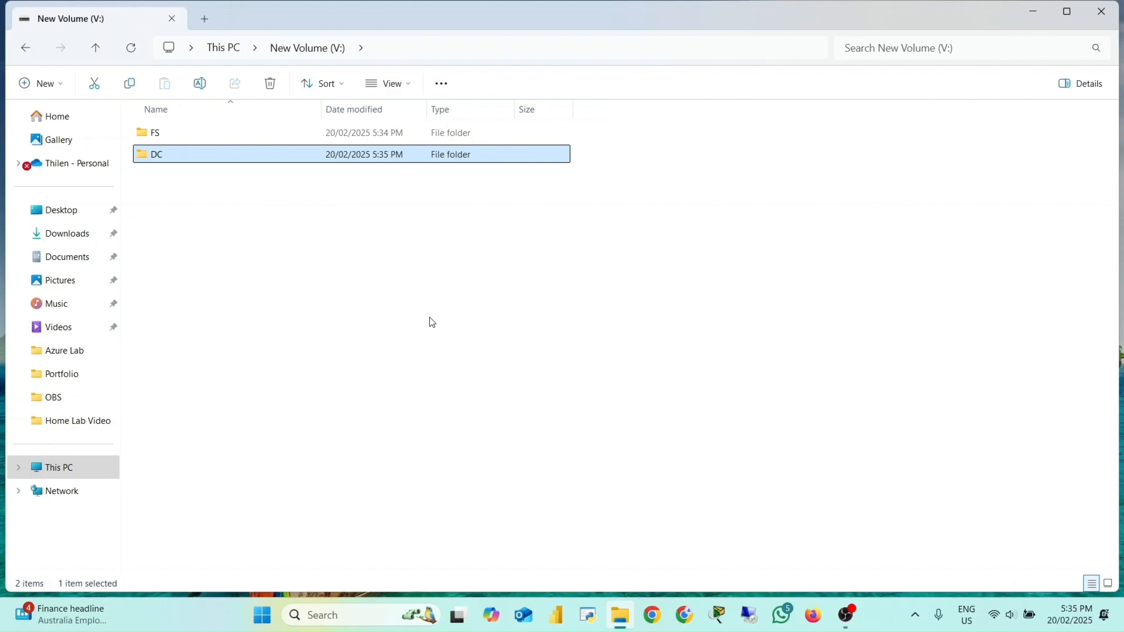
Step: Create a new folder named CL1 on the New Volume (V:) drive
{"action": "right_click", "coordinate": [169, 204]}
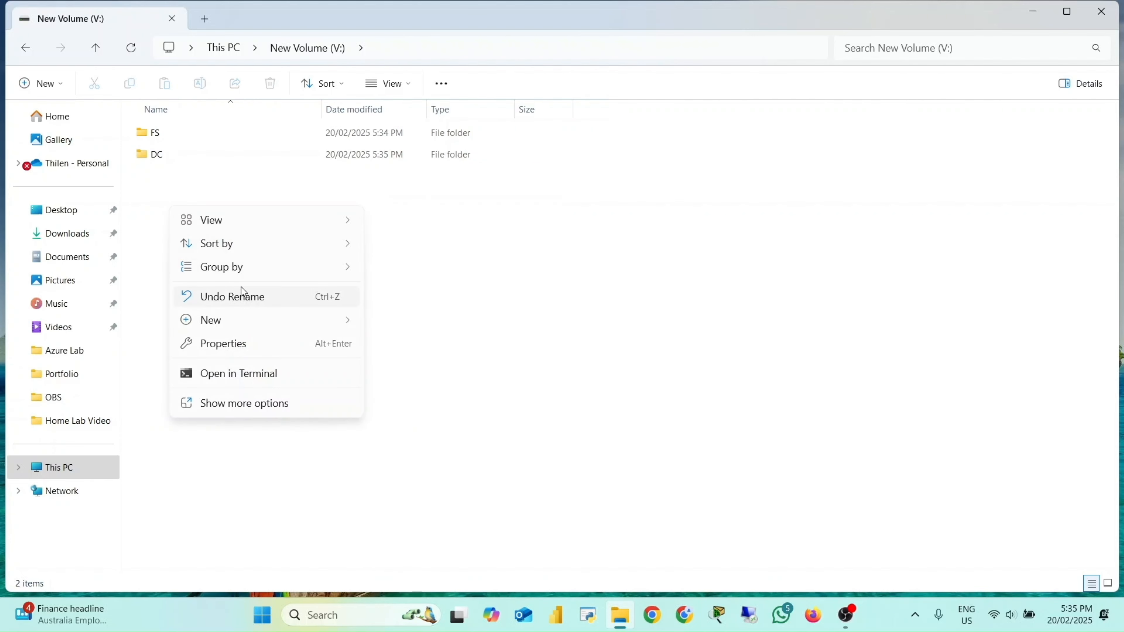
{"action": "mouse_move", "coordinate": [238, 318]}
{"action": "left_click", "coordinate": [437, 326]}
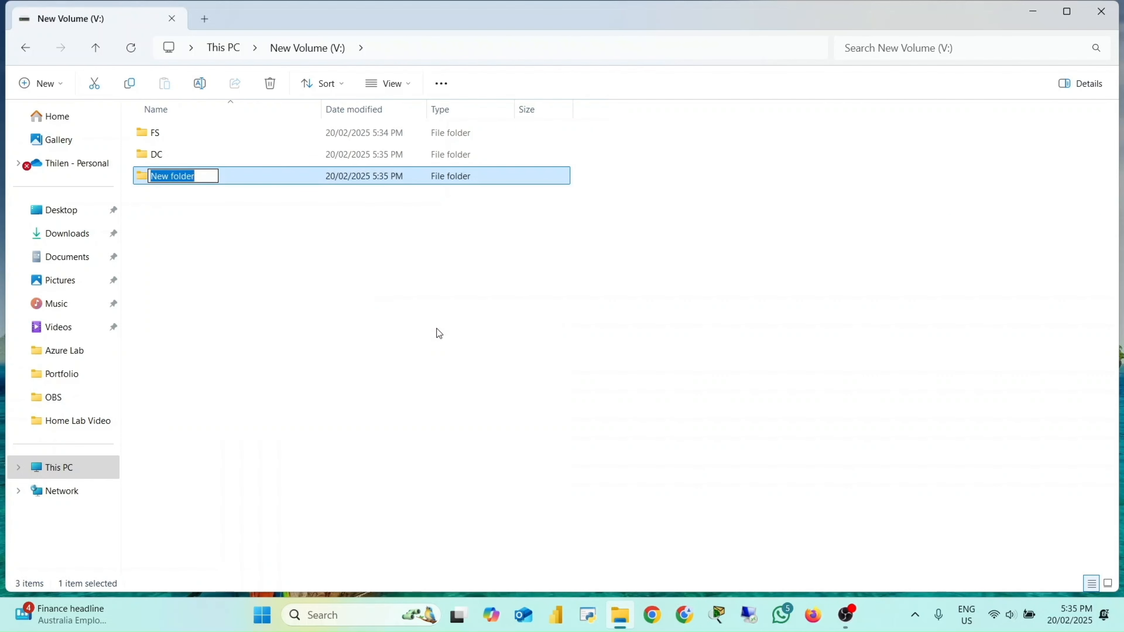
{"action": "type", "text": "CL1"}
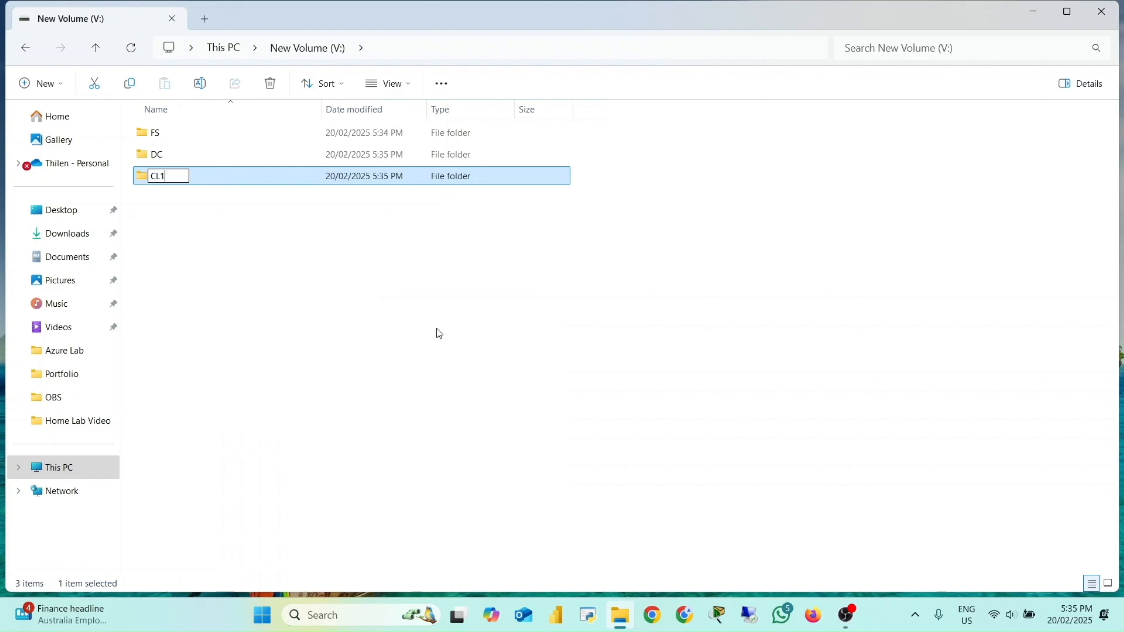
{"action": "key", "text": "Return"}
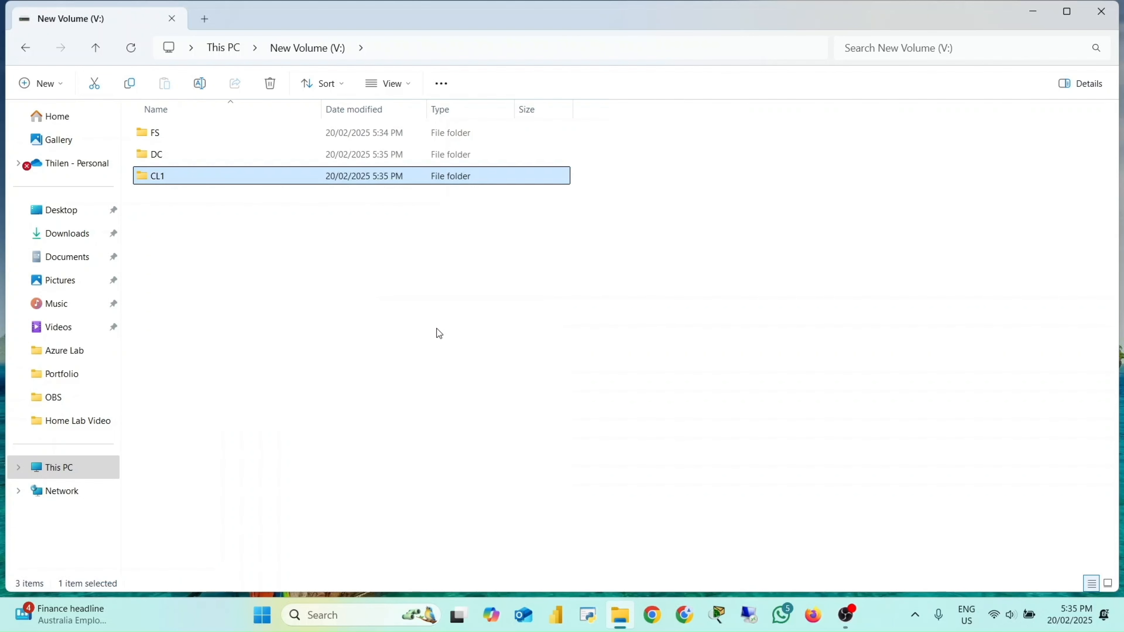
Step: Create another new folder named CL2 in the same drive
{"action": "right_click", "coordinate": [168, 218]}
{"action": "mouse_move", "coordinate": [231, 339]}
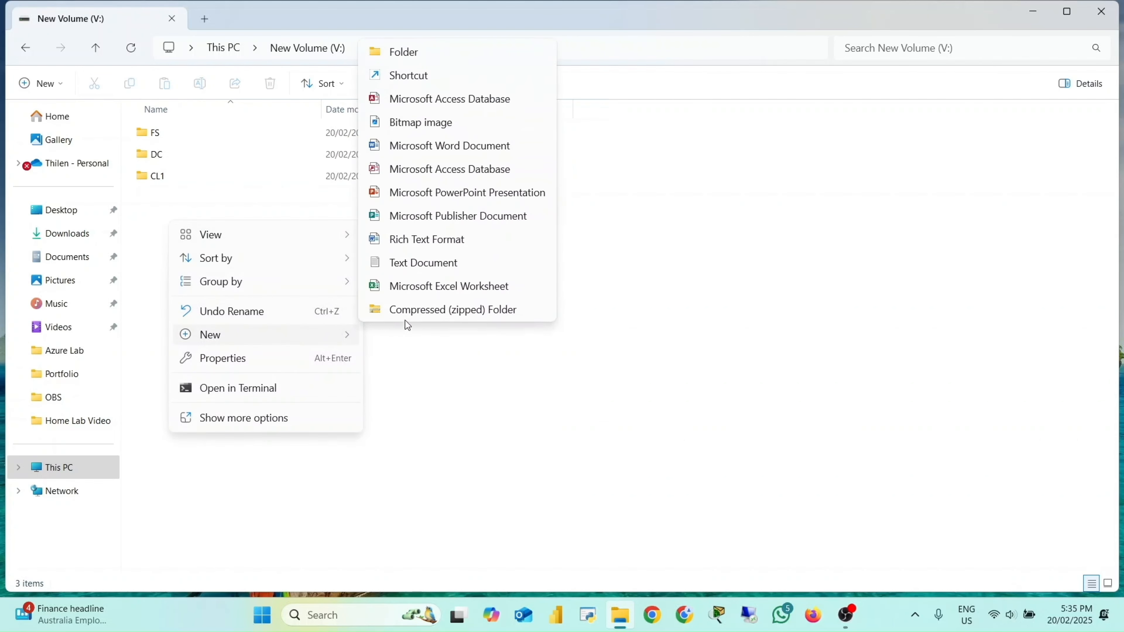
{"action": "left_click", "coordinate": [432, 49]}
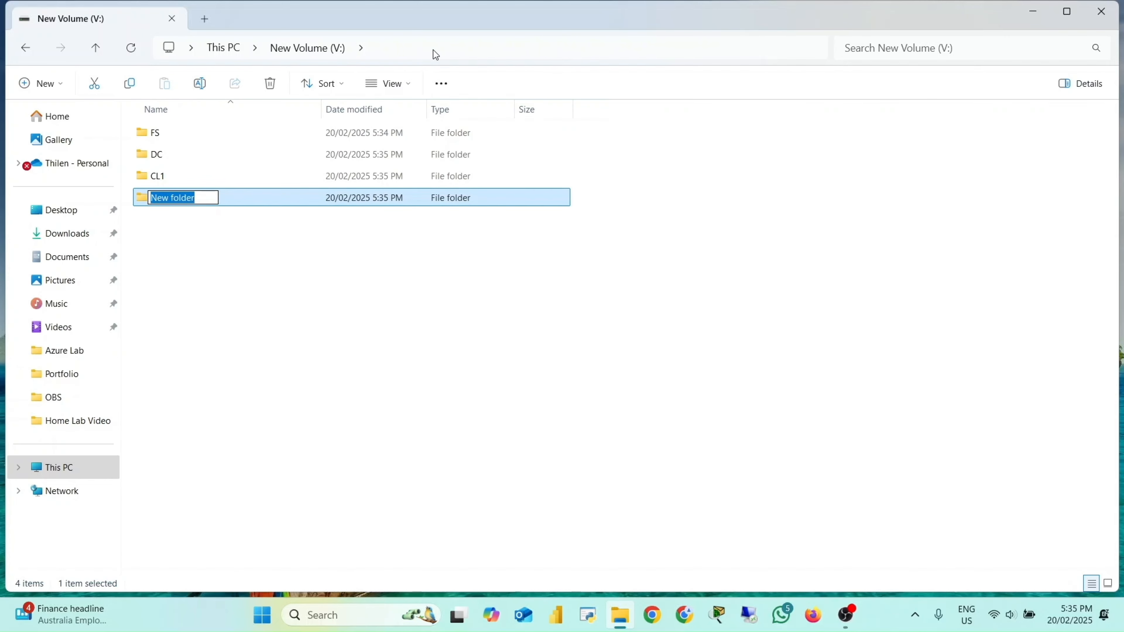
{"action": "type", "text": "CL2"}
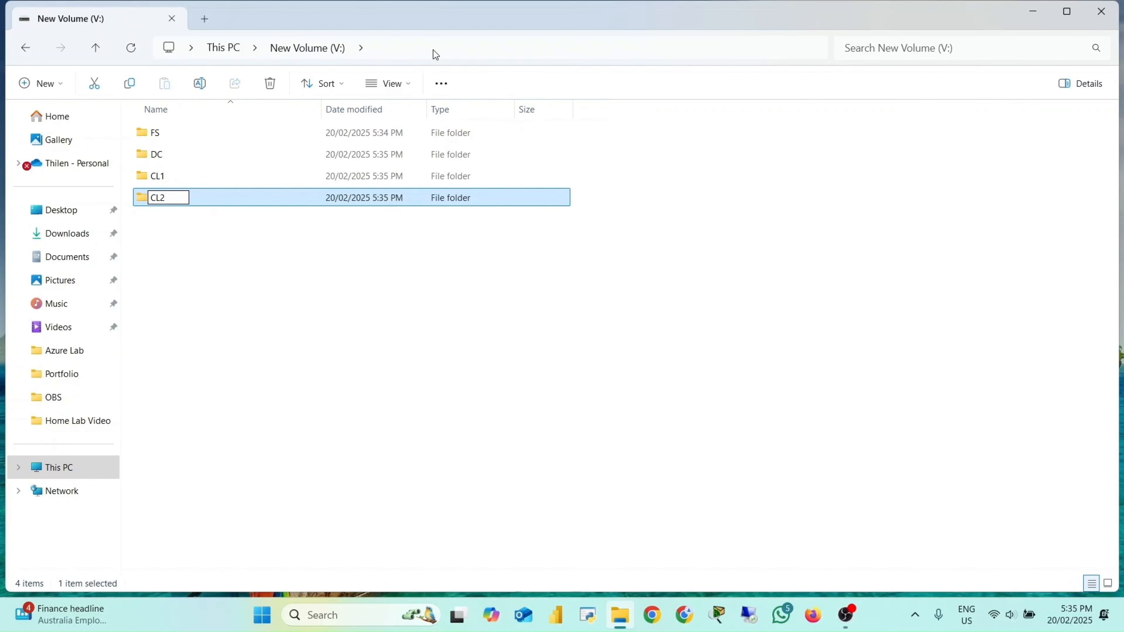
{"action": "key", "text": "Return"}
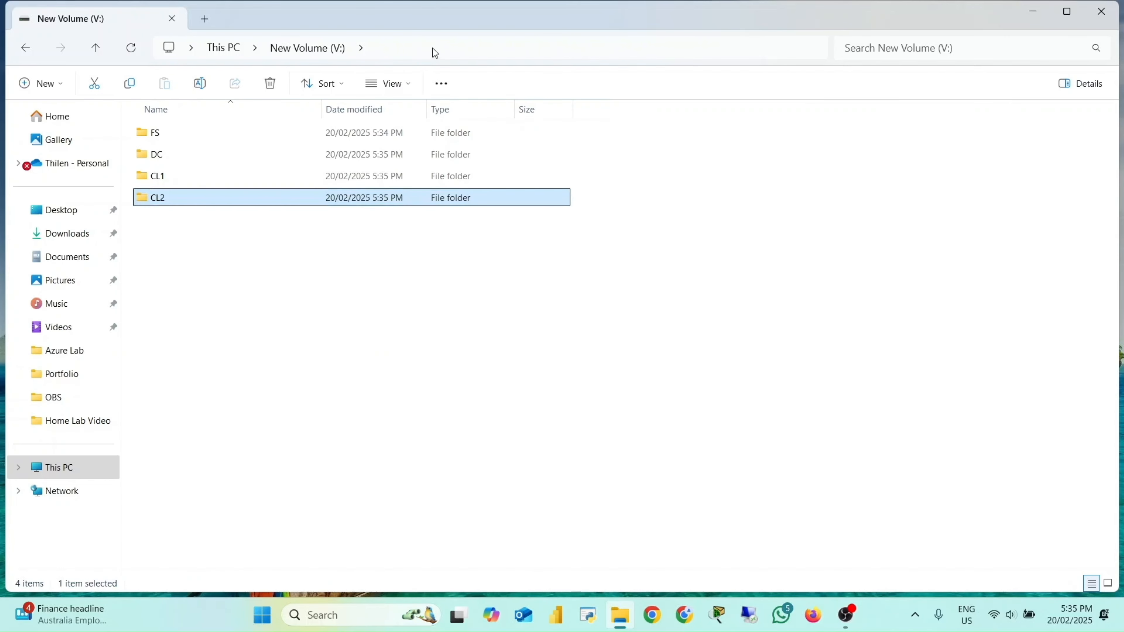
Step: Close the file window and launch Hyper-V Manager through a search for HYPER
{"action": "left_click", "coordinate": [1103, 12]}
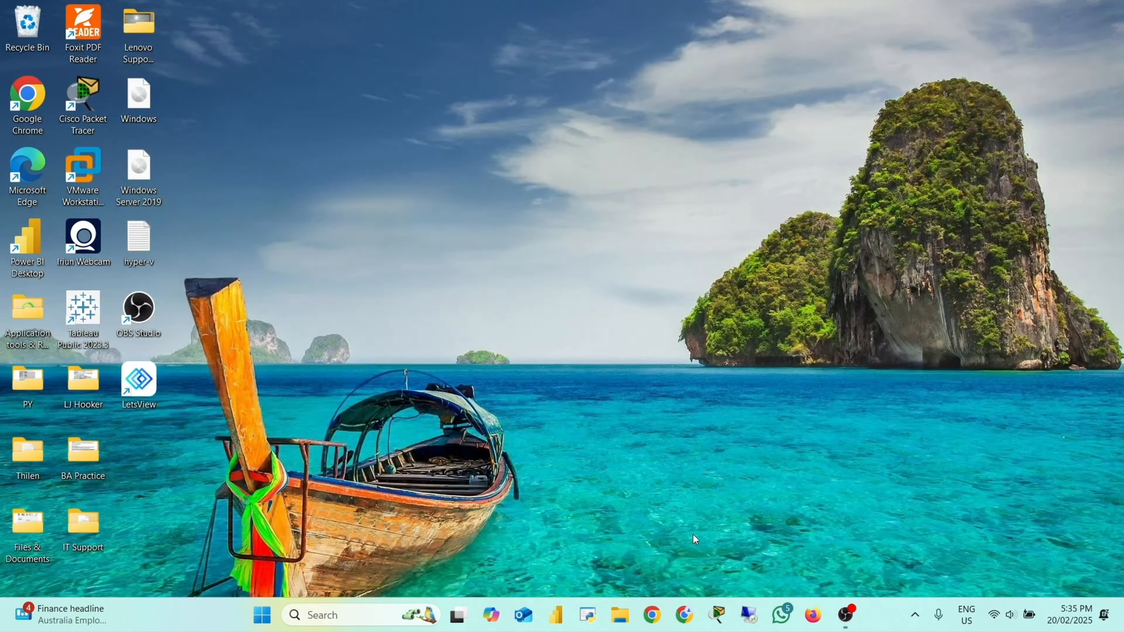
{"action": "left_click", "coordinate": [333, 610]}
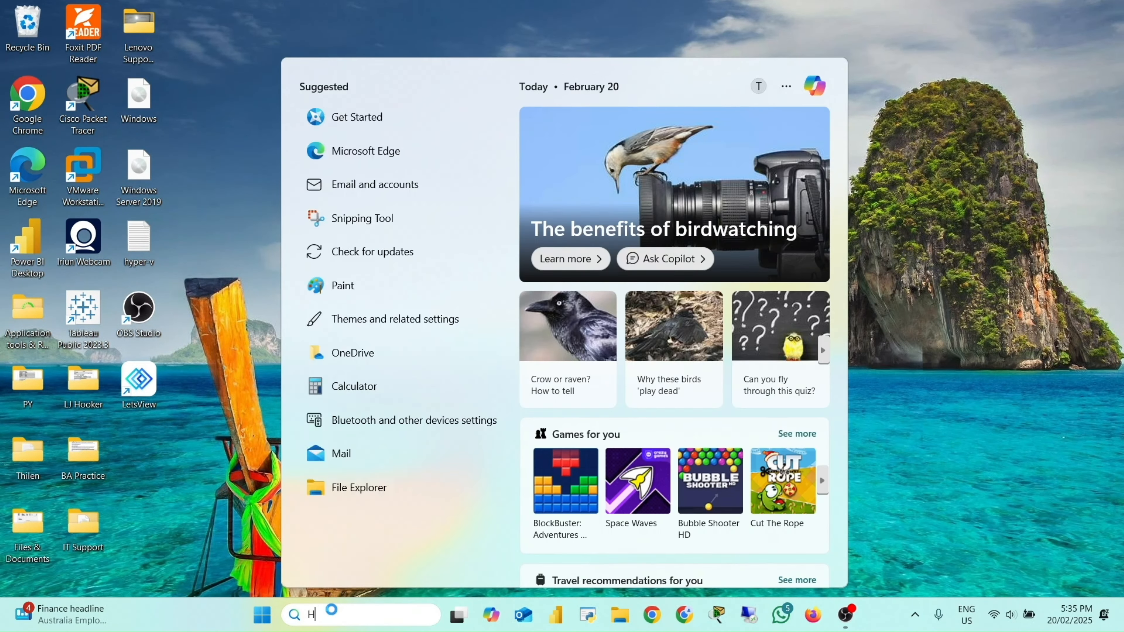
{"action": "type", "text": "HYPER"}
{"action": "key", "text": "Return"}
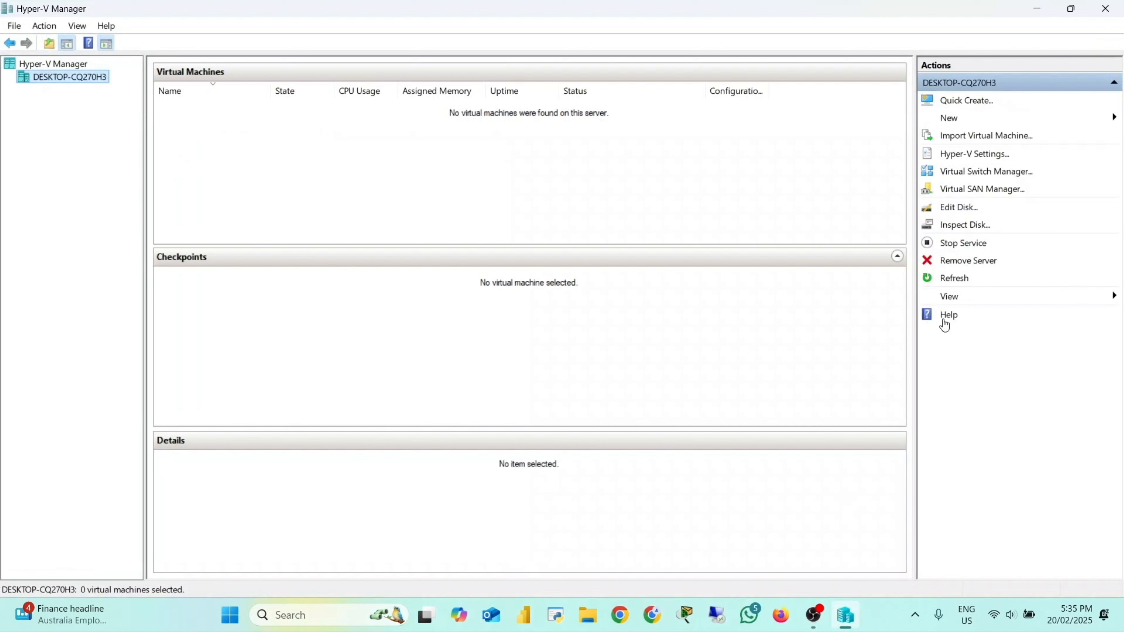
Step: Open the Virtual Switch Manager and create a new Private virtual switch
{"action": "left_click", "coordinate": [979, 170]}
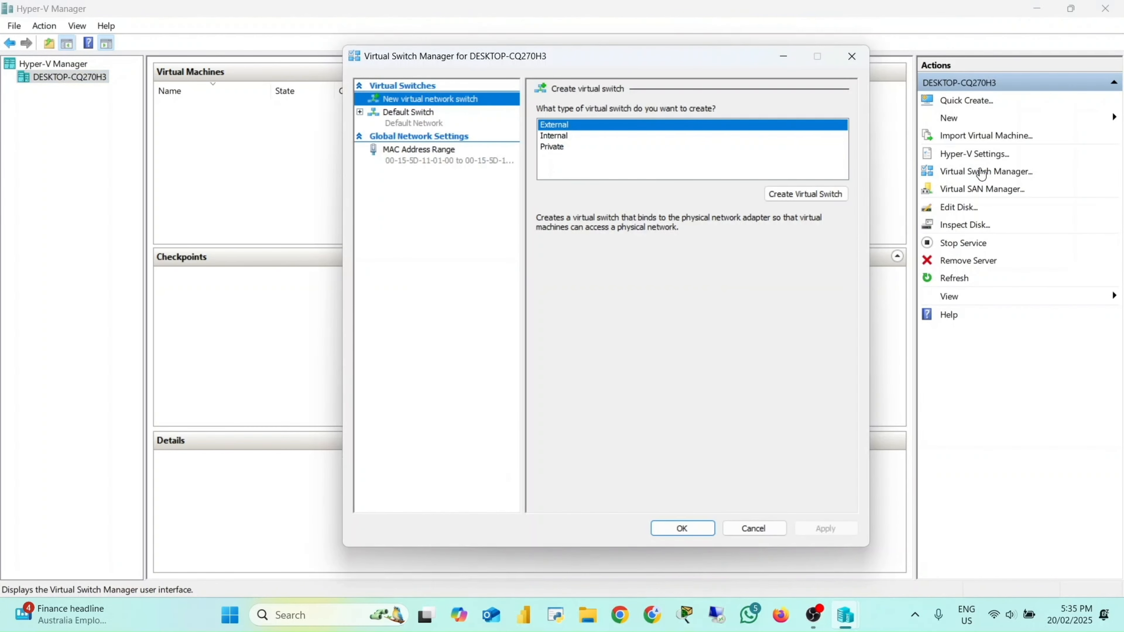
{"action": "left_click", "coordinate": [551, 147]}
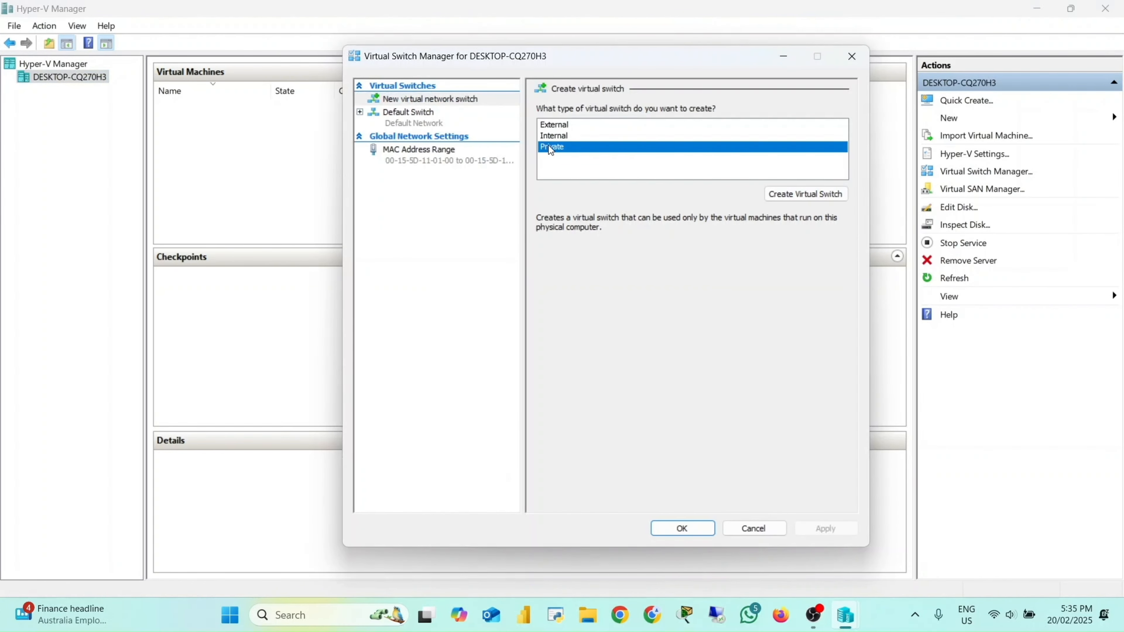
{"action": "left_click", "coordinate": [803, 194]}
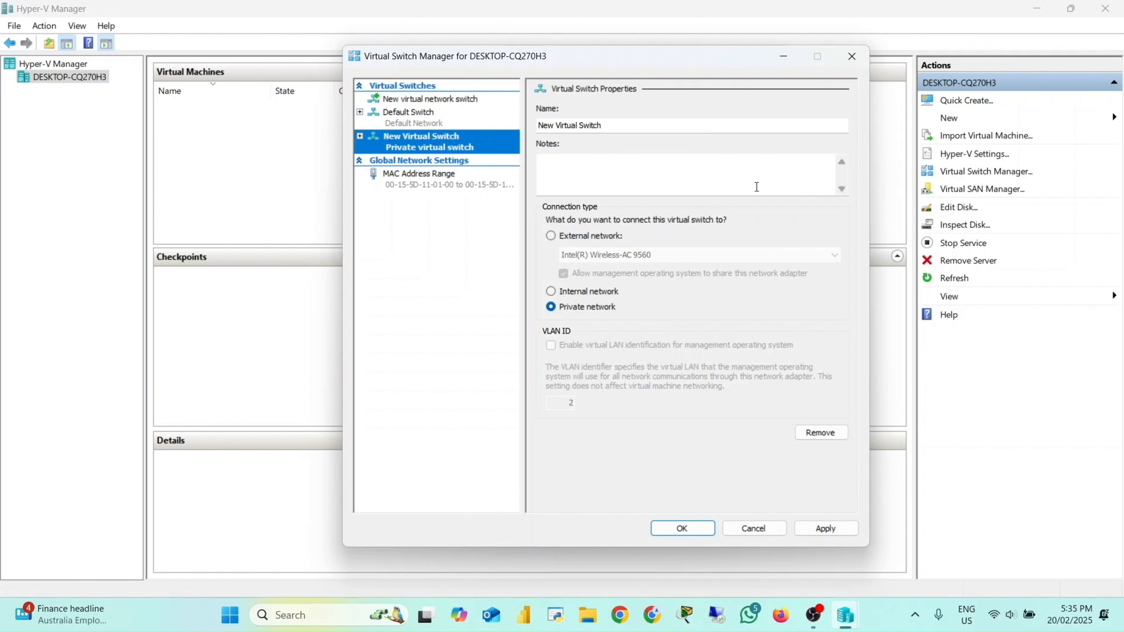
Step: Name the new switch Private Virtual Switch, apply the change and close the manager
{"action": "left_click", "coordinate": [557, 126]}
{"action": "key", "text": "BackSpace"}
{"action": "key", "text": "BackSpace"}
{"action": "key", "text": "BackSpace"}
{"action": "key", "text": "BackSpace"}
{"action": "key", "text": "Caps_Lock"}
{"action": "type", "text": "P"}
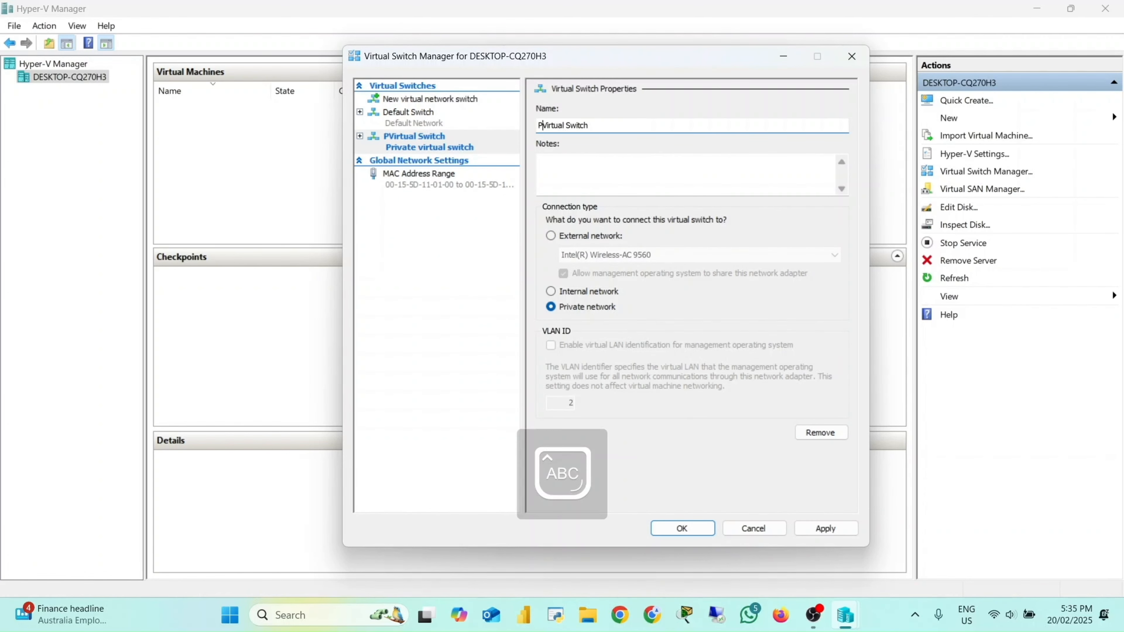
{"action": "key", "text": "Caps_Lock"}
{"action": "type", "text": "rivate"}
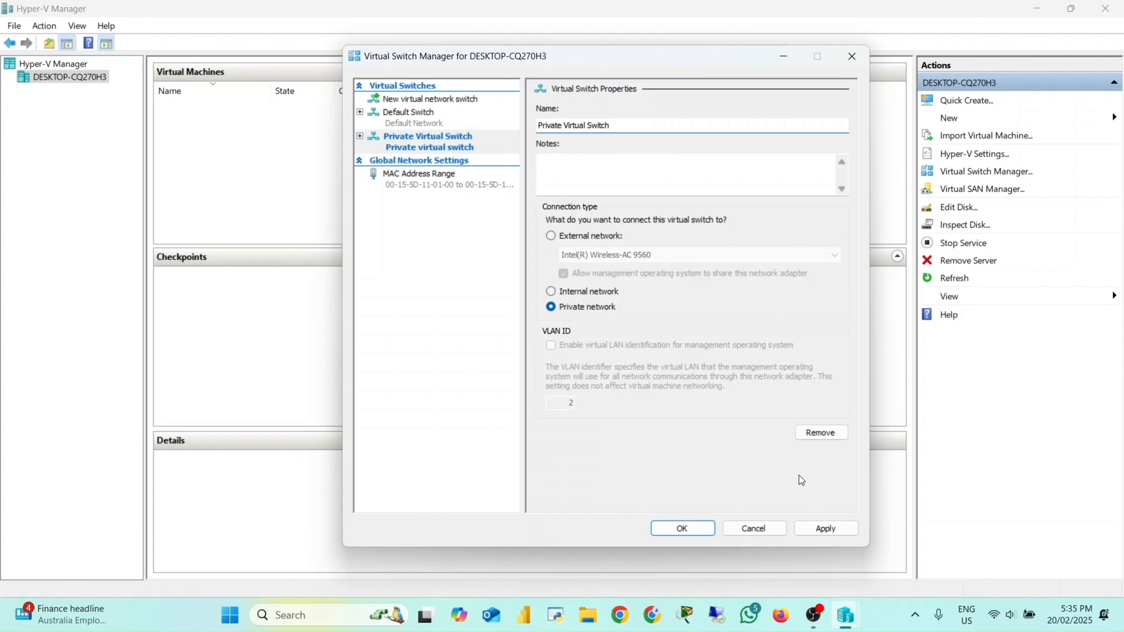
{"action": "left_click", "coordinate": [814, 528]}
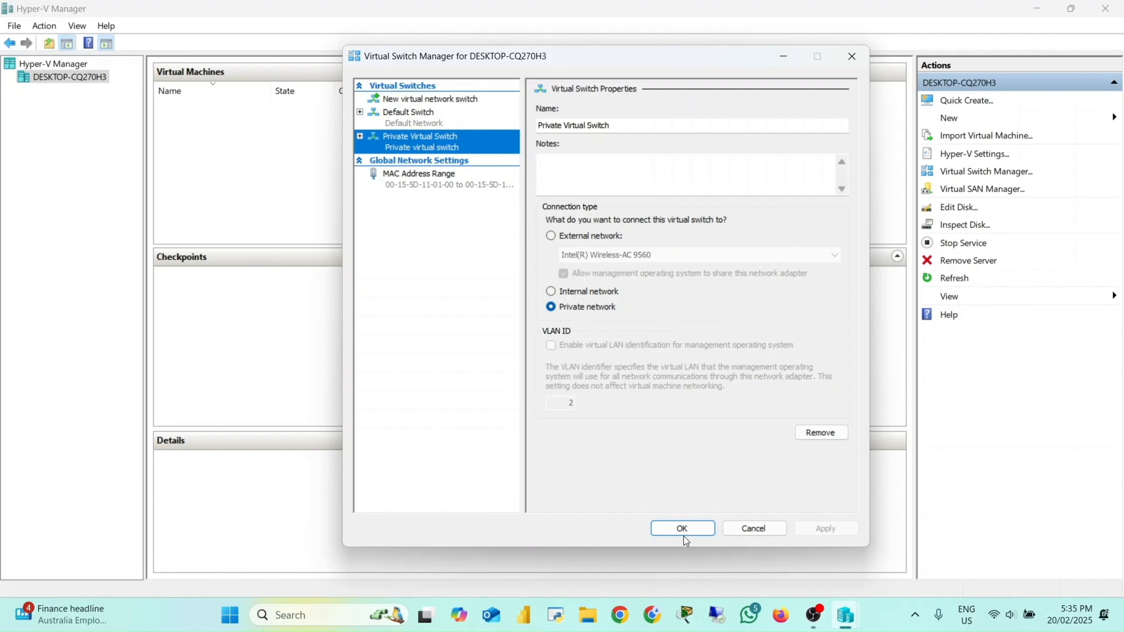
{"action": "left_click", "coordinate": [690, 531]}
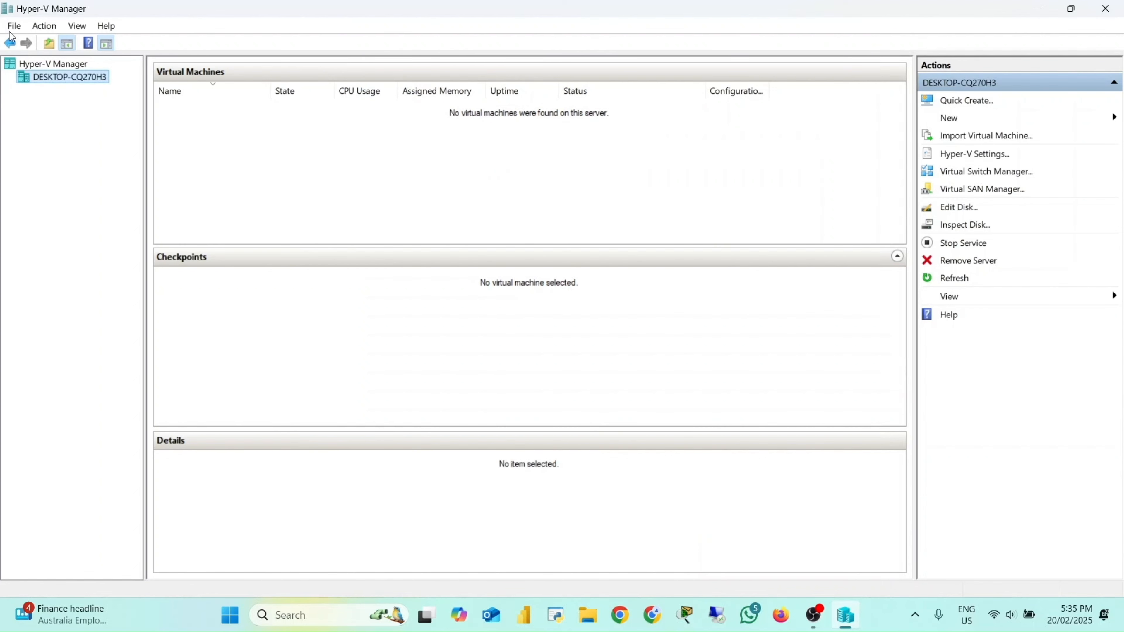
Step: Start the New Virtual Machine wizard on the host and name the machine DC
{"action": "right_click", "coordinate": [29, 74]}
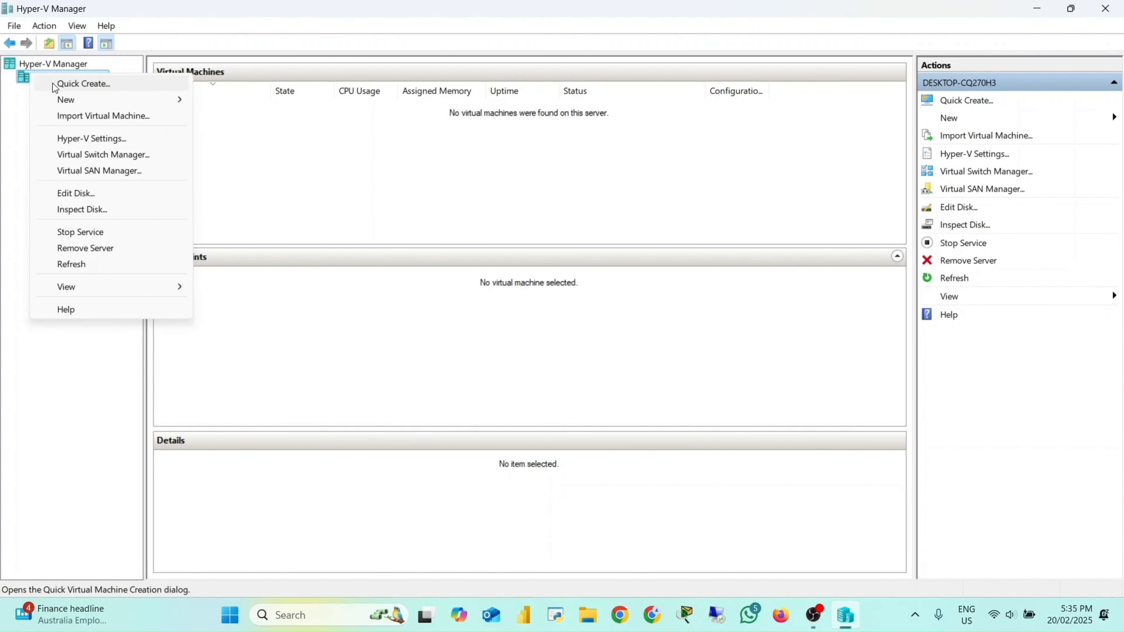
{"action": "mouse_move", "coordinate": [71, 98]}
{"action": "left_click", "coordinate": [238, 103]}
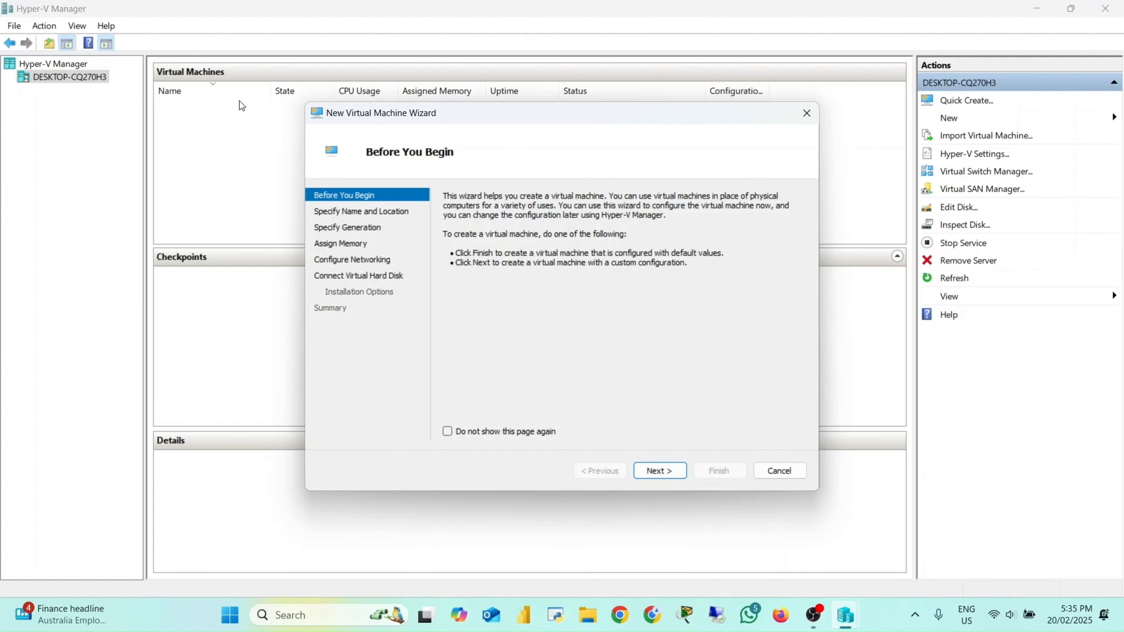
{"action": "left_click", "coordinate": [659, 478]}
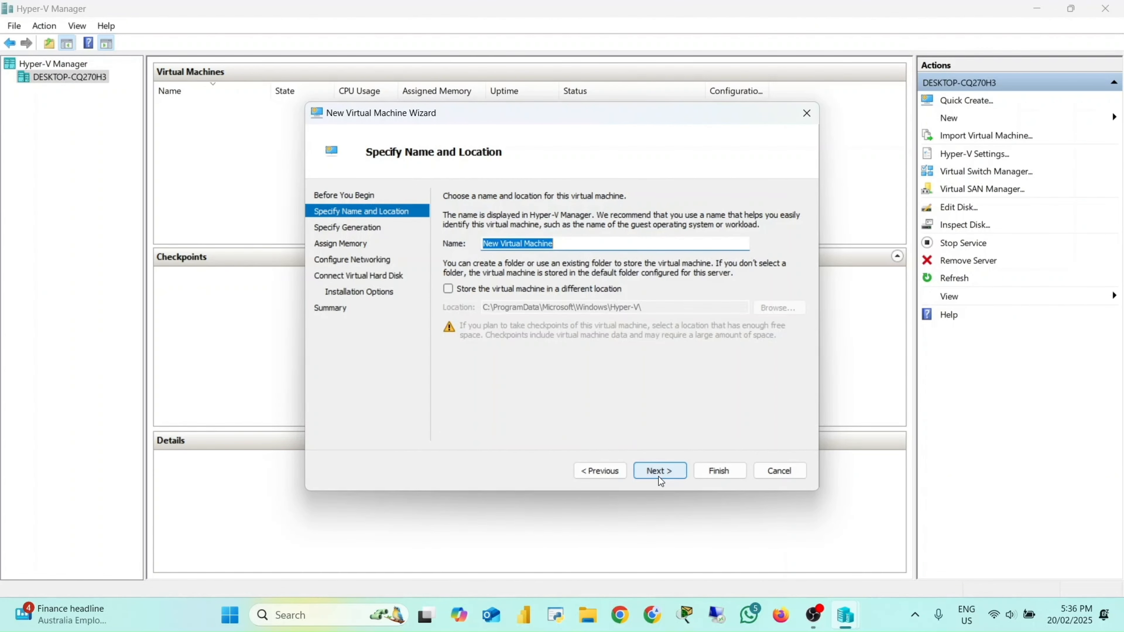
{"action": "key", "text": "Caps_Lock"}
{"action": "type", "text": "DC"}
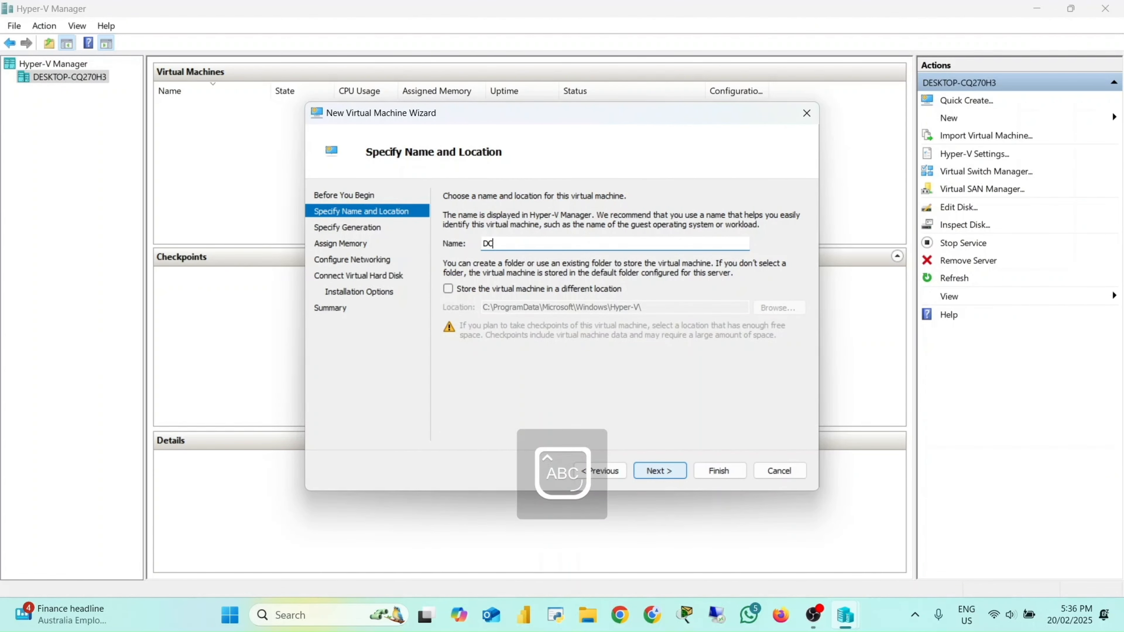
{"action": "left_click", "coordinate": [659, 471]}
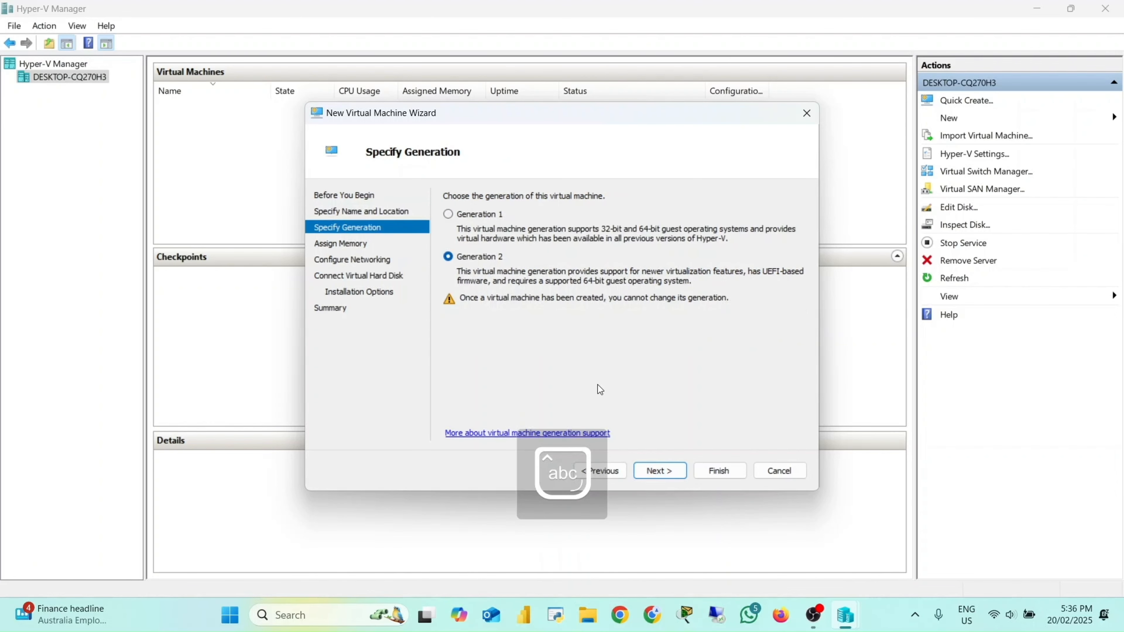
Step: Choose Generation 1 and set the startup memory to 2048 MB
{"action": "left_click", "coordinate": [458, 216]}
{"action": "left_click", "coordinate": [671, 470]}
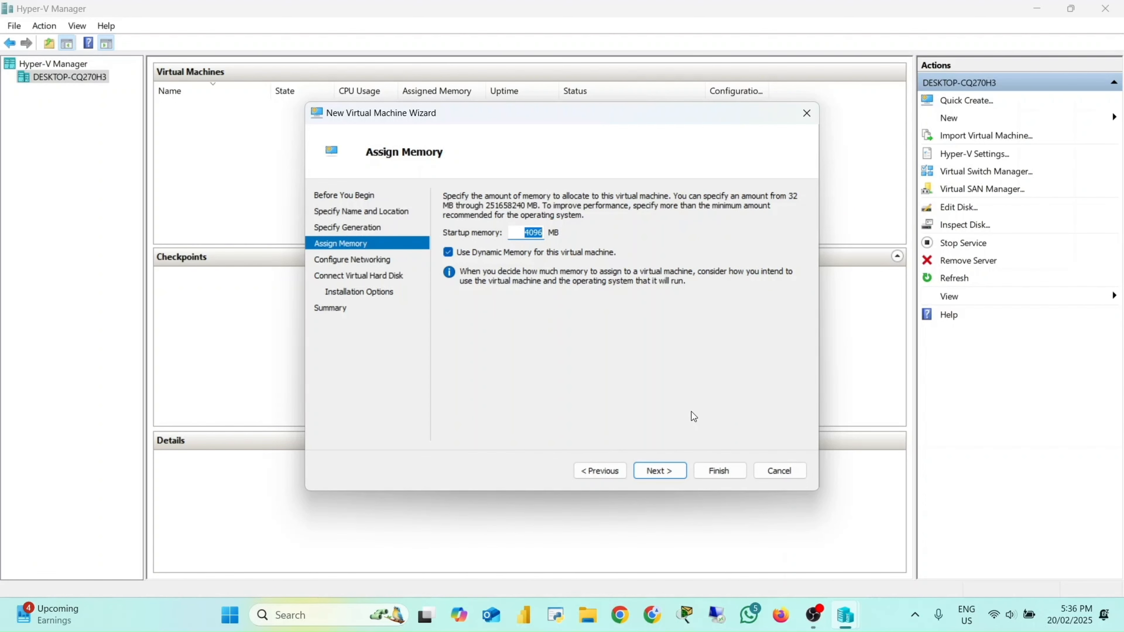
{"action": "key", "text": "Num_Lock"}
{"action": "type", "text": "2048"}
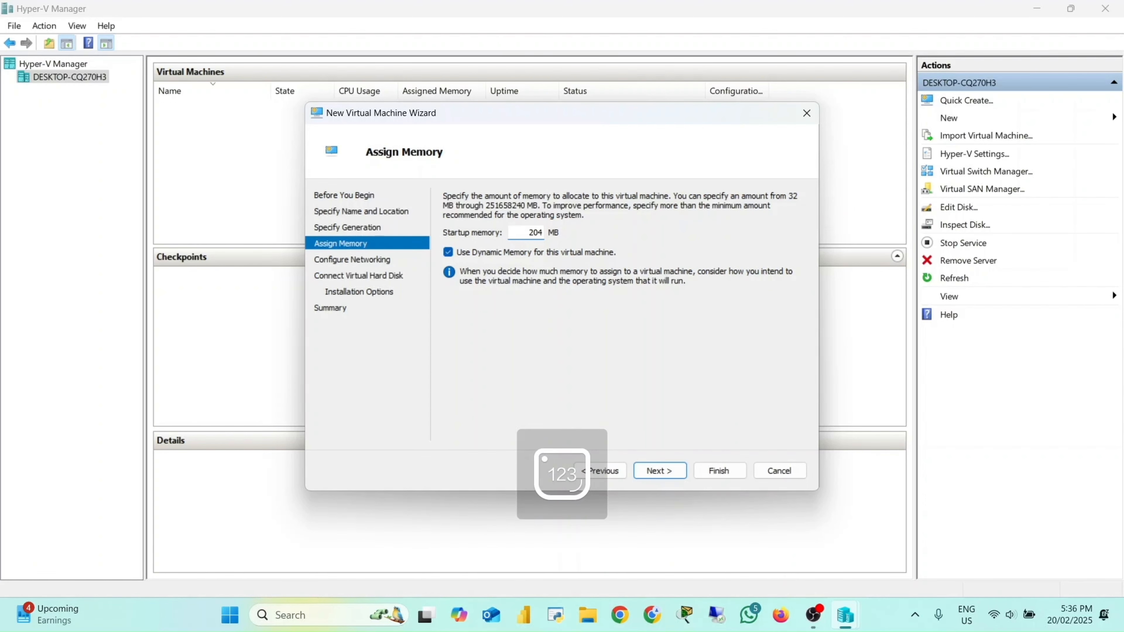
{"action": "left_click", "coordinate": [672, 470]}
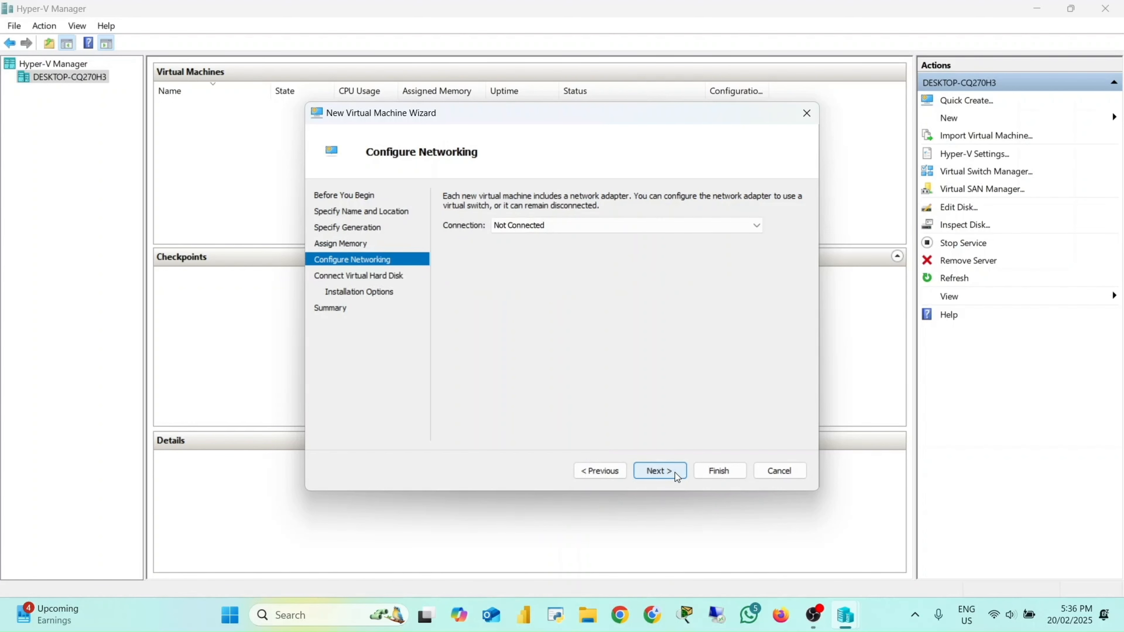
Step: Pick a virtual switch for the network connection and continue
{"action": "left_click", "coordinate": [593, 222]}
{"action": "left_click", "coordinate": [571, 258]}
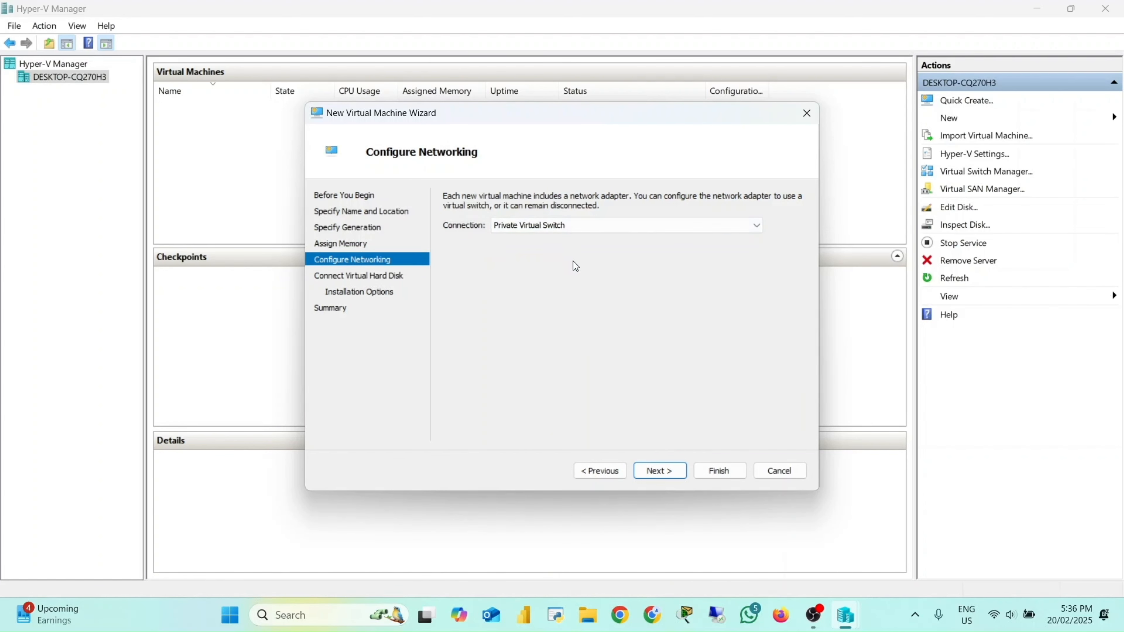
{"action": "left_click", "coordinate": [660, 470]}
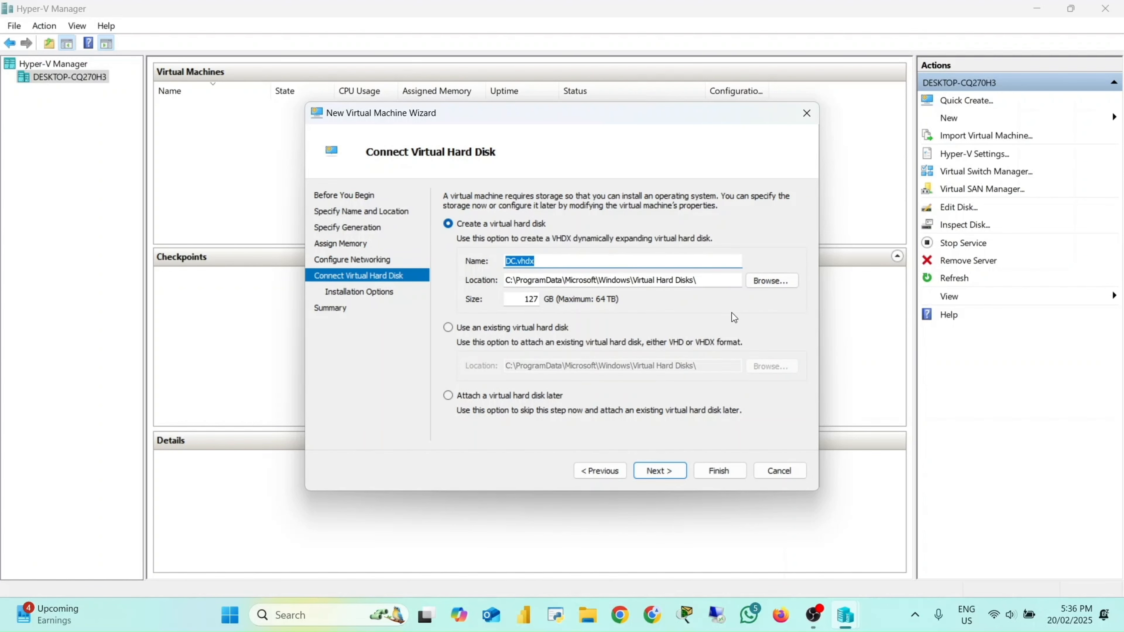
Step: Store the new virtual hard disk in the V:\DC folder and set its size to 40 GB
{"action": "left_click", "coordinate": [768, 284]}
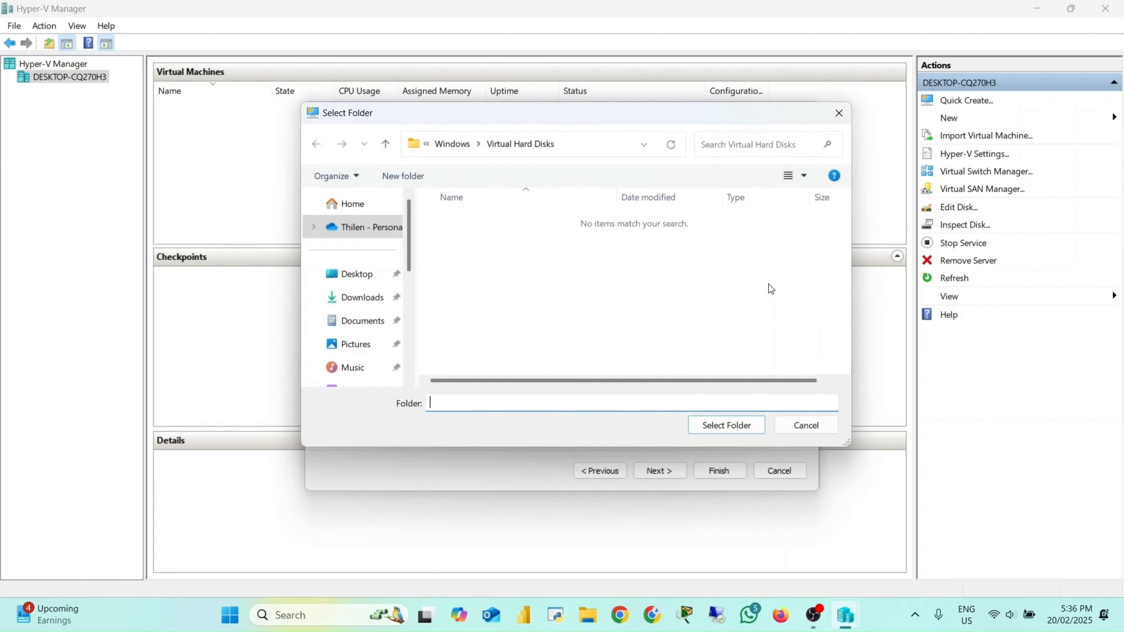
{"action": "scroll", "coordinate": [356, 318], "scroll_direction": "down", "scroll_amount": 5}
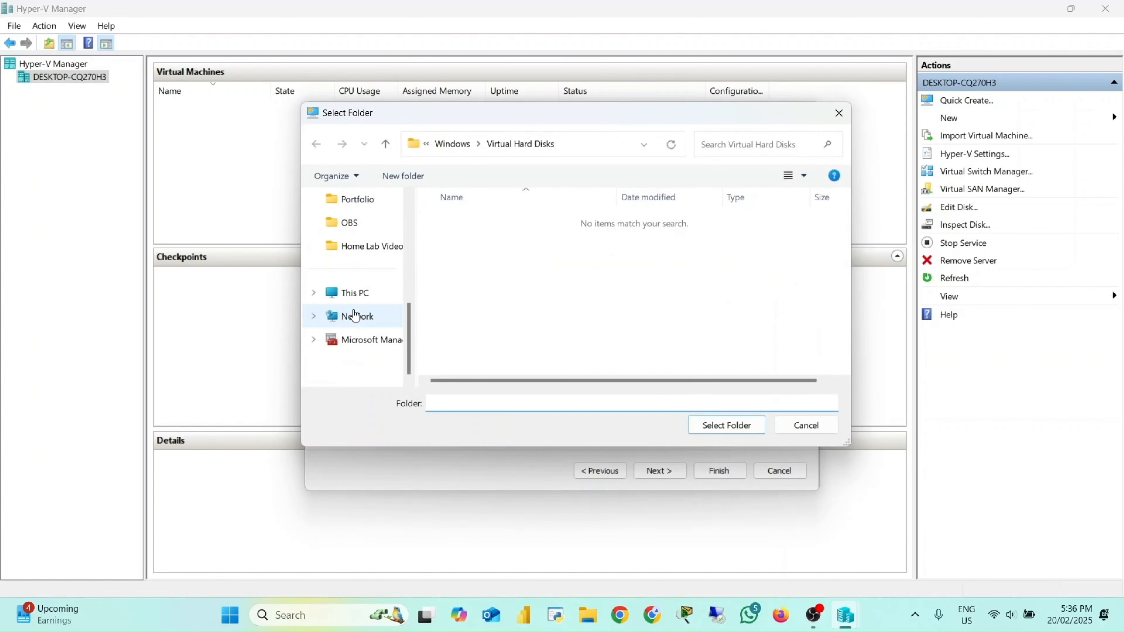
{"action": "left_click", "coordinate": [362, 294]}
{"action": "double_click", "coordinate": [696, 237]}
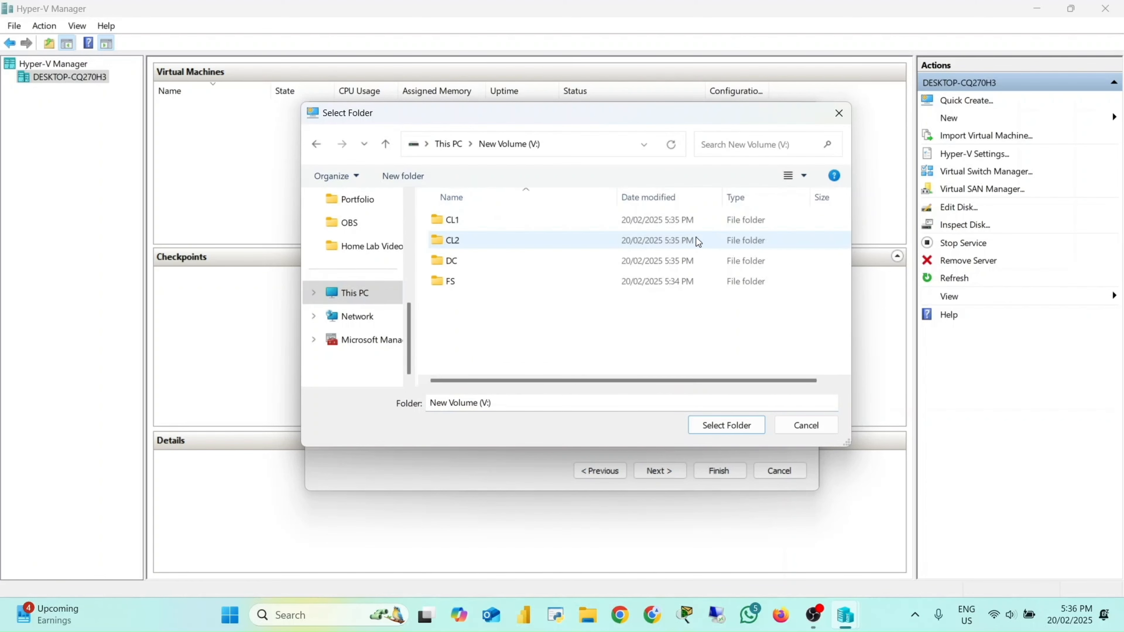
{"action": "double_click", "coordinate": [476, 265]}
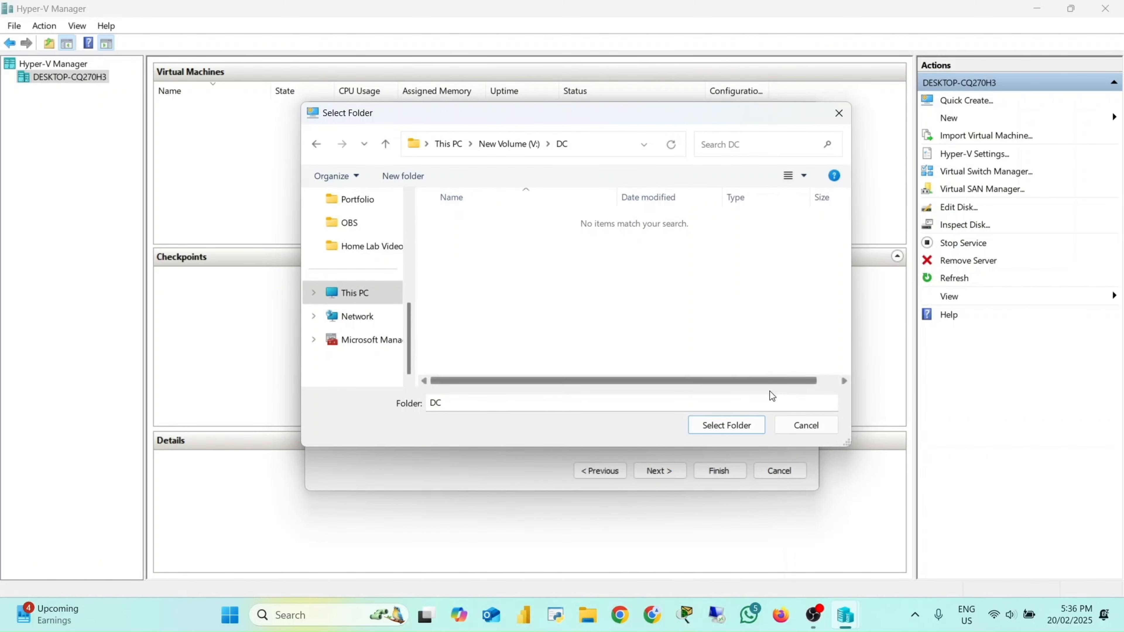
{"action": "left_click", "coordinate": [735, 432]}
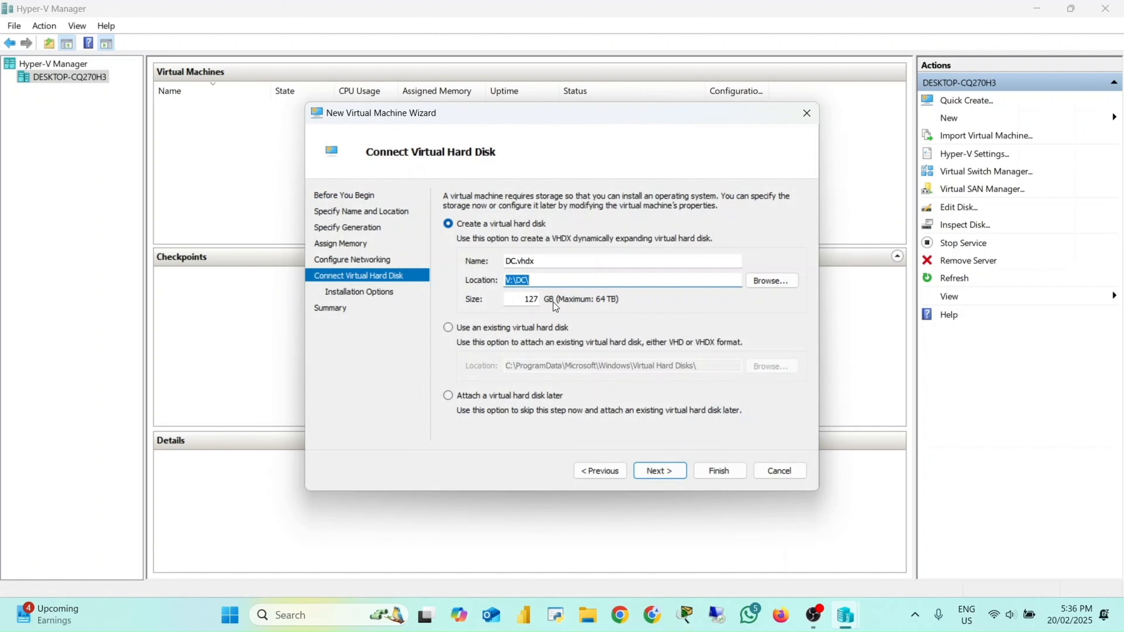
{"action": "left_click", "coordinate": [535, 300]}
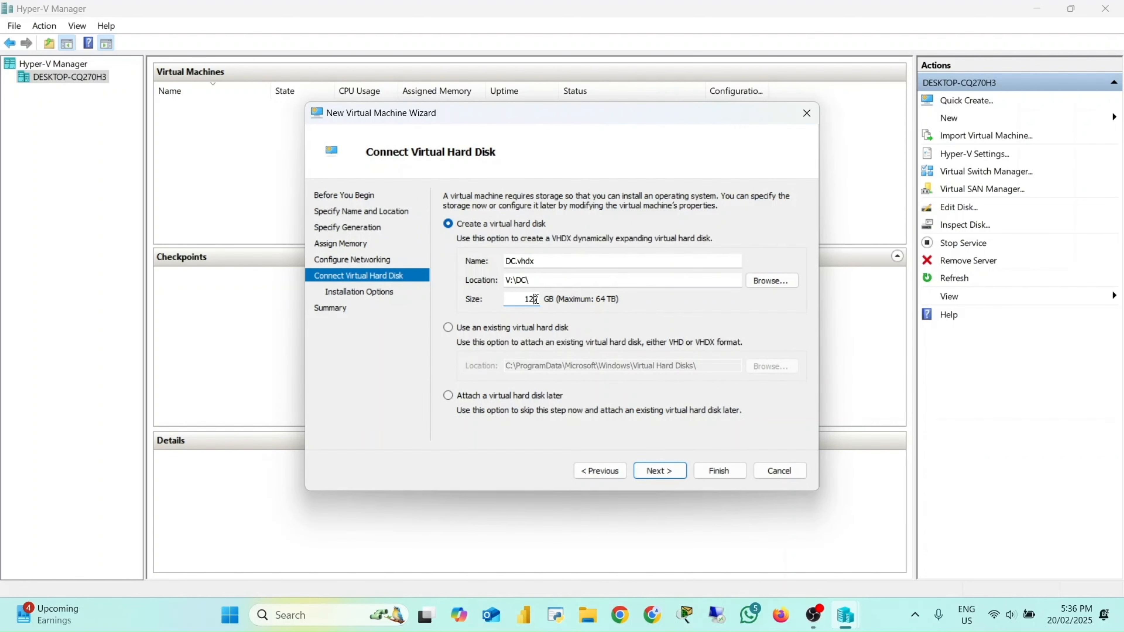
{"action": "double_click", "coordinate": [535, 300]}
{"action": "type", "text": "40"}
{"action": "left_click", "coordinate": [655, 472]}
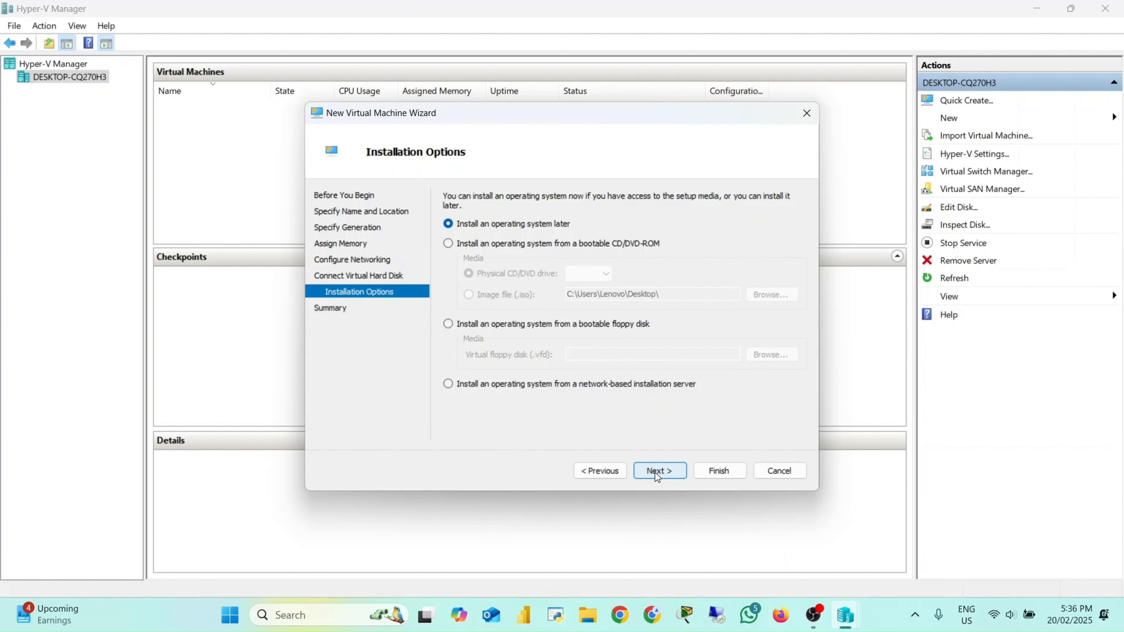
Step: Set the installation media to the Windows Server ISO image file in Downloads and finish the New Virtual Machine wizard
{"action": "left_click", "coordinate": [447, 245]}
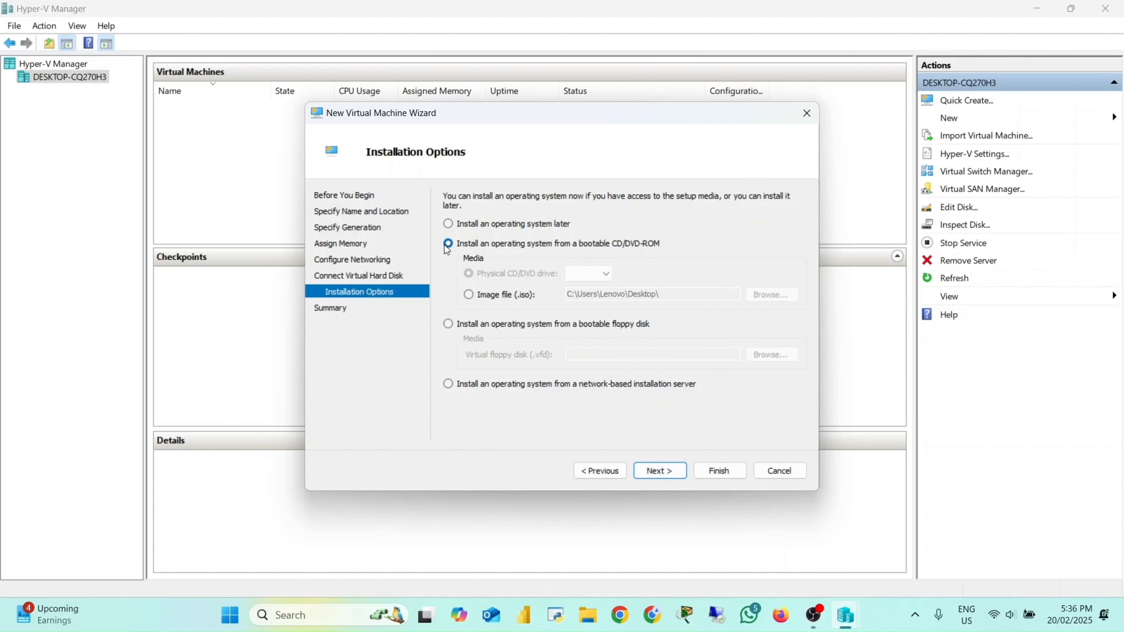
{"action": "left_click", "coordinate": [469, 296]}
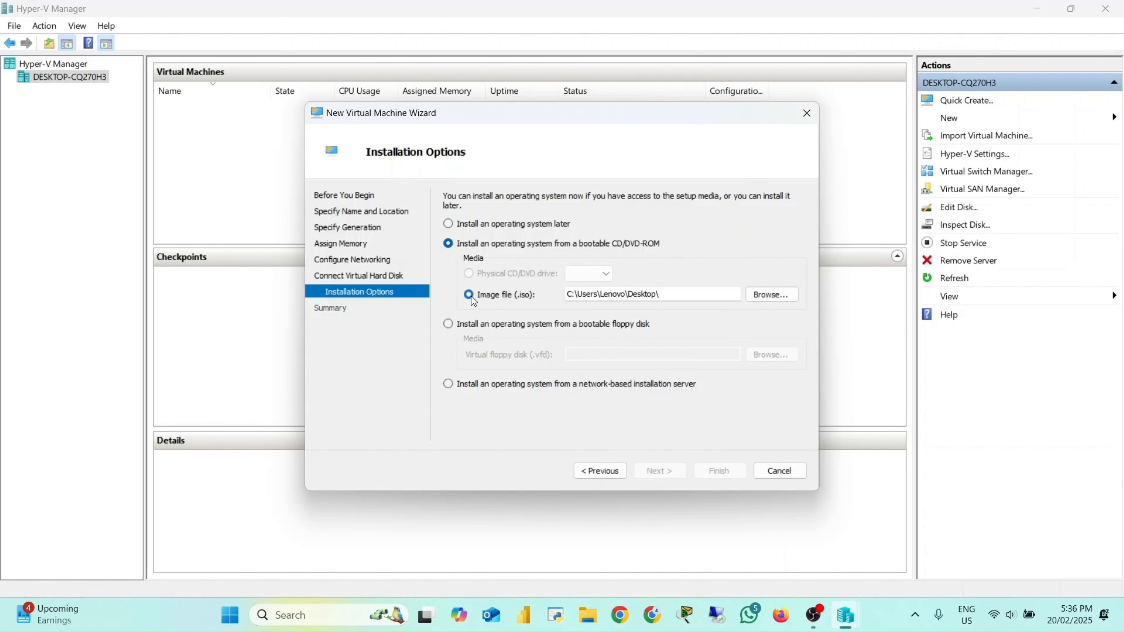
{"action": "left_click", "coordinate": [776, 295]}
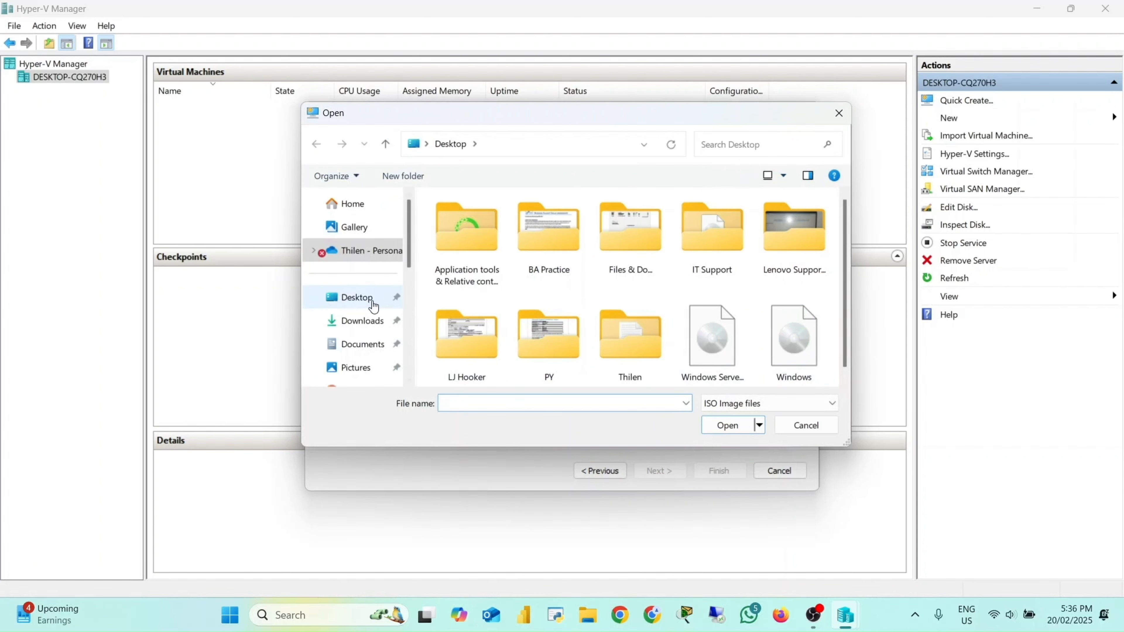
{"action": "left_click", "coordinate": [373, 320]}
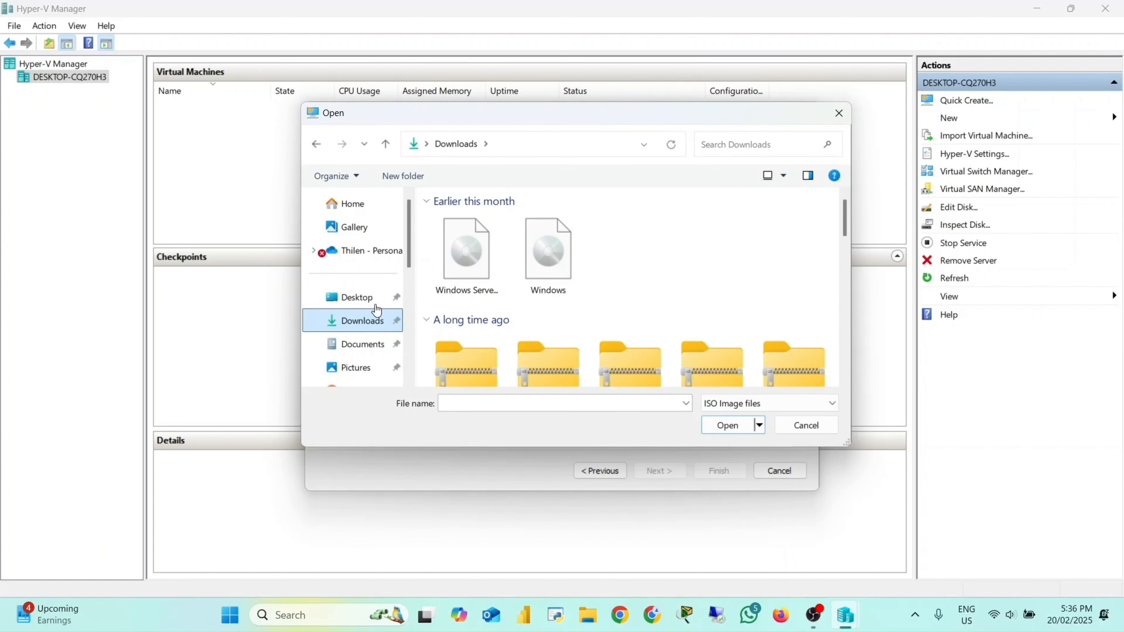
{"action": "double_click", "coordinate": [465, 253]}
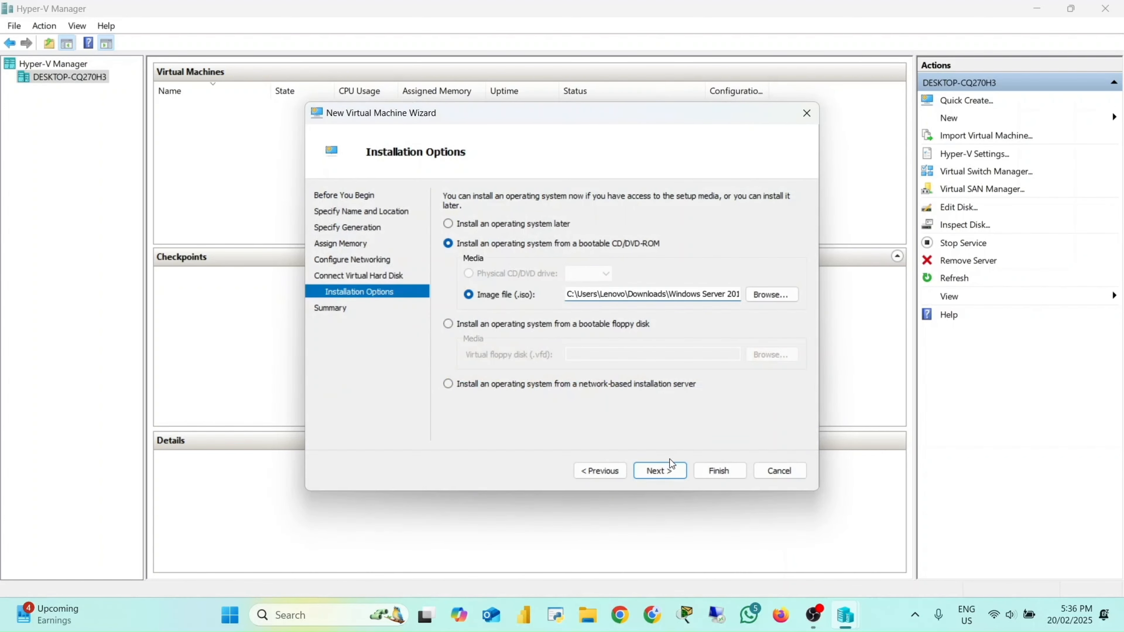
{"action": "left_click", "coordinate": [668, 465]}
{"action": "left_click", "coordinate": [719, 469]}
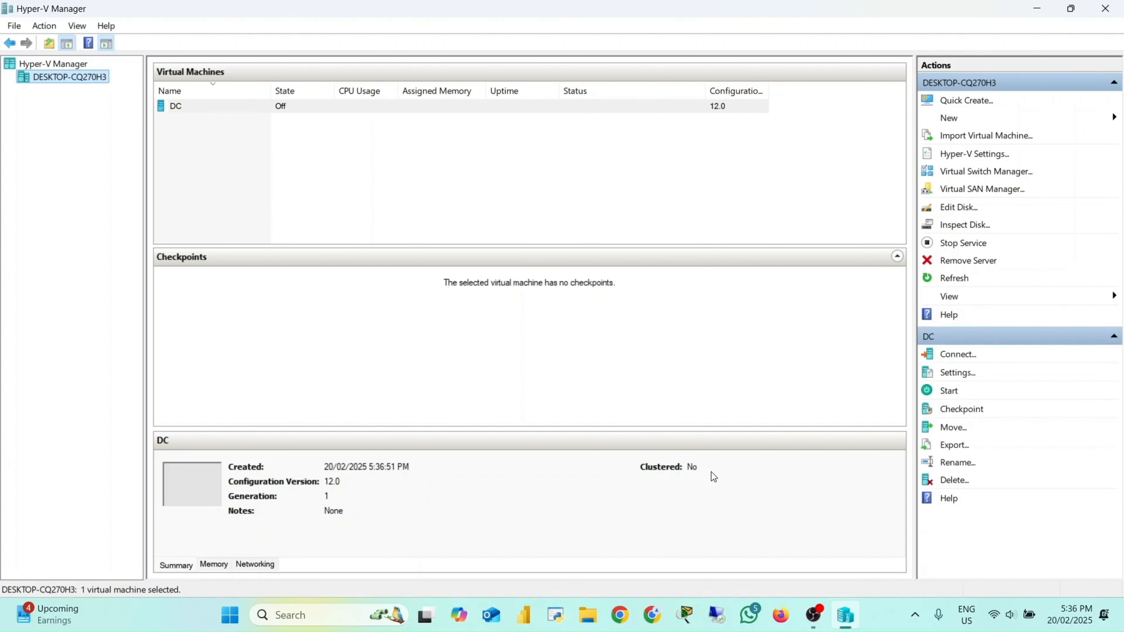
Step: Open a connection to the DC virtual machine and start it
{"action": "left_click", "coordinate": [224, 109]}
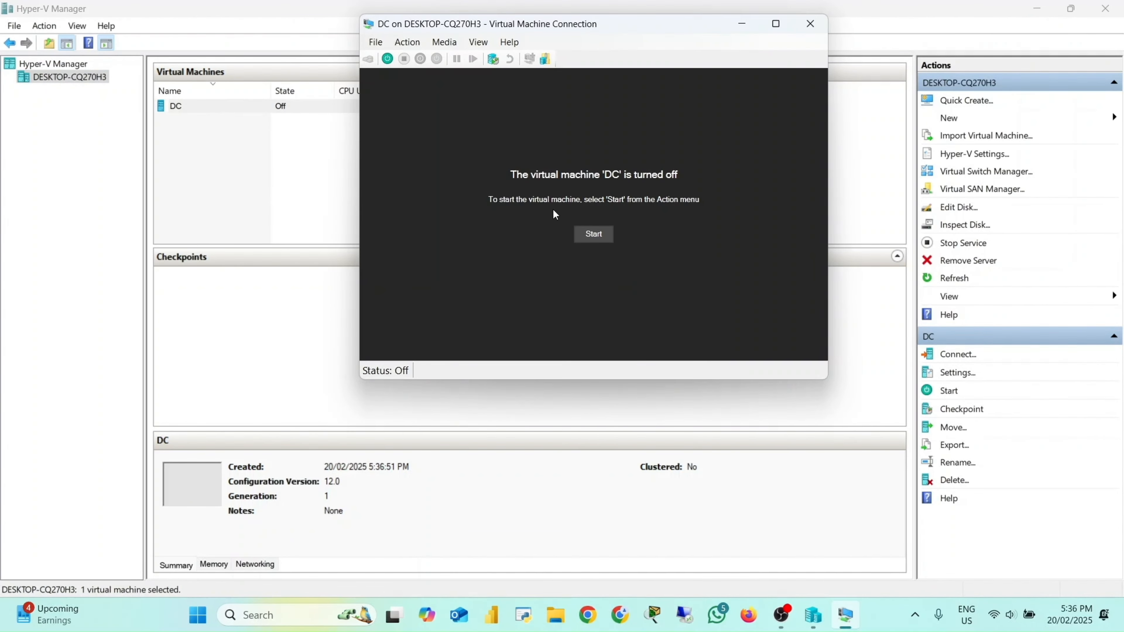
{"action": "left_click", "coordinate": [592, 235]}
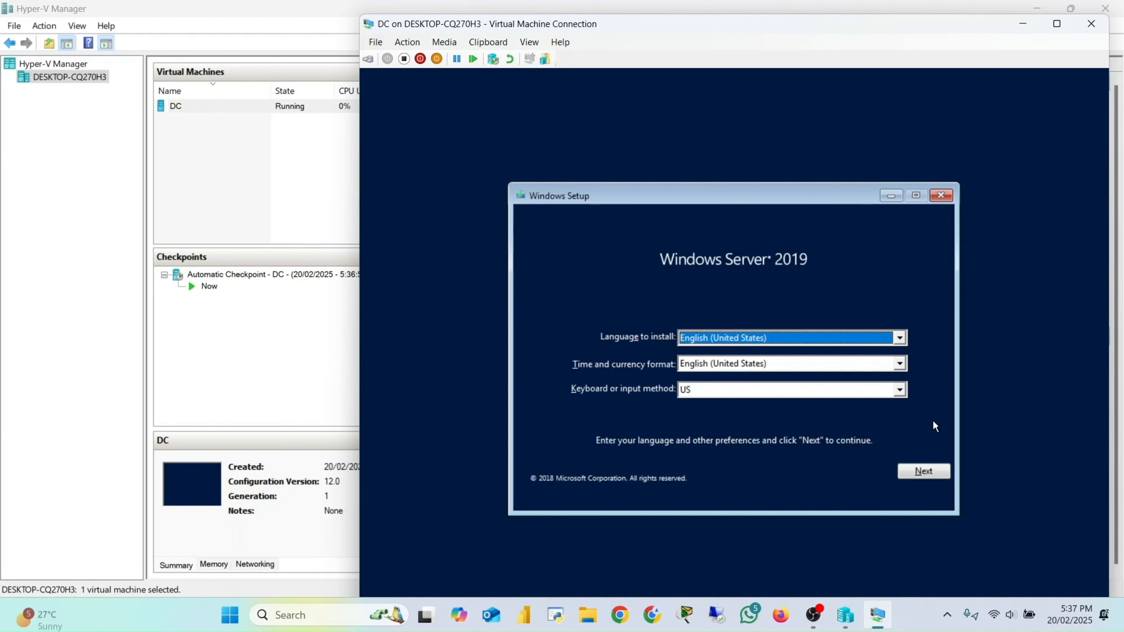
Step: Keep the default language, time and keyboard settings and begin the Windows Server 2019 installation
{"action": "left_click", "coordinate": [930, 473]}
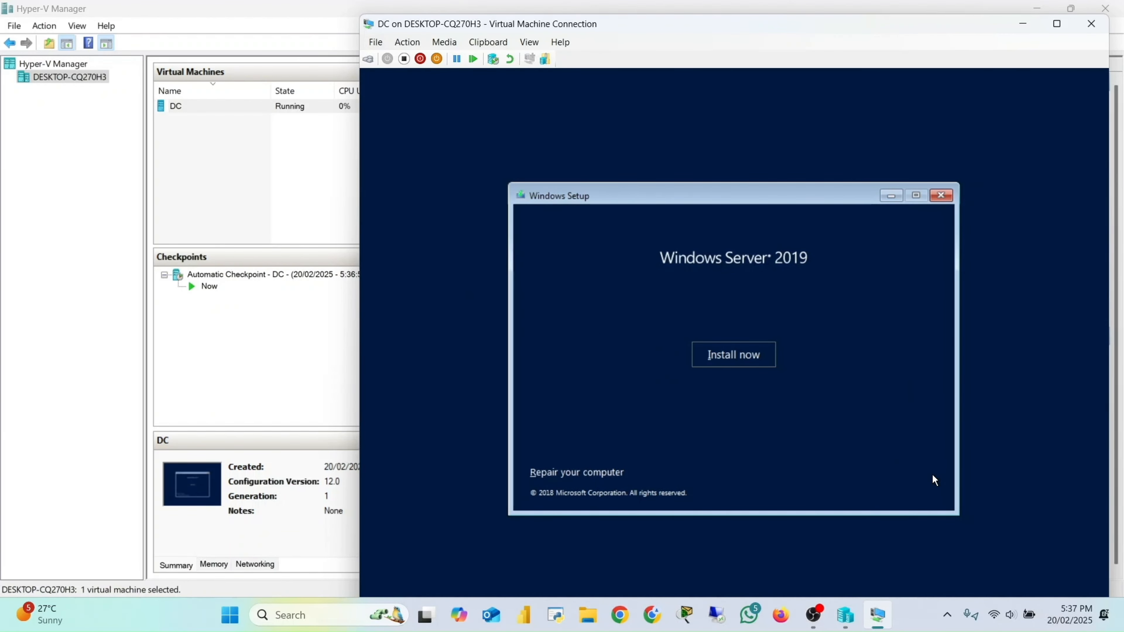
{"action": "left_click", "coordinate": [748, 362]}
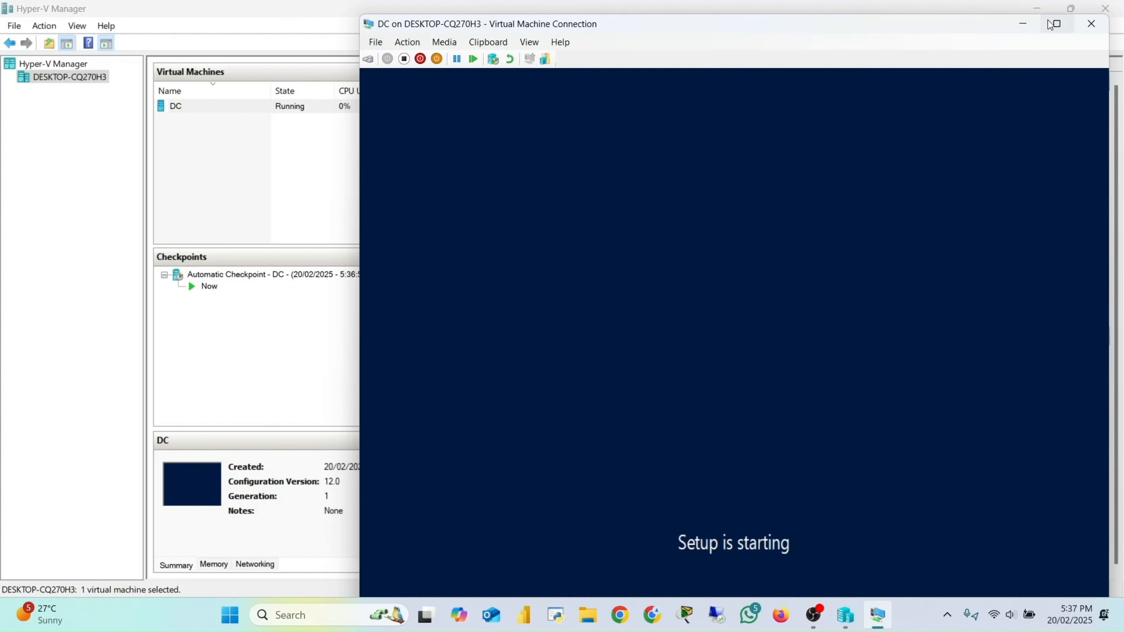
Step: Maximize the connection window and select Windows Server 2019 Standard Evaluation (Desktop Experience) as the operating system
{"action": "left_click", "coordinate": [1056, 25]}
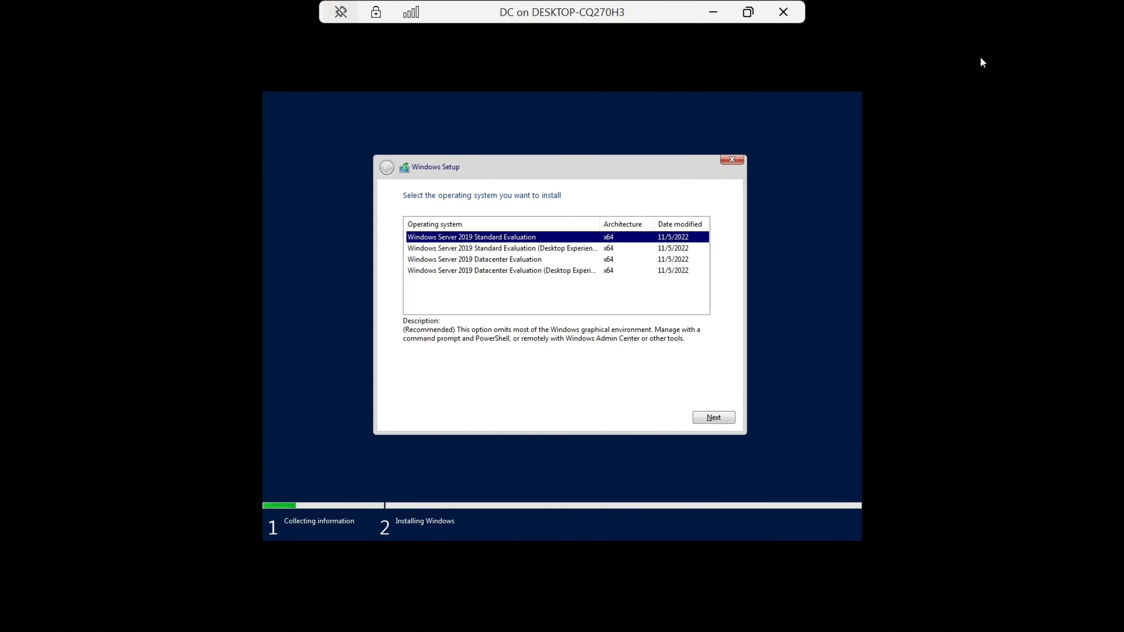
{"action": "left_click", "coordinate": [554, 249]}
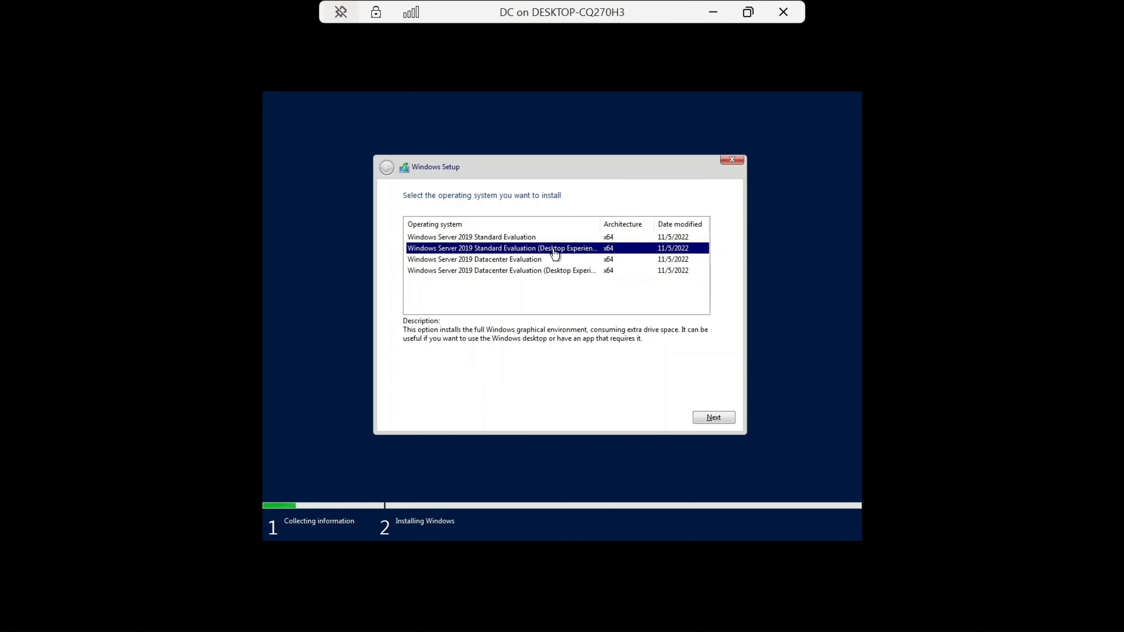
{"action": "left_click", "coordinate": [710, 418]}
Step: Accept the license terms and choose the Custom: Install Windows only (advanced) installation type
{"action": "left_click", "coordinate": [465, 389]}
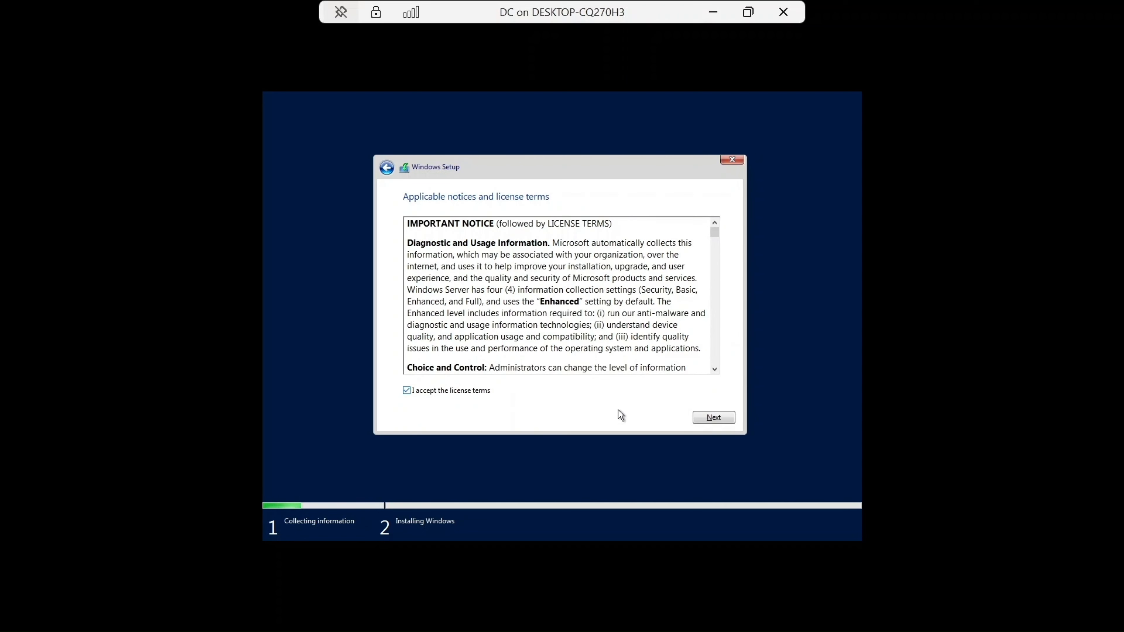
{"action": "left_click", "coordinate": [706, 419]}
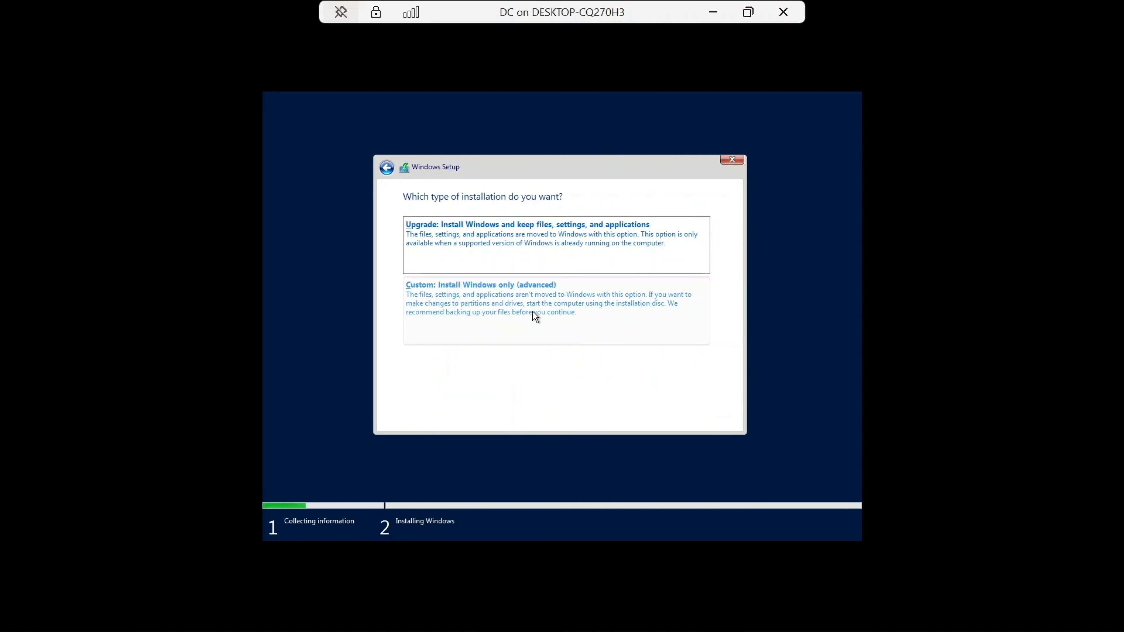
{"action": "left_click", "coordinate": [533, 311]}
{"action": "left_click", "coordinate": [705, 417]}
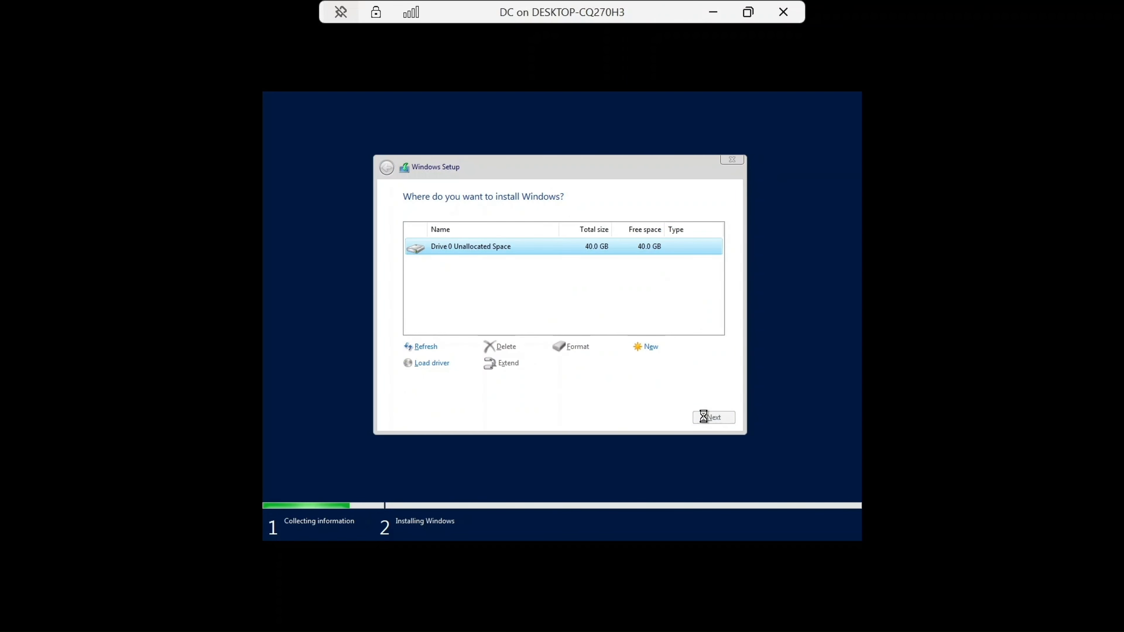
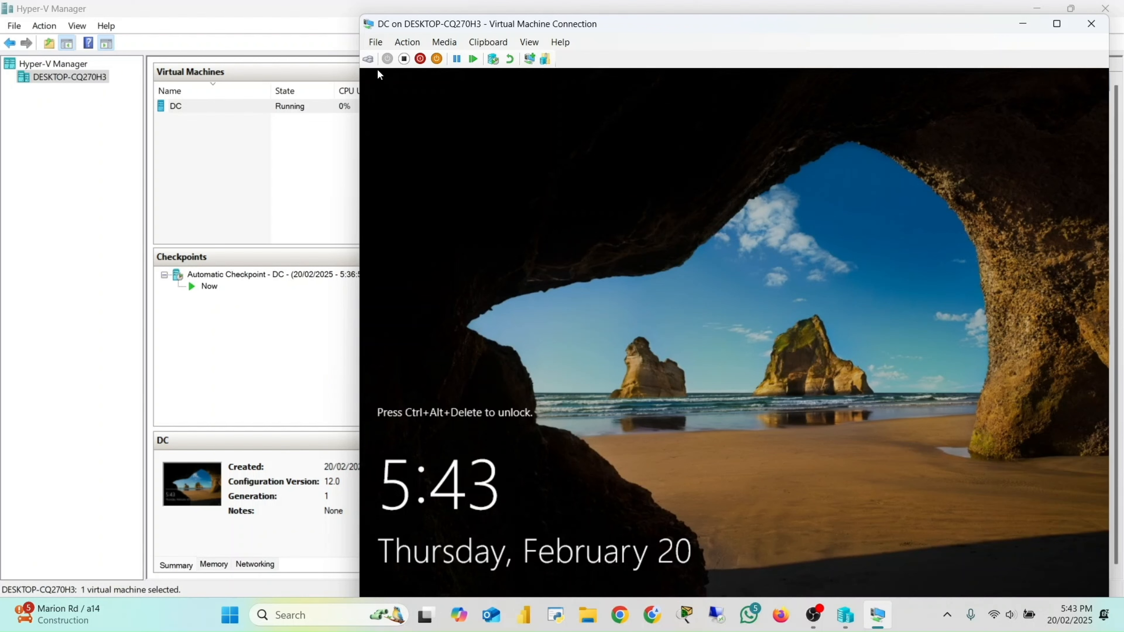
Step: Send Ctrl+Alt+Delete to the DC machine and sign in as Administrator with the account password
{"action": "left_click", "coordinate": [368, 60]}
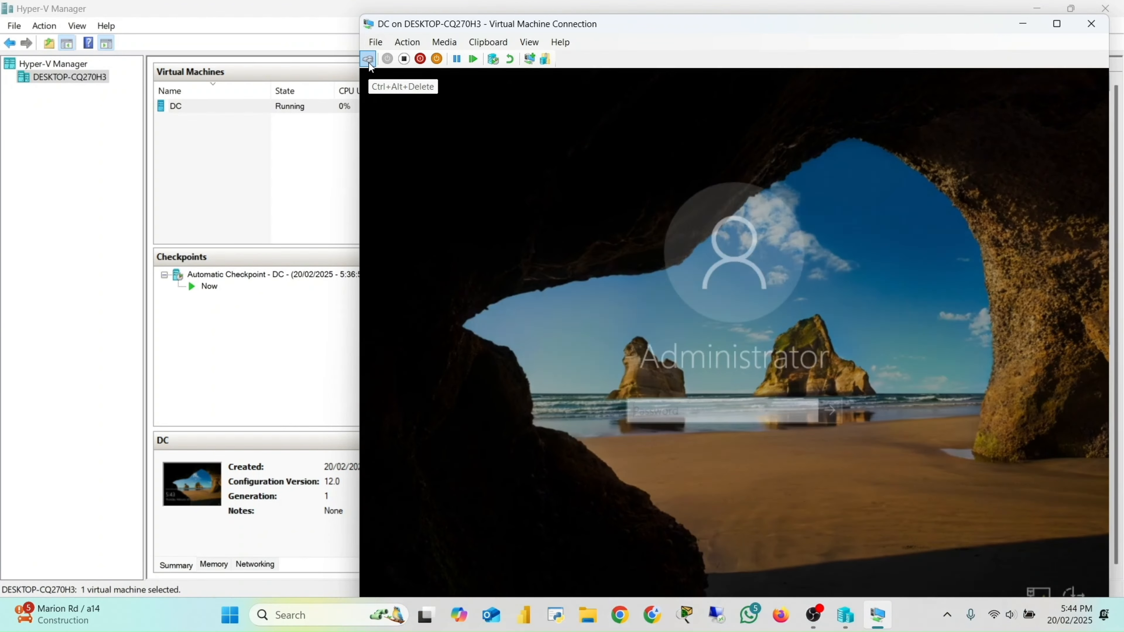
{"action": "key", "text": "Caps_Lock"}
{"action": "type", "text": "•"}
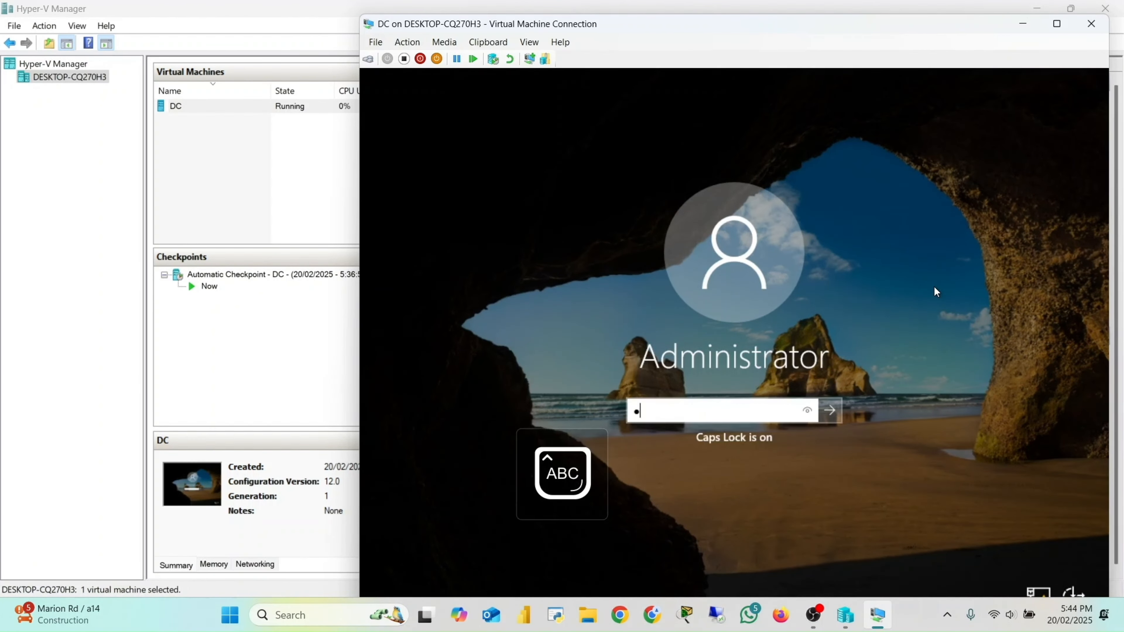
{"action": "key", "text": "Caps_Lock"}
{"action": "type", "text": "•••••"}
{"action": "key", "text": "Caps_Lock"}
{"action": "type", "text": "•"}
{"action": "key", "text": "Caps_Lock"}
{"action": "type", "text": "••••"}
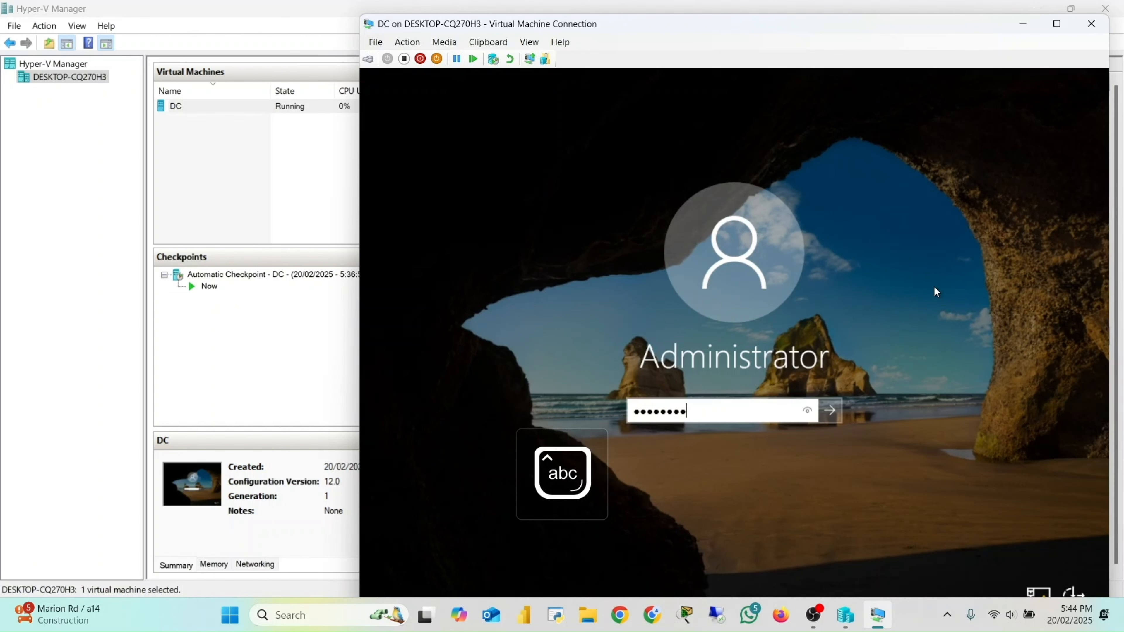
{"action": "type", "text": "••"}
{"action": "key", "text": "Return"}
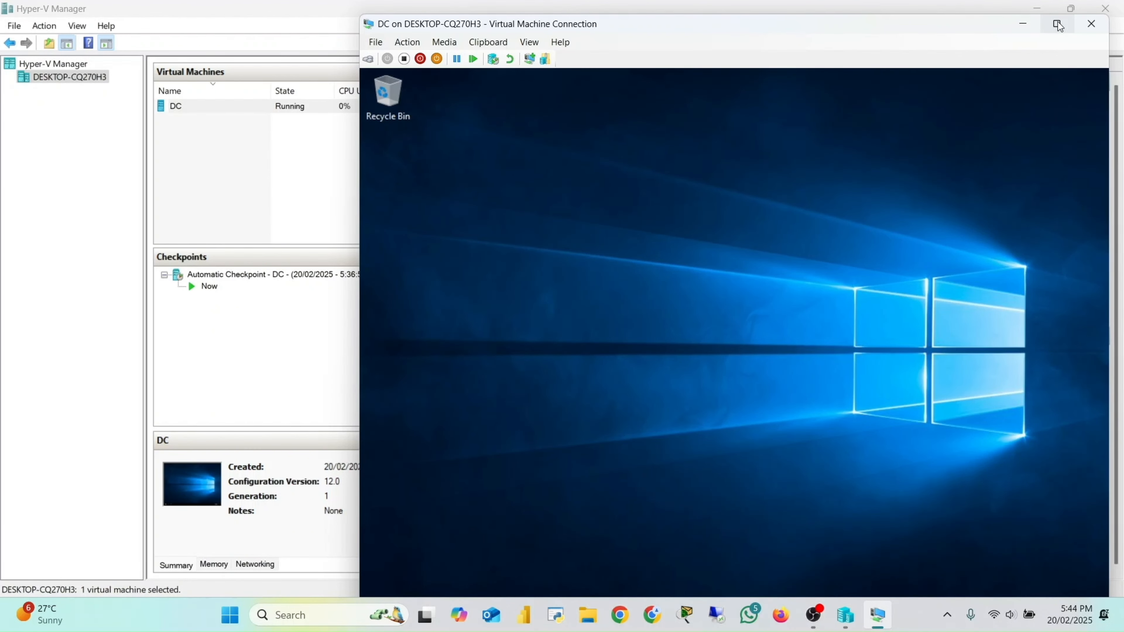
Step: Maximize the DC connection window and close the Windows Admin Center message in Server Manager
{"action": "left_click", "coordinate": [1058, 24]}
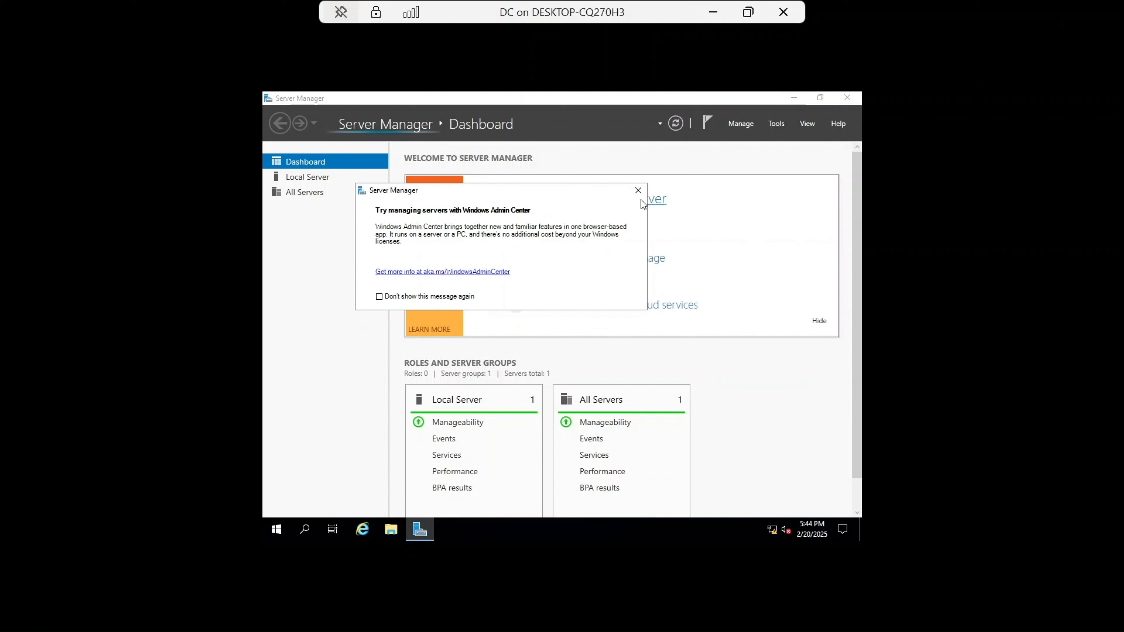
{"action": "left_click", "coordinate": [633, 195]}
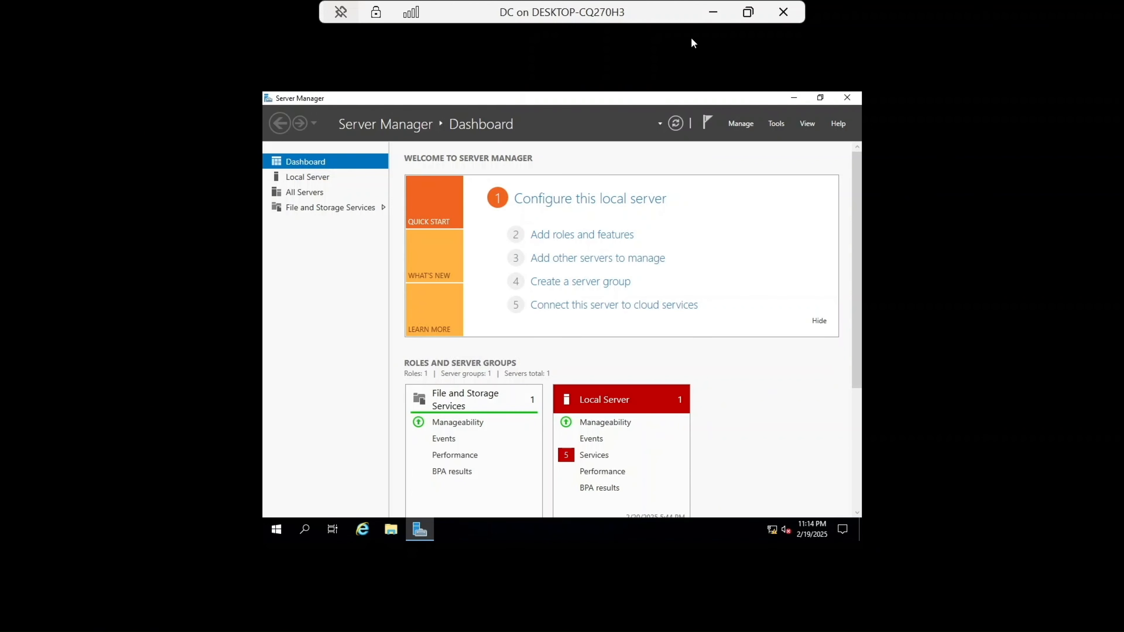
Step: Return to Hyper-V Manager and start the New Virtual Machine wizard on the host, past the introduction page
{"action": "left_click", "coordinate": [713, 12]}
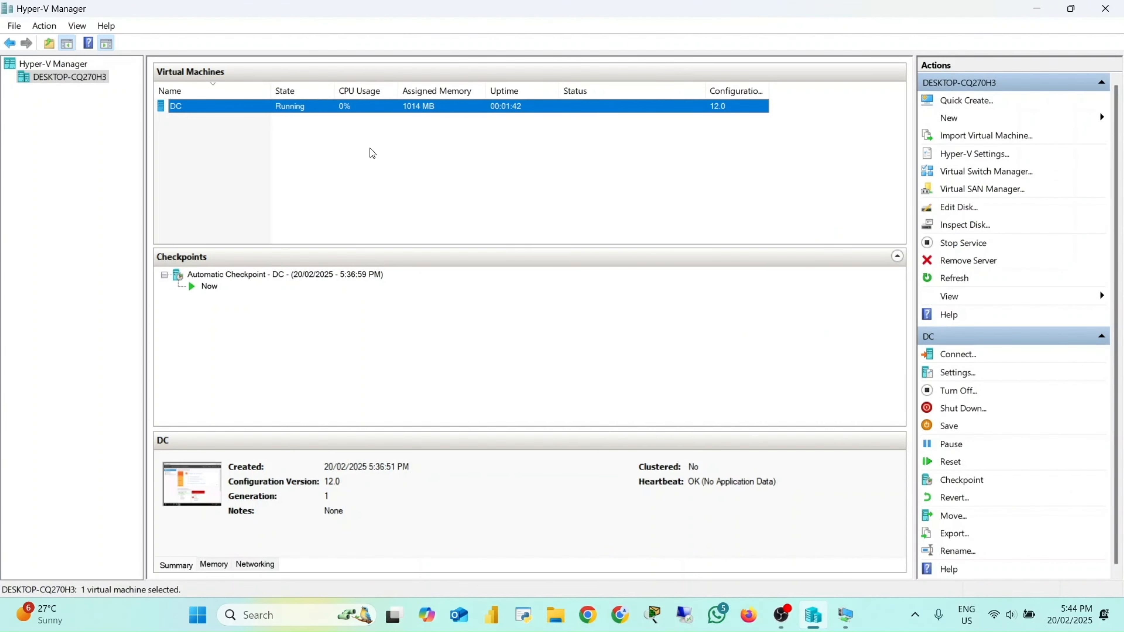
{"action": "right_click", "coordinate": [53, 79]}
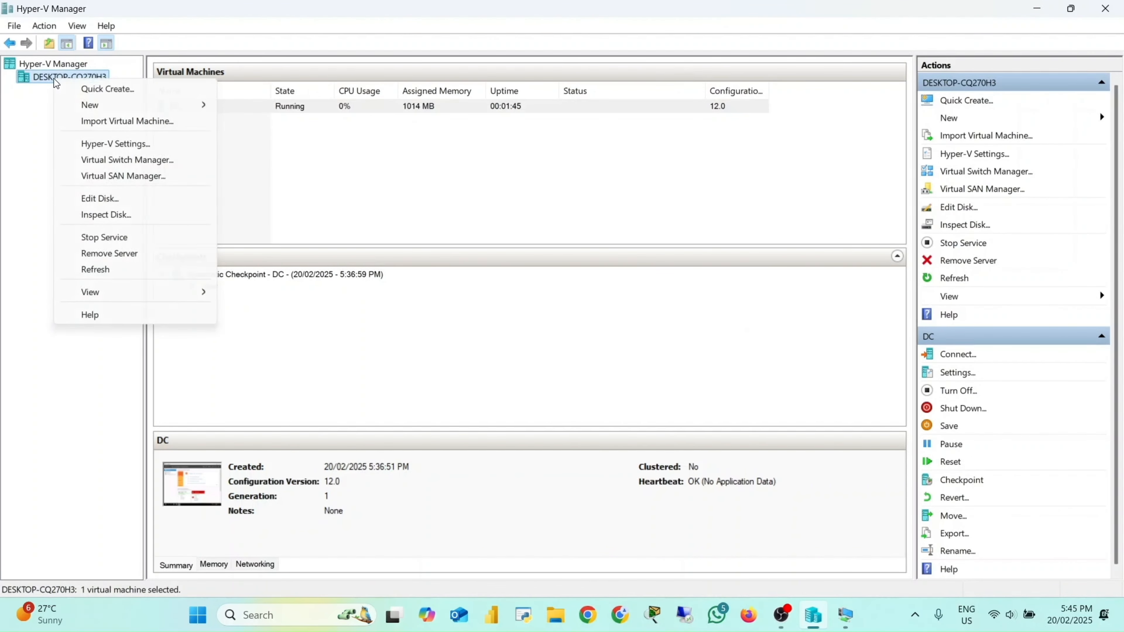
{"action": "mouse_move", "coordinate": [89, 104]}
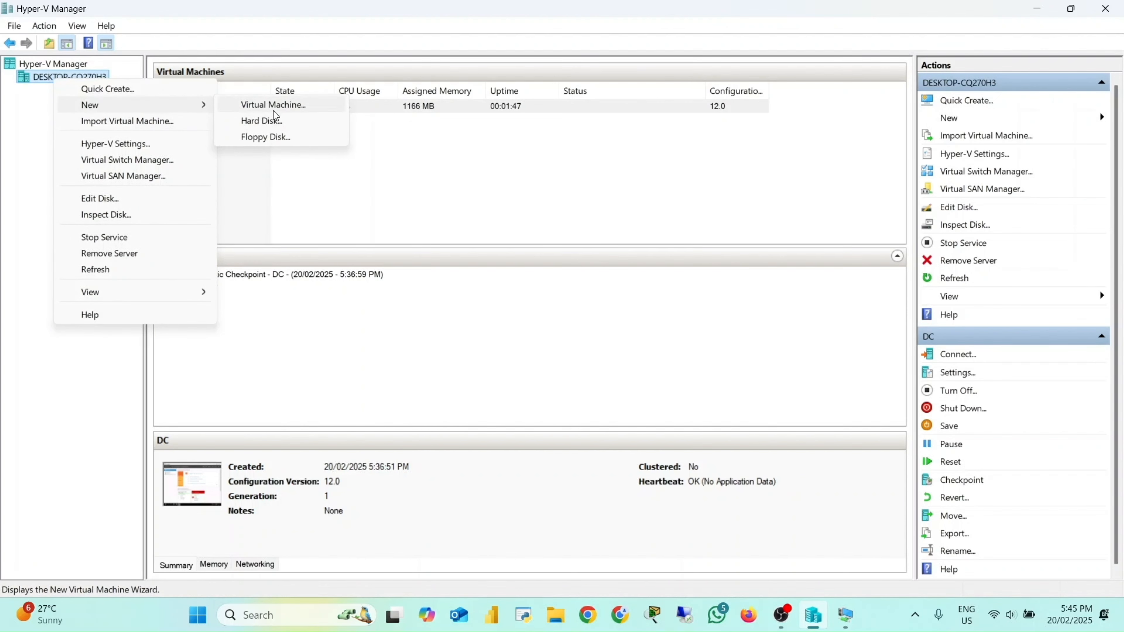
{"action": "left_click", "coordinate": [281, 106]}
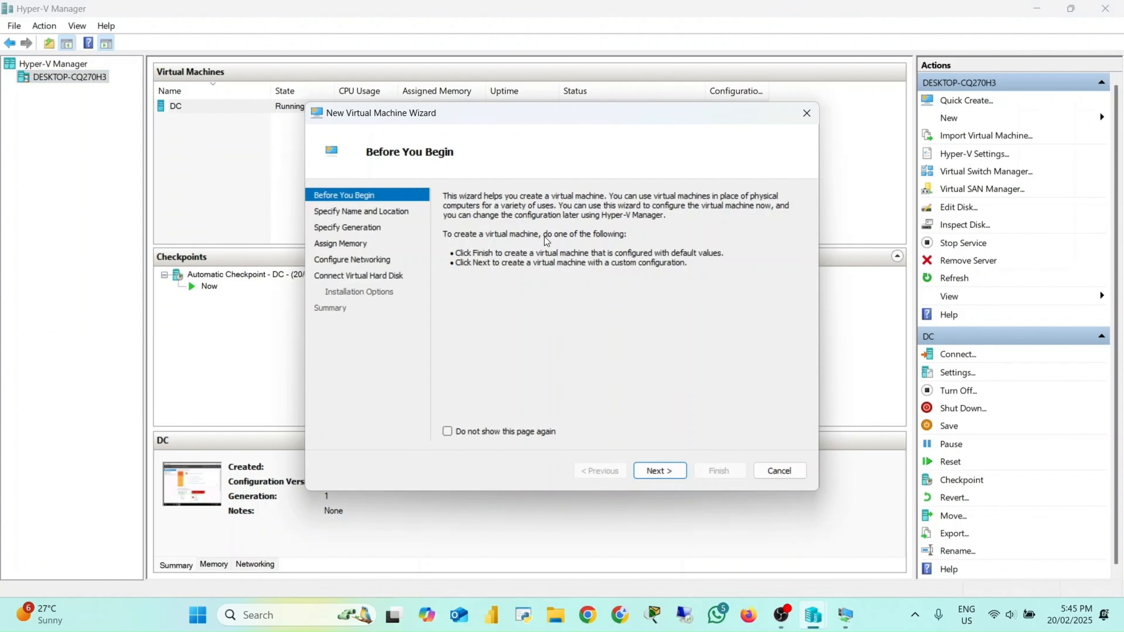
{"action": "left_click", "coordinate": [655, 475]}
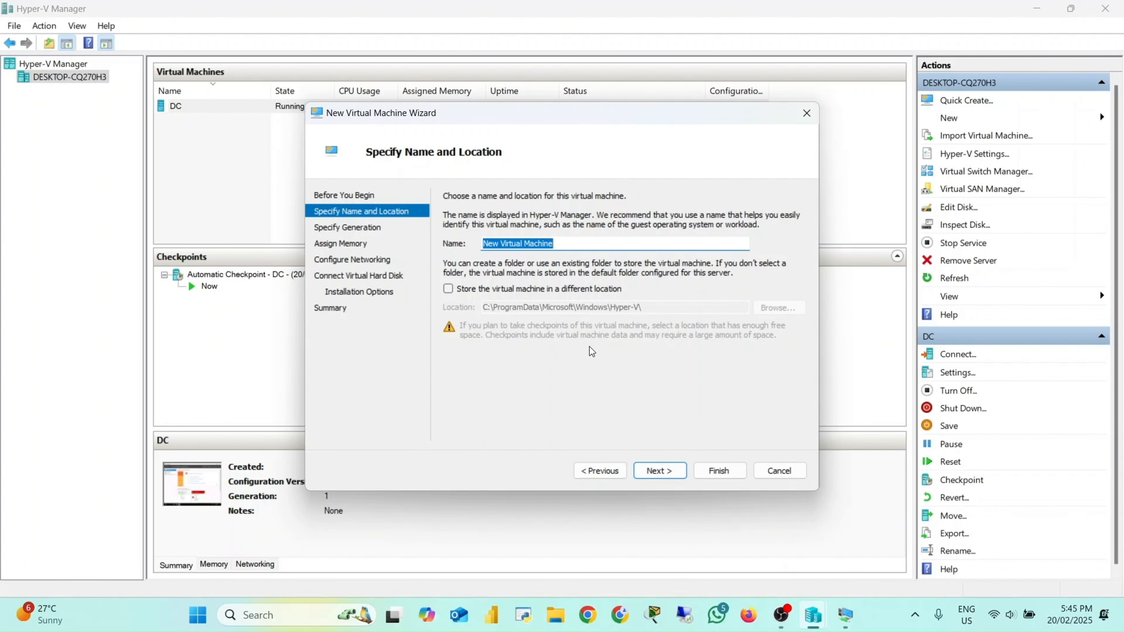
Step: Name the new virtual machine FS and choose Generation 1
{"action": "key", "text": "Caps_Lock"}
{"action": "type", "text": "FS"}
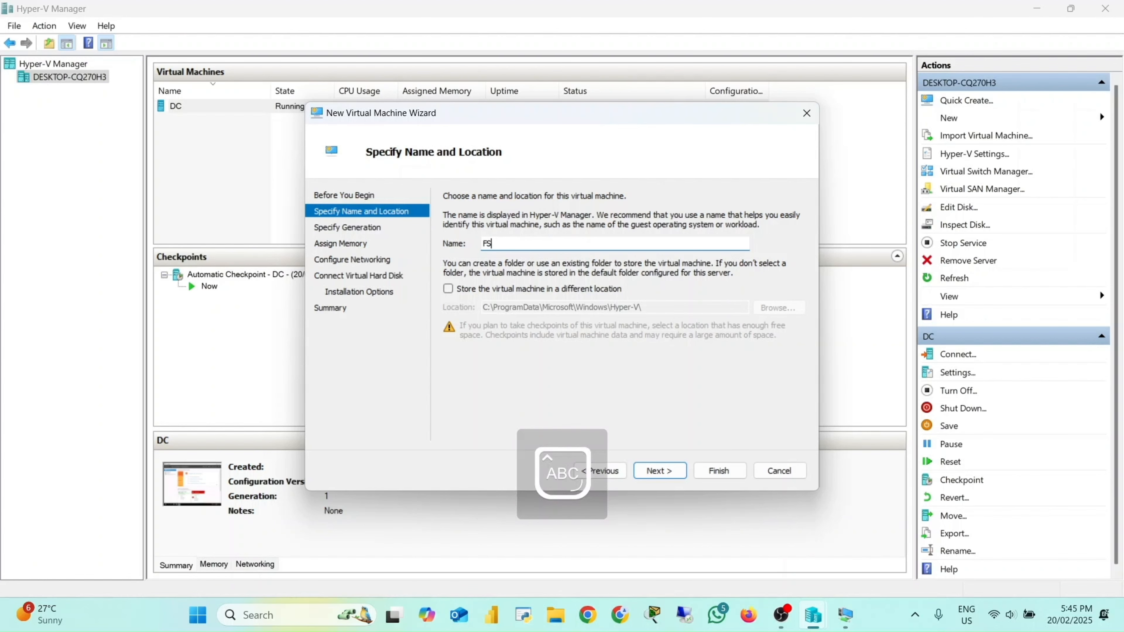
{"action": "key", "text": "Caps_Lock"}
{"action": "left_click", "coordinate": [668, 469]}
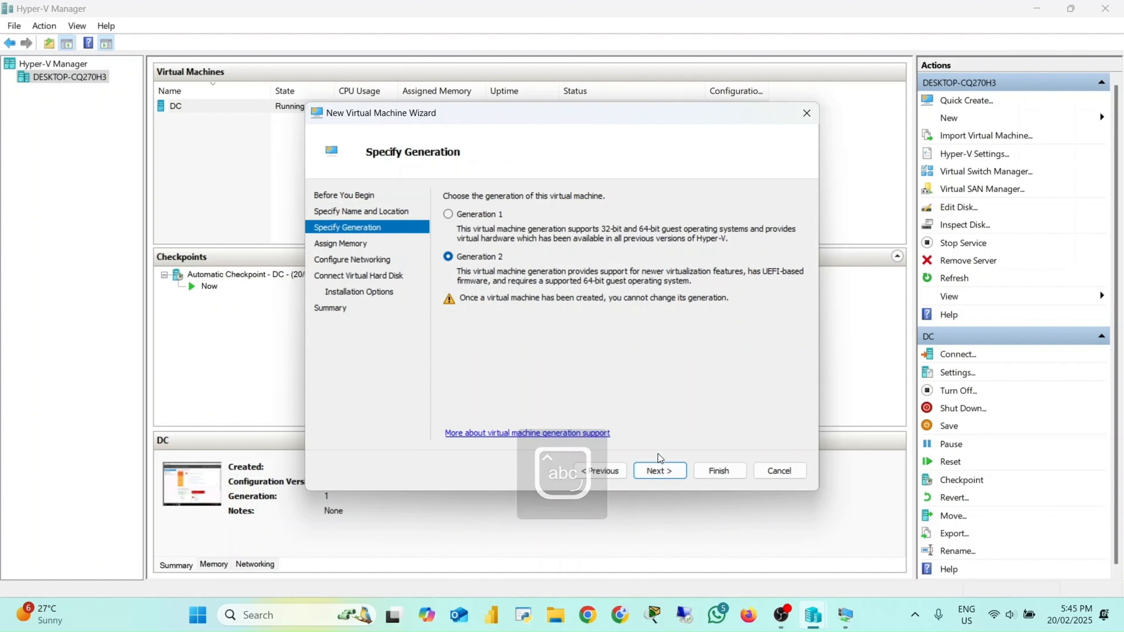
{"action": "left_click", "coordinate": [464, 218]}
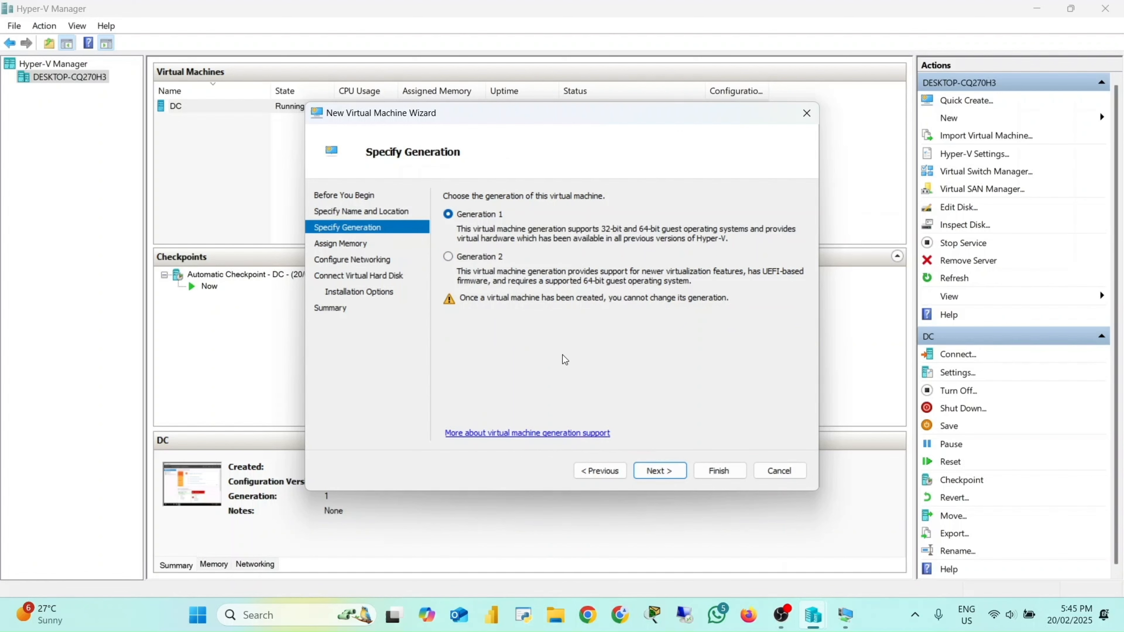
{"action": "left_click", "coordinate": [661, 471]}
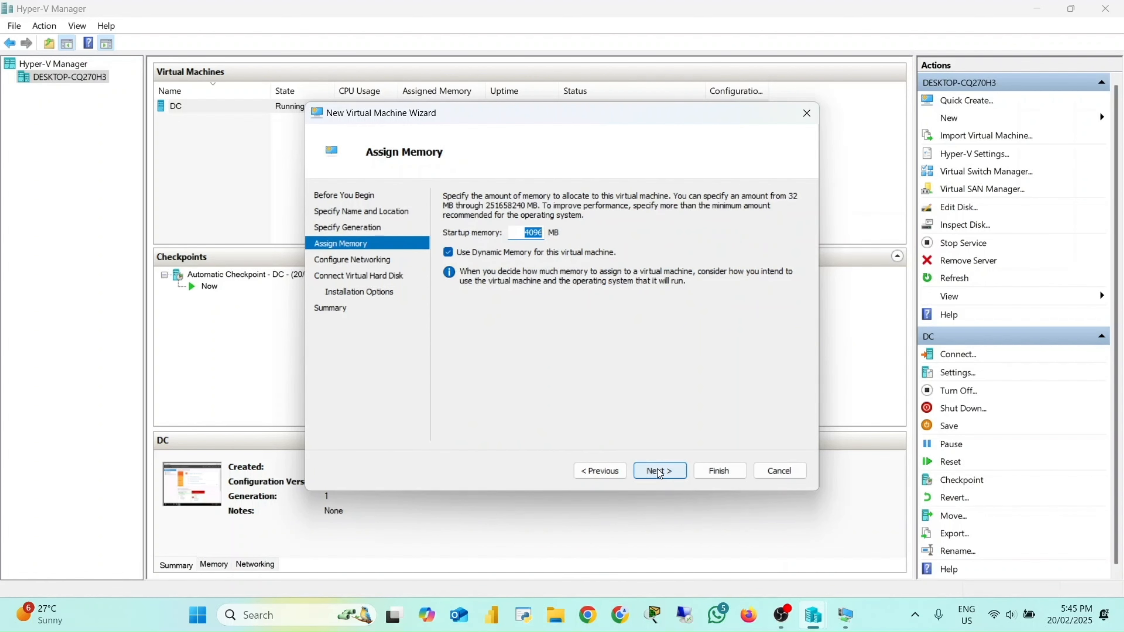
Step: Set the startup memory of the new machine to 2048 MB
{"action": "key", "text": "Num_Lock"}
{"action": "type", "text": "20"}
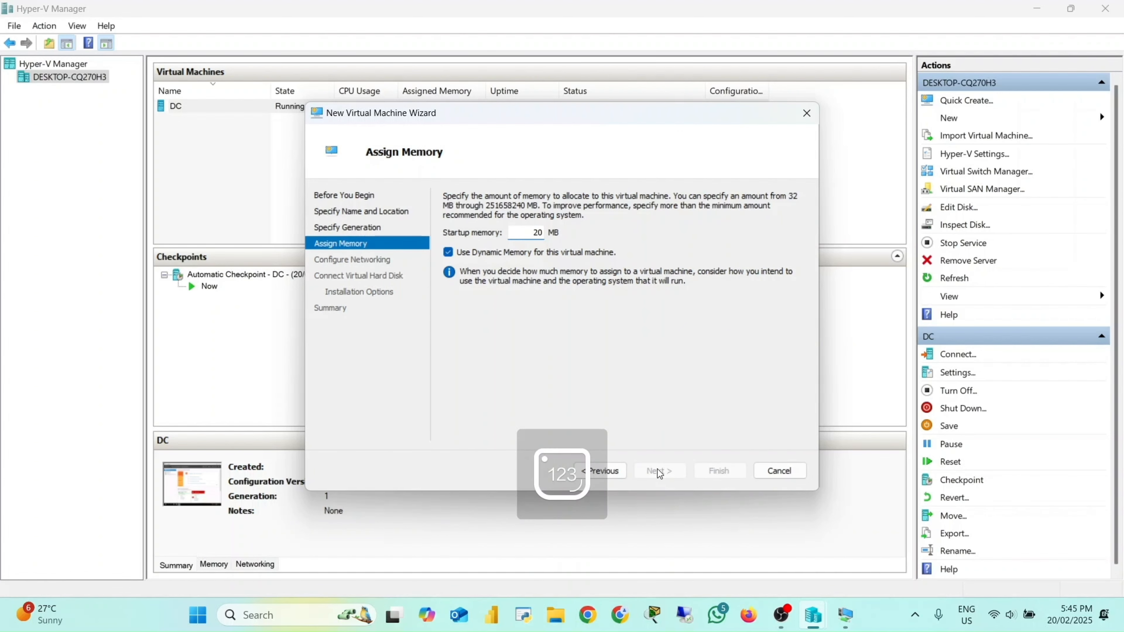
{"action": "type", "text": "48"}
{"action": "left_click", "coordinate": [659, 471]}
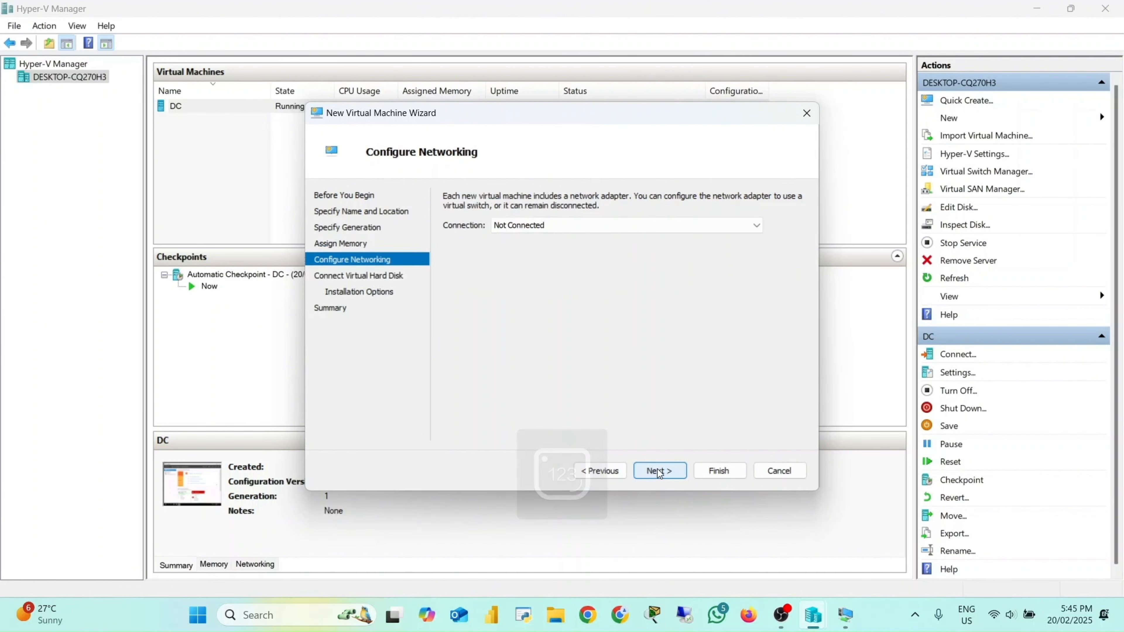
Step: Connect the new machine's network adapter to the Private Virtual Switch
{"action": "left_click", "coordinate": [623, 226]}
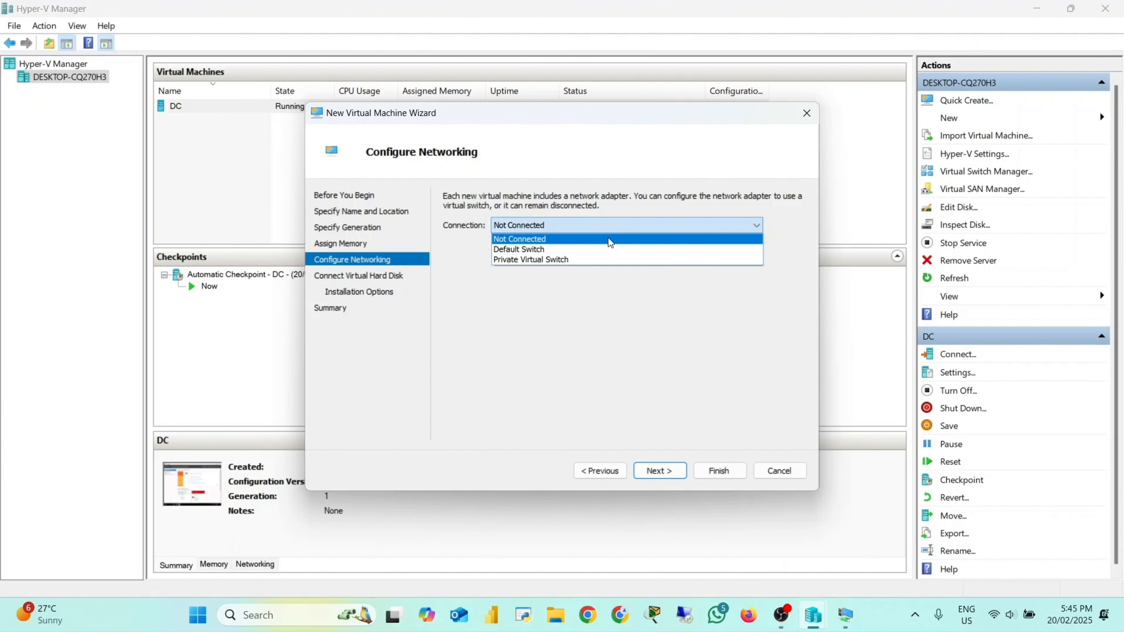
{"action": "left_click", "coordinate": [593, 261]}
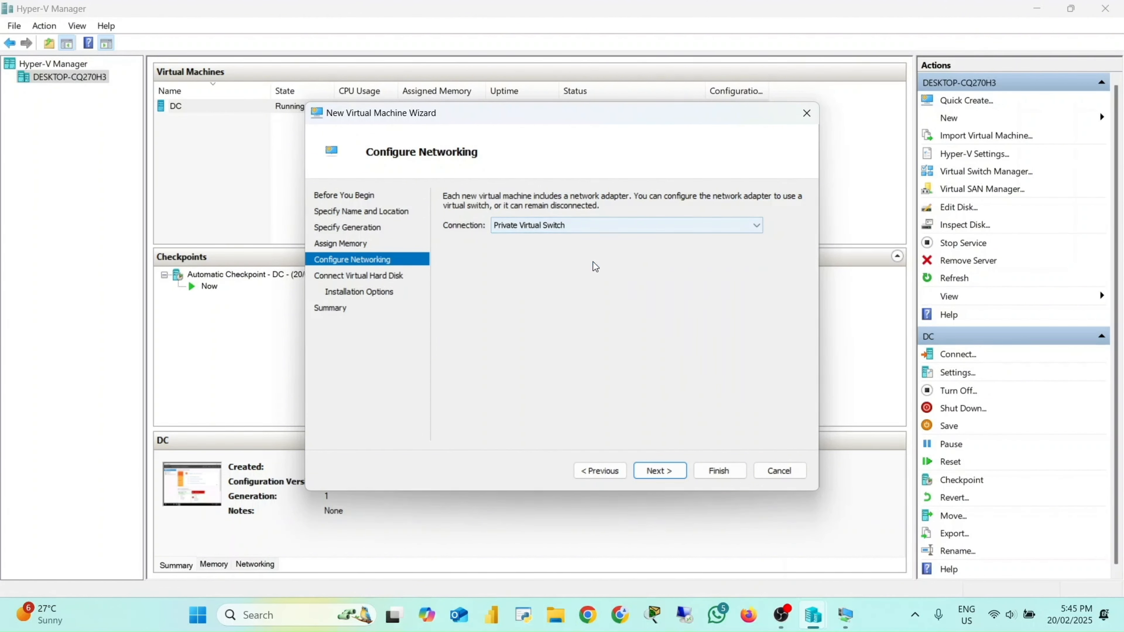
{"action": "left_click", "coordinate": [669, 474]}
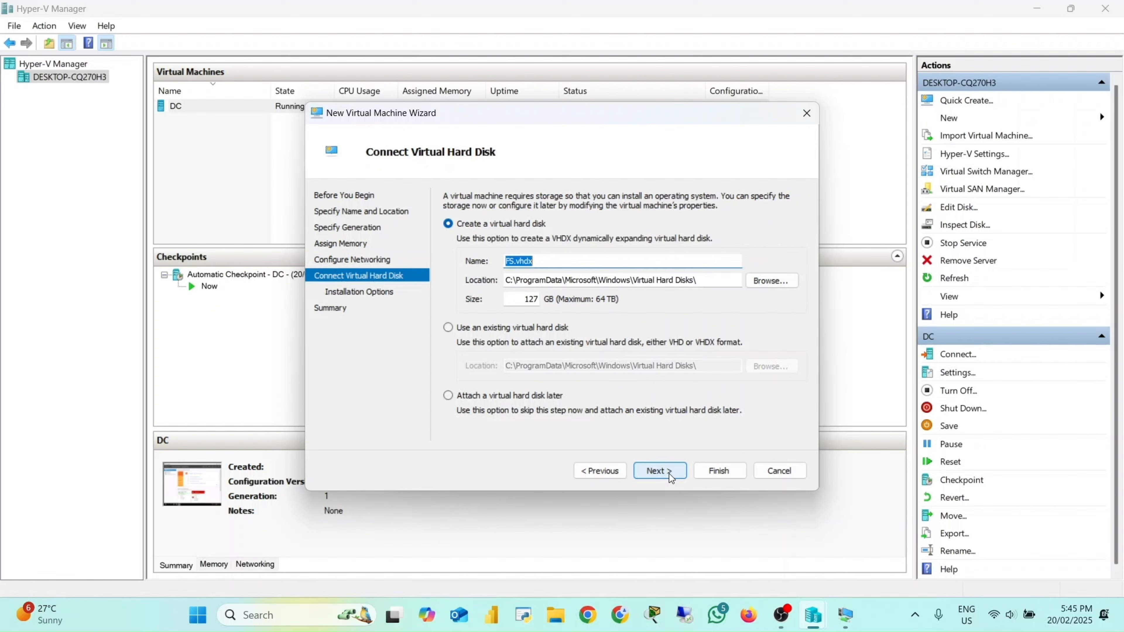
Step: Set the virtual hard disk location to the FS folder on New Volume (V:)
{"action": "left_click", "coordinate": [781, 283]}
{"action": "scroll", "coordinate": [376, 331], "scroll_direction": "down", "scroll_amount": 3}
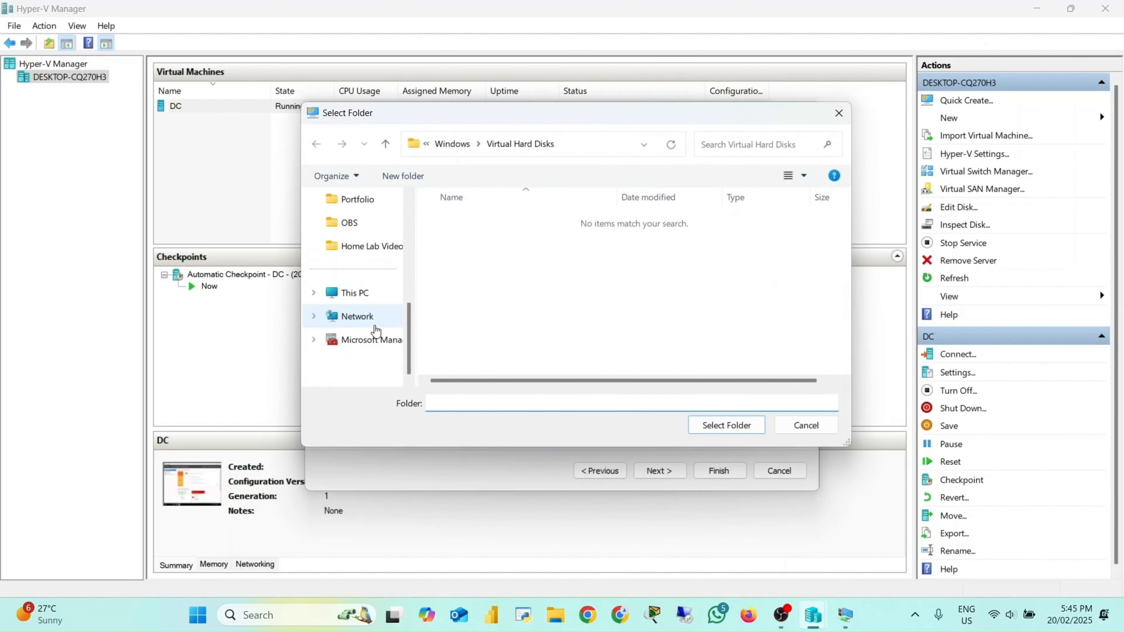
{"action": "left_click", "coordinate": [353, 293]}
{"action": "double_click", "coordinate": [713, 252]}
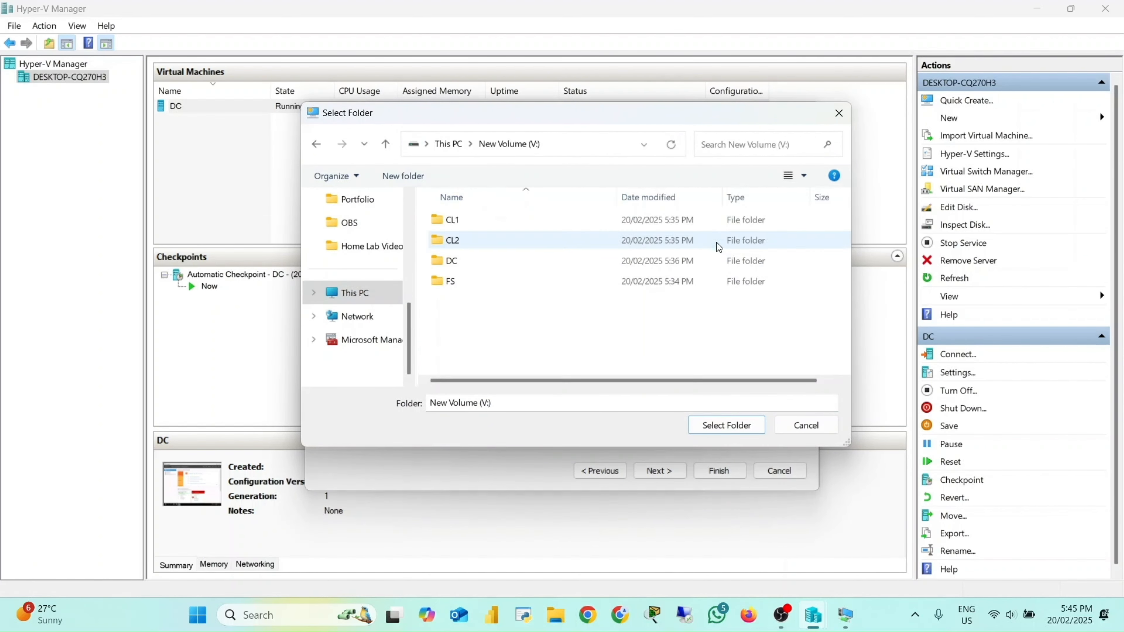
{"action": "double_click", "coordinate": [474, 283]}
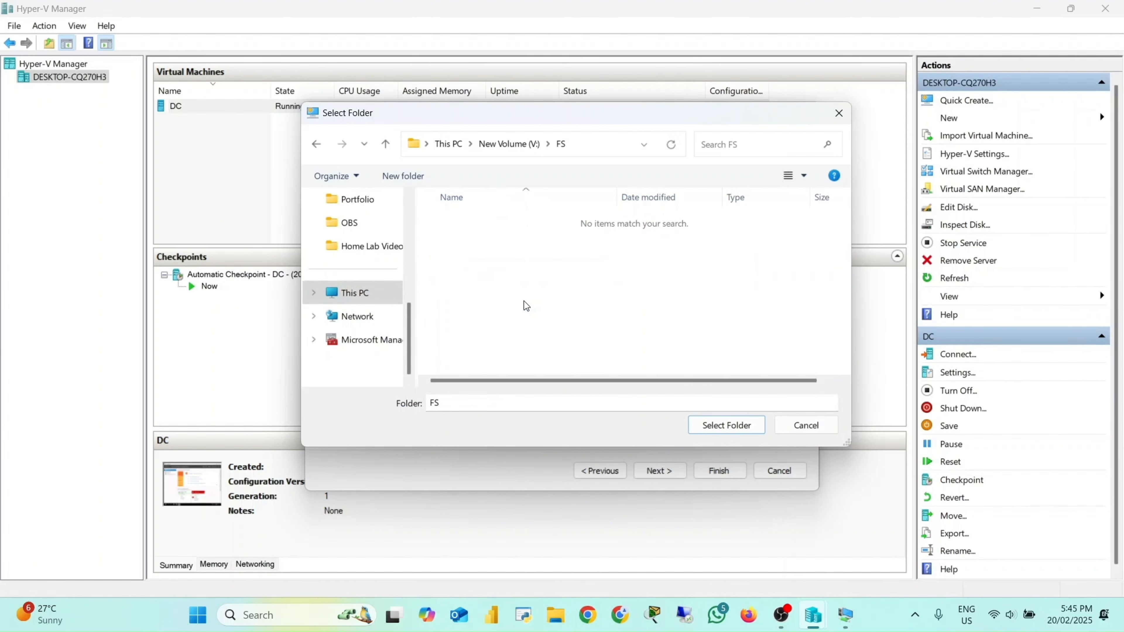
{"action": "left_click", "coordinate": [726, 425]}
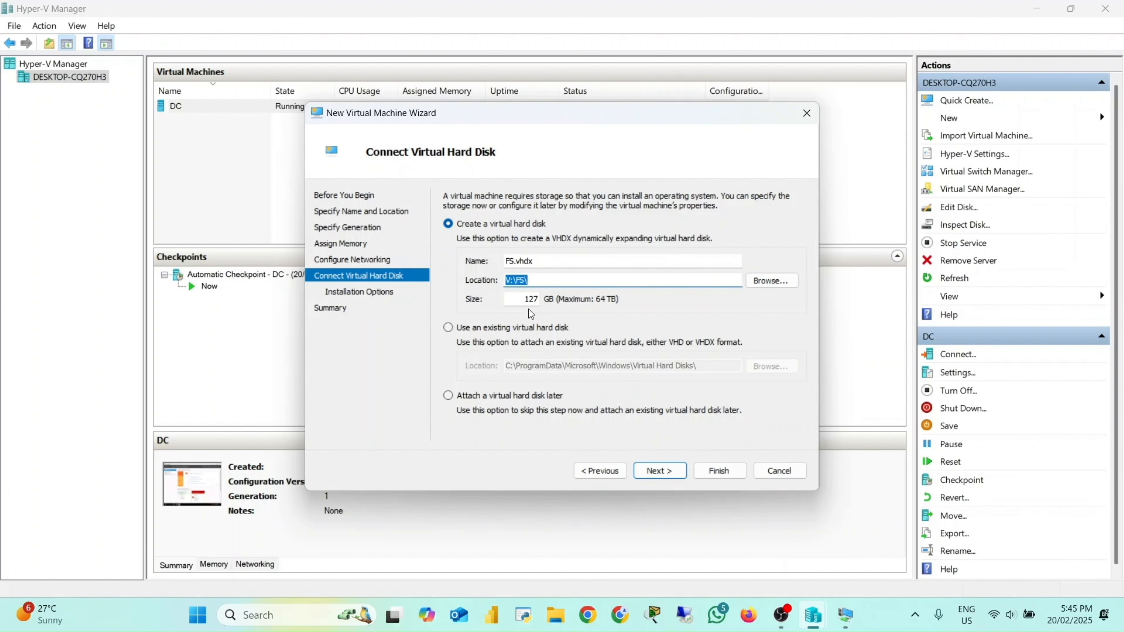
Step: Set the virtual hard disk size to 40 GB and continue
{"action": "left_click", "coordinate": [531, 300]}
{"action": "double_click", "coordinate": [531, 300]}
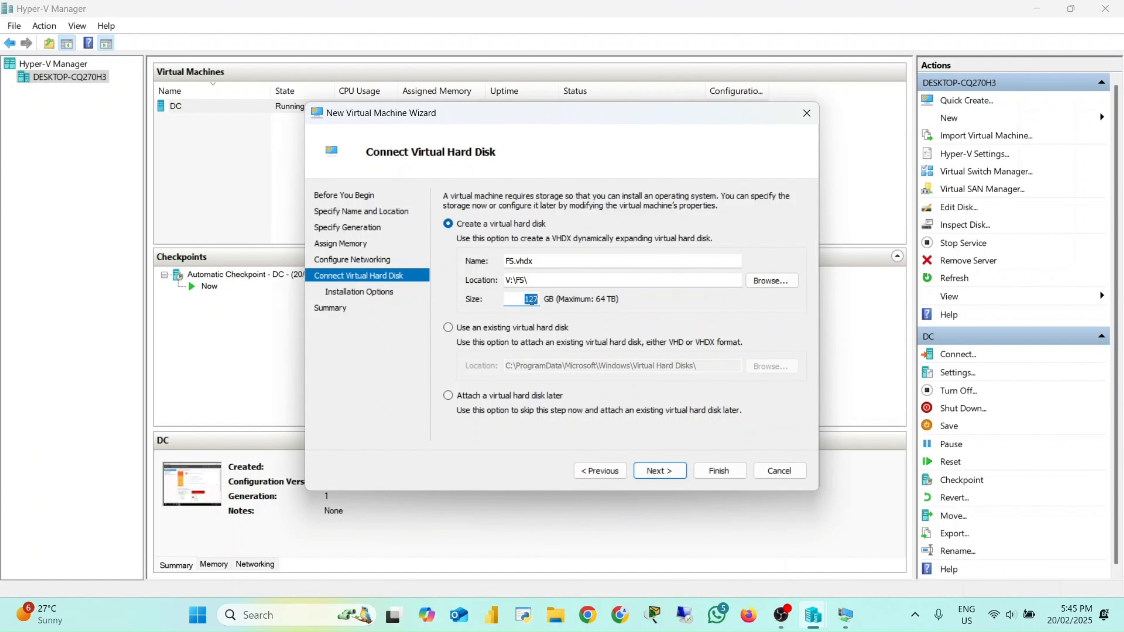
{"action": "type", "text": "40"}
{"action": "left_click", "coordinate": [666, 471]}
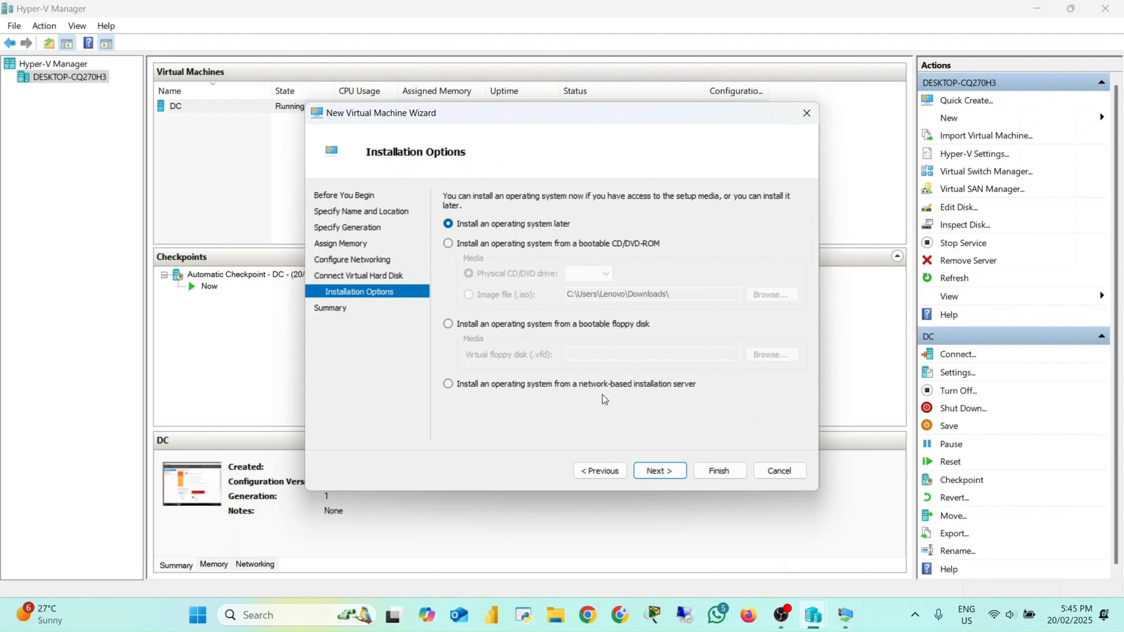
Step: Choose to install from a bootable image file and select the Windows Server 2019 ISO in Downloads
{"action": "left_click", "coordinate": [454, 248]}
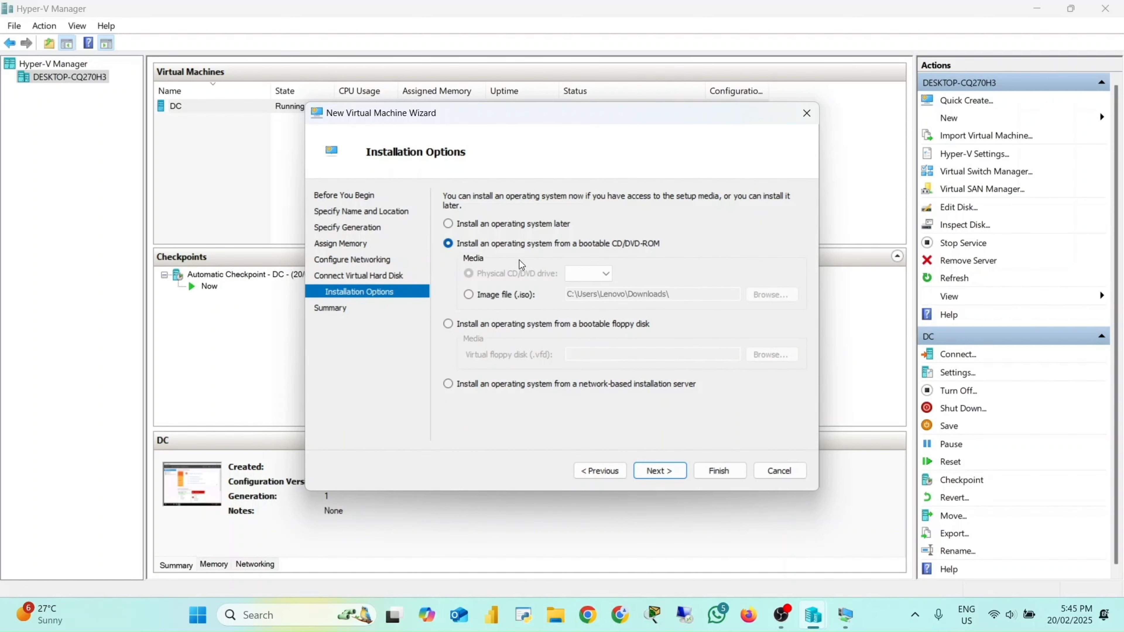
{"action": "left_click", "coordinate": [470, 296]}
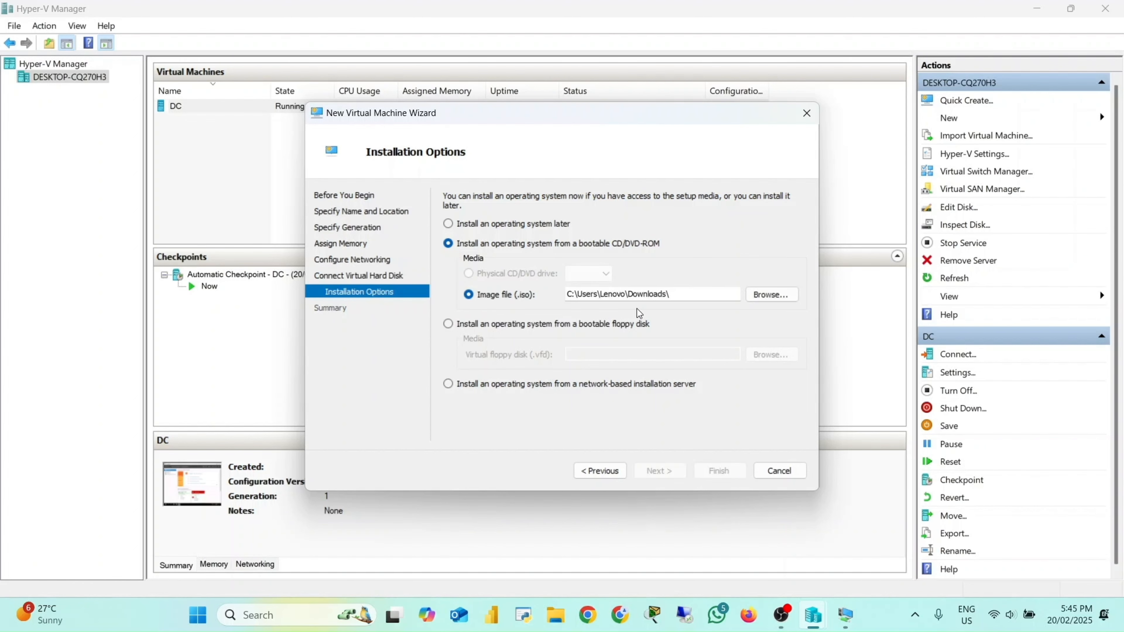
{"action": "left_click", "coordinate": [769, 295]}
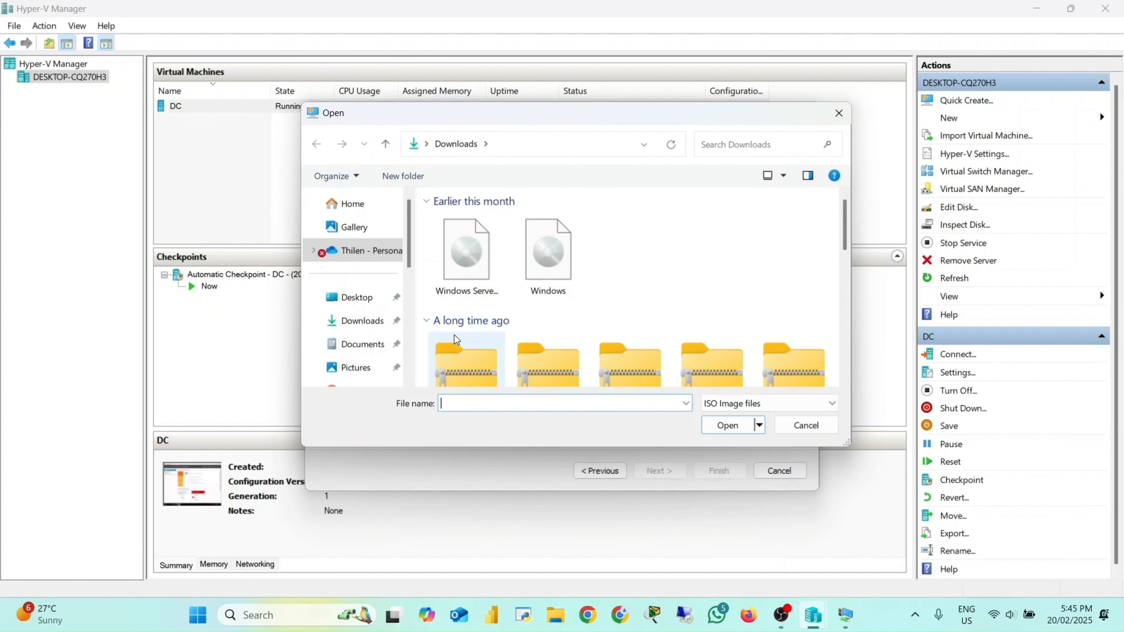
{"action": "left_click", "coordinate": [379, 324]}
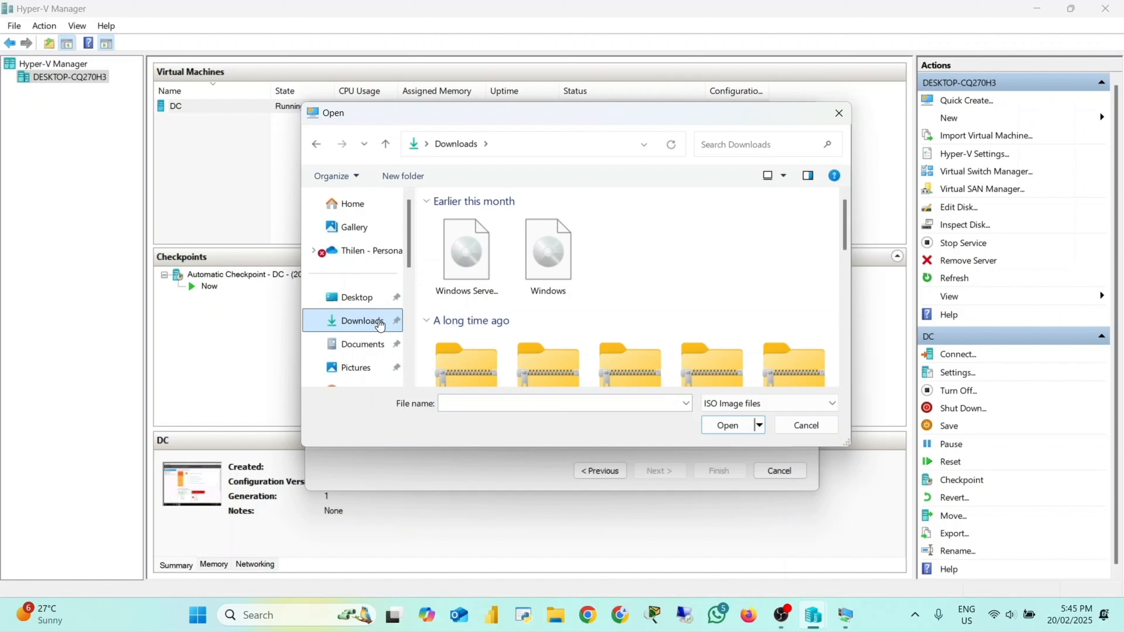
{"action": "left_click", "coordinate": [558, 284]}
{"action": "left_click", "coordinate": [483, 270]}
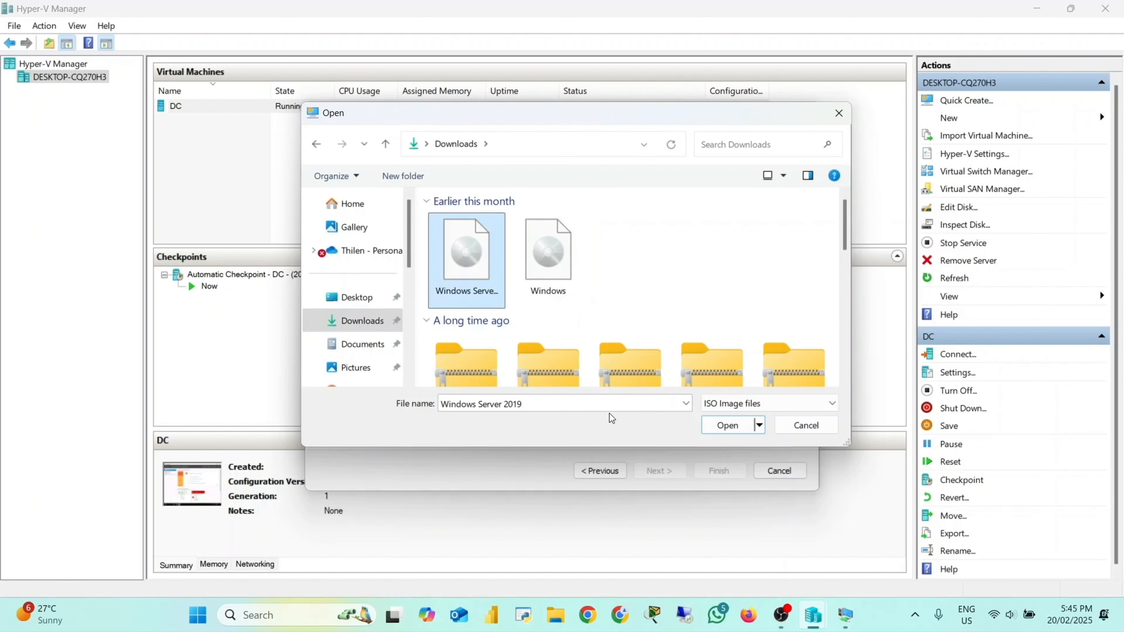
{"action": "left_click", "coordinate": [732, 425]}
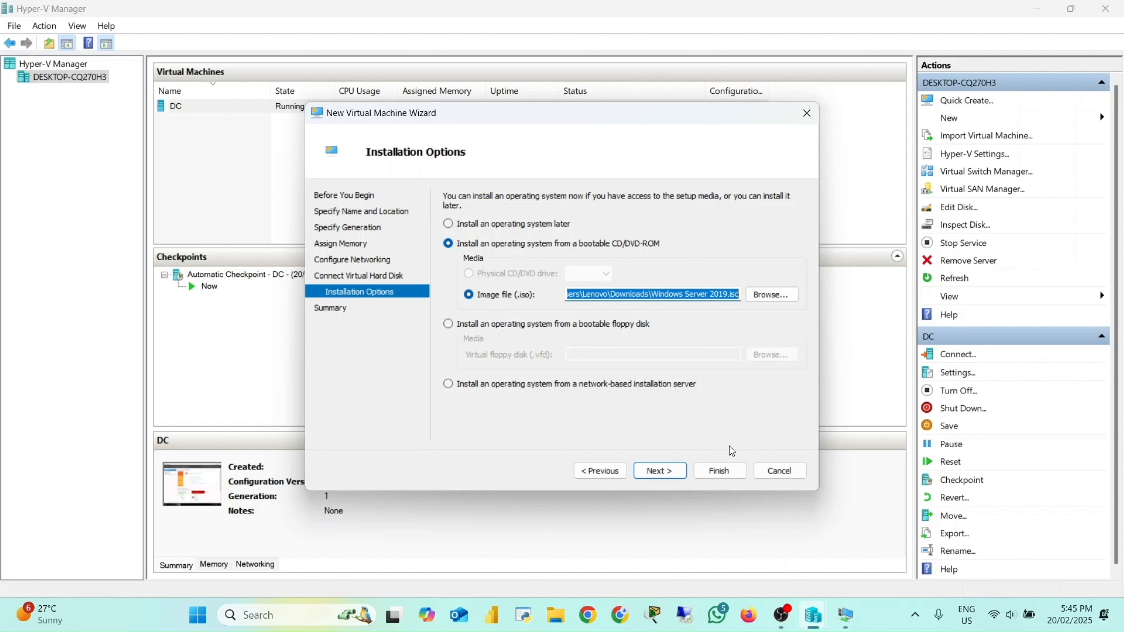
Step: Finish the wizard to create the FS virtual machine and select it in the list
{"action": "left_click", "coordinate": [665, 472]}
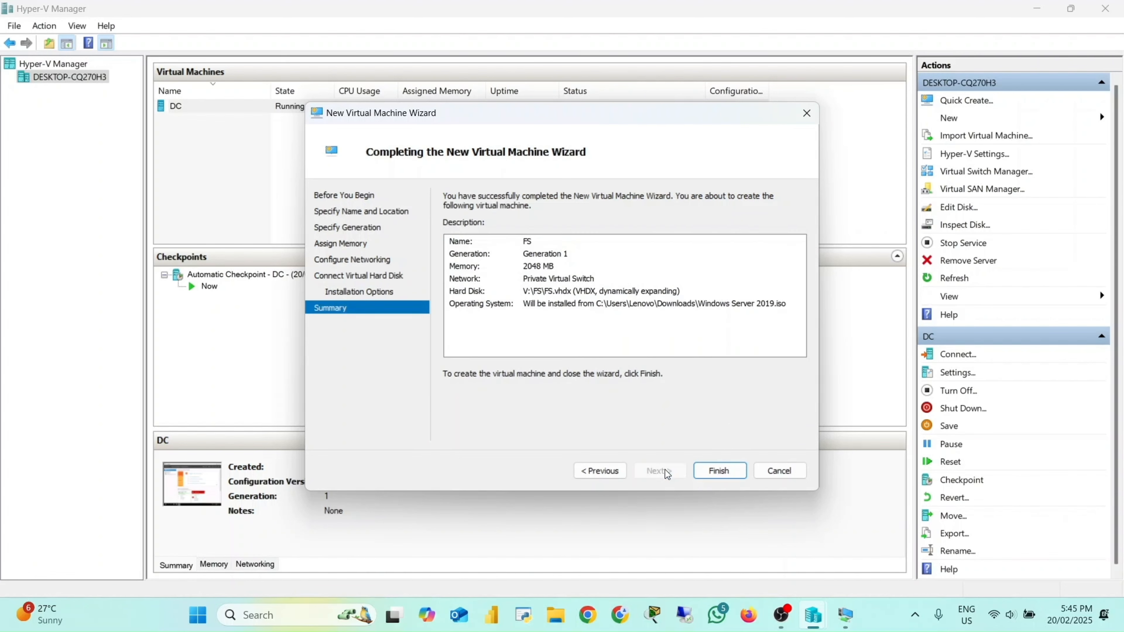
{"action": "left_click", "coordinate": [734, 470]}
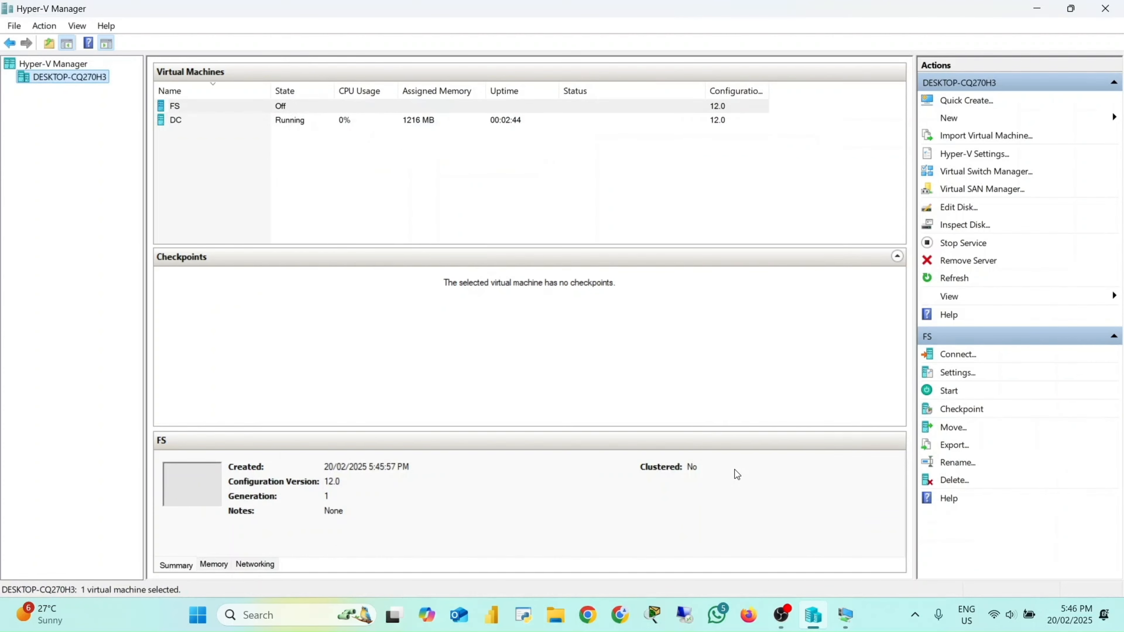
{"action": "left_click", "coordinate": [260, 110]}
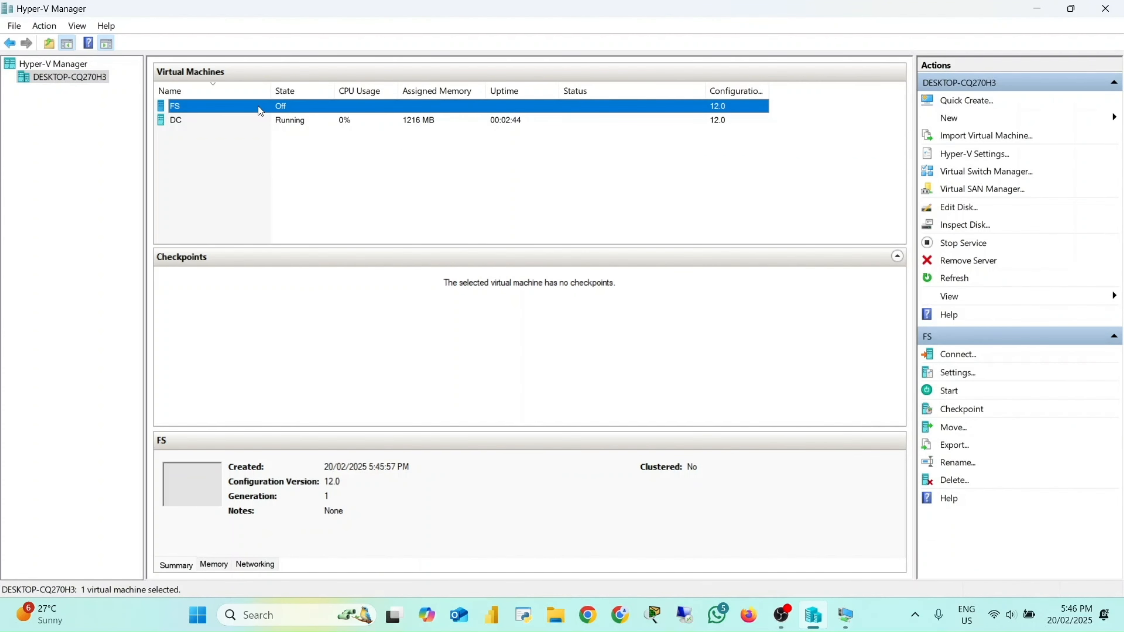
Step: Connect to the FS virtual machine, start it, and maximize its console window
{"action": "double_click", "coordinate": [260, 110]}
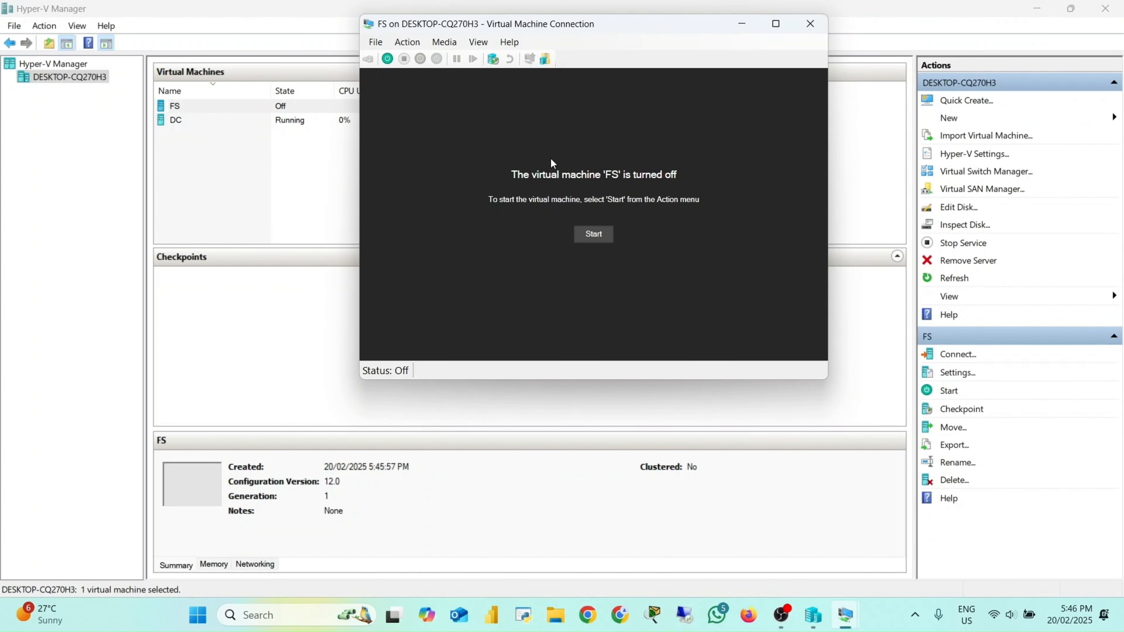
{"action": "left_click", "coordinate": [587, 232]}
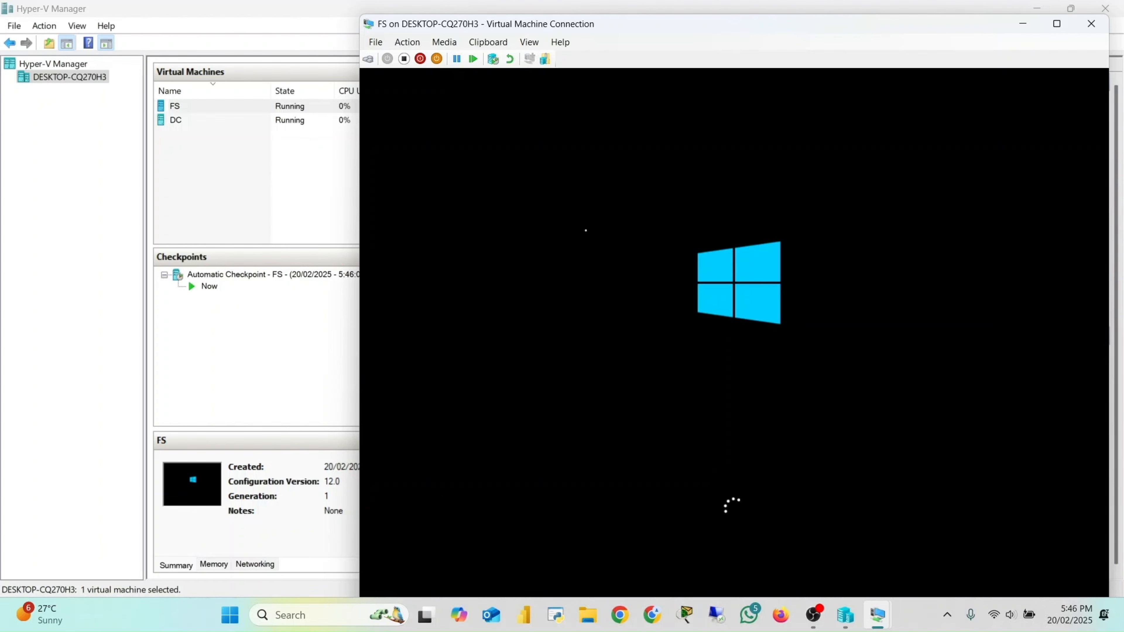
{"action": "left_click", "coordinate": [1056, 24]}
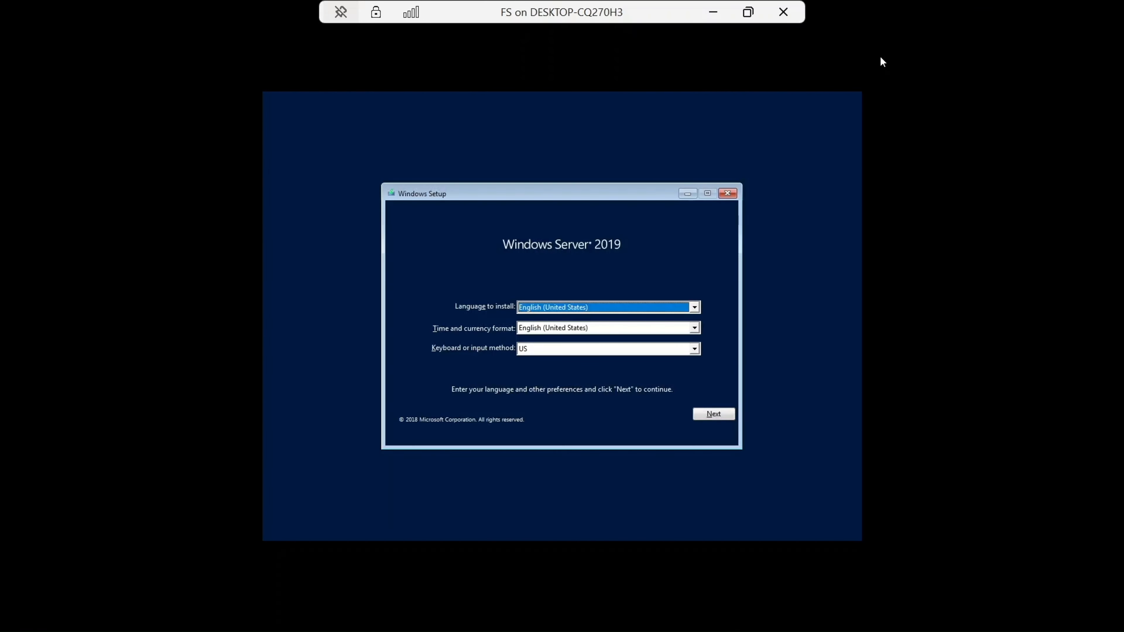
Step: Keep the default language, time and keyboard settings and start the Windows Server 2019 installation
{"action": "left_click", "coordinate": [716, 415]}
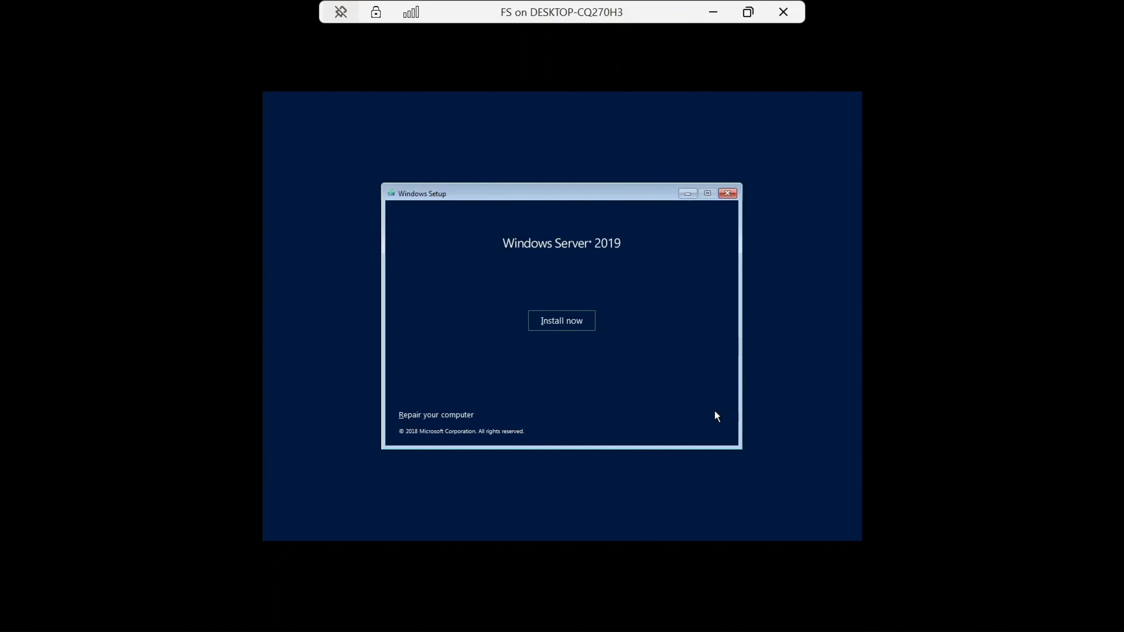
{"action": "left_click", "coordinate": [563, 323]}
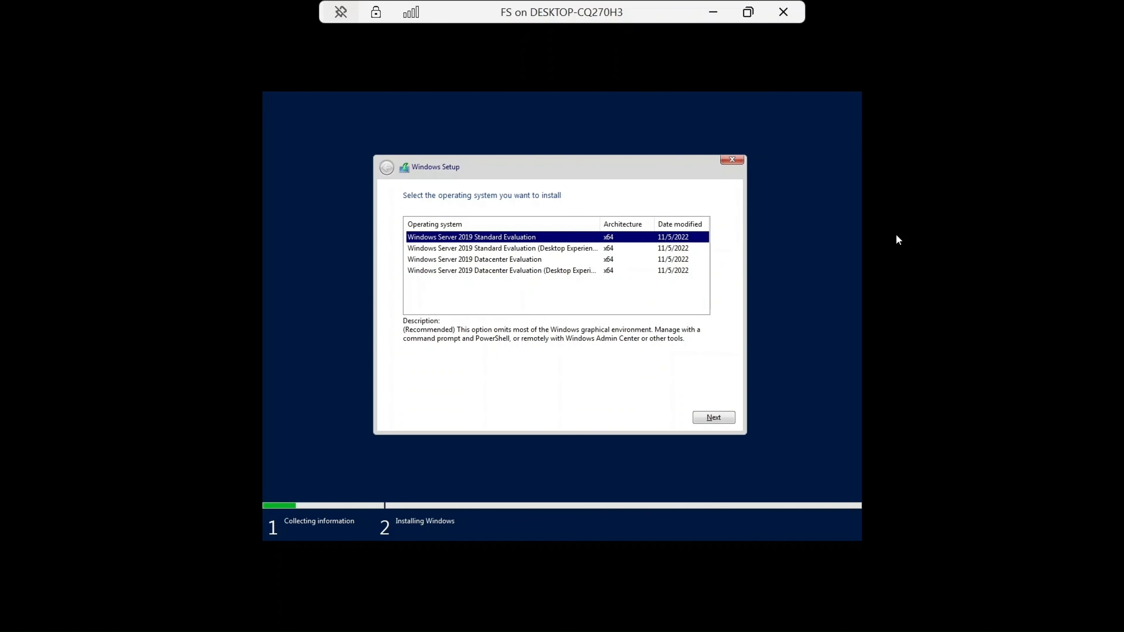
Step: Choose Windows Server 2019 Standard Evaluation (Desktop Experience) and accept the license terms
{"action": "left_click", "coordinate": [534, 252]}
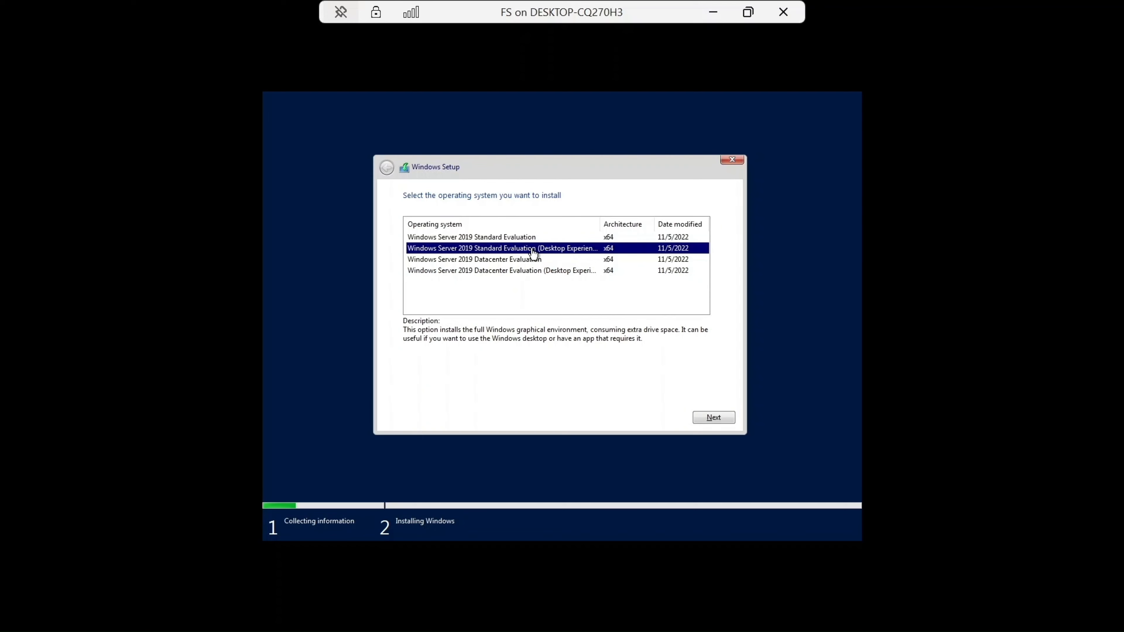
{"action": "left_click", "coordinate": [717, 417]}
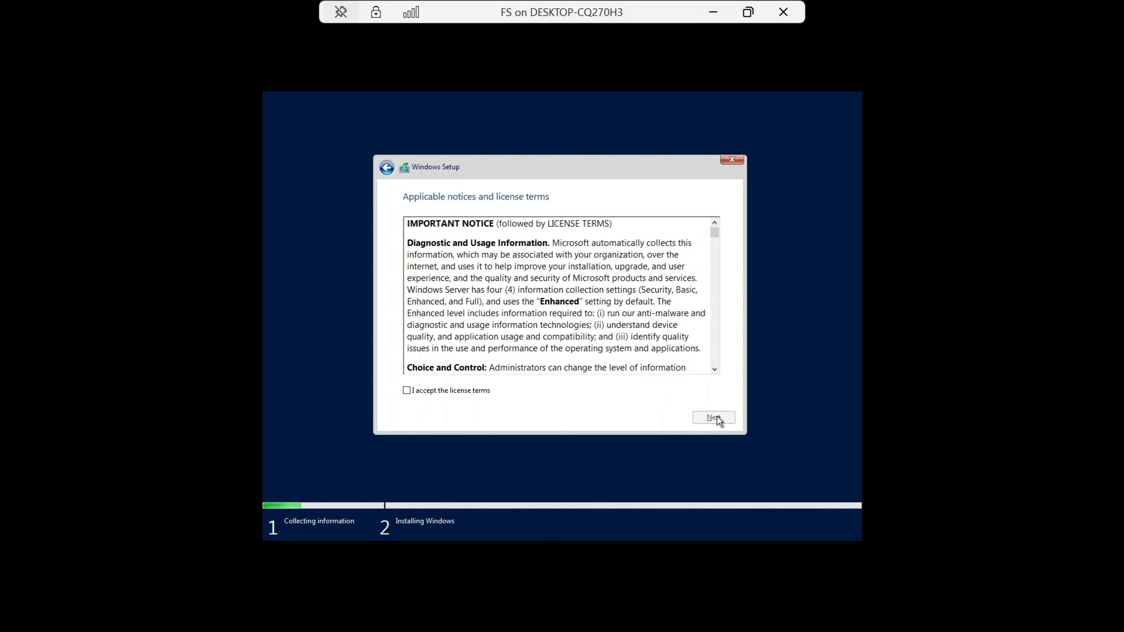
{"action": "left_click", "coordinate": [426, 391]}
{"action": "left_click", "coordinate": [715, 419]}
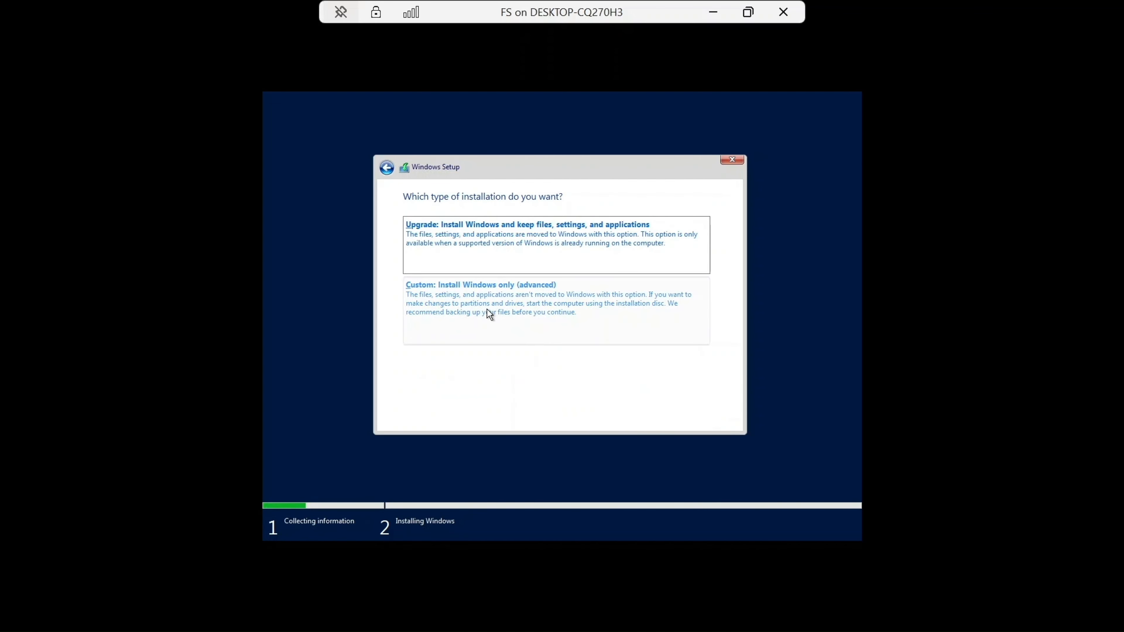
Step: Choose a custom installation and install Windows on Drive 0 Unallocated Space
{"action": "left_click", "coordinate": [486, 309]}
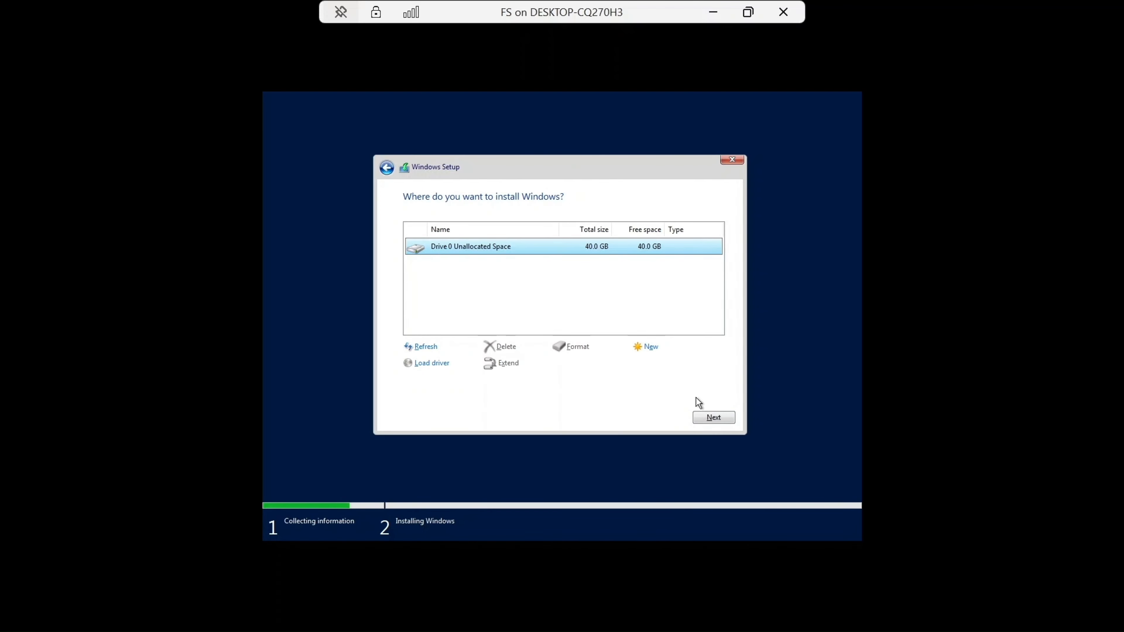
{"action": "left_click", "coordinate": [709, 417]}
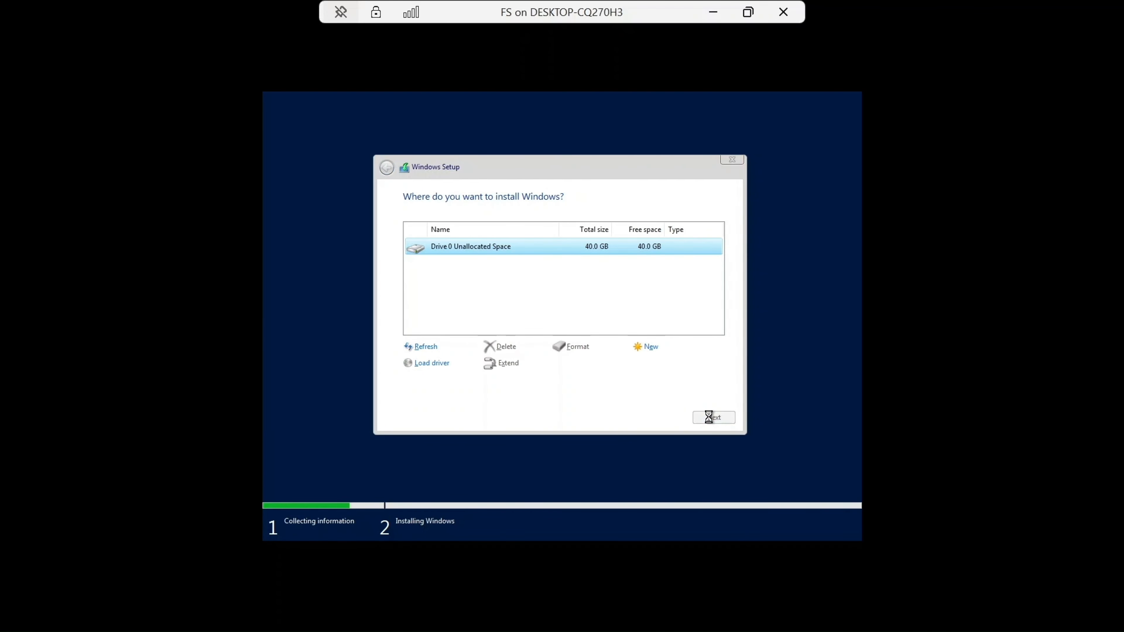
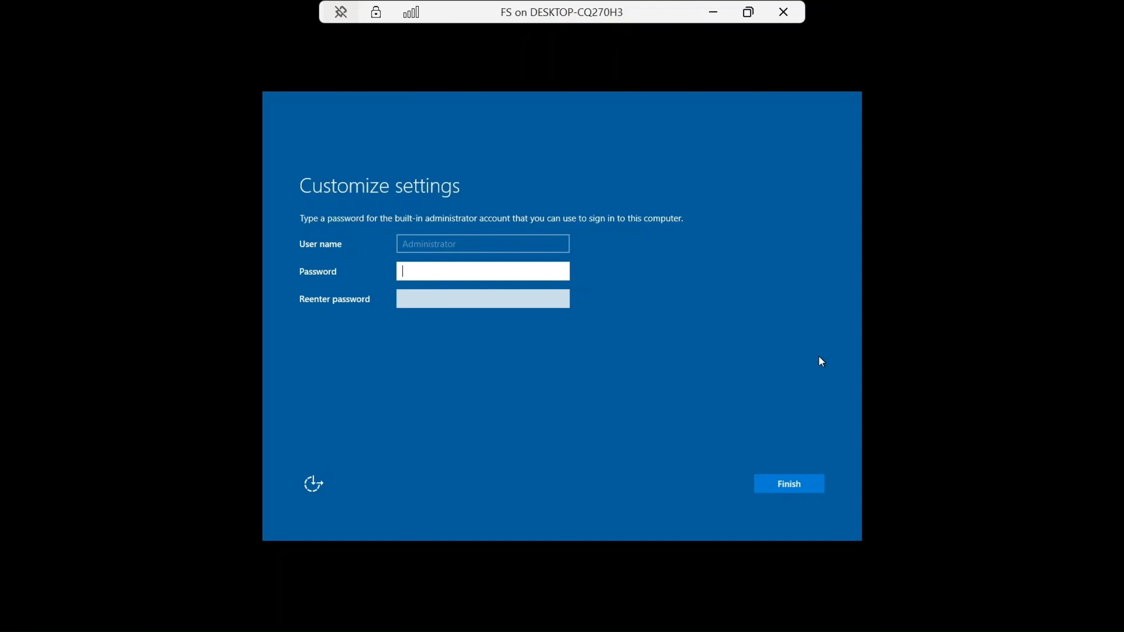
Step: Enter a password for the built-in Administrator account on FS
{"action": "key", "text": "Caps_Lock"}
{"action": "type", "text": "•"}
{"action": "key", "text": "Caps_Lock"}
{"action": "type", "text": "•••••"}
{"action": "key", "text": "Caps_Lock"}
{"action": "type", "text": "•"}
{"action": "key", "text": "Caps_Lock"}
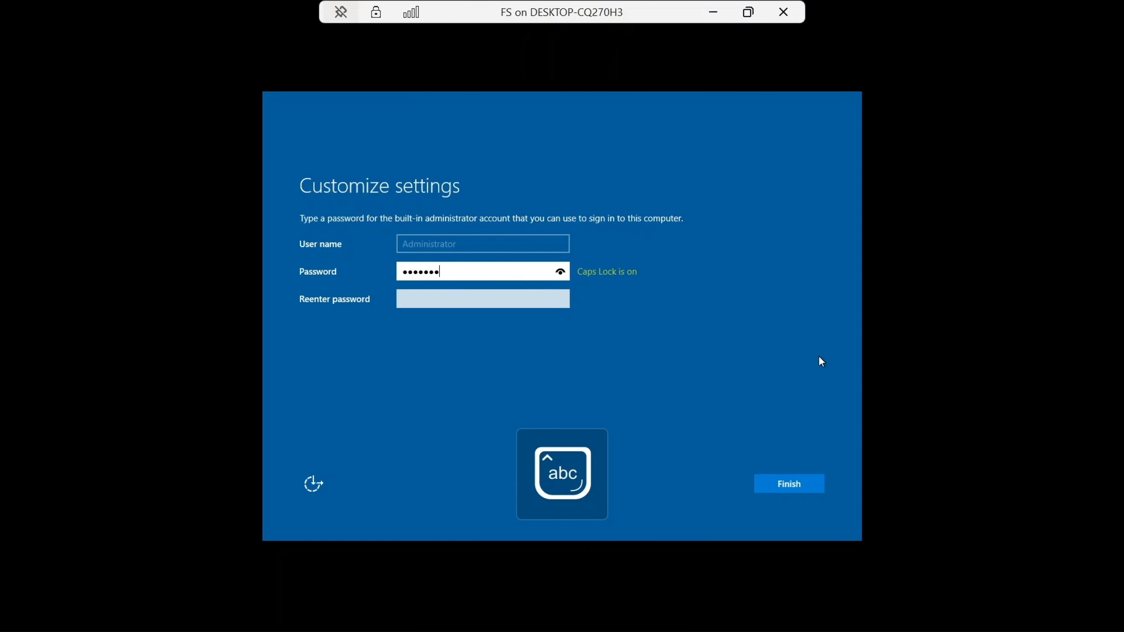
{"action": "key", "text": "Caps_Lock"}
{"action": "type", "text": "•••••••"}
{"action": "left_click", "coordinate": [512, 294]}
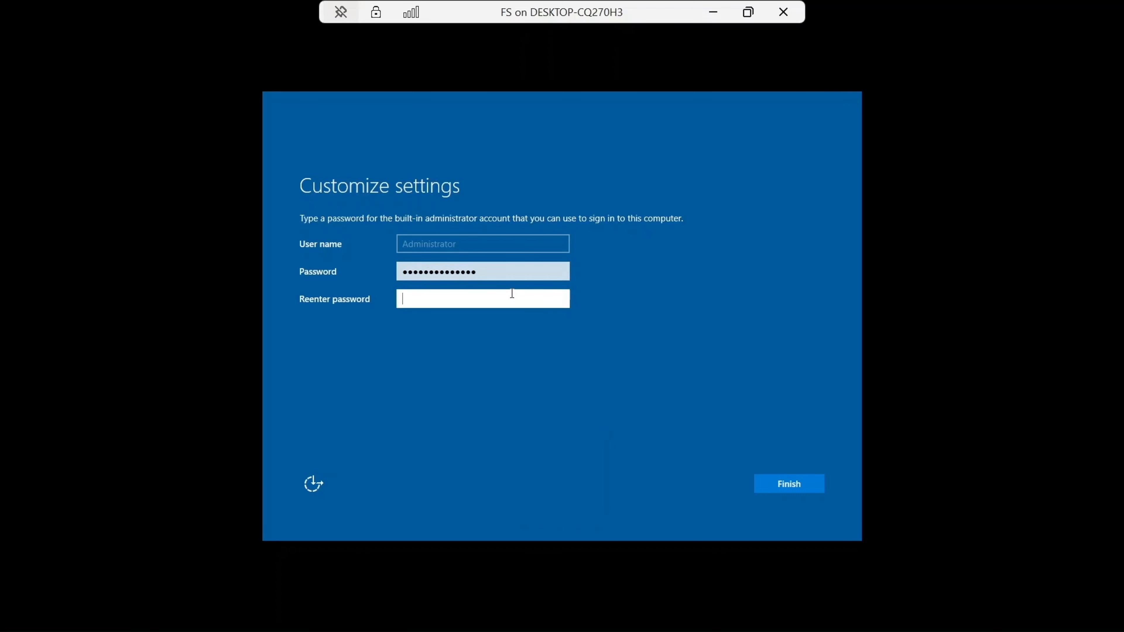
Step: Re-enter the Administrator password and finish the Windows setup
{"action": "key", "text": "Caps_Lock"}
{"action": "type", "text": "•"}
{"action": "key", "text": "Caps_Lock"}
{"action": "type", "text": "••••••"}
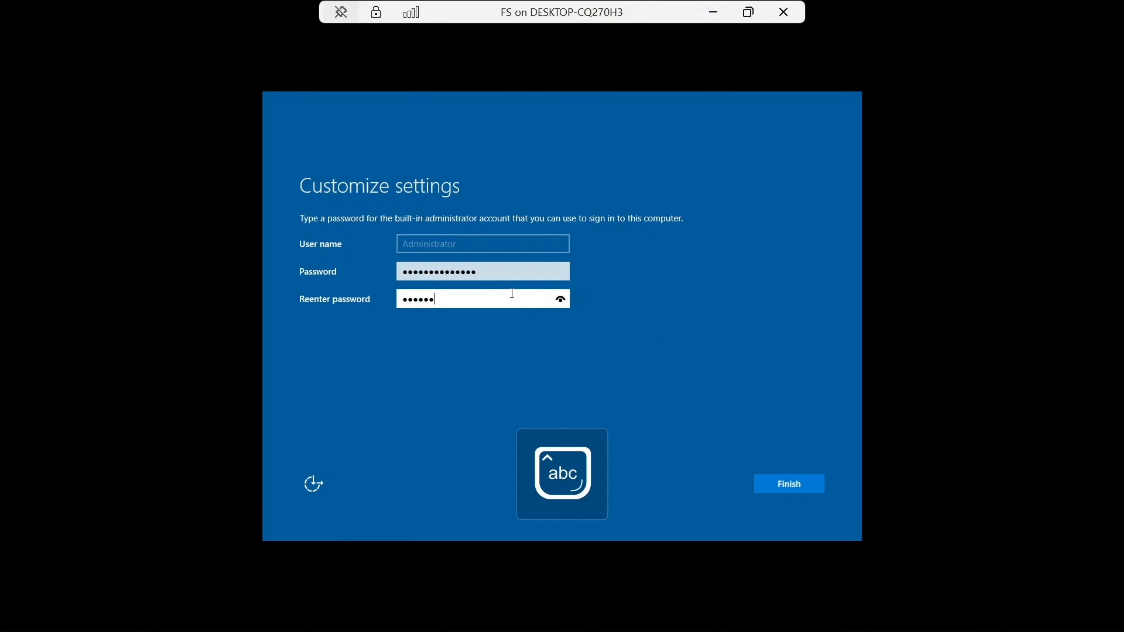
{"action": "key", "text": "Caps_Lock"}
{"action": "type", "text": "•"}
{"action": "key", "text": "Caps_Lock"}
{"action": "type", "text": "•"}
{"action": "key", "text": "Caps_Lock"}
{"action": "type", "text": "•"}
{"action": "key", "text": "Caps_Lock"}
{"action": "type", "text": "••••"}
{"action": "left_click", "coordinate": [792, 479]}
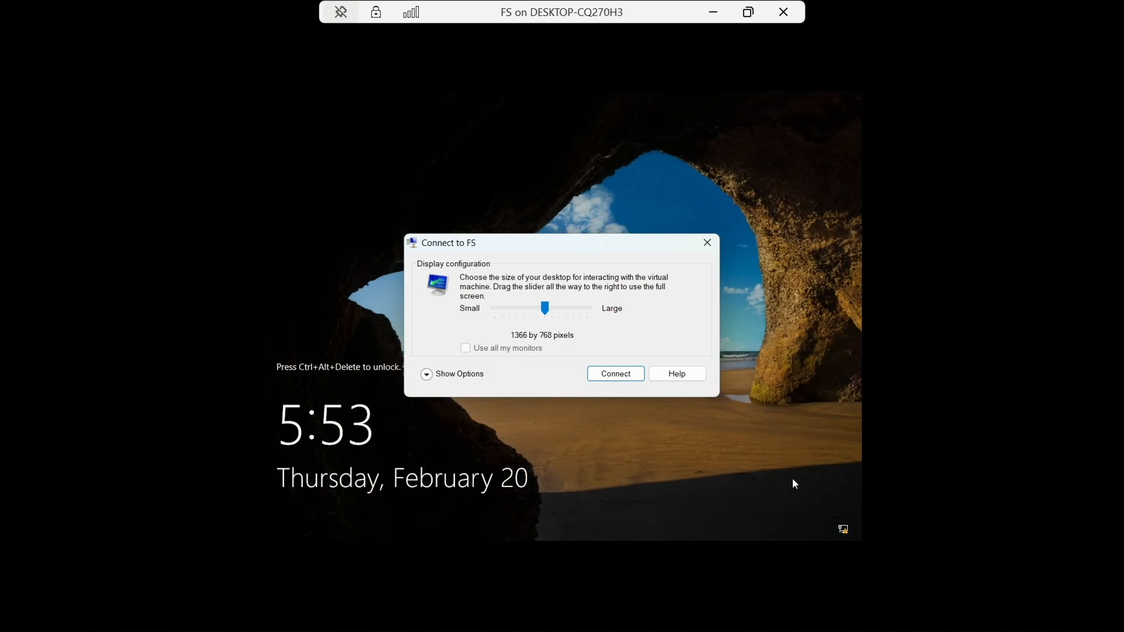
Step: Close the display configuration dialog and sign in to FS as Administrator with the account password
{"action": "left_click", "coordinate": [706, 242]}
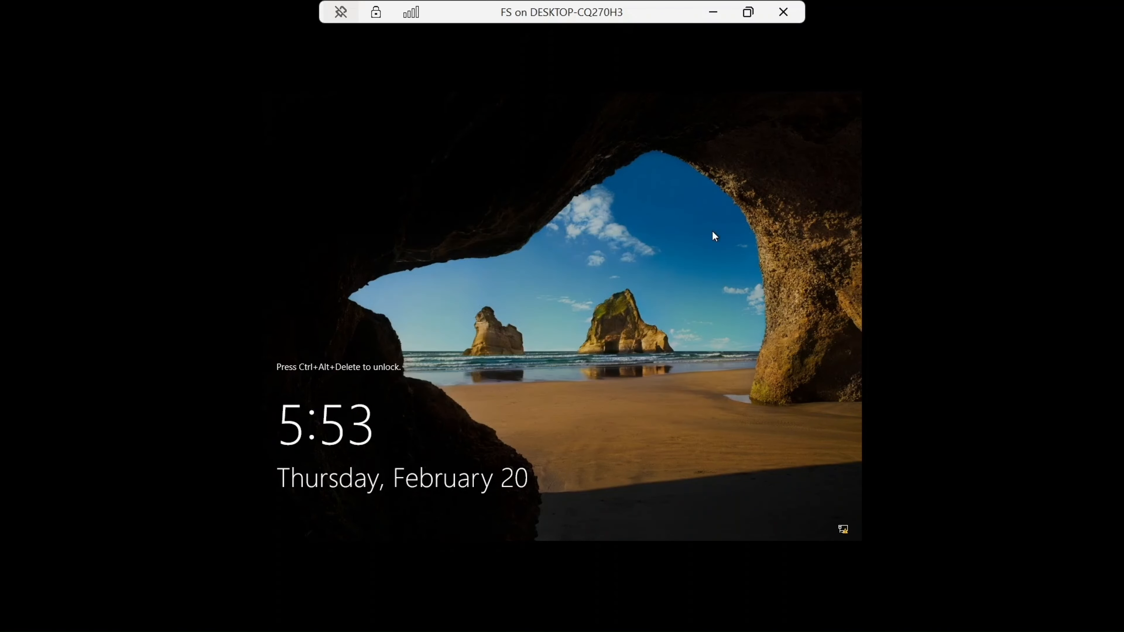
{"action": "left_click", "coordinate": [748, 12]}
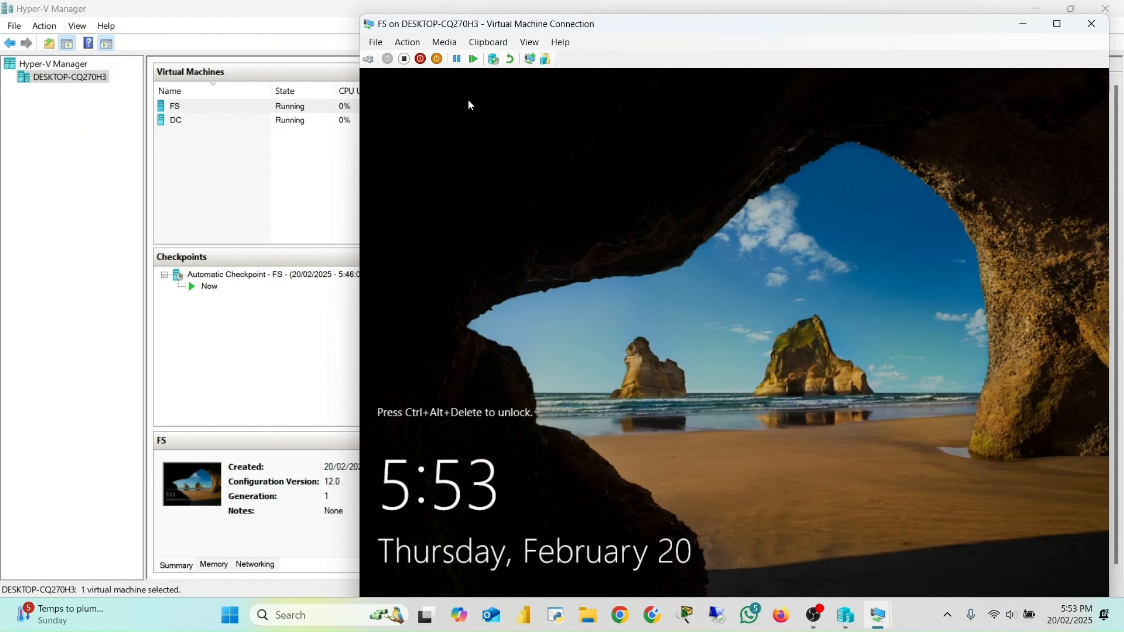
{"action": "left_click", "coordinate": [368, 59]}
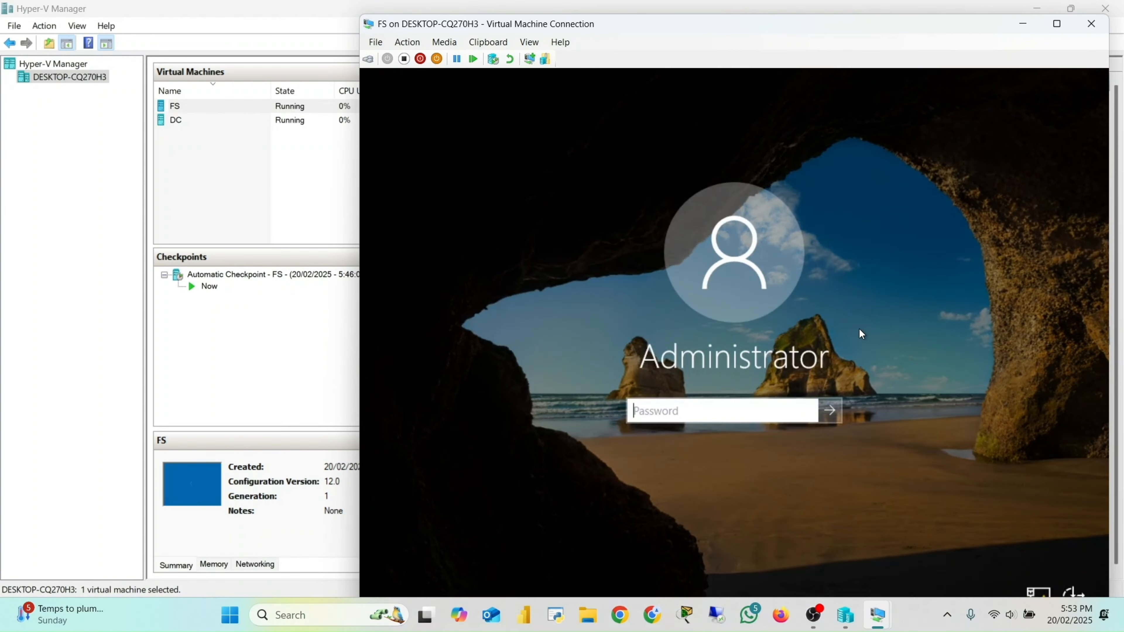
{"action": "key", "text": "Caps_Lock"}
{"action": "type", "text": "•"}
{"action": "key", "text": "Caps_Lock"}
{"action": "type", "text": "••••••"}
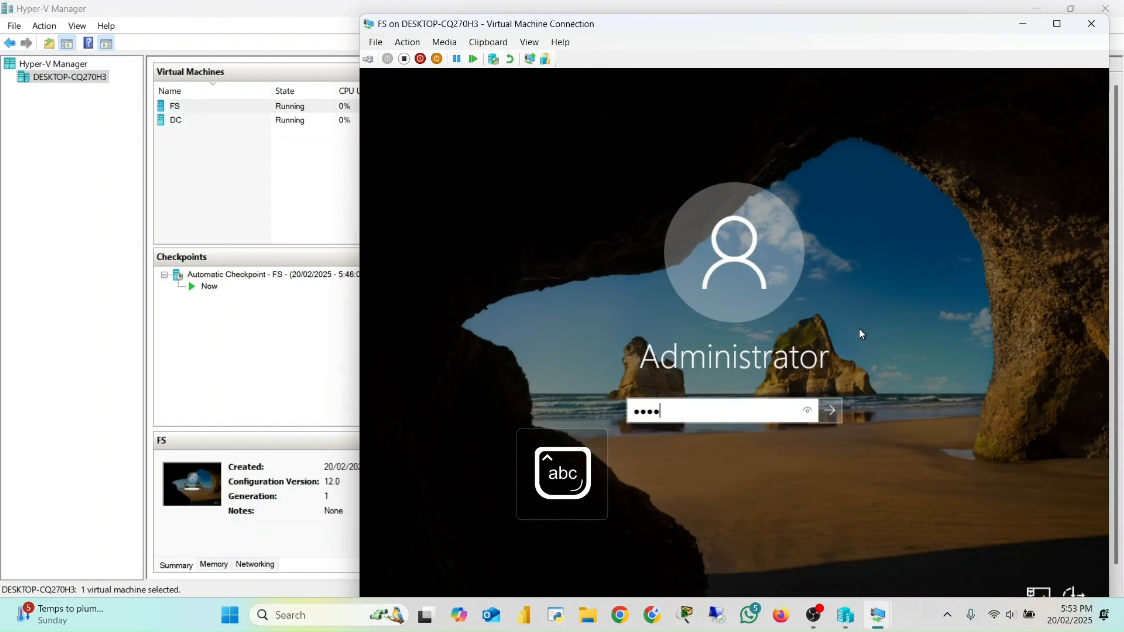
{"action": "type", "text": "••••••"}
{"action": "key", "text": "Return"}
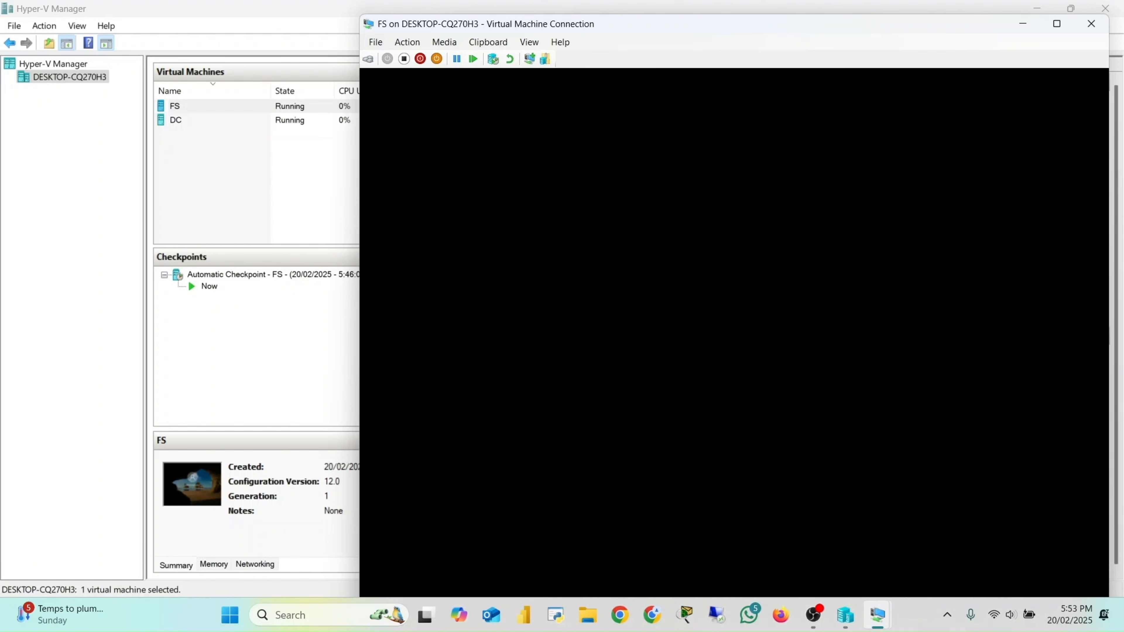
Step: Dismiss the Windows Admin Center message in Server Manager and return to Hyper-V Manager
{"action": "left_click", "coordinate": [1056, 23]}
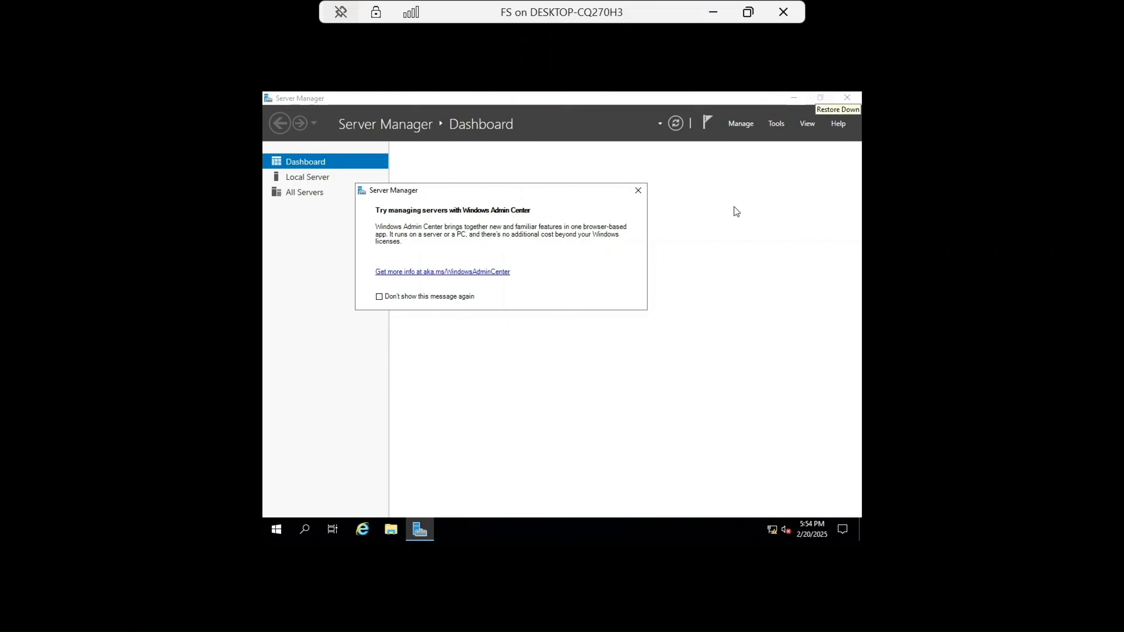
{"action": "left_click", "coordinate": [637, 191]}
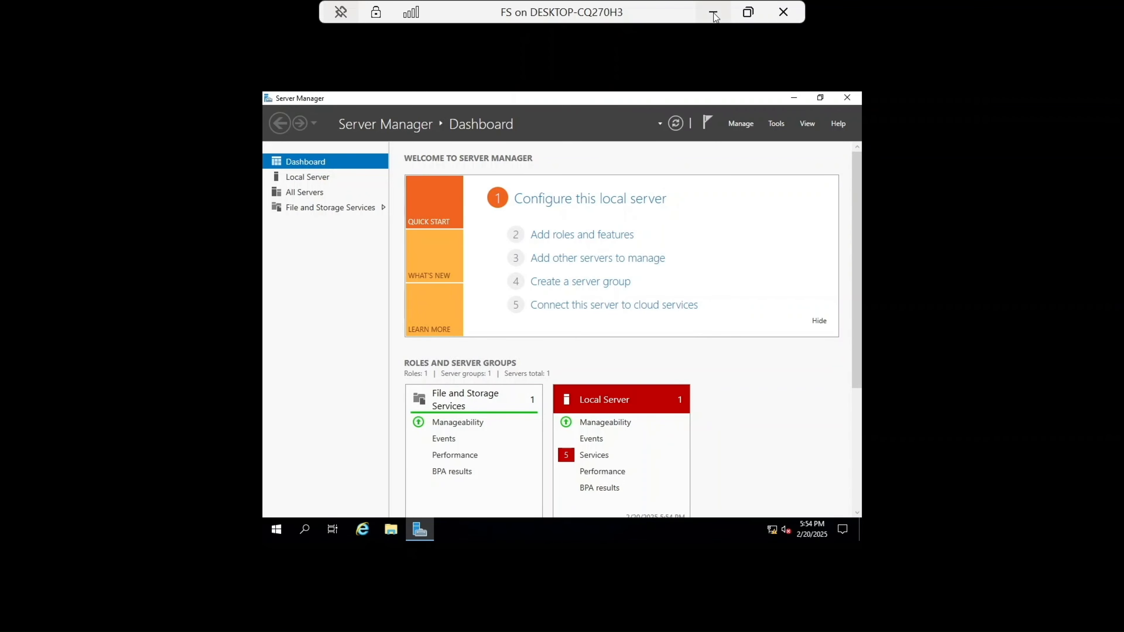
{"action": "left_click", "coordinate": [747, 13]}
{"action": "left_click", "coordinate": [665, 10]}
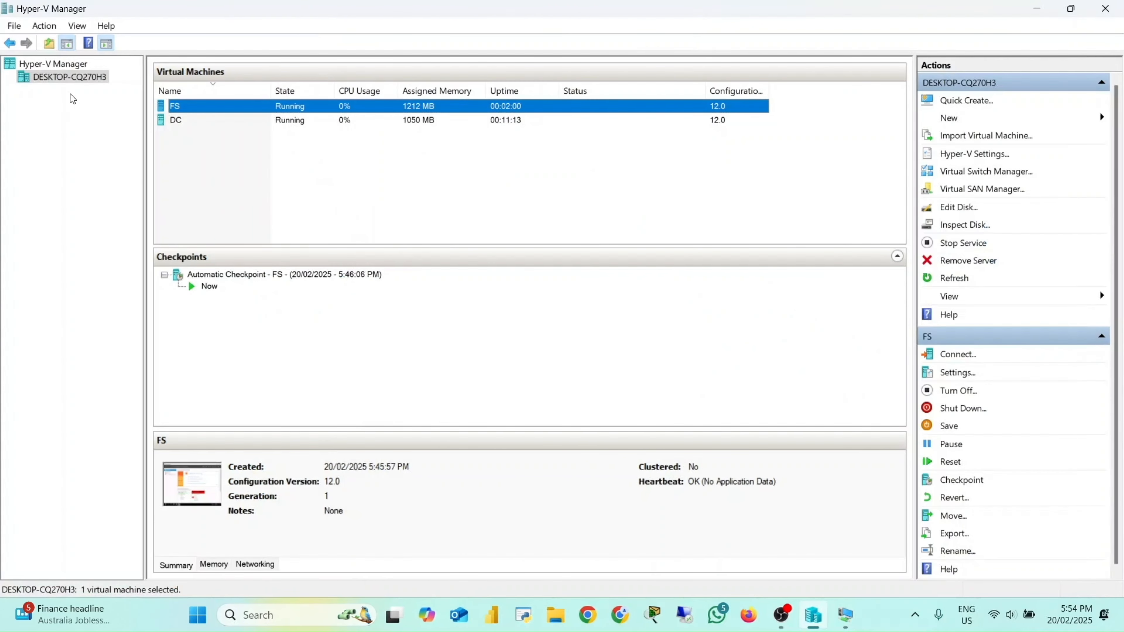
Step: Start a new virtual machine on the host and name it CL1
{"action": "right_click", "coordinate": [62, 76]}
{"action": "mouse_move", "coordinate": [111, 102]}
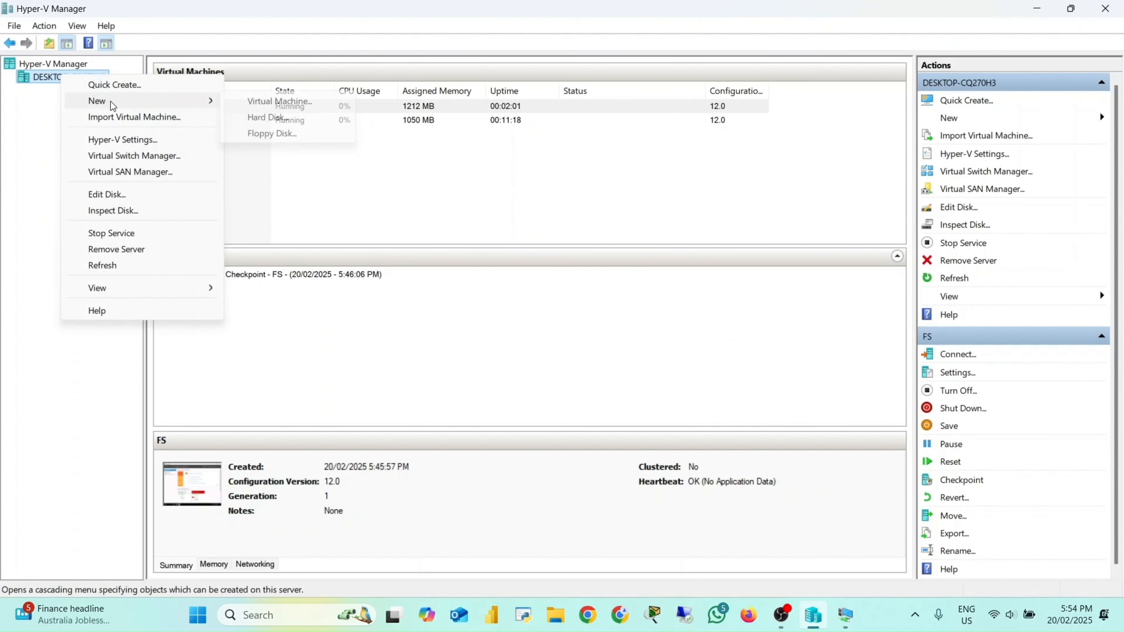
{"action": "left_click", "coordinate": [275, 104]}
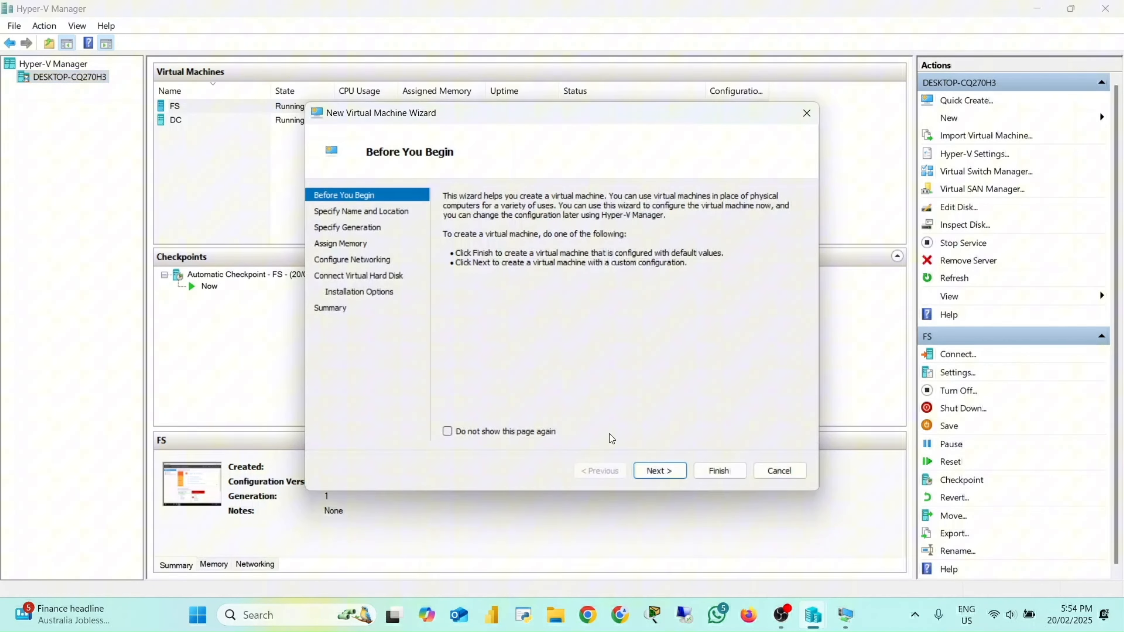
{"action": "left_click", "coordinate": [653, 470]}
{"action": "key", "text": "Caps_Lock"}
{"action": "type", "text": "C"}
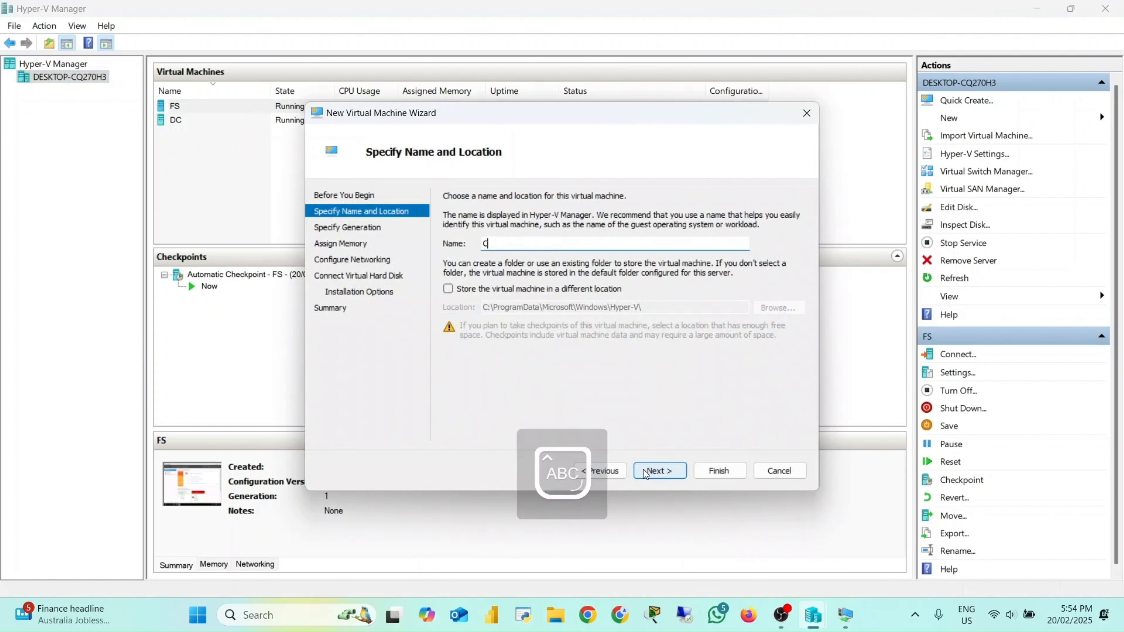
{"action": "type", "text": "L1"}
{"action": "left_click", "coordinate": [674, 474]}
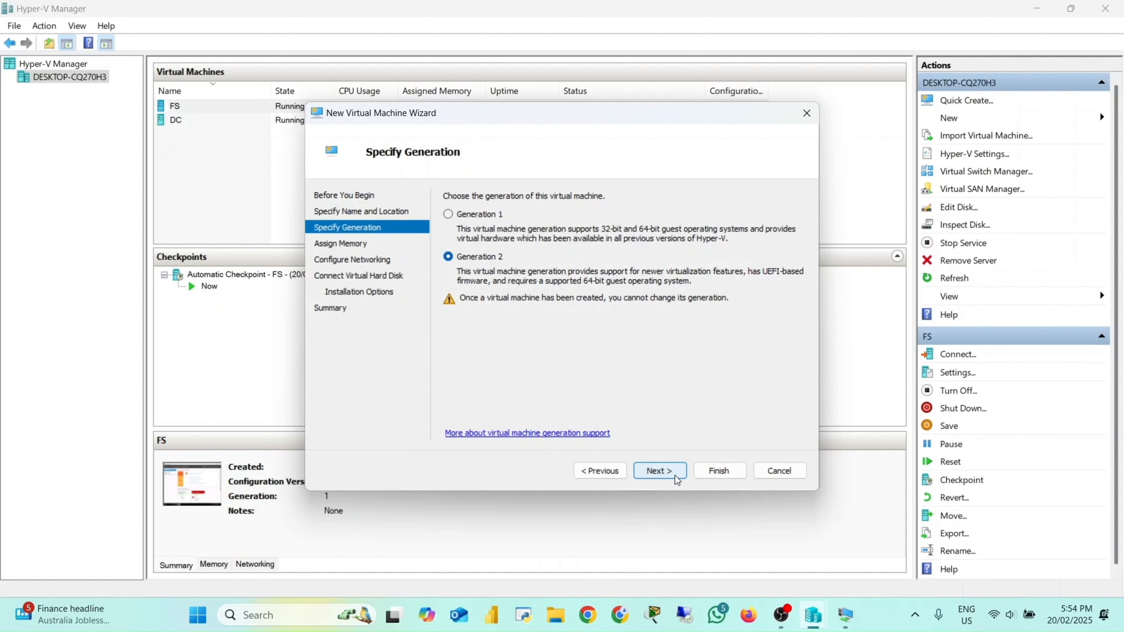
Step: Choose Generation 1 and set the startup memory to 2048 MB
{"action": "left_click", "coordinate": [475, 219]}
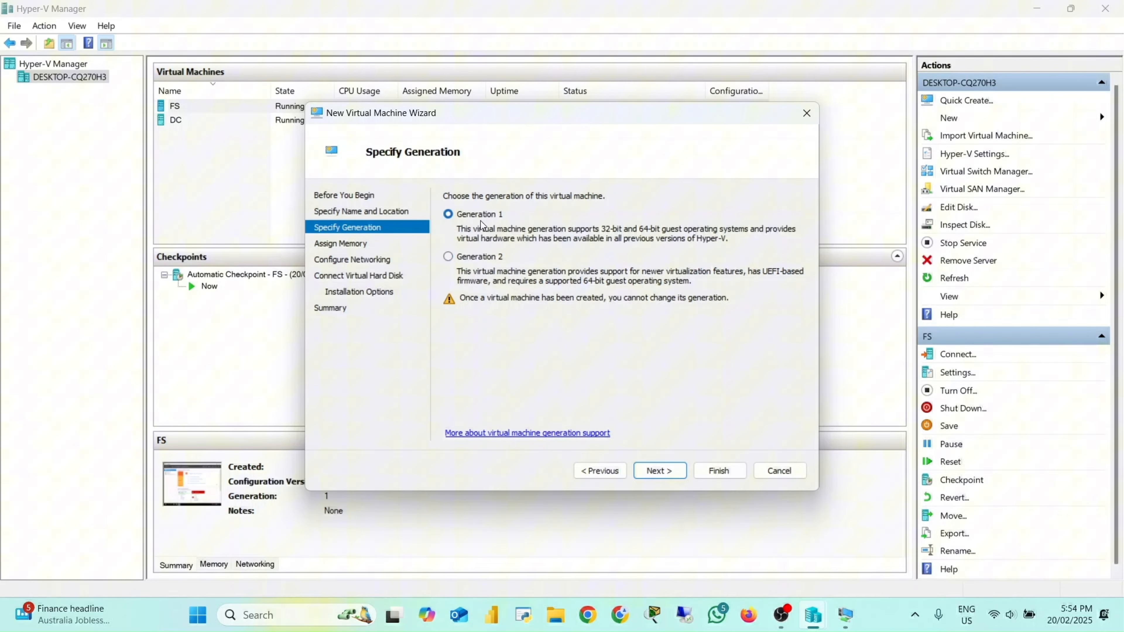
{"action": "left_click", "coordinate": [657, 473]}
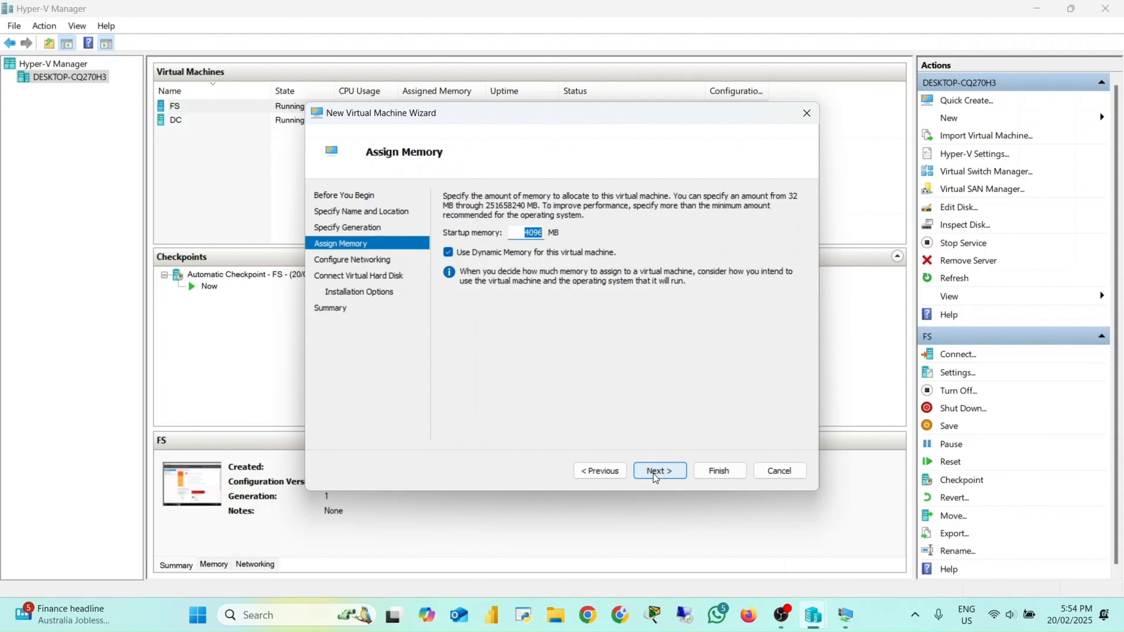
{"action": "key", "text": "Num_Lock"}
{"action": "type", "text": "20"}
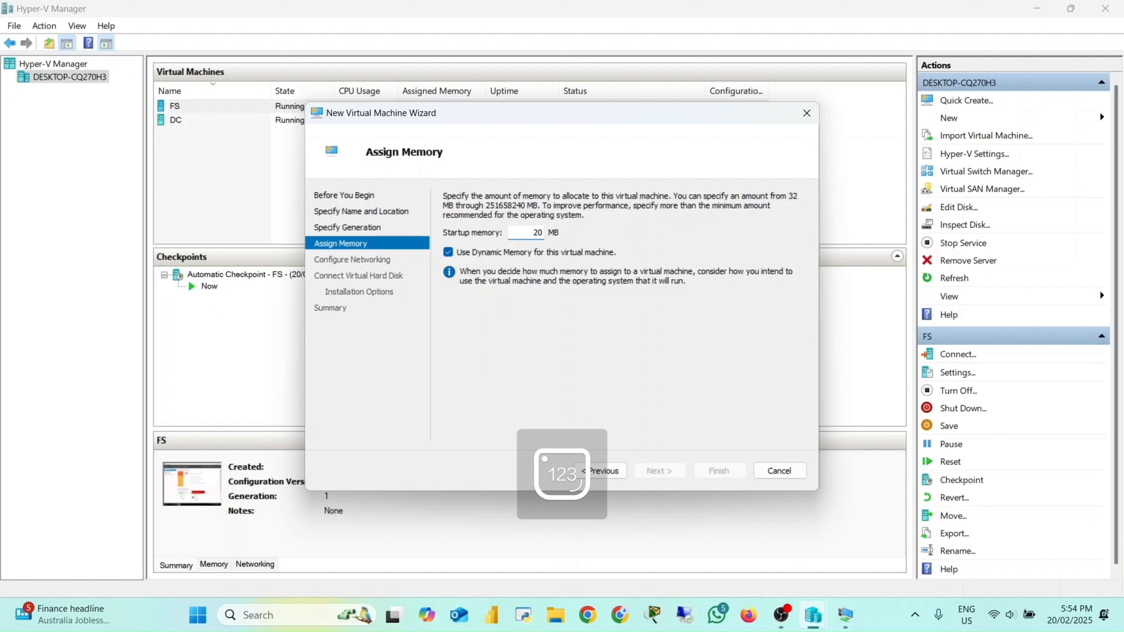
{"action": "type", "text": "48"}
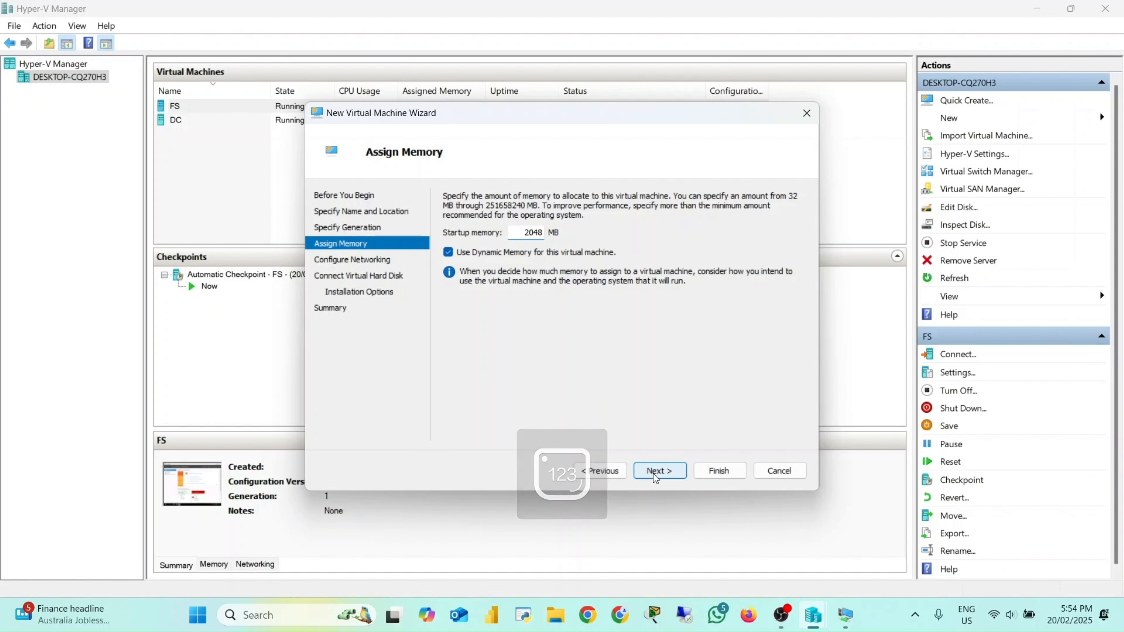
{"action": "left_click", "coordinate": [654, 474]}
Step: Connect the new machine's network adapter to the Private Virtual Switch
{"action": "left_click", "coordinate": [678, 231]}
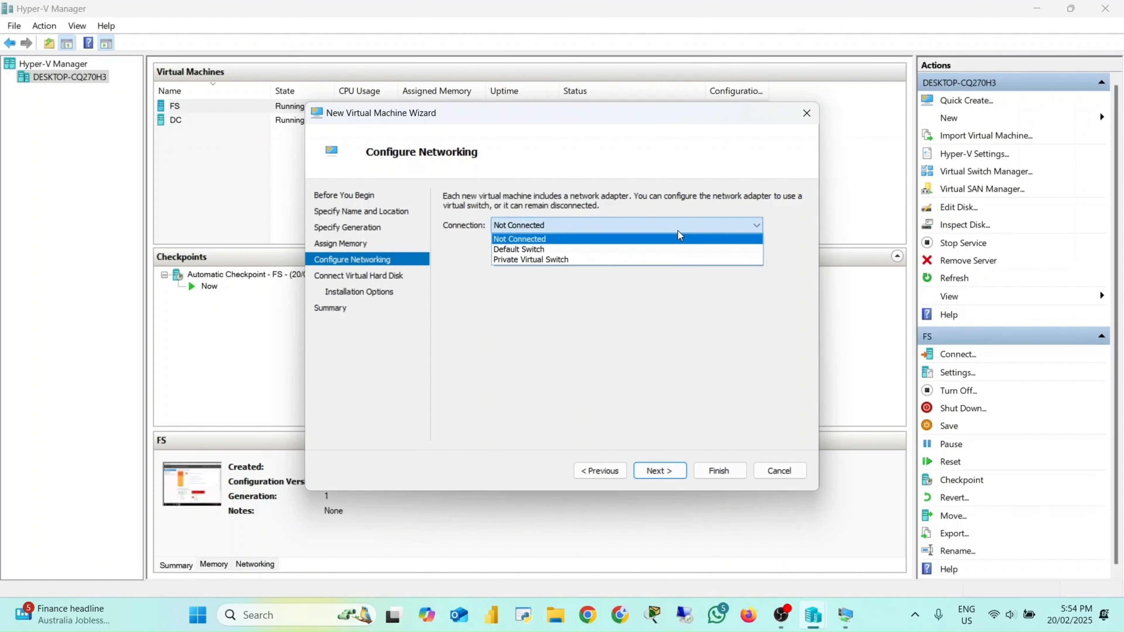
{"action": "left_click", "coordinate": [648, 260]}
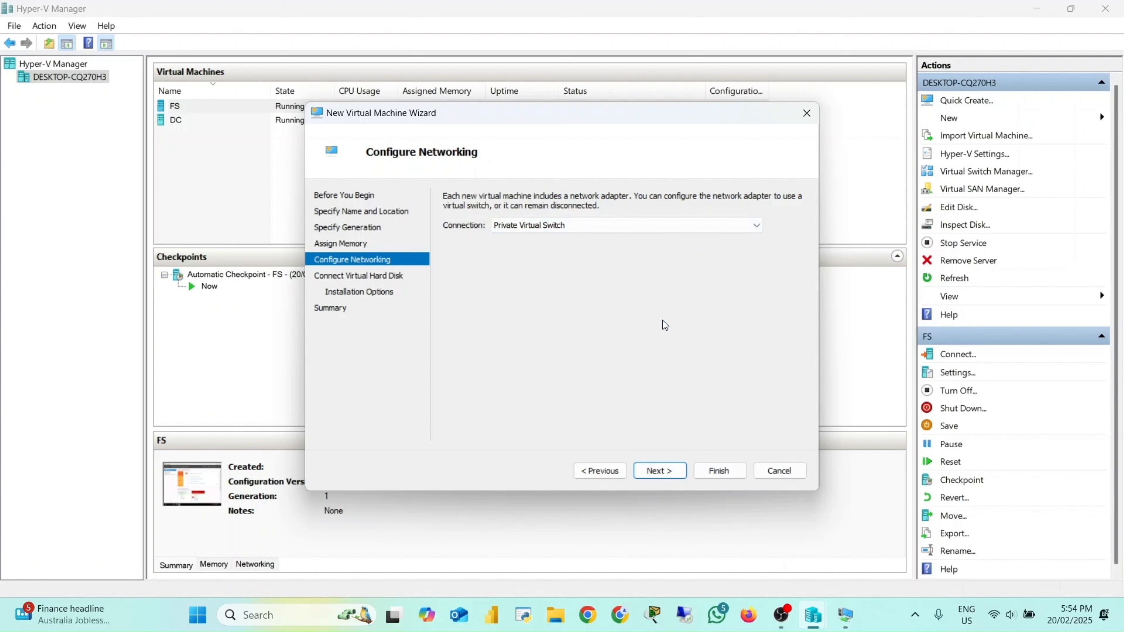
{"action": "left_click", "coordinate": [671, 470]}
Step: Set the virtual hard disk location to the CL1 folder on New Volume (V:)
{"action": "left_click", "coordinate": [784, 281]}
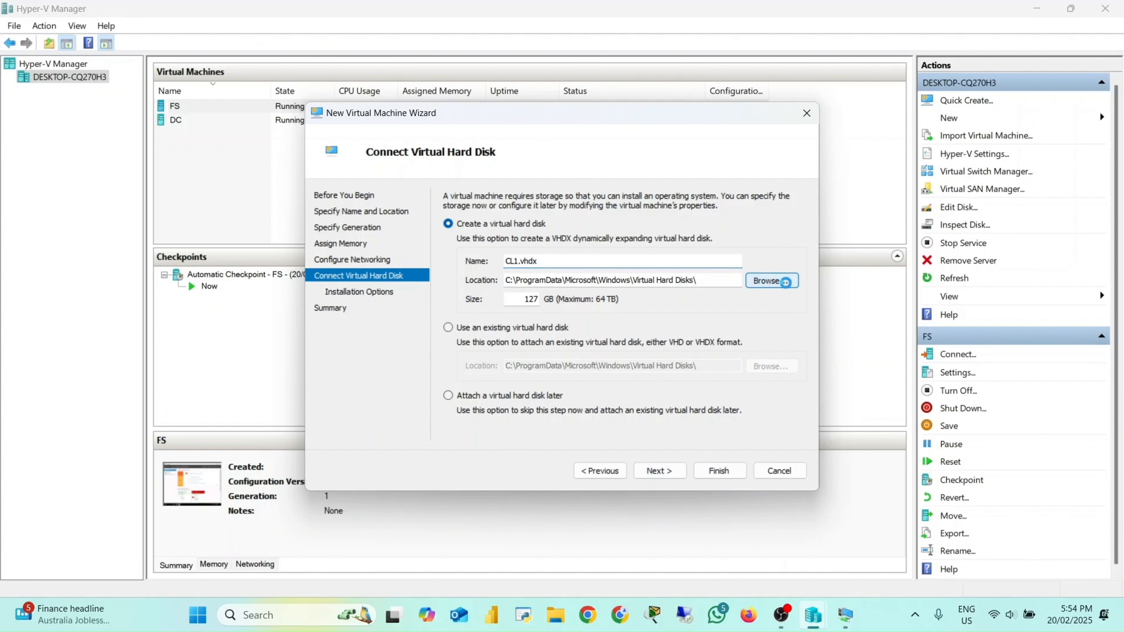
{"action": "scroll", "coordinate": [359, 314], "scroll_direction": "down", "scroll_amount": 5}
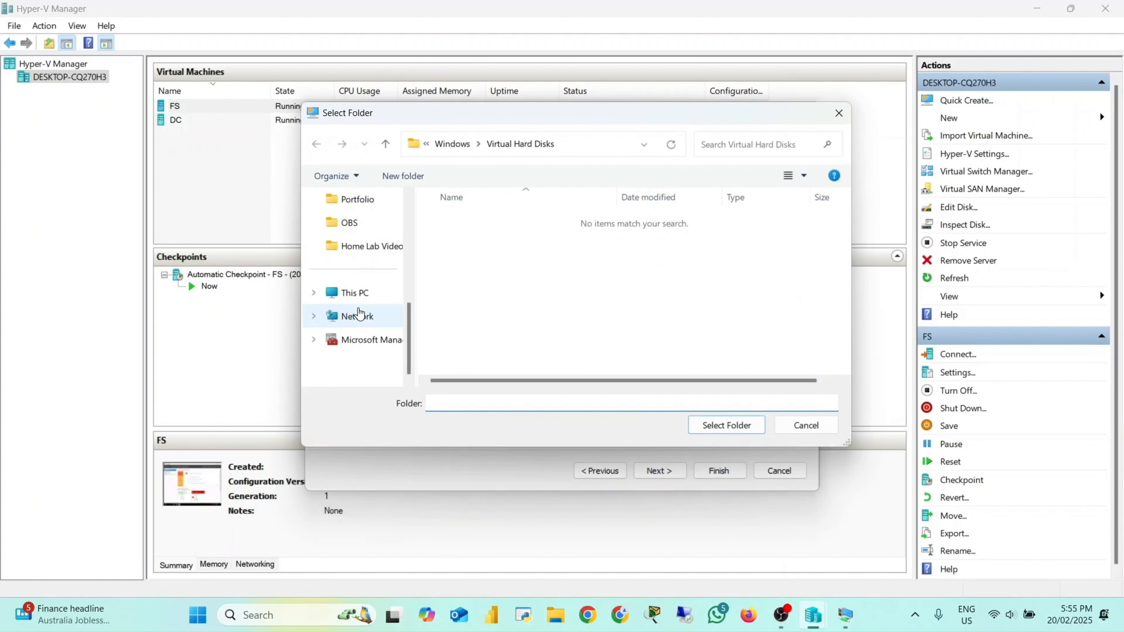
{"action": "left_click", "coordinate": [362, 293]}
{"action": "double_click", "coordinate": [727, 221]}
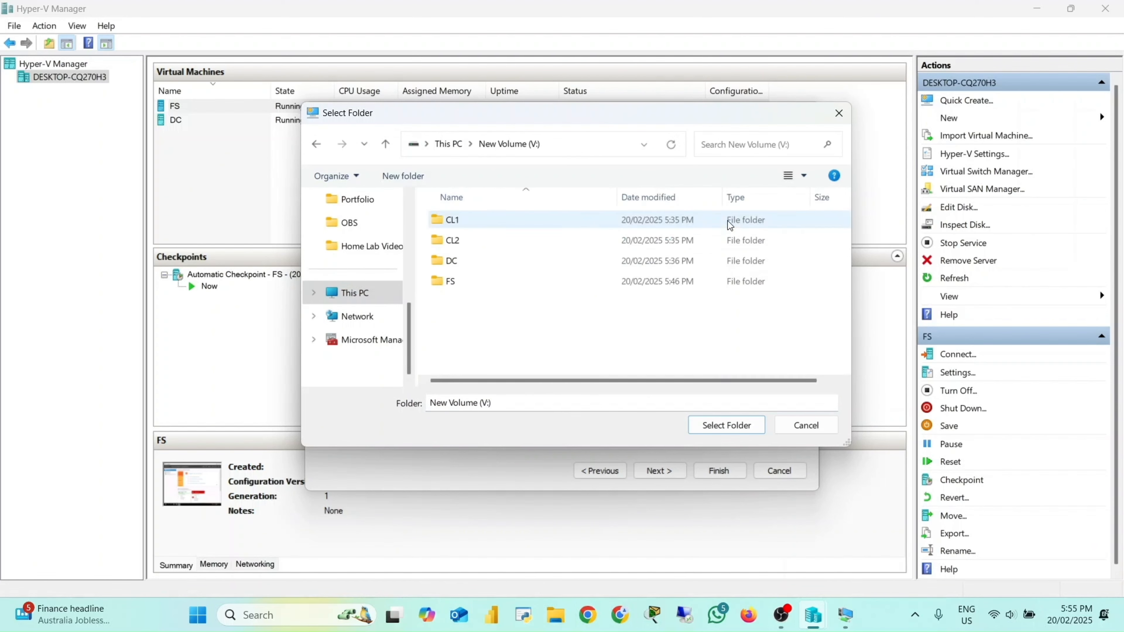
{"action": "double_click", "coordinate": [483, 219]}
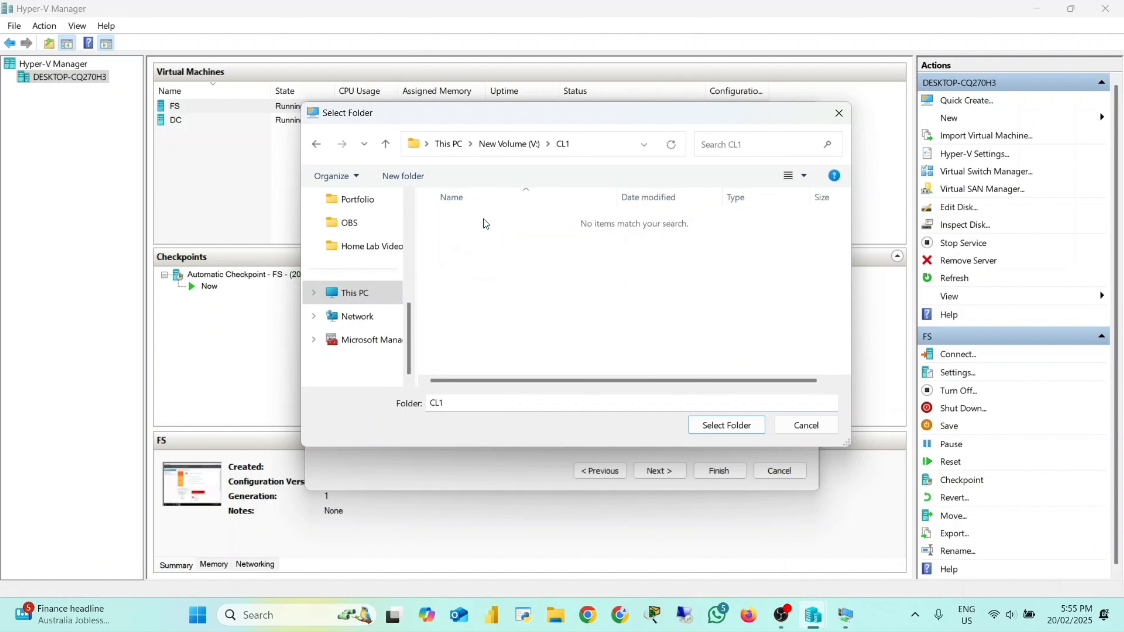
{"action": "left_click", "coordinate": [726, 425]}
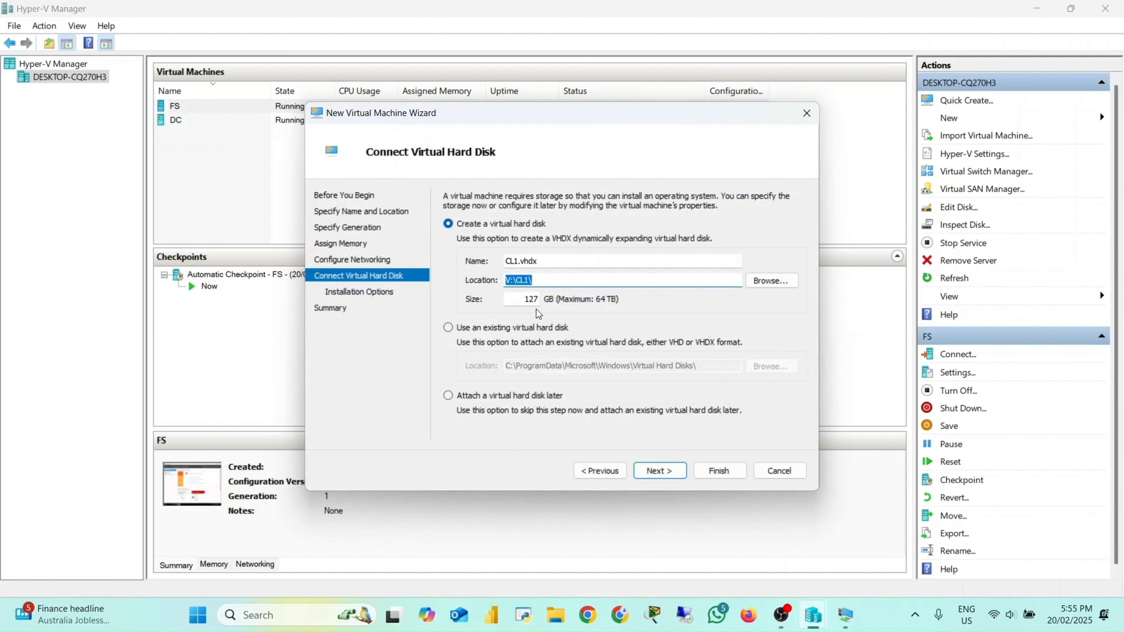
Step: Set the virtual hard disk size to 40 GB
{"action": "left_click", "coordinate": [529, 299]}
{"action": "double_click", "coordinate": [529, 299]}
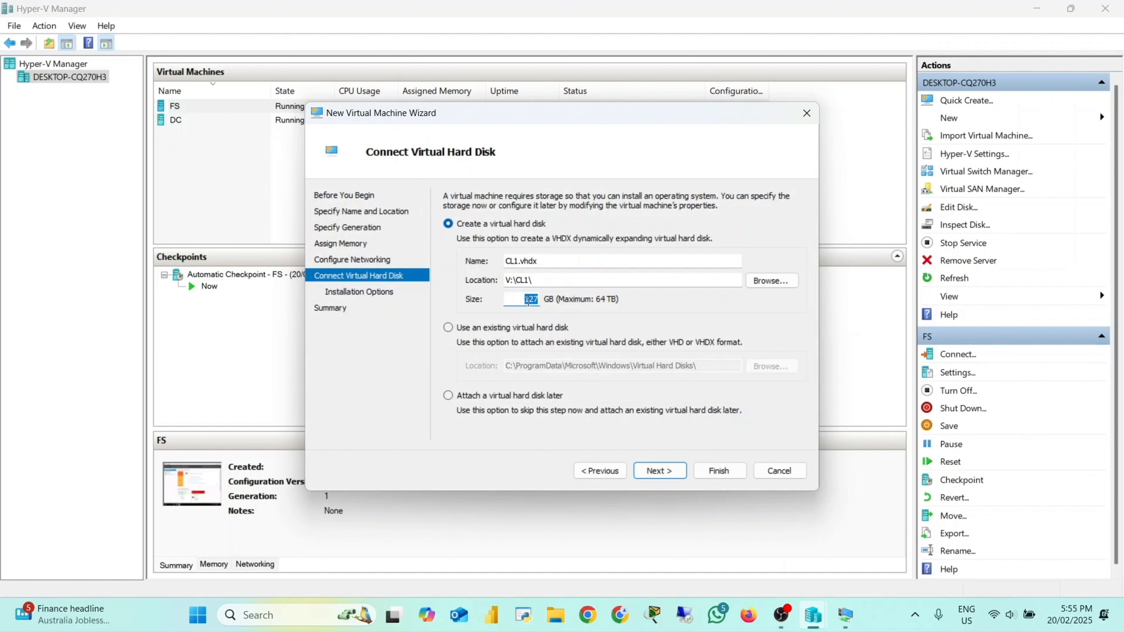
{"action": "type", "text": "40"}
{"action": "left_click", "coordinate": [648, 472]}
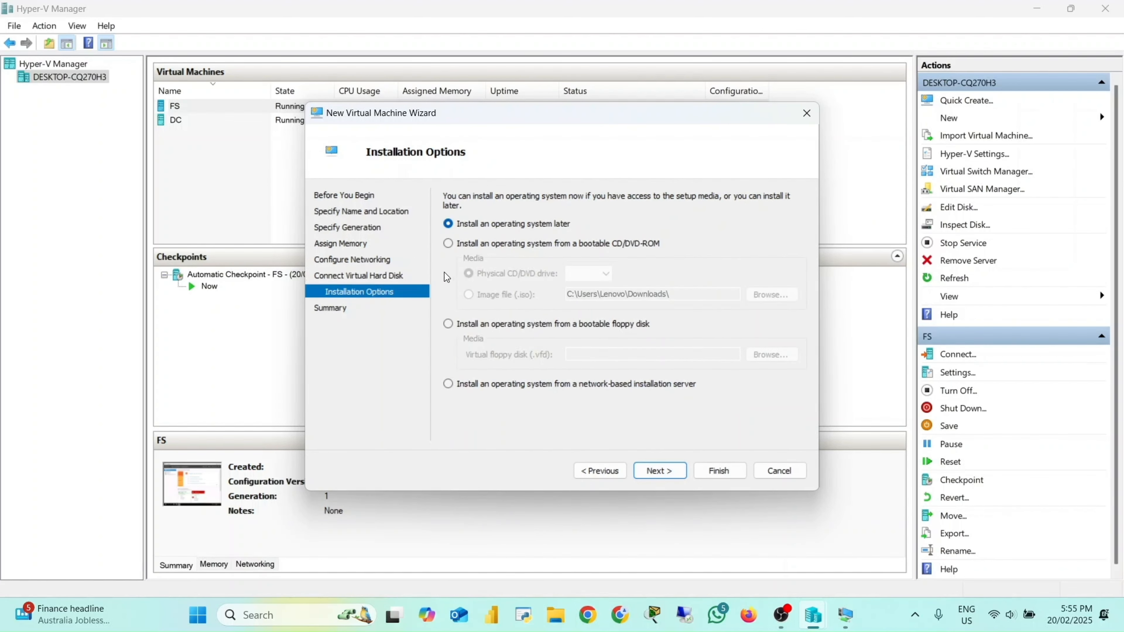
Step: Install the OS from the Windows.iso image in Downloads and finish creating the CL1 virtual machine
{"action": "left_click", "coordinate": [448, 243]}
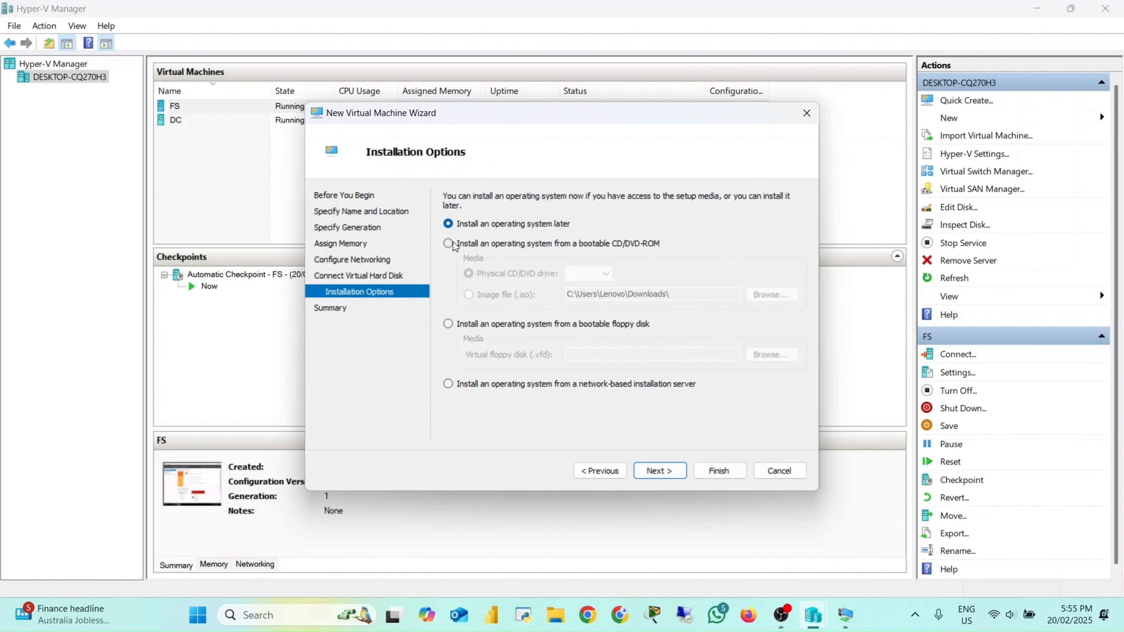
{"action": "left_click", "coordinate": [471, 297]}
{"action": "left_click", "coordinate": [760, 297]}
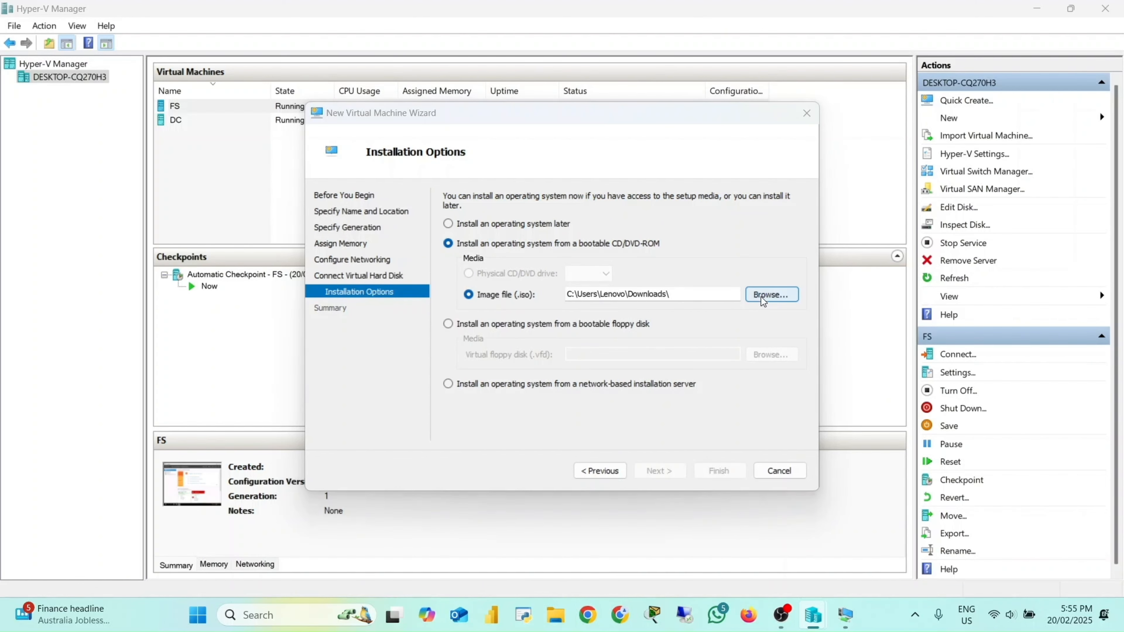
{"action": "left_click", "coordinate": [351, 321]}
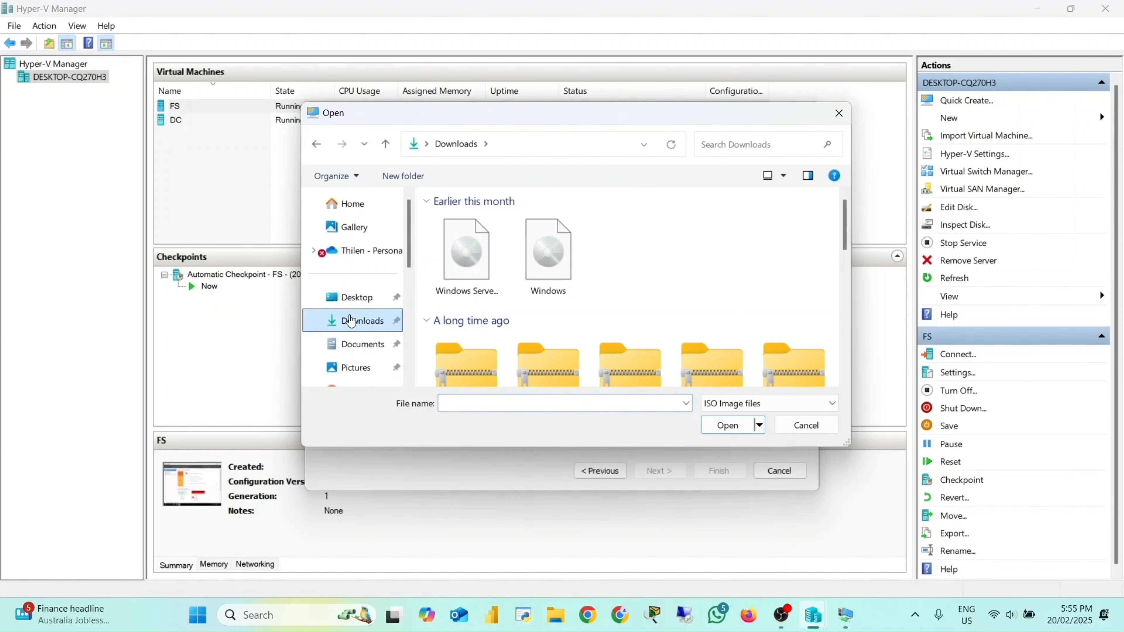
{"action": "double_click", "coordinate": [540, 272]}
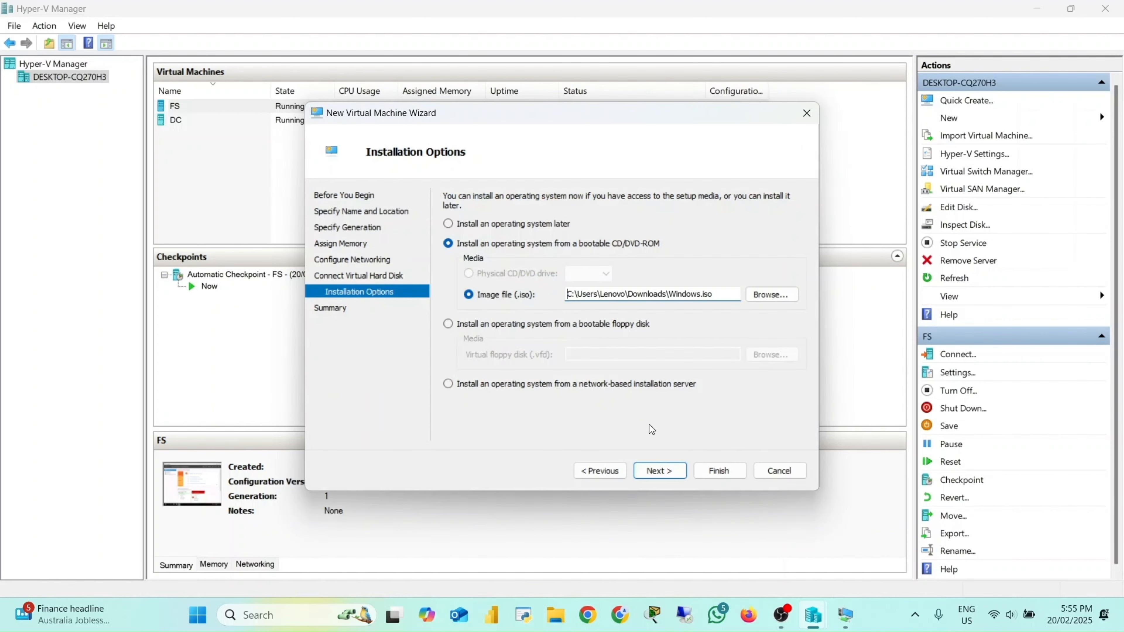
{"action": "left_click", "coordinate": [659, 470]}
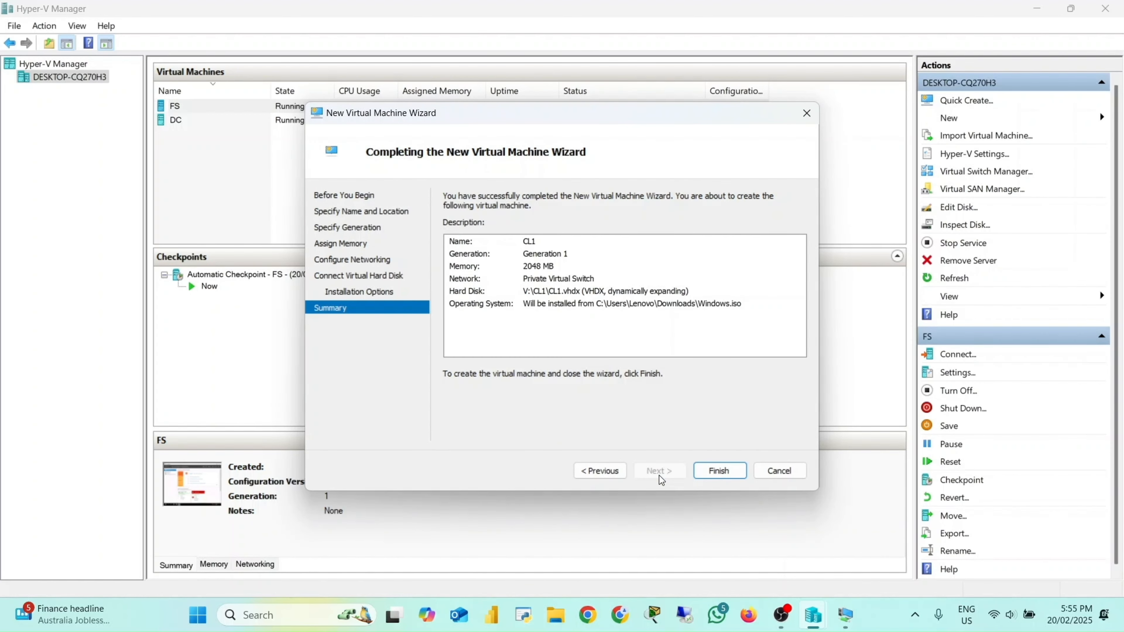
{"action": "left_click", "coordinate": [726, 471]}
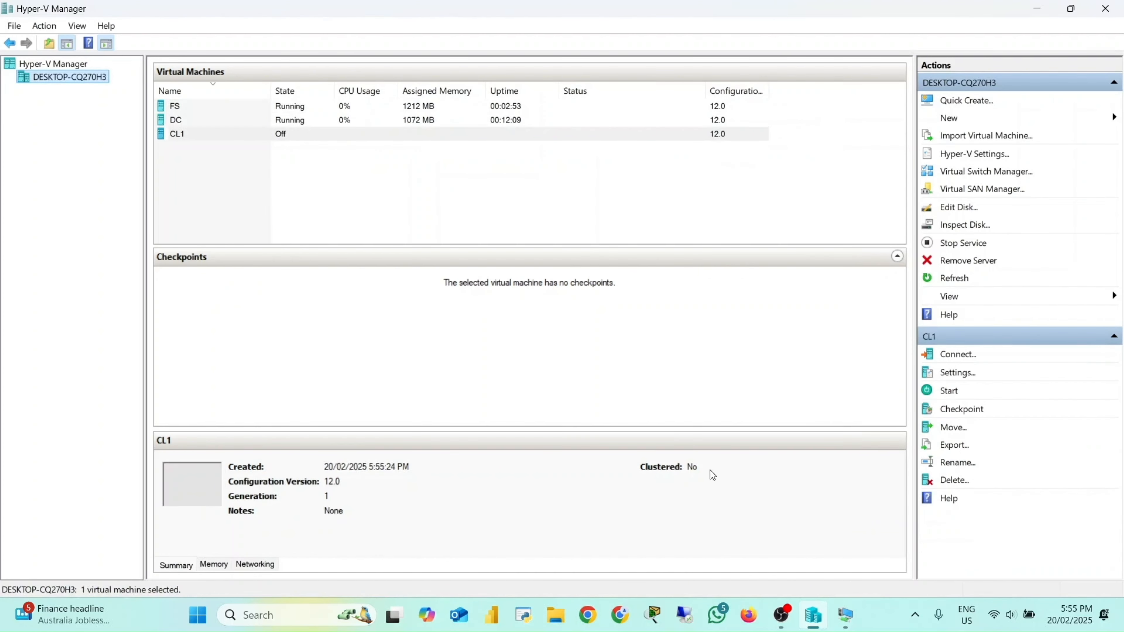
{"action": "left_click", "coordinate": [187, 137]}
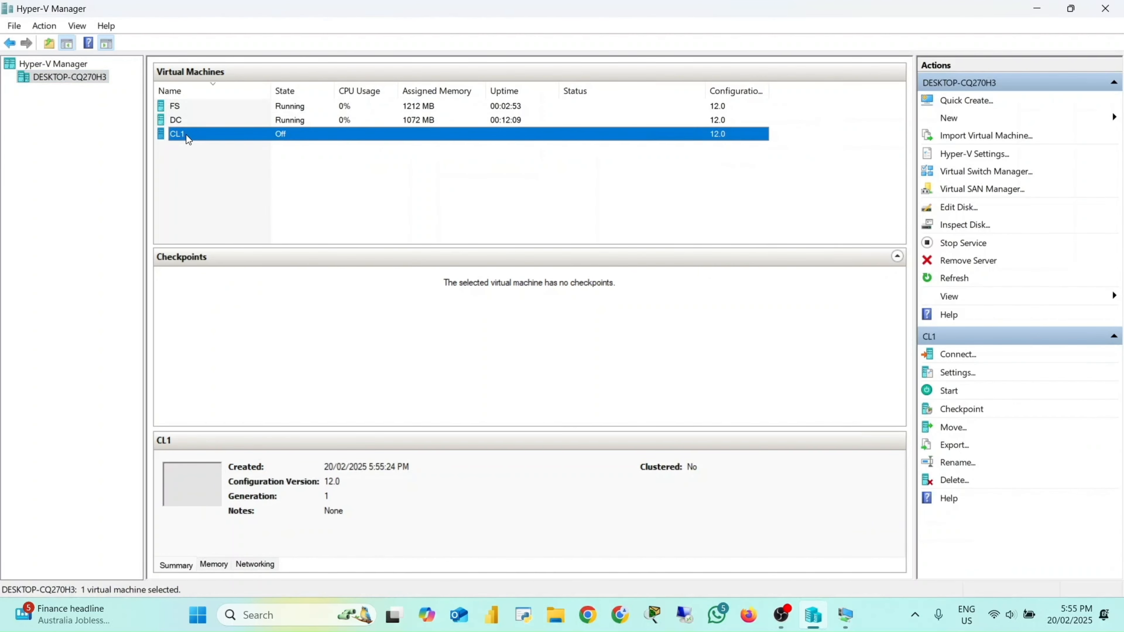
Step: Connect to the CL1 virtual machine, start it, and maximize its connection window
{"action": "double_click", "coordinate": [186, 135]}
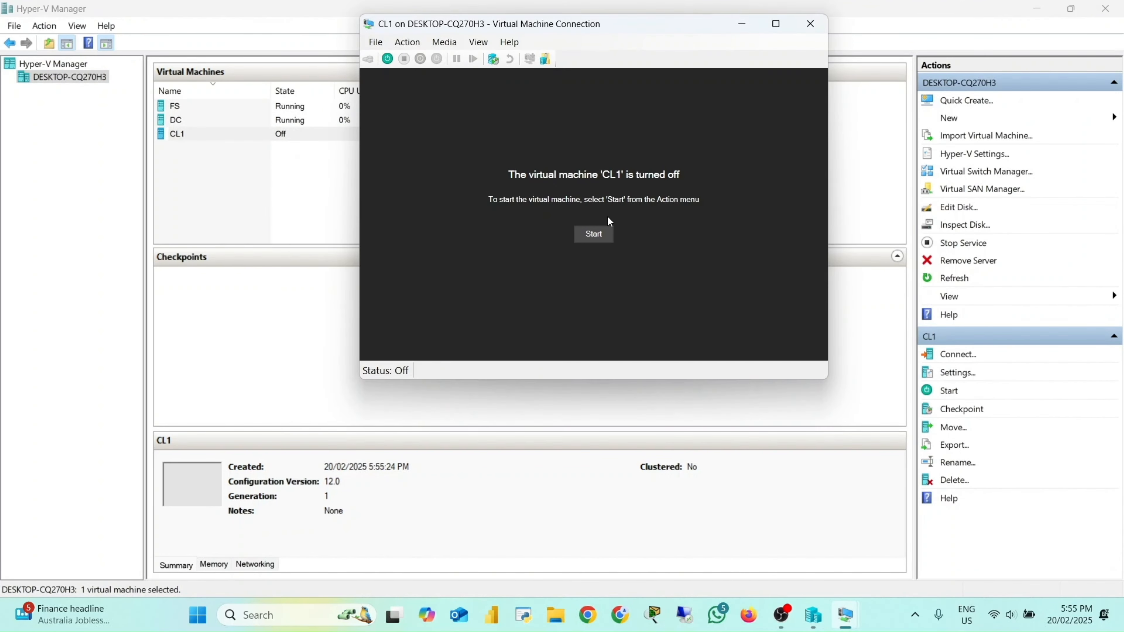
{"action": "left_click", "coordinate": [594, 233]}
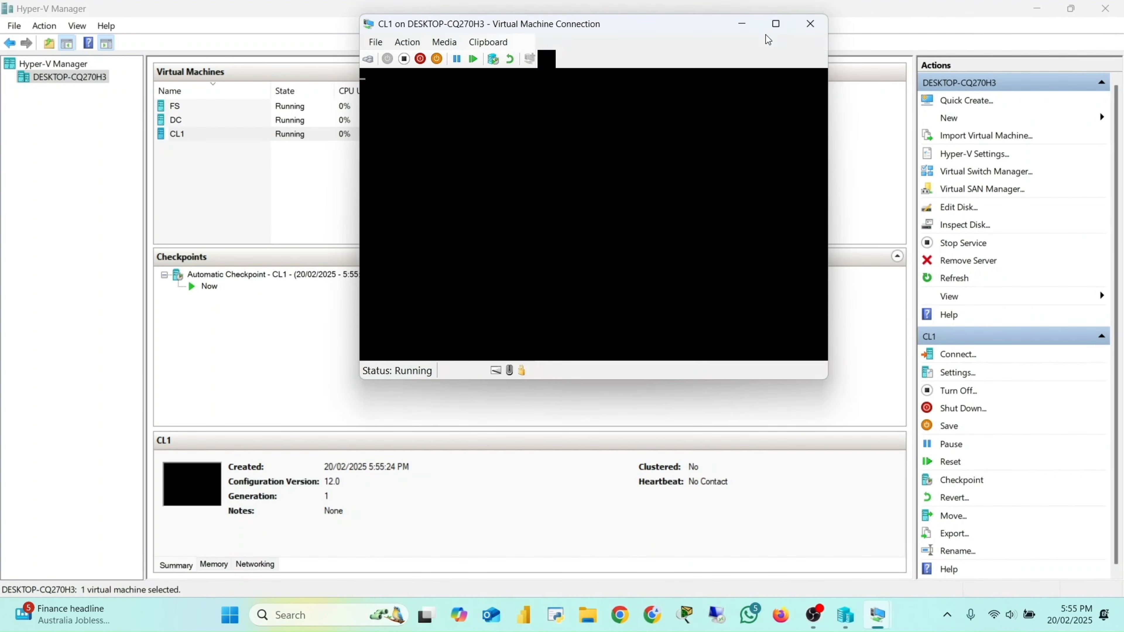
{"action": "left_click", "coordinate": [776, 23]}
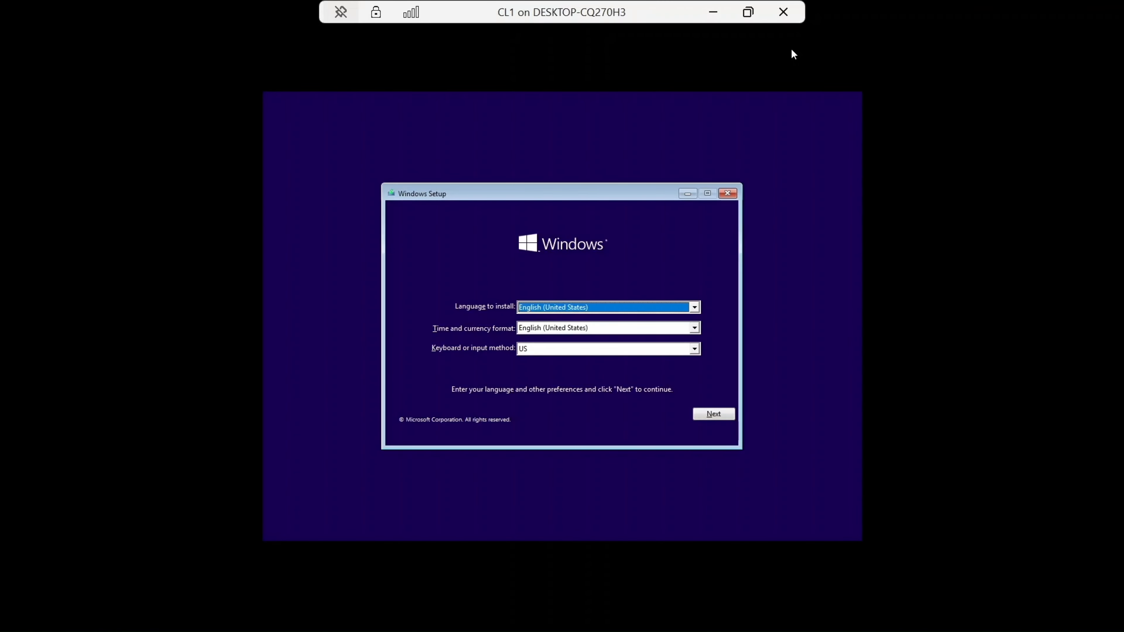
Step: Begin Windows Setup with the default language settings and skip entering a product key
{"action": "left_click", "coordinate": [713, 414]}
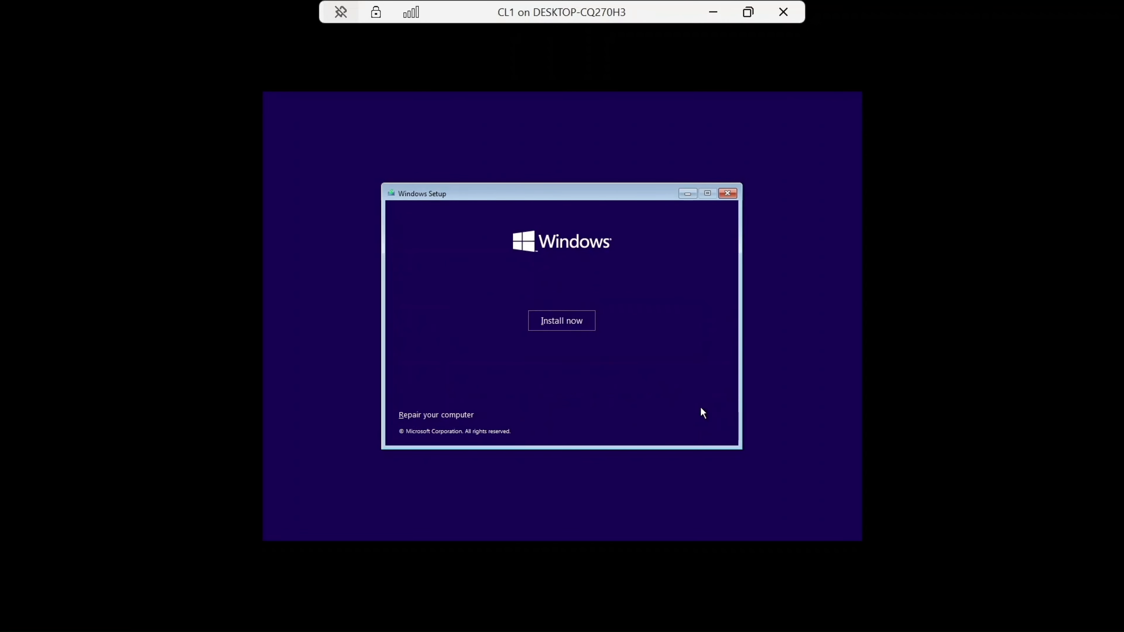
{"action": "left_click", "coordinate": [544, 320]}
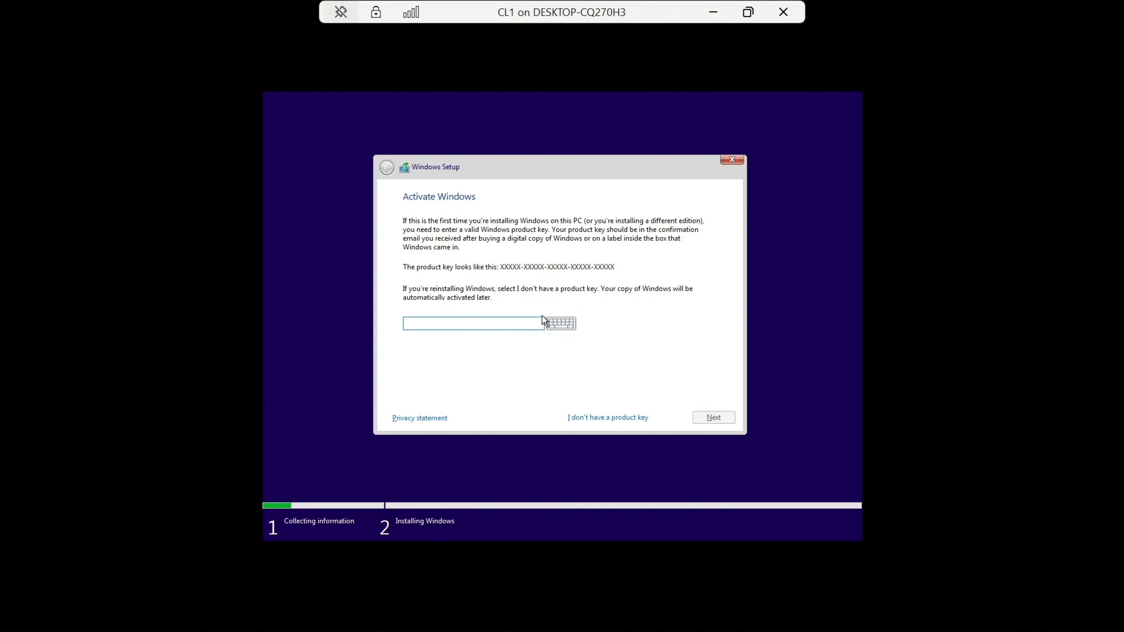
{"action": "left_click", "coordinate": [596, 418]}
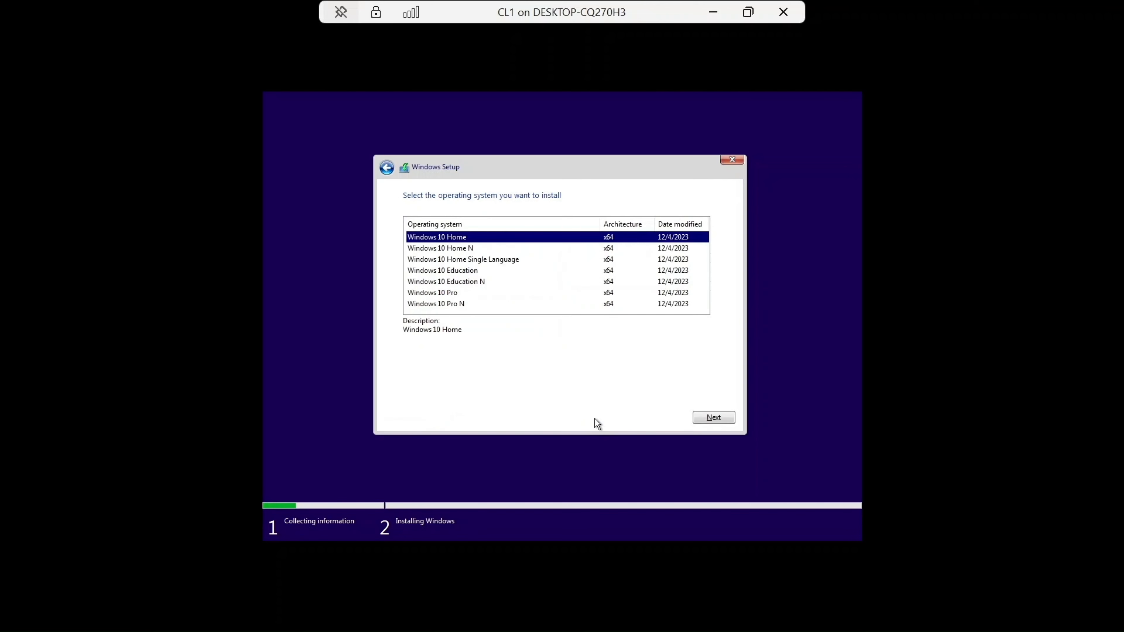
Step: Select Windows 10 Education as the edition to install and accept the license terms
{"action": "left_click", "coordinate": [451, 271]}
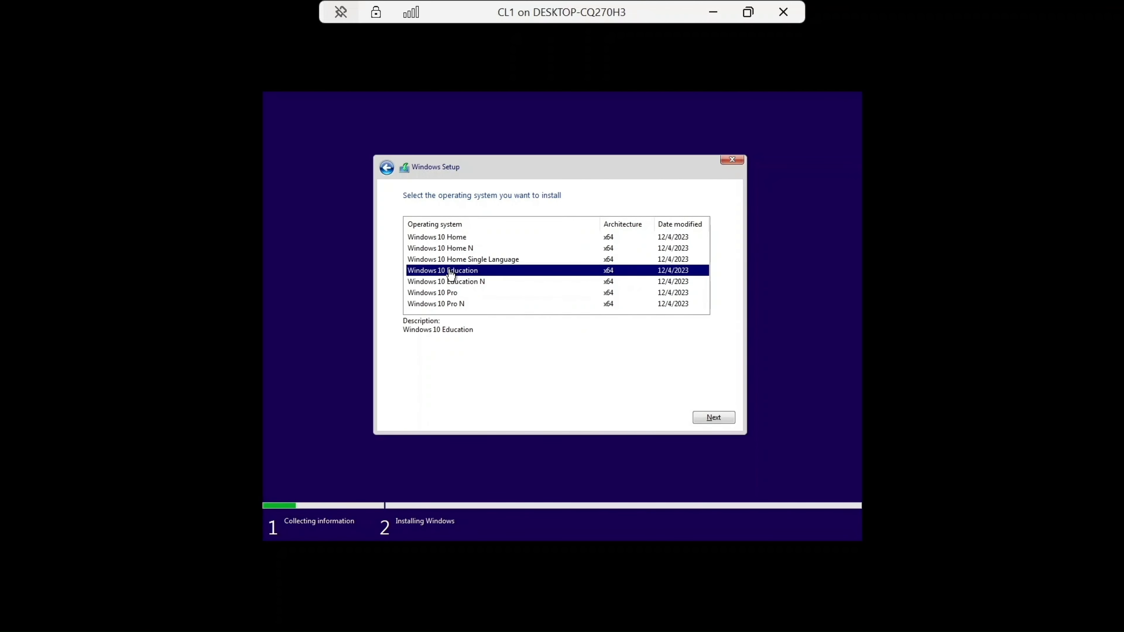
{"action": "left_click", "coordinate": [715, 418]}
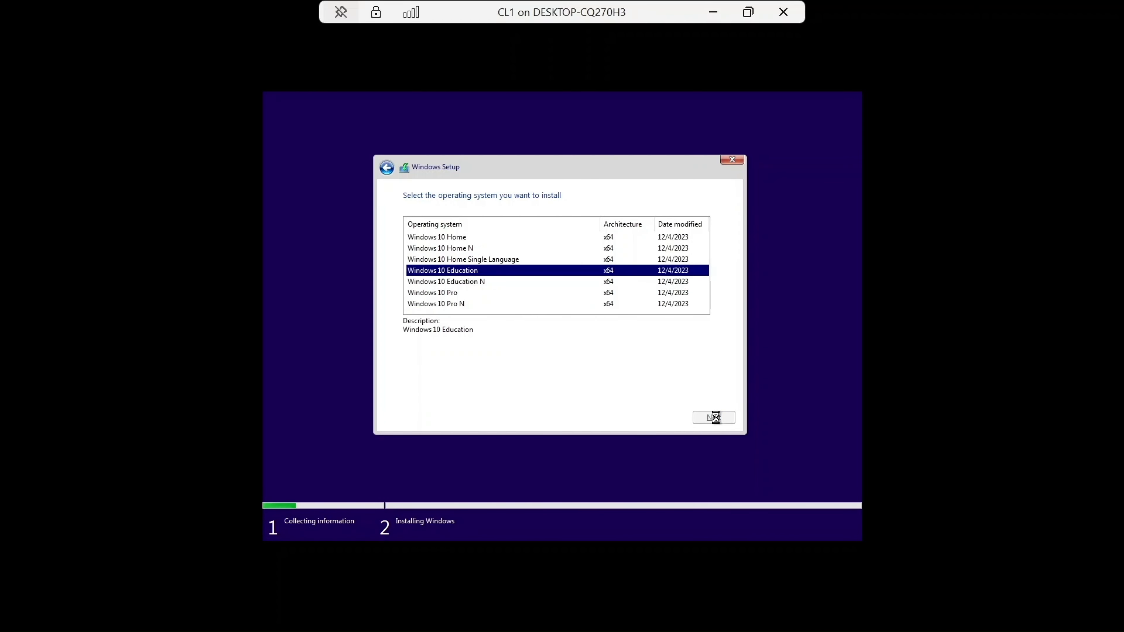
{"action": "left_click", "coordinate": [442, 390]}
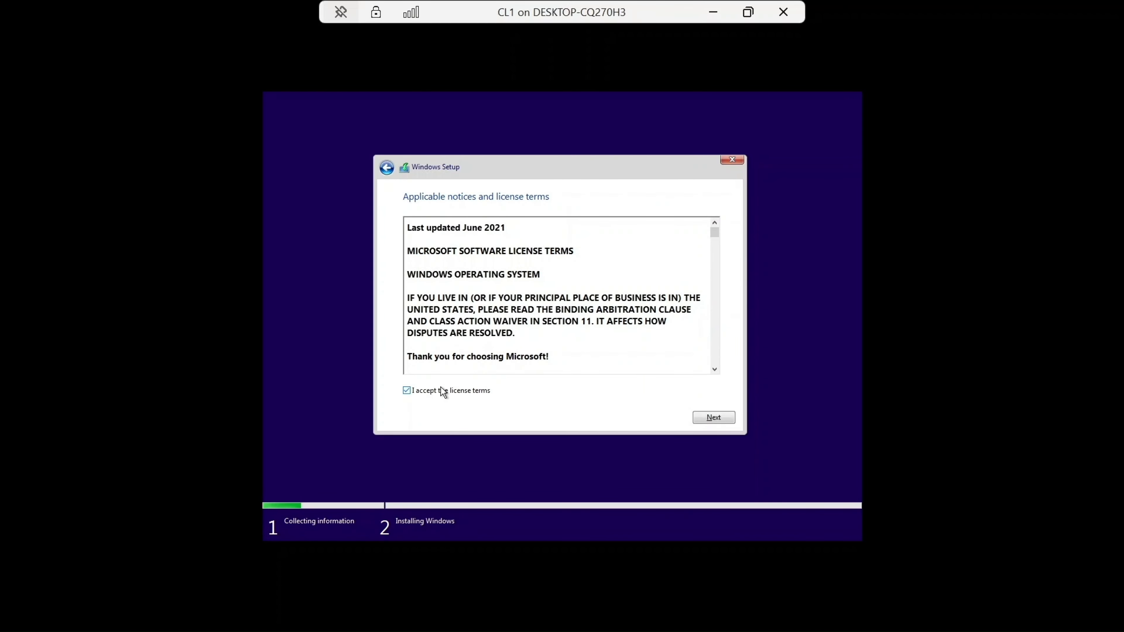
{"action": "left_click", "coordinate": [714, 417]}
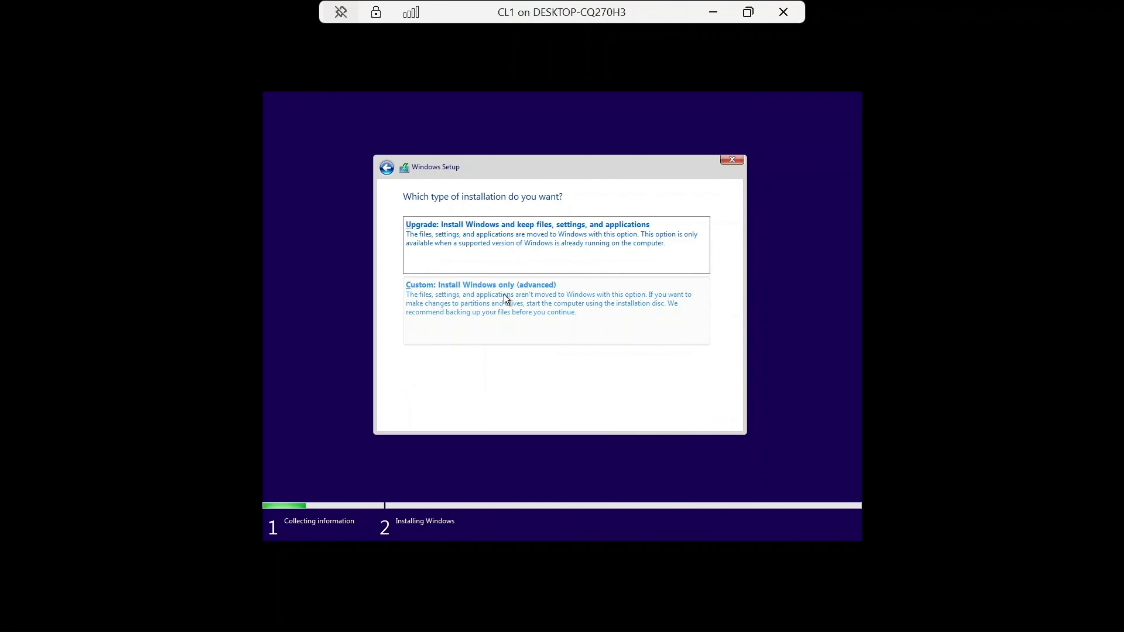
Step: Choose a custom installation and install Windows on Drive 0's unallocated space
{"action": "left_click", "coordinate": [504, 294]}
{"action": "left_click", "coordinate": [710, 417]}
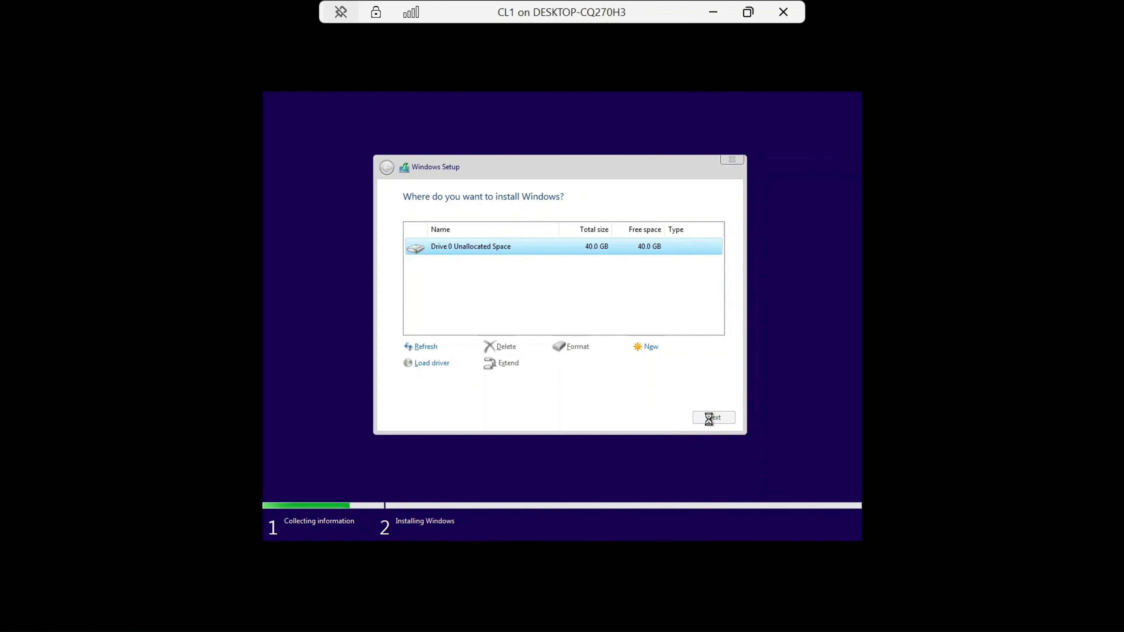
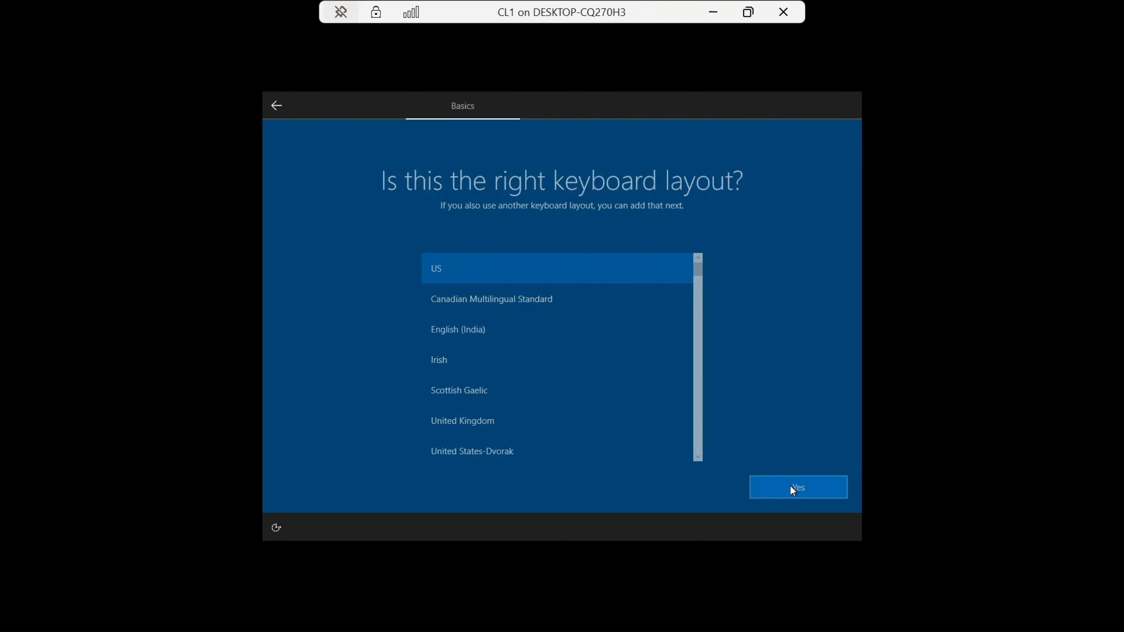
Step: Accept the US keyboard layout and continue Windows setup without internet using limited setup
{"action": "left_click", "coordinate": [788, 488]}
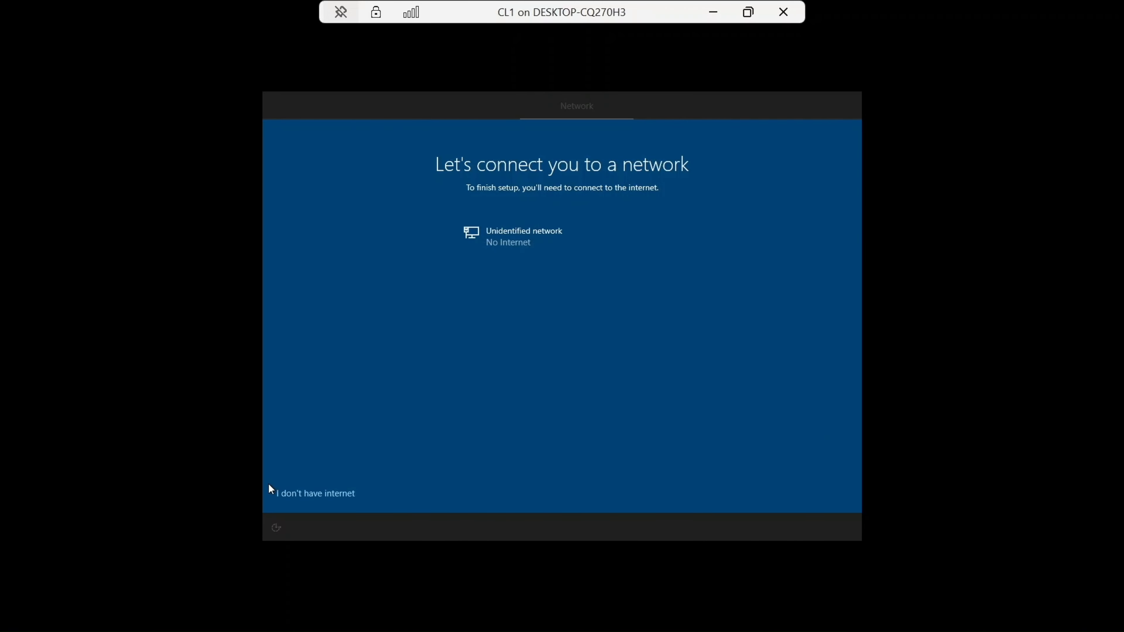
{"action": "left_click", "coordinate": [293, 495]}
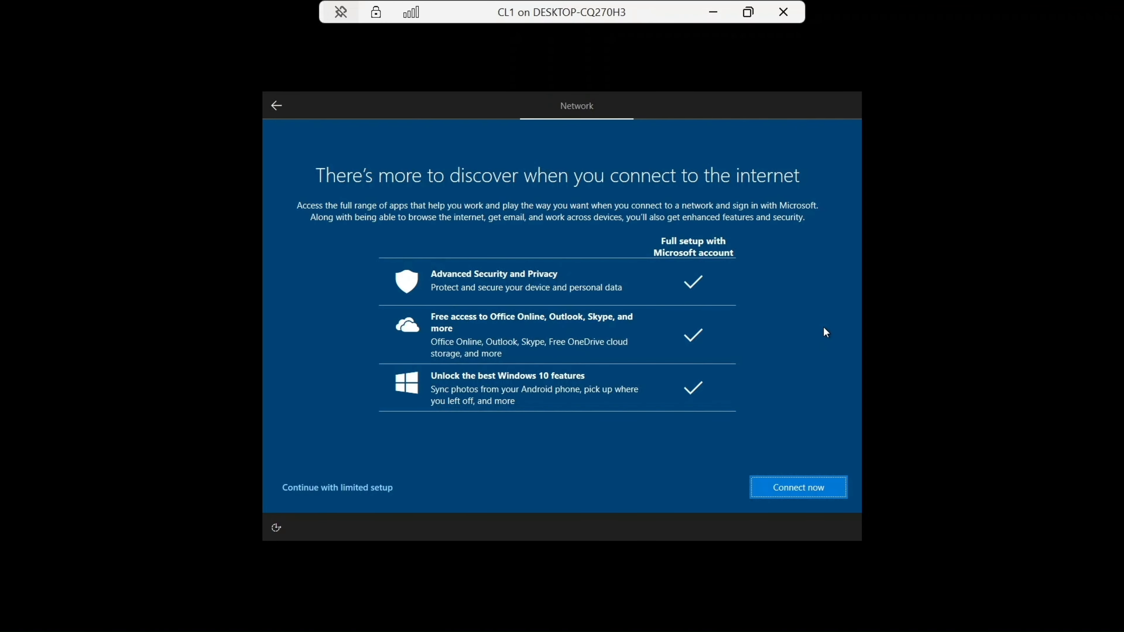
{"action": "left_click", "coordinate": [358, 489]}
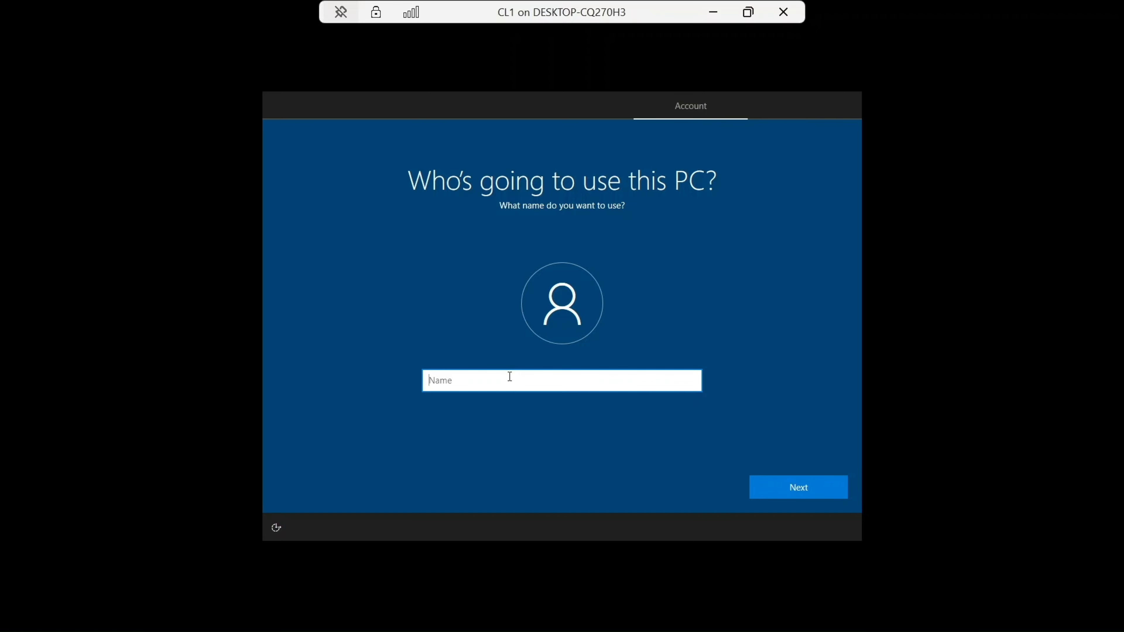
Step: Enter CL1 as the name of the person who will use this PC
{"action": "key", "text": "Caps_Lock"}
{"action": "type", "text": "CL1"}
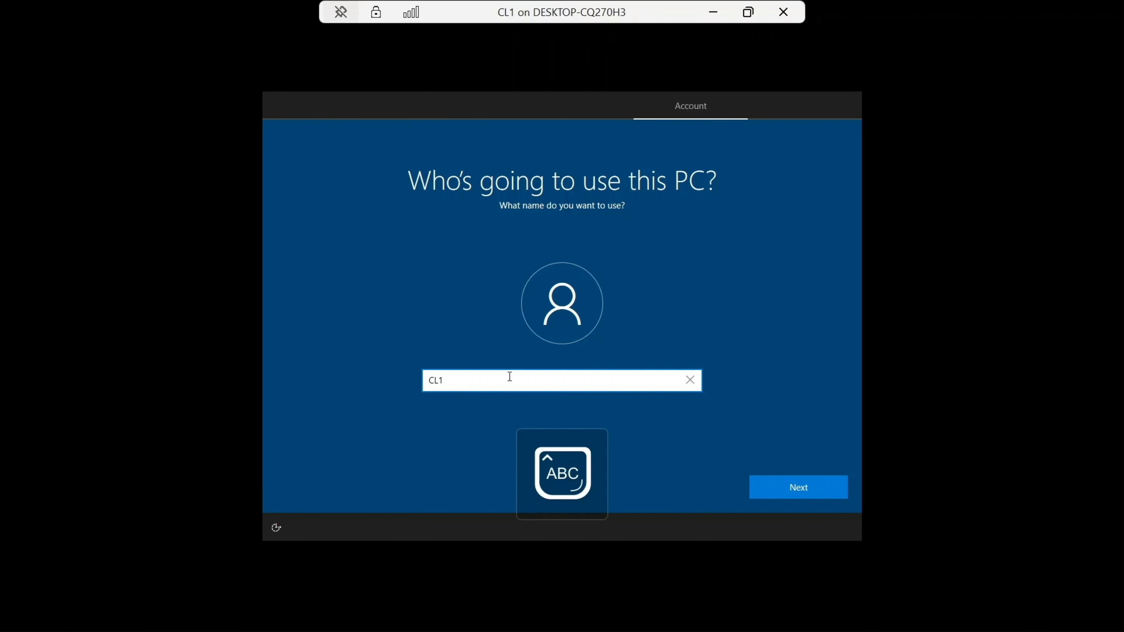
{"action": "left_click", "coordinate": [813, 488]}
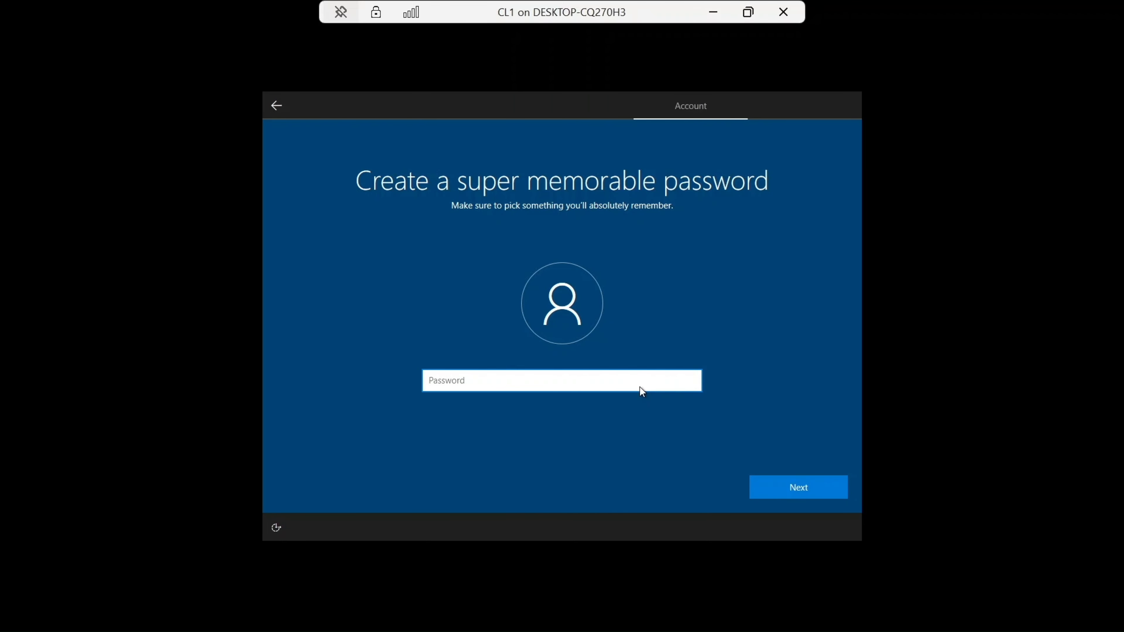
Step: Enter the account password for the new local user
{"action": "type", "text": "••••••"}
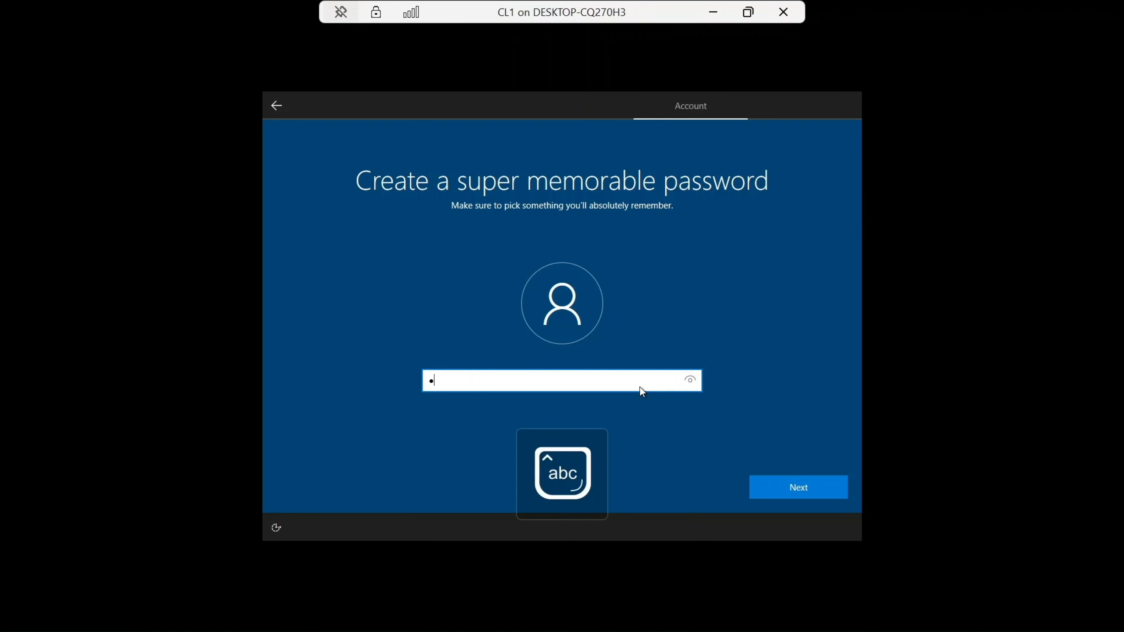
{"action": "key", "text": "Caps_Lock"}
{"action": "type", "text": "•"}
{"action": "key", "text": "Caps_Lock"}
{"action": "type", "text": "•••••••"}
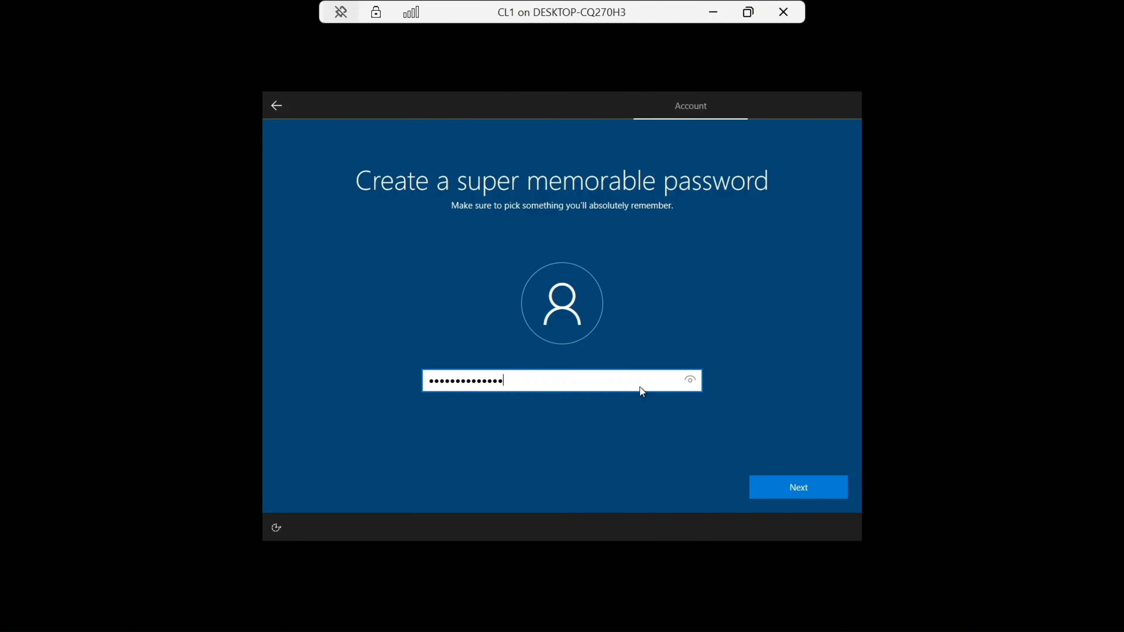
{"action": "left_click", "coordinate": [790, 486]}
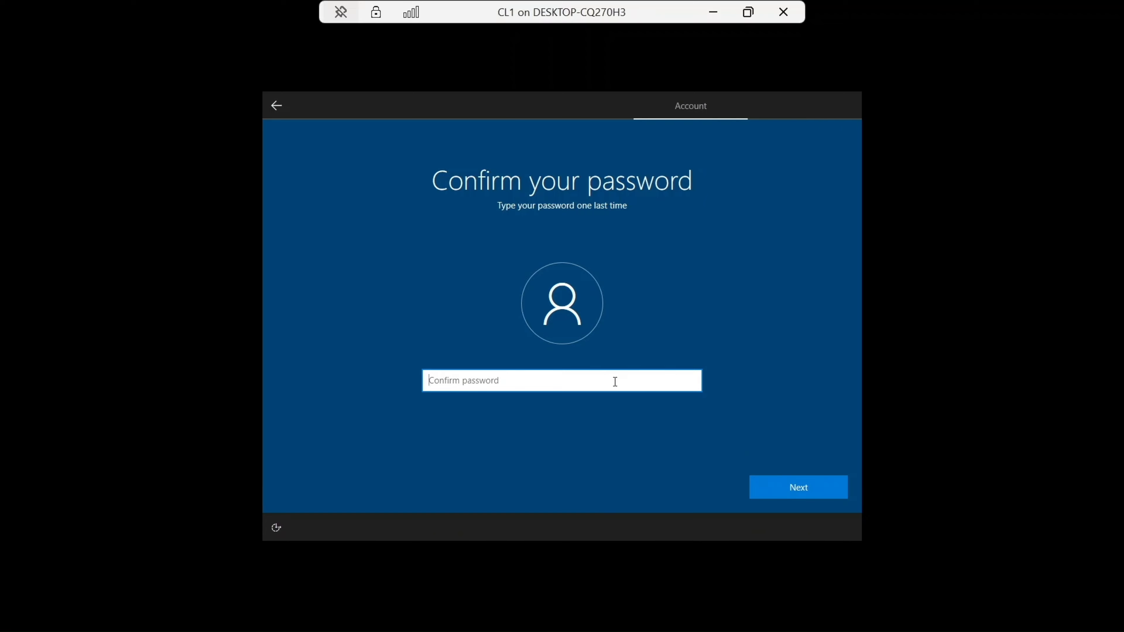
Step: Re-enter the account password to confirm it
{"action": "key", "text": "Caps_Lock"}
{"action": "key", "text": "Caps_Lock"}
{"action": "type", "text": "****"}
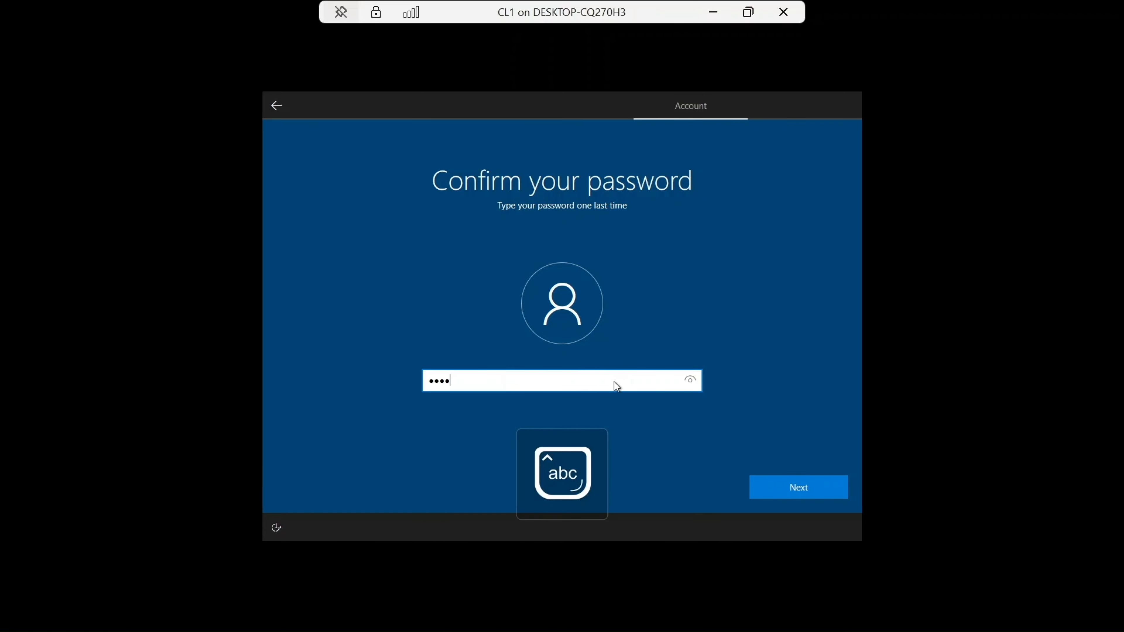
{"action": "type", "text": "**"}
{"action": "key", "text": "Caps_Lock"}
{"action": "type", "text": "*"}
{"action": "key", "text": "Caps_Lock"}
{"action": "type", "text": "*******"}
{"action": "left_click", "coordinate": [797, 487]}
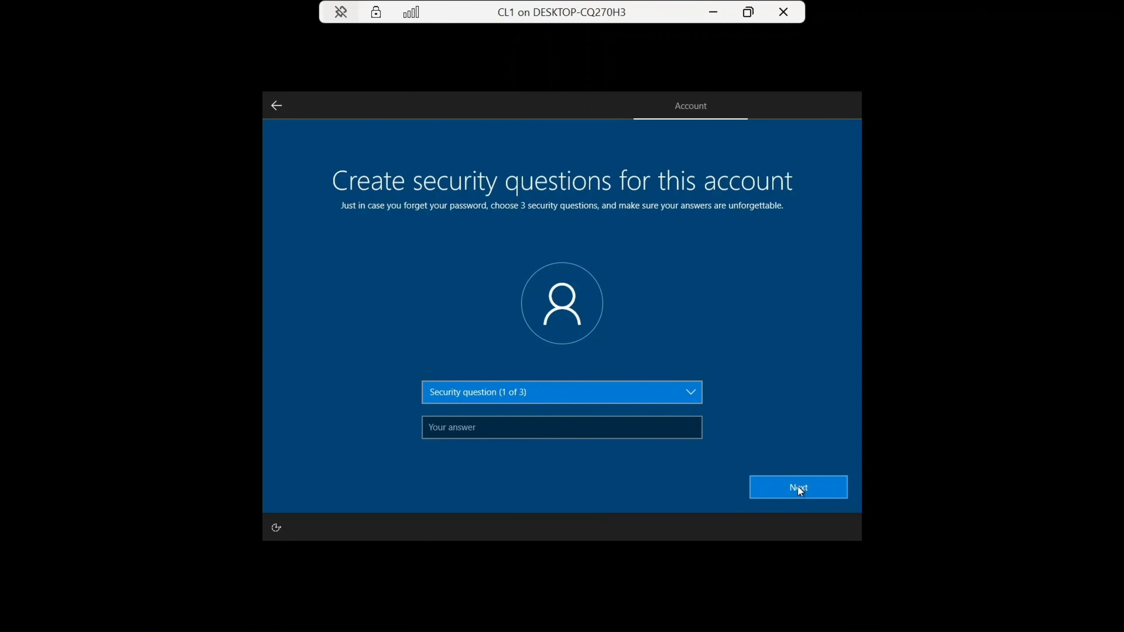
Step: Choose the first pet's name as the first security question and enter its answer
{"action": "left_click", "coordinate": [630, 394]}
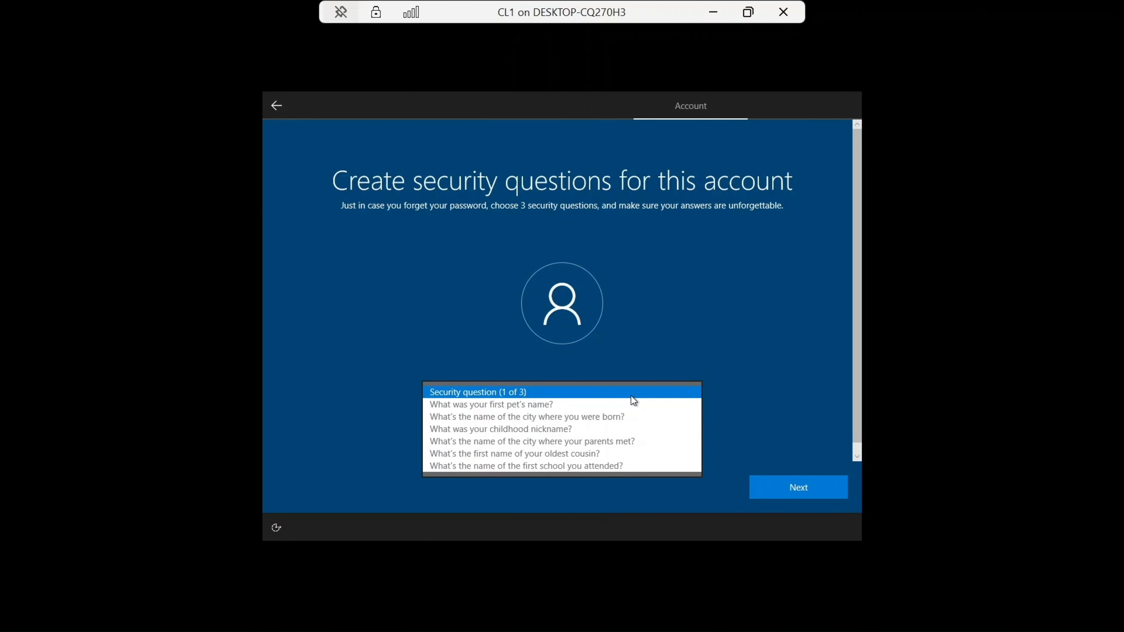
{"action": "left_click", "coordinate": [605, 405]}
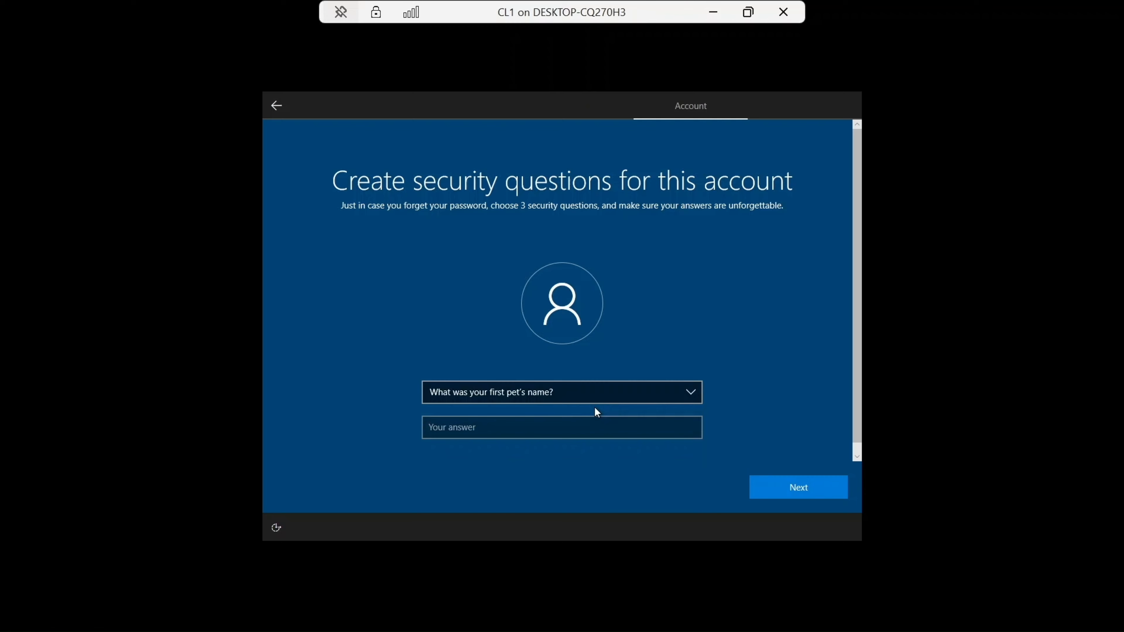
{"action": "left_click", "coordinate": [535, 424]}
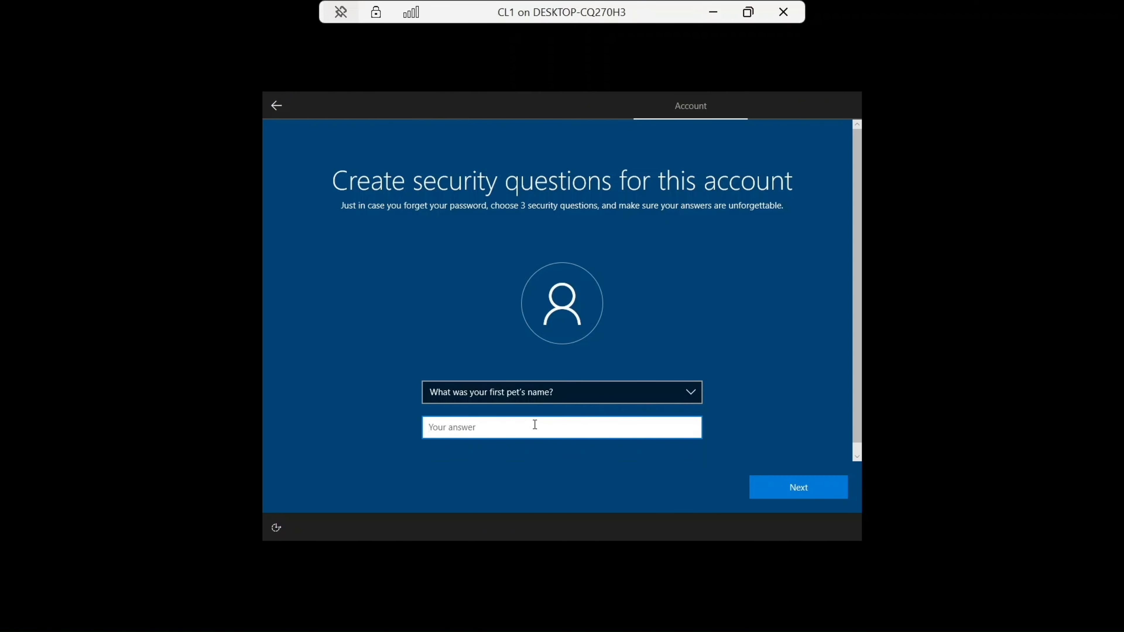
{"action": "type", "text": "a"}
{"action": "left_click", "coordinate": [811, 492]}
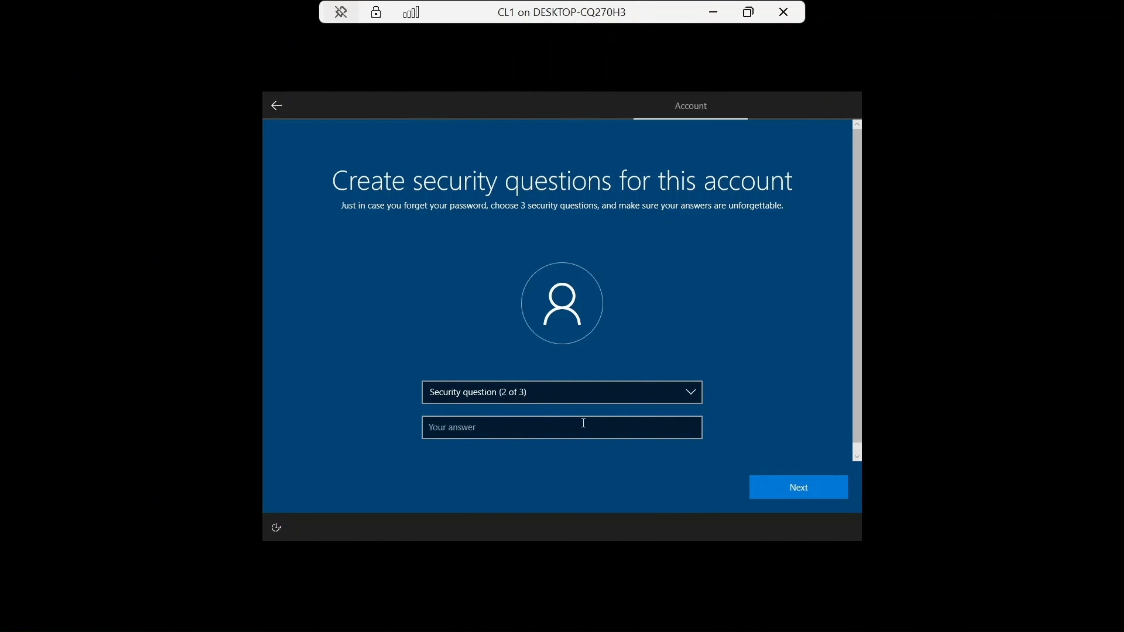
Step: Choose the city of birth as the second security question and enter its answer
{"action": "left_click", "coordinate": [565, 394]}
{"action": "left_click", "coordinate": [524, 406]}
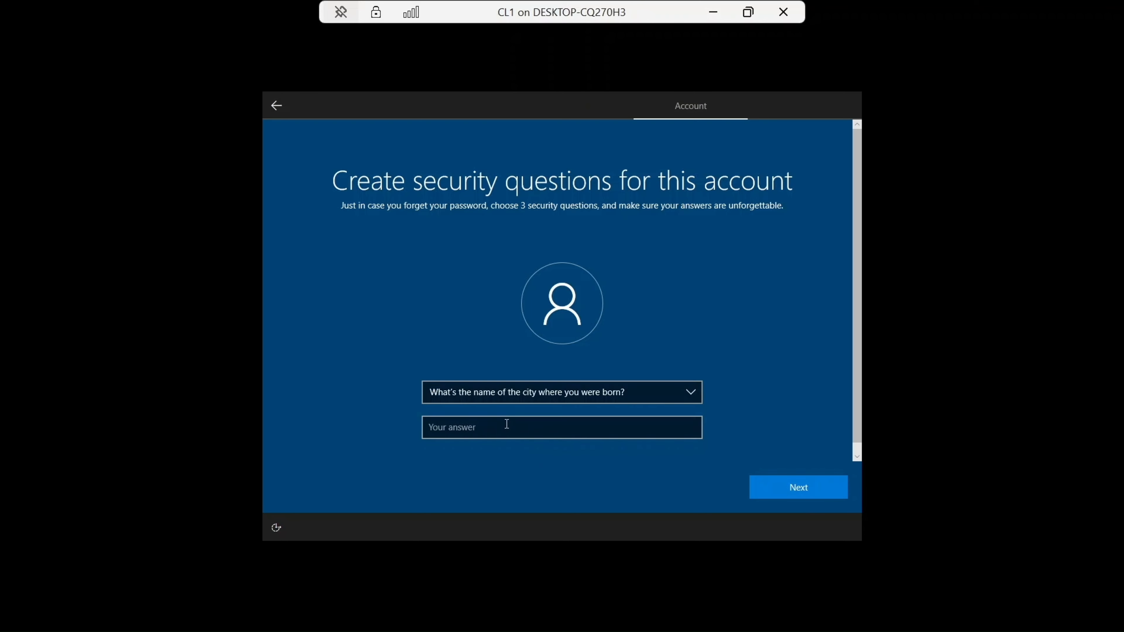
{"action": "left_click", "coordinate": [500, 425]}
{"action": "type", "text": "a"}
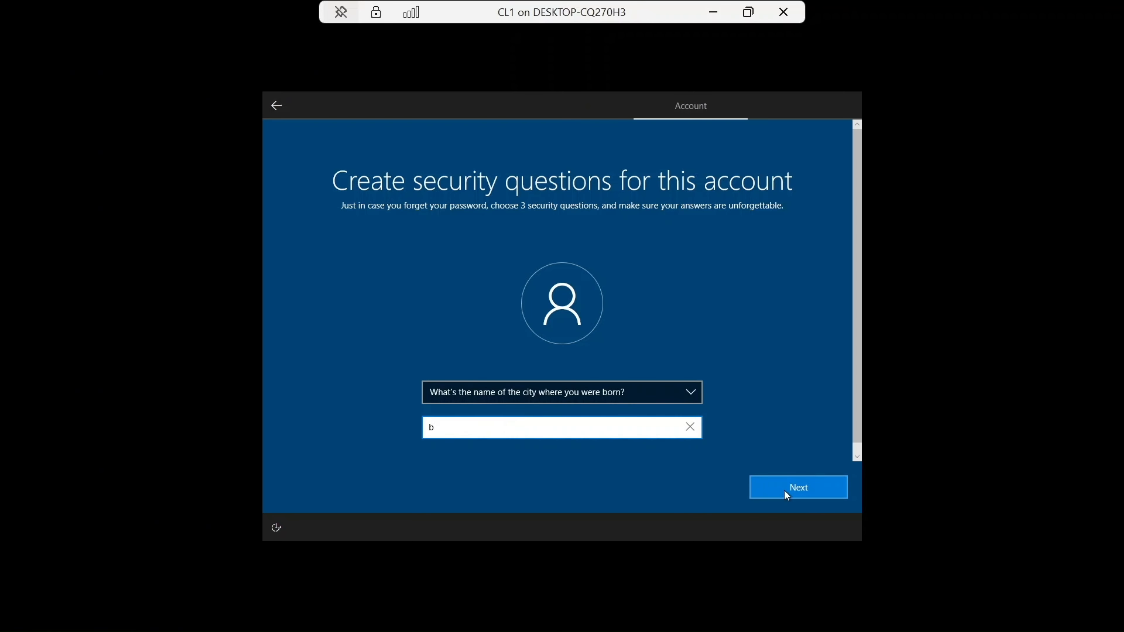
{"action": "left_click", "coordinate": [787, 489]}
Step: Choose the childhood nickname as the third security question and enter its answer
{"action": "left_click", "coordinate": [599, 401]}
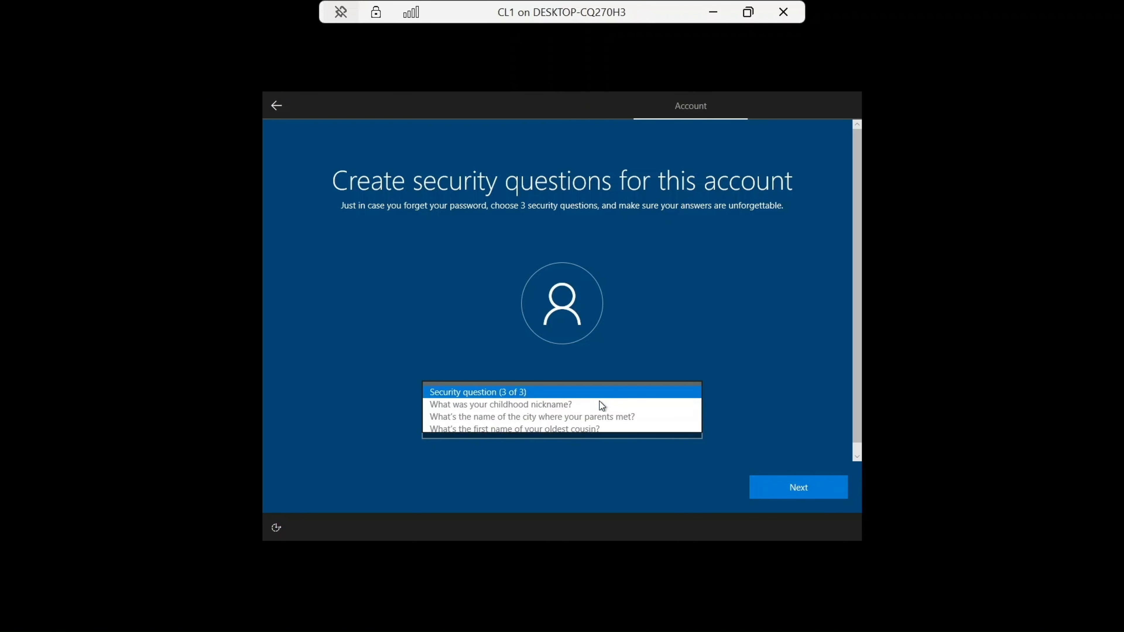
{"action": "left_click", "coordinate": [579, 408]}
{"action": "left_click", "coordinate": [539, 427]}
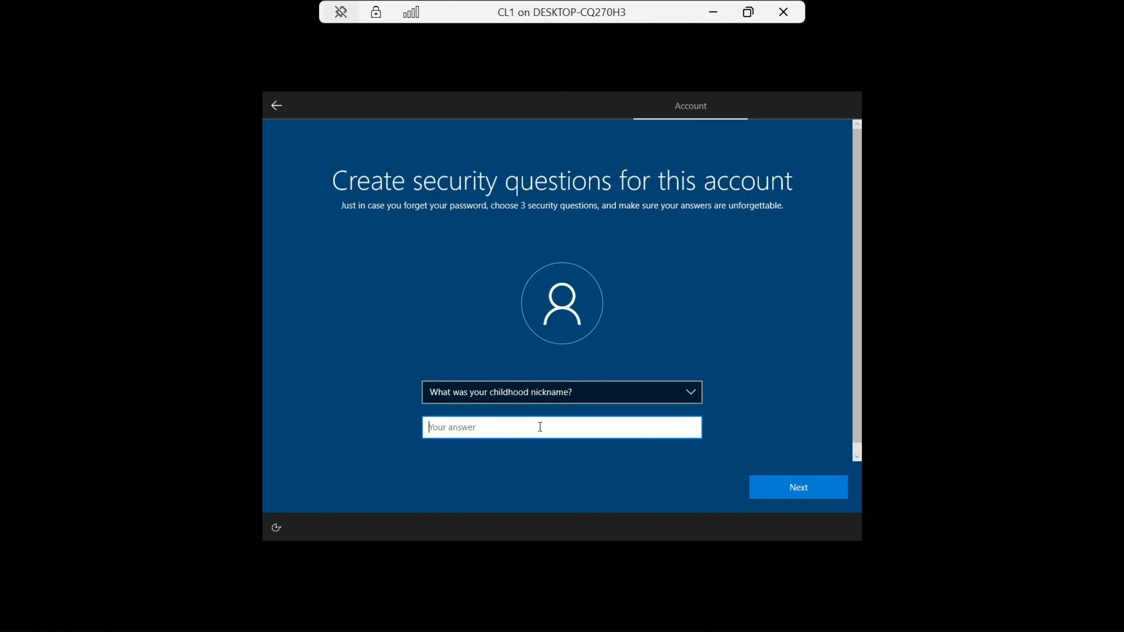
{"action": "type", "text": "c"}
{"action": "left_click", "coordinate": [782, 486]}
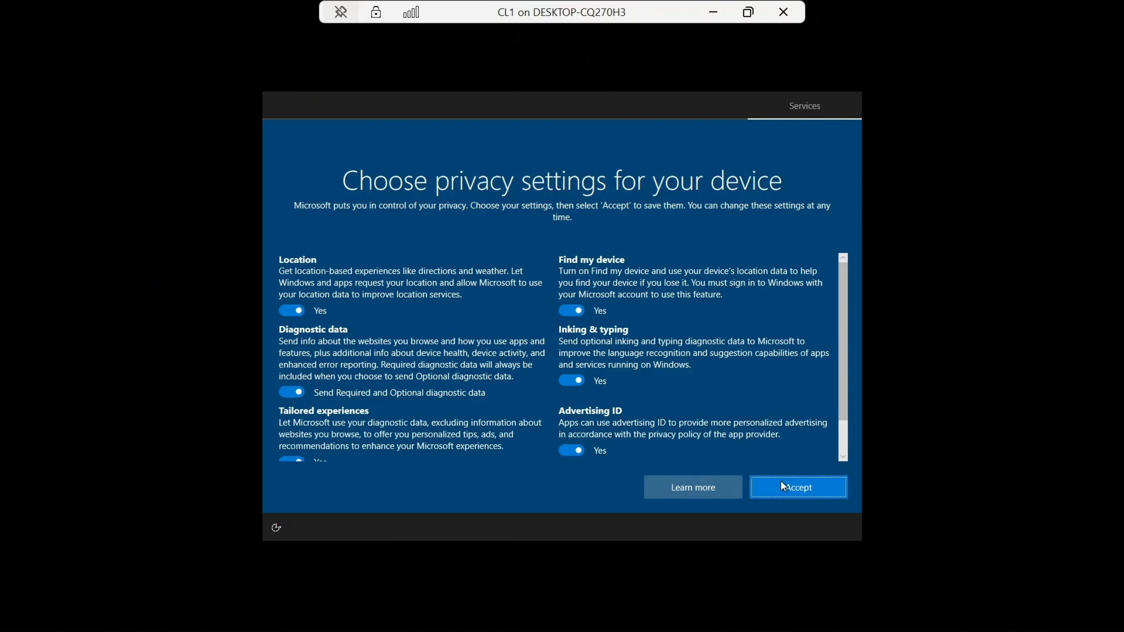
Step: Accept the default privacy settings and decline Cortana for now
{"action": "left_click", "coordinate": [783, 486]}
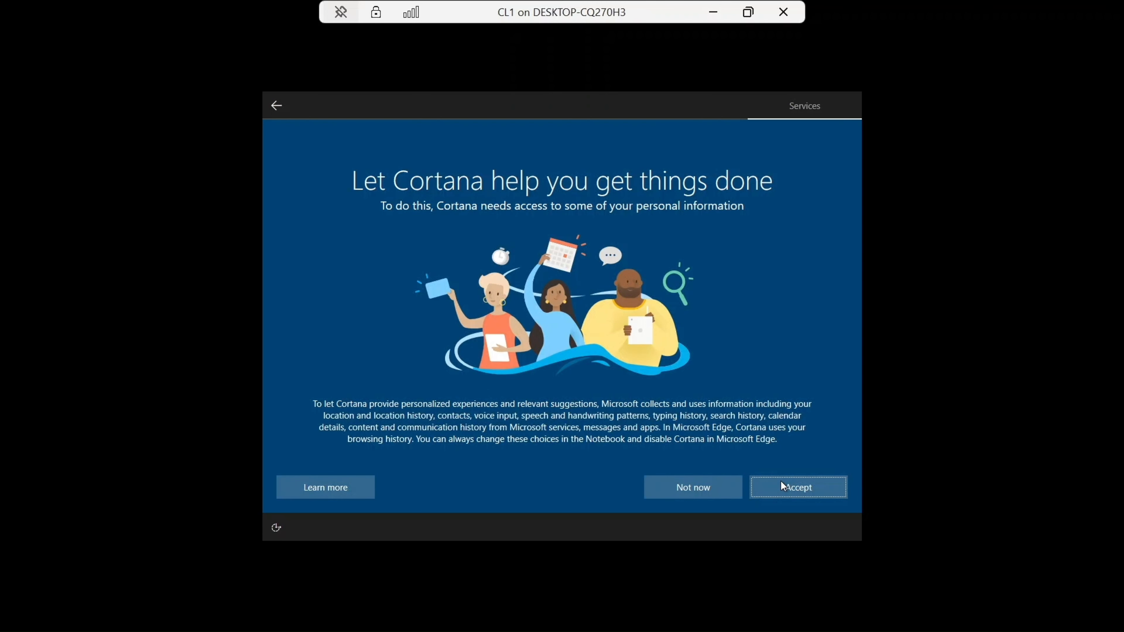
{"action": "left_click", "coordinate": [695, 487]}
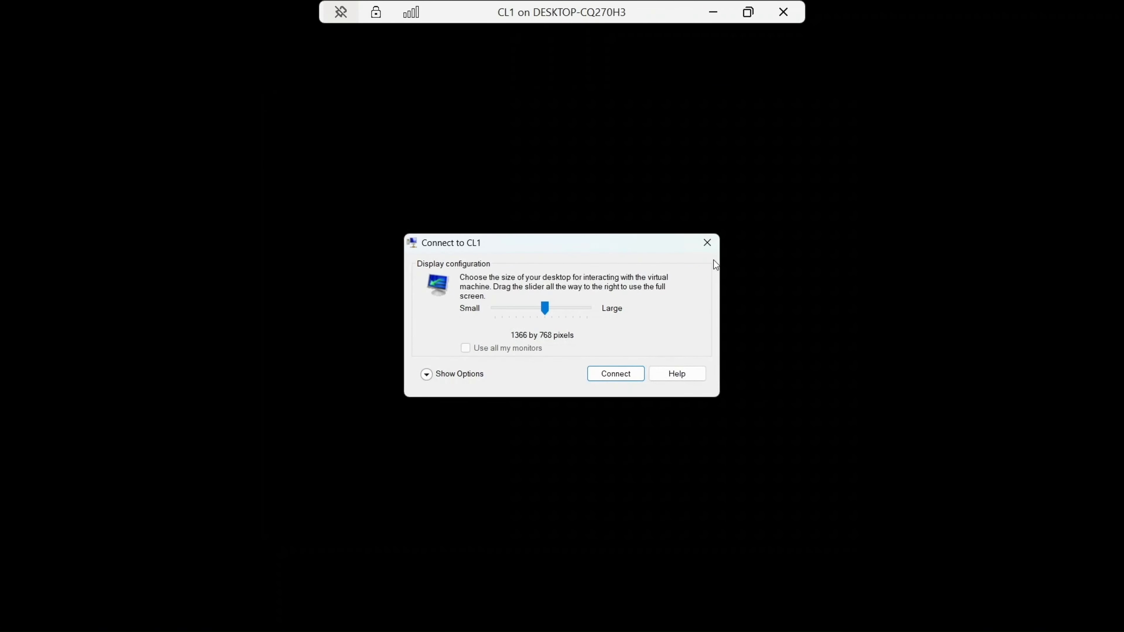
Step: Close the display configuration dialog and postpone the Microsoft Edge prompt on the new desktop
{"action": "left_click", "coordinate": [716, 248]}
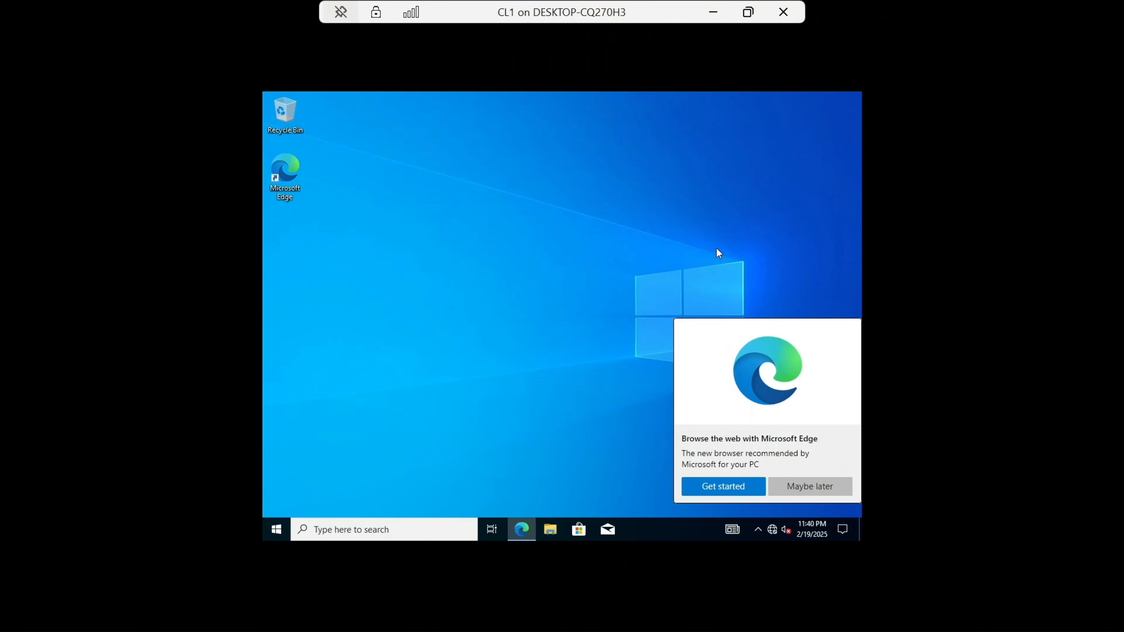
{"action": "left_click", "coordinate": [818, 489]}
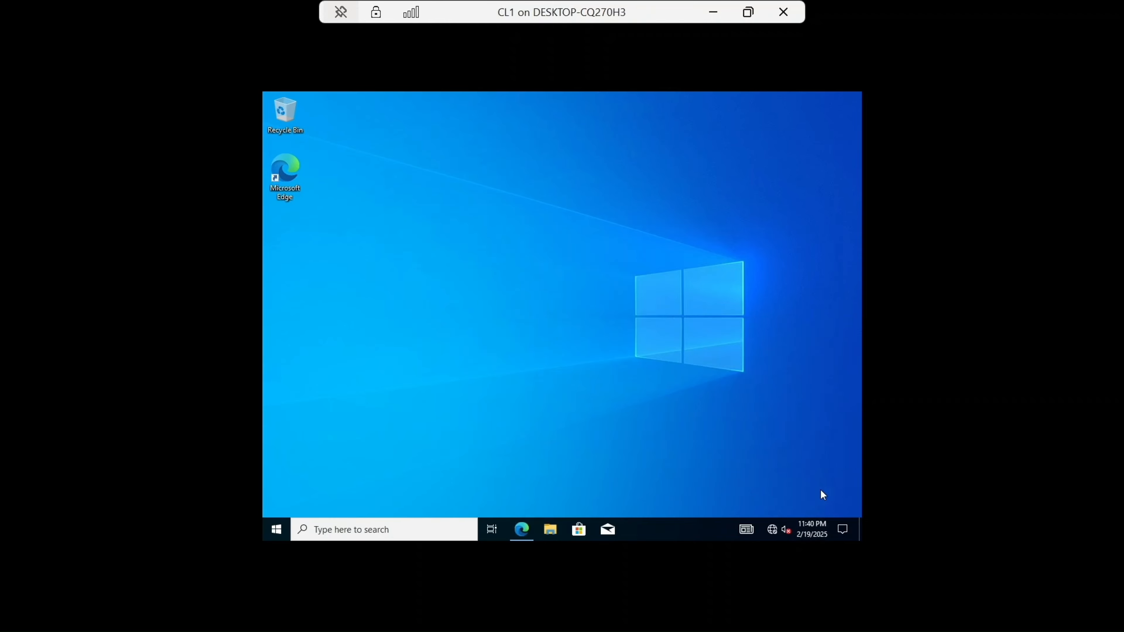
Step: Minimize the CL1 window and start the New Virtual Machine wizard on the host server
{"action": "left_click", "coordinate": [713, 13]}
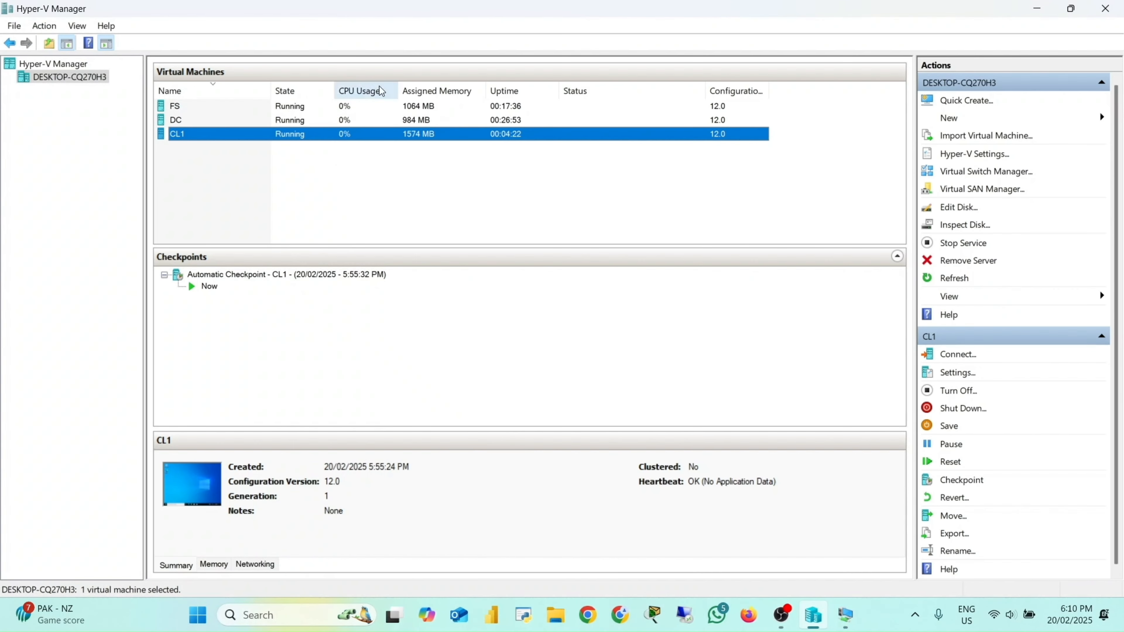
{"action": "right_click", "coordinate": [75, 78]}
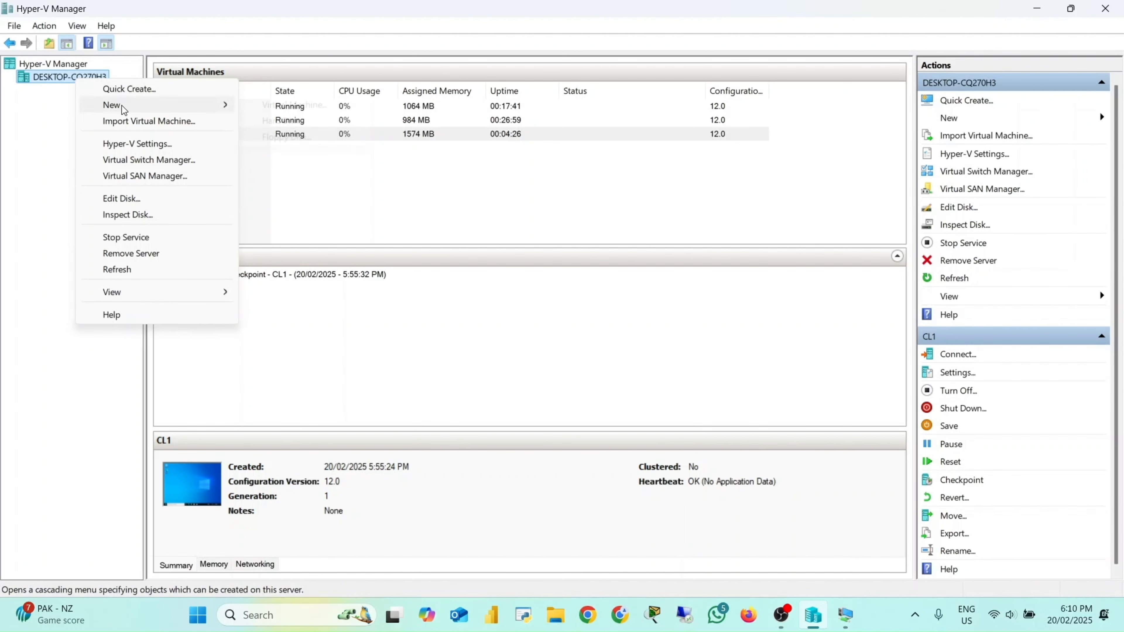
{"action": "mouse_move", "coordinate": [147, 106]}
{"action": "left_click", "coordinate": [279, 105]}
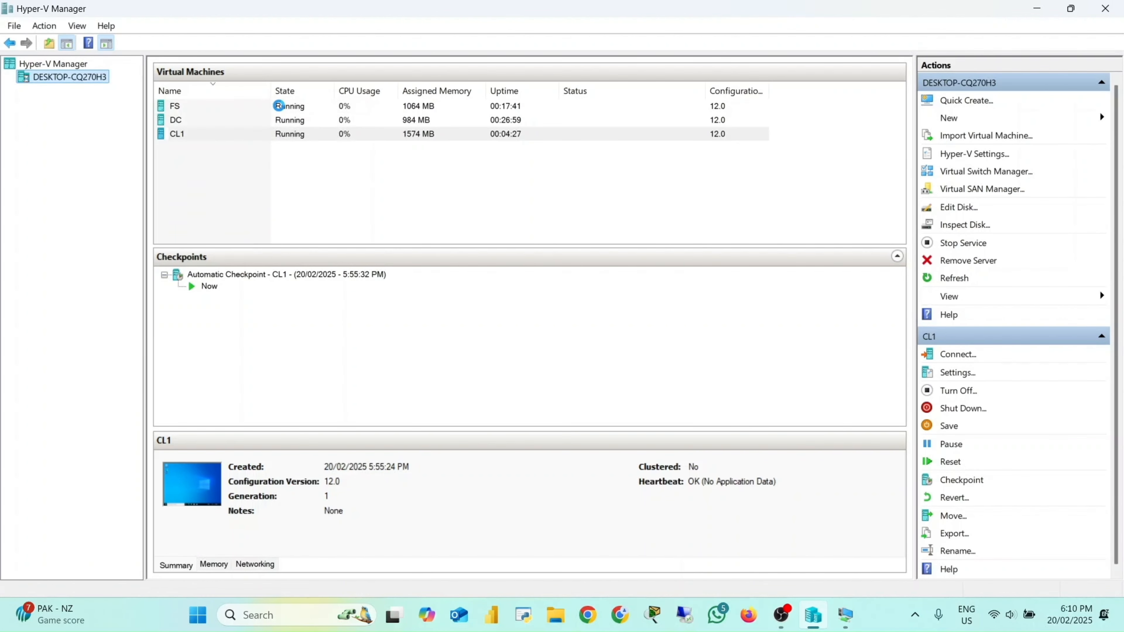
{"action": "left_click", "coordinate": [660, 470]}
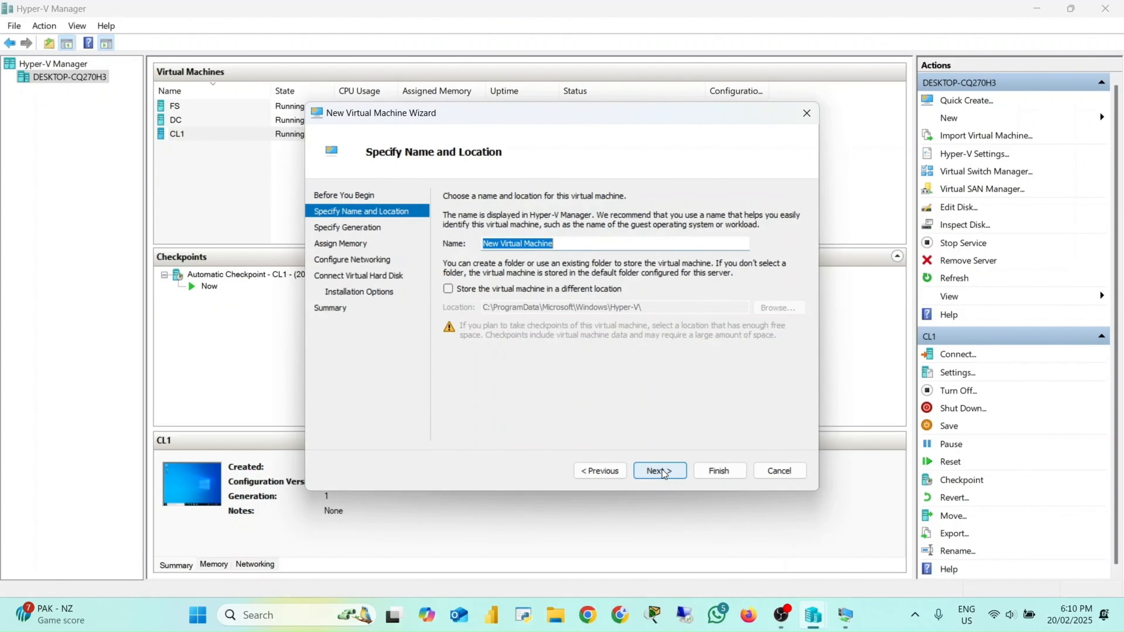
Step: Name the new virtual machine CL2 and continue
{"action": "key", "text": "Caps_Lock"}
{"action": "type", "text": "CL2"}
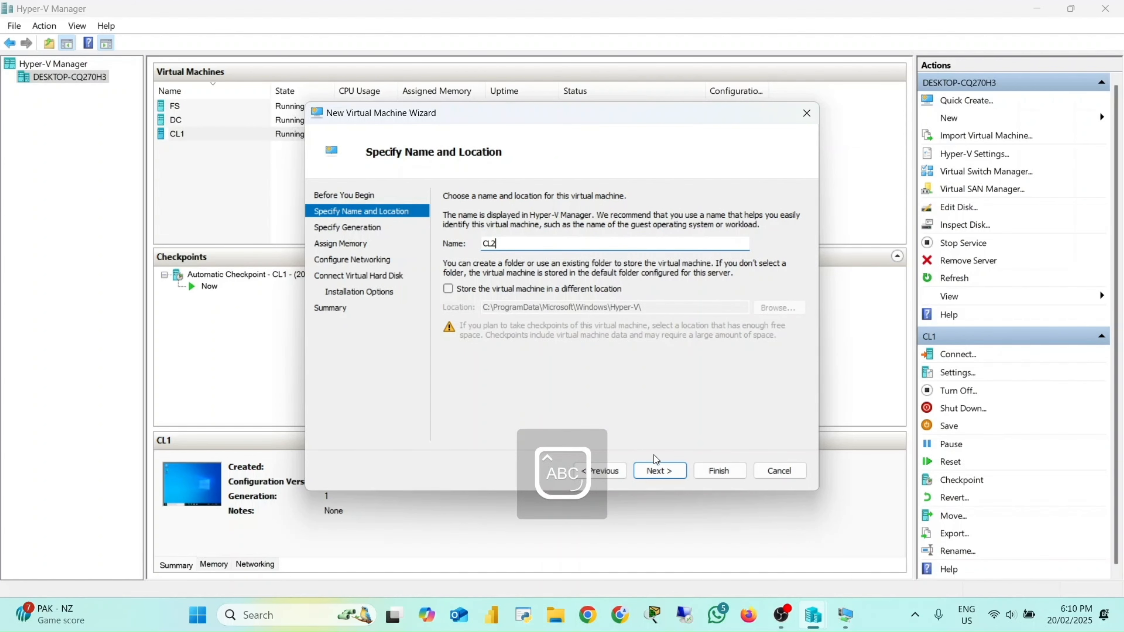
{"action": "left_click", "coordinate": [659, 471]}
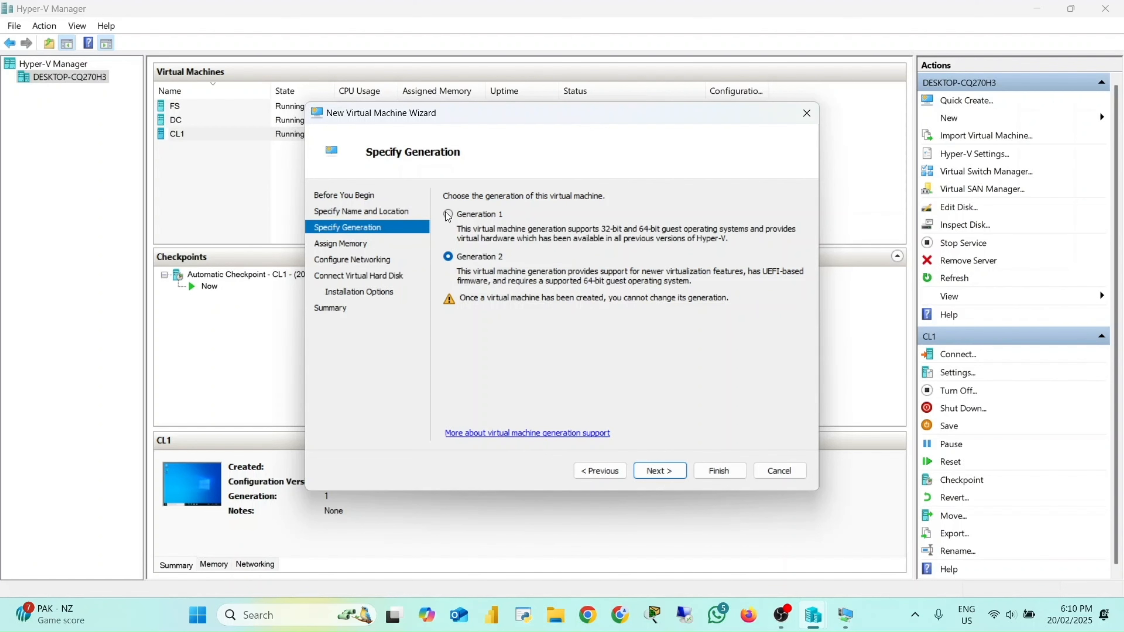
Step: Select Generation 1 for the virtual machine and continue
{"action": "left_click", "coordinate": [448, 215]}
{"action": "left_click", "coordinate": [658, 467]}
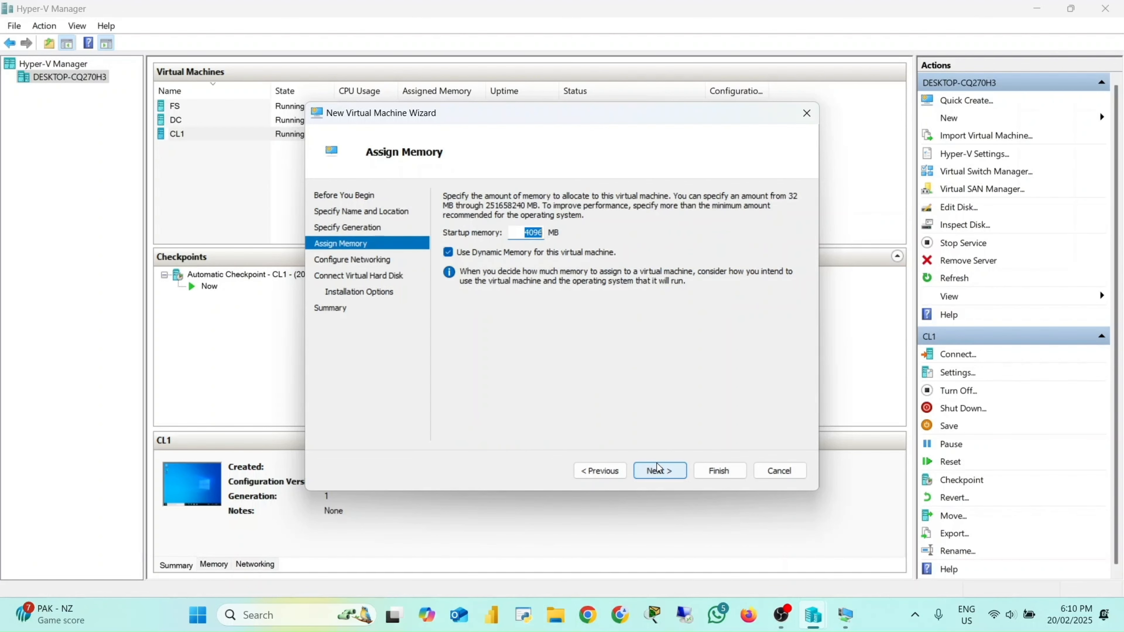
Step: Set the startup memory to 2048 MB and continue
{"action": "key", "text": "Num_Lock"}
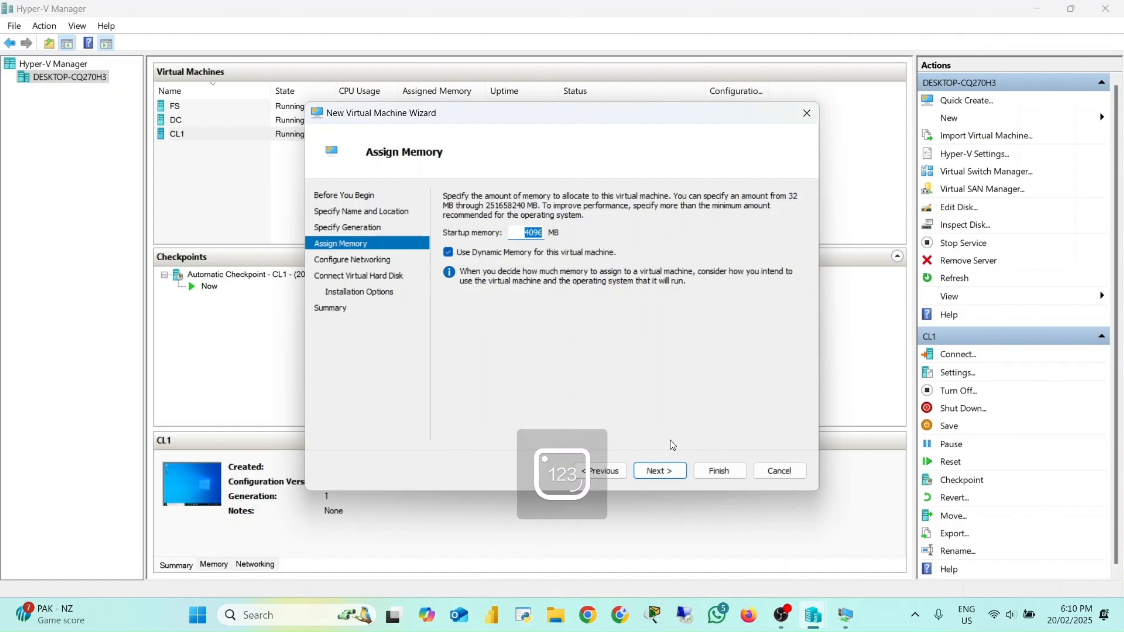
{"action": "type", "text": "2048"}
{"action": "left_click", "coordinate": [659, 470]}
Step: Connect the network adapter to the Private Virtual Switch and continue
{"action": "left_click", "coordinate": [631, 224]}
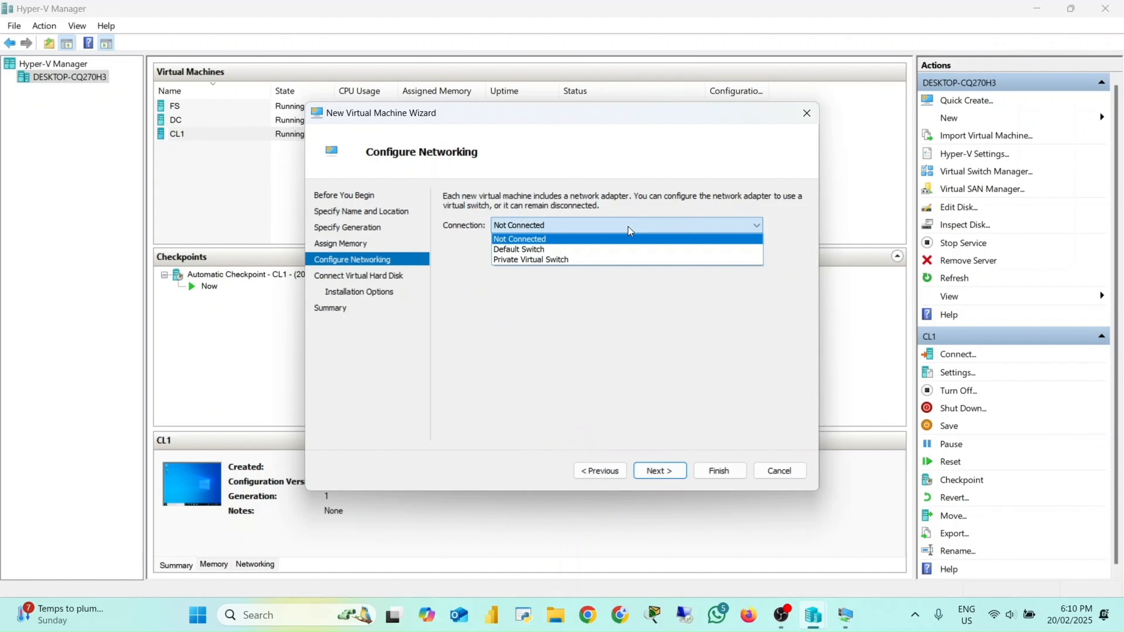
{"action": "left_click", "coordinate": [607, 258]}
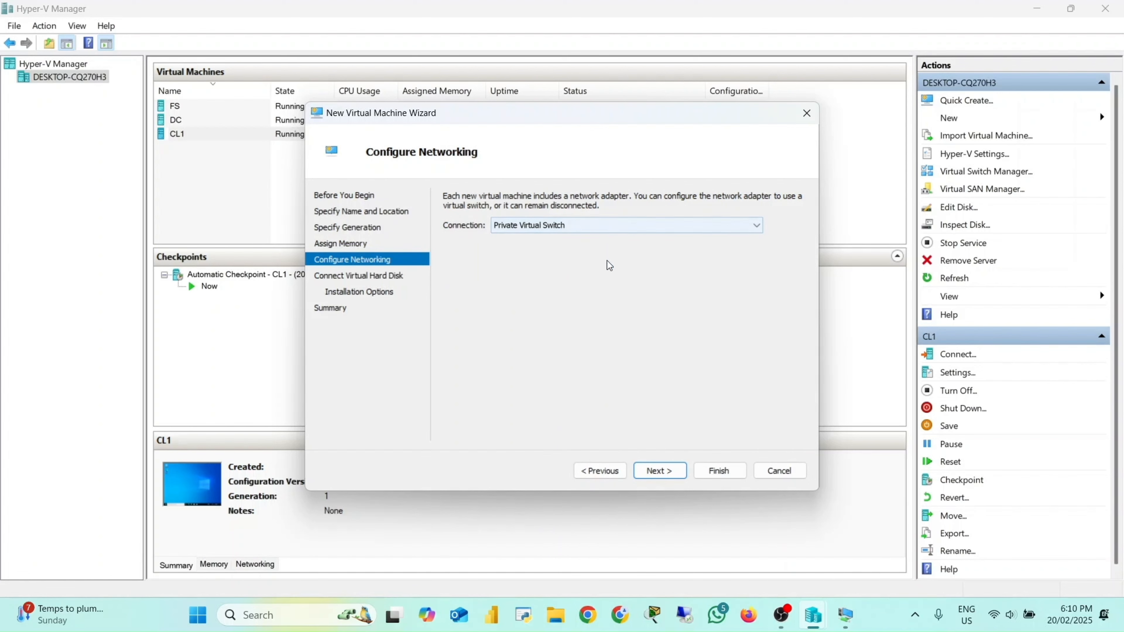
{"action": "left_click", "coordinate": [659, 471]}
Step: Set the virtual hard disk location to the CL2 folder on the V: drive
{"action": "left_click", "coordinate": [771, 280]}
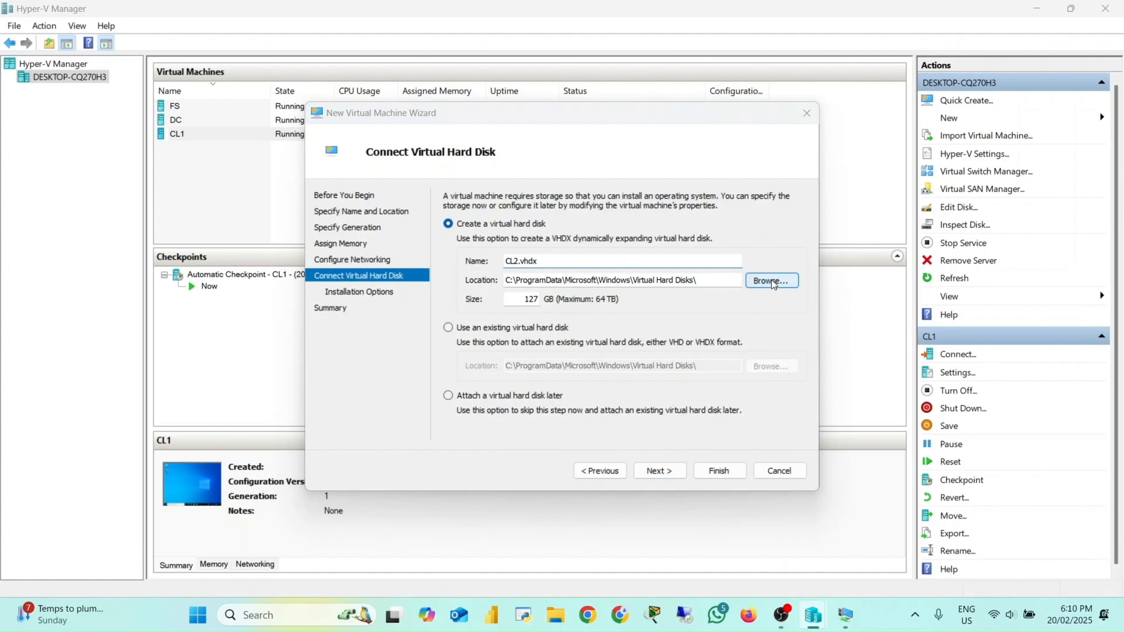
{"action": "scroll", "coordinate": [352, 294], "scroll_direction": "down", "scroll_amount": 5}
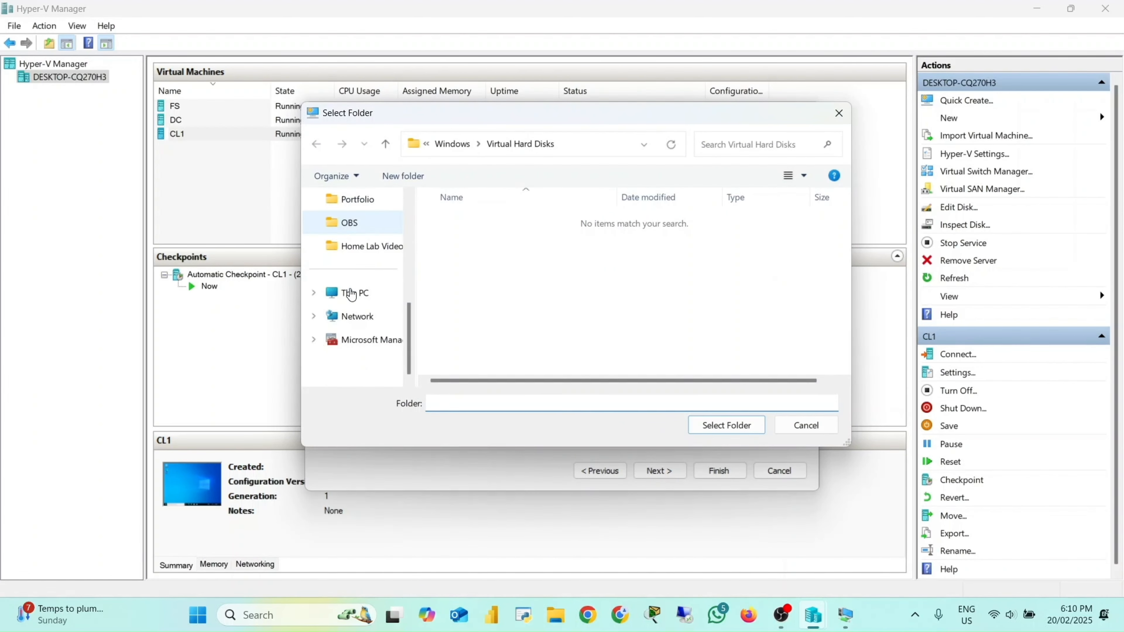
{"action": "left_click", "coordinate": [351, 294]}
{"action": "left_click", "coordinate": [689, 223]}
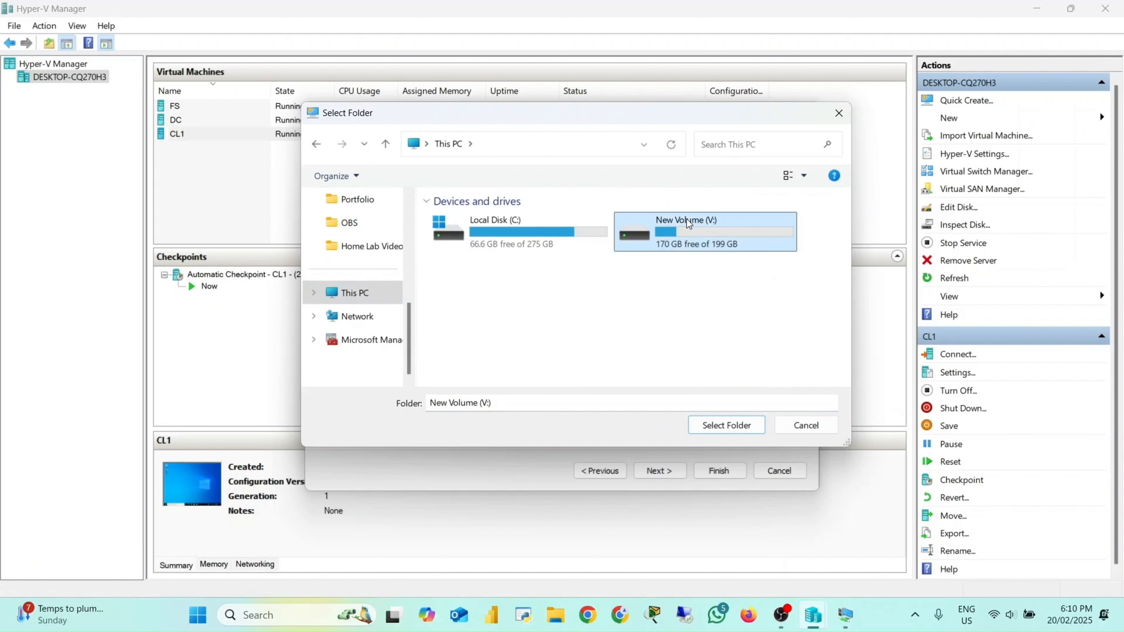
{"action": "double_click", "coordinate": [689, 224]}
{"action": "double_click", "coordinate": [476, 239]}
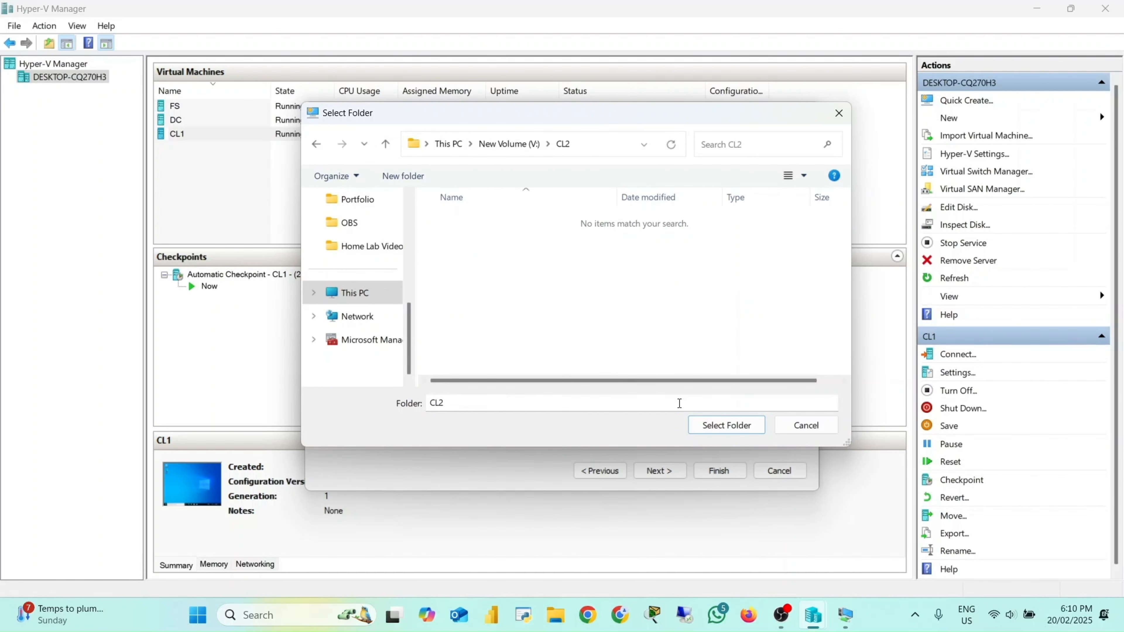
{"action": "left_click", "coordinate": [713, 426]}
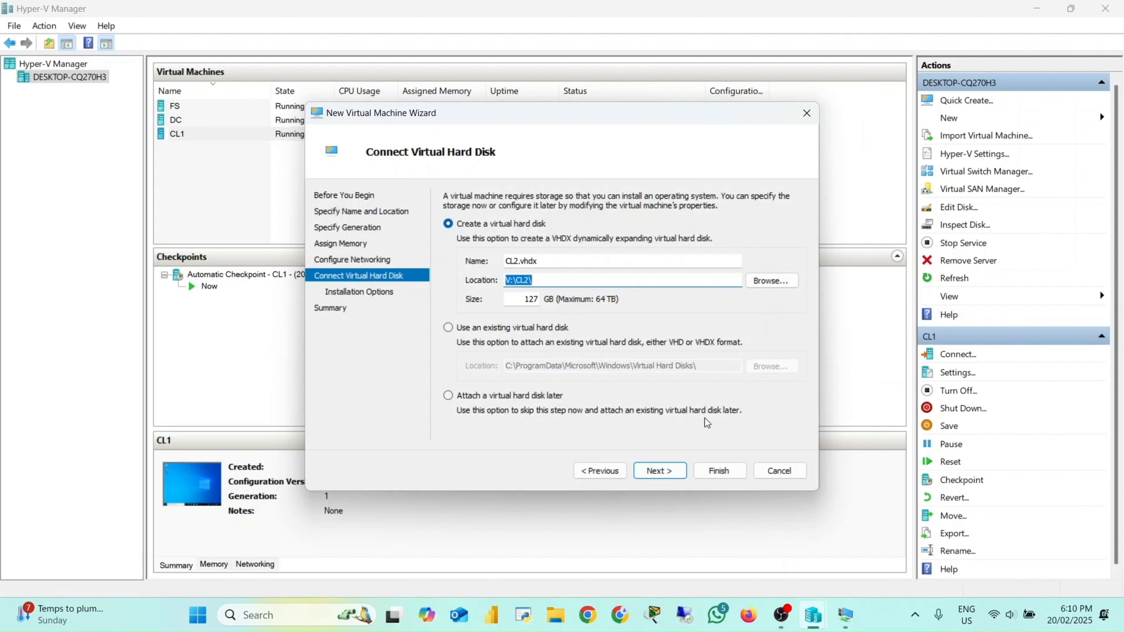
Step: Set the virtual hard disk size to 140 GB and continue
{"action": "left_click", "coordinate": [526, 300]}
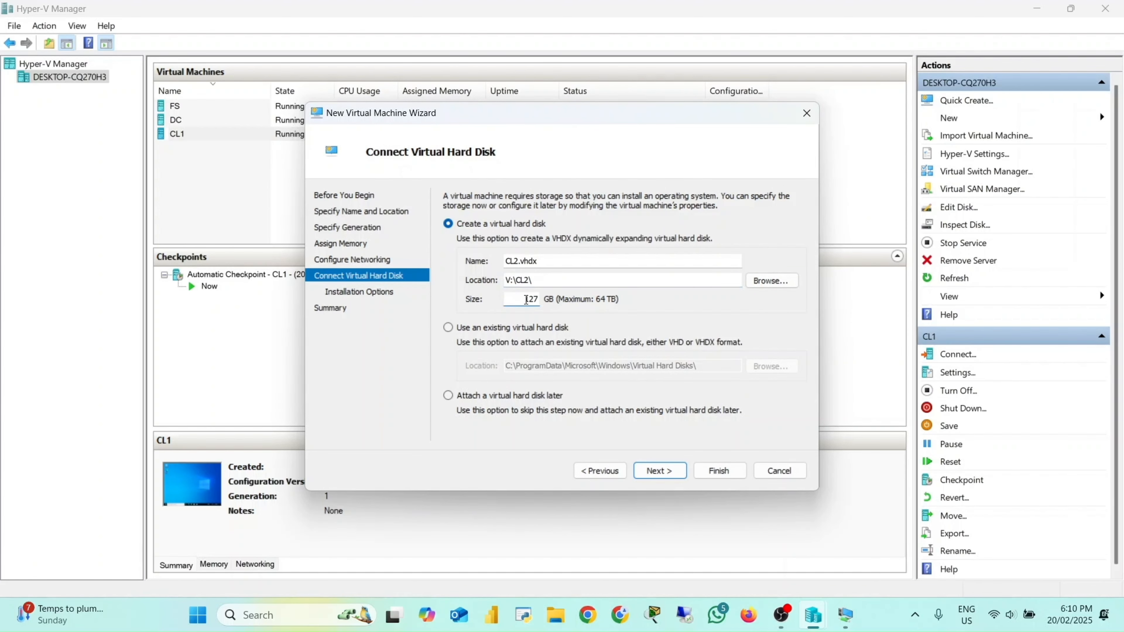
{"action": "double_click", "coordinate": [526, 300]}
{"action": "type", "text": "140"}
{"action": "left_click", "coordinate": [653, 475]}
Step: Install the operating system from the Windows.iso image on the Desktop and finish the wizard
{"action": "left_click", "coordinate": [450, 246]}
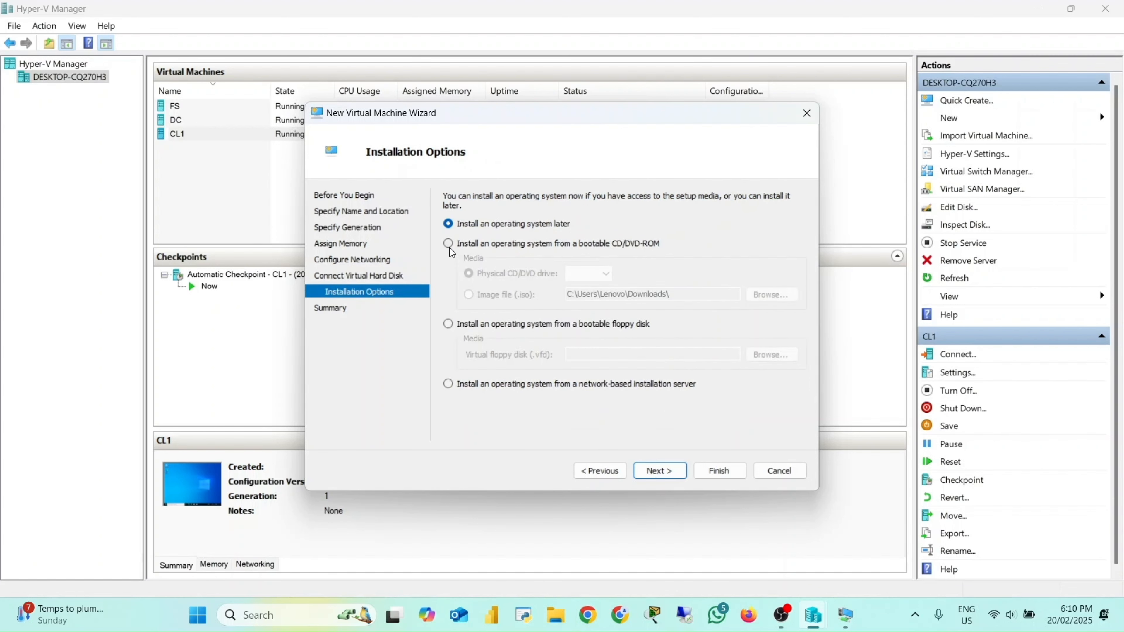
{"action": "left_click", "coordinate": [468, 294]}
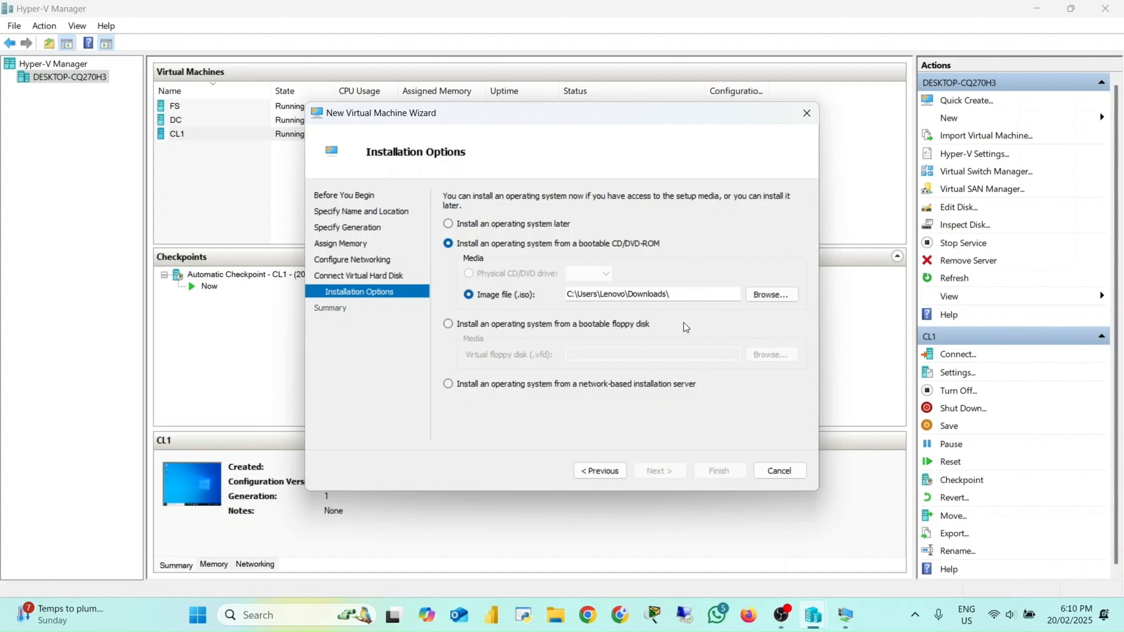
{"action": "left_click", "coordinate": [778, 296]}
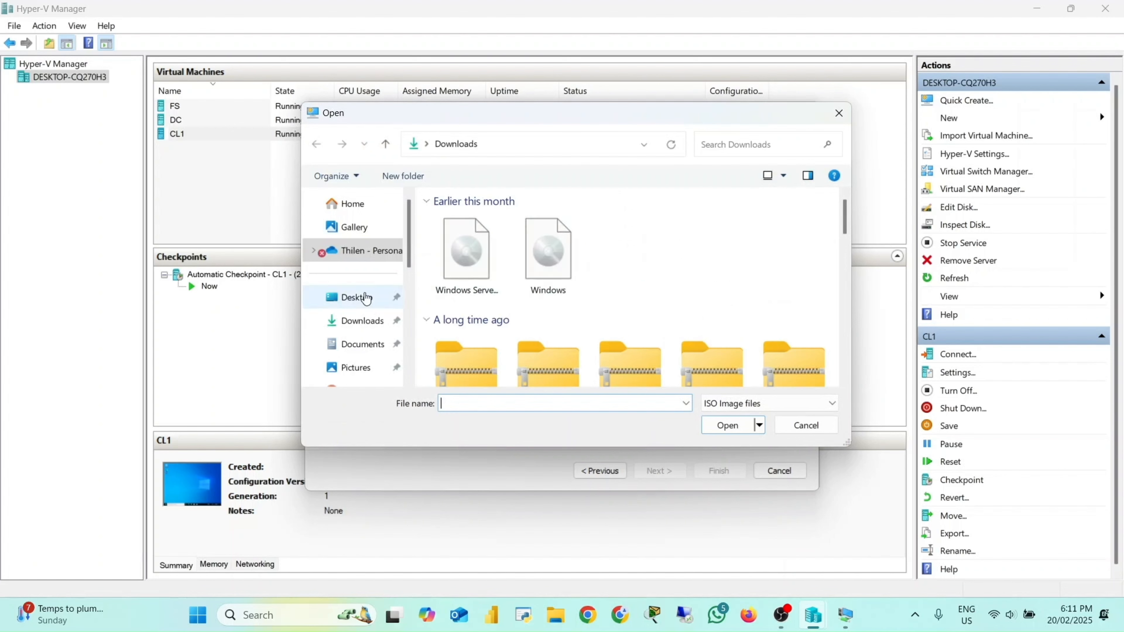
{"action": "left_click", "coordinate": [366, 297]}
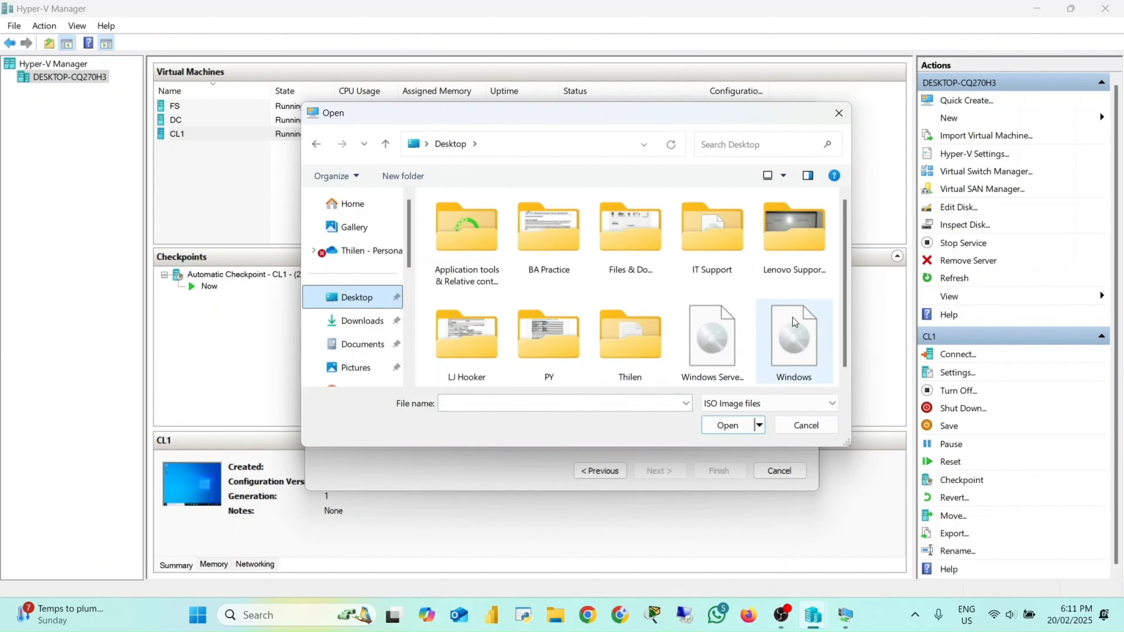
{"action": "double_click", "coordinate": [798, 320]}
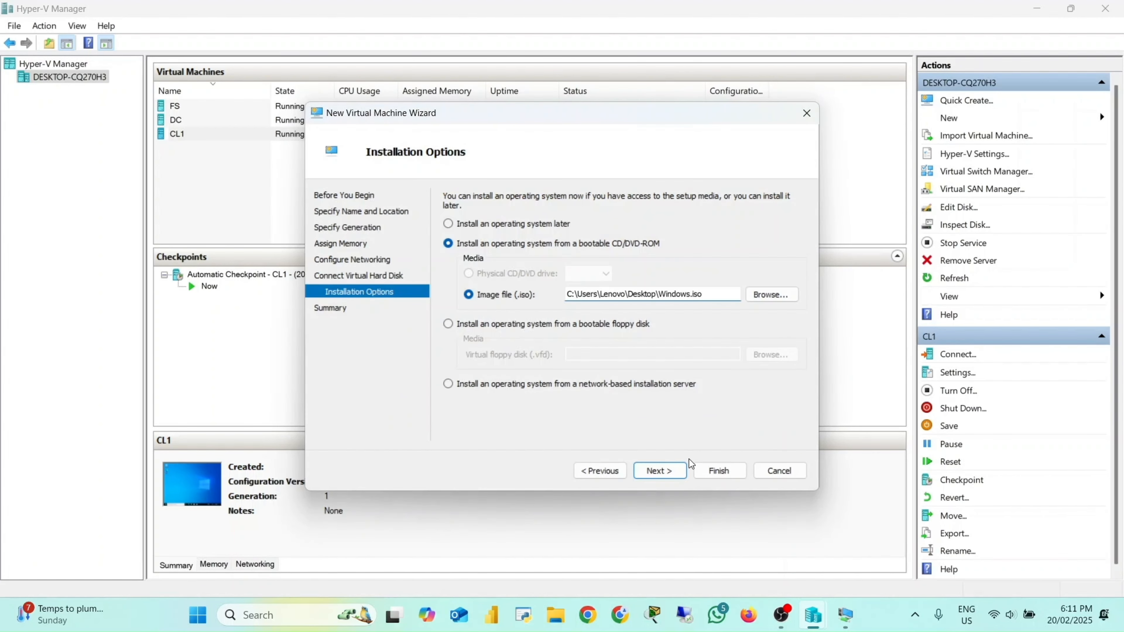
{"action": "left_click", "coordinate": [669, 469]}
{"action": "left_click", "coordinate": [722, 470]}
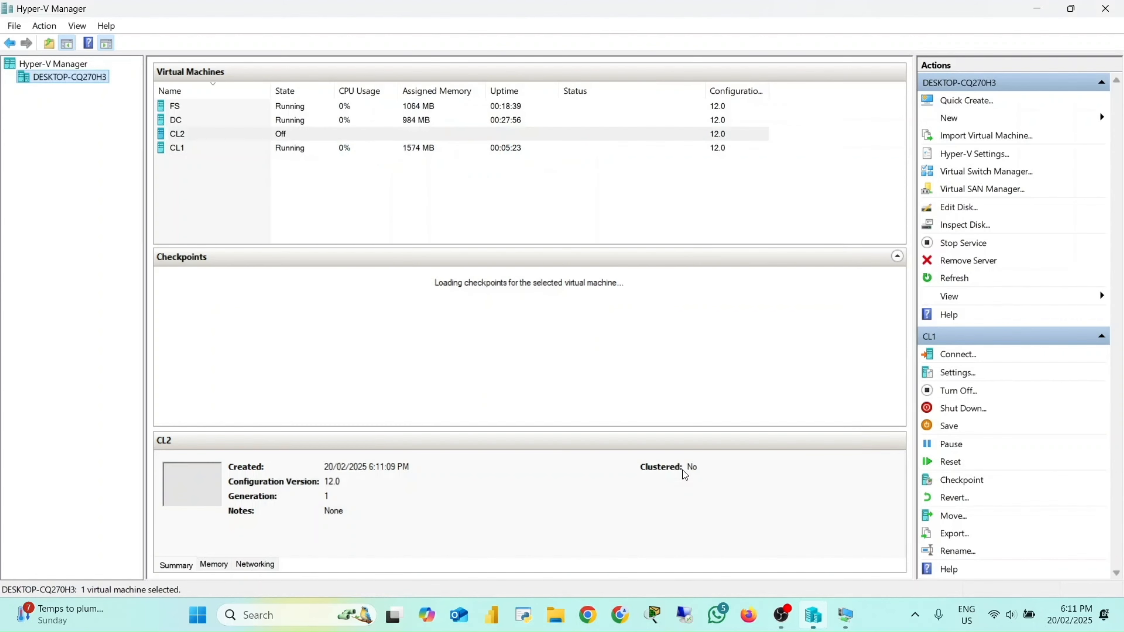
Step: Connect to the CL2 virtual machine, start it and maximize its connection window
{"action": "left_click", "coordinate": [224, 138]}
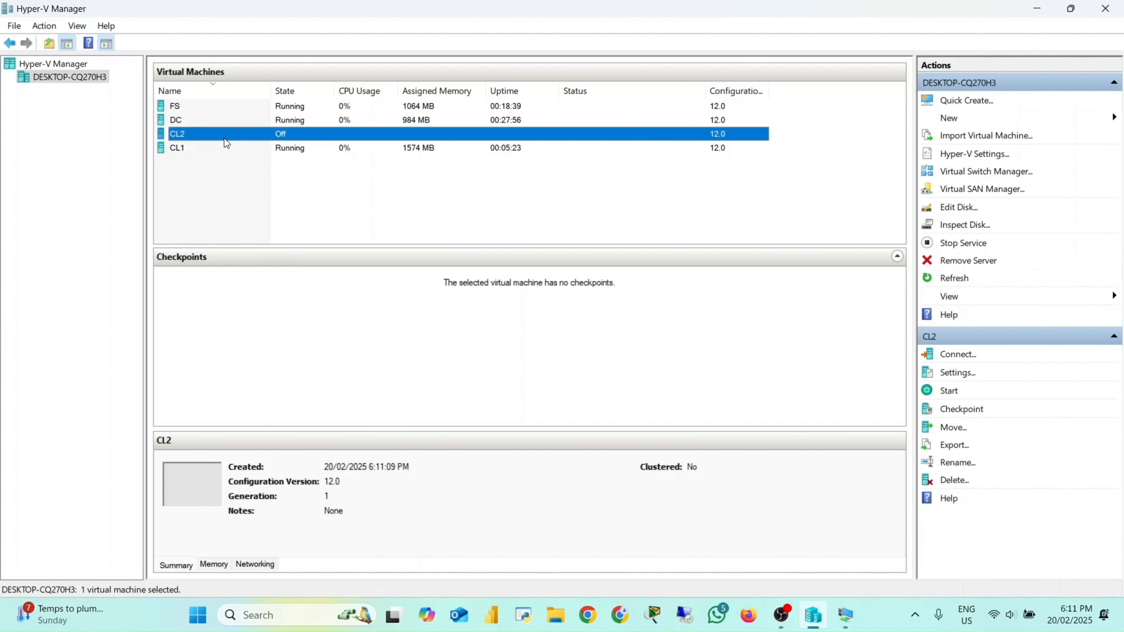
{"action": "double_click", "coordinate": [226, 140]}
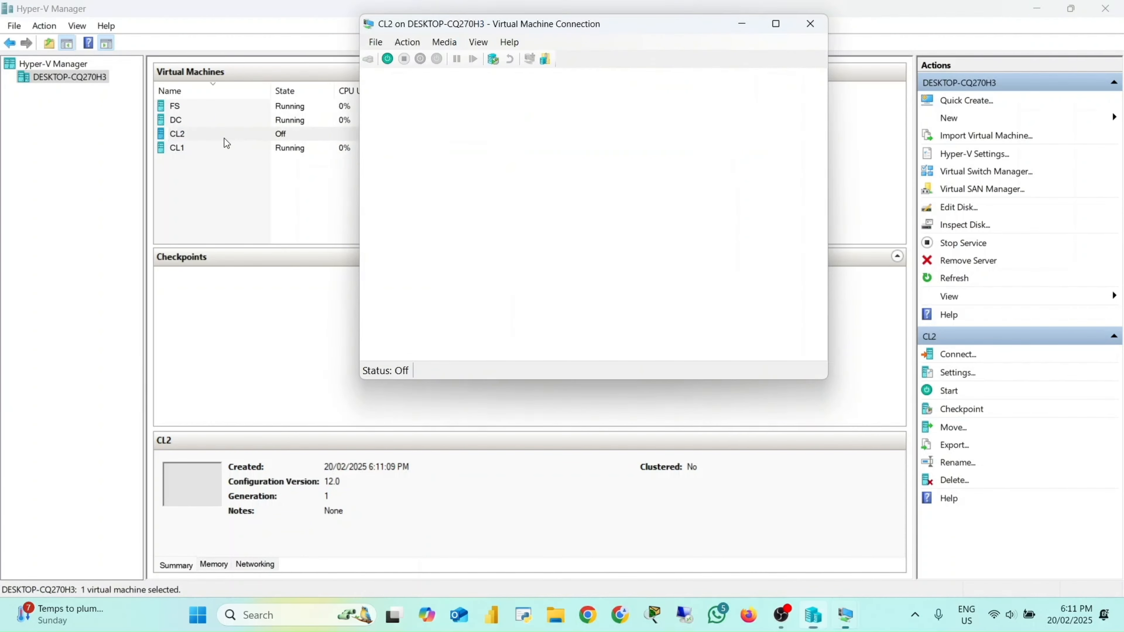
{"action": "left_click", "coordinate": [613, 233]}
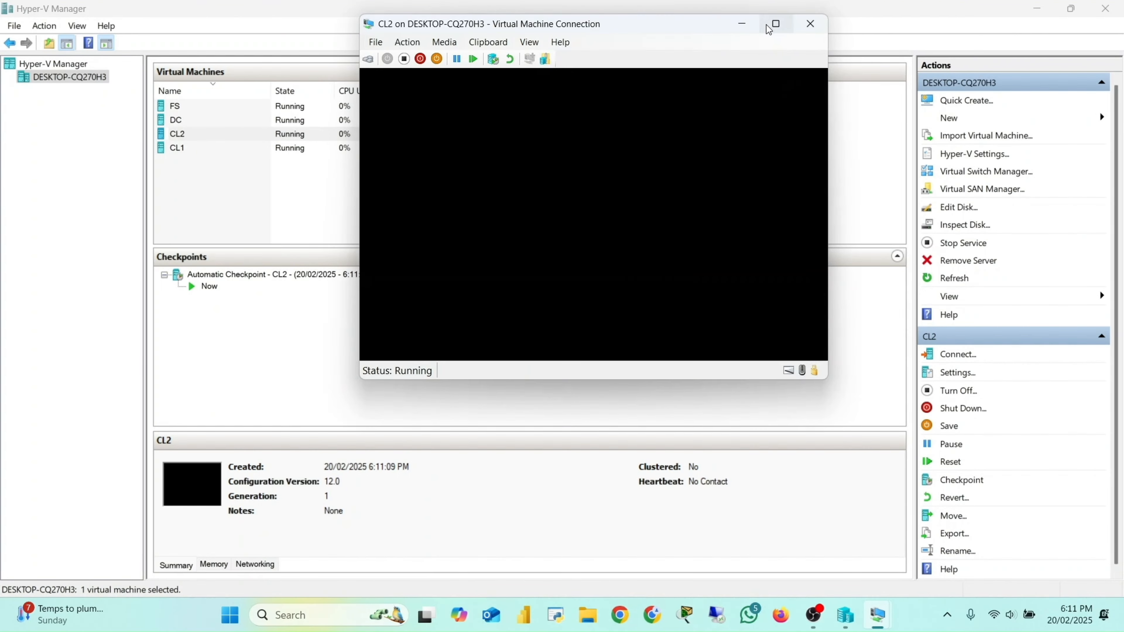
{"action": "left_click", "coordinate": [775, 23]}
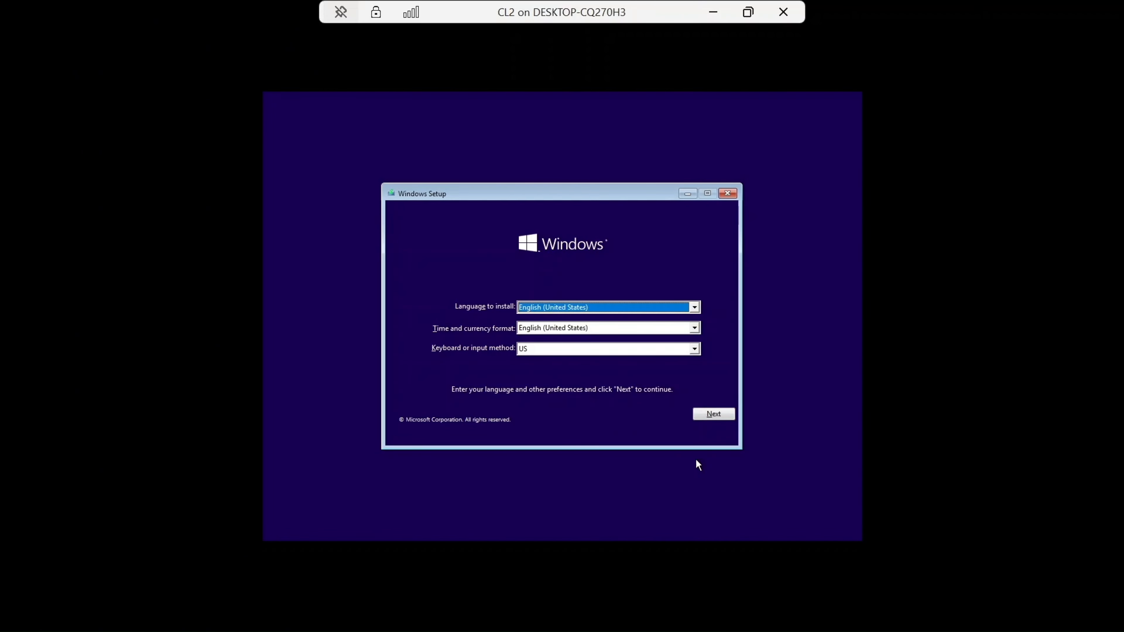
Step: Start Windows Setup with the default language settings and proceed without a product key
{"action": "left_click", "coordinate": [715, 413]}
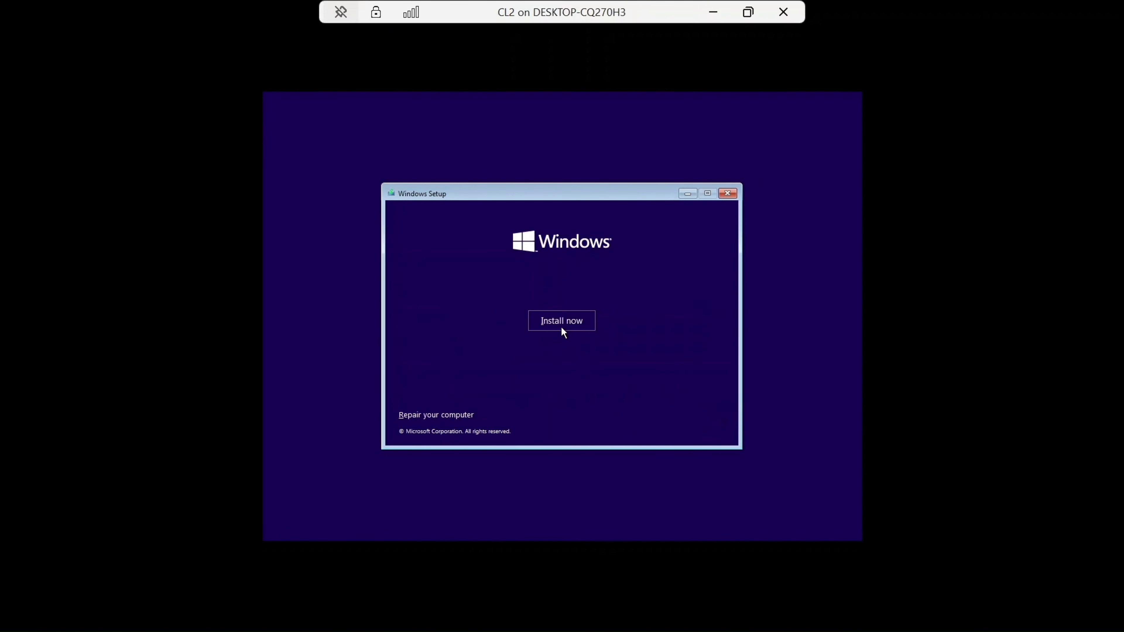
{"action": "left_click", "coordinate": [561, 326]}
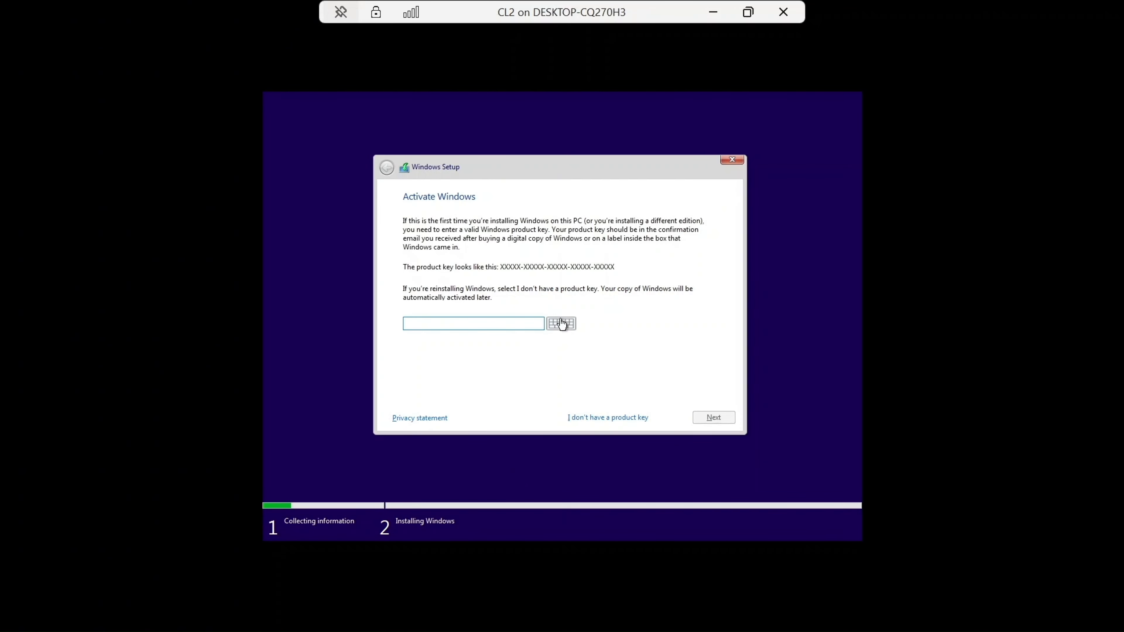
{"action": "left_click", "coordinate": [618, 417]}
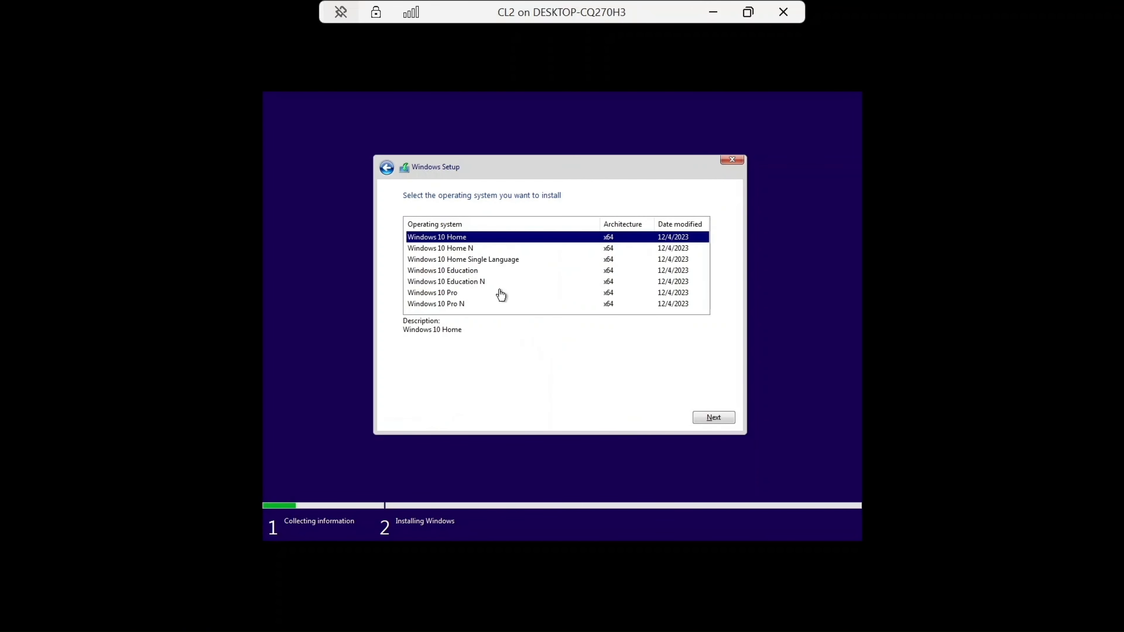
Step: Select Windows 10 Education and accept the license terms
{"action": "left_click", "coordinate": [475, 271]}
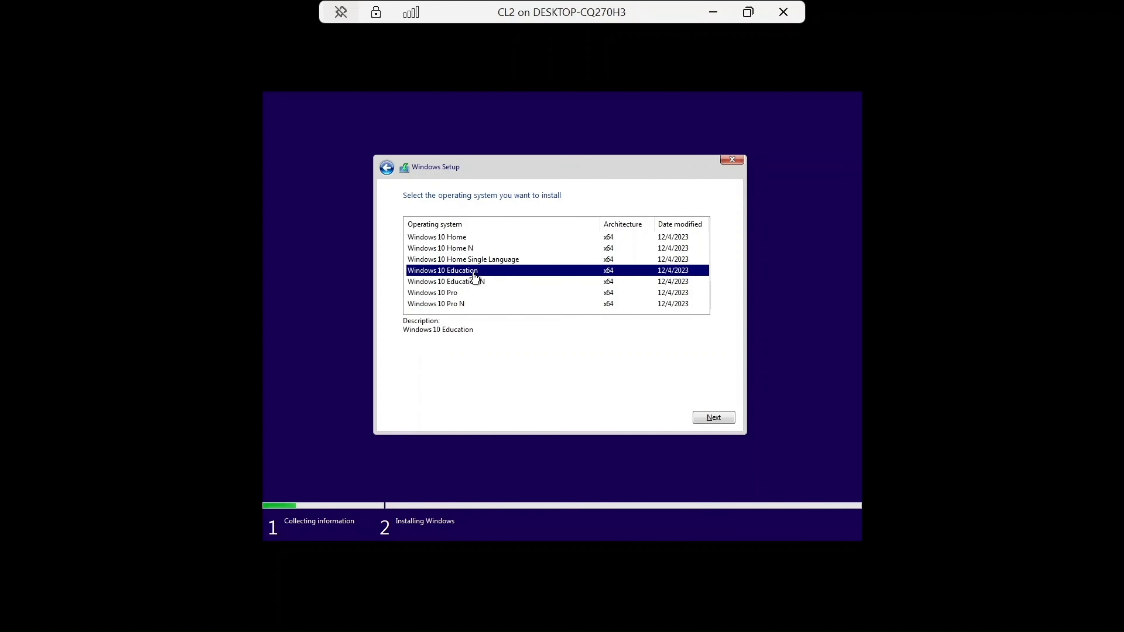
{"action": "left_click", "coordinate": [716, 421]}
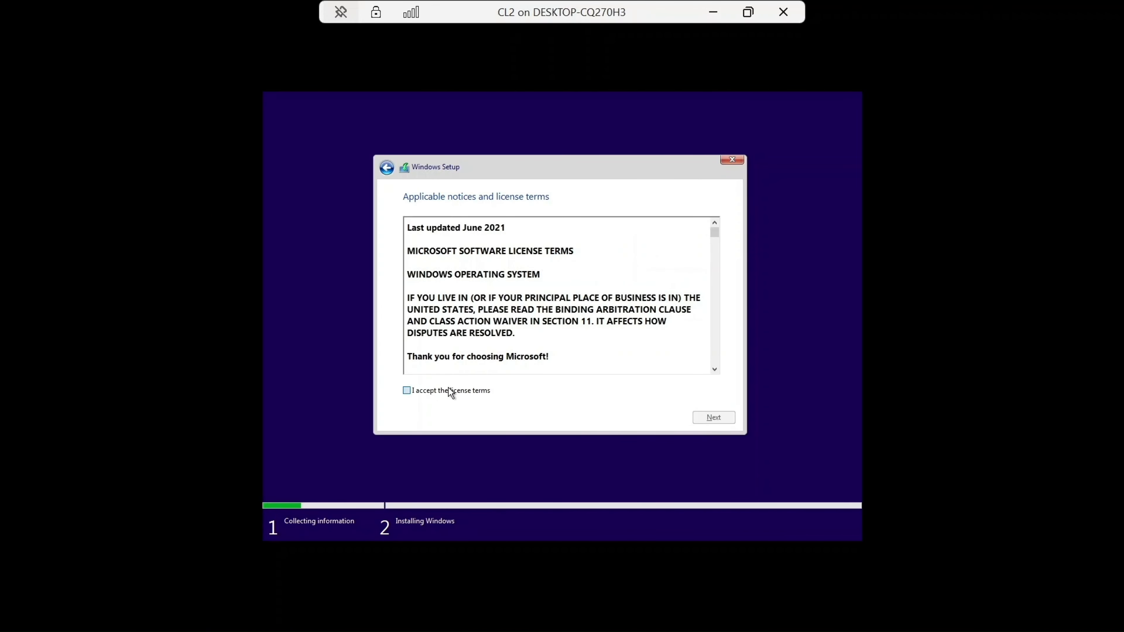
{"action": "left_click", "coordinate": [450, 392]}
{"action": "left_click", "coordinate": [717, 417]}
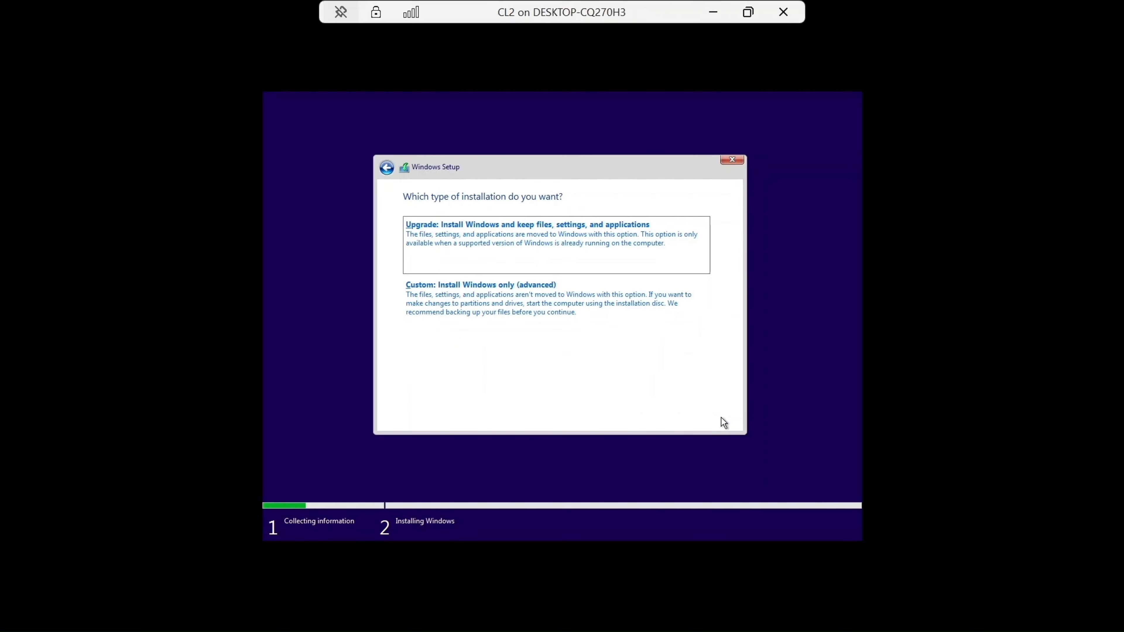
Step: Choose a custom installation onto Drive 0 unallocated space
{"action": "left_click", "coordinate": [451, 303]}
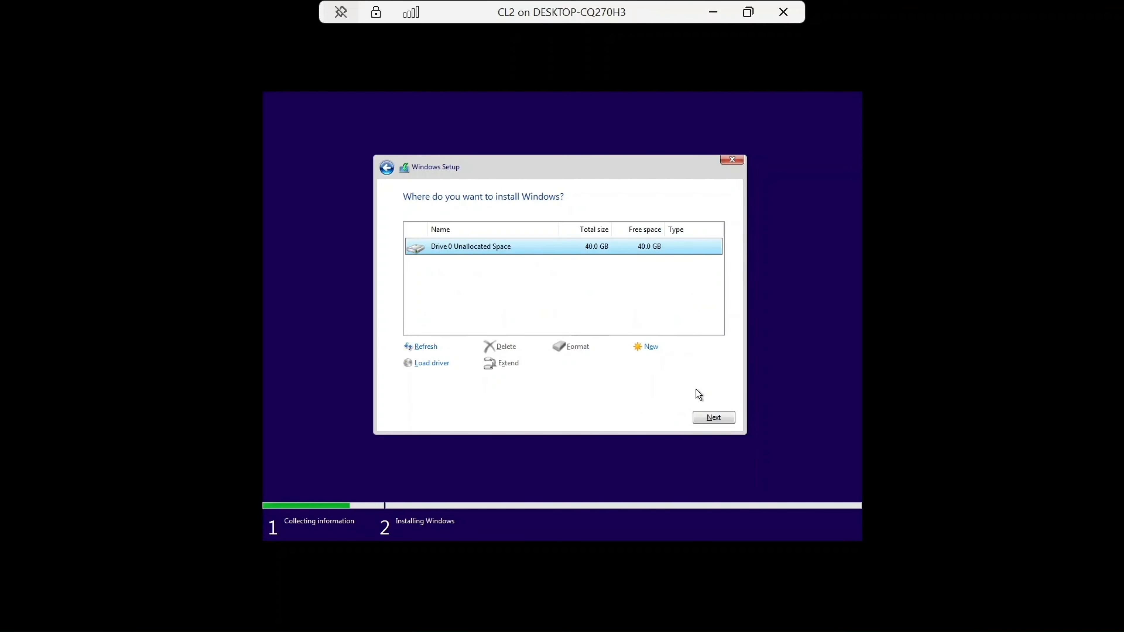
{"action": "left_click", "coordinate": [713, 417]}
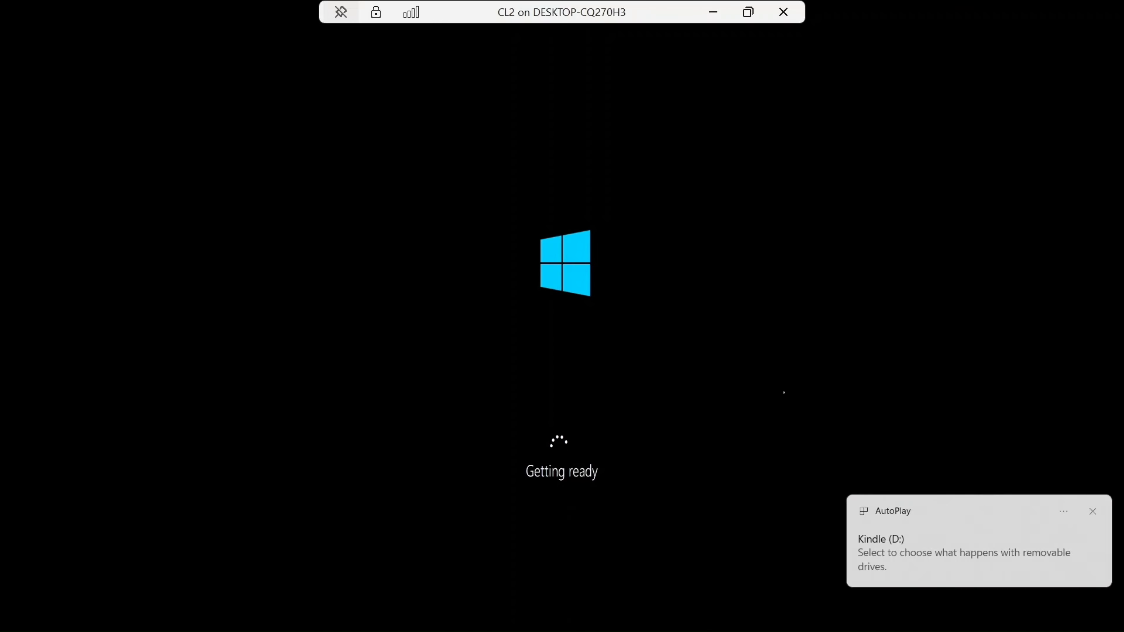
Step: Confirm the United States region and US keyboard layout, skipping a second keyboard layout
{"action": "left_click", "coordinate": [1093, 512]}
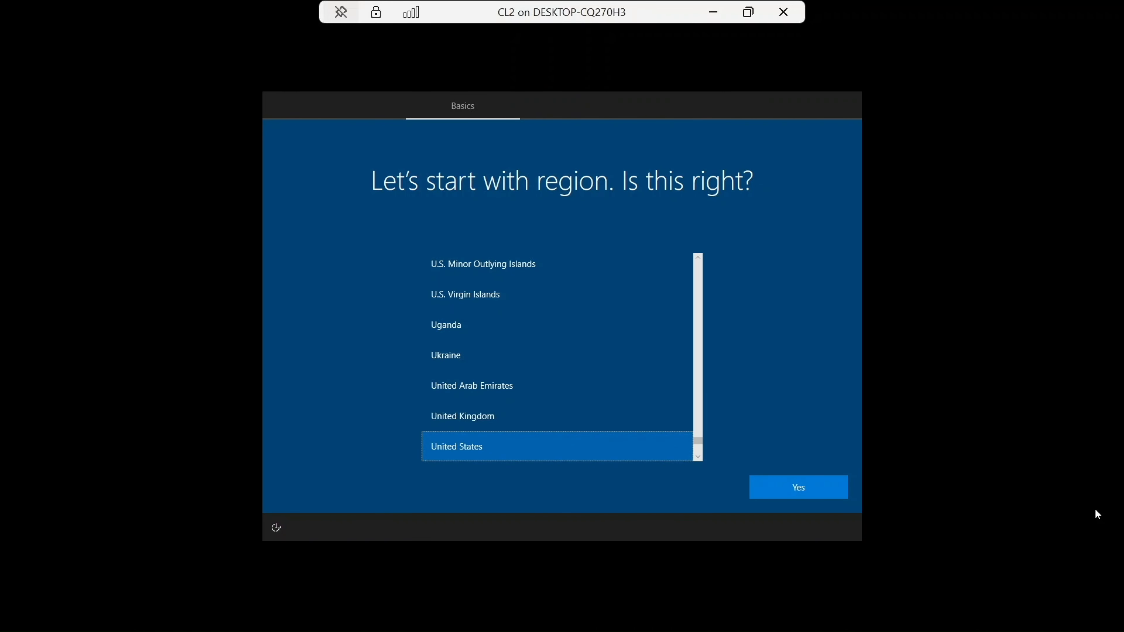
{"action": "left_click", "coordinate": [815, 495]}
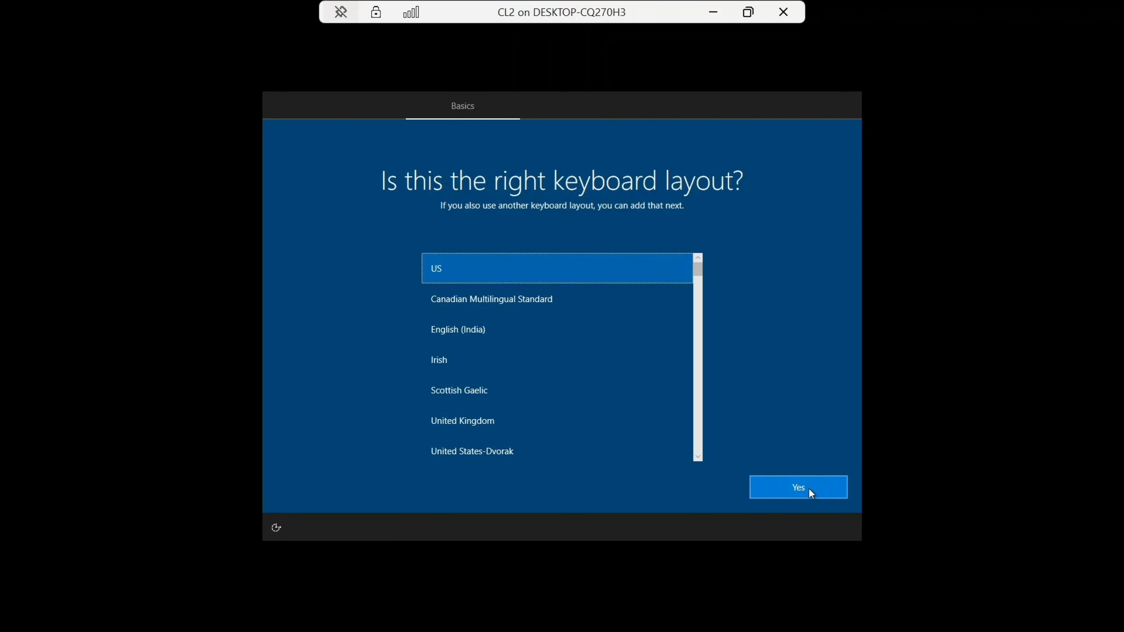
{"action": "left_click", "coordinate": [808, 489]}
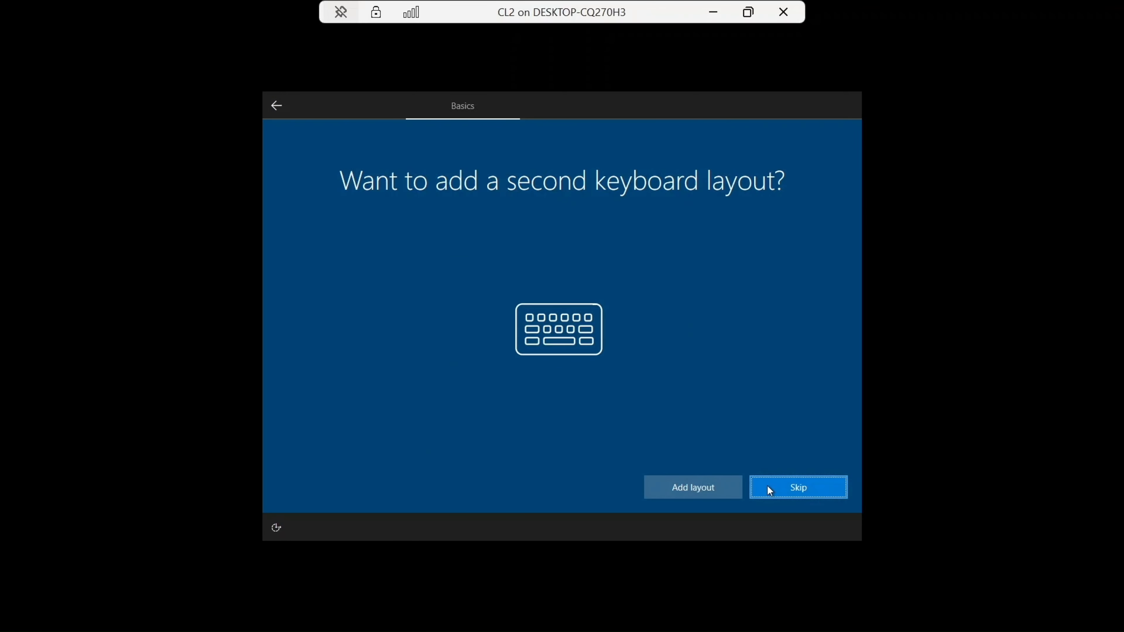
{"action": "left_click", "coordinate": [767, 486]}
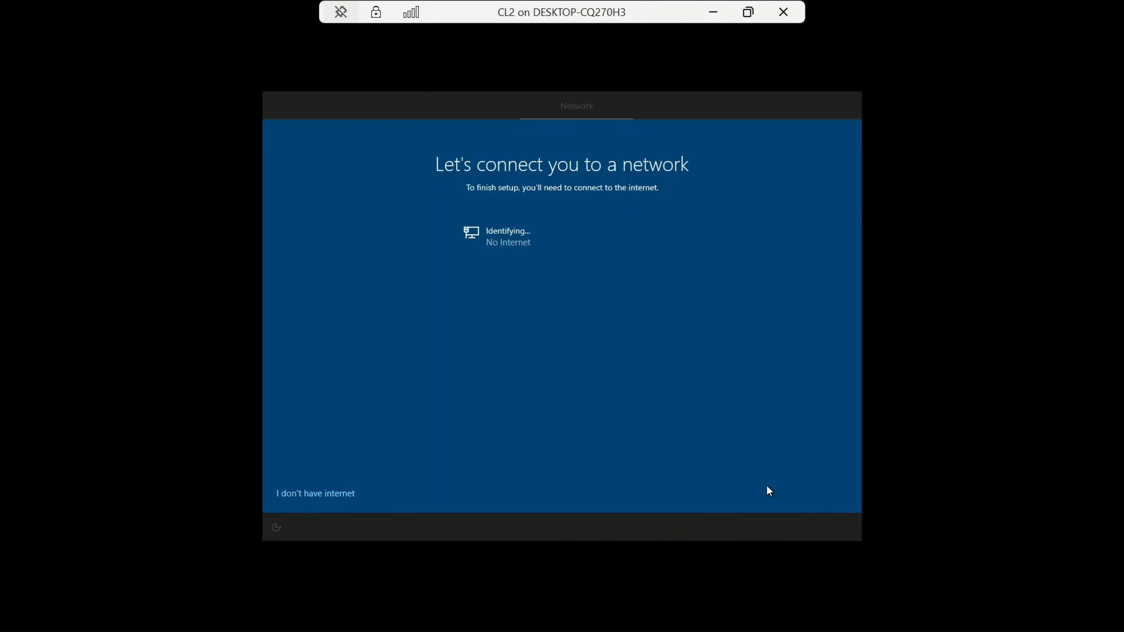
Step: Continue without internet using limited setup and name the local account CL2
{"action": "left_click", "coordinate": [308, 494]}
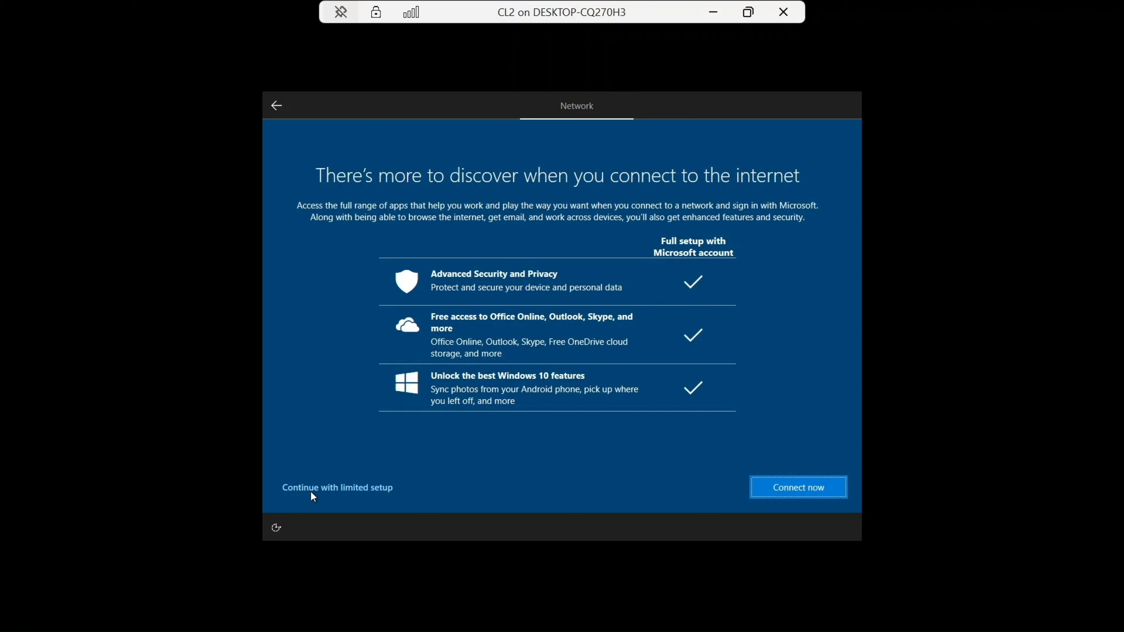
{"action": "left_click", "coordinate": [317, 488]}
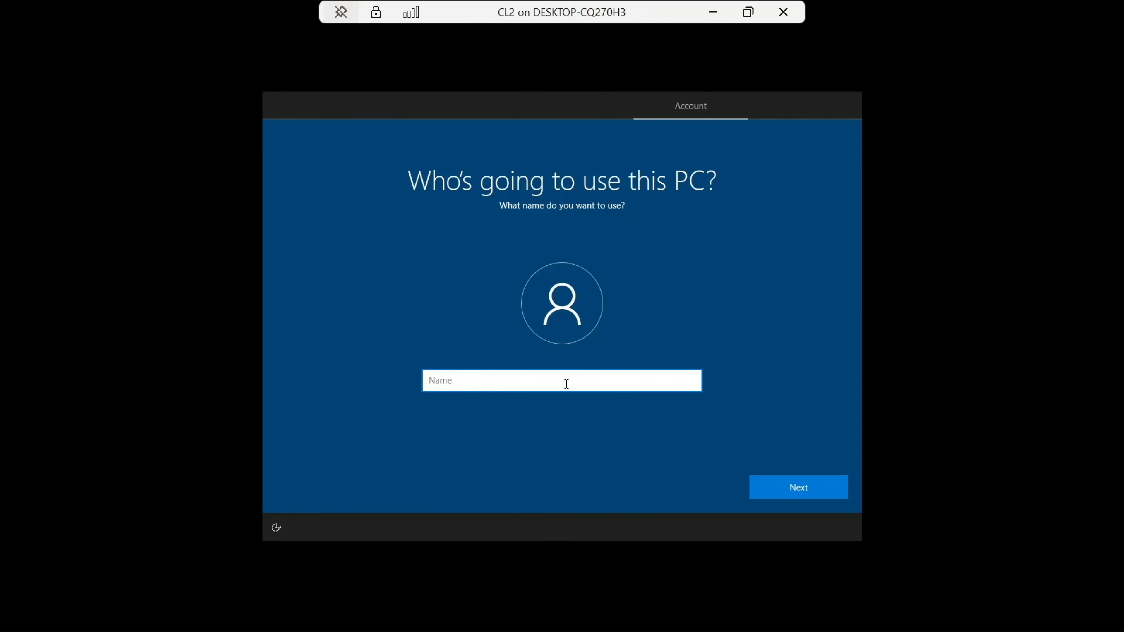
{"action": "key", "text": "Caps_Lock"}
{"action": "type", "text": "CL2"}
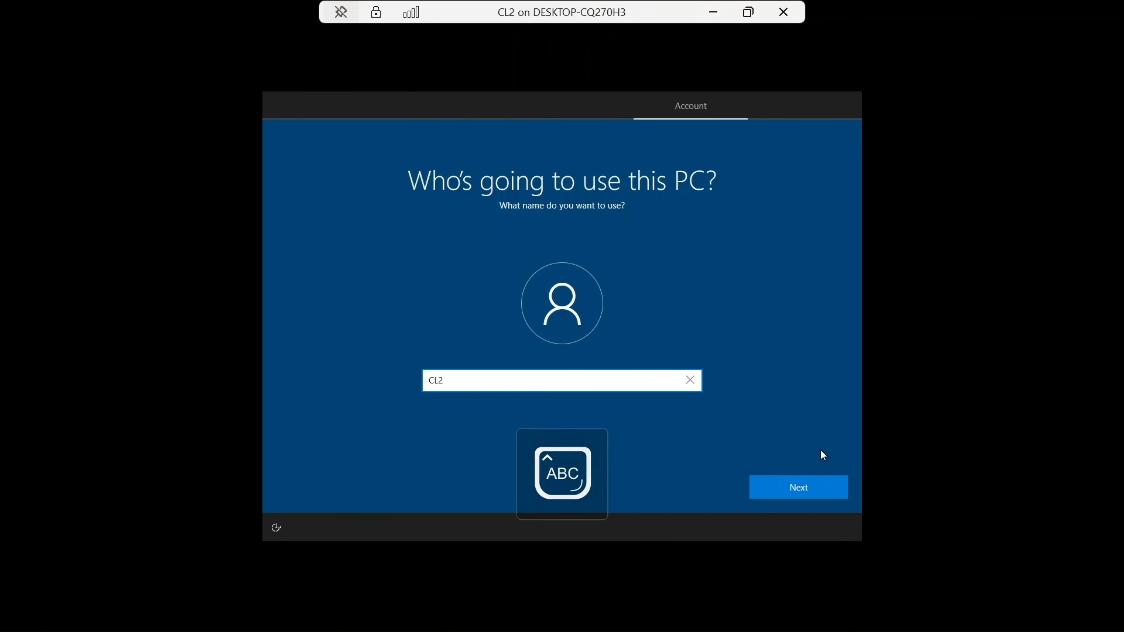
{"action": "left_click", "coordinate": [818, 485]}
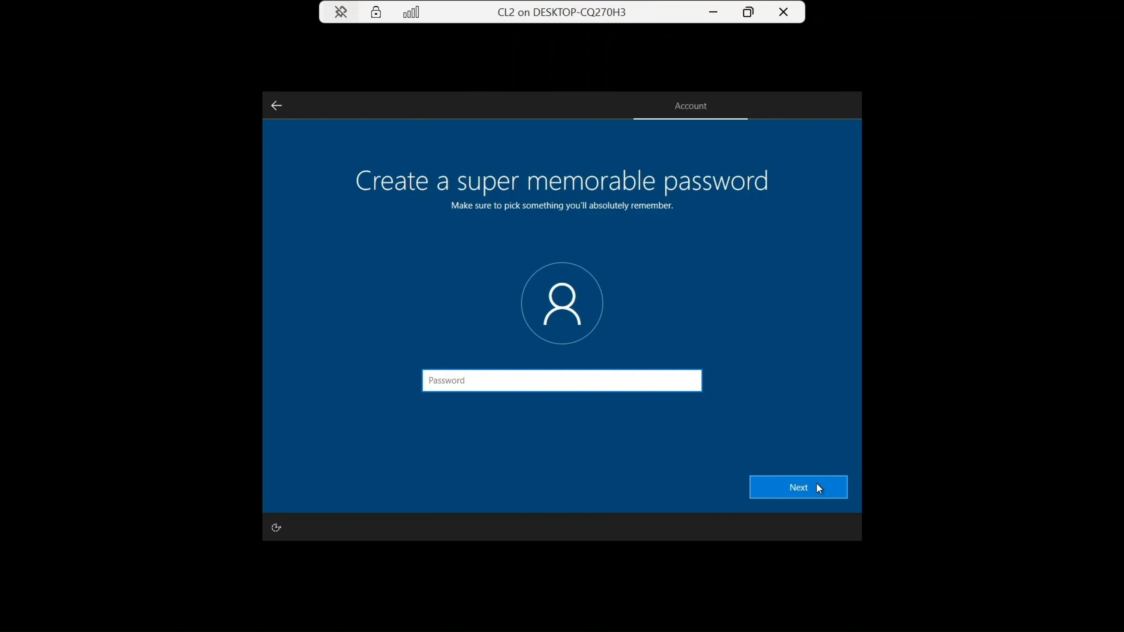
Step: Enter the local account password and continue
{"action": "type", "text": "•"}
{"action": "key", "text": "Caps_Lock"}
{"action": "type", "text": "••••"}
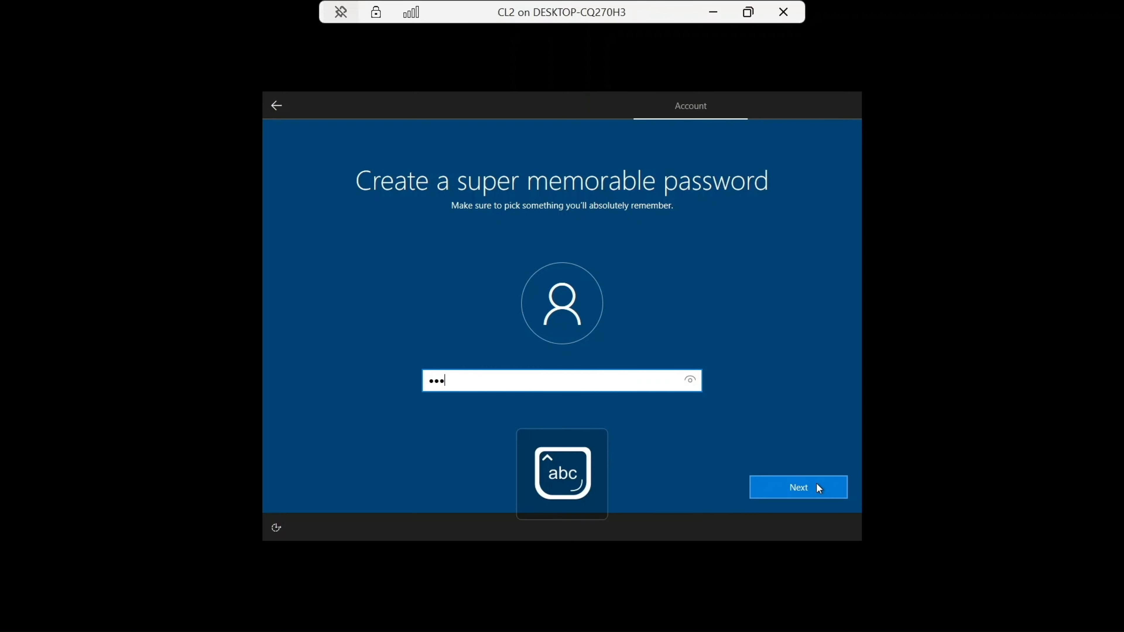
{"action": "type", "text": "•"}
{"action": "key", "text": "Caps_Lock"}
{"action": "type", "text": "•"}
{"action": "key", "text": "Caps_Lock"}
{"action": "type", "text": "•••••••"}
{"action": "left_click", "coordinate": [811, 484]}
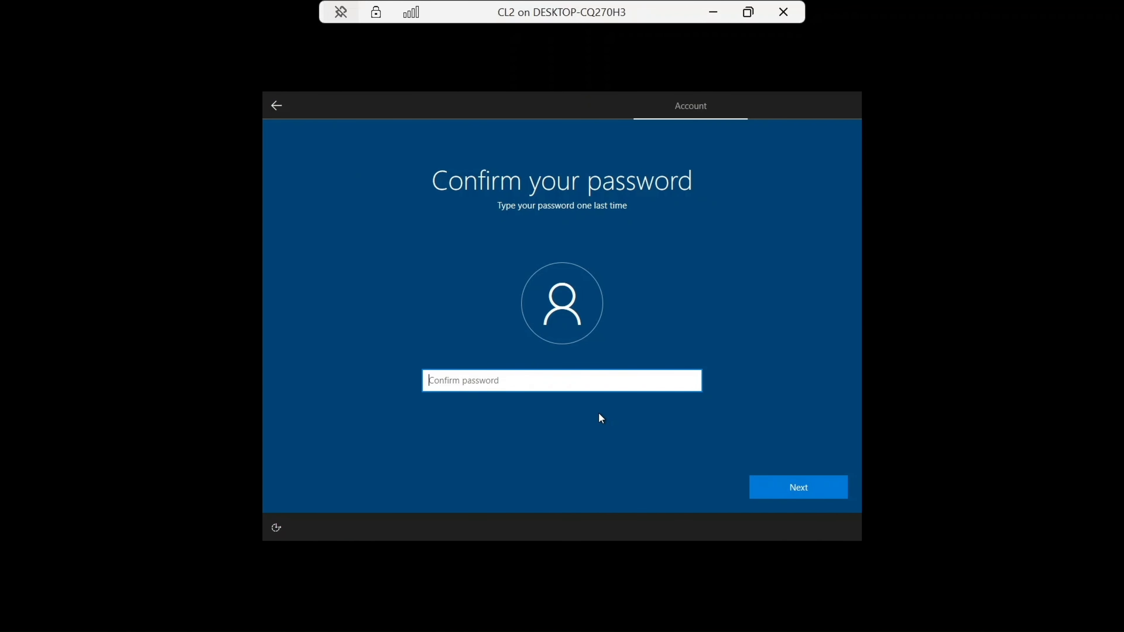
Step: Re-enter the account password to confirm it and continue
{"action": "key", "text": "Caps_Lock"}
{"action": "type", "text": "•"}
{"action": "key", "text": "Caps_Lock"}
{"action": "type", "text": "•••••"}
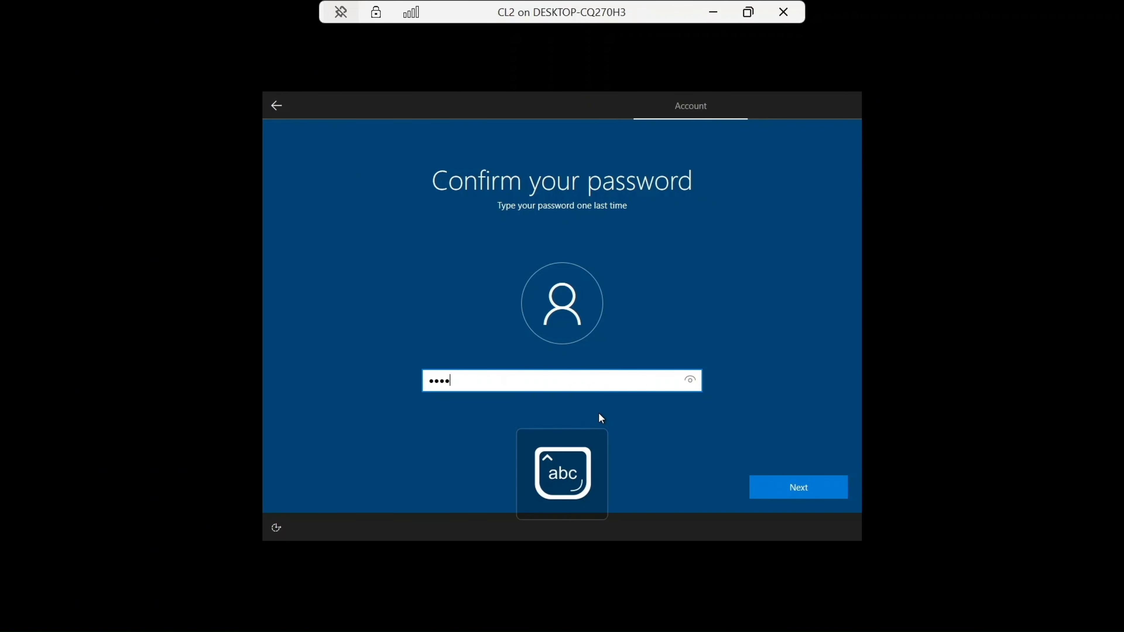
{"action": "key", "text": "Caps_Lock"}
{"action": "type", "text": "•"}
{"action": "key", "text": "Caps_Lock"}
{"action": "type", "text": "•••••••"}
{"action": "left_click", "coordinate": [771, 498]}
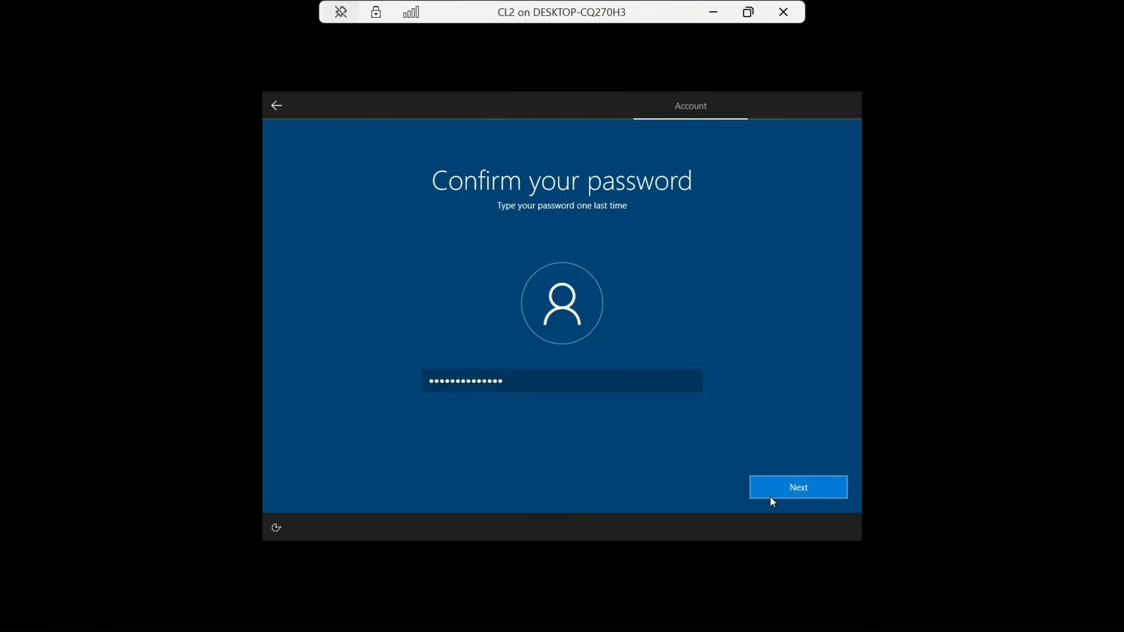
Step: Choose the first security question about the first pet's name, enter an answer, and continue
{"action": "left_click", "coordinate": [628, 392]}
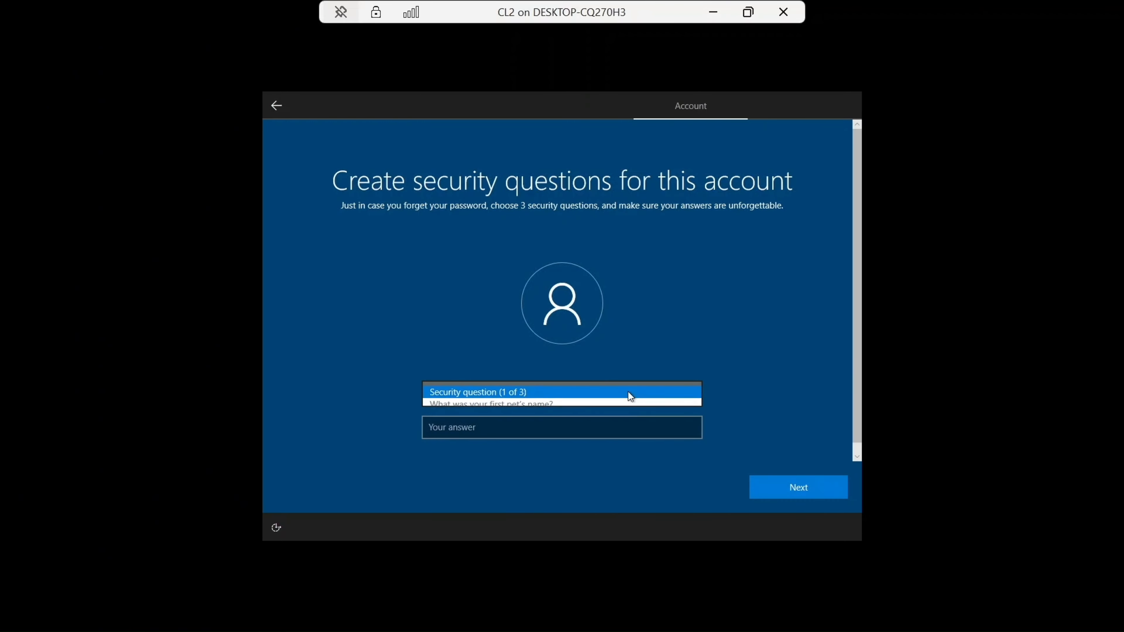
{"action": "left_click", "coordinate": [597, 407]}
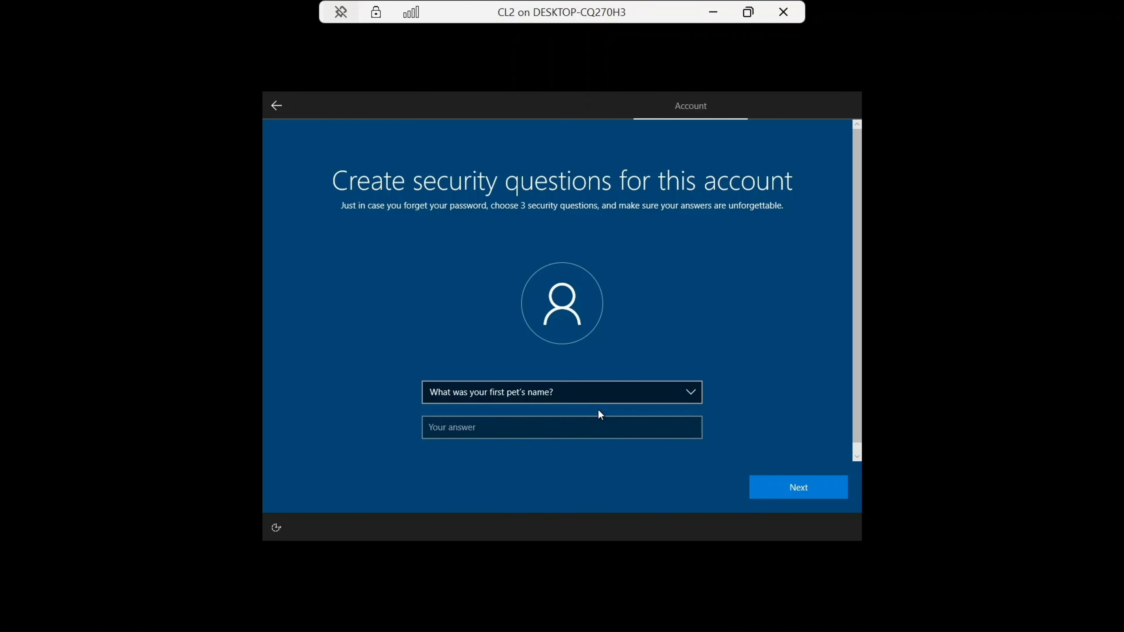
{"action": "left_click", "coordinate": [572, 429]}
{"action": "type", "text": "a"}
{"action": "left_click", "coordinate": [783, 482]}
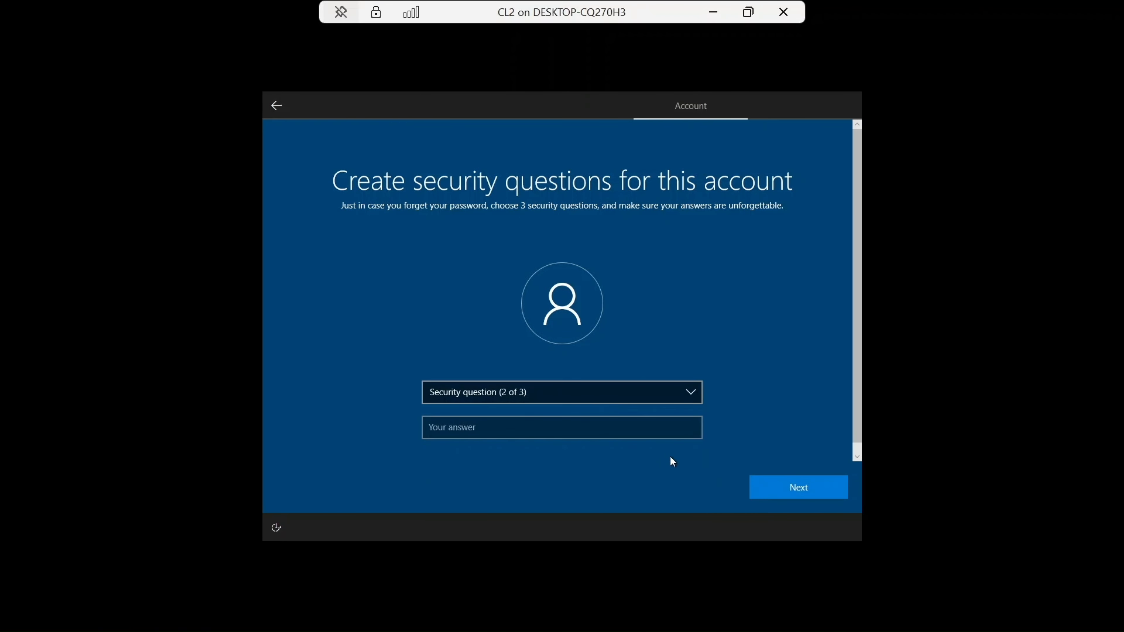
Step: Choose the second security question about the city of birth, enter an answer, and continue
{"action": "left_click", "coordinate": [603, 398]}
{"action": "left_click", "coordinate": [577, 407]}
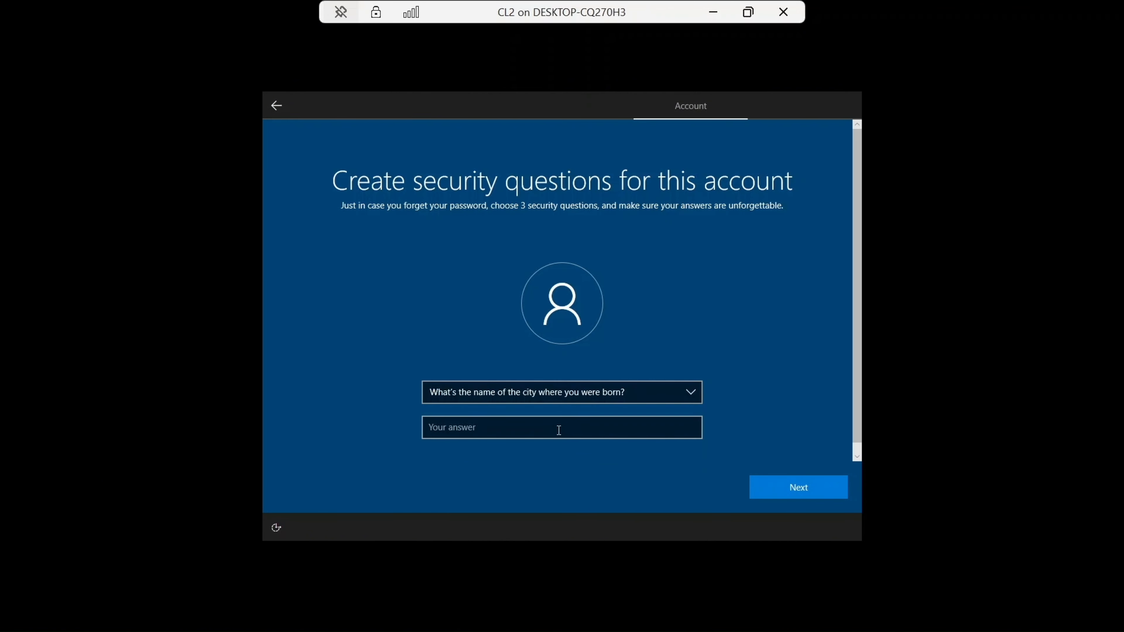
{"action": "left_click", "coordinate": [558, 430]}
{"action": "type", "text": "a"}
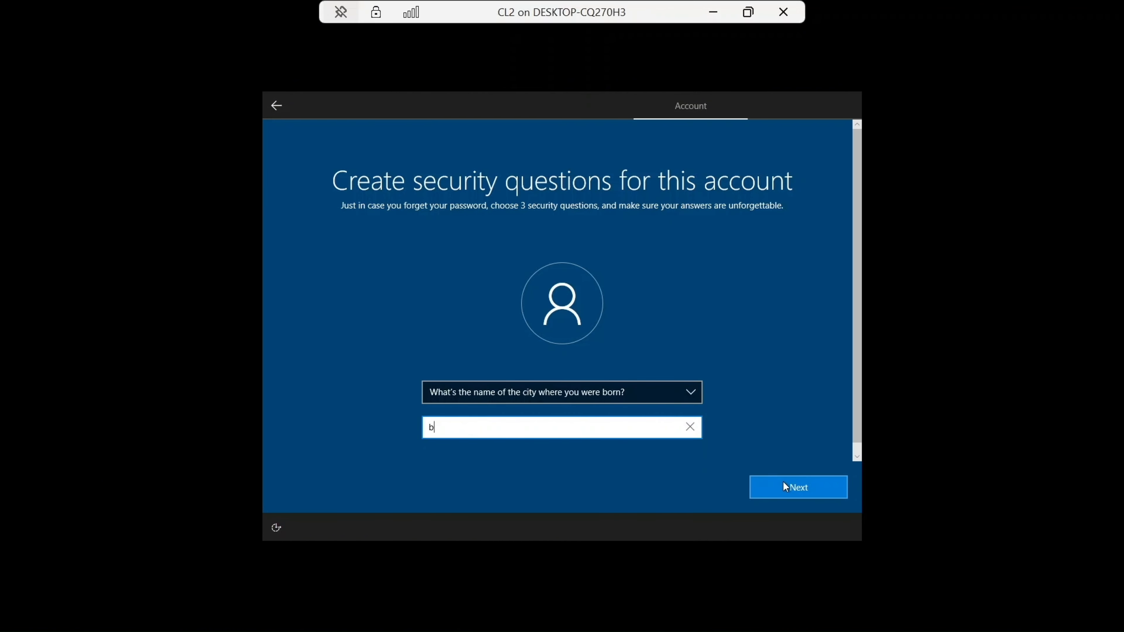
{"action": "left_click", "coordinate": [782, 480]}
Step: Choose the third security question about the childhood nickname, enter an answer, and continue
{"action": "left_click", "coordinate": [559, 397]}
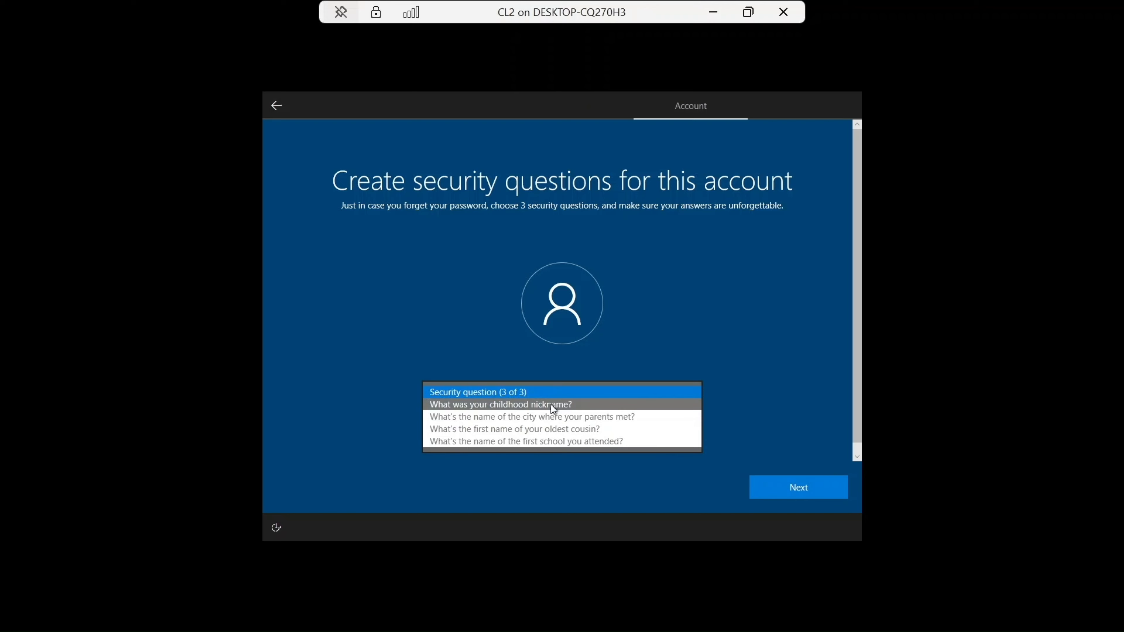
{"action": "left_click", "coordinate": [551, 403]}
{"action": "left_click", "coordinate": [538, 428]}
{"action": "type", "text": "c"}
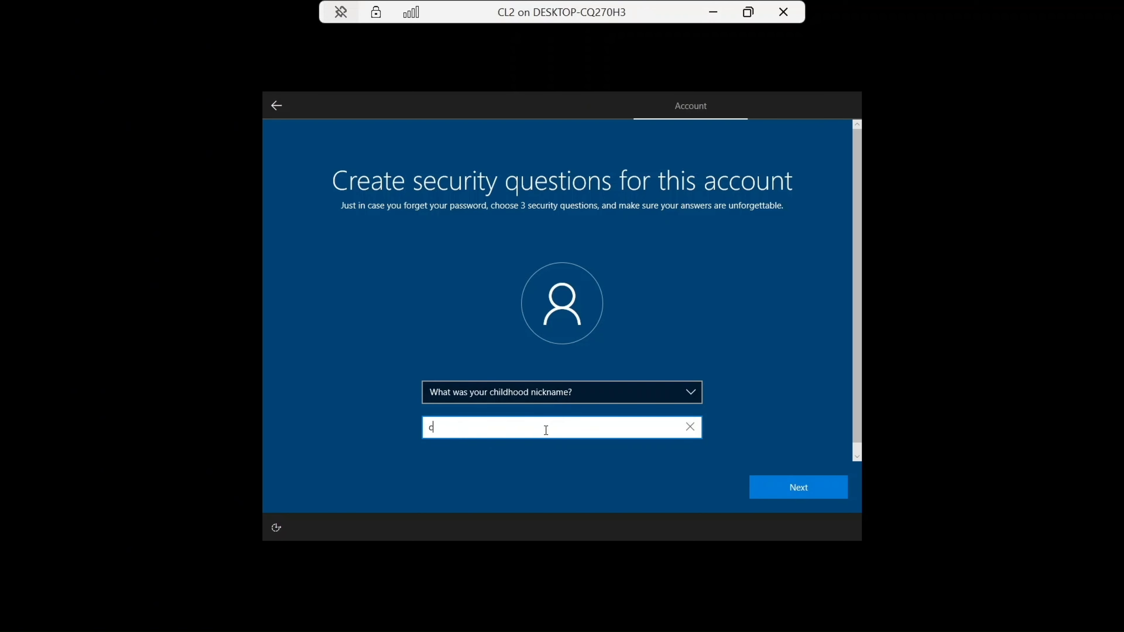
{"action": "left_click", "coordinate": [779, 483]}
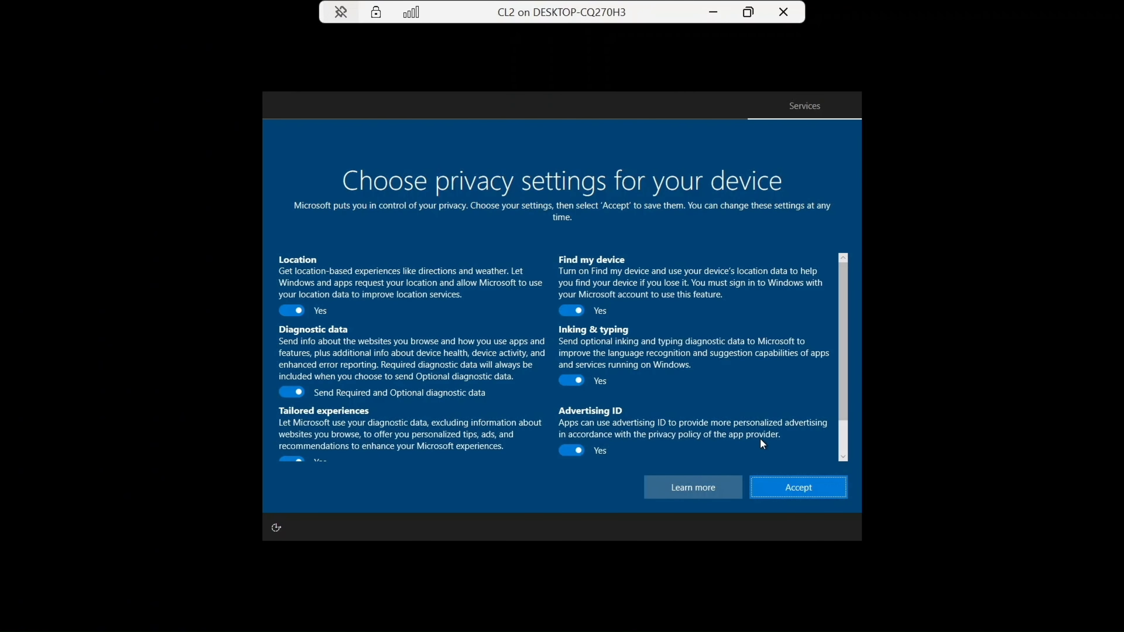
Step: Accept the default privacy settings and skip the Cortana setup for now
{"action": "left_click", "coordinate": [782, 487]}
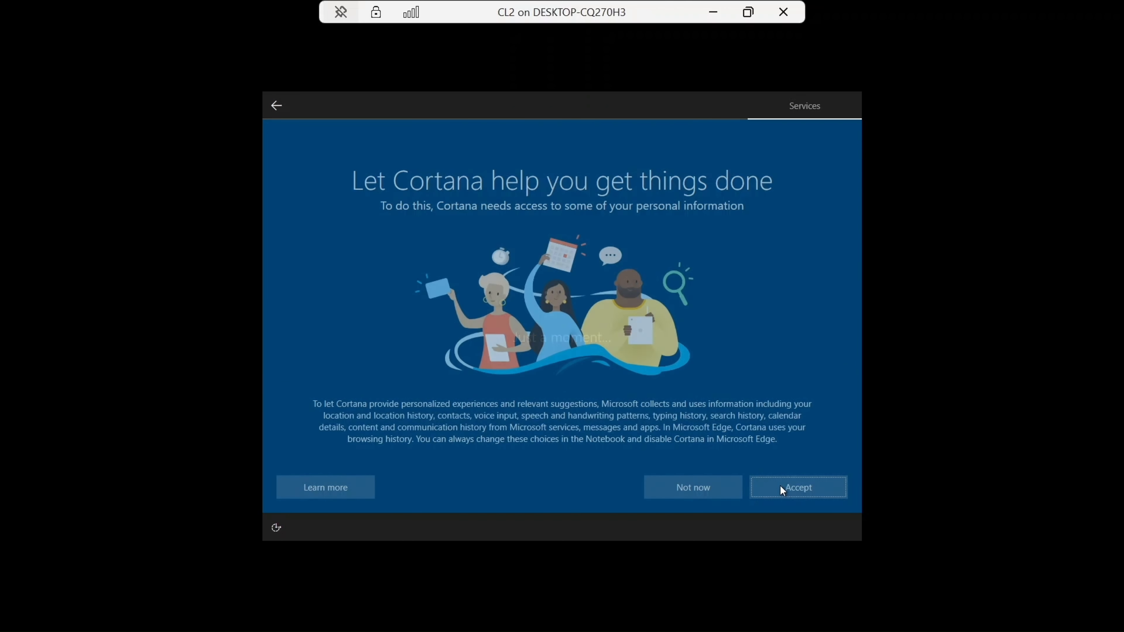
{"action": "left_click", "coordinate": [702, 489]}
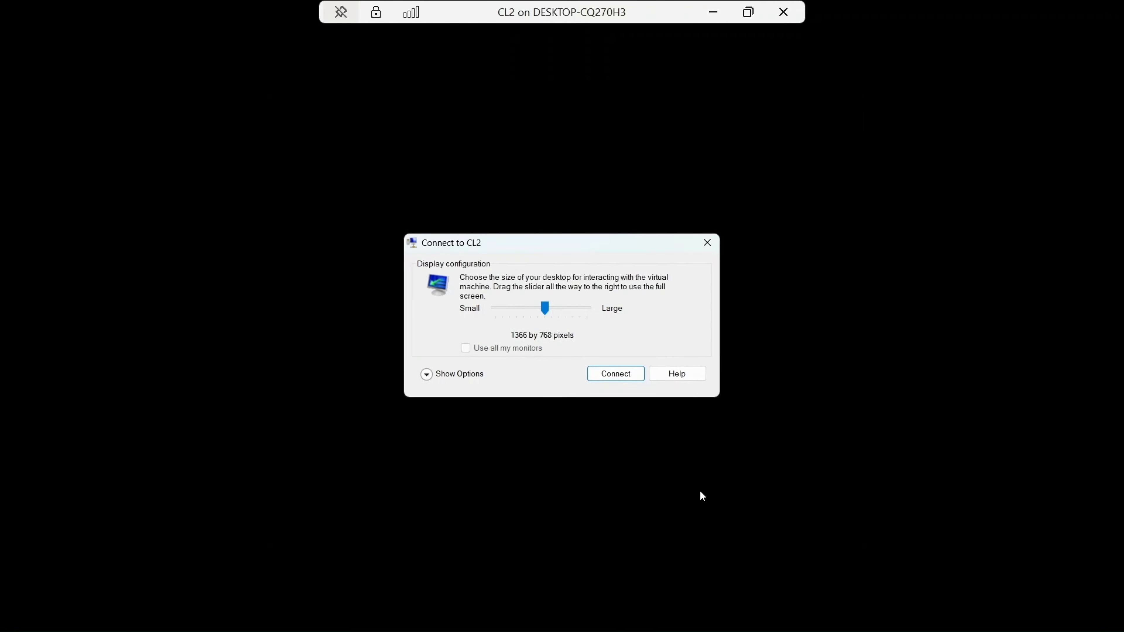
Step: Close the display configuration dialog, dismiss the Edge prompt, and minimize the CL2 connection window
{"action": "left_click", "coordinate": [707, 243]}
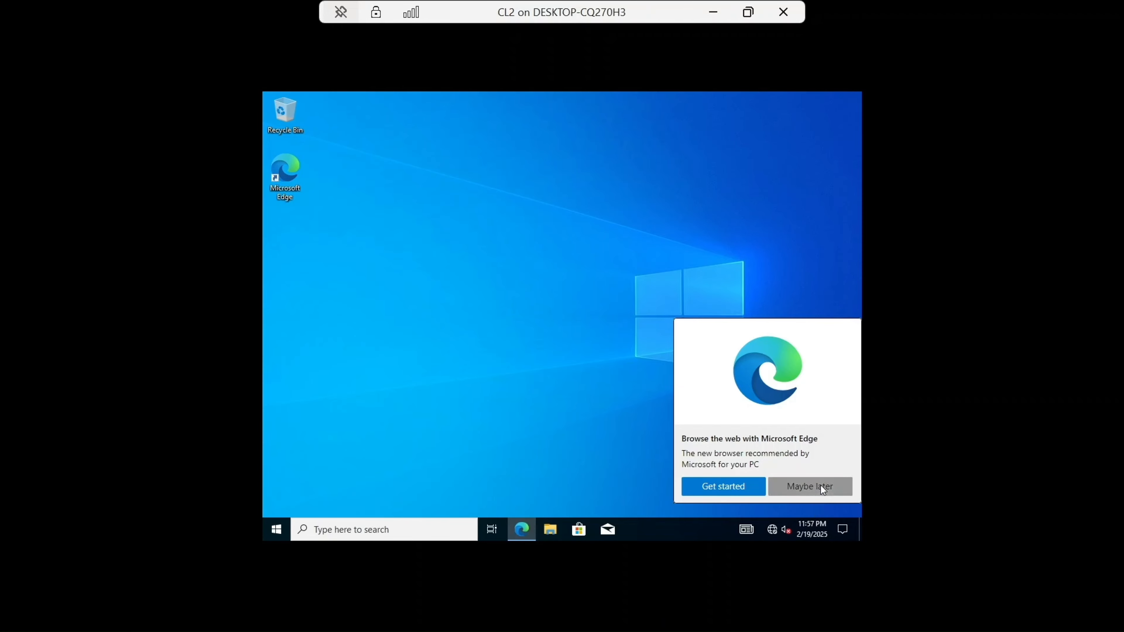
{"action": "left_click", "coordinate": [821, 486]}
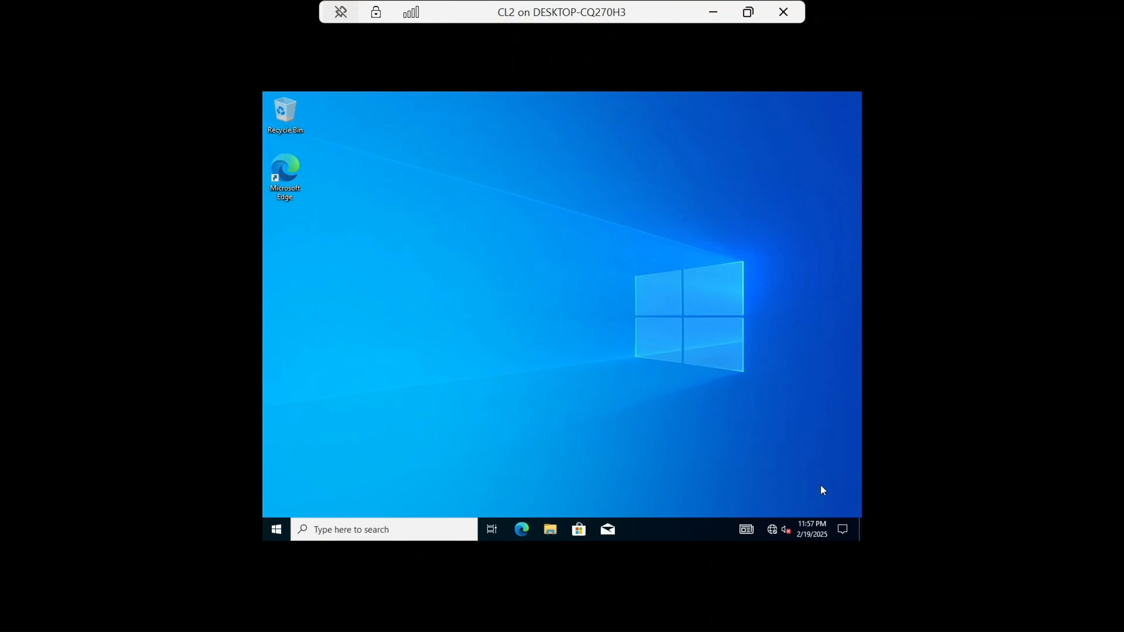
{"action": "left_click", "coordinate": [713, 12]}
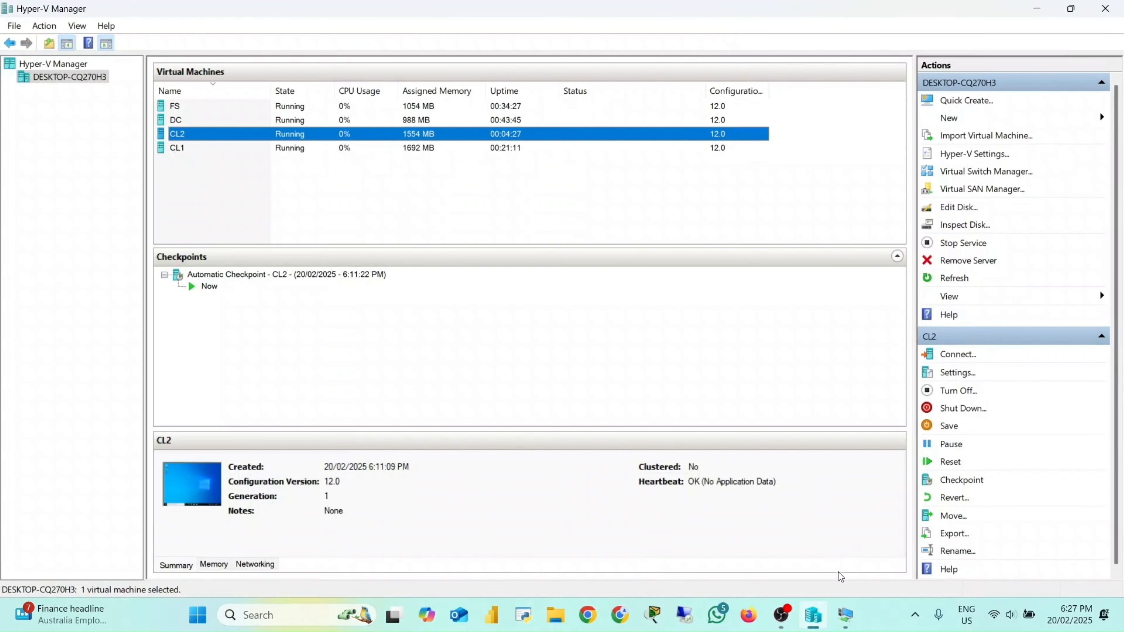
Step: Switch to the DC virtual machine connection window
{"action": "mouse_move", "coordinate": [846, 616]}
{"action": "mouse_move", "coordinate": [786, 513]}
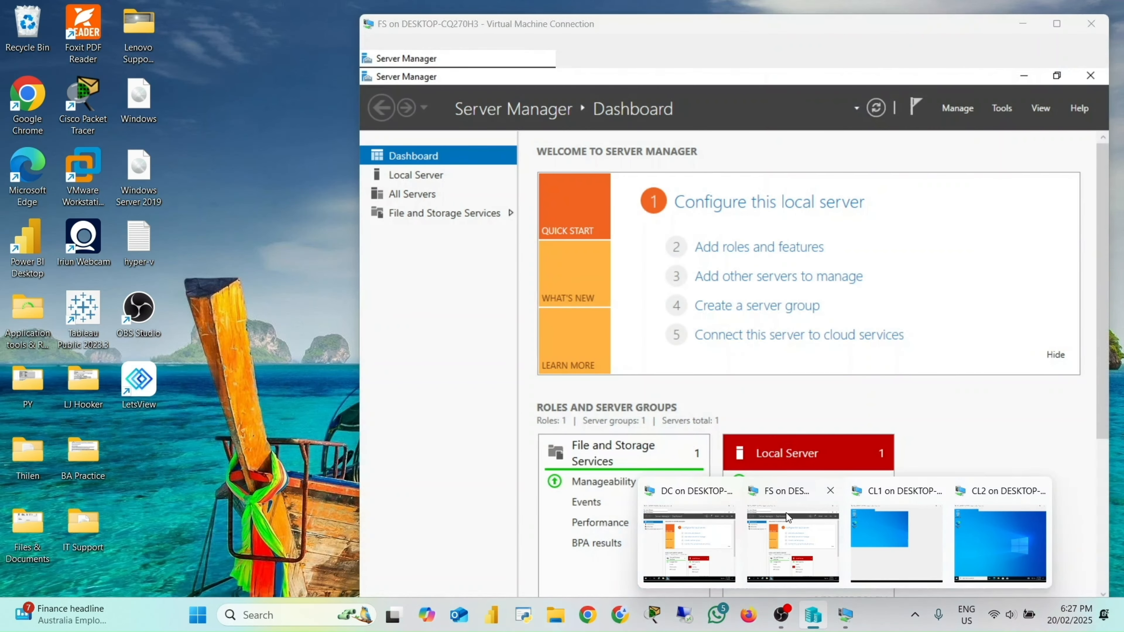
{"action": "mouse_move", "coordinate": [892, 520]}
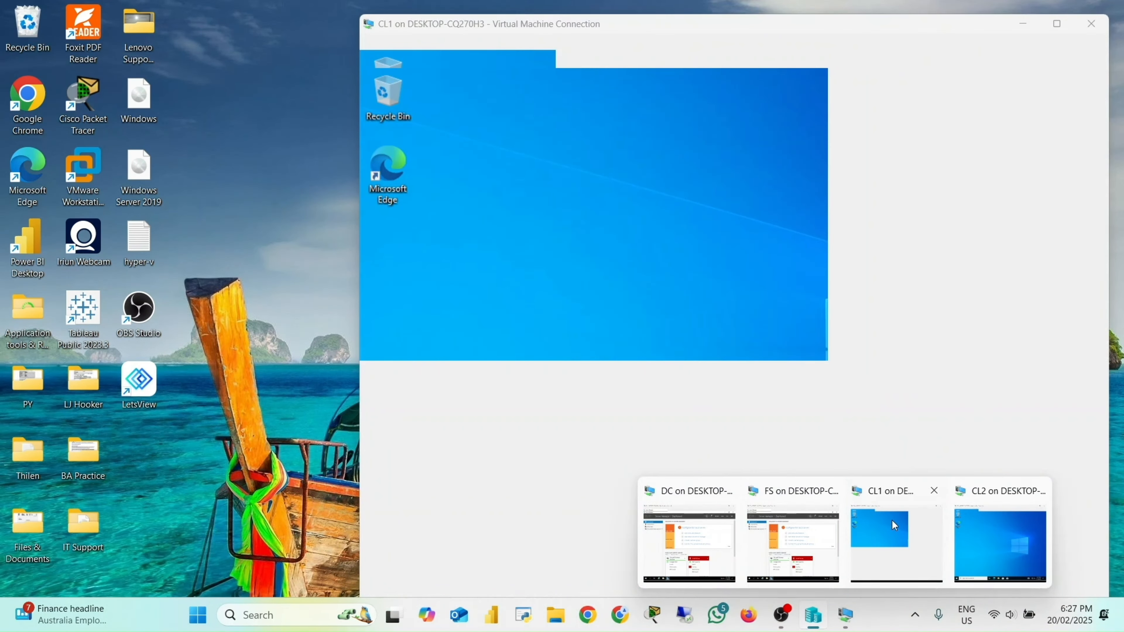
{"action": "mouse_move", "coordinate": [990, 532]}
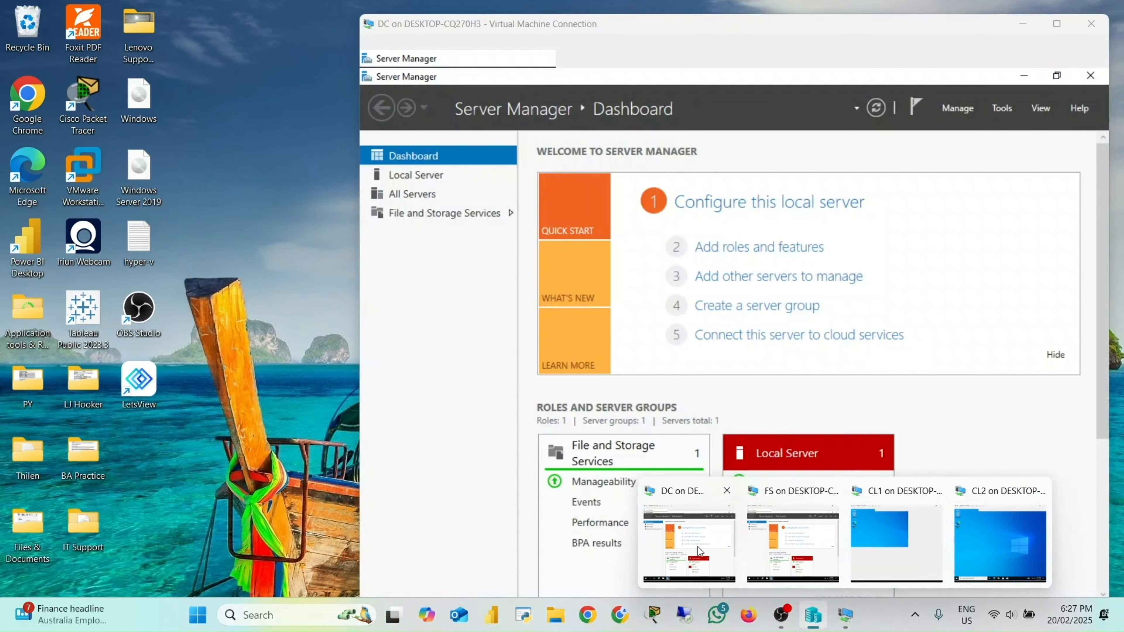
{"action": "left_click", "coordinate": [697, 546]}
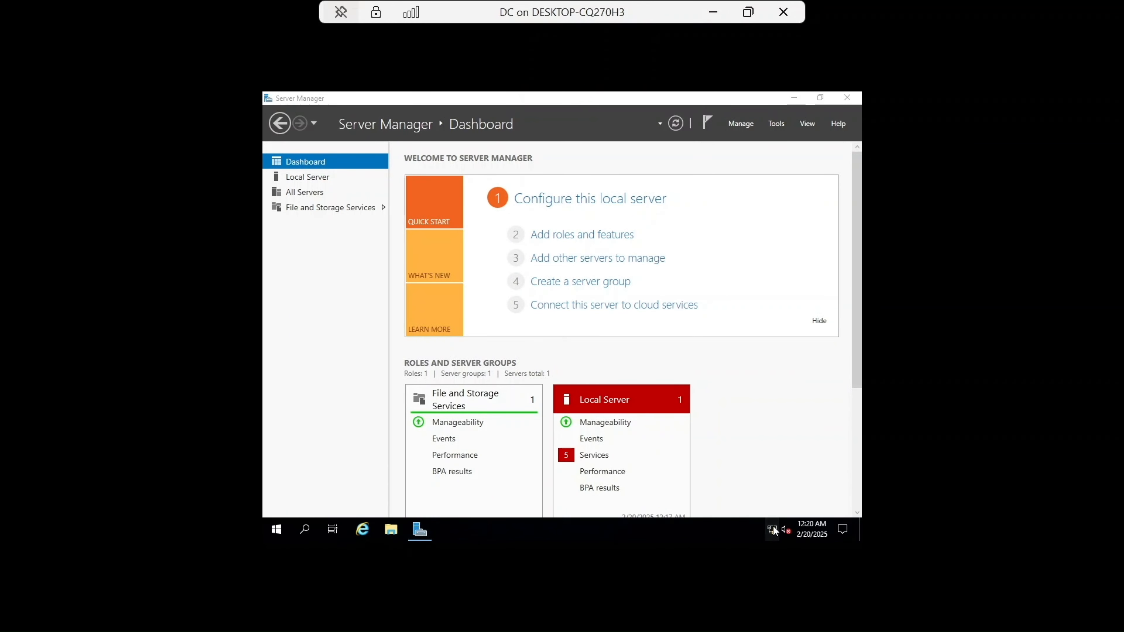
Step: Open the Ethernet adapter's properties on DC through the network settings and adapter options
{"action": "left_click", "coordinate": [773, 526]}
{"action": "left_click", "coordinate": [718, 508]}
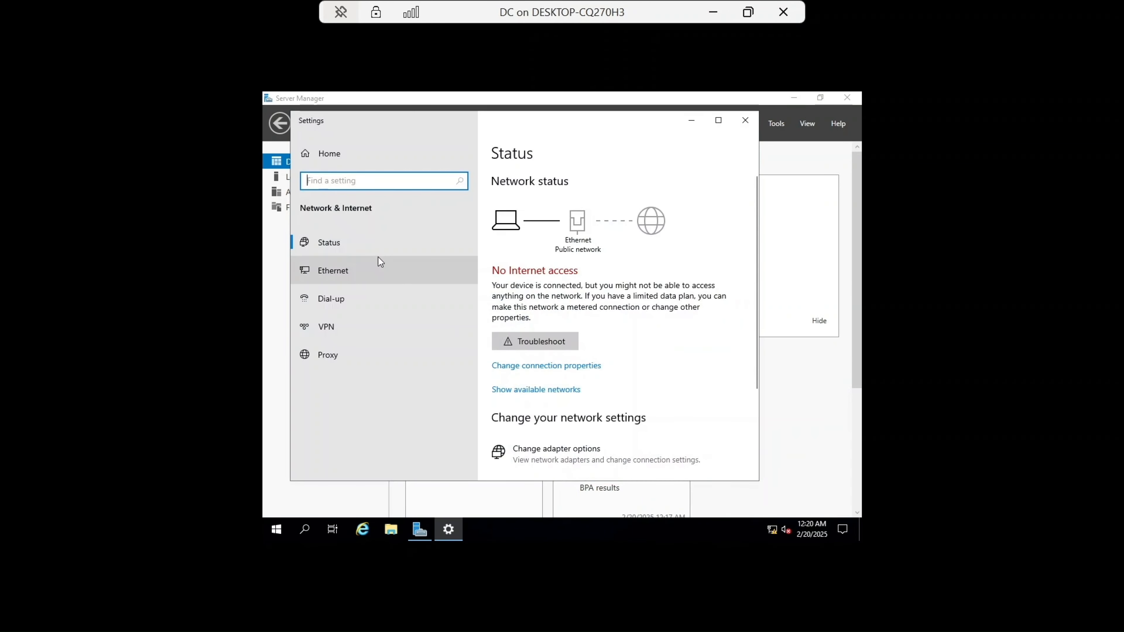
{"action": "left_click", "coordinate": [359, 269]}
{"action": "left_click", "coordinate": [511, 278]}
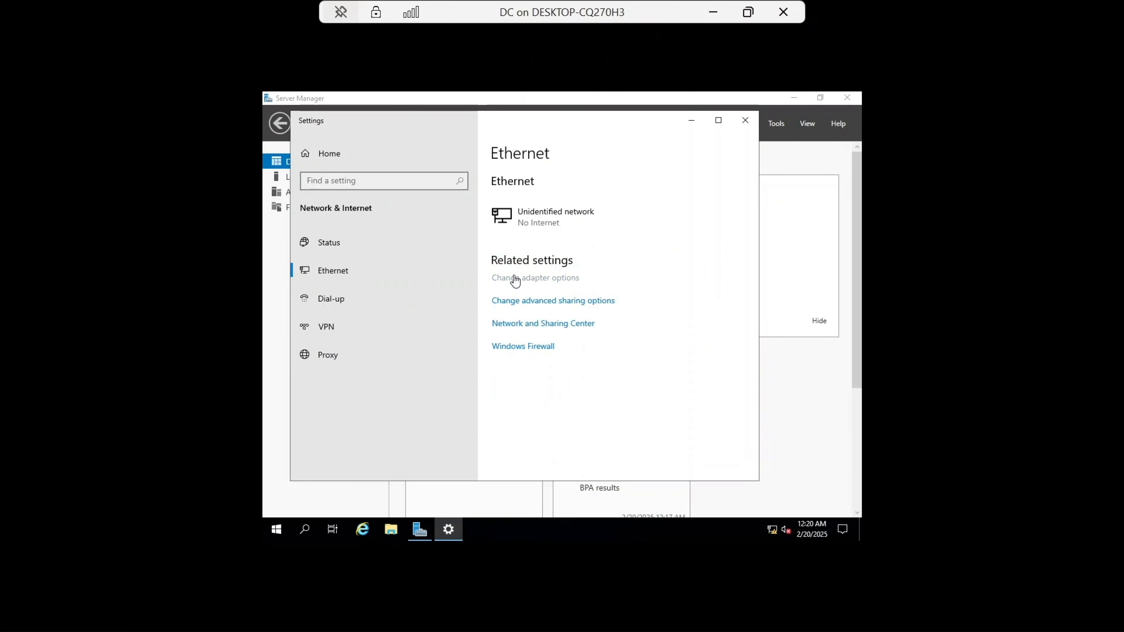
{"action": "left_click", "coordinate": [422, 248]}
{"action": "double_click", "coordinate": [422, 246]}
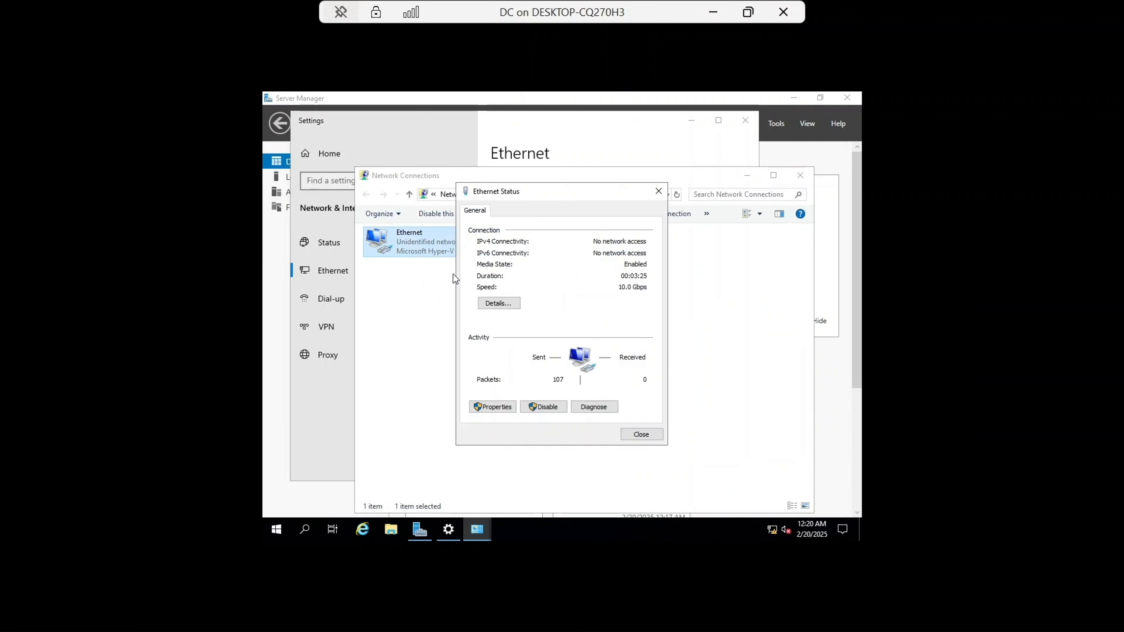
{"action": "left_click", "coordinate": [481, 407]}
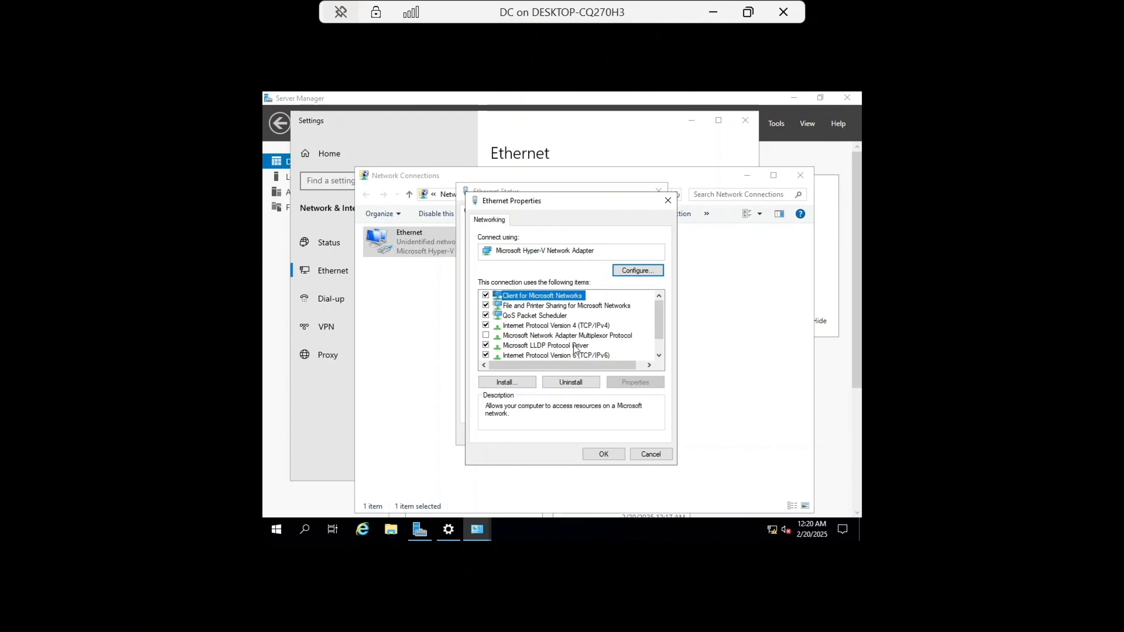
Step: Give DC's IPv4 connection a static address of 192.168.1.1 with a subnet mask, then close the network windows
{"action": "double_click", "coordinate": [597, 326]}
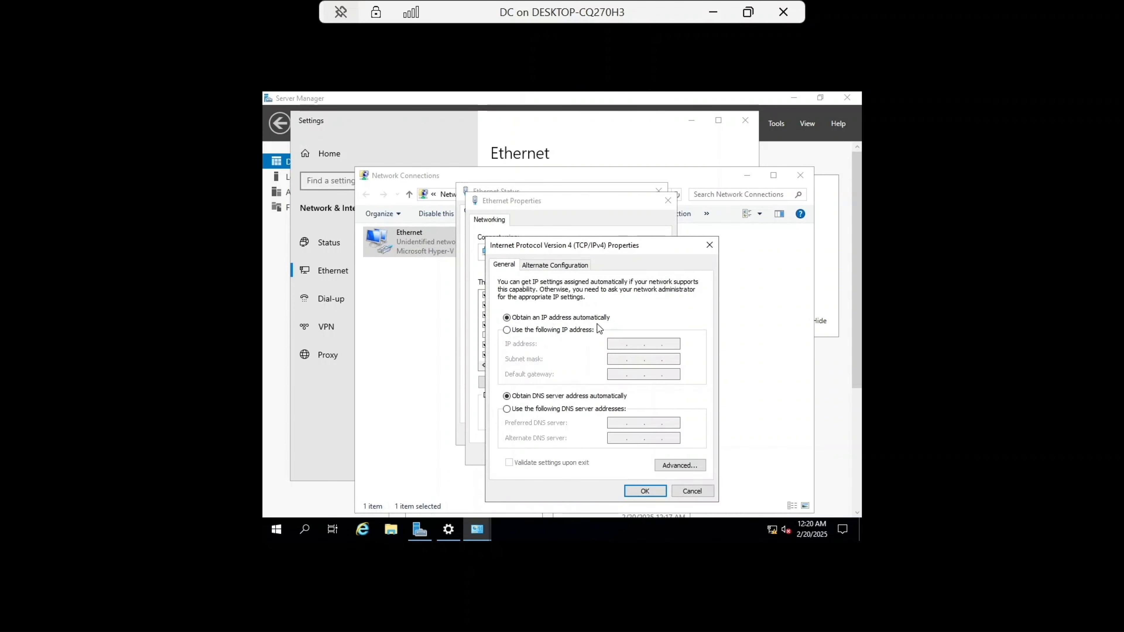
{"action": "left_click", "coordinate": [525, 332]}
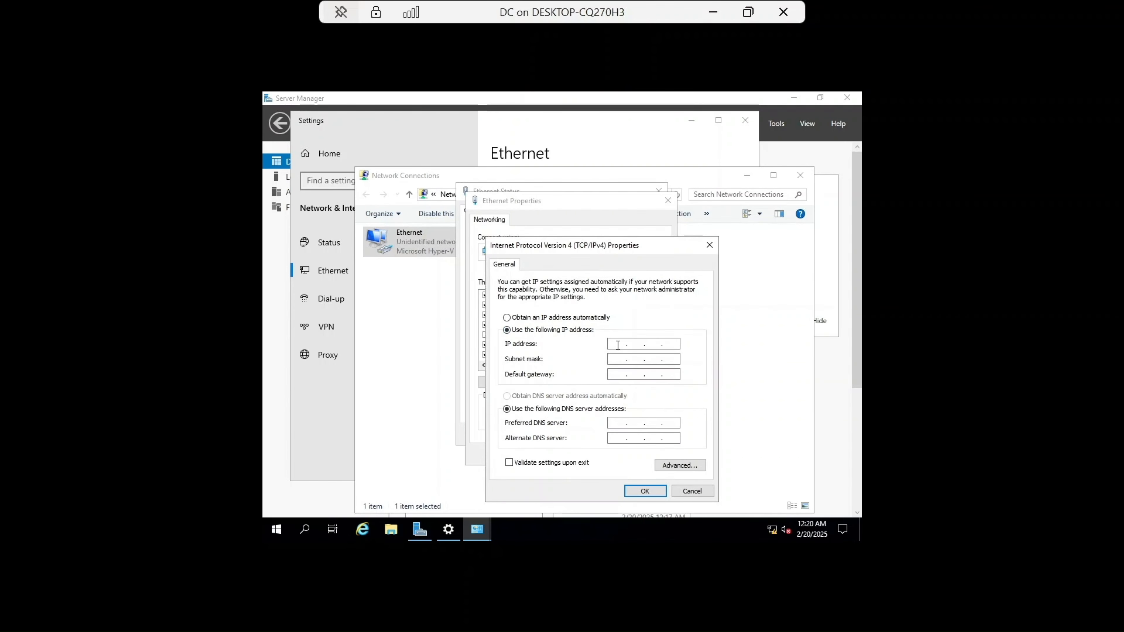
{"action": "left_click", "coordinate": [618, 344]}
{"action": "type", "text": "192 . 168 . 1 . 1"}
{"action": "left_click", "coordinate": [616, 361]}
{"action": "left_click", "coordinate": [643, 494]}
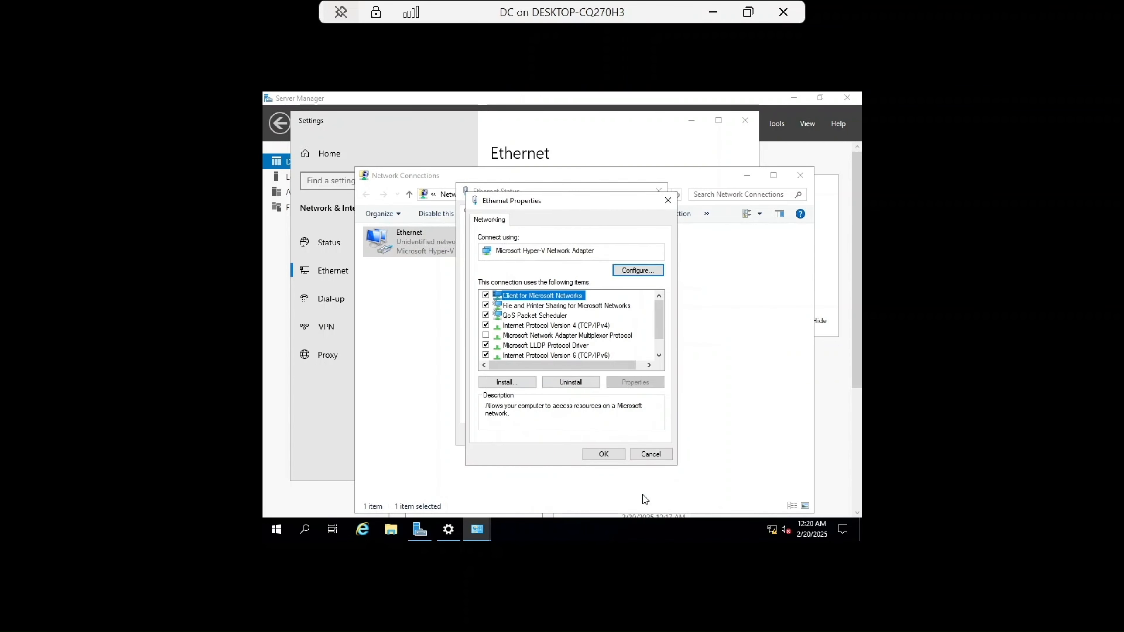
{"action": "left_click", "coordinate": [615, 457]}
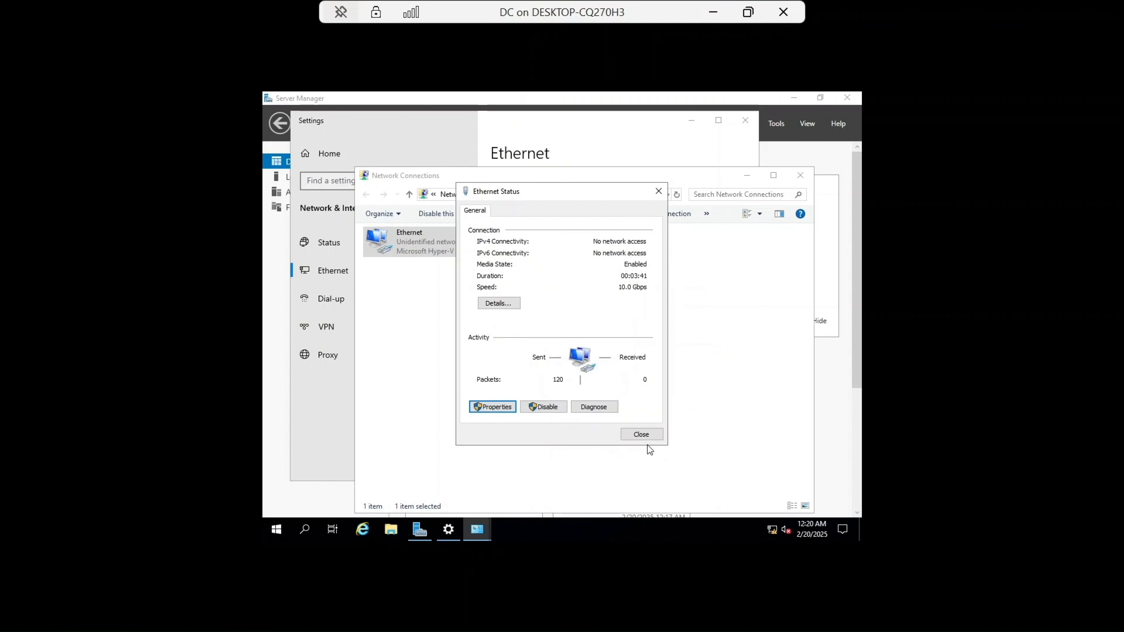
{"action": "left_click", "coordinate": [642, 434]}
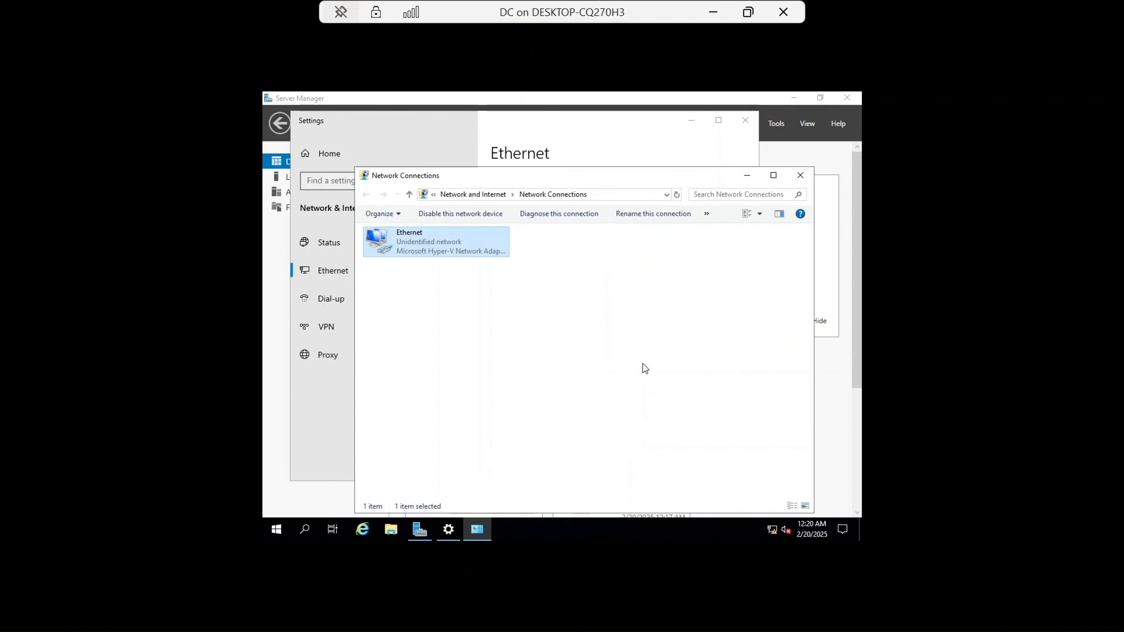
{"action": "left_click", "coordinate": [800, 178]}
{"action": "left_click", "coordinate": [747, 123]}
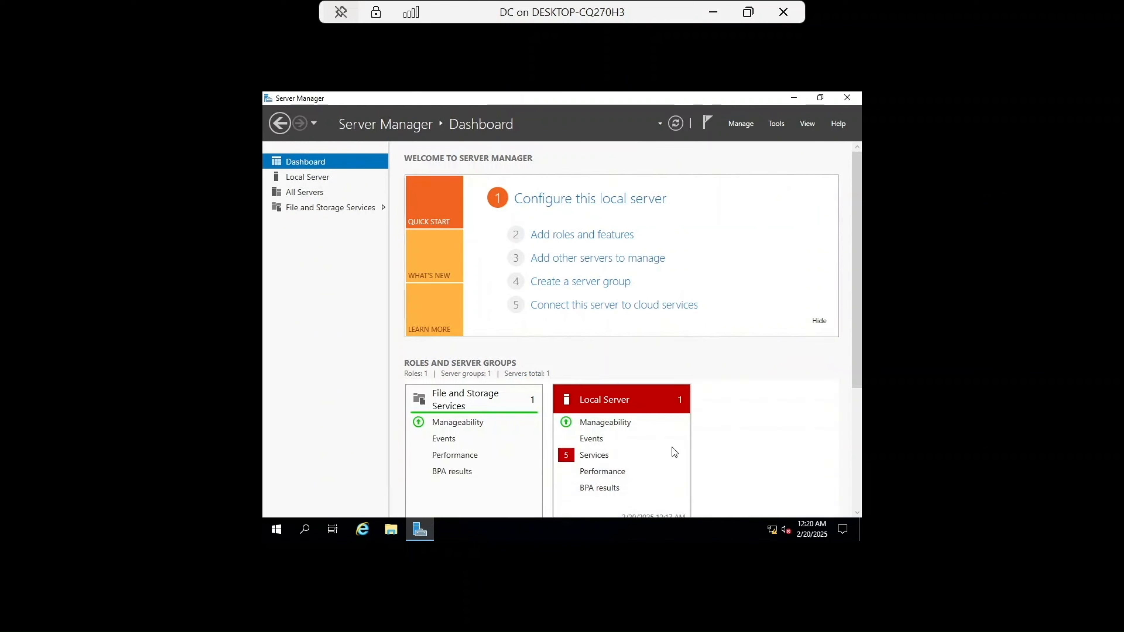
Step: Rename the computer to DC through This PC's system properties in File Explorer
{"action": "left_click", "coordinate": [390, 530]}
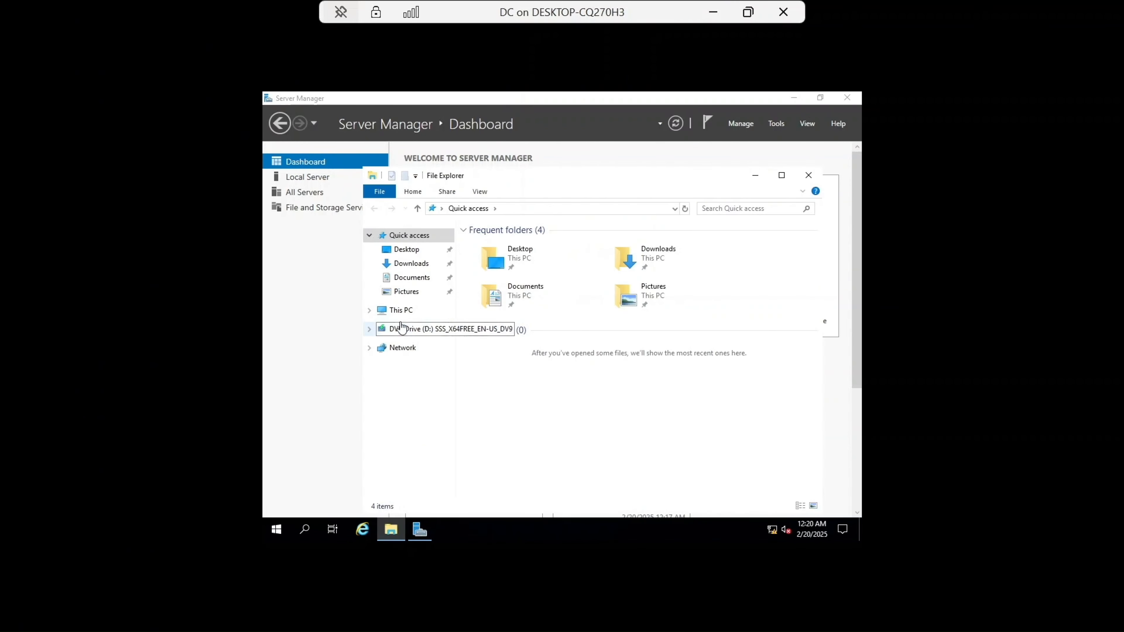
{"action": "left_click", "coordinate": [402, 311]}
{"action": "right_click", "coordinate": [404, 312]}
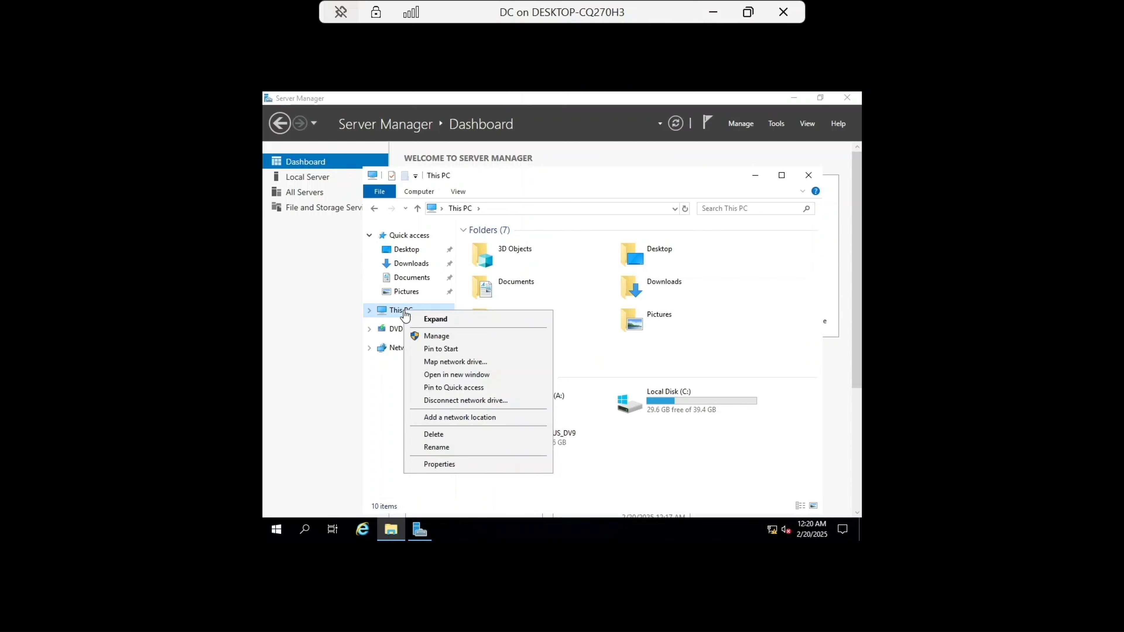
{"action": "left_click", "coordinate": [469, 466]}
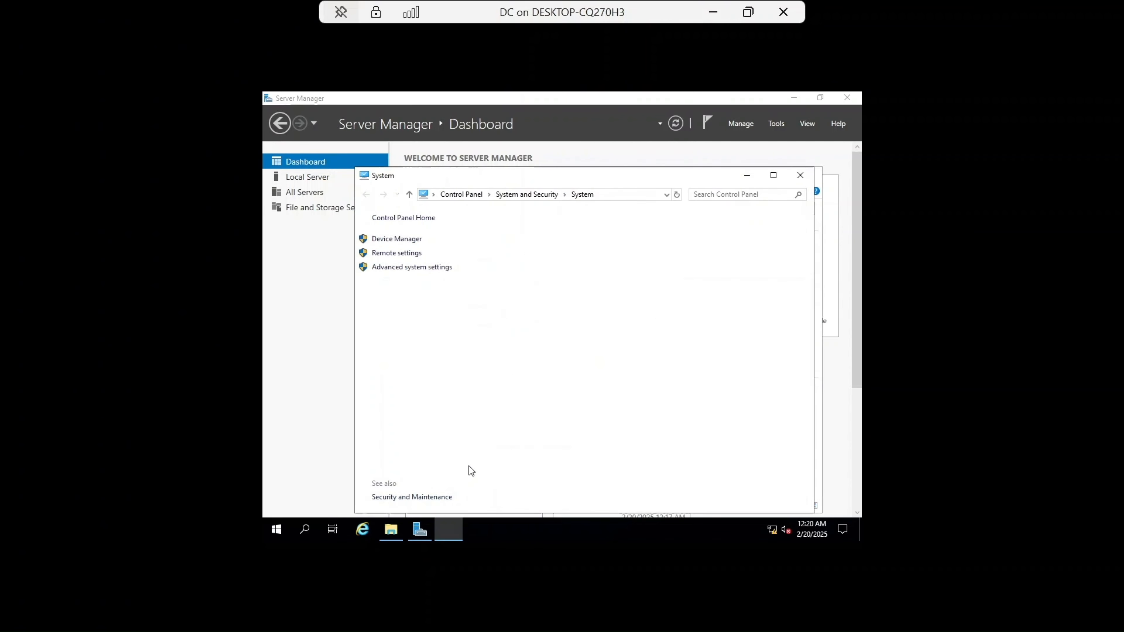
{"action": "left_click", "coordinate": [799, 392]}
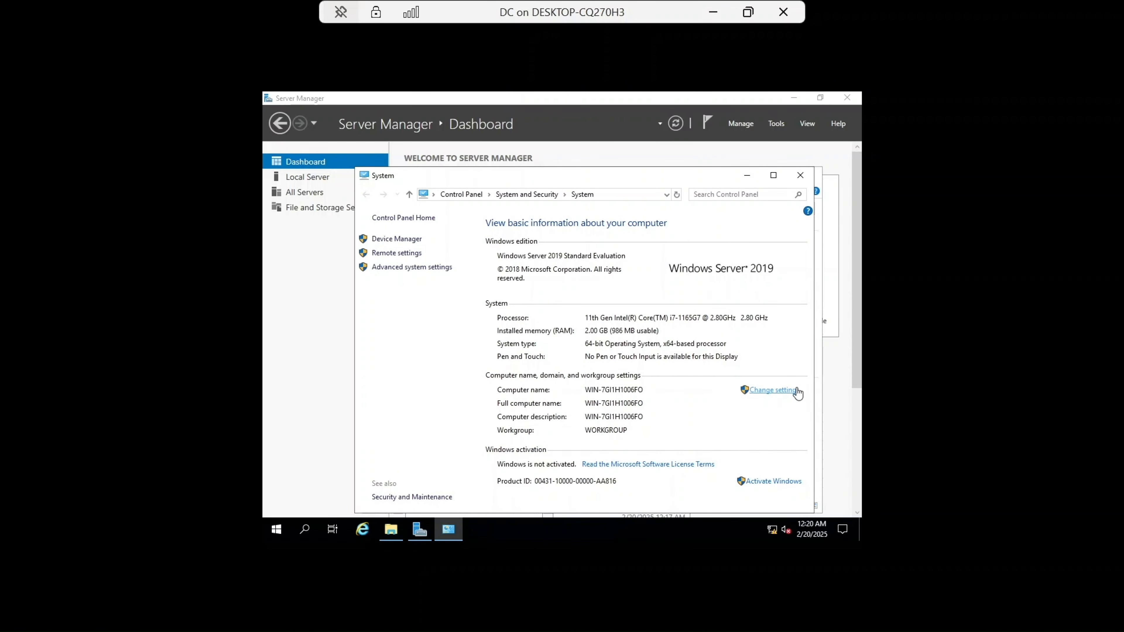
{"action": "left_click", "coordinate": [542, 309]}
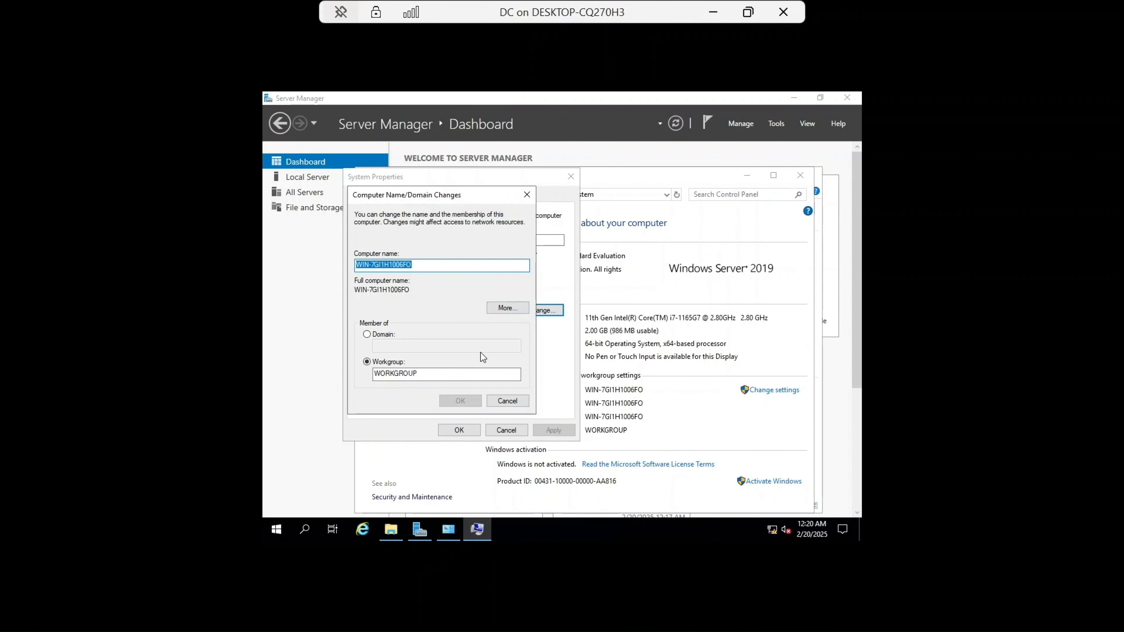
{"action": "key", "text": "BackSpace"}
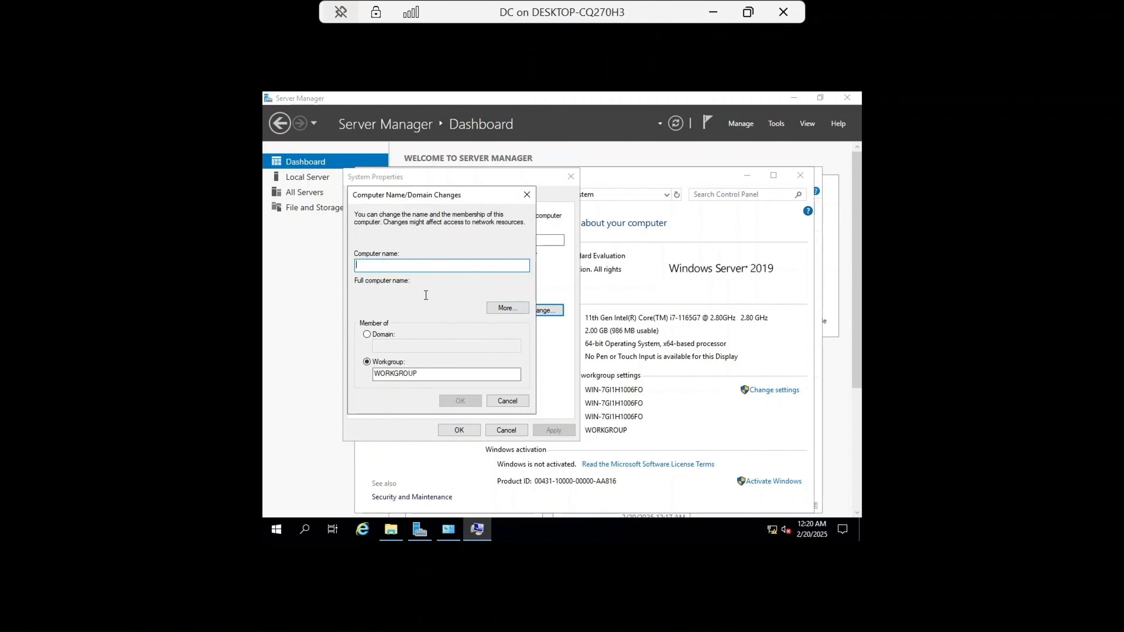
{"action": "key", "text": "Caps_Lock"}
{"action": "type", "text": "DC"}
{"action": "key", "text": "Caps_Lock"}
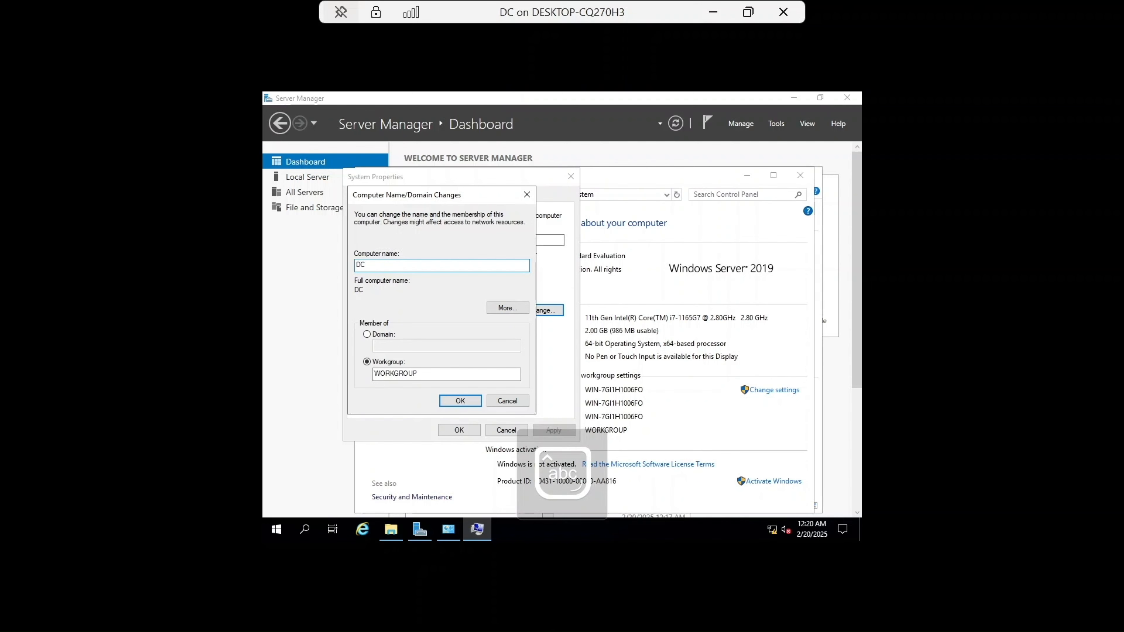
{"action": "left_click", "coordinate": [455, 402]}
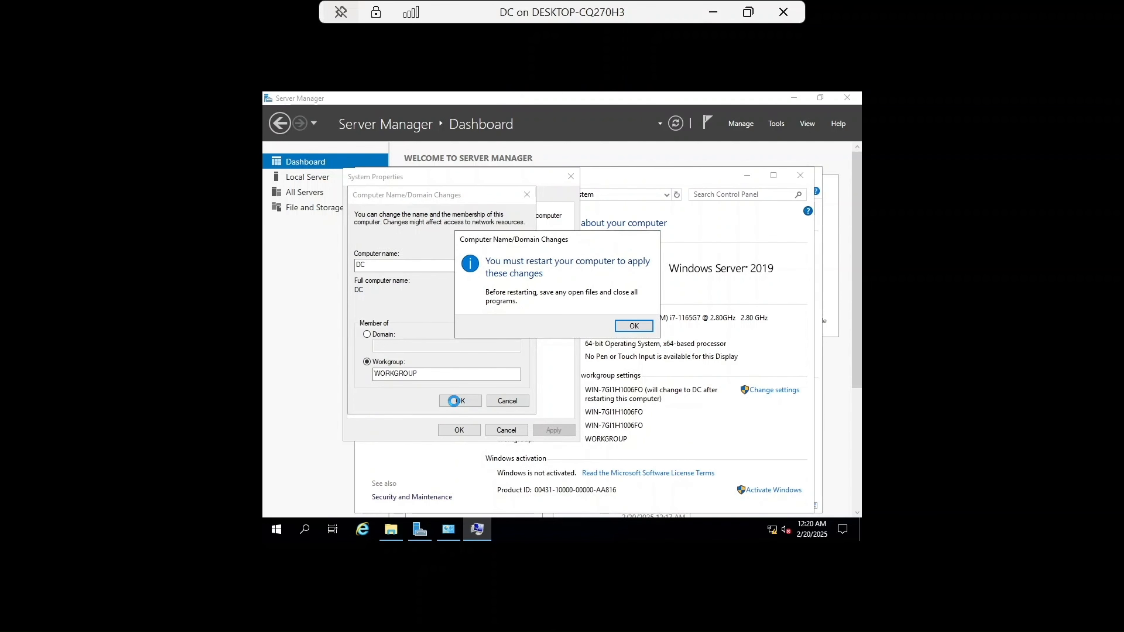
Step: Acknowledge the restart notice, choose to restart later, and close the System and File Explorer windows
{"action": "left_click", "coordinate": [634, 327]}
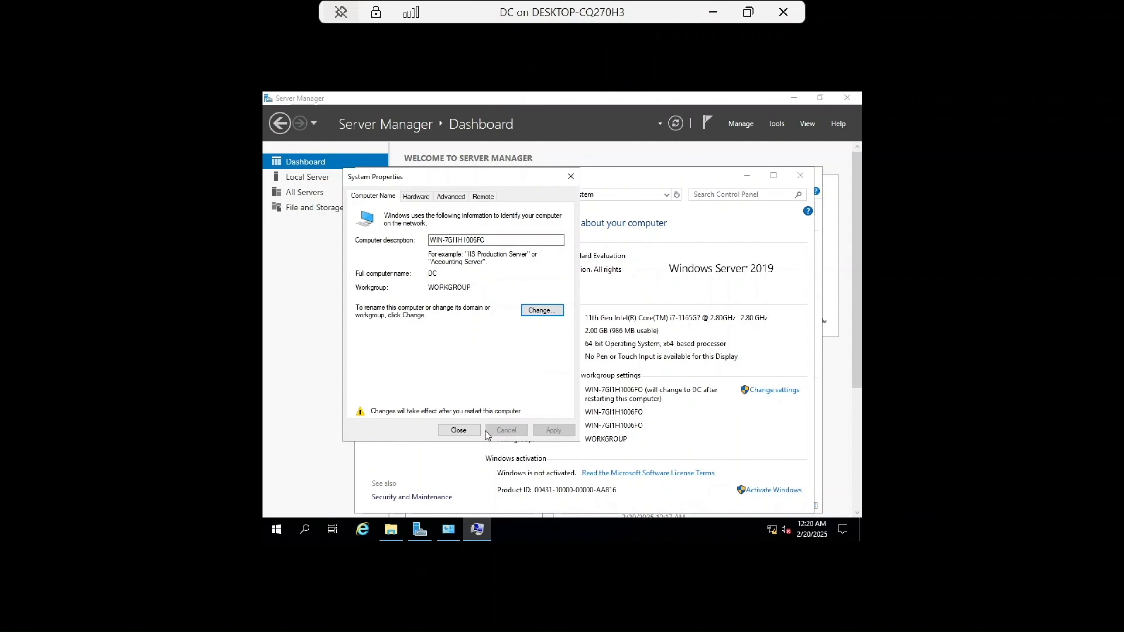
{"action": "left_click", "coordinate": [469, 431]}
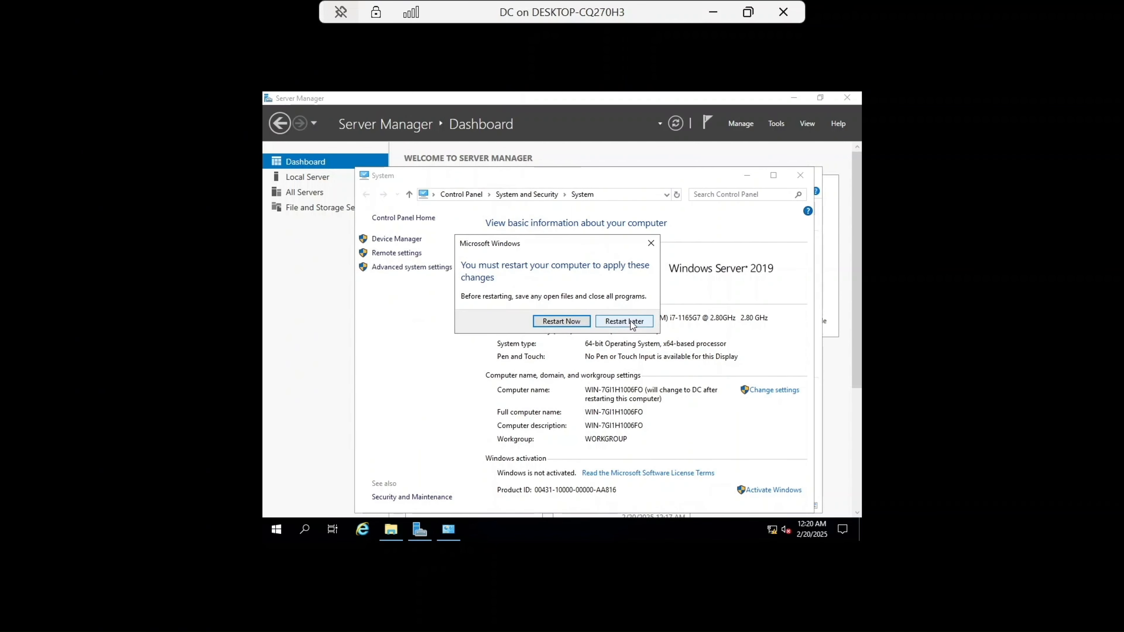
{"action": "left_click", "coordinate": [632, 324]}
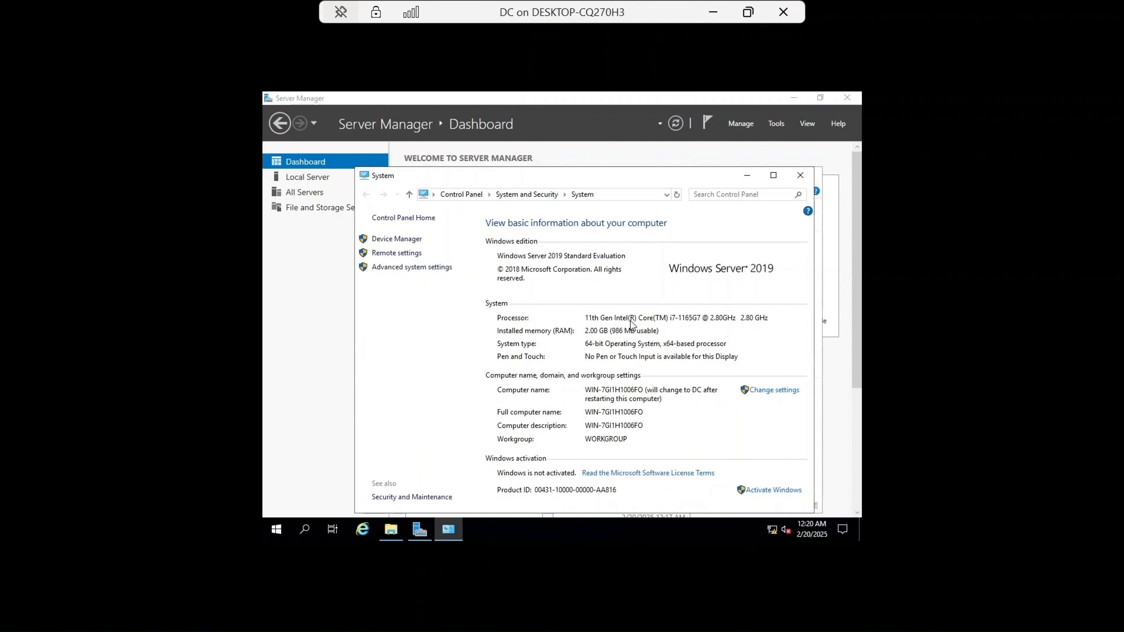
{"action": "left_click", "coordinate": [805, 179]}
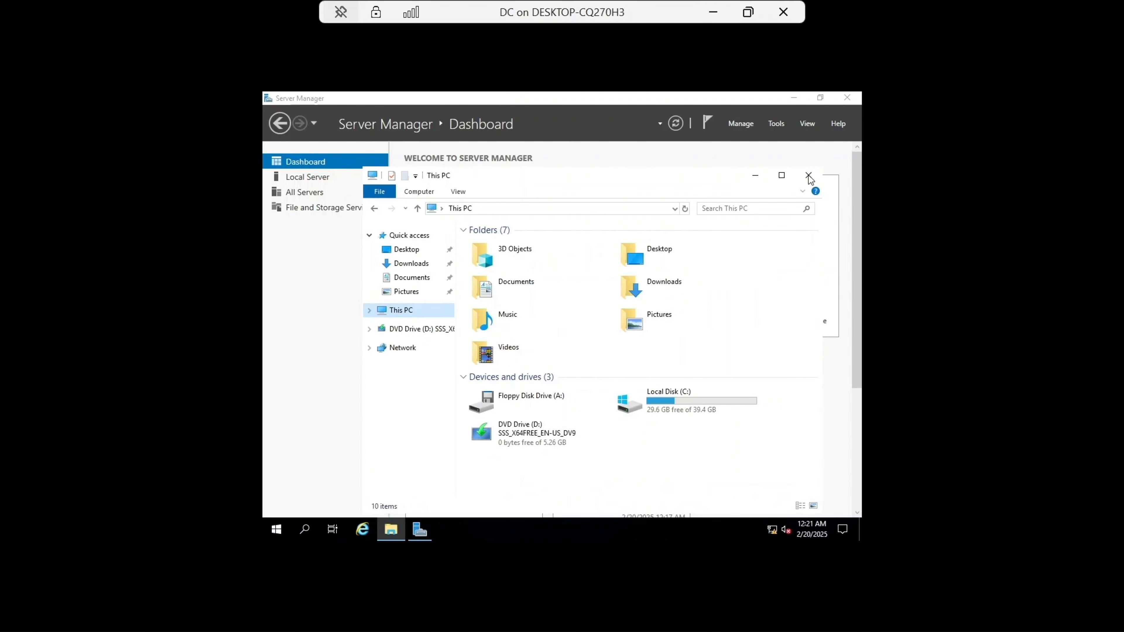
{"action": "left_click", "coordinate": [808, 176]}
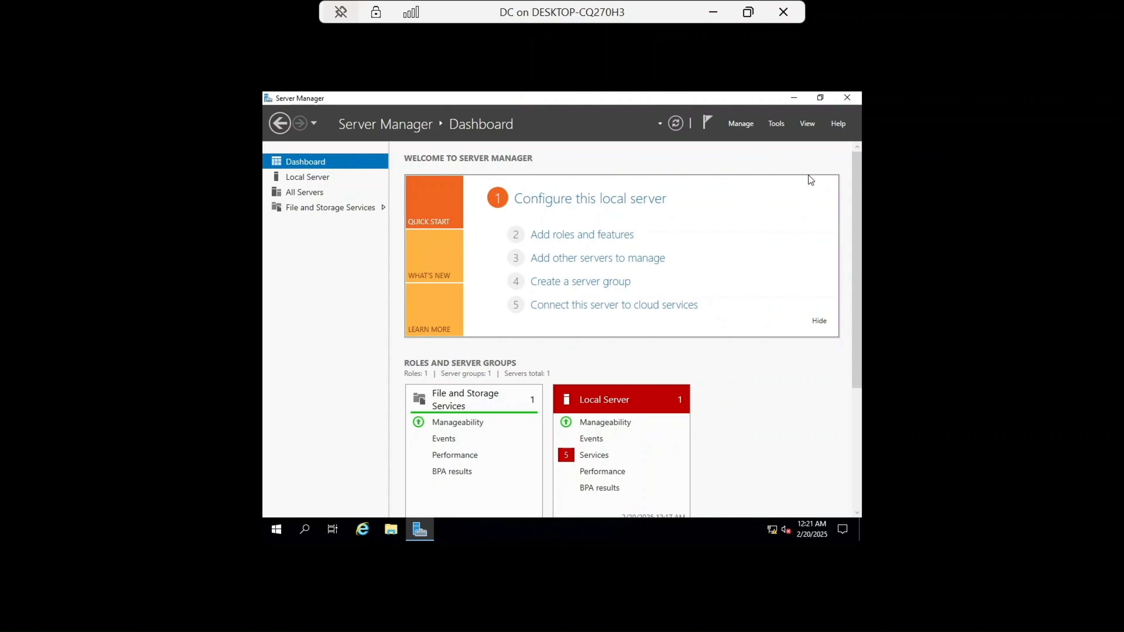
Step: Turn off the Windows Defender Firewall for the domain network from the Local Server properties
{"action": "left_click", "coordinate": [319, 178]}
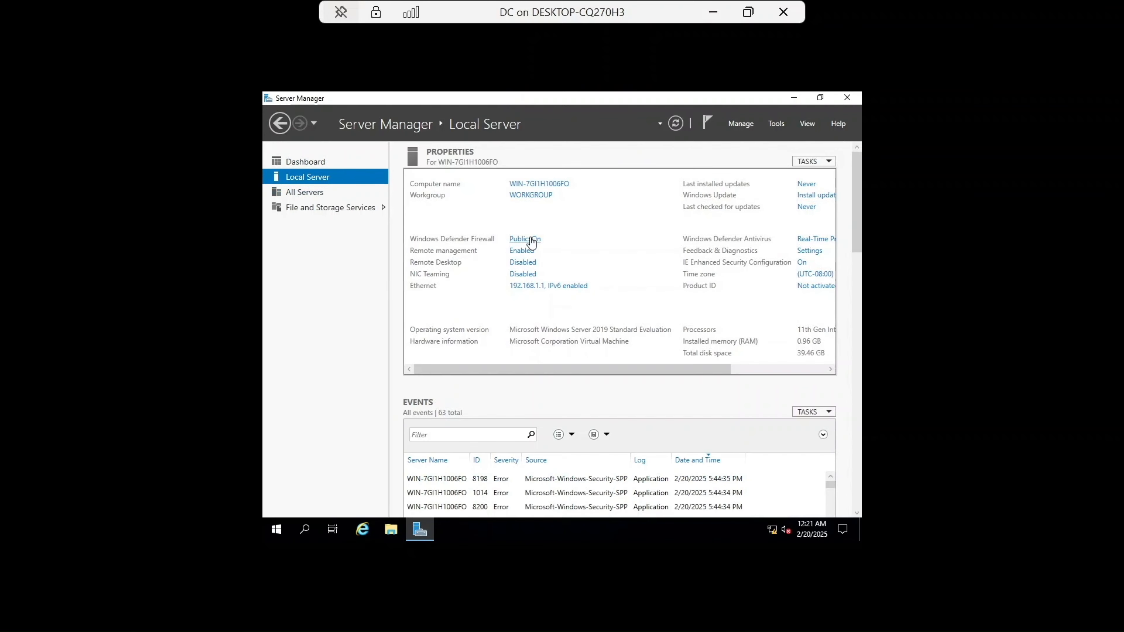
{"action": "left_click", "coordinate": [531, 239]}
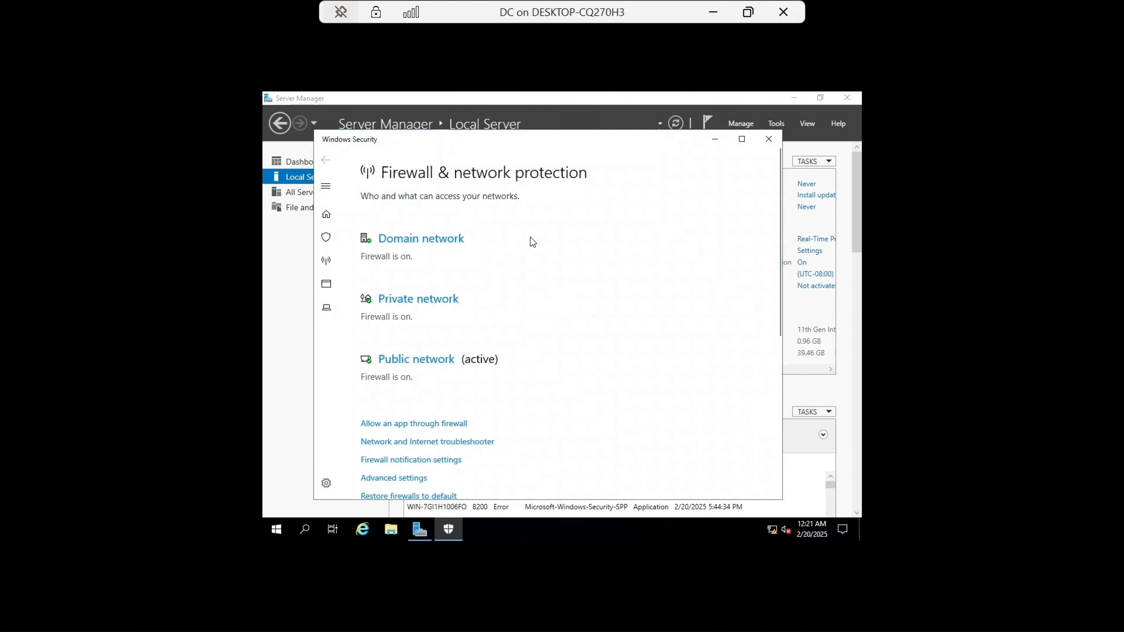
{"action": "left_click", "coordinate": [392, 239]}
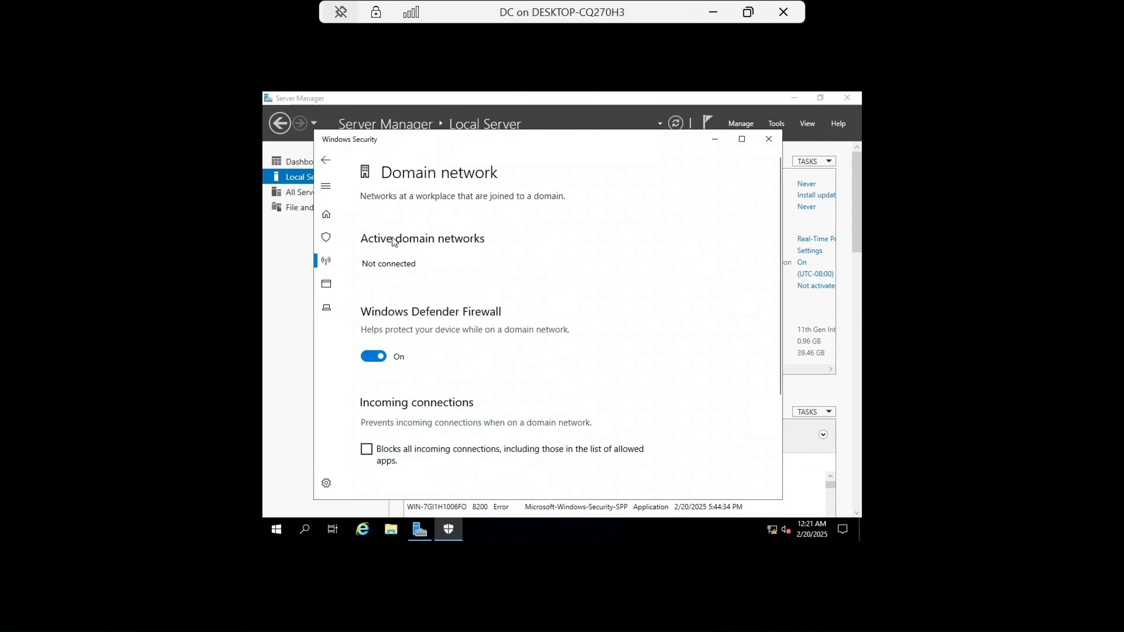
{"action": "left_click", "coordinate": [379, 356]}
{"action": "left_click", "coordinate": [330, 165]}
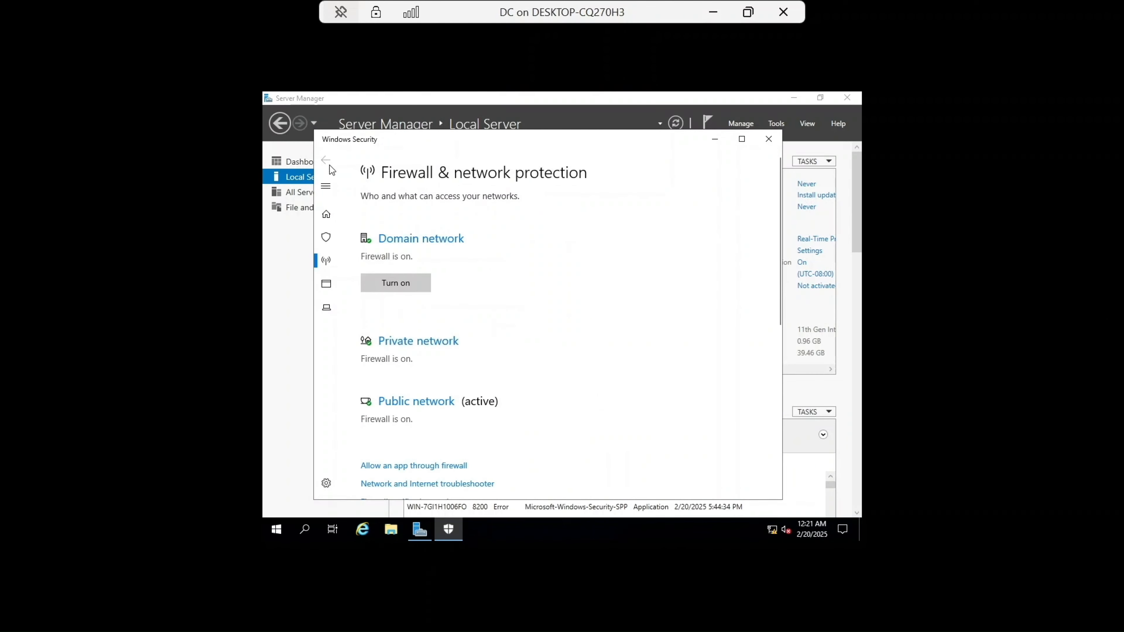
Step: Turn off the Windows Defender Firewall for the private network
{"action": "left_click", "coordinate": [411, 343]}
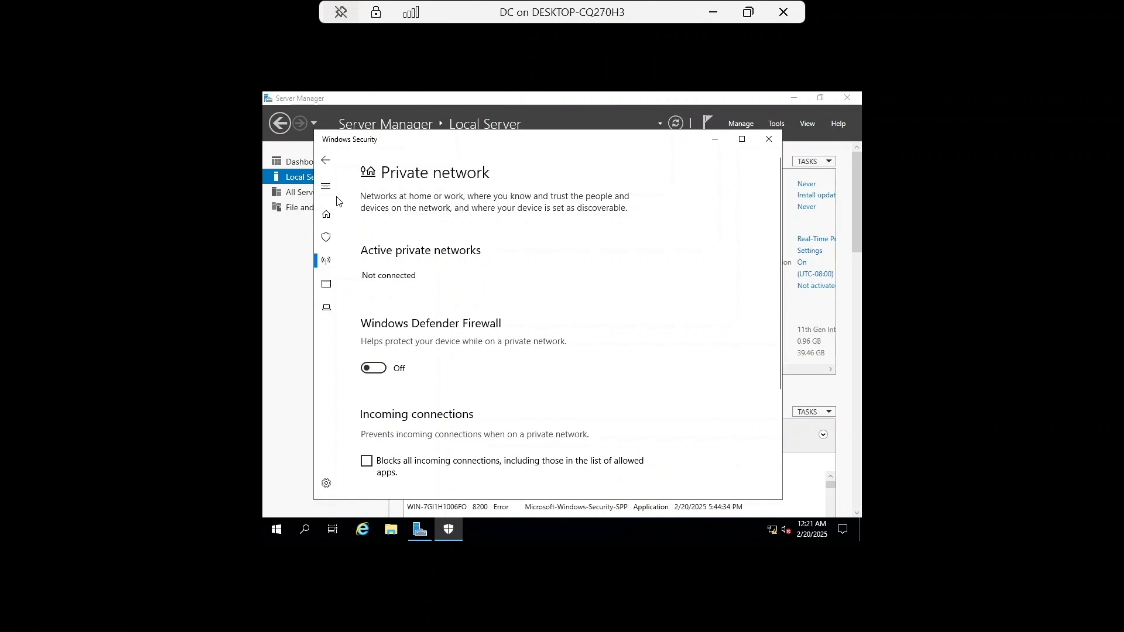
{"action": "left_click", "coordinate": [328, 161]}
{"action": "scroll", "coordinate": [460, 284], "scroll_direction": "down", "scroll_amount": 5}
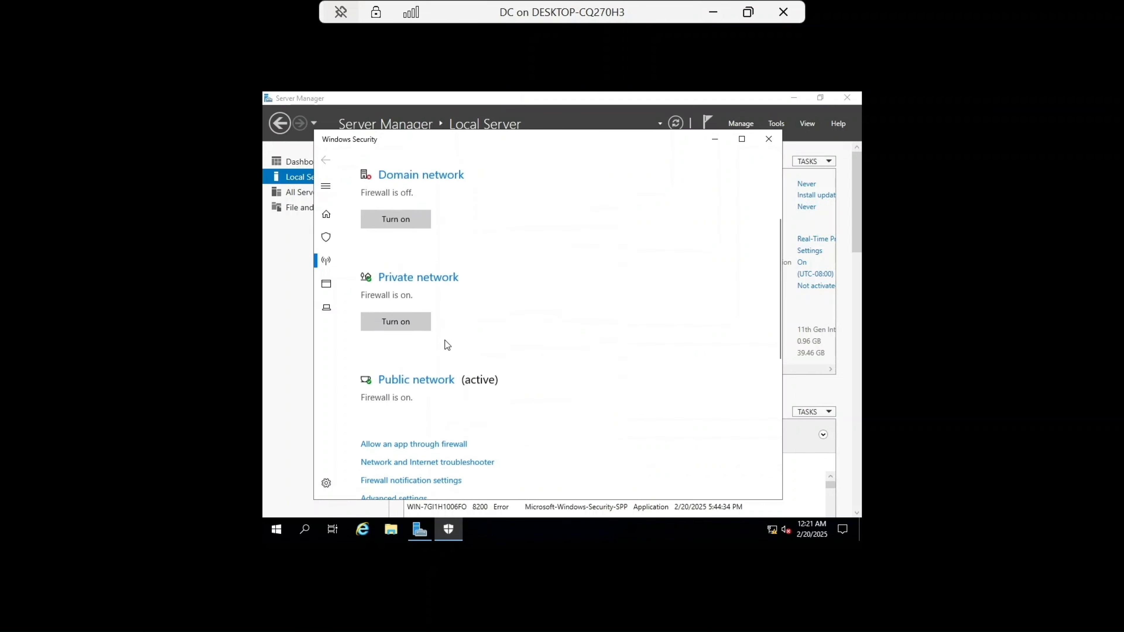
Step: Turn off the Windows Defender Firewall for the public network and close Windows Security
{"action": "left_click", "coordinate": [407, 381]}
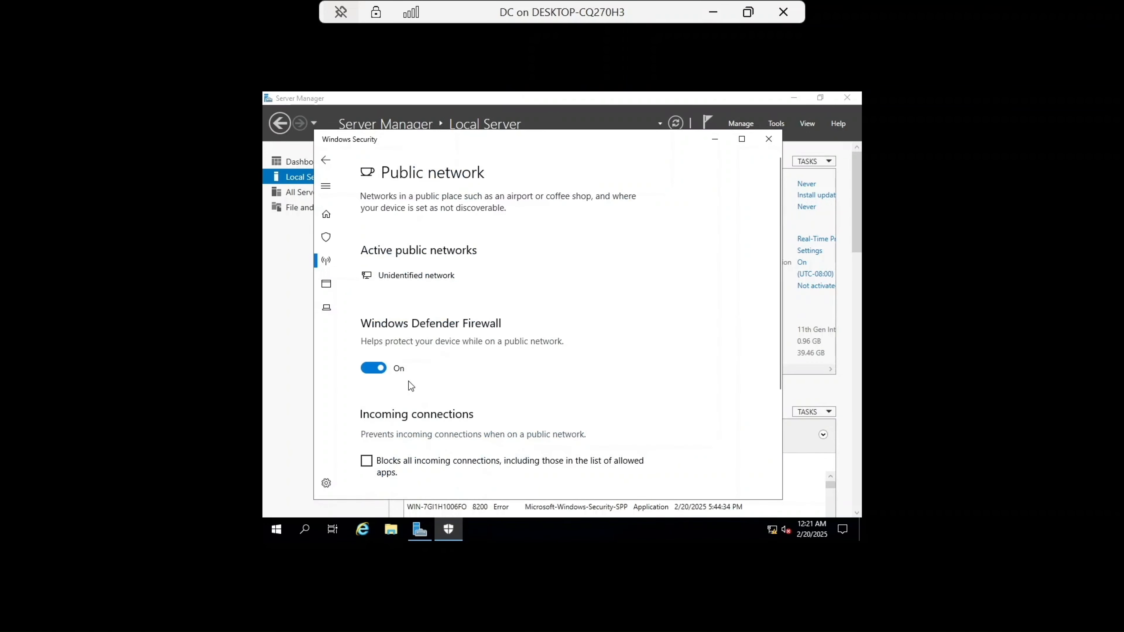
{"action": "left_click", "coordinate": [376, 370]}
{"action": "left_click", "coordinate": [328, 160]}
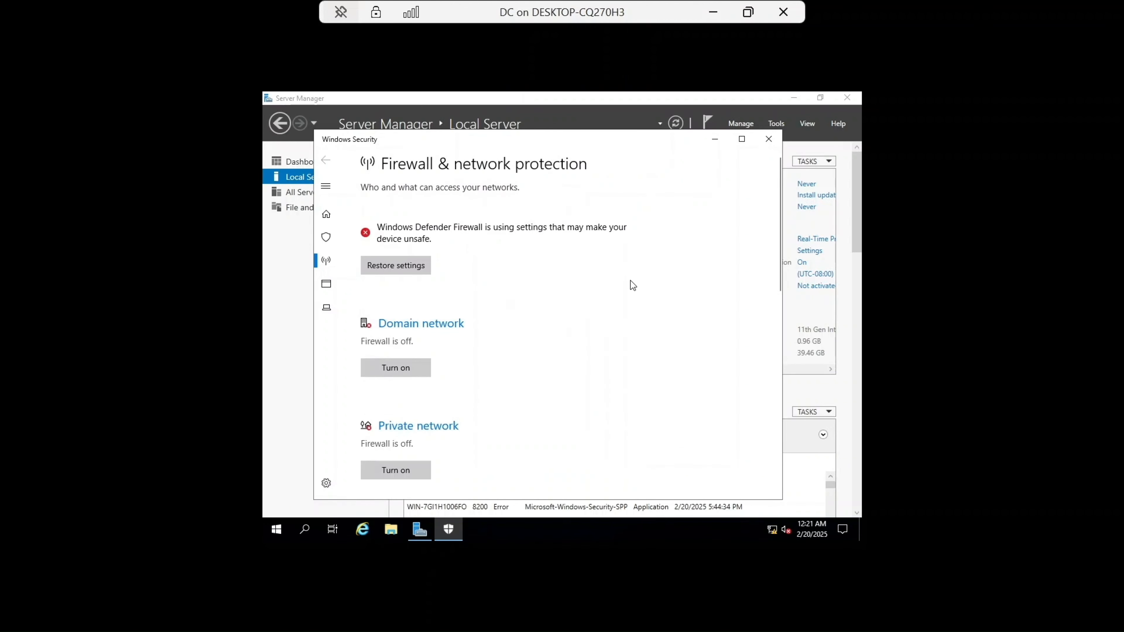
{"action": "scroll", "coordinate": [632, 287], "scroll_direction": "down", "scroll_amount": 4}
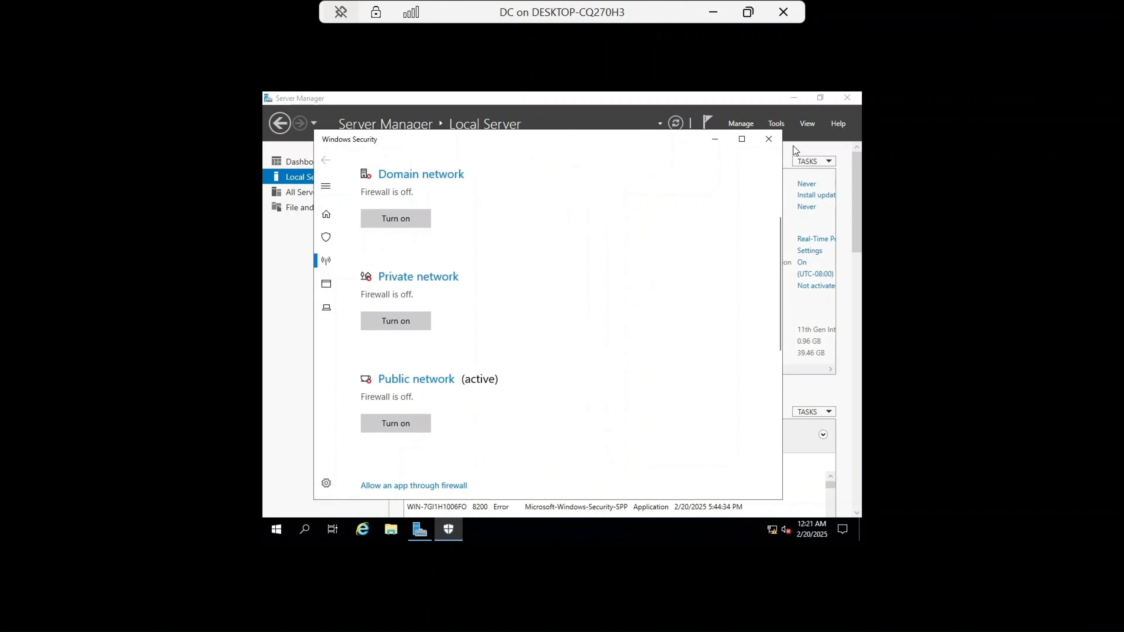
{"action": "left_click", "coordinate": [768, 139]}
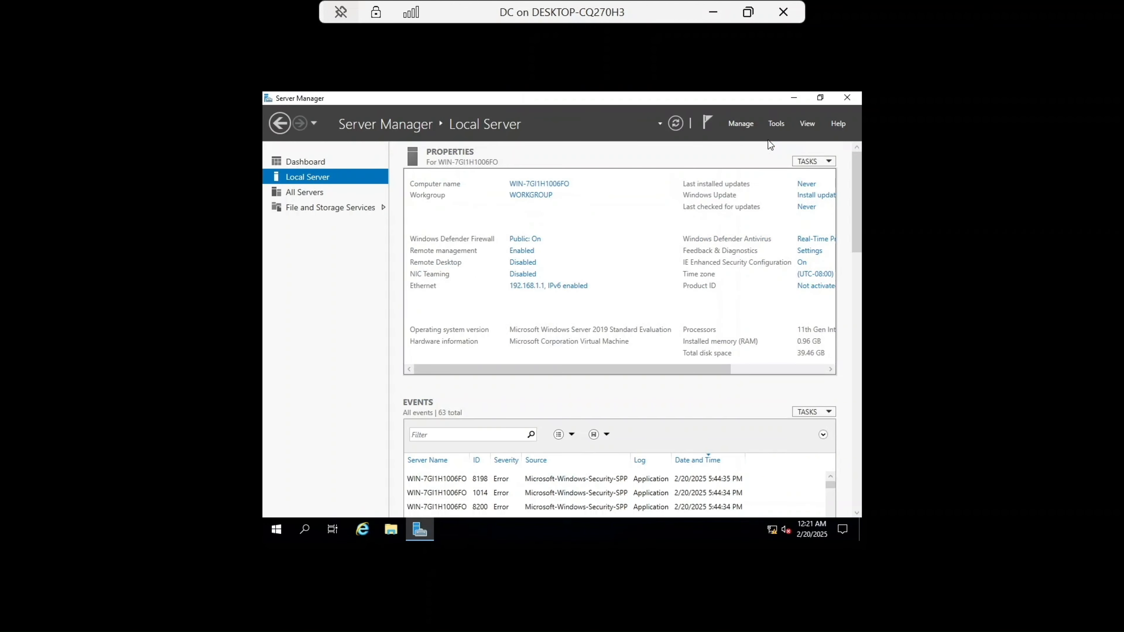
Step: Restart DC from the Start menu with the reason Other (Unplanned)
{"action": "left_click", "coordinate": [276, 530]}
{"action": "left_click", "coordinate": [276, 506]}
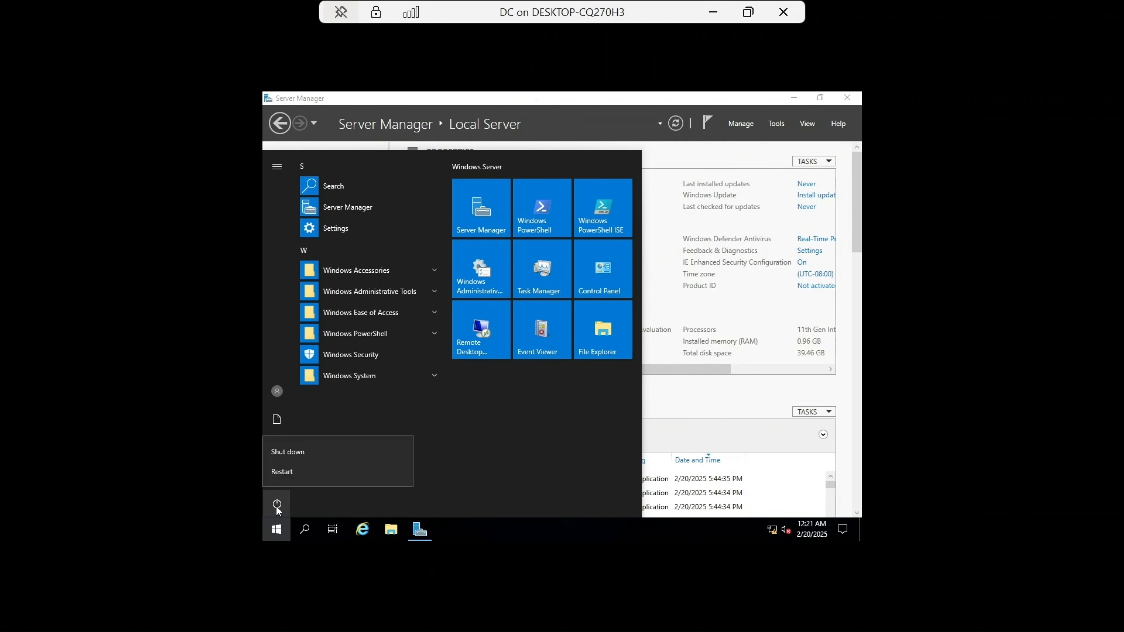
{"action": "left_click", "coordinate": [289, 473]}
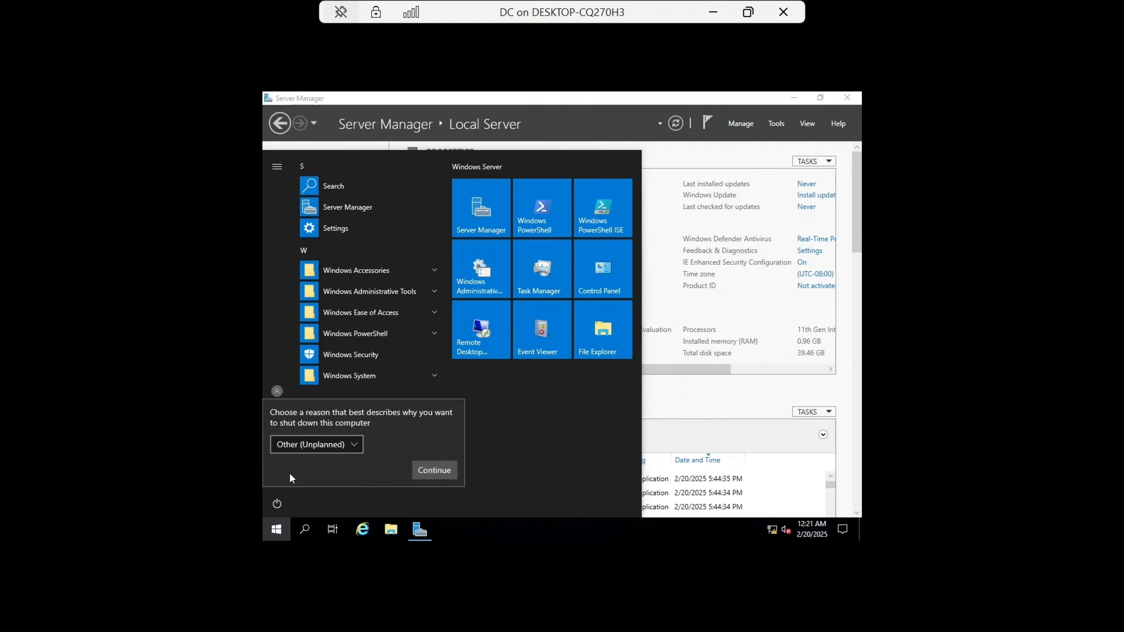
{"action": "left_click", "coordinate": [434, 470]}
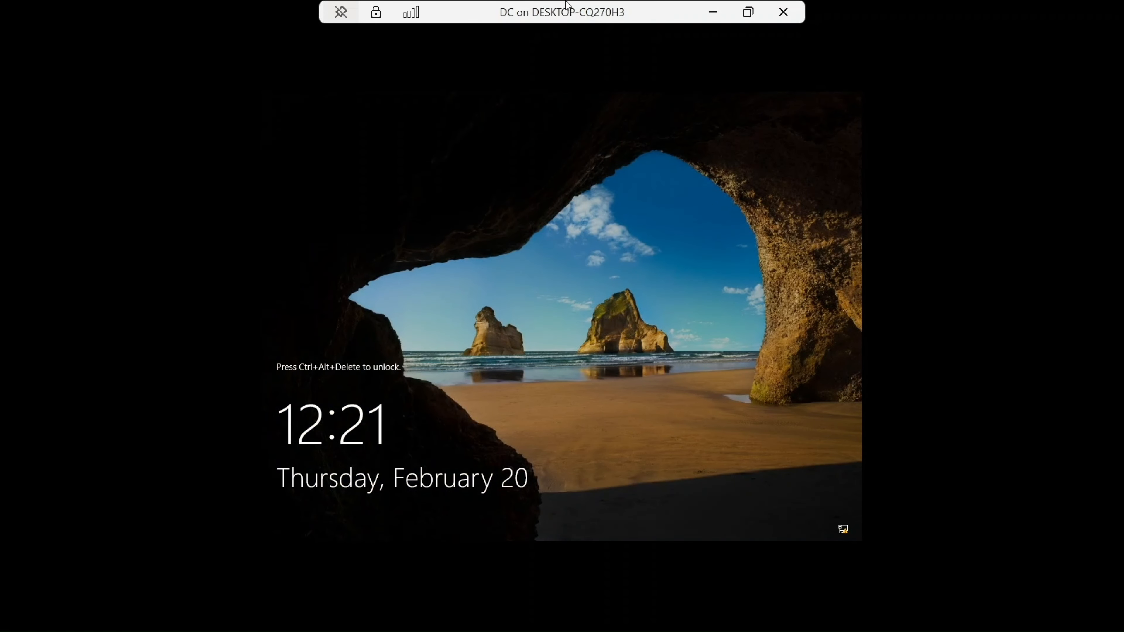
Step: Sign in to DC as Administrator with the account password and dismiss the Windows Admin Center message
{"action": "left_click", "coordinate": [748, 12]}
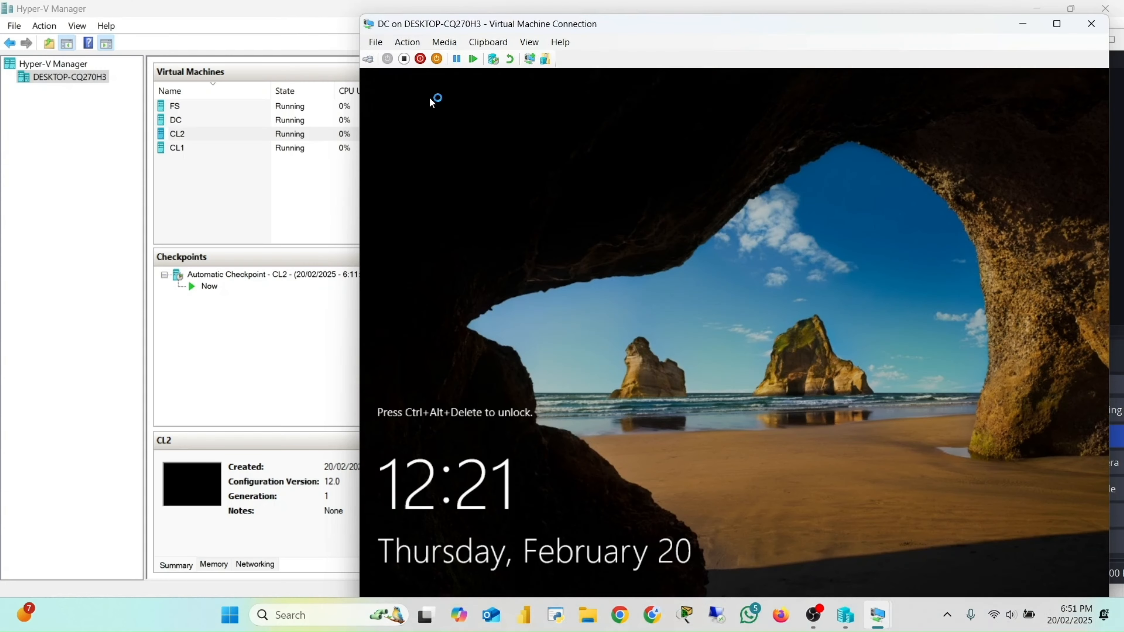
{"action": "left_click", "coordinate": [375, 63]}
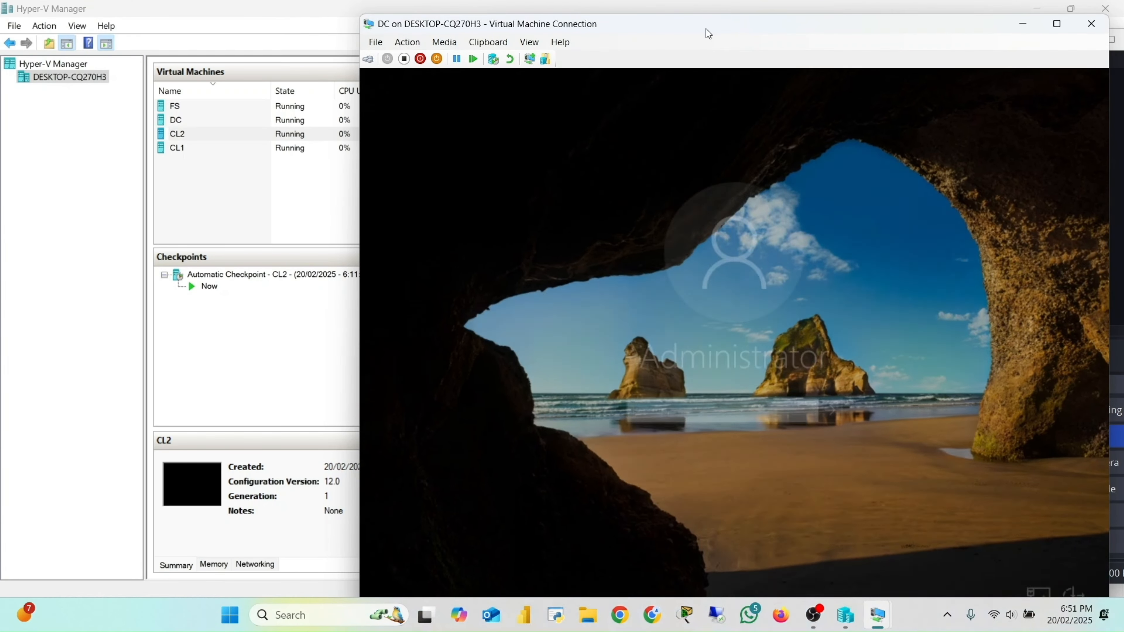
{"action": "key", "text": "Caps_Lock"}
{"action": "type", "text": "•"}
{"action": "key", "text": "Caps_Lock"}
{"action": "type", "text": "•••••"}
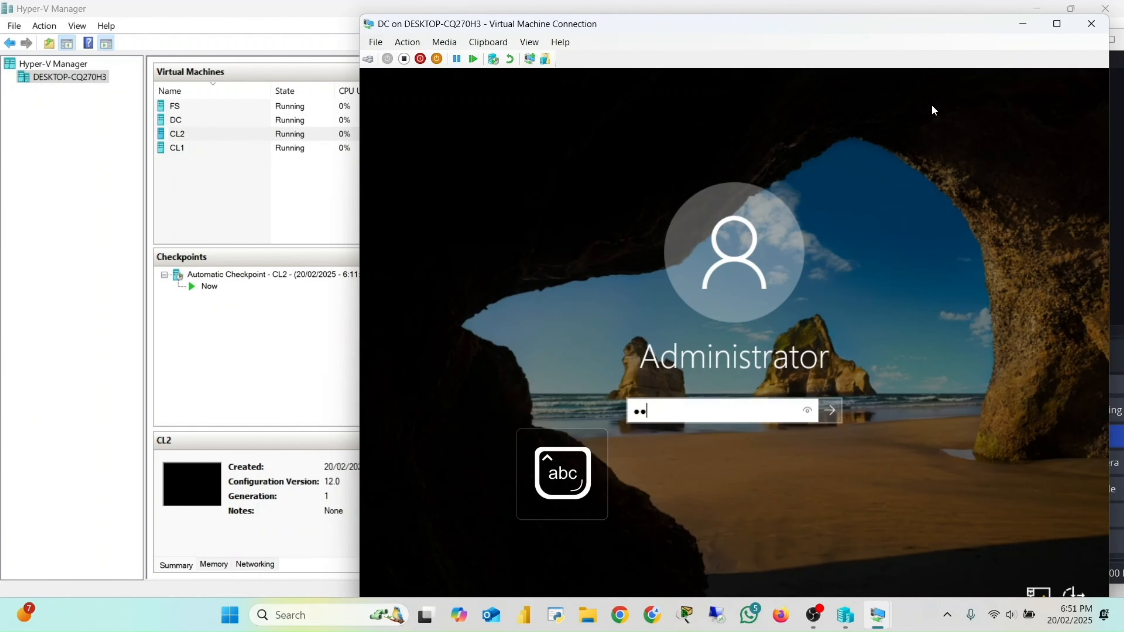
{"action": "key", "text": "Caps_Lock"}
{"action": "key", "text": "Caps_Lock"}
{"action": "type", "text": "••••••••"}
{"action": "key", "text": "Return"}
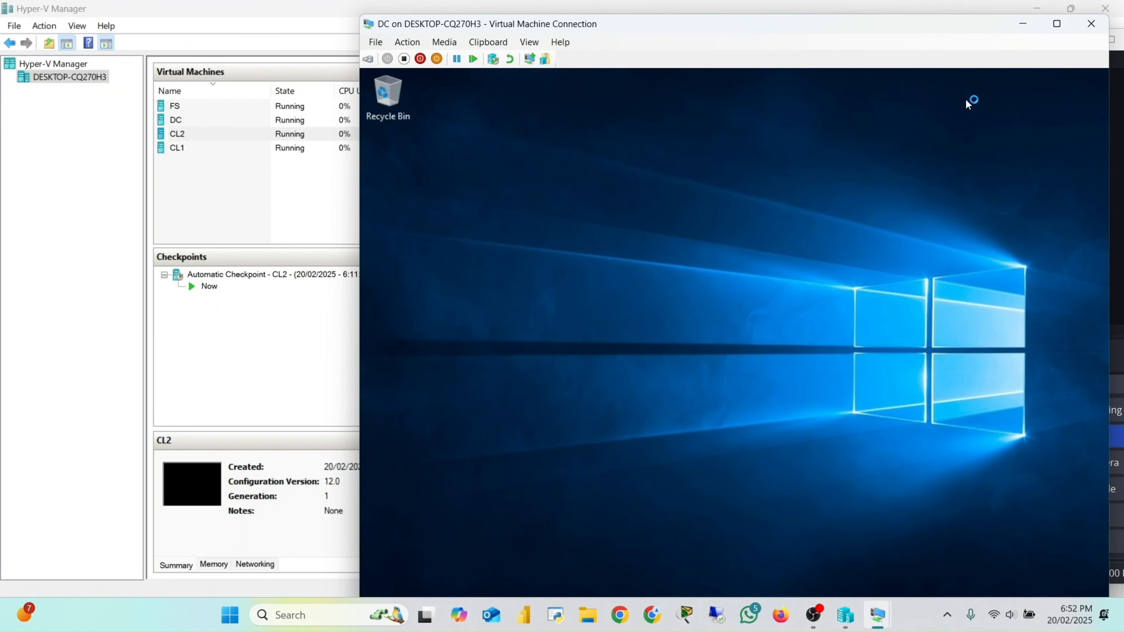
{"action": "left_click", "coordinate": [1056, 26]}
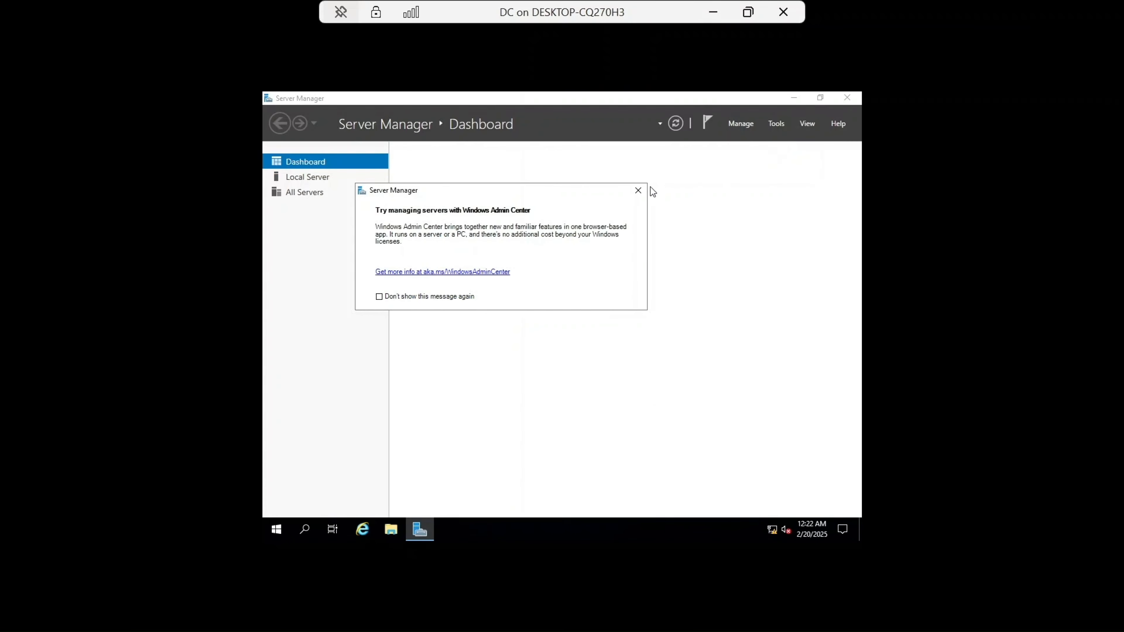
{"action": "left_click", "coordinate": [637, 190]}
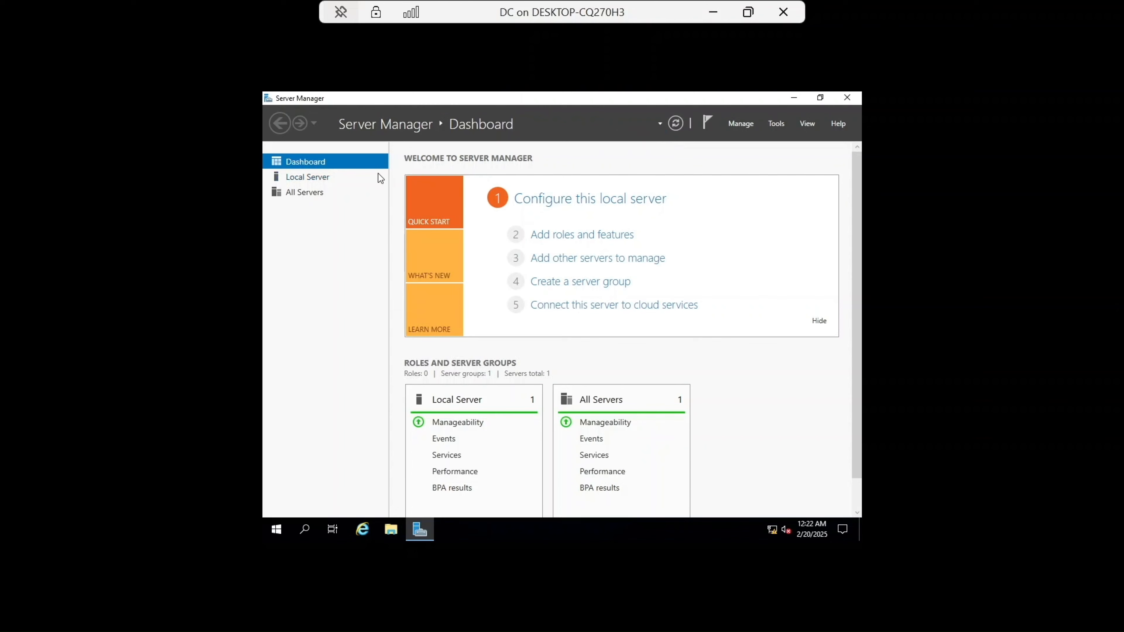
Step: Review DC's local server properties and run ipconfig /all in Command Prompt to check its IP configuration
{"action": "left_click", "coordinate": [302, 182]}
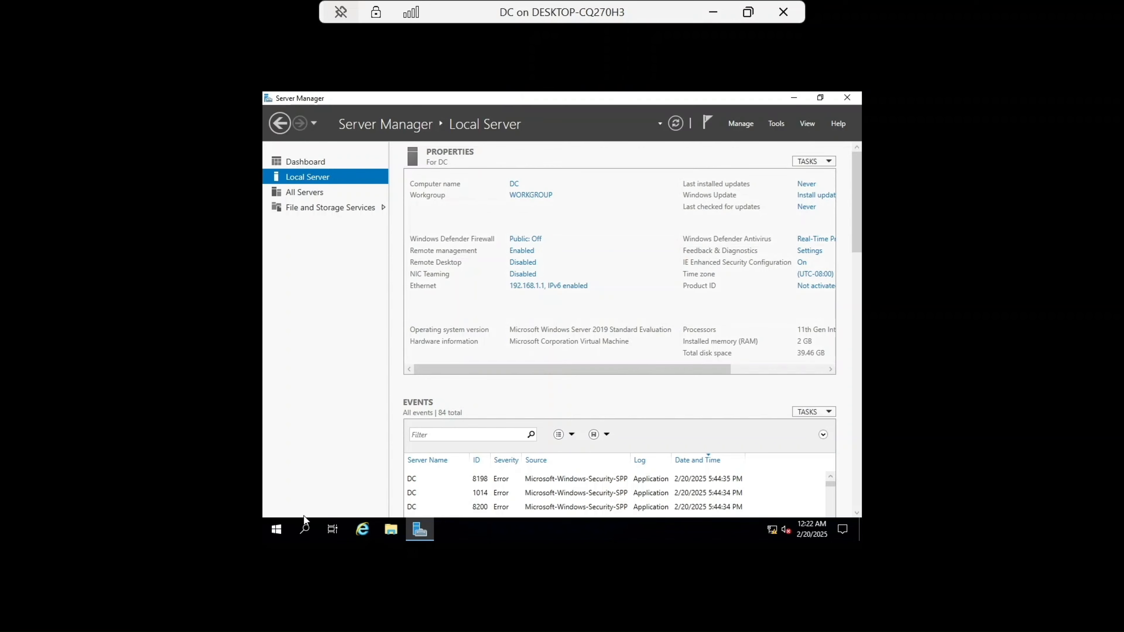
{"action": "left_click", "coordinate": [305, 529]}
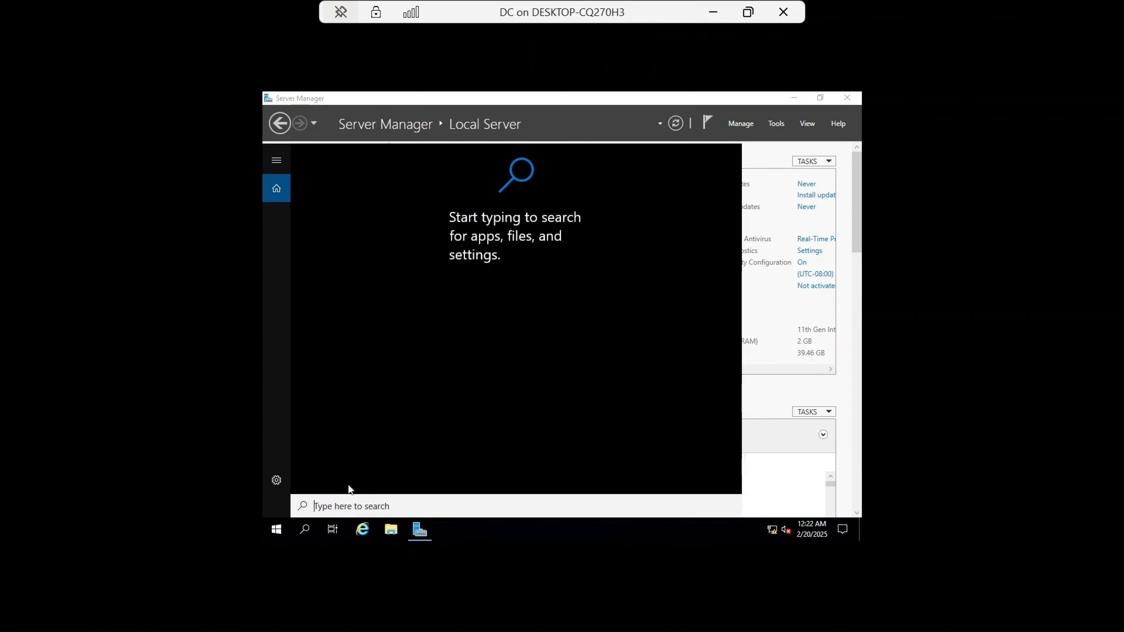
{"action": "type", "text": "cmd"}
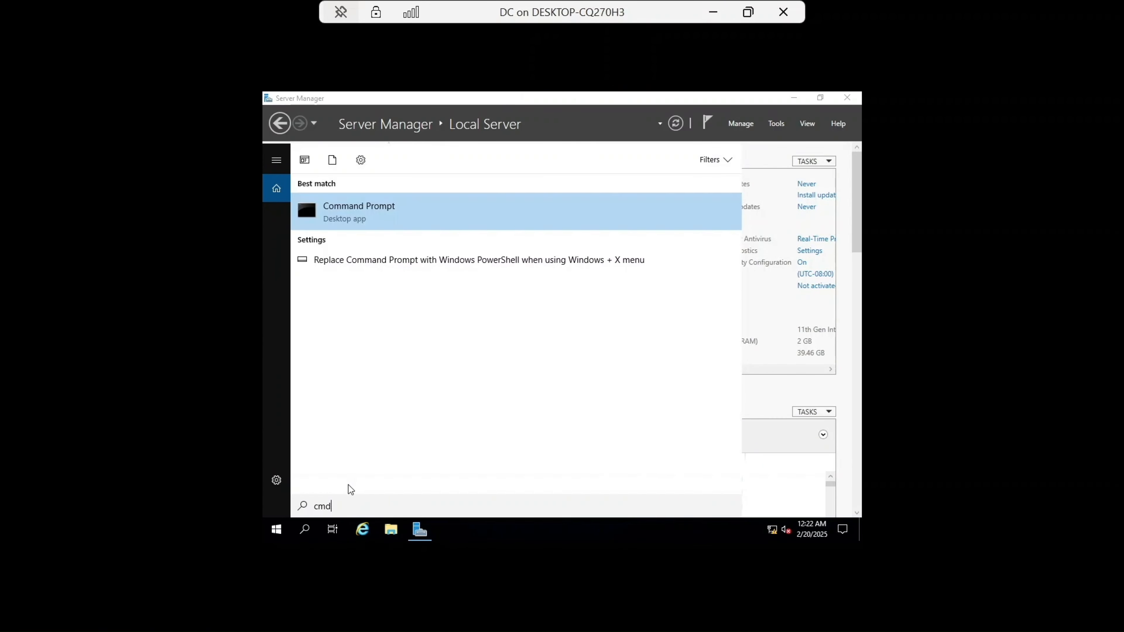
{"action": "key", "text": "Return"}
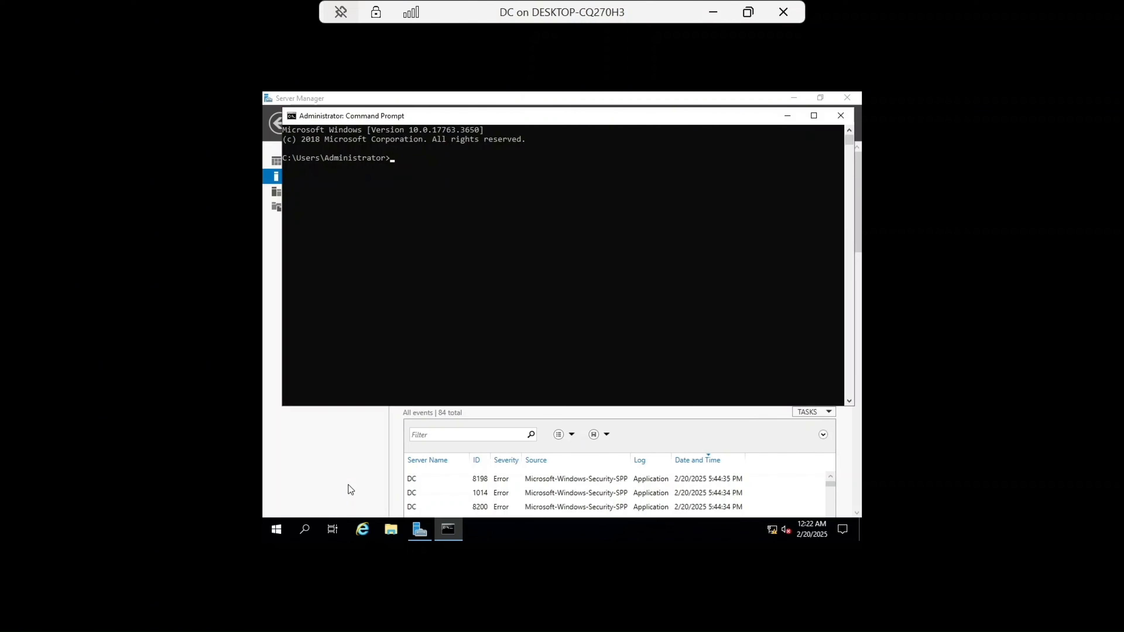
{"action": "type", "text": "ipconfig /all"}
{"action": "key", "text": "Return"}
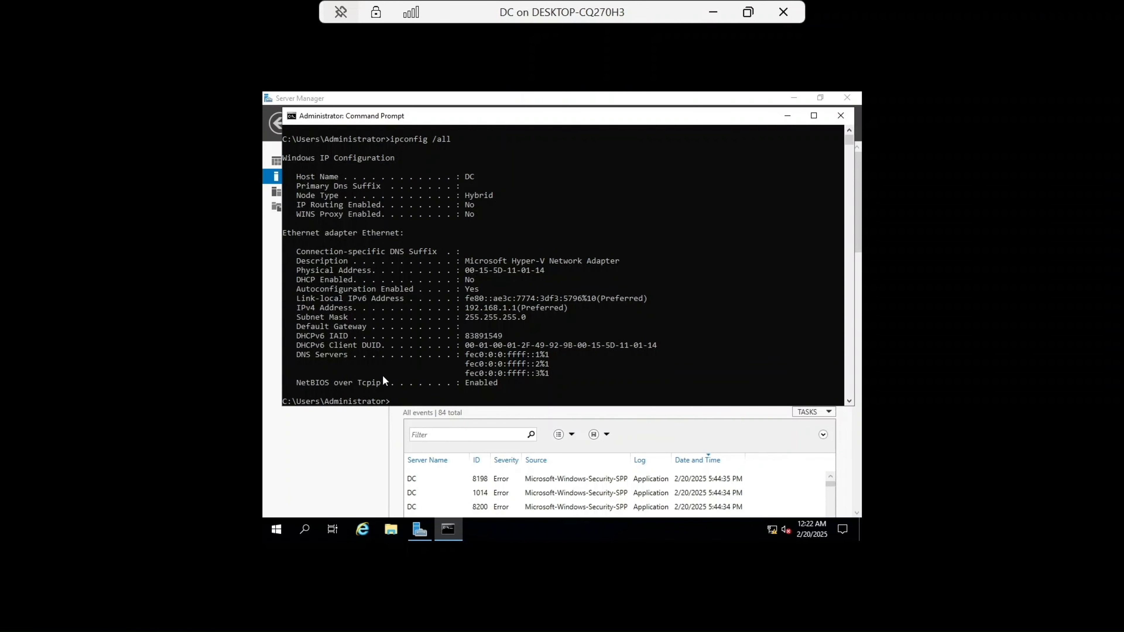
{"action": "left_click", "coordinate": [464, 305]}
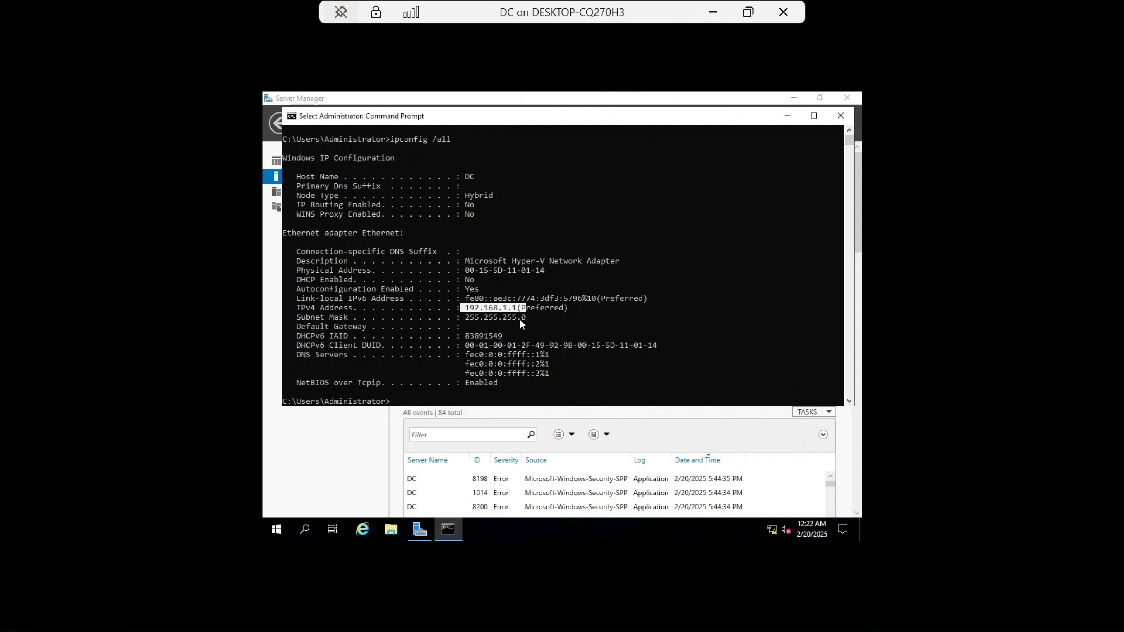
{"action": "left_click", "coordinate": [840, 116]}
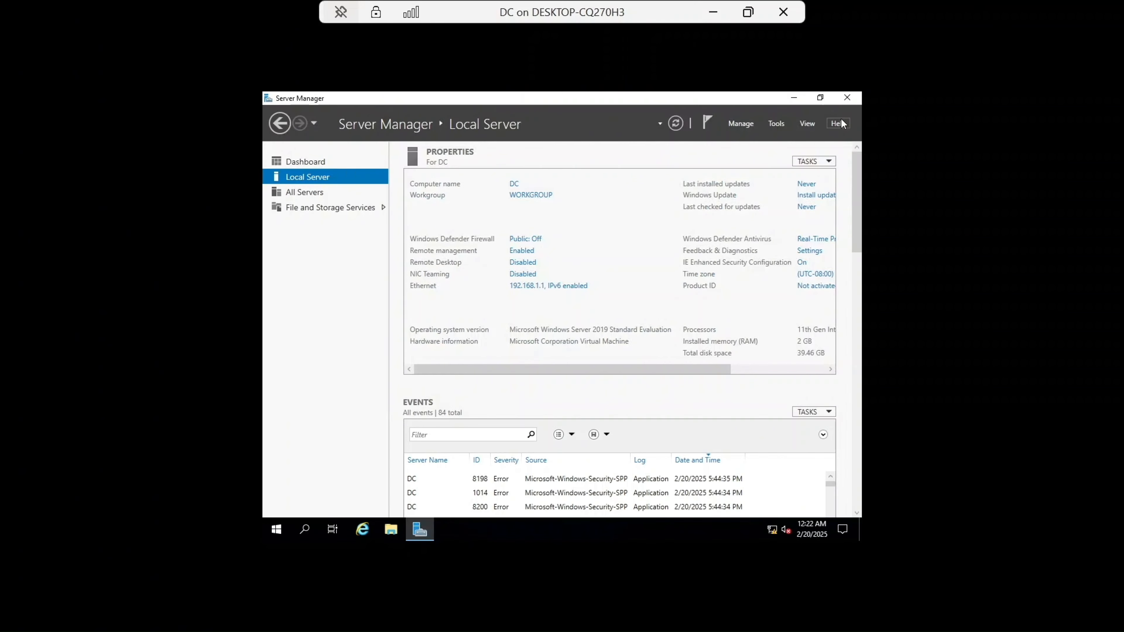
Step: Switch to the FS virtual machine and open its network adapter options from the network settings
{"action": "left_click", "coordinate": [714, 13]}
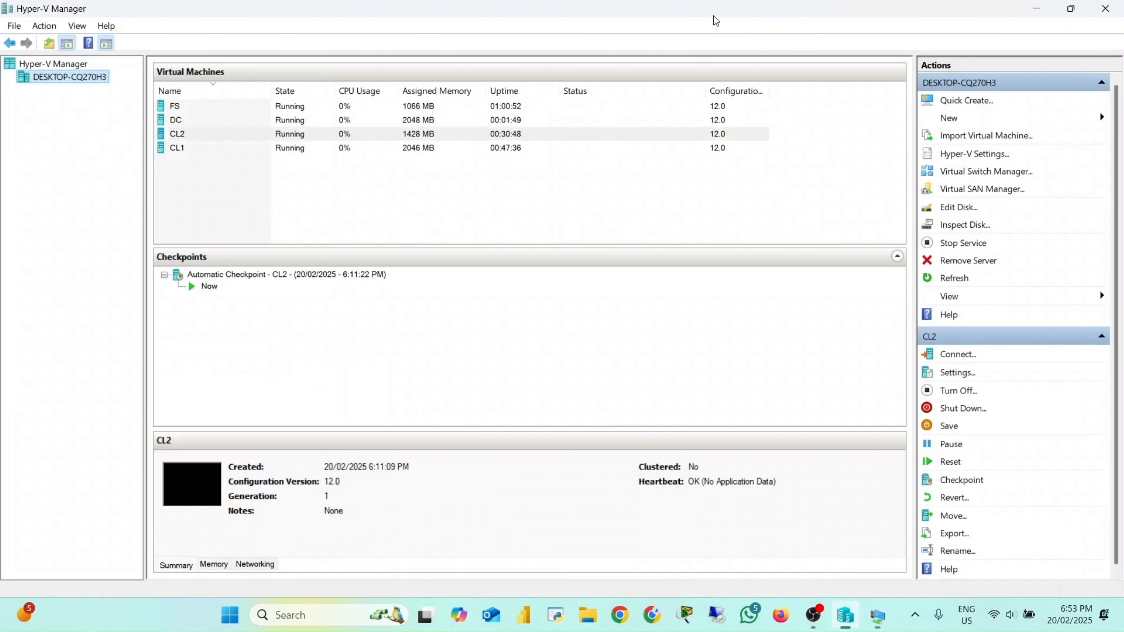
{"action": "mouse_move", "coordinate": [837, 613]}
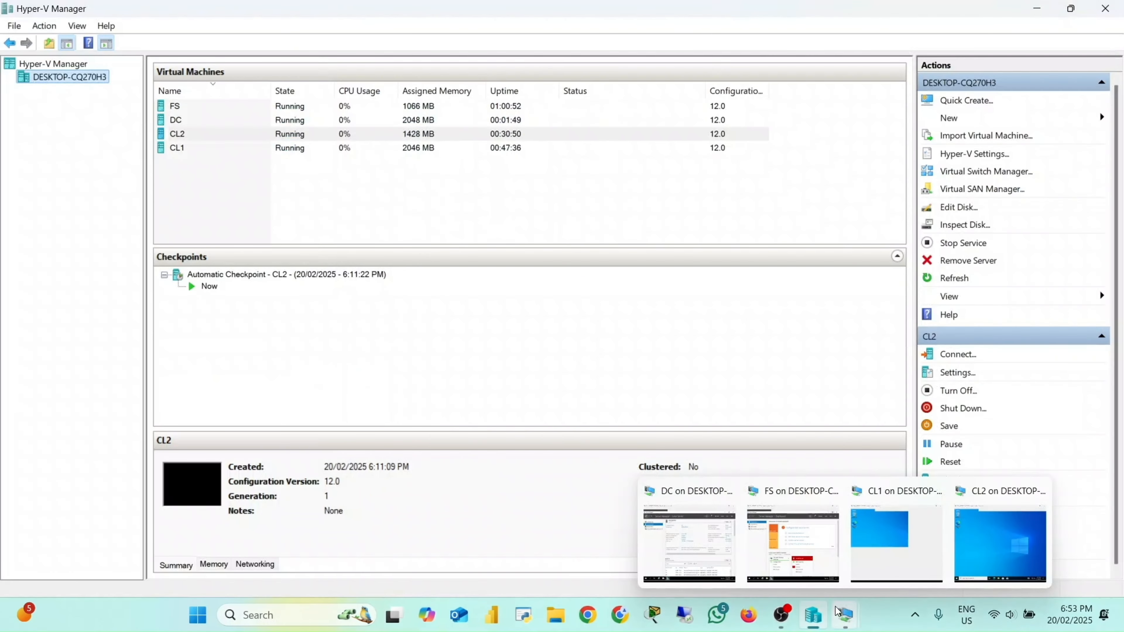
{"action": "left_click", "coordinate": [785, 533]}
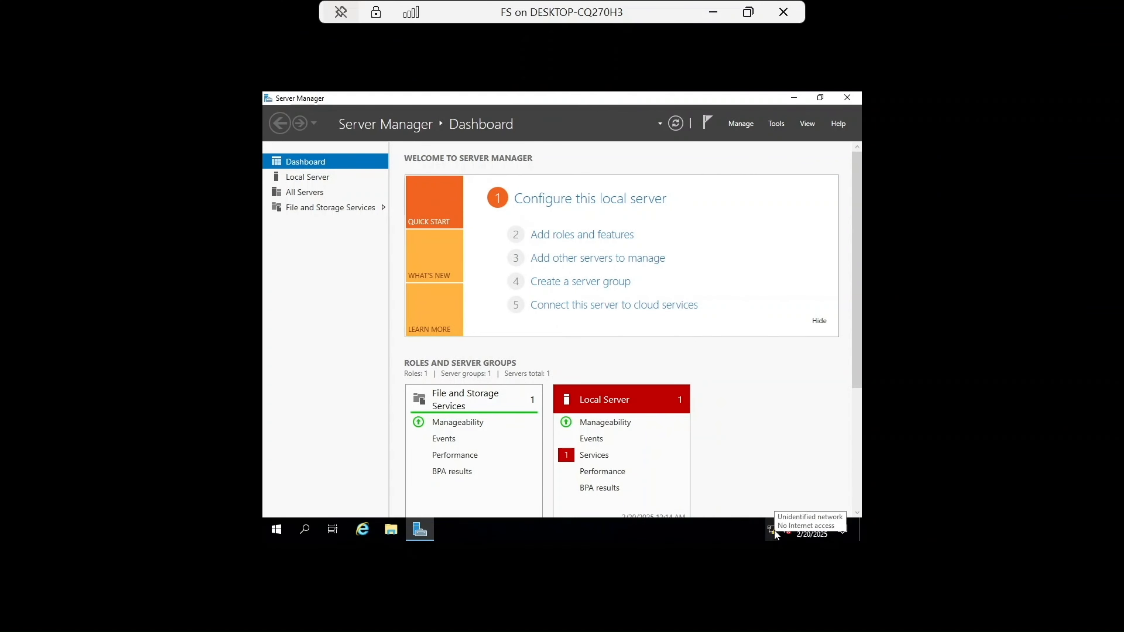
{"action": "left_click", "coordinate": [772, 530]}
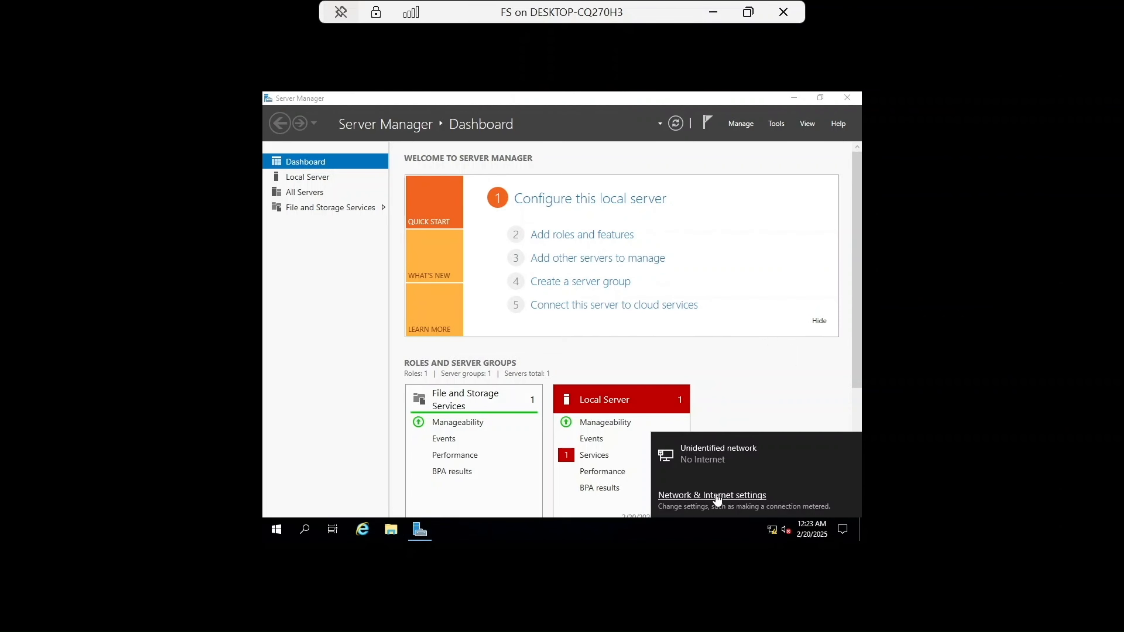
{"action": "left_click", "coordinate": [718, 495]}
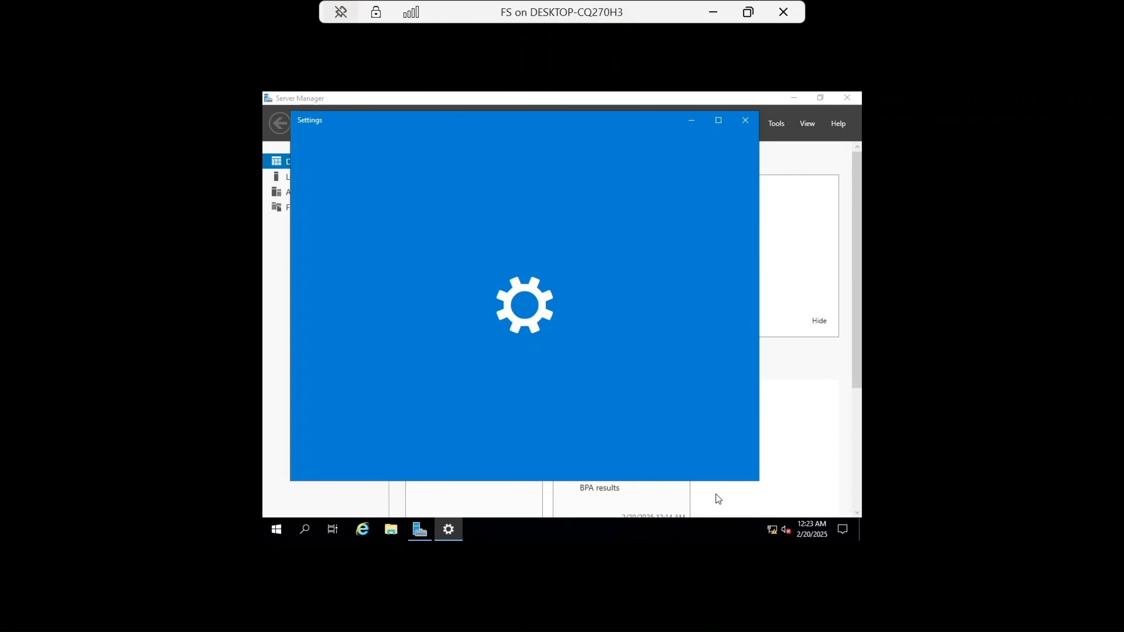
{"action": "left_click", "coordinate": [375, 274]}
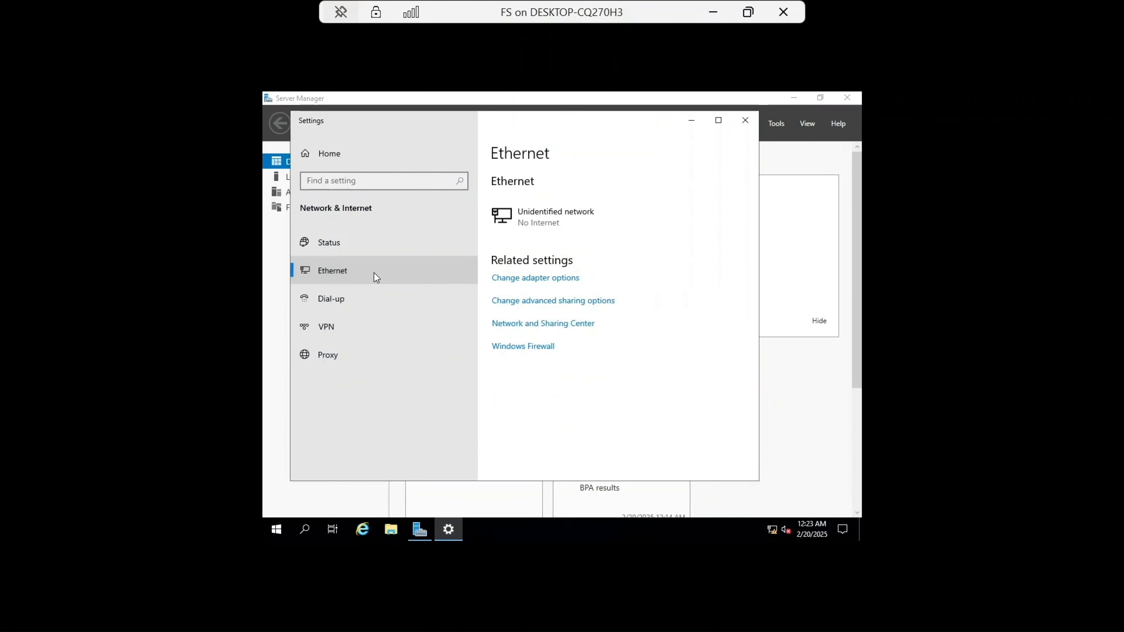
{"action": "left_click", "coordinate": [540, 280]}
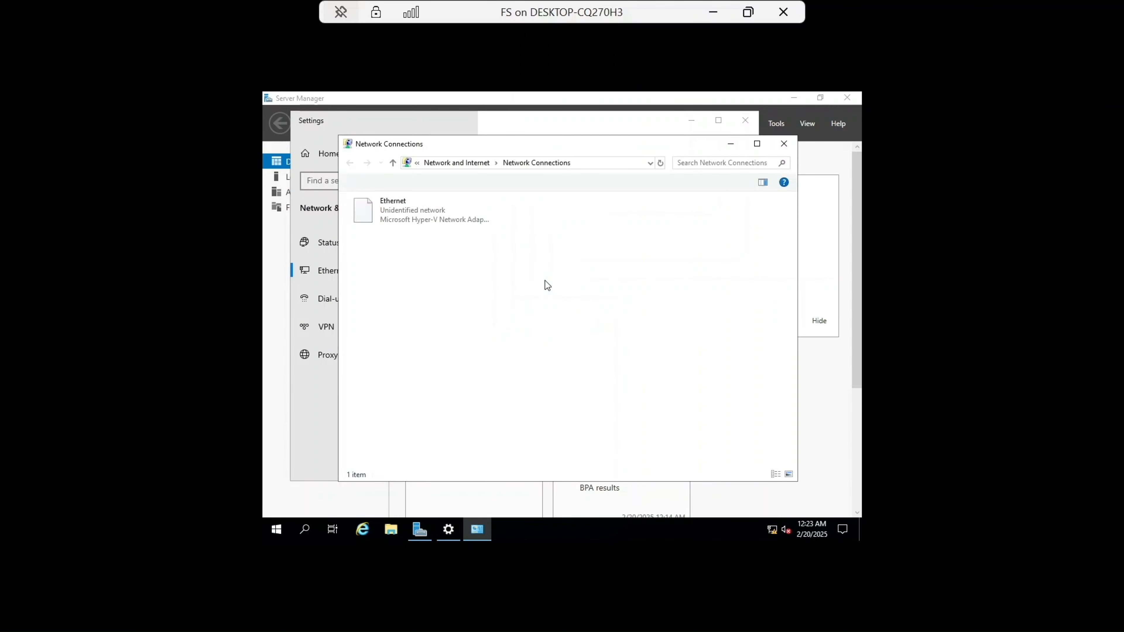
Step: Set FS's Ethernet IPv4 address to static 192.168.1.2 with subnet mask and DNS server entries
{"action": "double_click", "coordinate": [407, 223]}
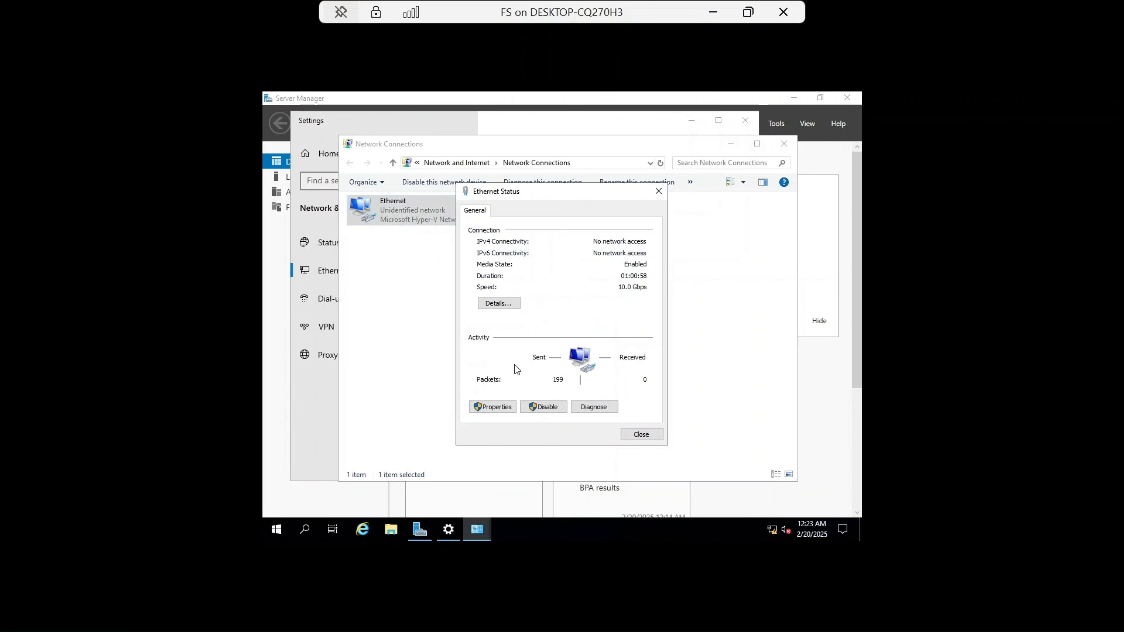
{"action": "left_click", "coordinate": [499, 407]}
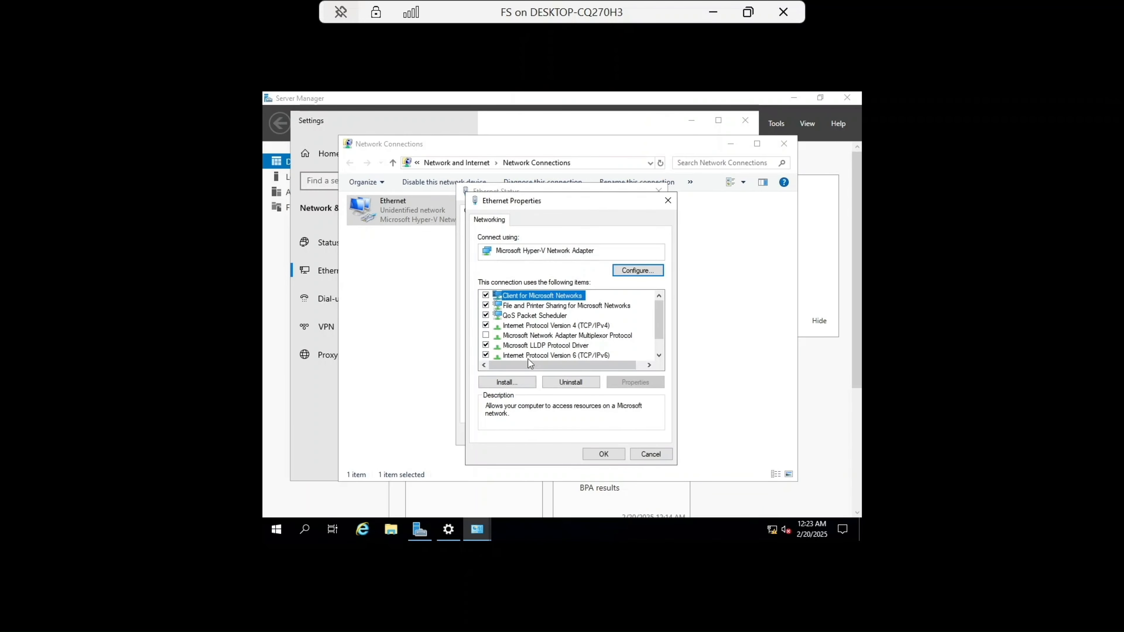
{"action": "double_click", "coordinate": [564, 327]}
{"action": "left_click", "coordinate": [535, 331]}
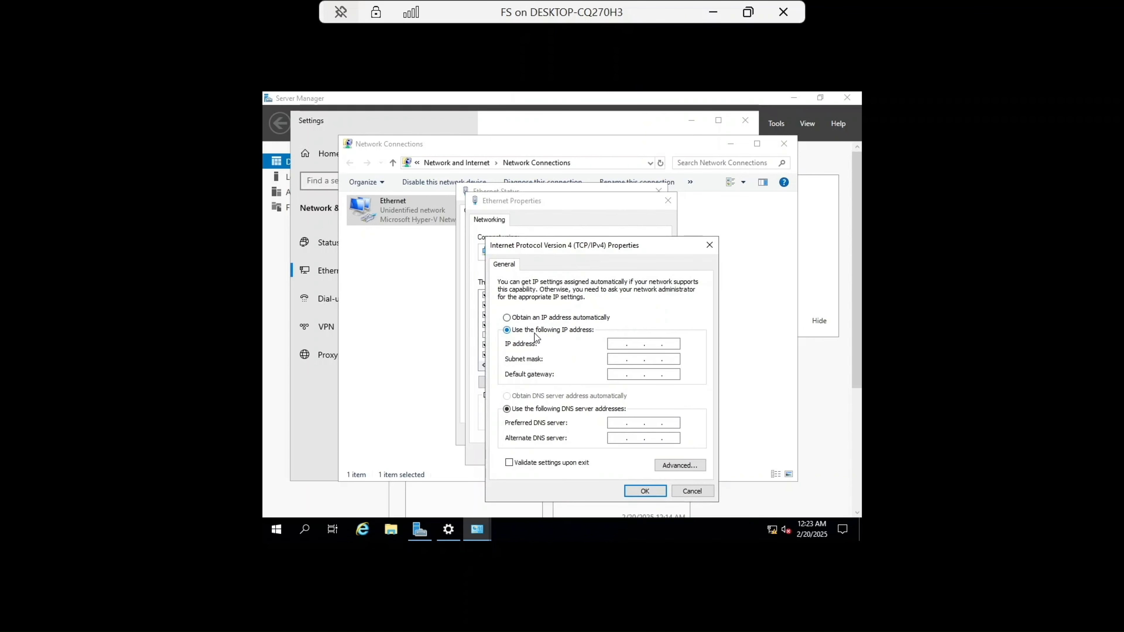
{"action": "left_click", "coordinate": [616, 345]}
{"action": "type", "text": "192 . 168 . 1 . 2"}
{"action": "left_click", "coordinate": [618, 362]}
{"action": "type", "text": "192 . 168.1.2"}
{"action": "left_click", "coordinate": [645, 491]}
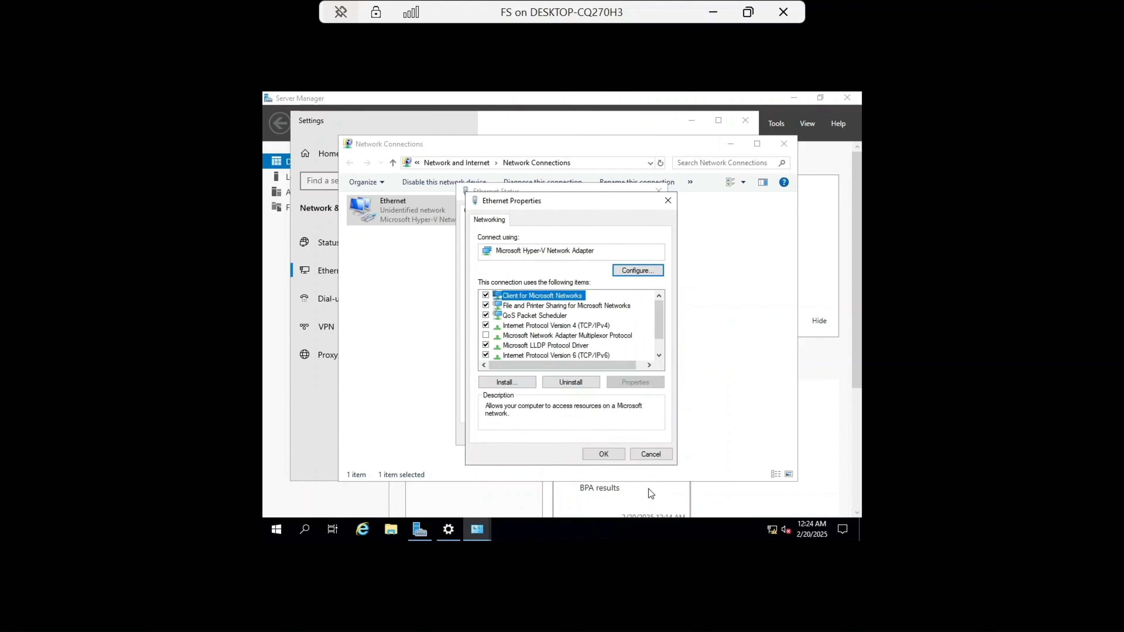
Step: Confirm the Ethernet properties and close the network status, Network Connections and Settings windows
{"action": "left_click", "coordinate": [610, 456]}
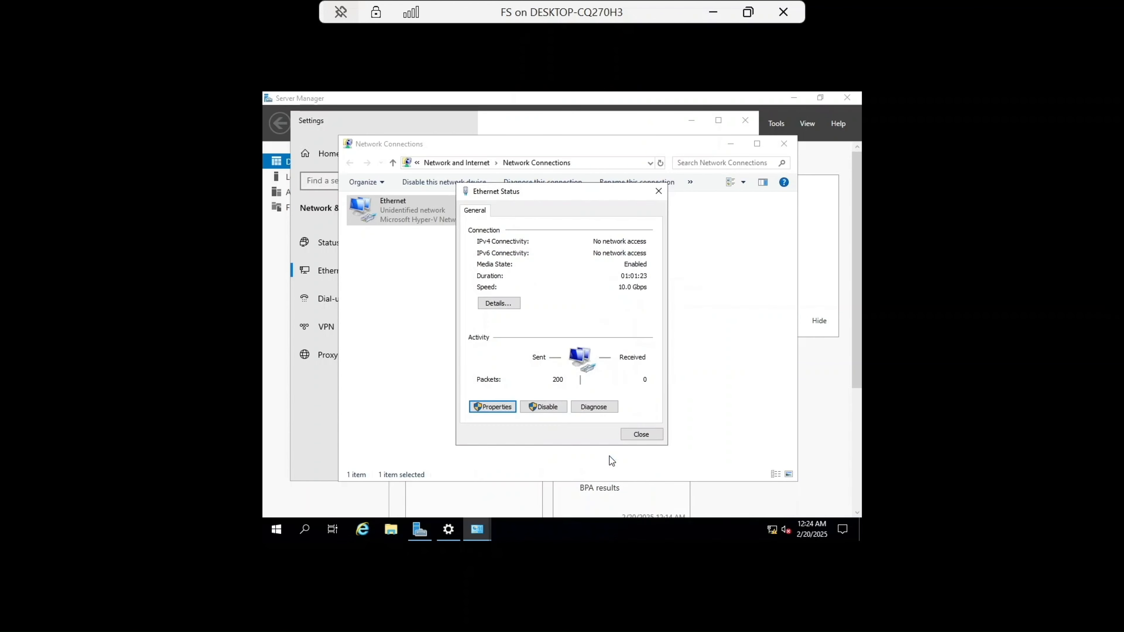
{"action": "left_click", "coordinate": [641, 434]}
{"action": "left_click", "coordinate": [784, 144]}
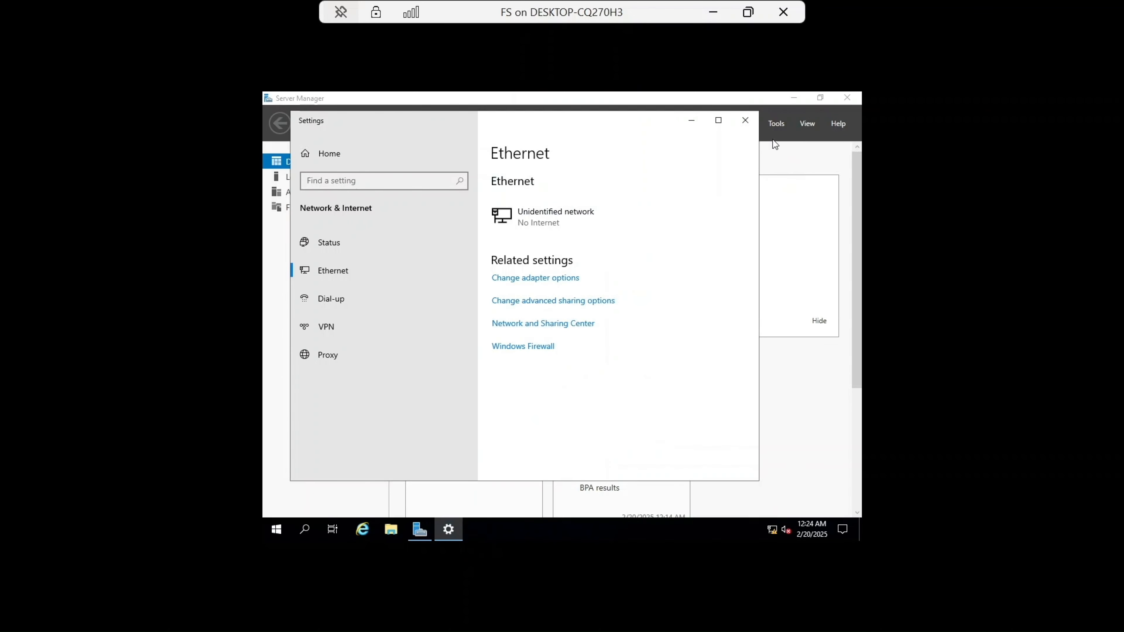
{"action": "left_click", "coordinate": [744, 121]}
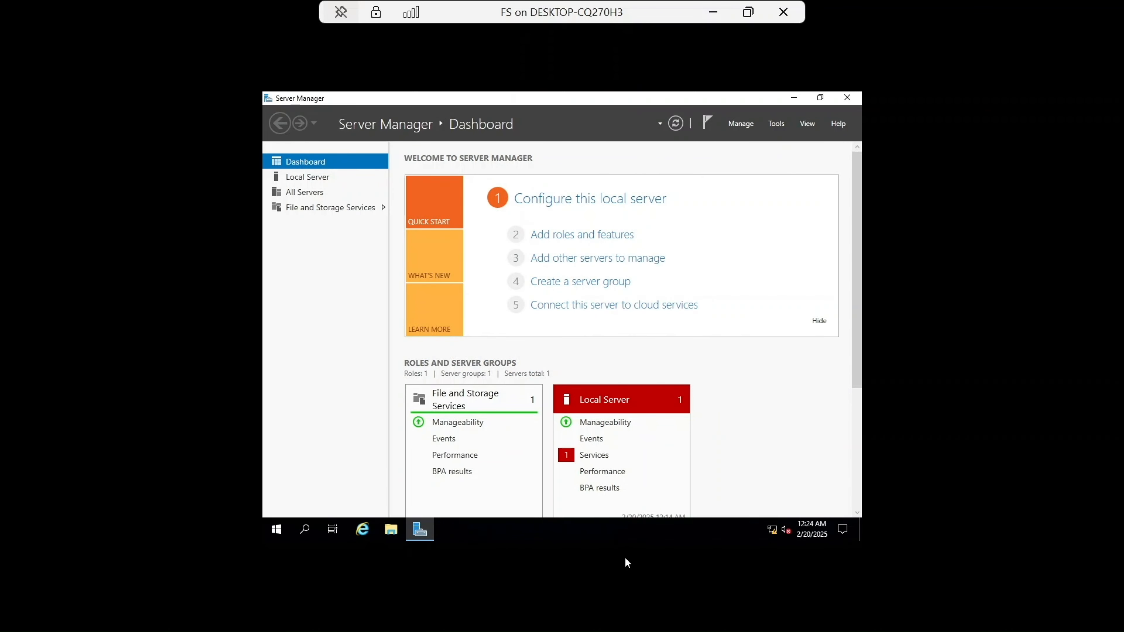
Step: Rename the FS virtual machine's computer to FS through This PC's system properties and close the system windows
{"action": "left_click", "coordinate": [392, 529]}
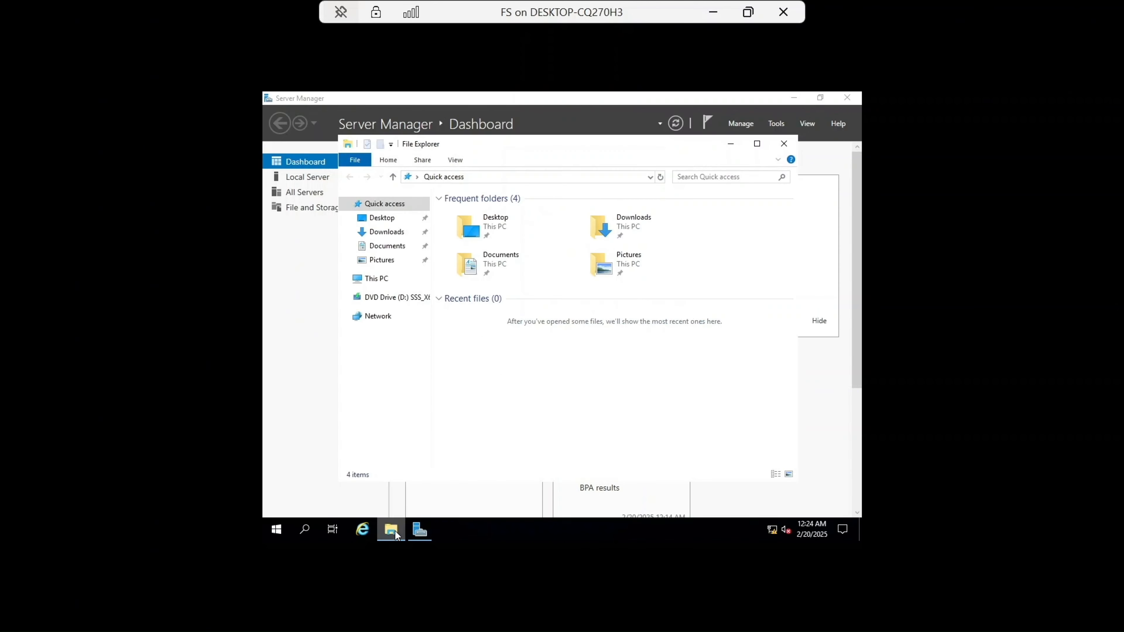
{"action": "left_click", "coordinate": [380, 278]}
{"action": "right_click", "coordinate": [385, 278]}
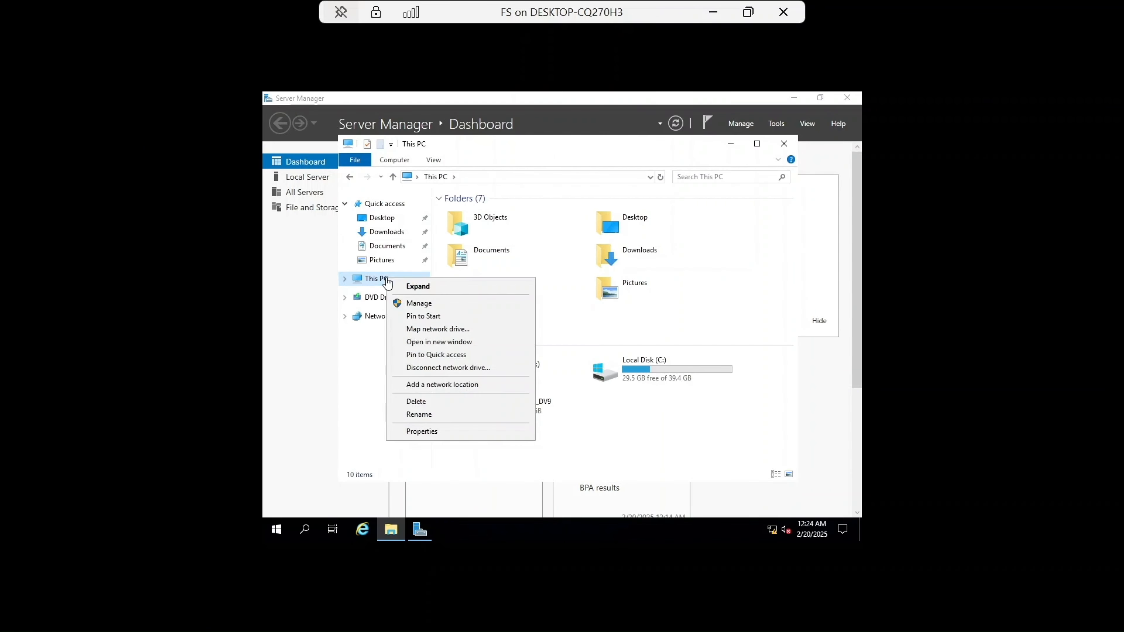
{"action": "left_click", "coordinate": [445, 431]}
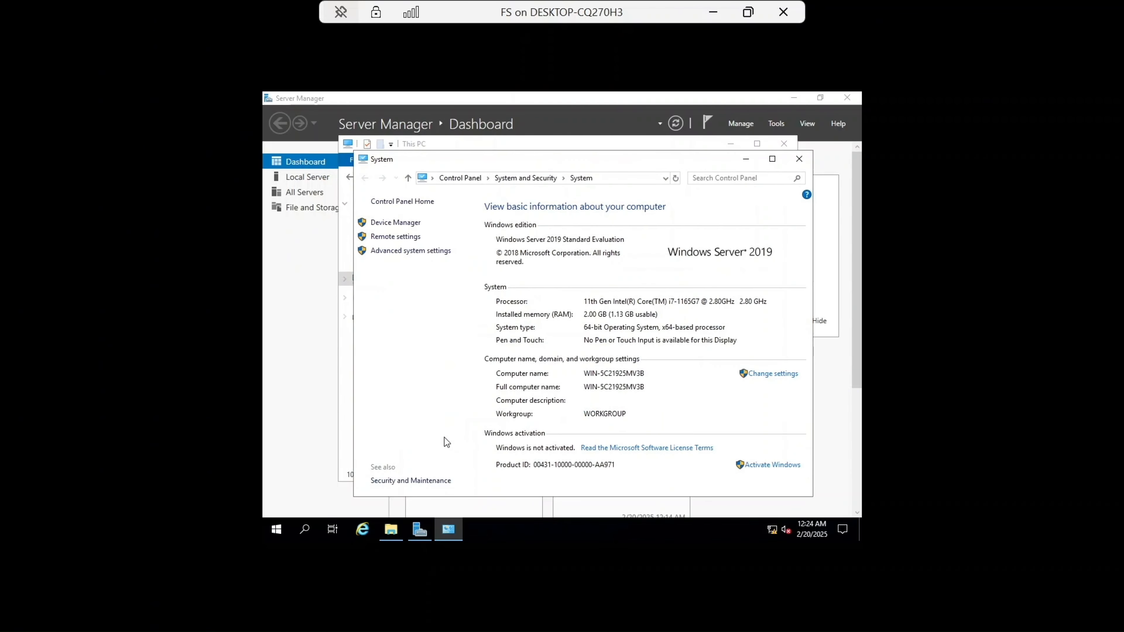
{"action": "left_click", "coordinate": [770, 374]}
{"action": "left_click", "coordinate": [531, 296]}
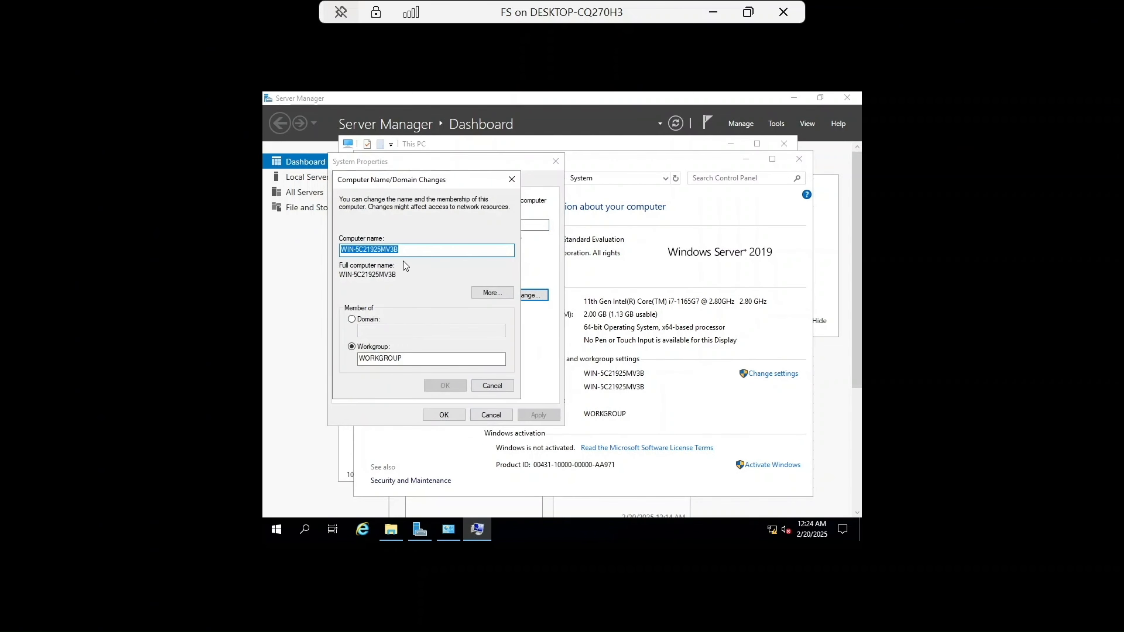
{"action": "key", "text": "BackSpace"}
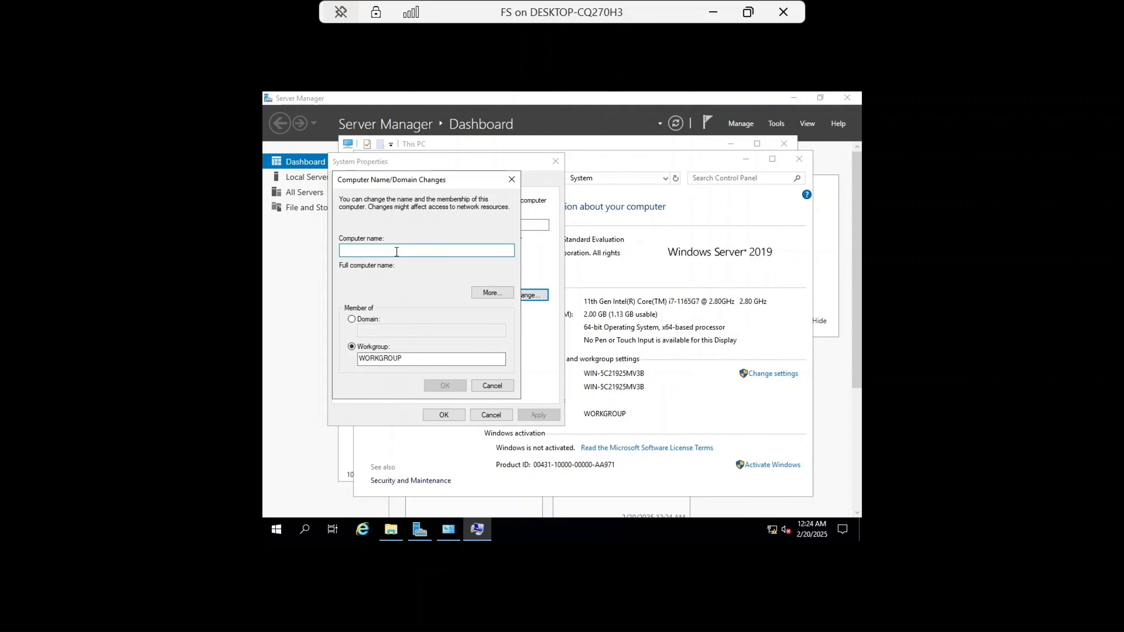
{"action": "key", "text": "Caps_Lock"}
{"action": "type", "text": "FS"}
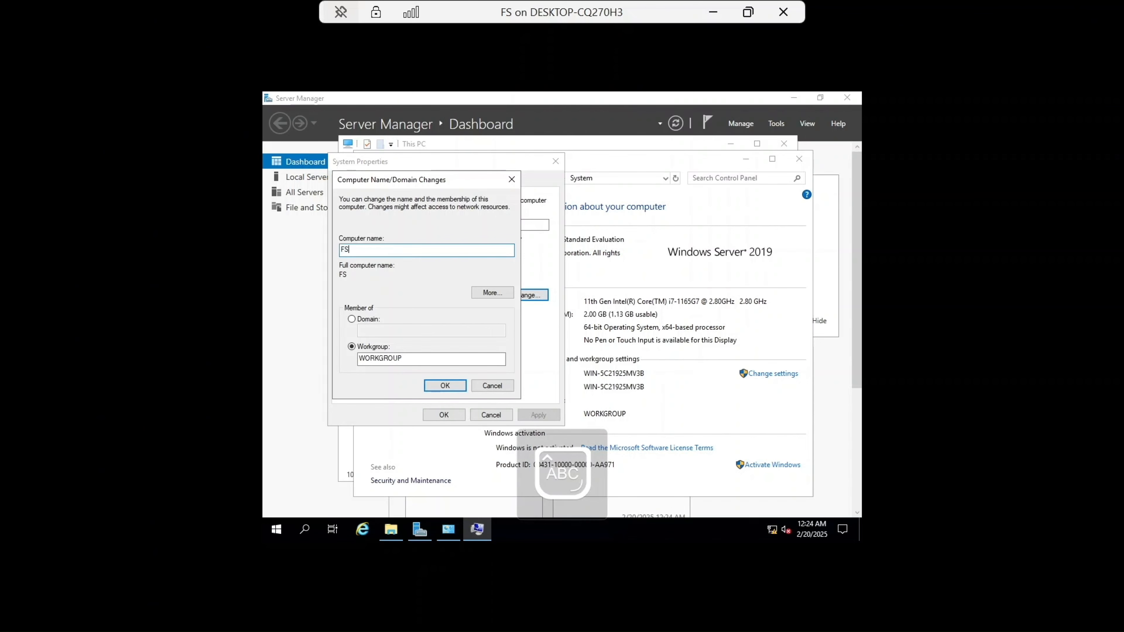
{"action": "left_click", "coordinate": [443, 385]}
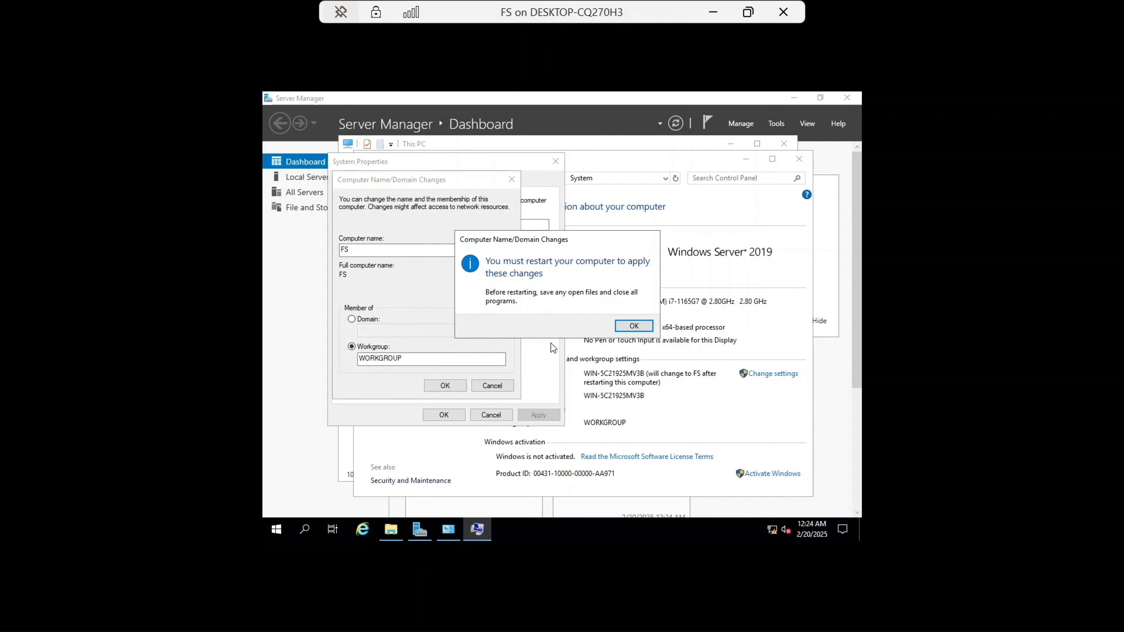
{"action": "left_click", "coordinate": [634, 327]}
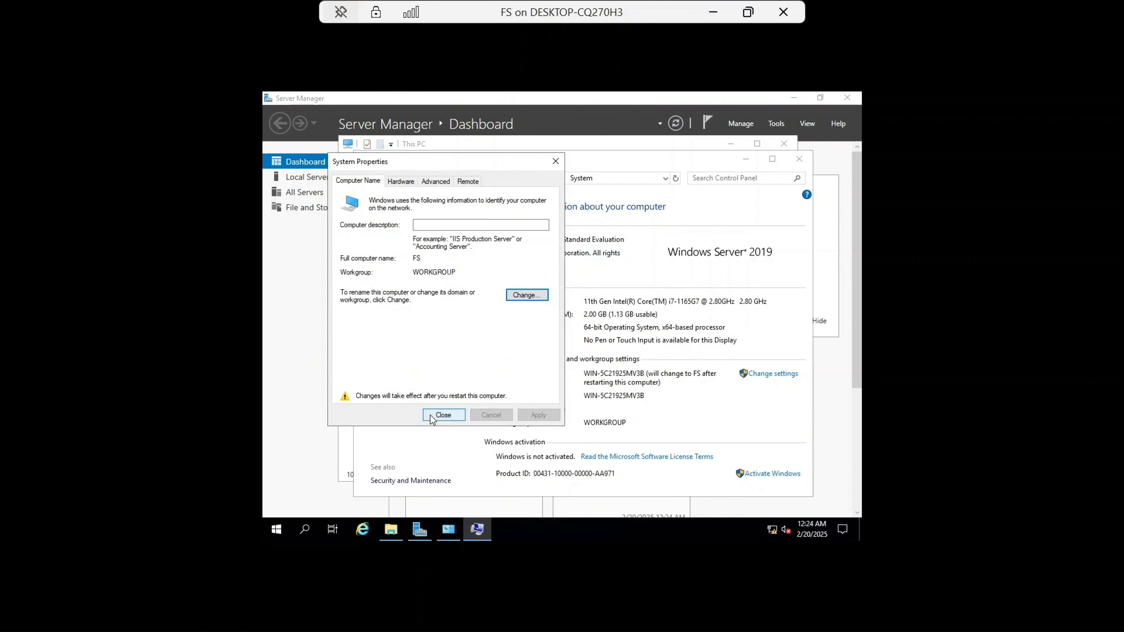
{"action": "left_click", "coordinate": [435, 416]}
{"action": "left_click", "coordinate": [637, 323]}
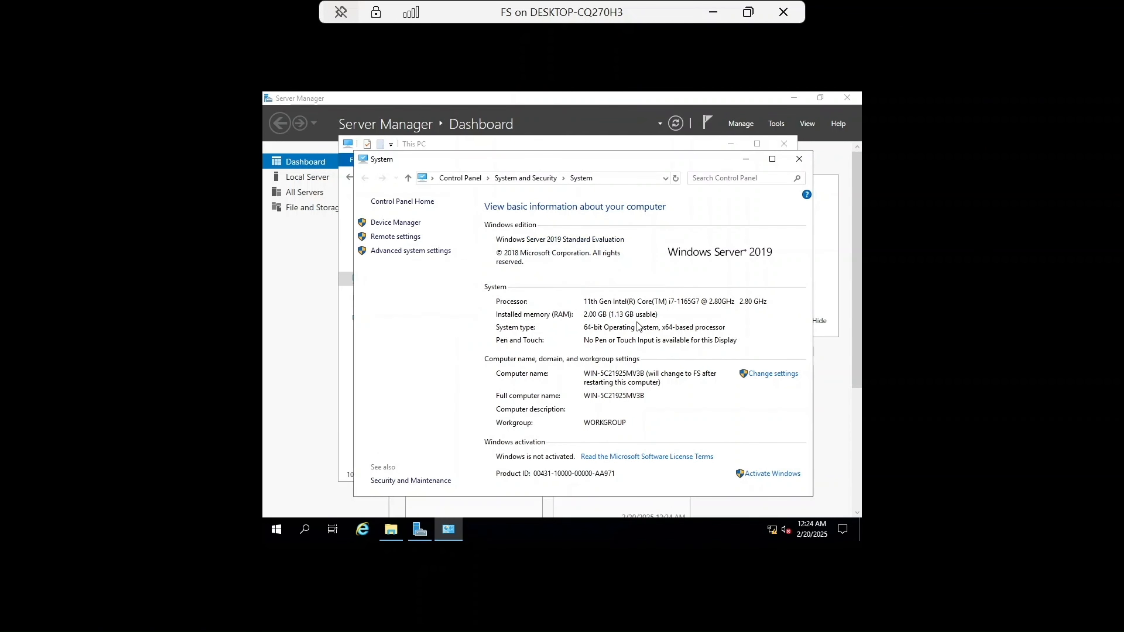
{"action": "left_click", "coordinate": [799, 159]}
{"action": "left_click", "coordinate": [783, 143]}
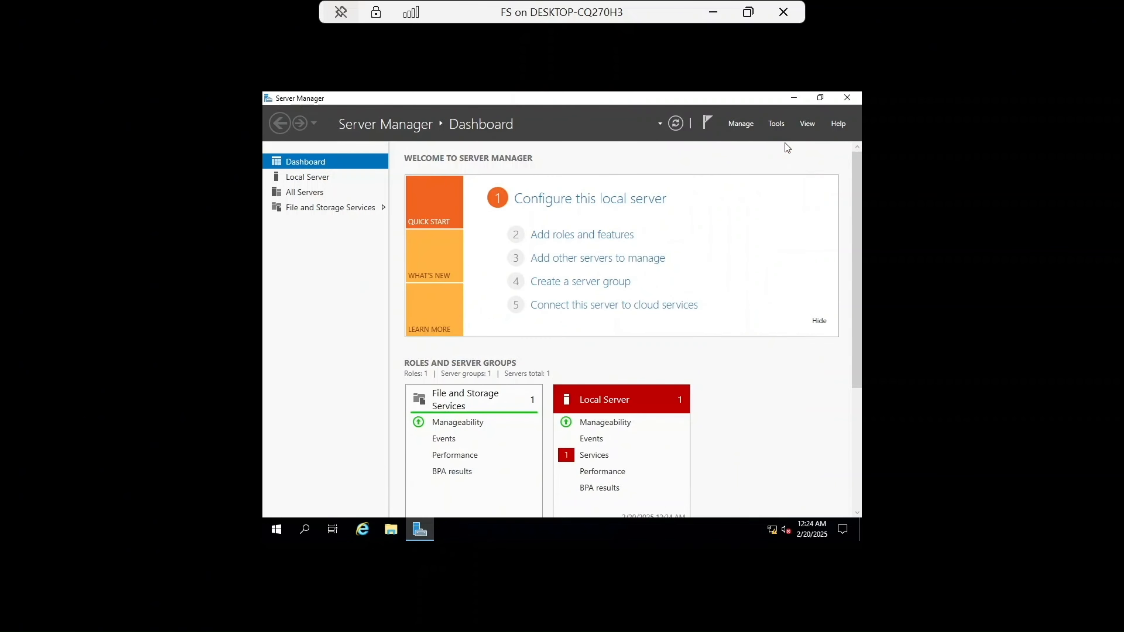
Step: Turn off the Windows Defender Firewall for the domain network on FS
{"action": "left_click", "coordinate": [316, 178]}
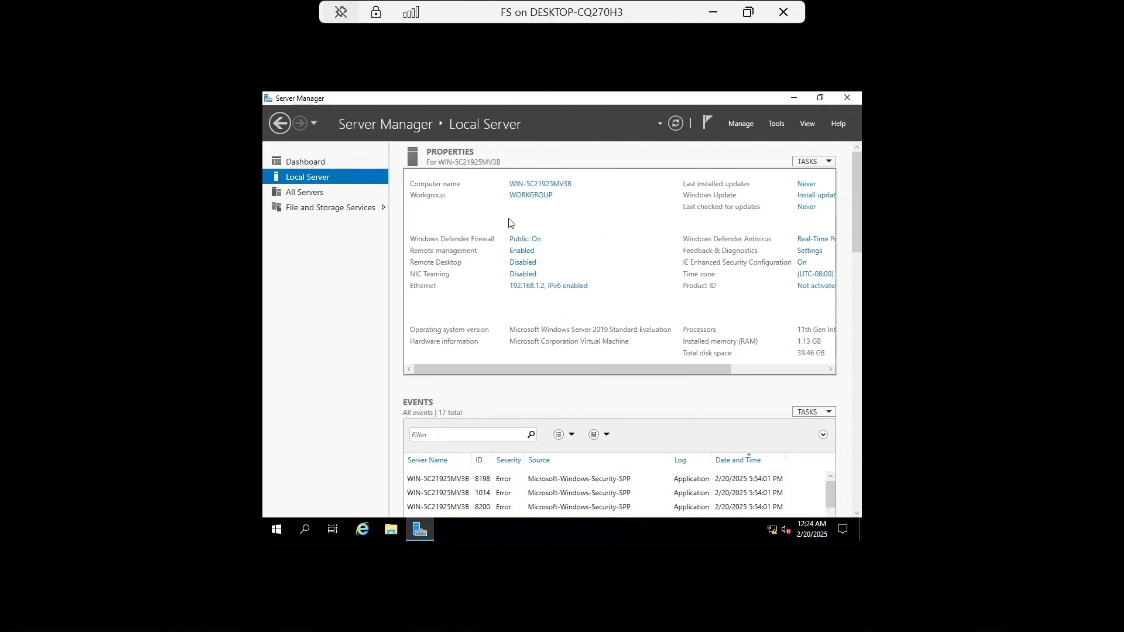
{"action": "left_click", "coordinate": [529, 240]}
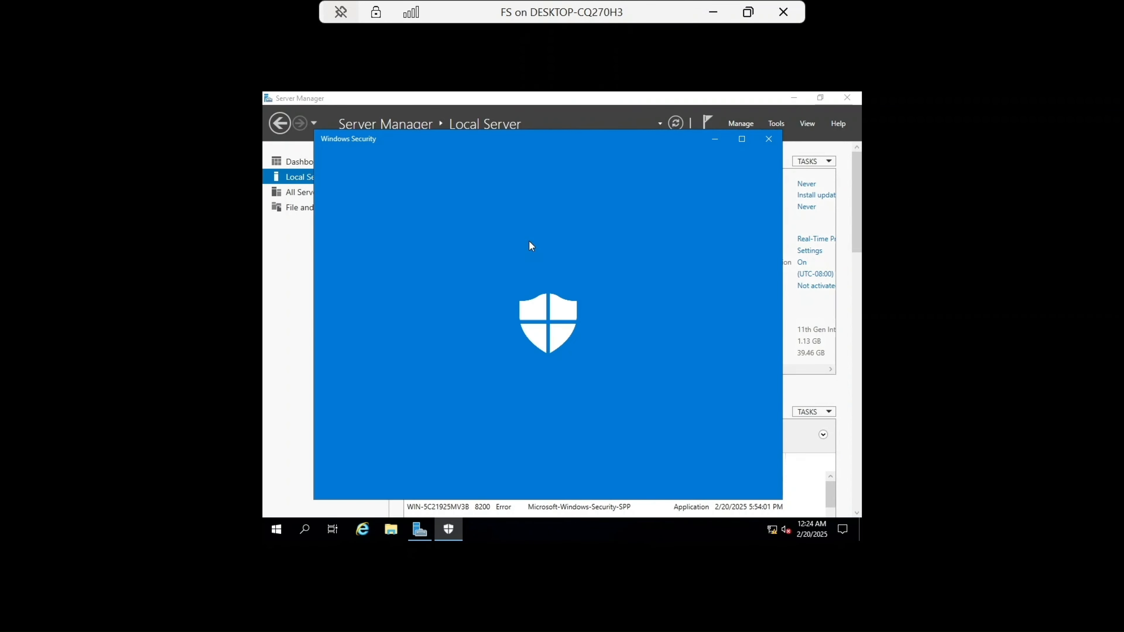
{"action": "left_click", "coordinate": [431, 242]}
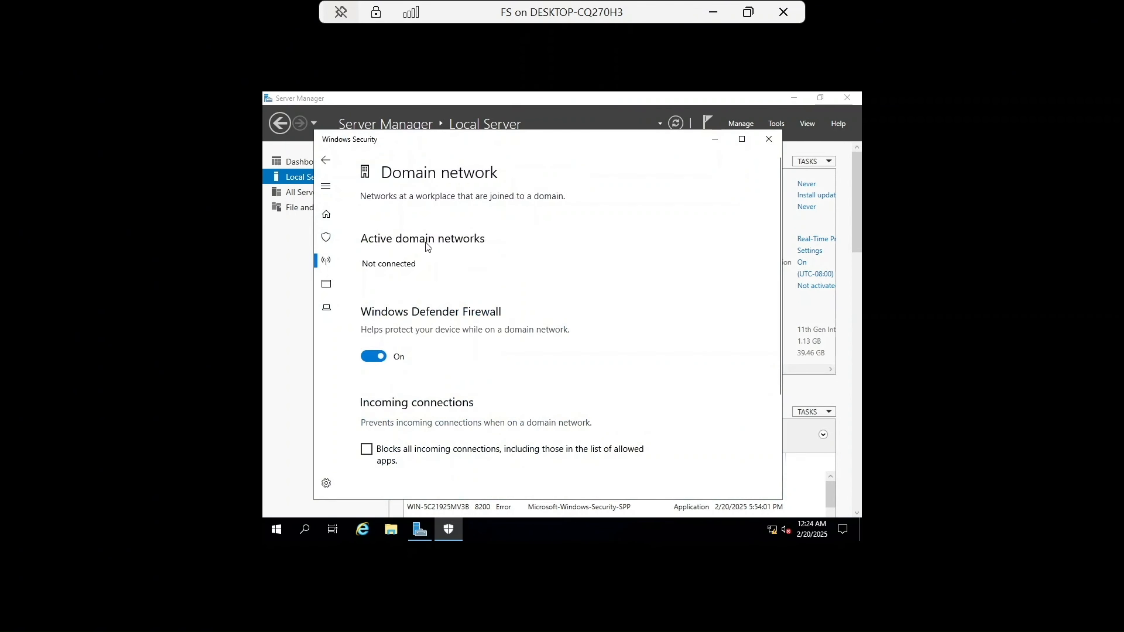
{"action": "left_click", "coordinate": [381, 357]}
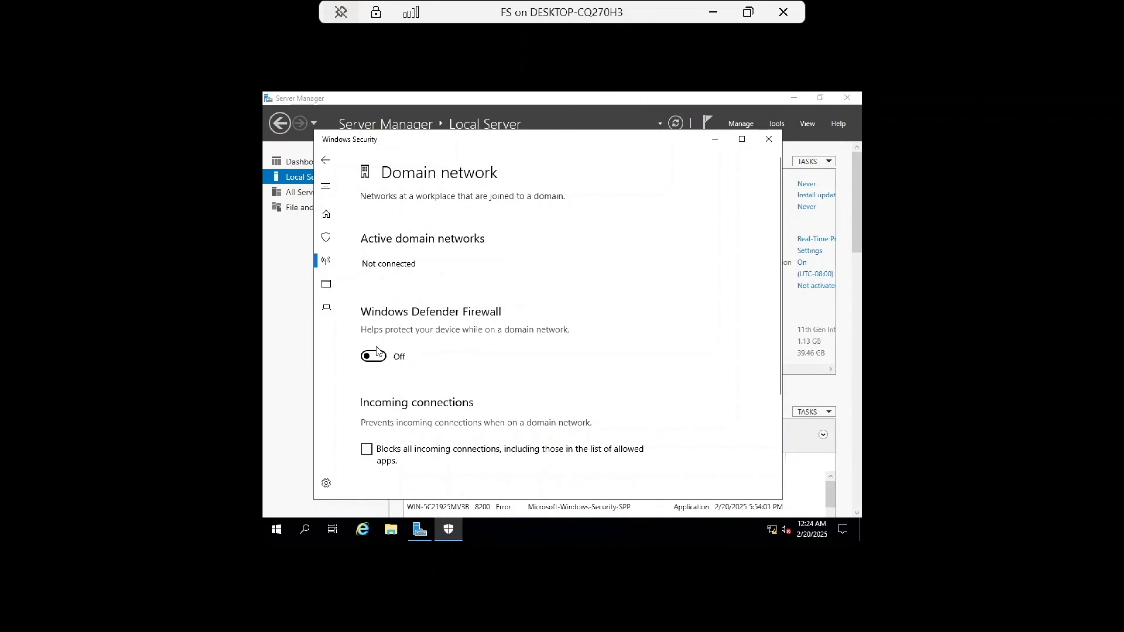
Step: Turn off the Windows Defender Firewall for the private network on FS
{"action": "left_click", "coordinate": [325, 164]}
{"action": "left_click", "coordinate": [394, 341]}
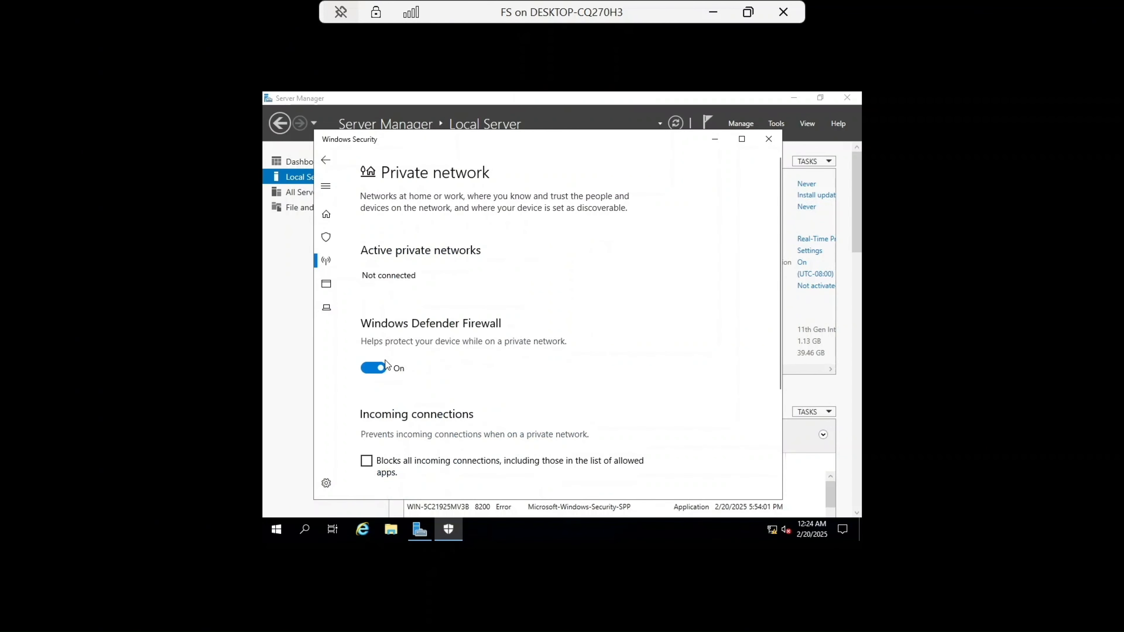
{"action": "left_click", "coordinate": [374, 368]}
{"action": "left_click", "coordinate": [324, 161]}
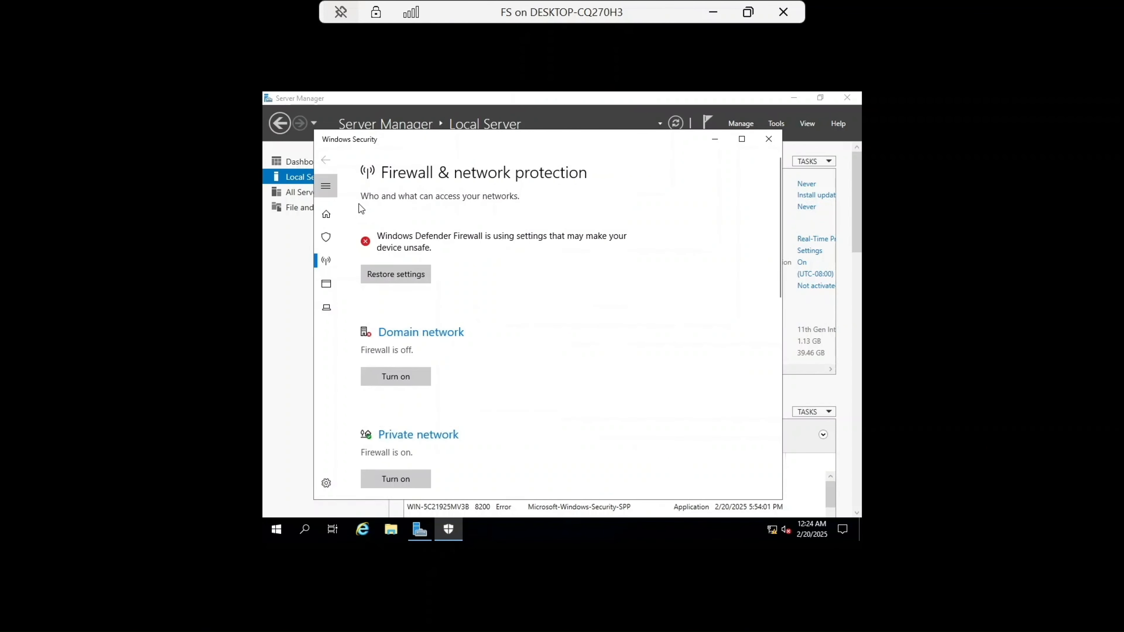
Step: Turn off the Windows Defender Firewall for the public network on FS
{"action": "scroll", "coordinate": [418, 382], "scroll_direction": "down", "scroll_amount": 2}
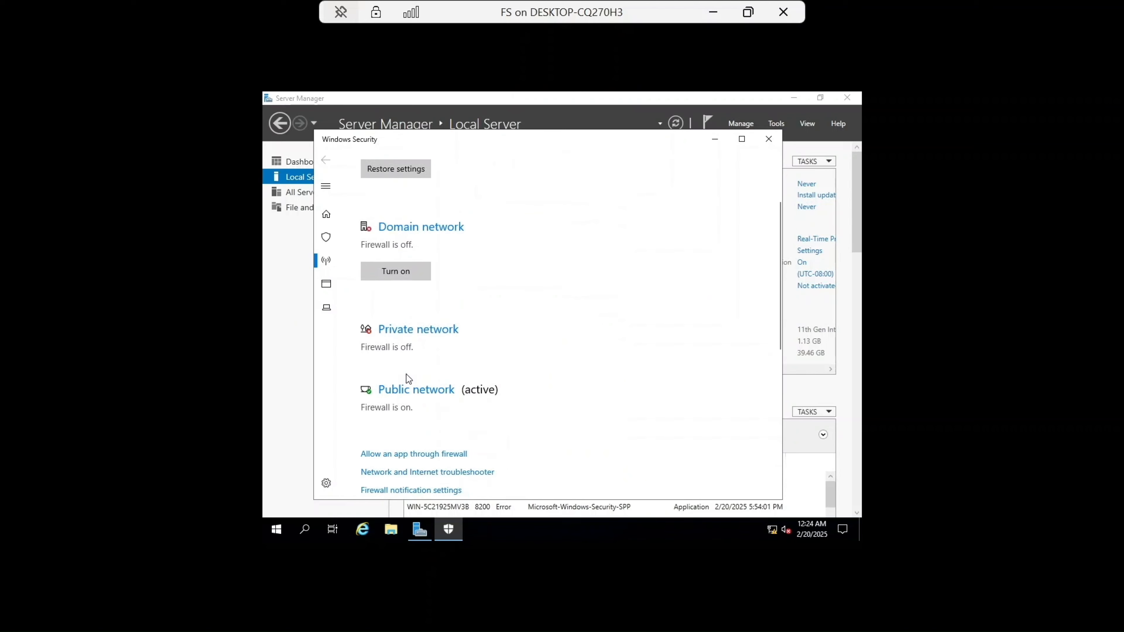
{"action": "left_click", "coordinate": [403, 393]}
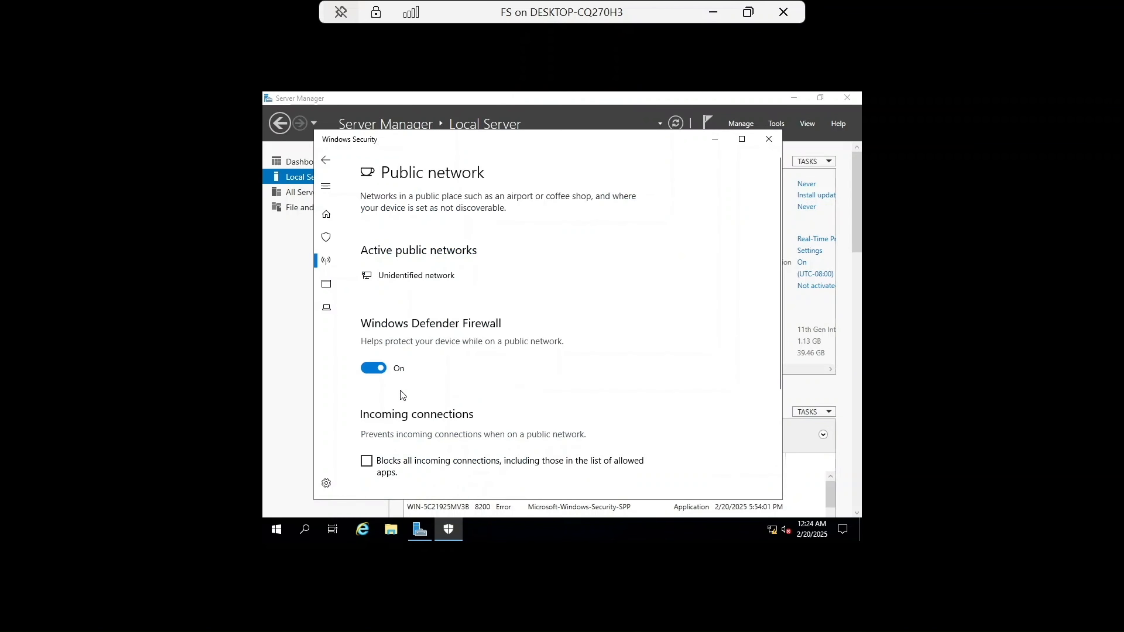
{"action": "left_click", "coordinate": [374, 371]}
{"action": "left_click", "coordinate": [328, 164]}
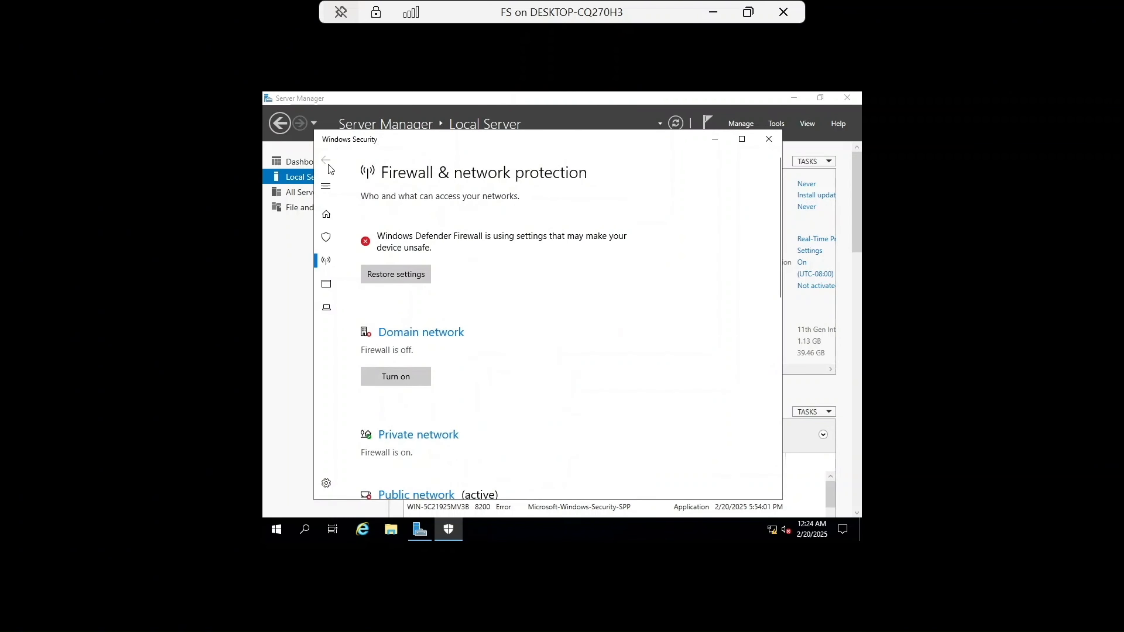
Step: Turn off the private network firewall again and close Windows Security
{"action": "scroll", "coordinate": [498, 309], "scroll_direction": "down", "scroll_amount": 1}
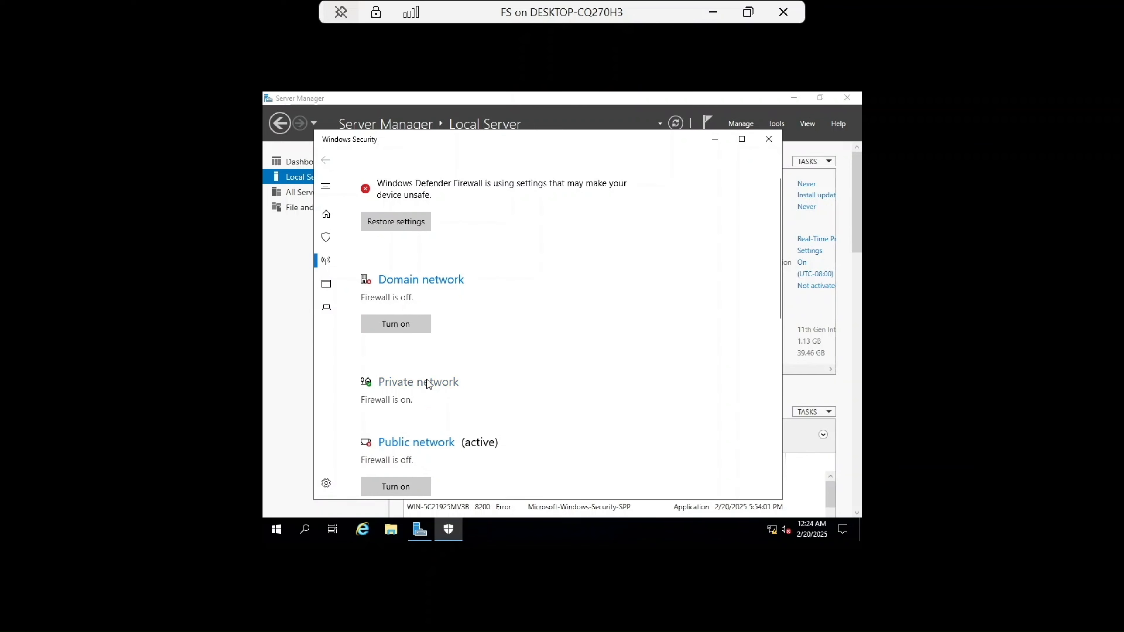
{"action": "left_click", "coordinate": [425, 380]}
{"action": "left_click", "coordinate": [374, 369]}
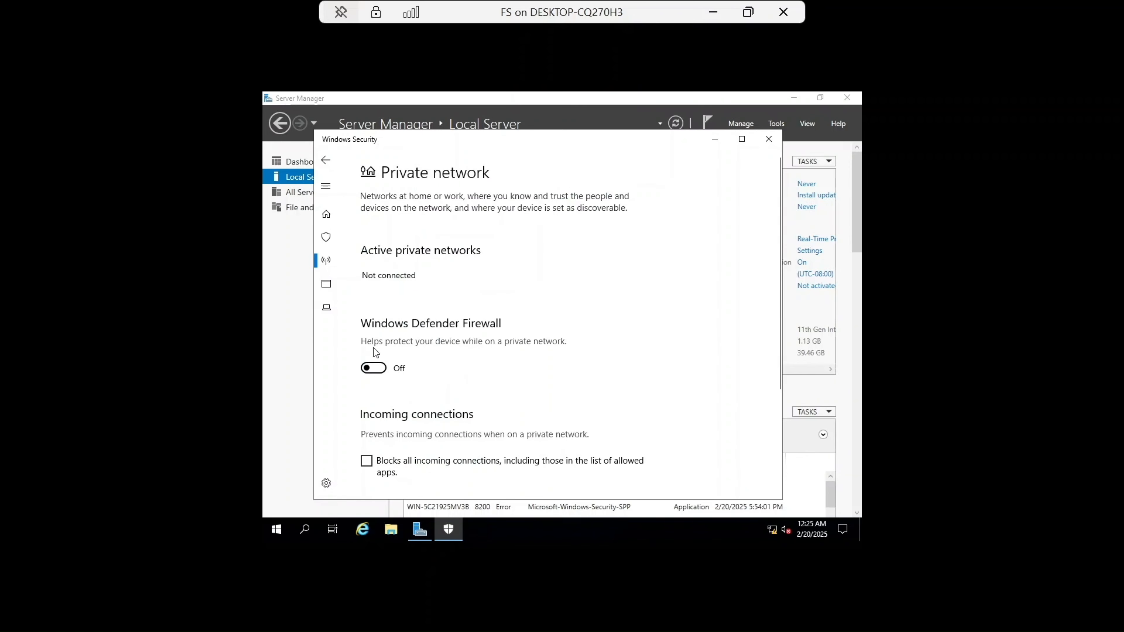
{"action": "left_click", "coordinate": [327, 161]}
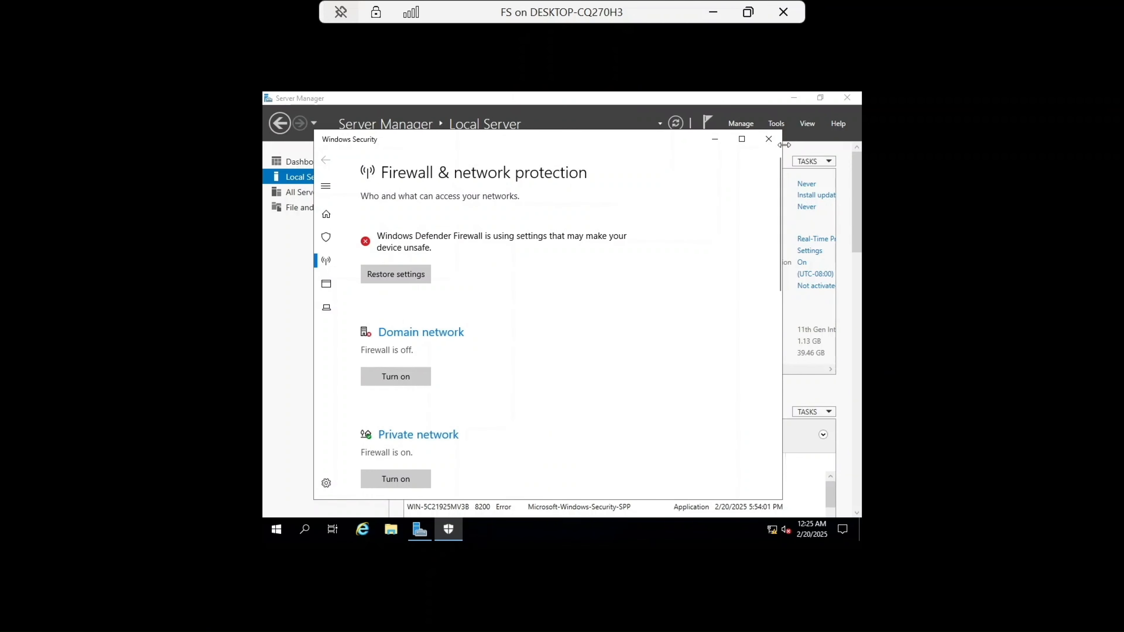
{"action": "scroll", "coordinate": [712, 199], "scroll_direction": "down", "scroll_amount": 2}
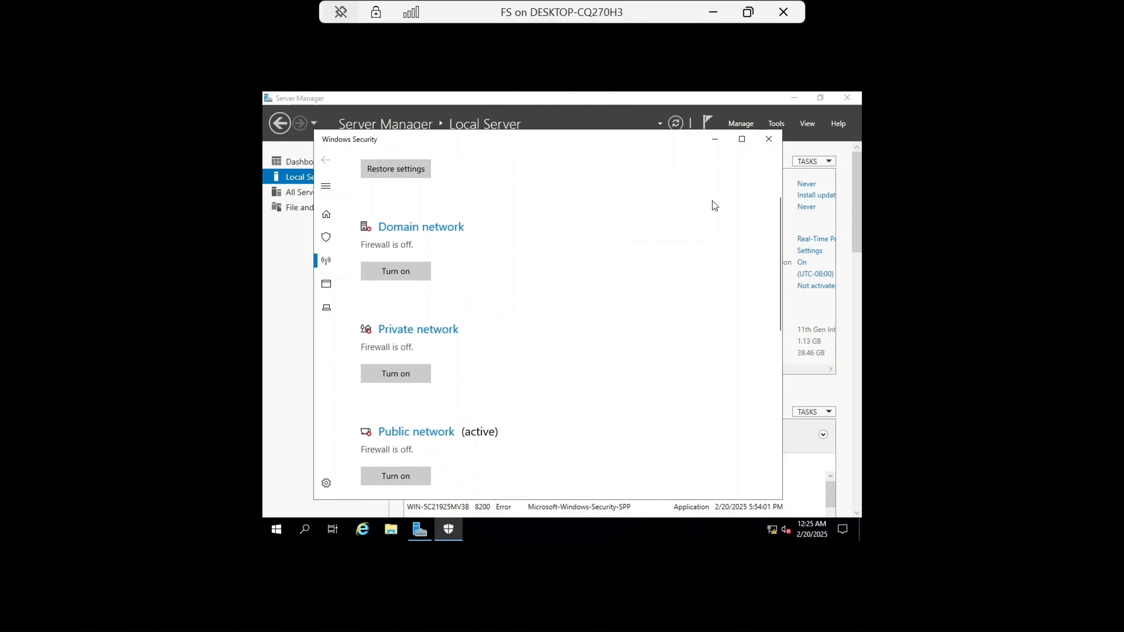
{"action": "left_click", "coordinate": [769, 139]}
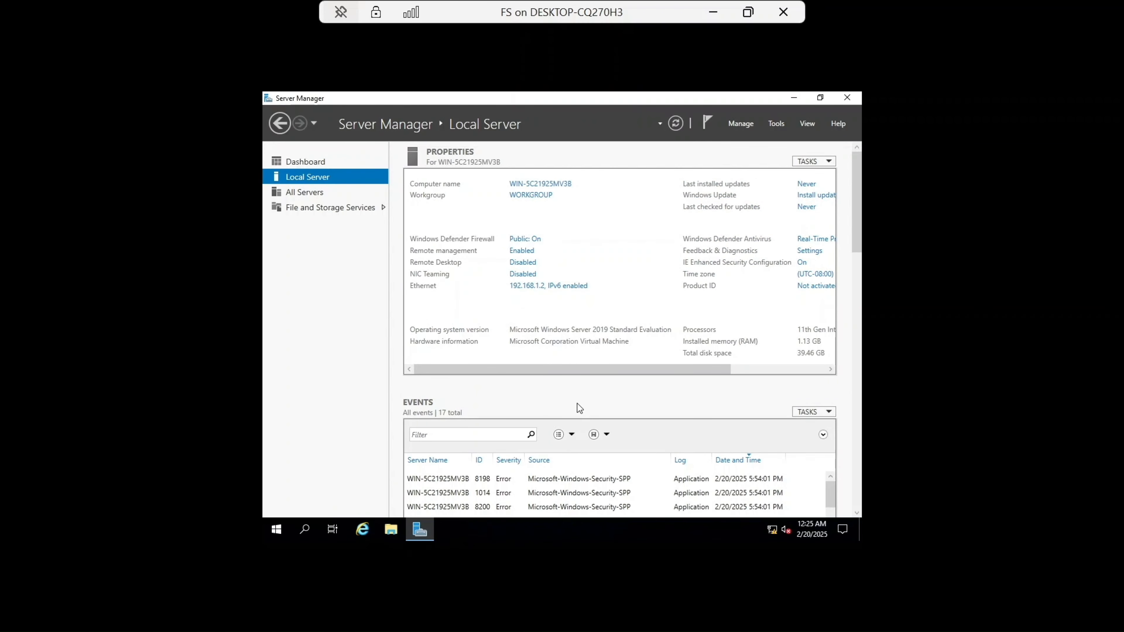
Step: Refresh the Local Server view and restart the FS virtual machine
{"action": "left_click", "coordinate": [675, 123]}
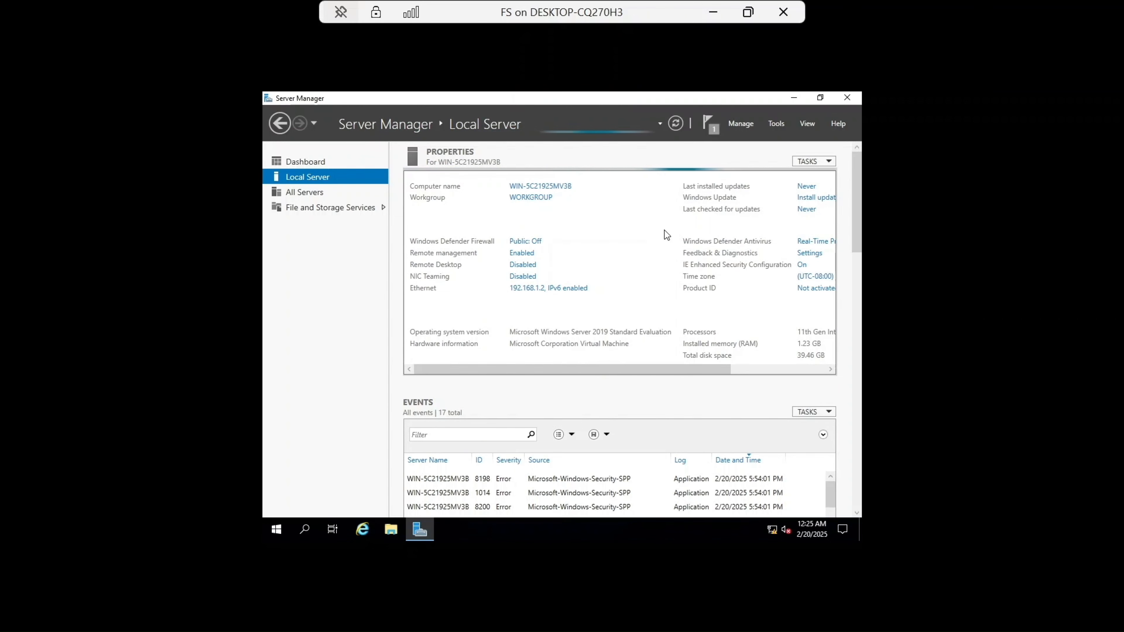
{"action": "left_click", "coordinate": [277, 530]}
{"action": "left_click", "coordinate": [276, 505]}
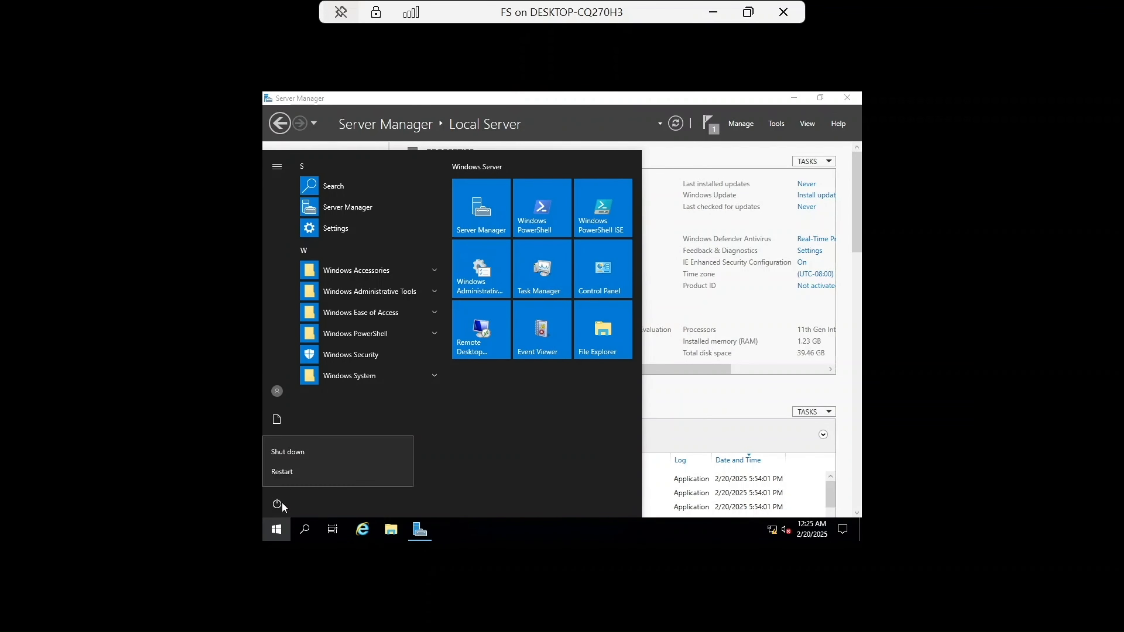
{"action": "left_click", "coordinate": [315, 474]}
{"action": "left_click", "coordinate": [432, 470]}
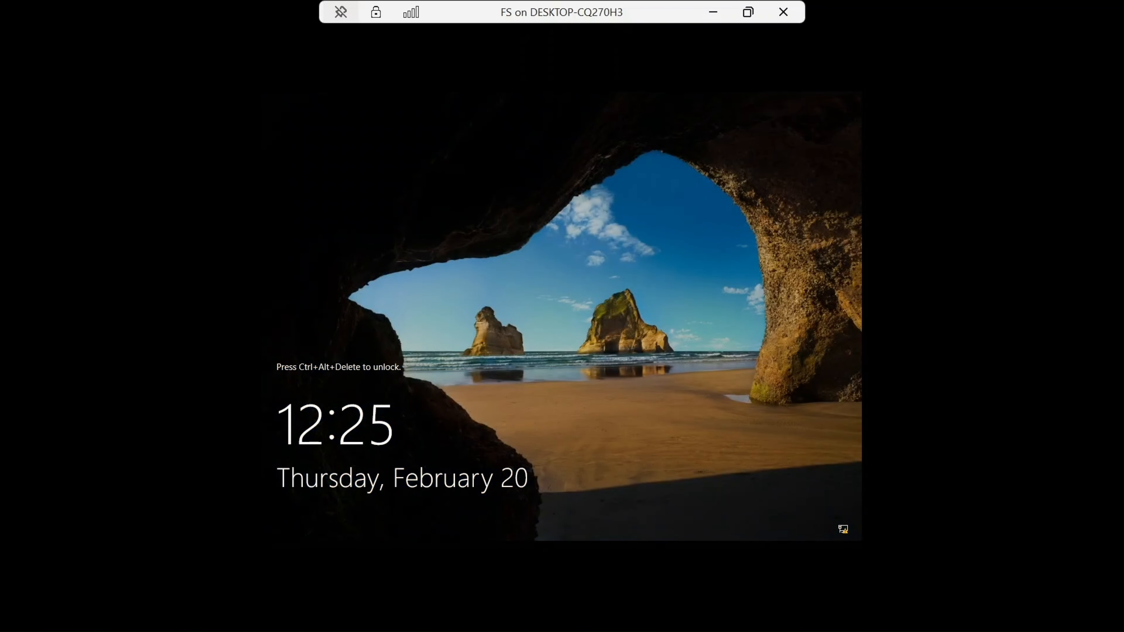
Step: Send Ctrl+Alt+Delete to FS and sign in as Administrator with the account password
{"action": "left_click", "coordinate": [746, 18]}
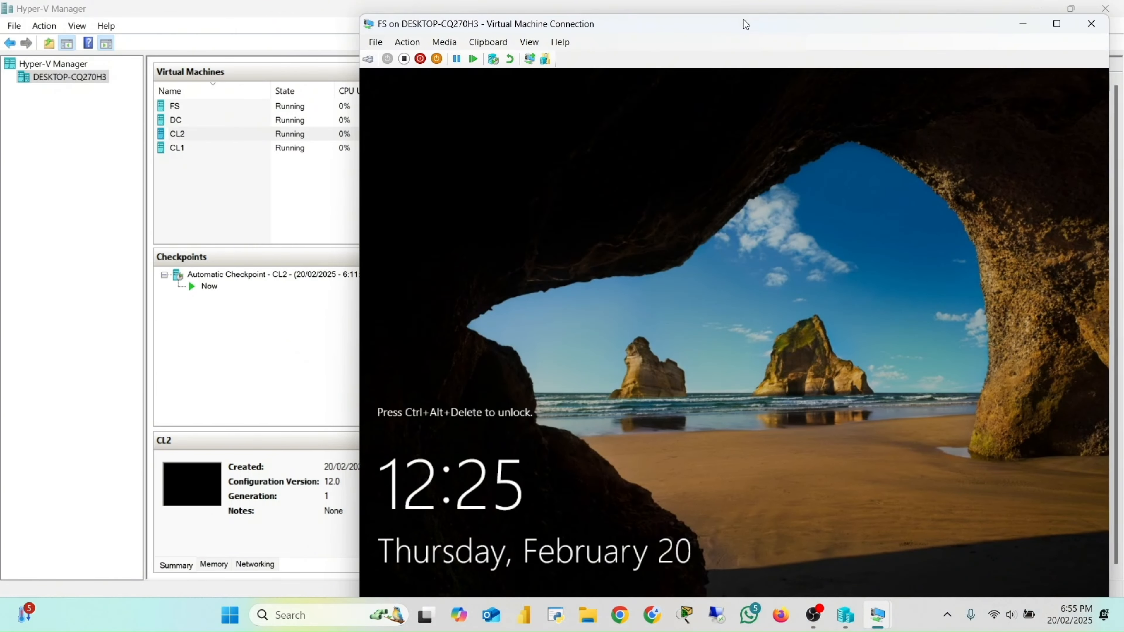
{"action": "left_click", "coordinate": [371, 60]}
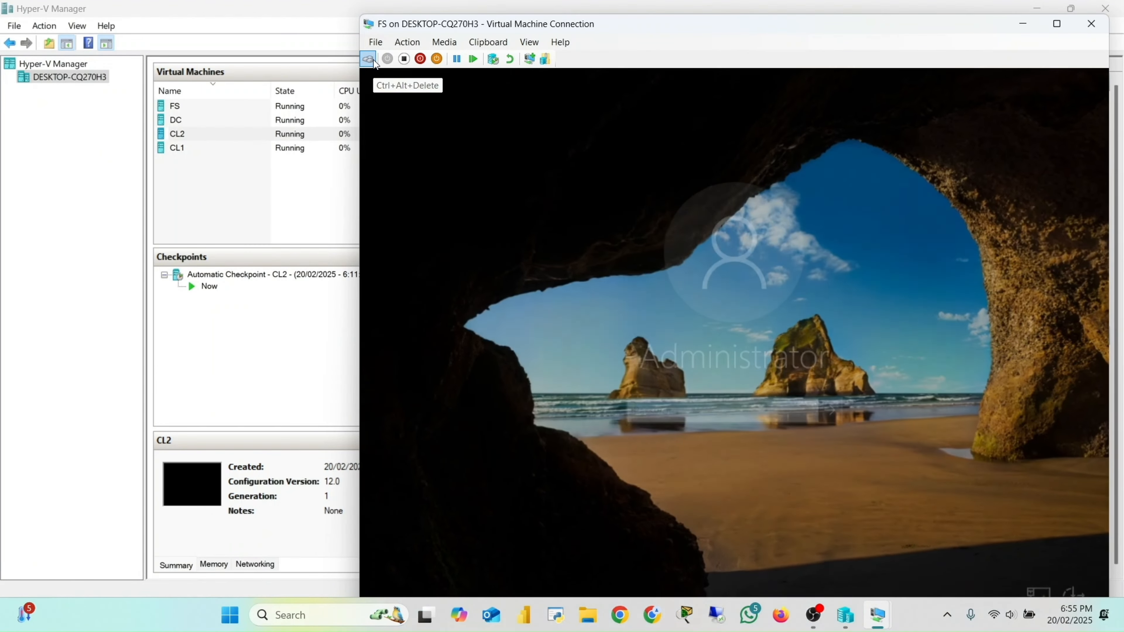
{"action": "key", "text": "Caps_Lock"}
{"action": "type", "text": "•"}
{"action": "key", "text": "Caps_Lock"}
{"action": "type", "text": "•••••"}
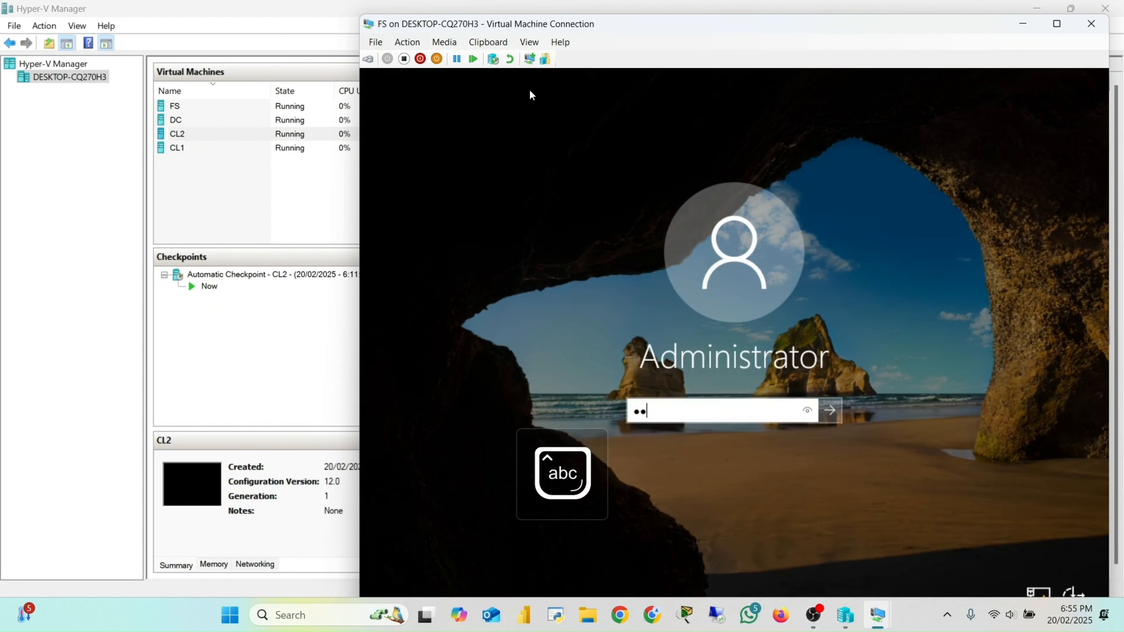
{"action": "key", "text": "Caps_Lock"}
{"action": "type", "text": "•"}
{"action": "key", "text": "Caps_Lock"}
{"action": "type", "text": "•••••••"}
{"action": "key", "text": "Return"}
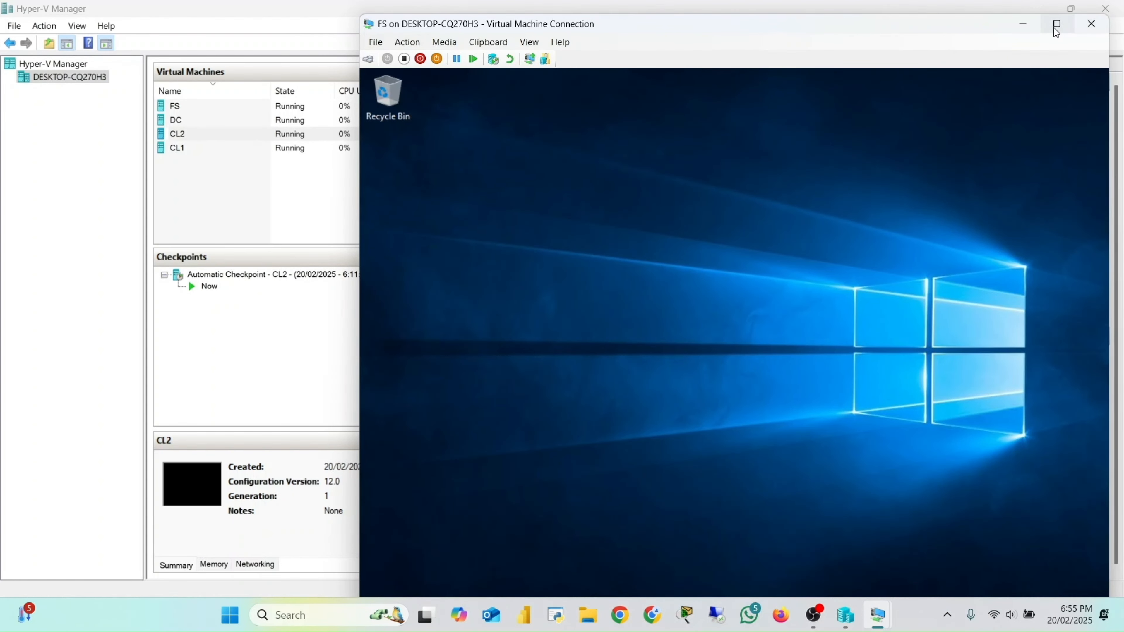
Step: Dismiss the Windows Admin Center prompt and open FS's Local Server properties
{"action": "left_click", "coordinate": [1056, 29]}
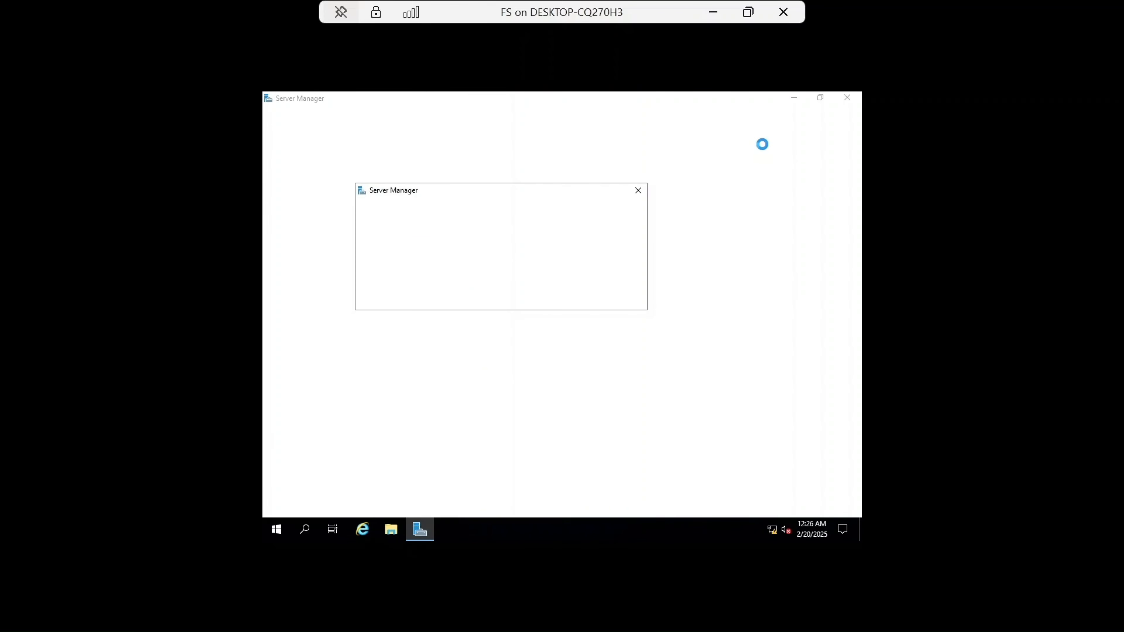
{"action": "left_click", "coordinate": [638, 190]}
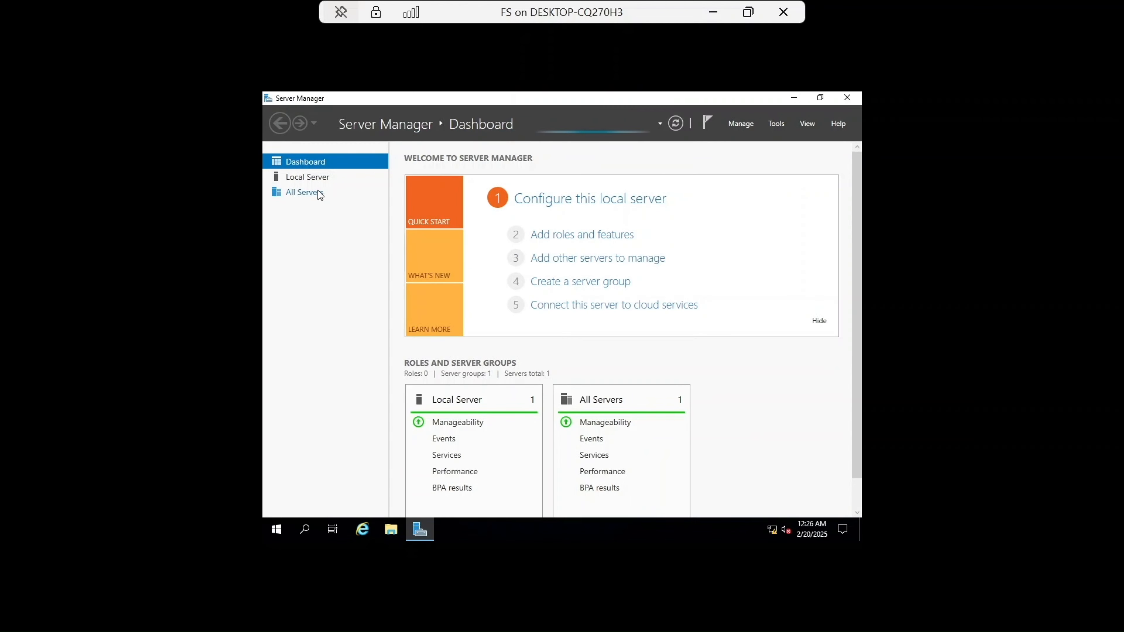
{"action": "left_click", "coordinate": [315, 179]}
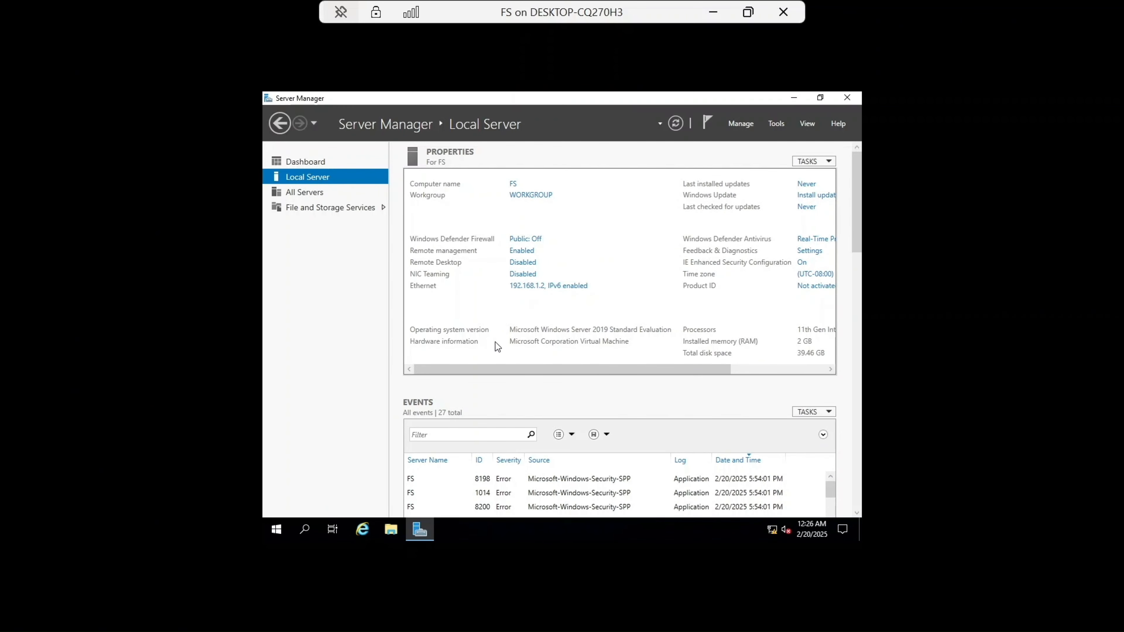
Step: Open Command Prompt, run Ipconfig /all to check FS's IP configuration, and close it
{"action": "left_click", "coordinate": [305, 529]}
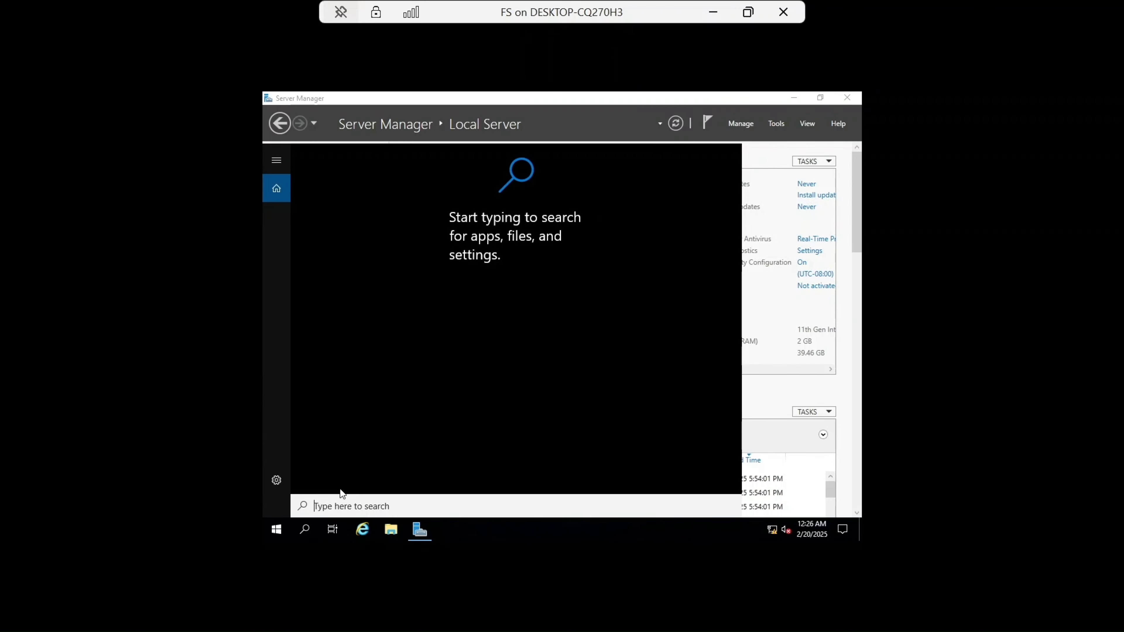
{"action": "type", "text": "cmd"}
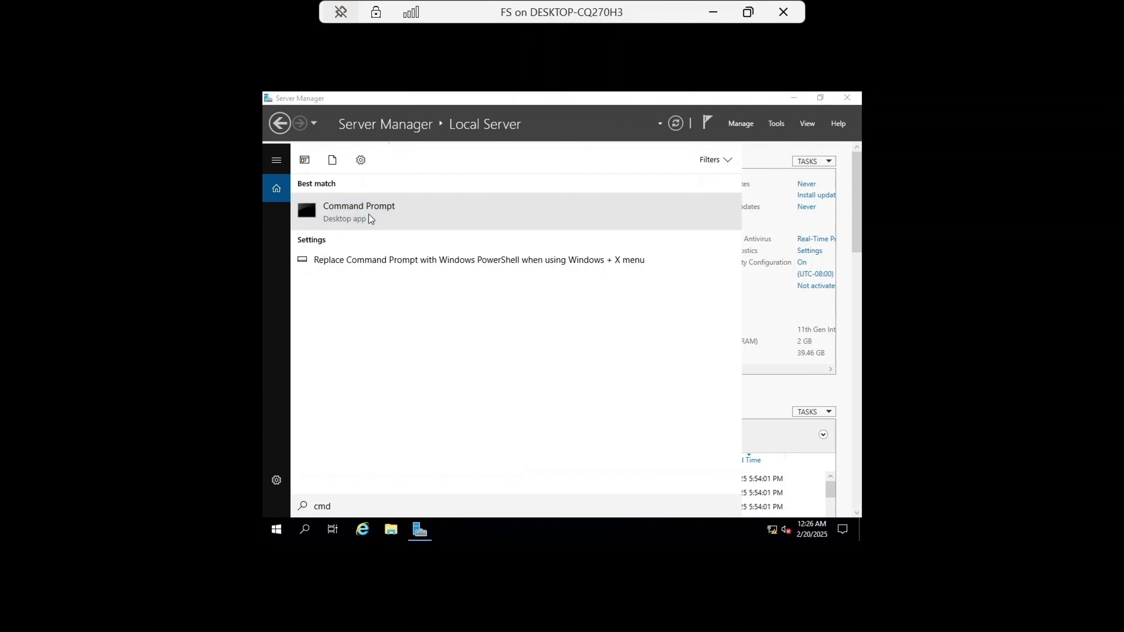
{"action": "left_click", "coordinate": [368, 215]}
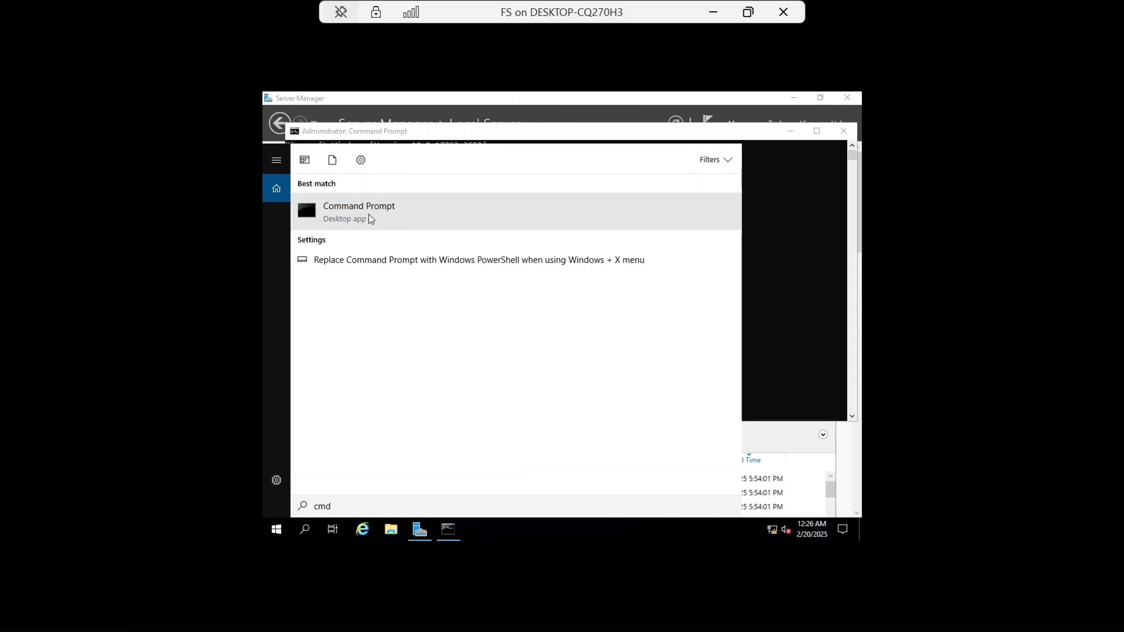
{"action": "left_click", "coordinate": [785, 218]}
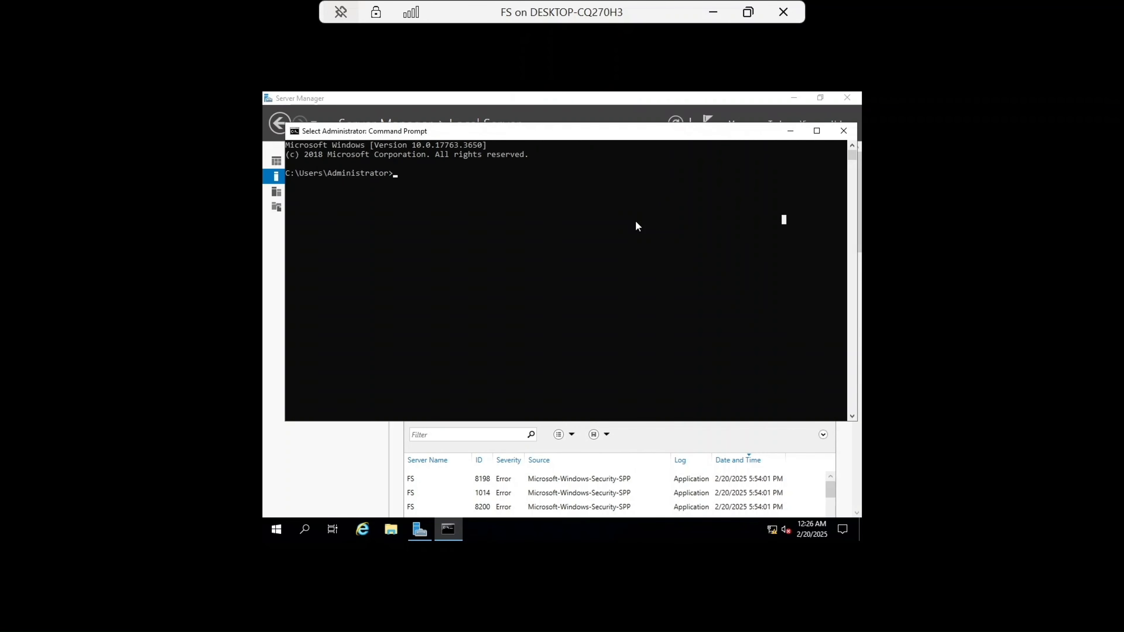
{"action": "type", "text": "Ip"}
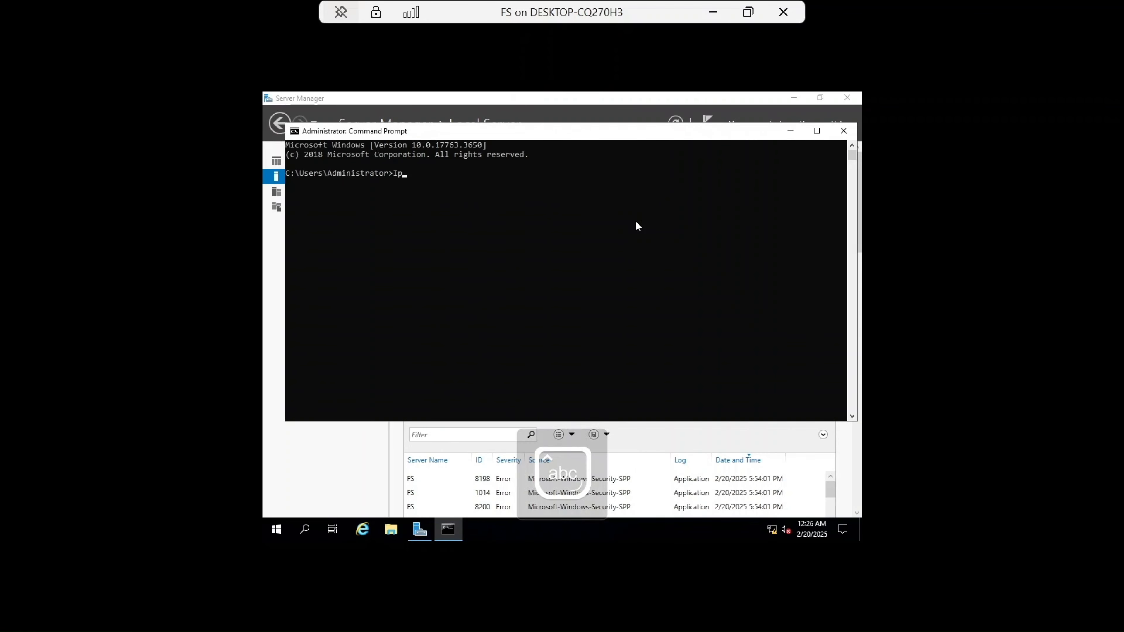
{"action": "type", "text": "config"}
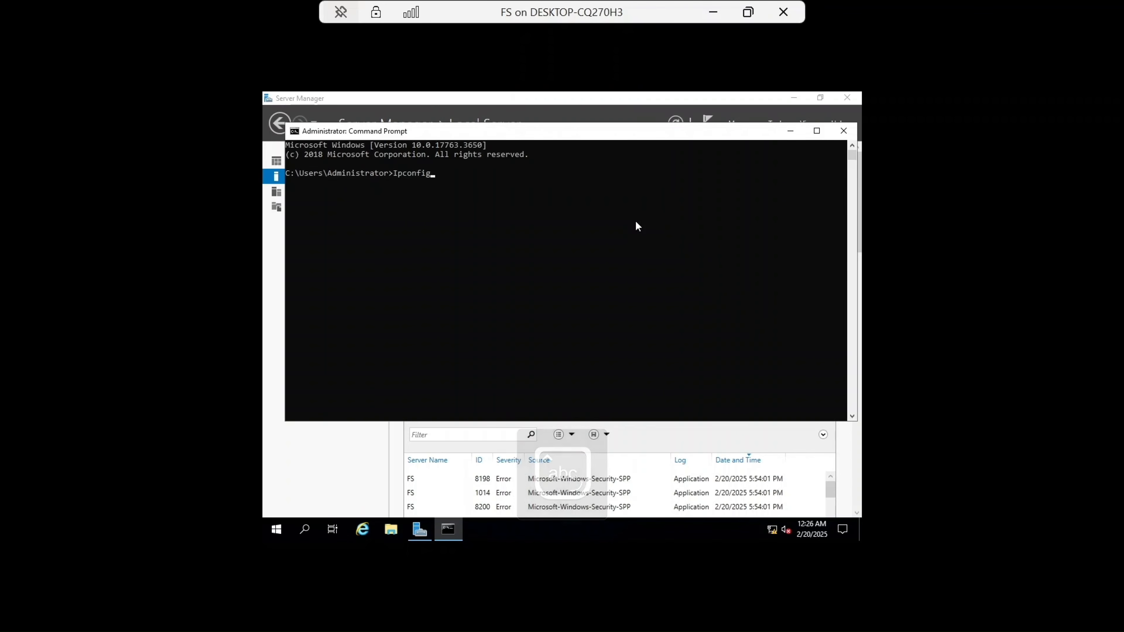
{"action": "type", "text": " /all"}
{"action": "key", "text": "Return"}
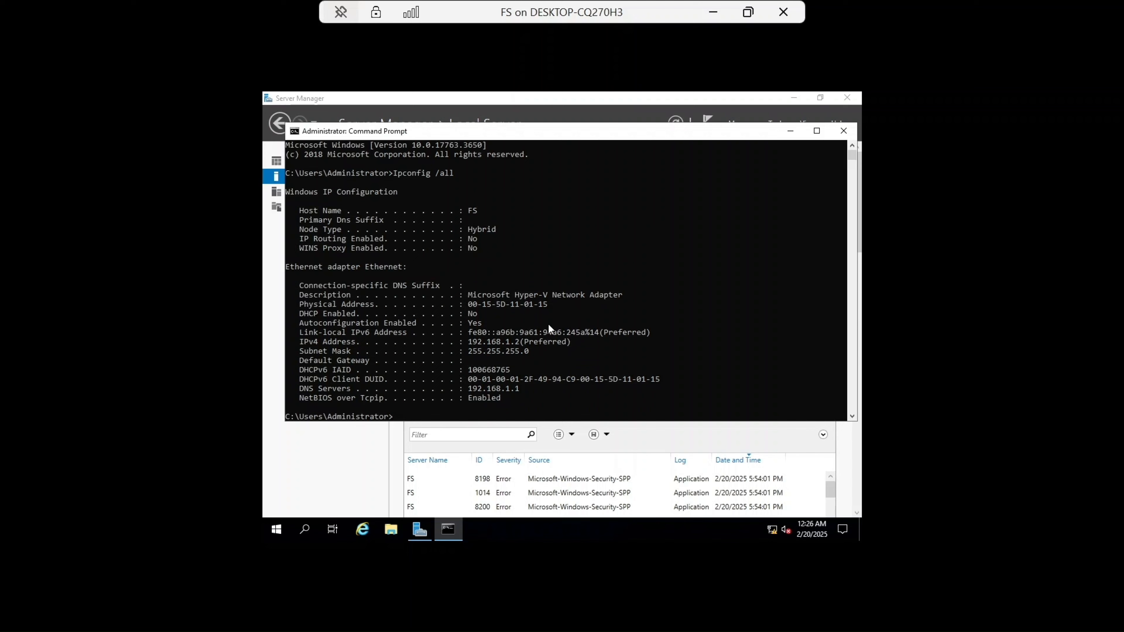
{"action": "left_click_drag", "start_coordinate": [466, 342], "coordinate": [518, 341]}
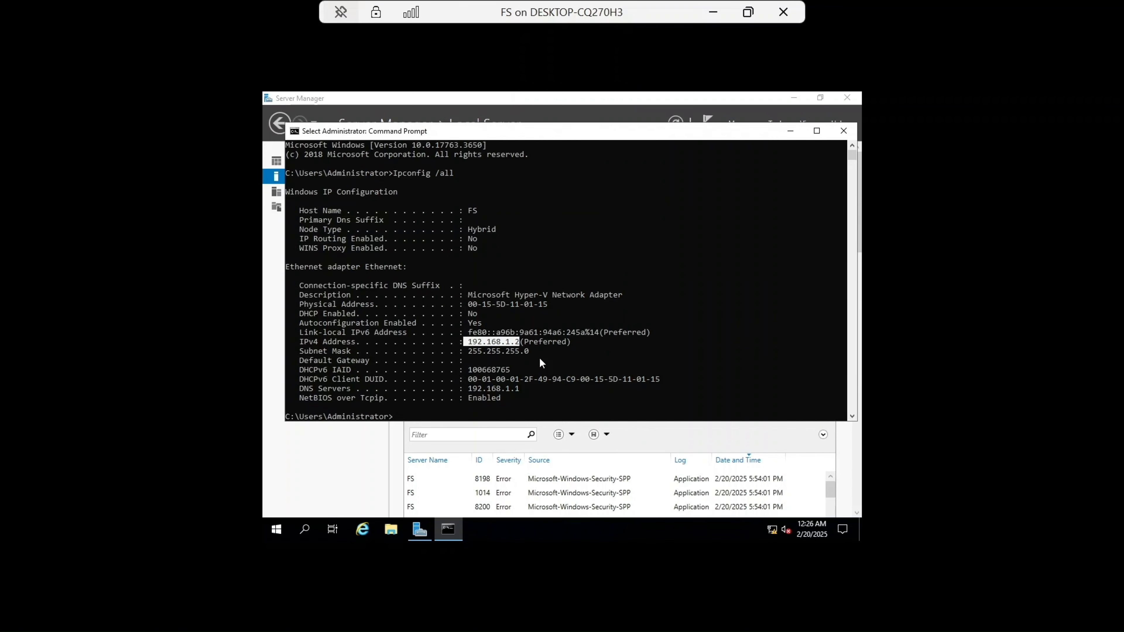
{"action": "left_click", "coordinate": [840, 130]}
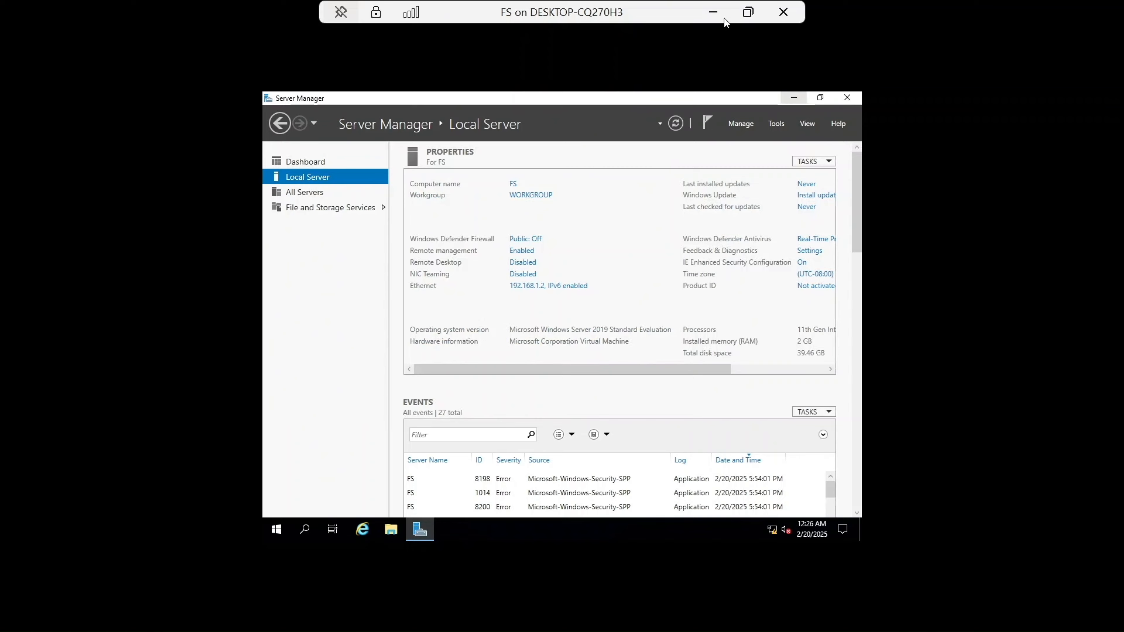
Step: Switch to the CL1 virtual machine and open its Ethernet network settings
{"action": "left_click", "coordinate": [714, 15]}
{"action": "left_click", "coordinate": [666, 9]}
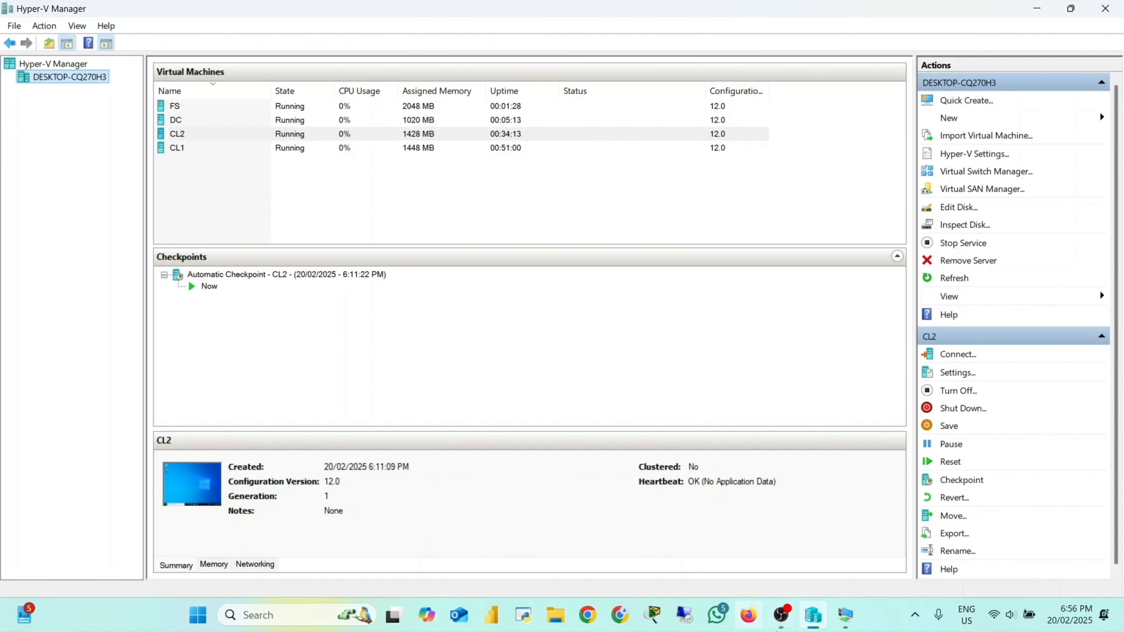
{"action": "mouse_move", "coordinate": [853, 628]}
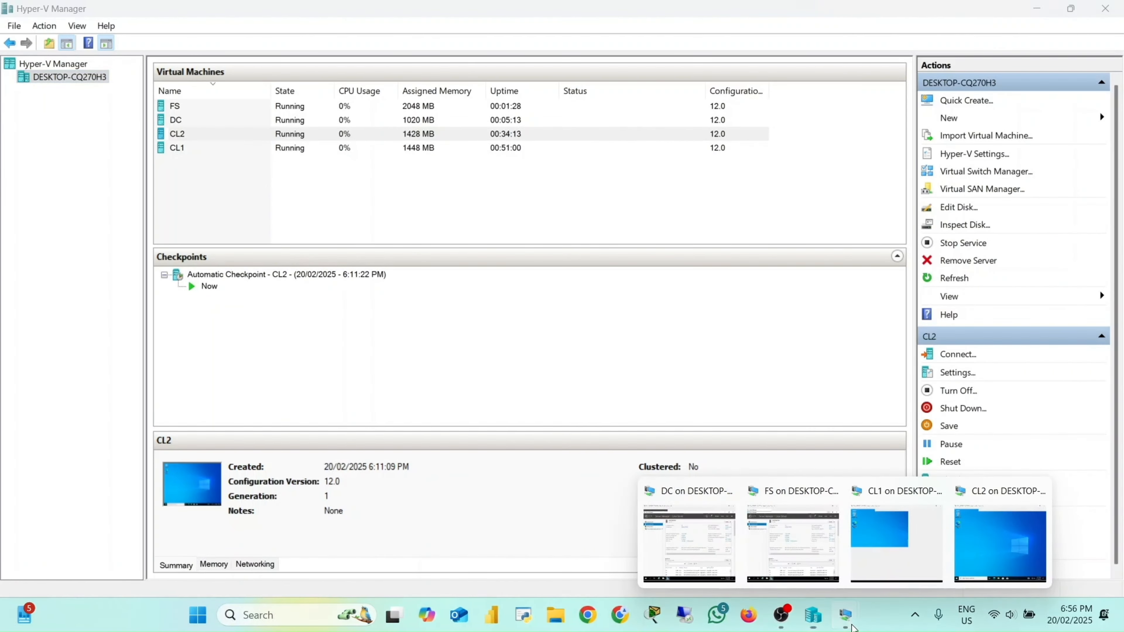
{"action": "left_click", "coordinate": [868, 549]}
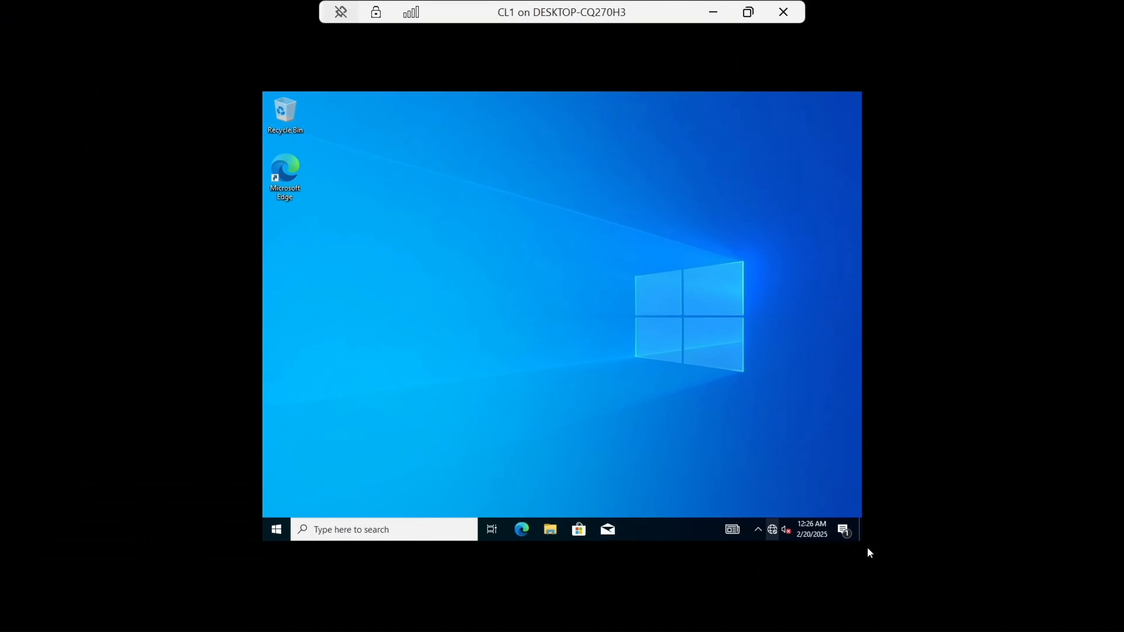
{"action": "left_click", "coordinate": [773, 530]}
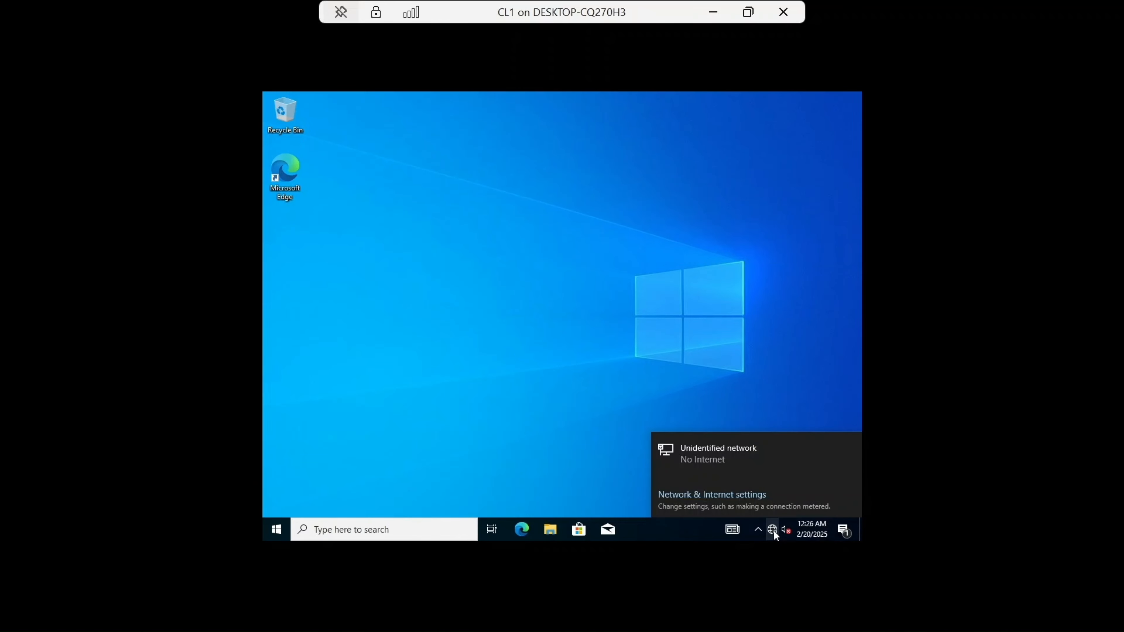
{"action": "left_click", "coordinate": [721, 495]}
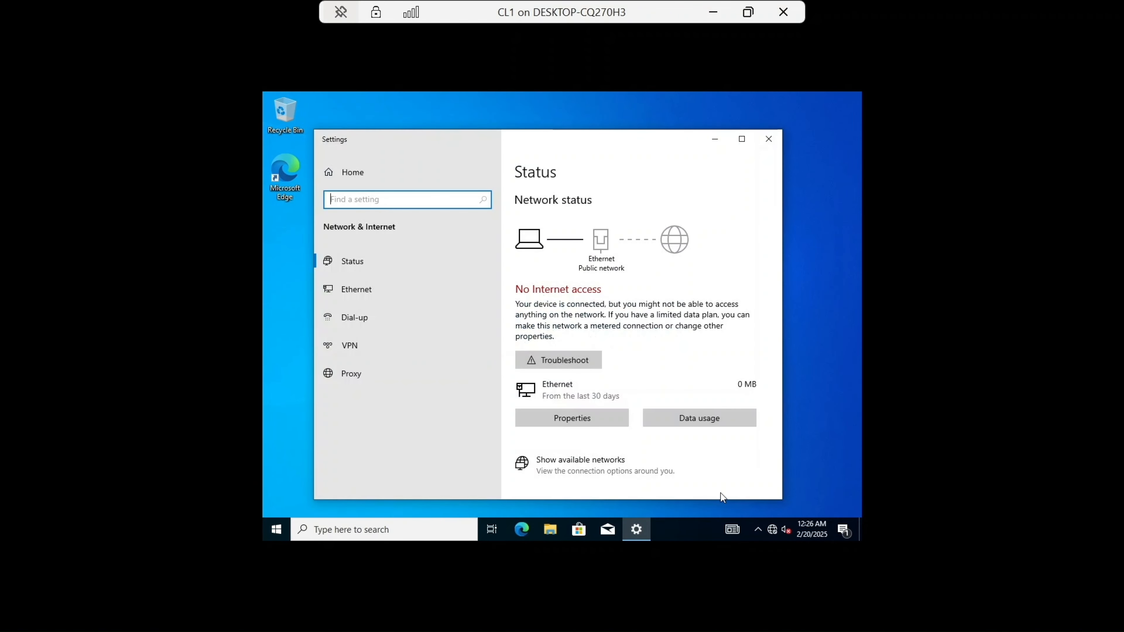
{"action": "left_click", "coordinate": [380, 299]}
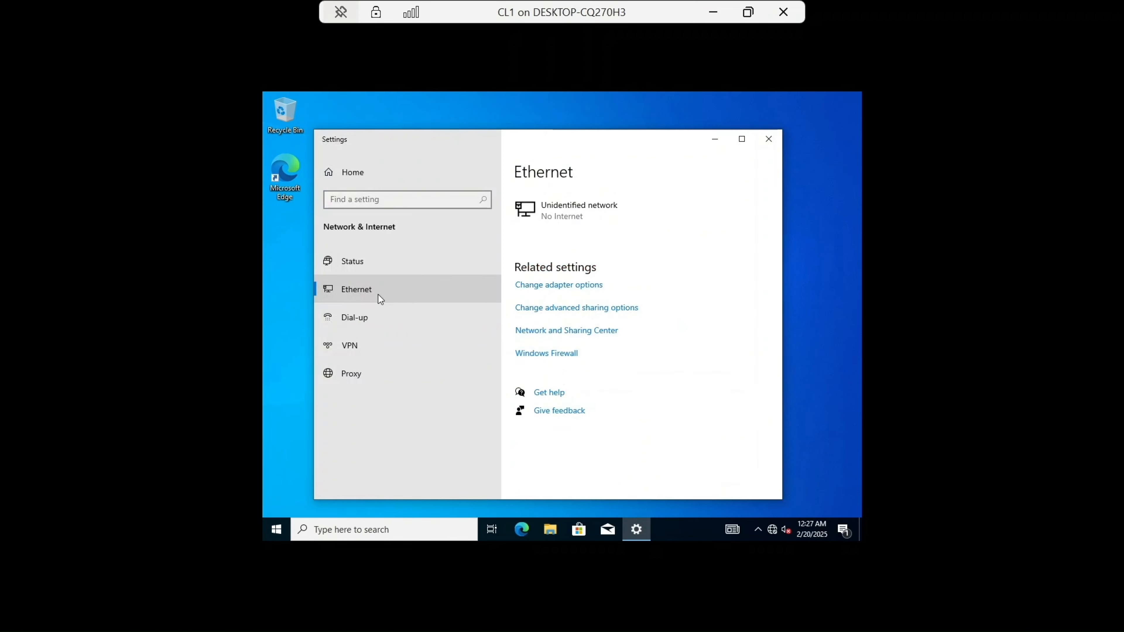
Step: Configure CL1's Ethernet IPv4 with static IP 192.168.1.10, default subnet mask and preferred DNS 192.168.1.1, then close the network windows
{"action": "left_click", "coordinate": [555, 286]}
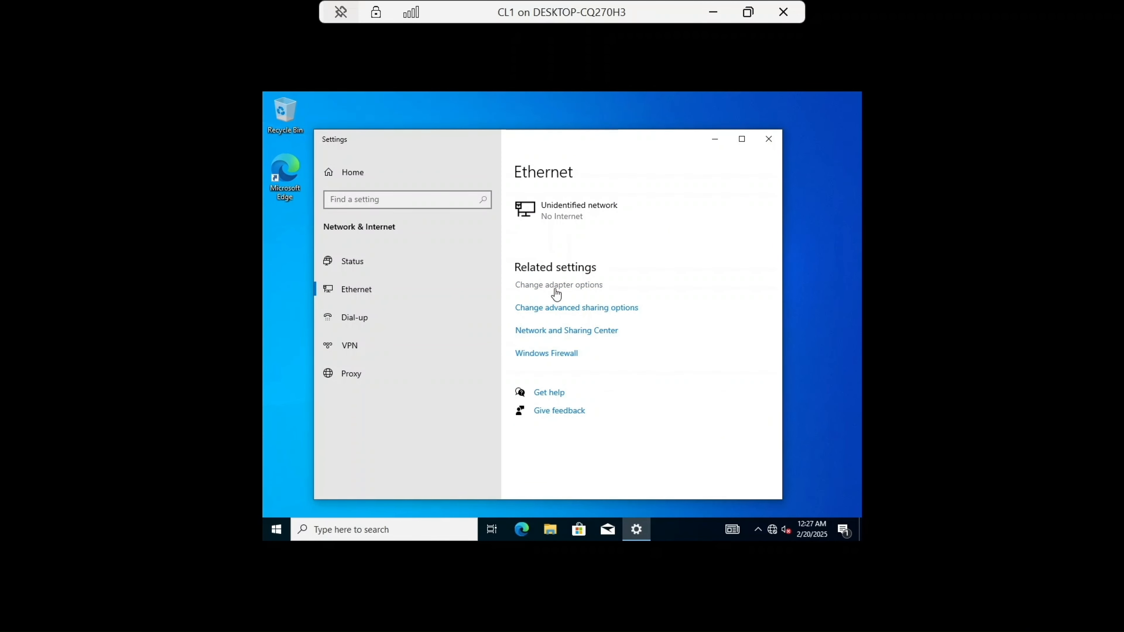
{"action": "double_click", "coordinate": [402, 216]}
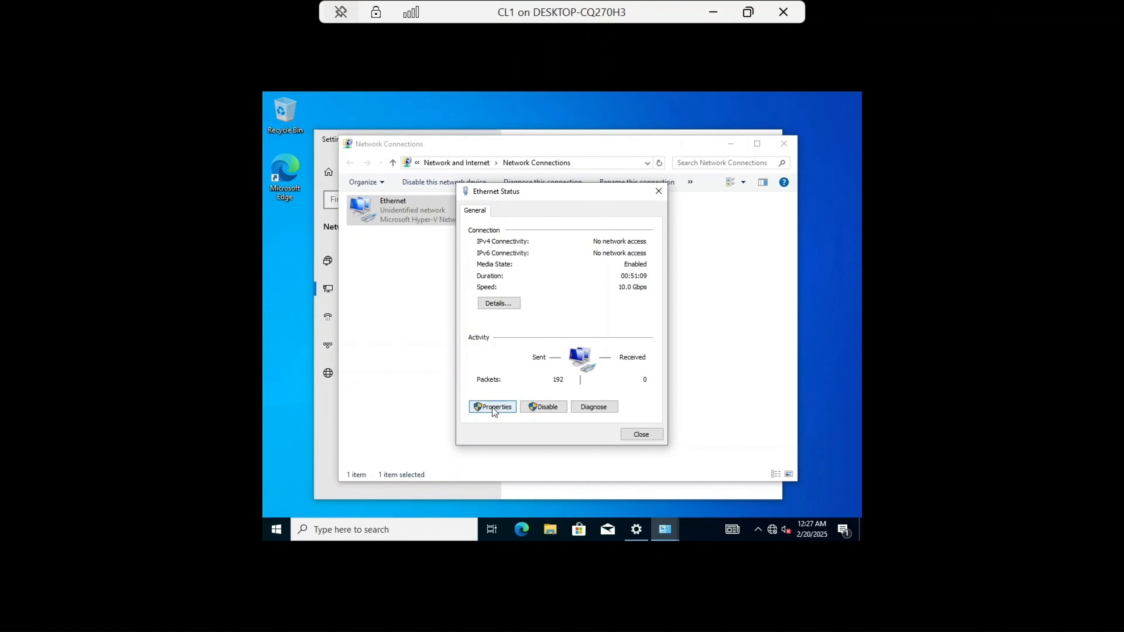
{"action": "left_click", "coordinate": [494, 407]}
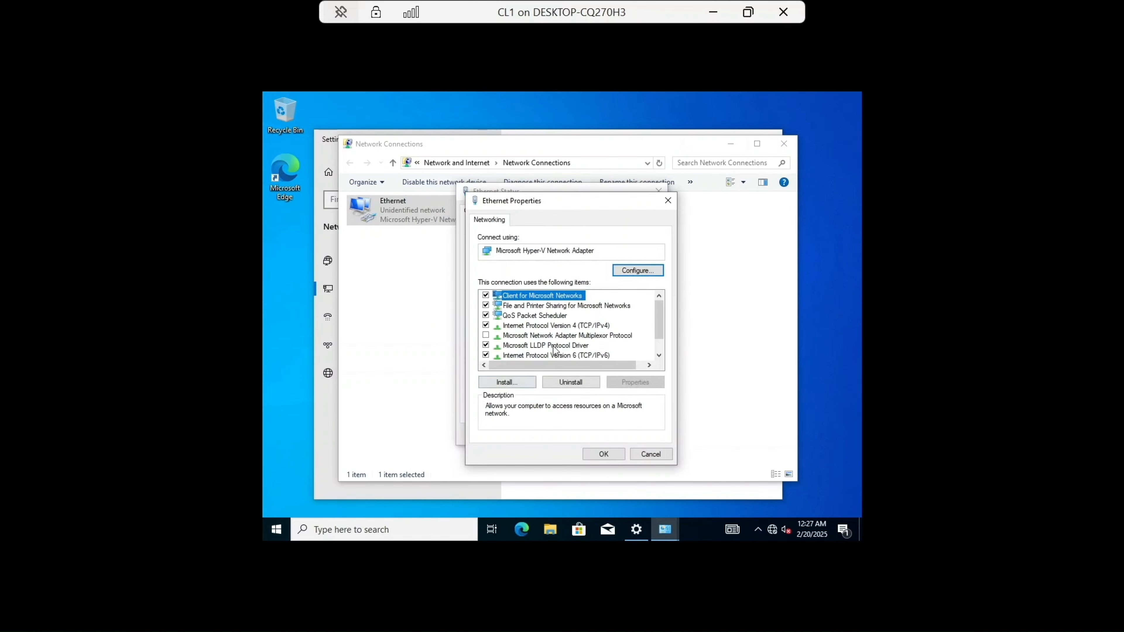
{"action": "double_click", "coordinate": [575, 326]}
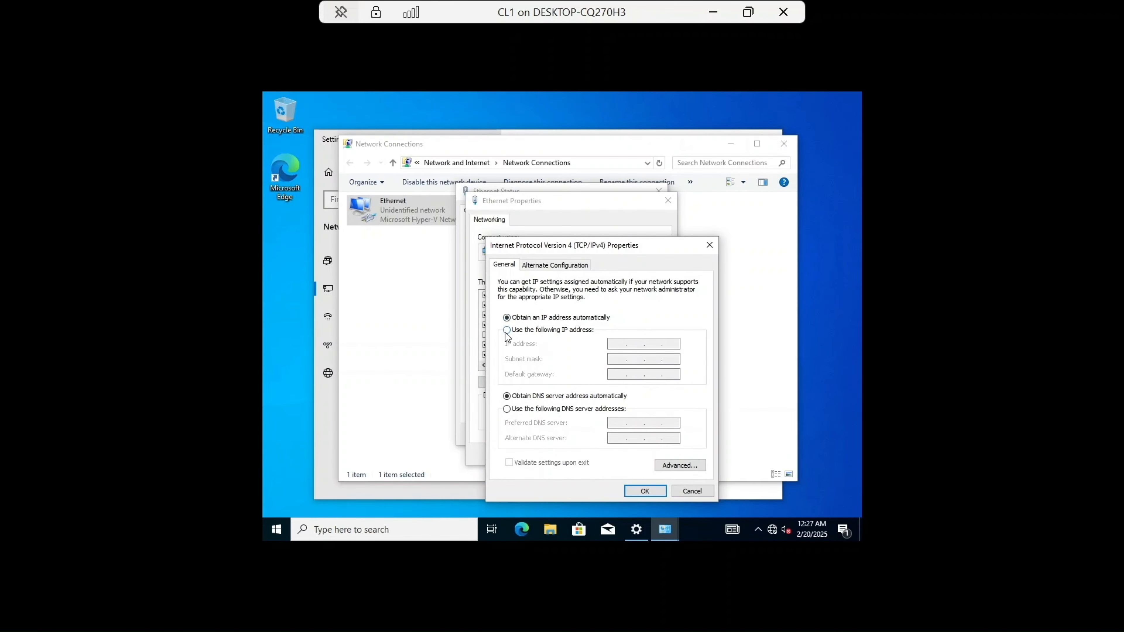
{"action": "left_click", "coordinate": [507, 331]}
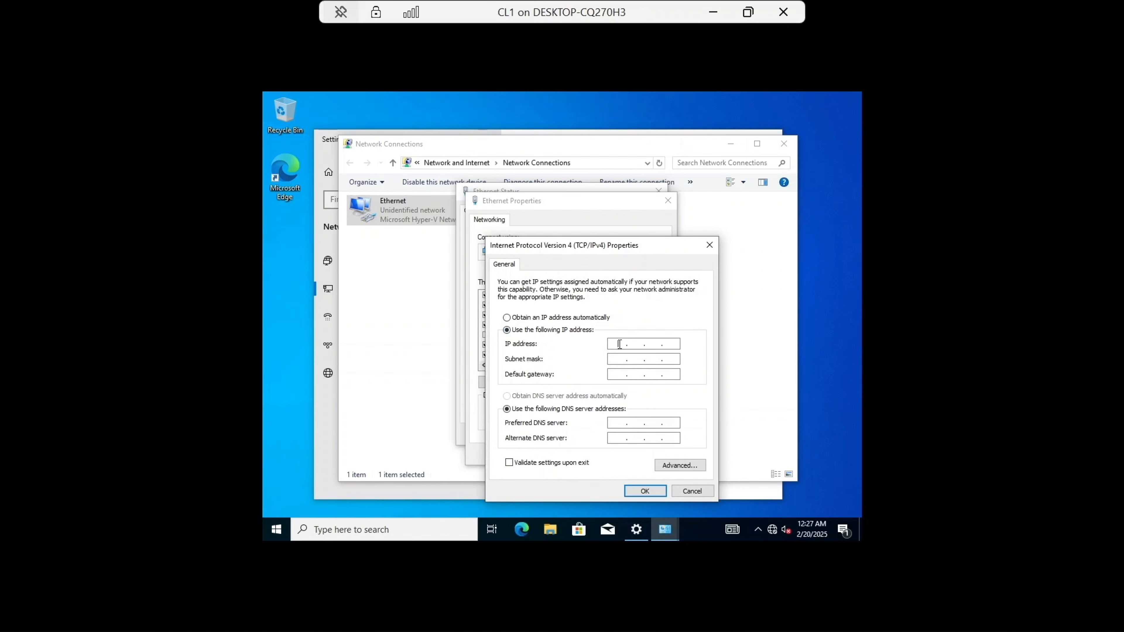
{"action": "type", "text": "192 . 168 . 1 . 10"}
{"action": "left_click", "coordinate": [612, 360]}
{"action": "left_click", "coordinate": [624, 423]}
{"action": "type", "text": "192 . 168 . 1 . 1"}
{"action": "left_click", "coordinate": [645, 490]}
{"action": "left_click", "coordinate": [613, 455]}
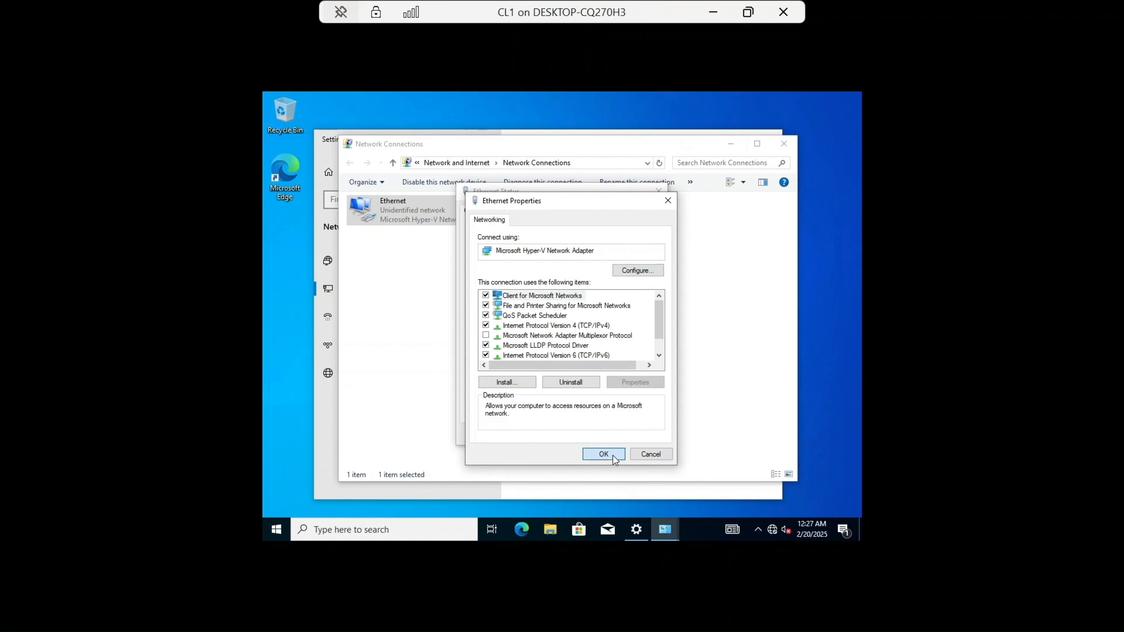
{"action": "left_click", "coordinate": [643, 430]}
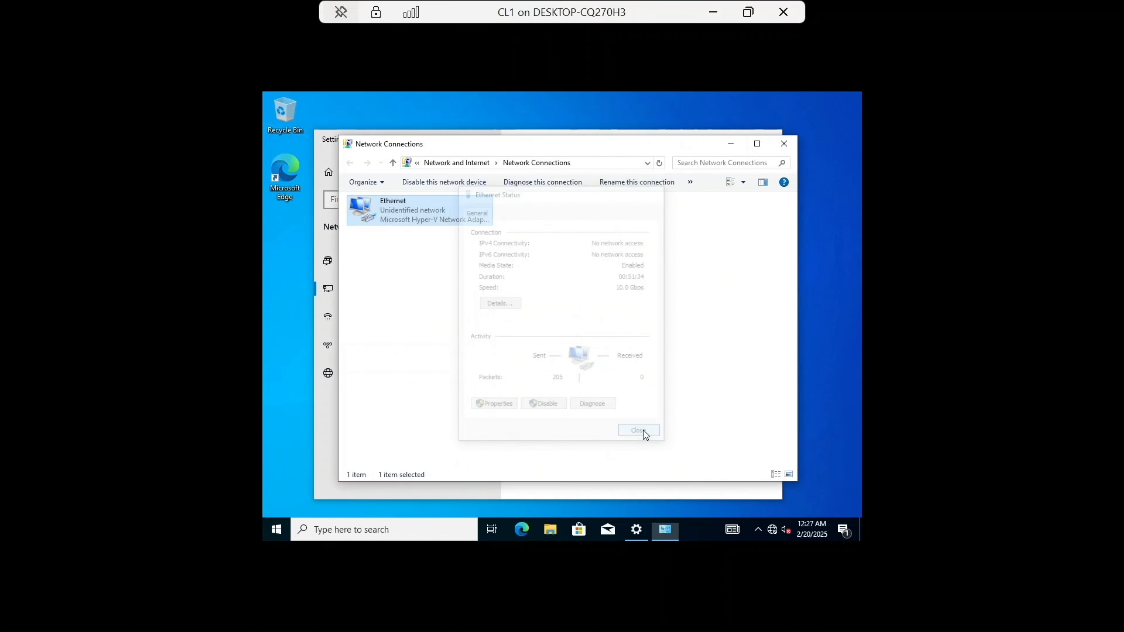
{"action": "left_click", "coordinate": [782, 143]}
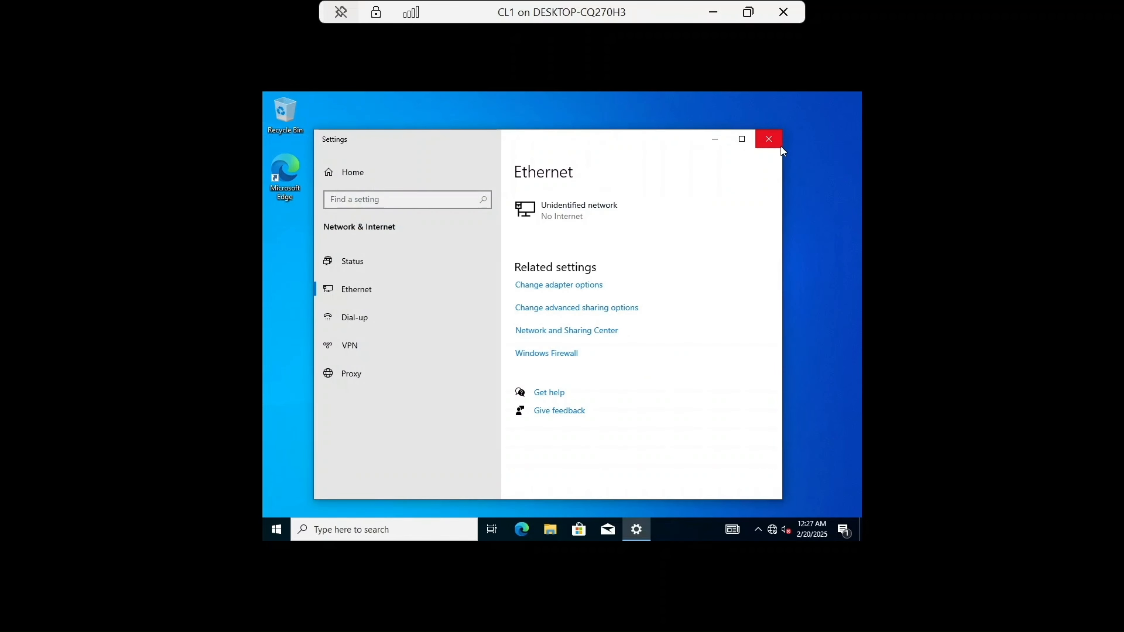
{"action": "left_click", "coordinate": [773, 140]}
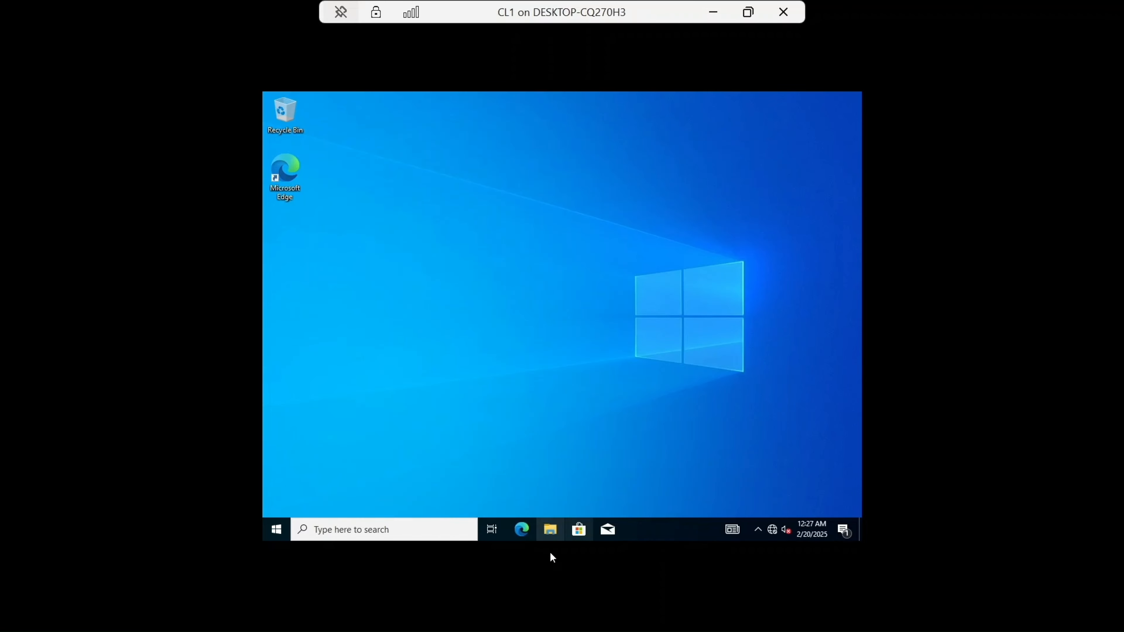
Step: Rename the computer to CL1 through This PC's advanced rename settings, choose to restart later, and close the open windows
{"action": "left_click", "coordinate": [551, 529]}
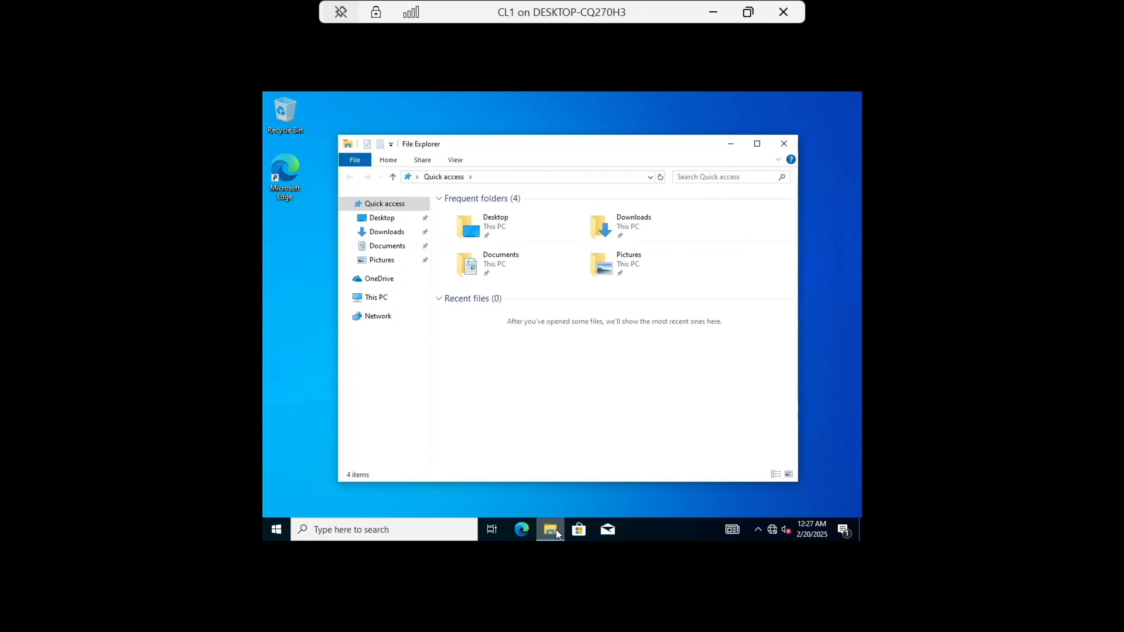
{"action": "right_click", "coordinate": [385, 301]}
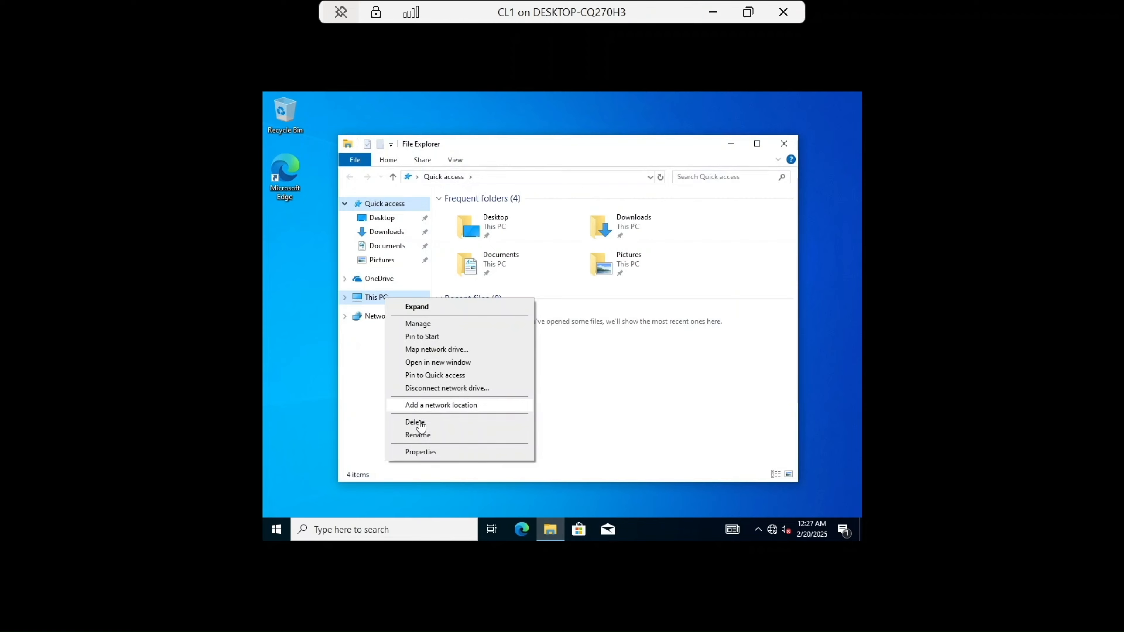
{"action": "left_click", "coordinate": [425, 450]}
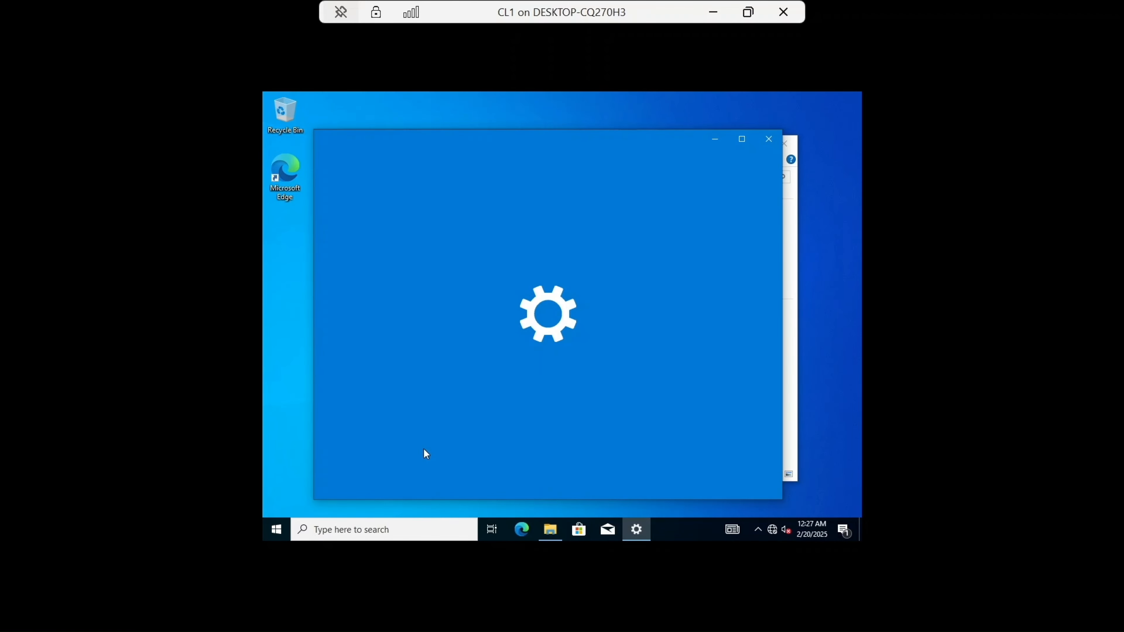
{"action": "scroll", "coordinate": [581, 368], "scroll_direction": "down", "scroll_amount": 5}
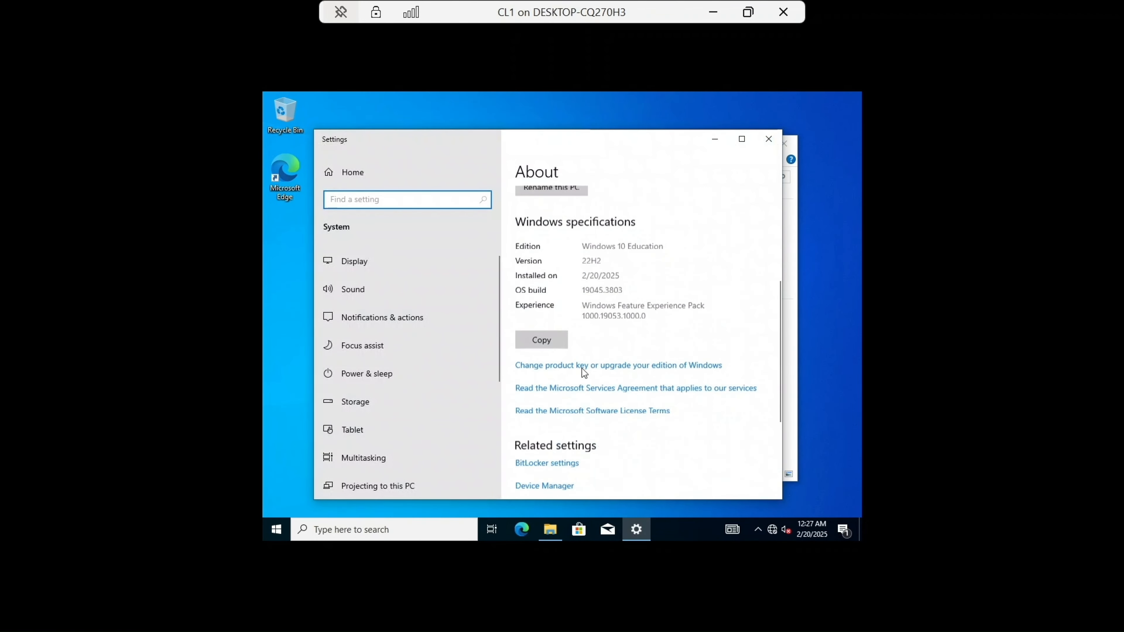
{"action": "scroll", "coordinate": [581, 370], "scroll_direction": "down", "scroll_amount": 3}
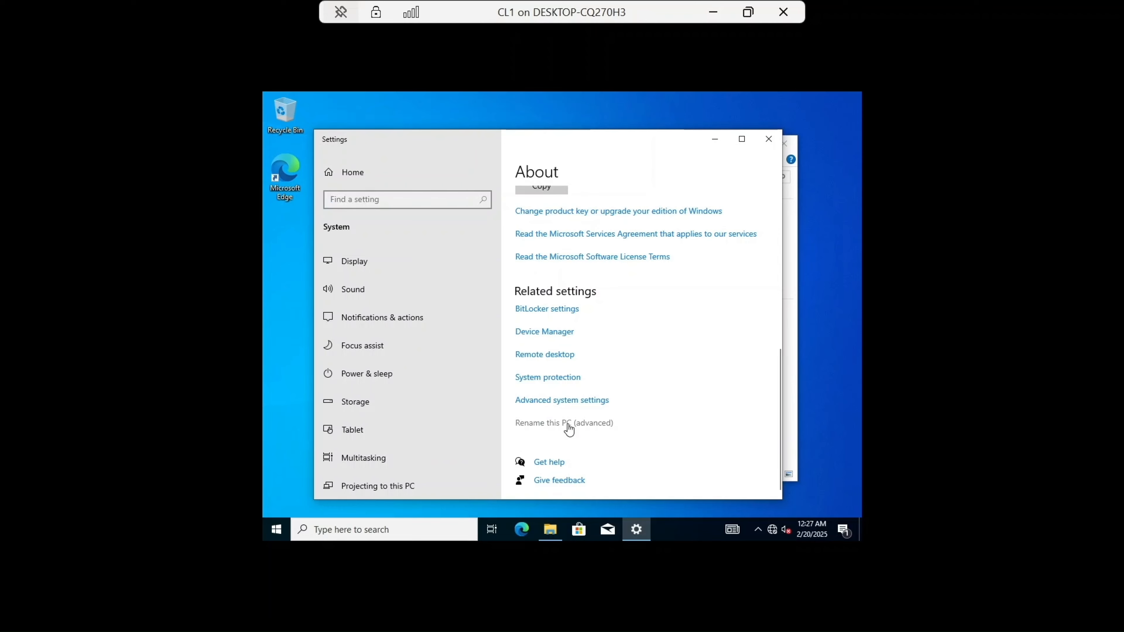
{"action": "left_click", "coordinate": [569, 424]}
{"action": "left_click", "coordinate": [513, 310]}
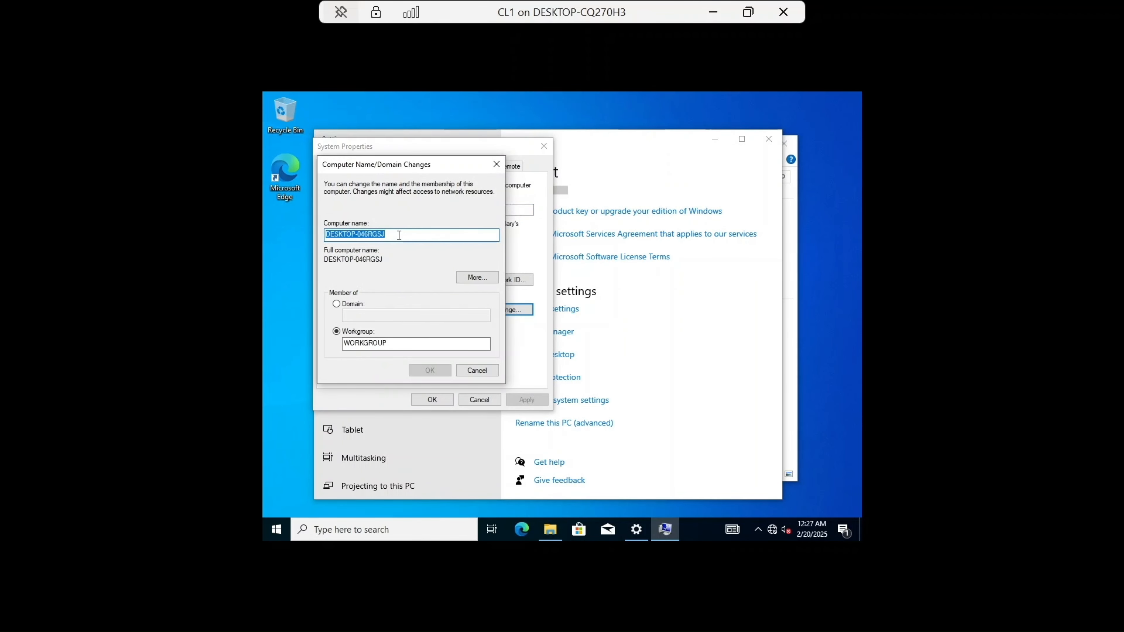
{"action": "key", "text": "BackSpace"}
{"action": "key", "text": "Caps_Lock"}
{"action": "type", "text": "CL1"}
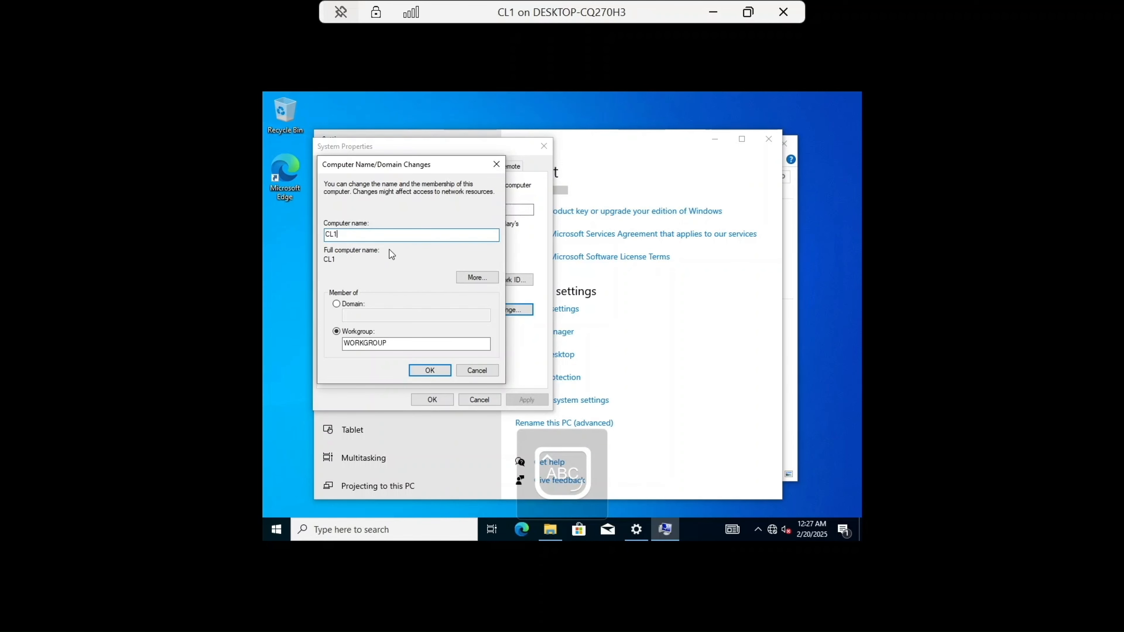
{"action": "left_click", "coordinate": [423, 371]}
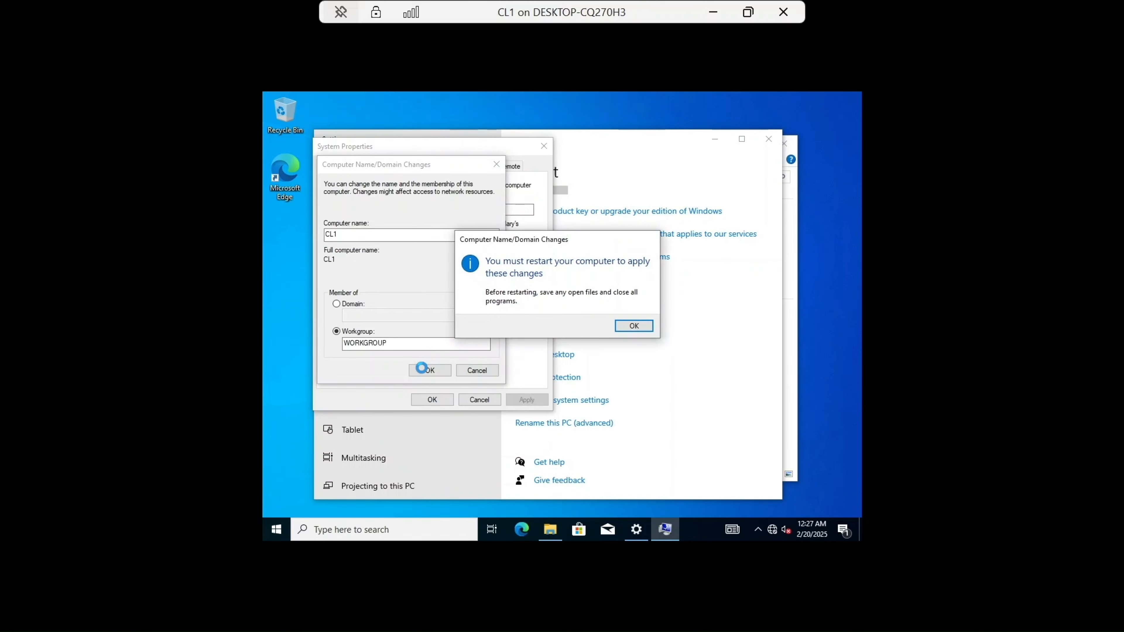
{"action": "left_click", "coordinate": [646, 328]}
{"action": "left_click", "coordinate": [432, 400]}
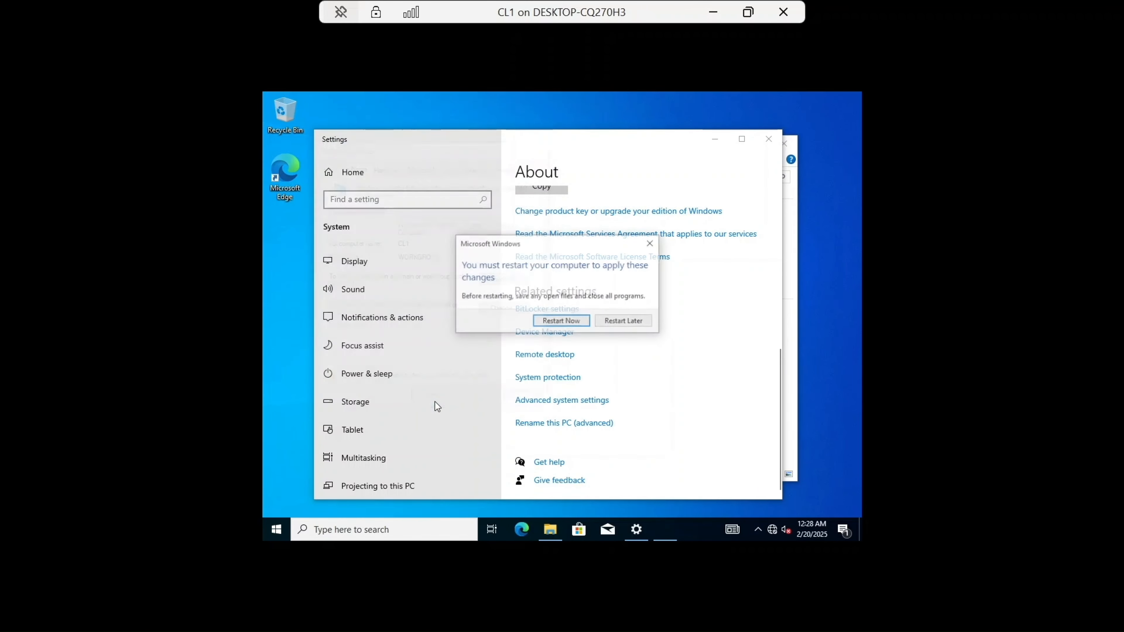
{"action": "left_click", "coordinate": [632, 322]}
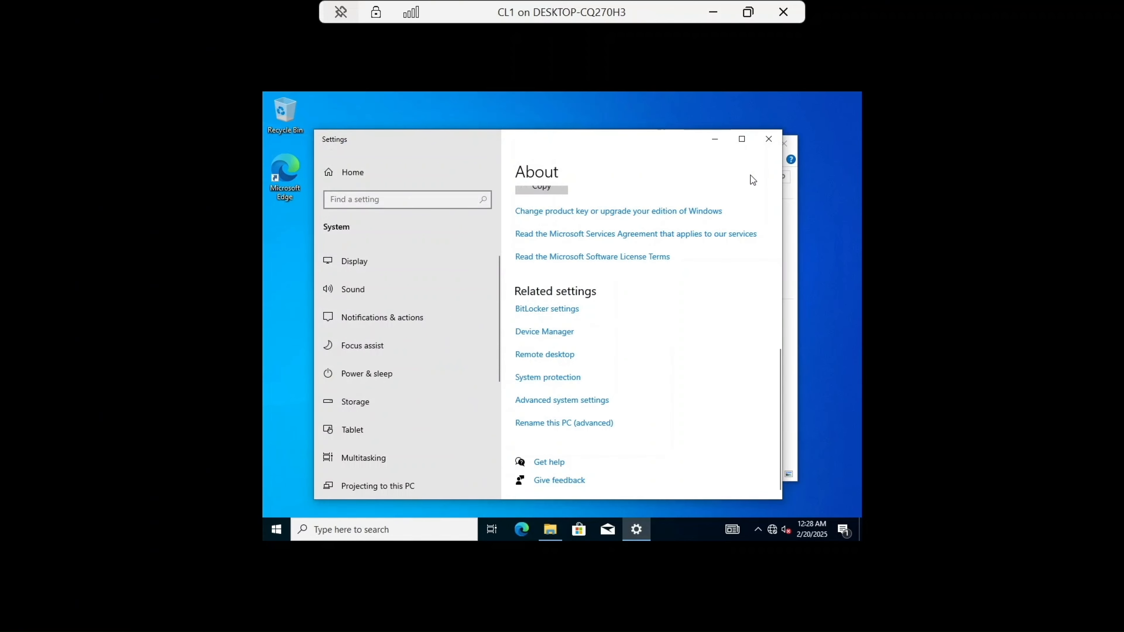
{"action": "left_click", "coordinate": [768, 139]}
{"action": "left_click", "coordinate": [785, 147]}
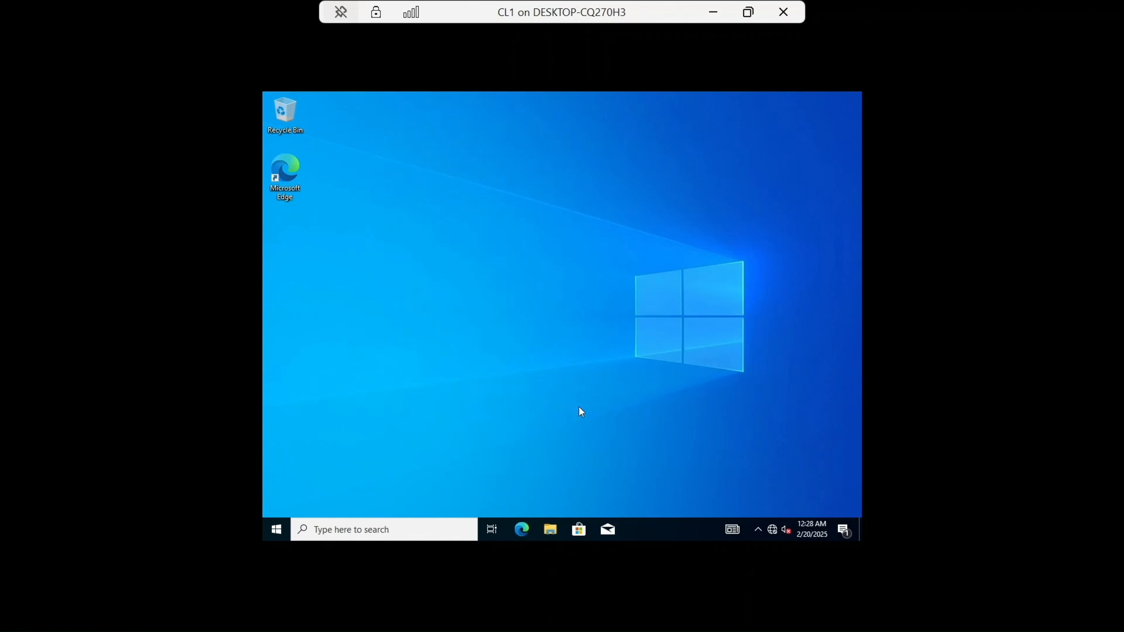
Step: Search for and open Firewall & network protection, then turn off the Domain network firewall, approving the admin prompt
{"action": "left_click", "coordinate": [423, 526]}
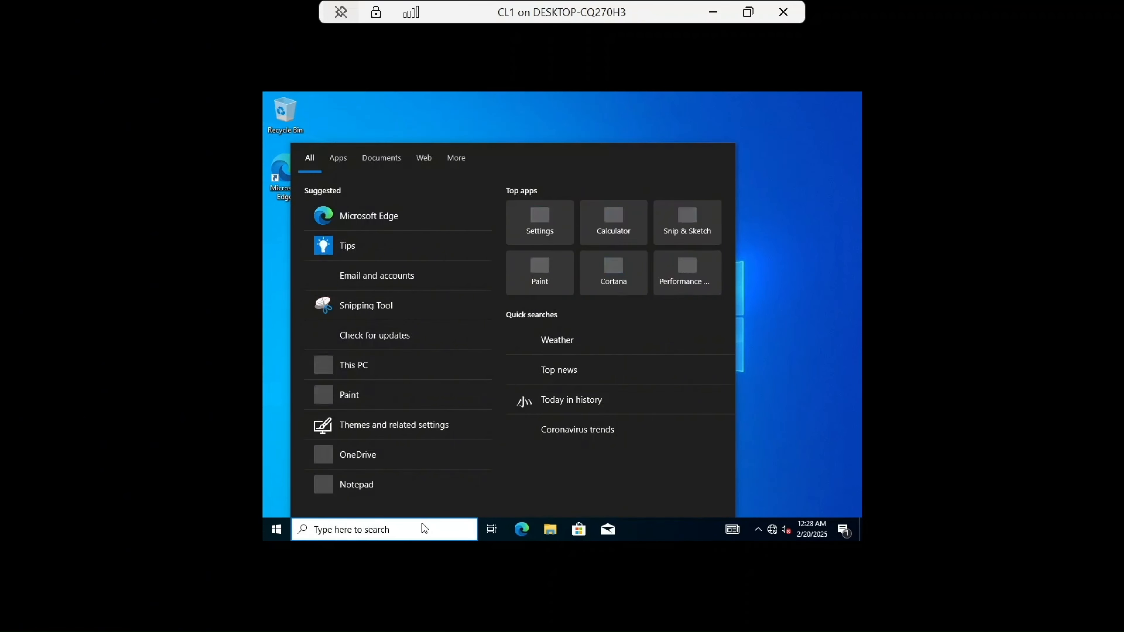
{"action": "type", "text": "FIRE"}
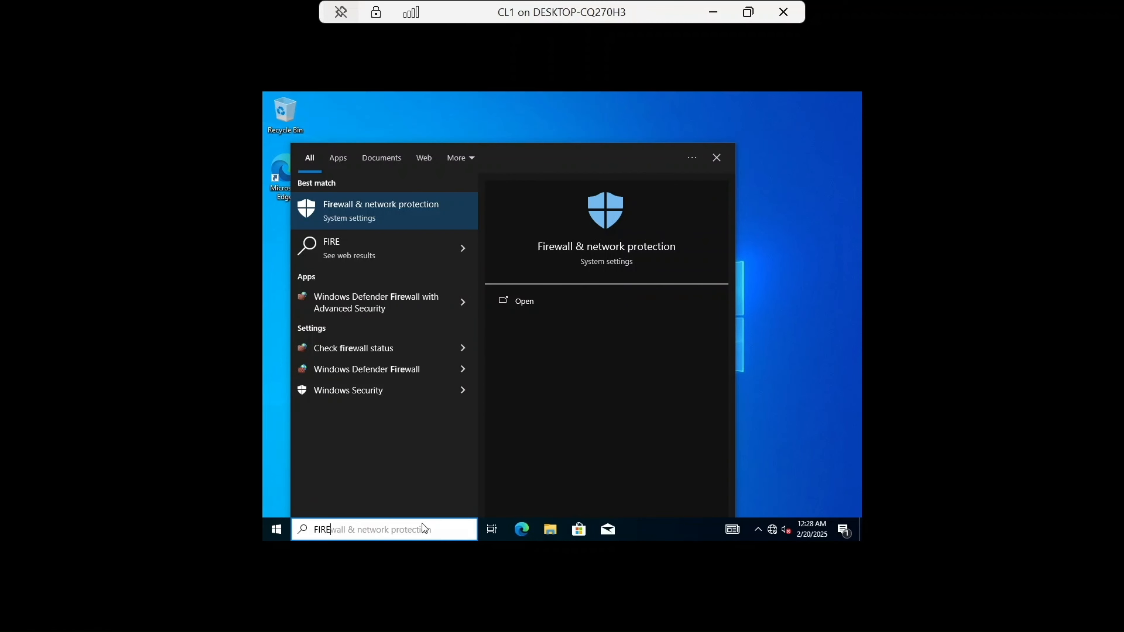
{"action": "left_click", "coordinate": [386, 214]}
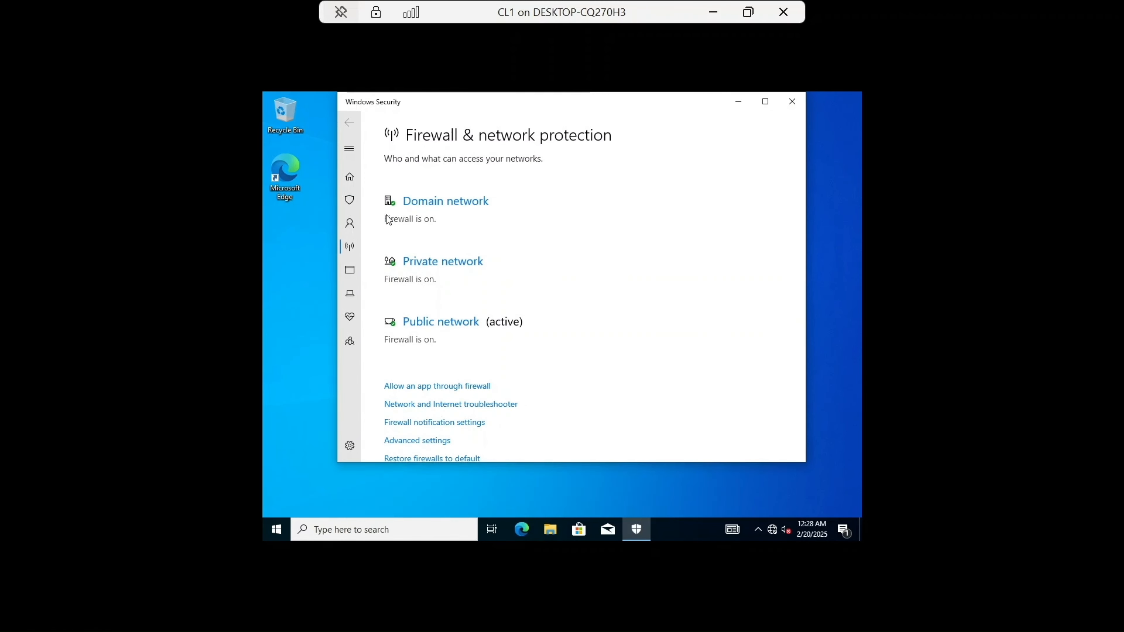
{"action": "left_click", "coordinate": [434, 203]}
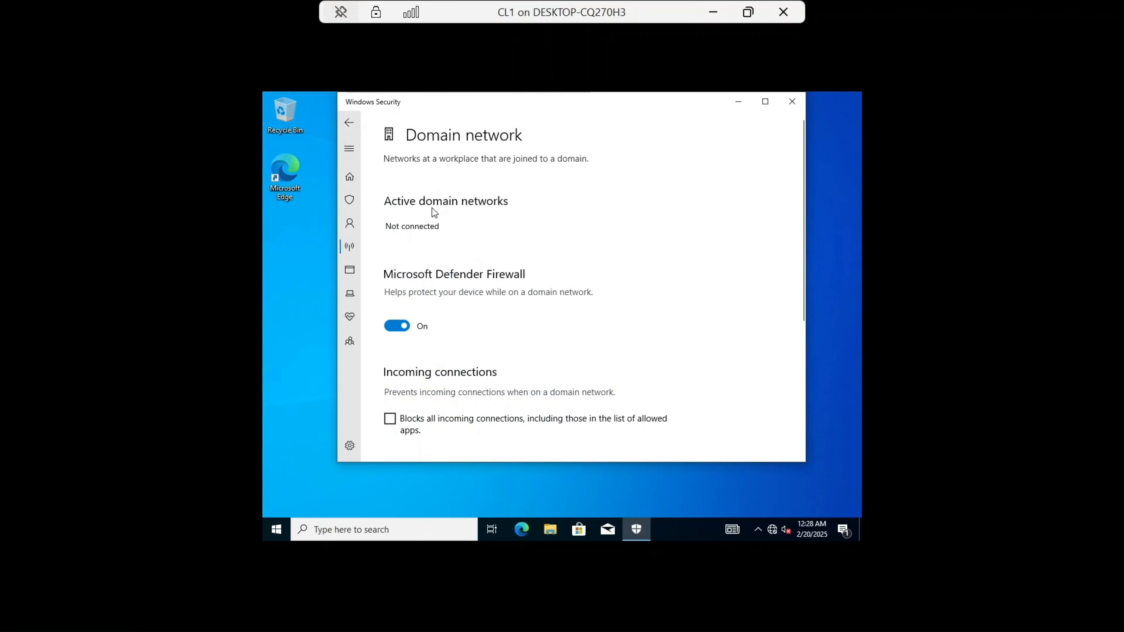
{"action": "left_click", "coordinate": [407, 328]}
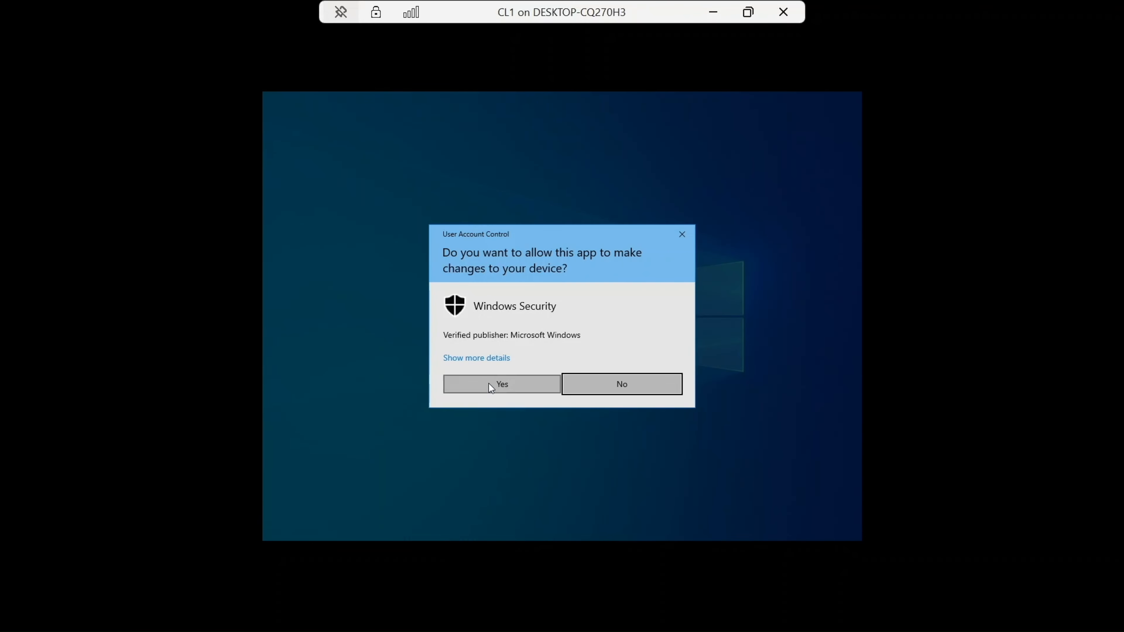
{"action": "left_click", "coordinate": [488, 383]}
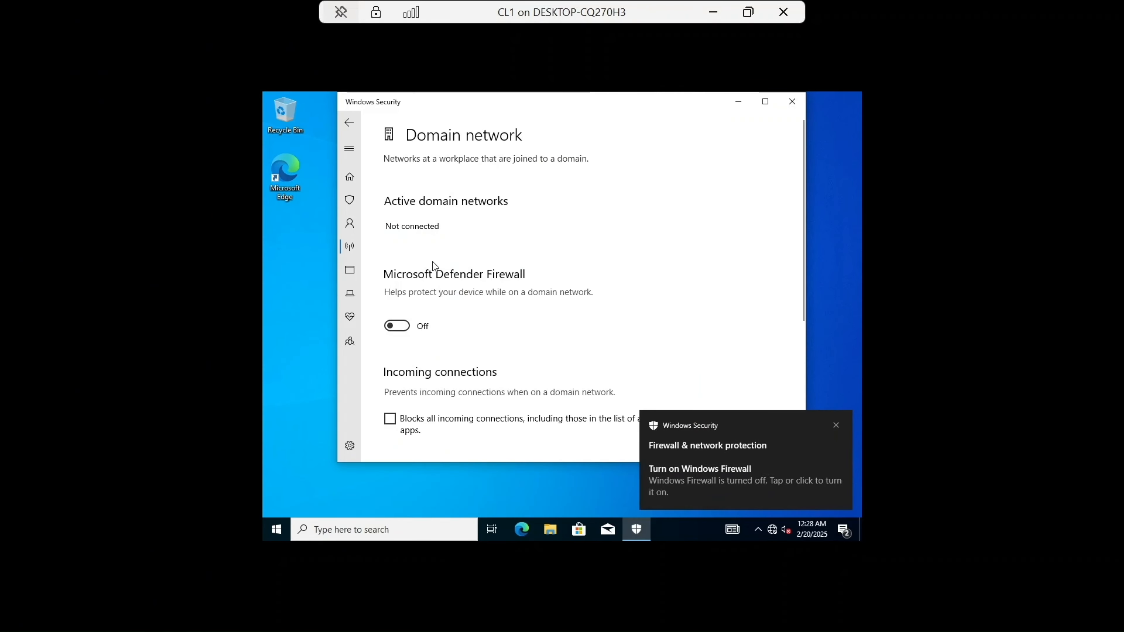
{"action": "scroll", "coordinate": [381, 168], "scroll_direction": "down", "scroll_amount": 3}
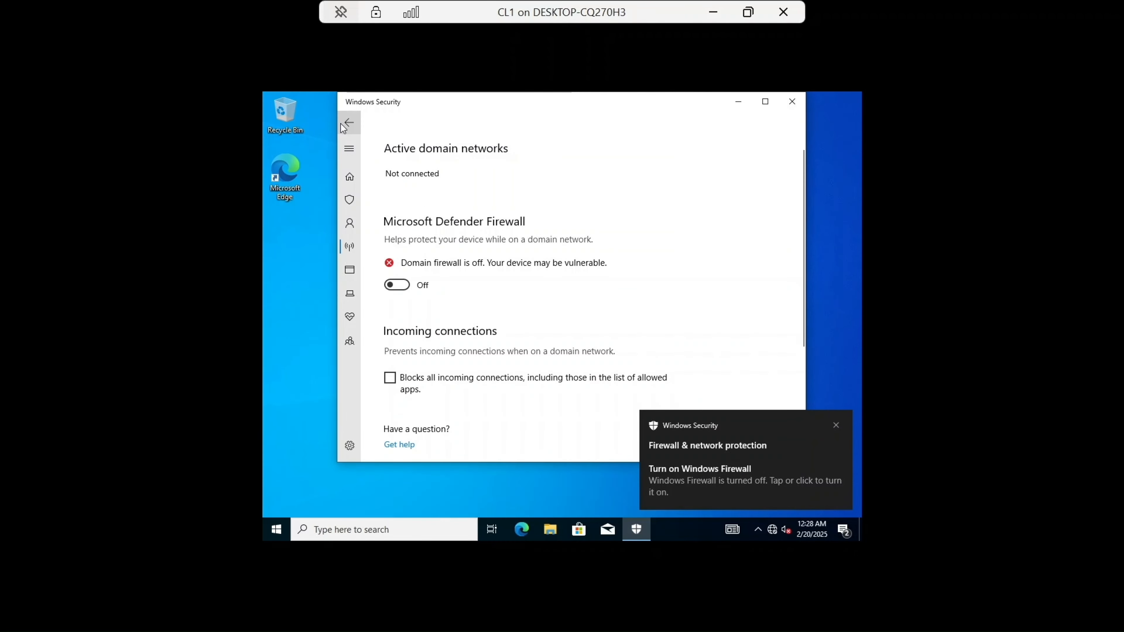
{"action": "left_click", "coordinate": [348, 123]}
Step: Turn off the Private network firewall and return to the firewall overview
{"action": "scroll", "coordinate": [429, 306], "scroll_direction": "down", "scroll_amount": 3}
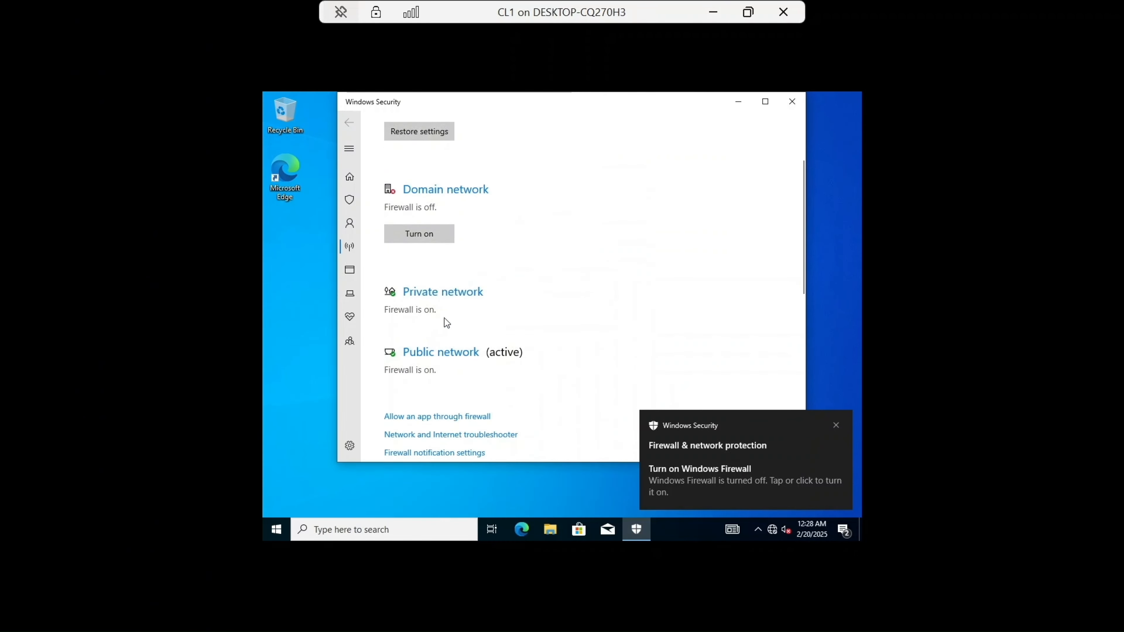
{"action": "left_click", "coordinate": [455, 302]}
{"action": "left_click", "coordinate": [399, 335]}
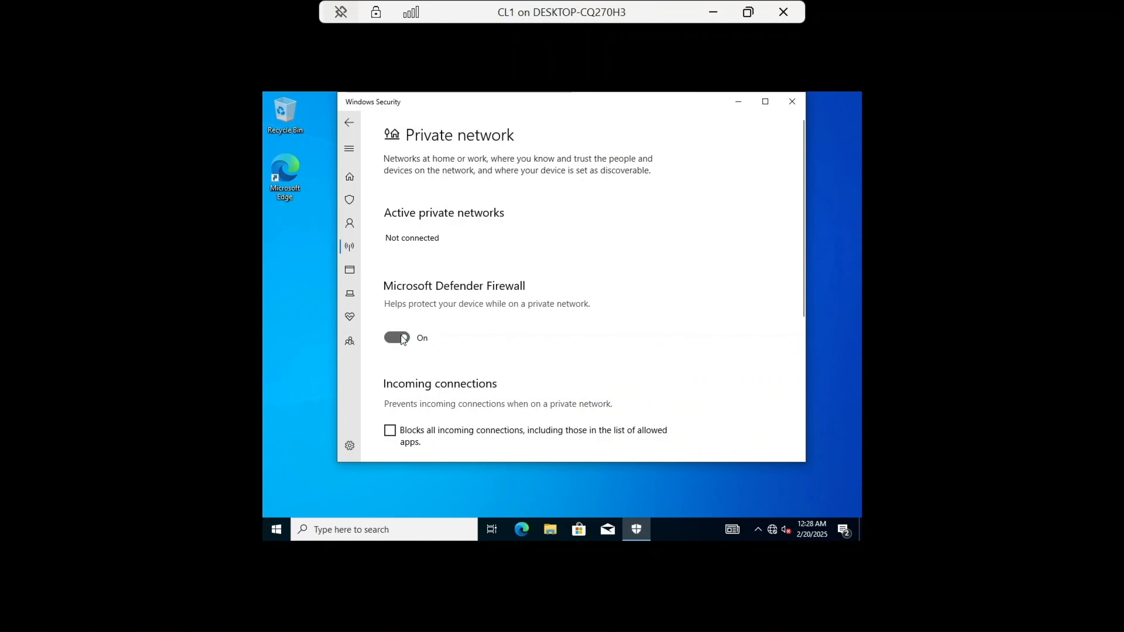
{"action": "left_click", "coordinate": [495, 378]}
{"action": "left_click", "coordinate": [350, 123]}
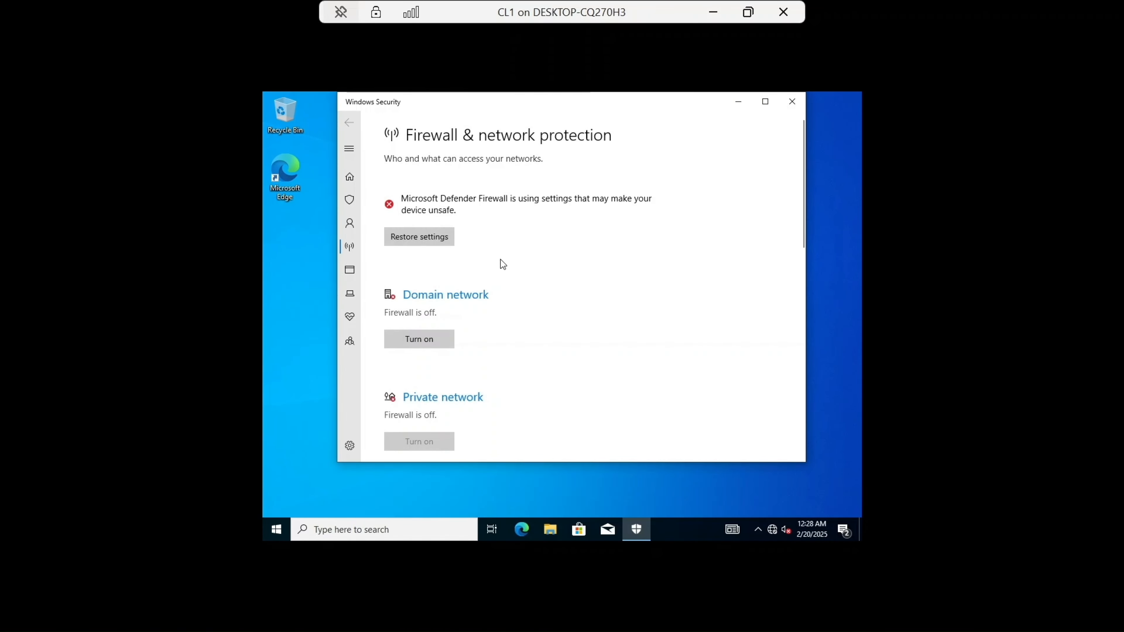
Step: Turn off the Public network firewall, approving the admin prompt, and close Windows Security
{"action": "scroll", "coordinate": [501, 261], "scroll_direction": "down", "scroll_amount": 4}
{"action": "left_click", "coordinate": [456, 349]}
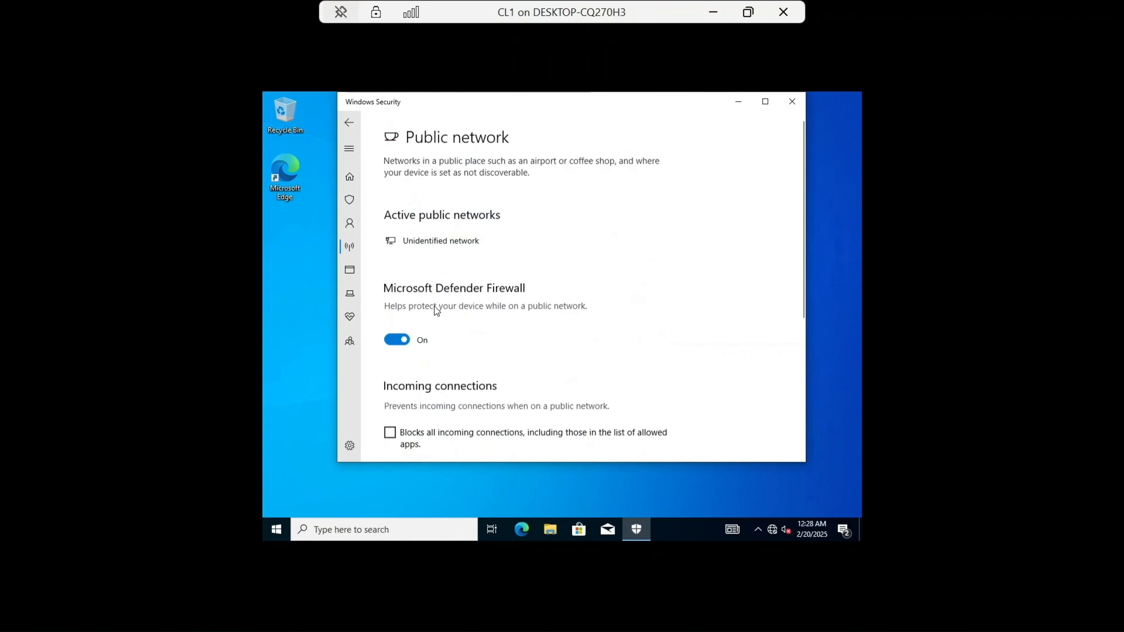
{"action": "left_click", "coordinate": [398, 336]}
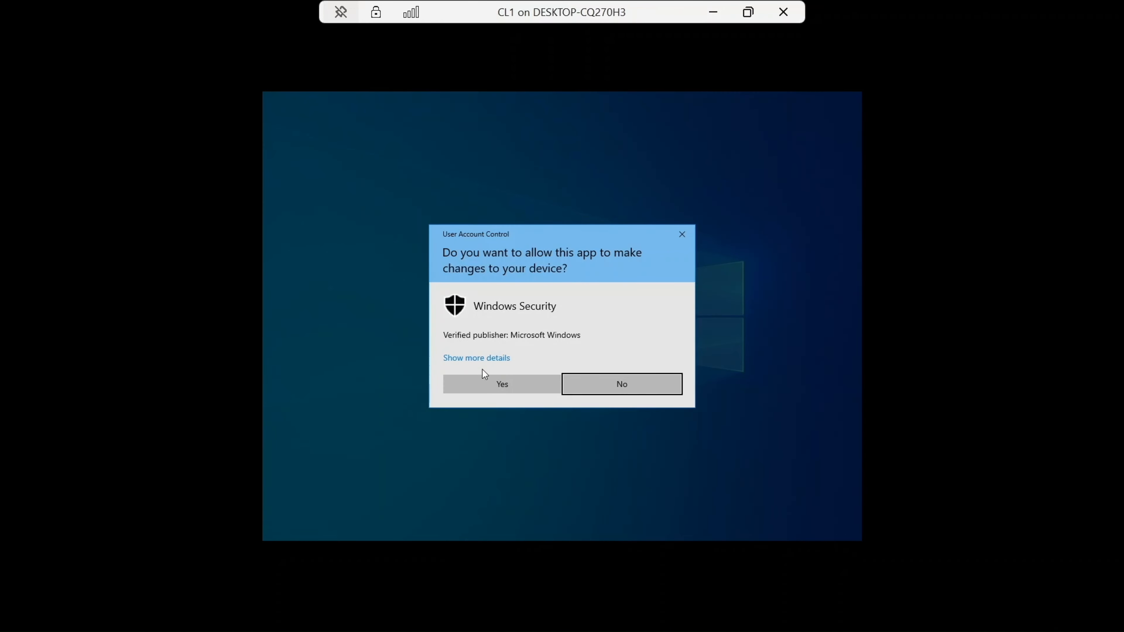
{"action": "left_click", "coordinate": [482, 380]}
{"action": "left_click", "coordinate": [349, 124]}
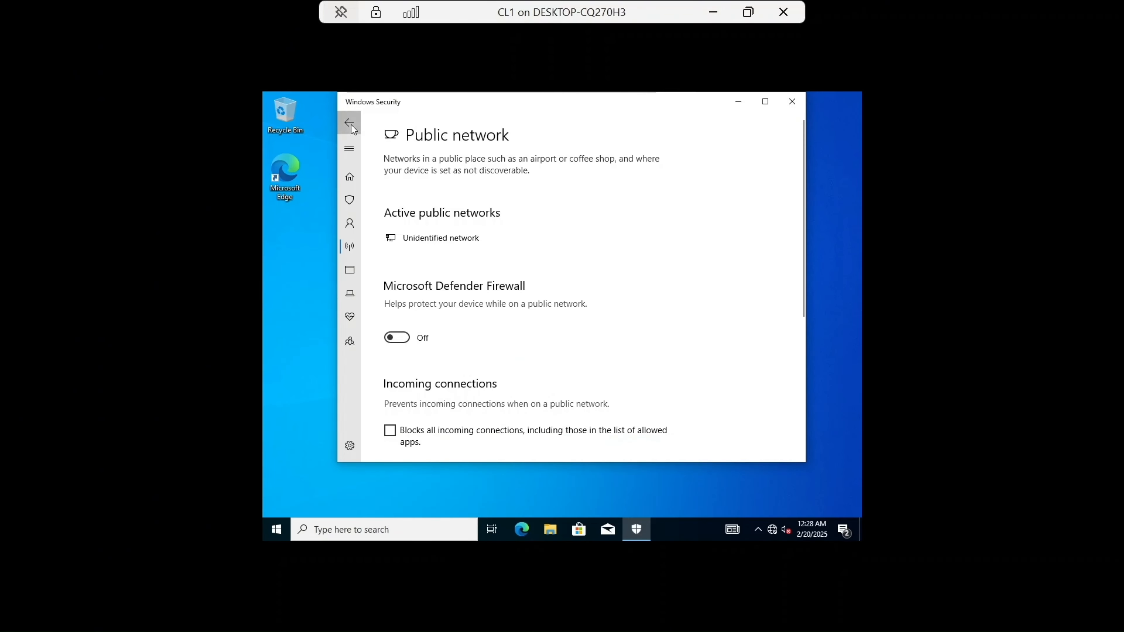
{"action": "scroll", "coordinate": [569, 247], "scroll_direction": "down", "scroll_amount": 4}
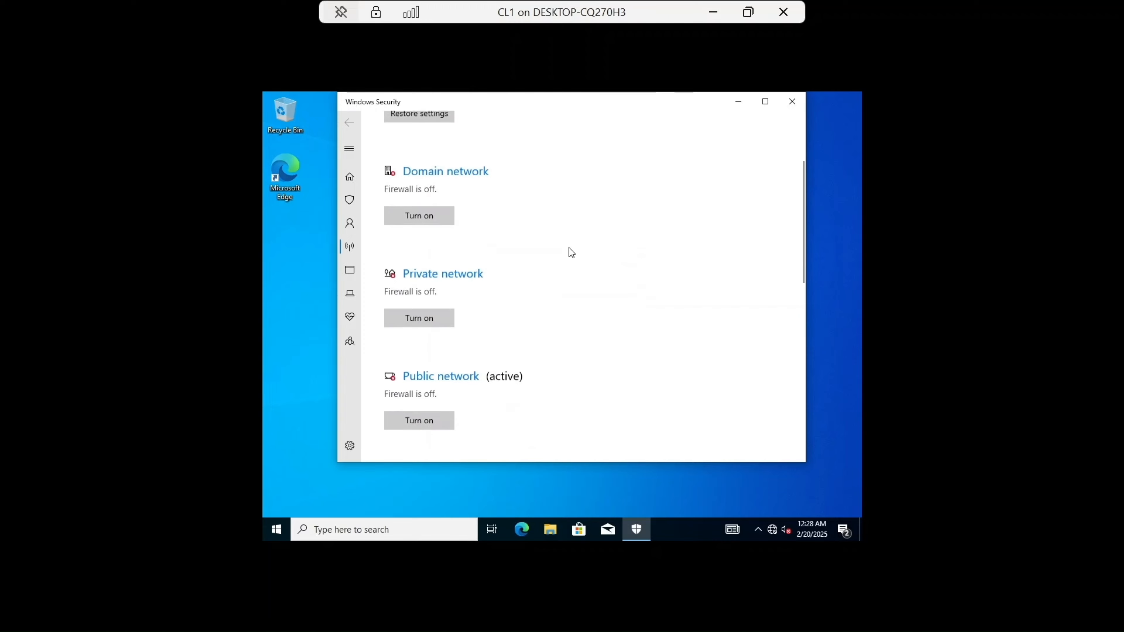
{"action": "left_click", "coordinate": [798, 101]}
Step: Restart the CL1 virtual machine from the Start menu
{"action": "left_click", "coordinate": [269, 529]}
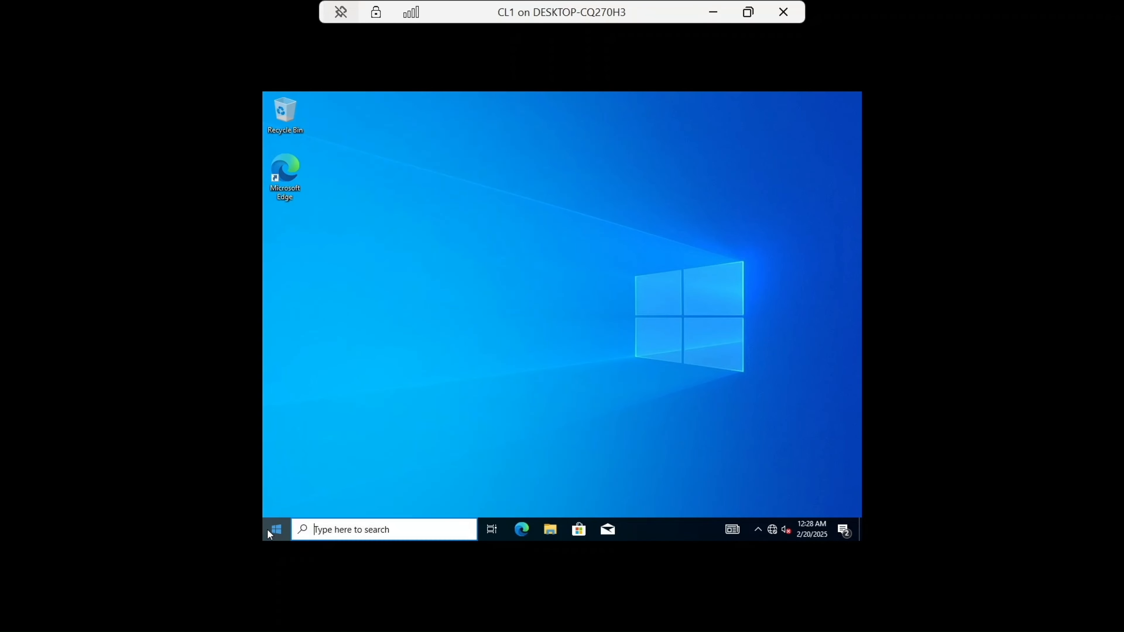
{"action": "left_click", "coordinate": [283, 507]}
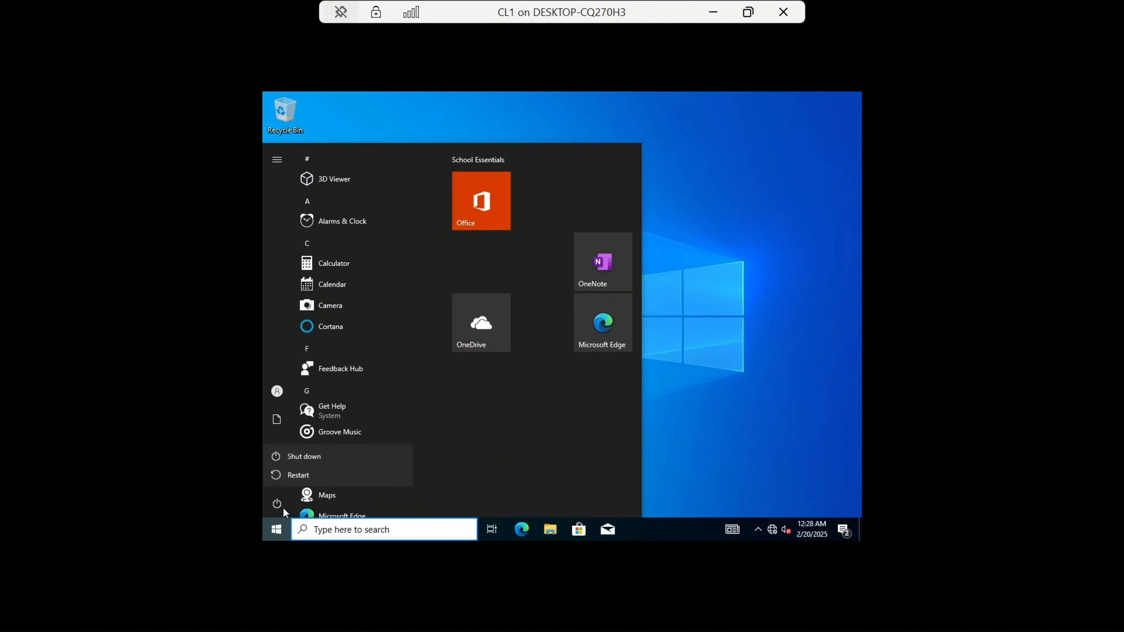
{"action": "left_click", "coordinate": [311, 476]}
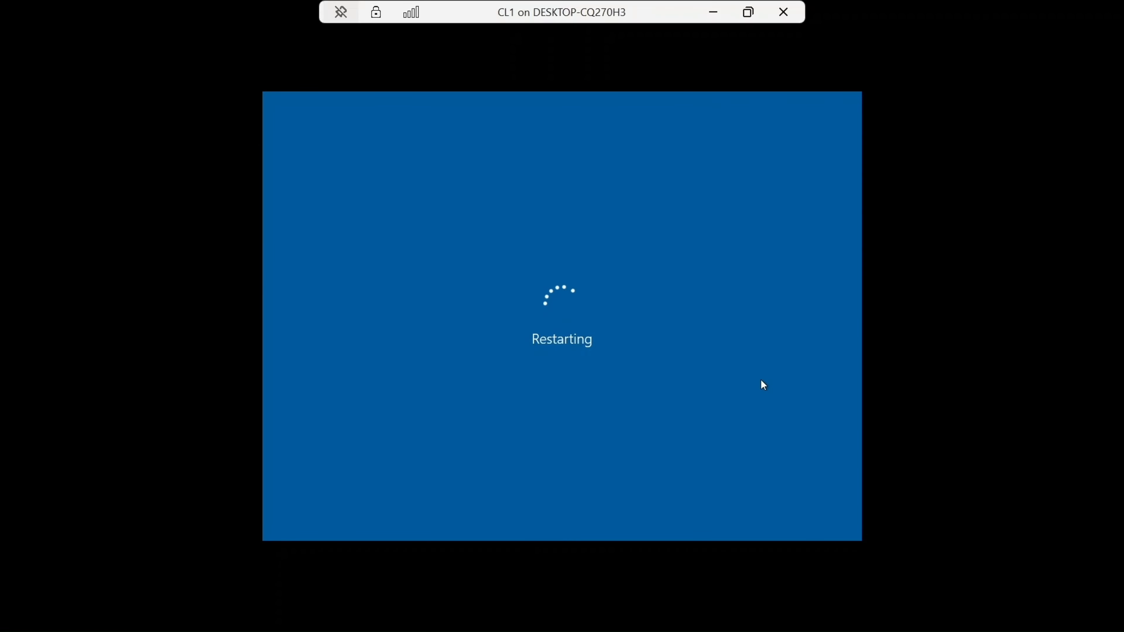
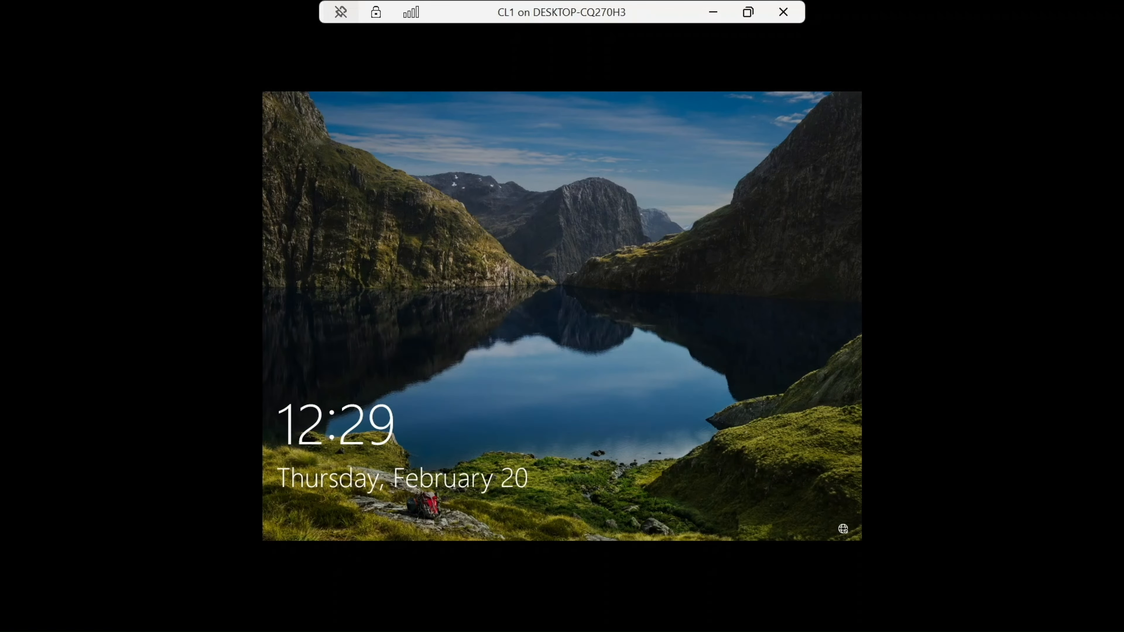
Step: Sign in to the CL1 virtual machine, entering the account password
{"action": "left_click", "coordinate": [756, 16]}
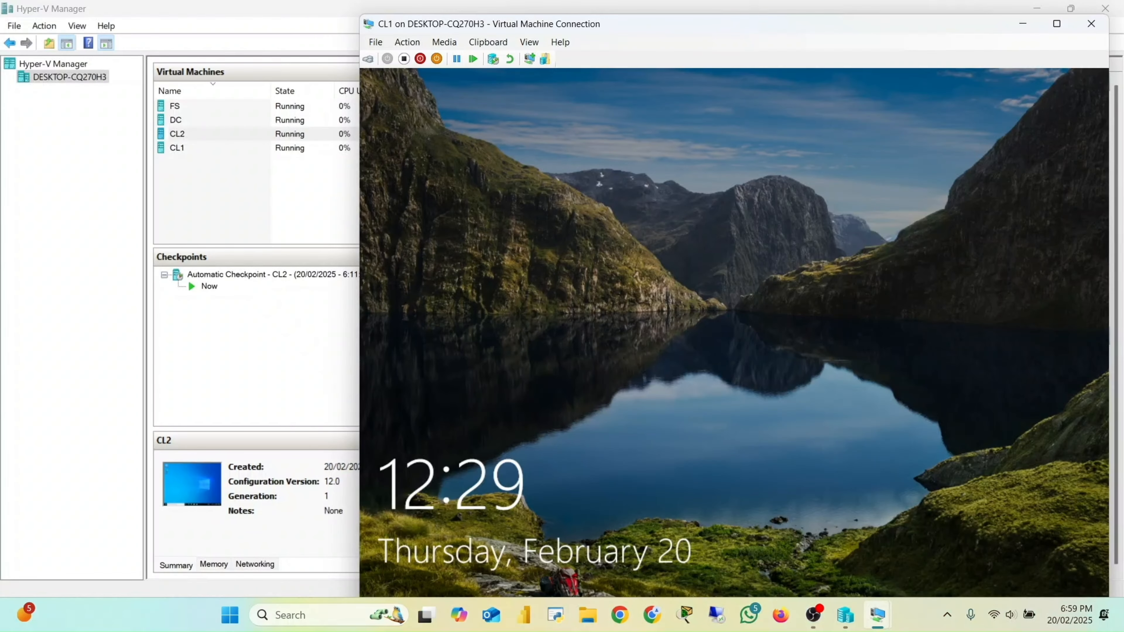
{"action": "left_click", "coordinate": [368, 61]}
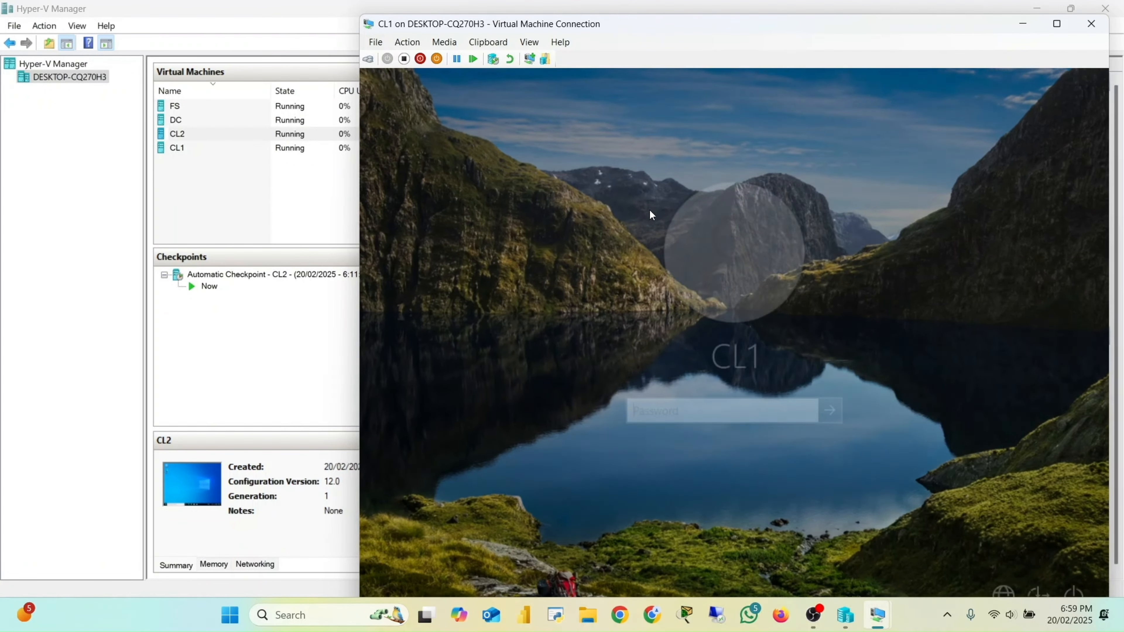
{"action": "key", "text": "Caps_Lock"}
{"action": "type", "text": "Pa$$w"}
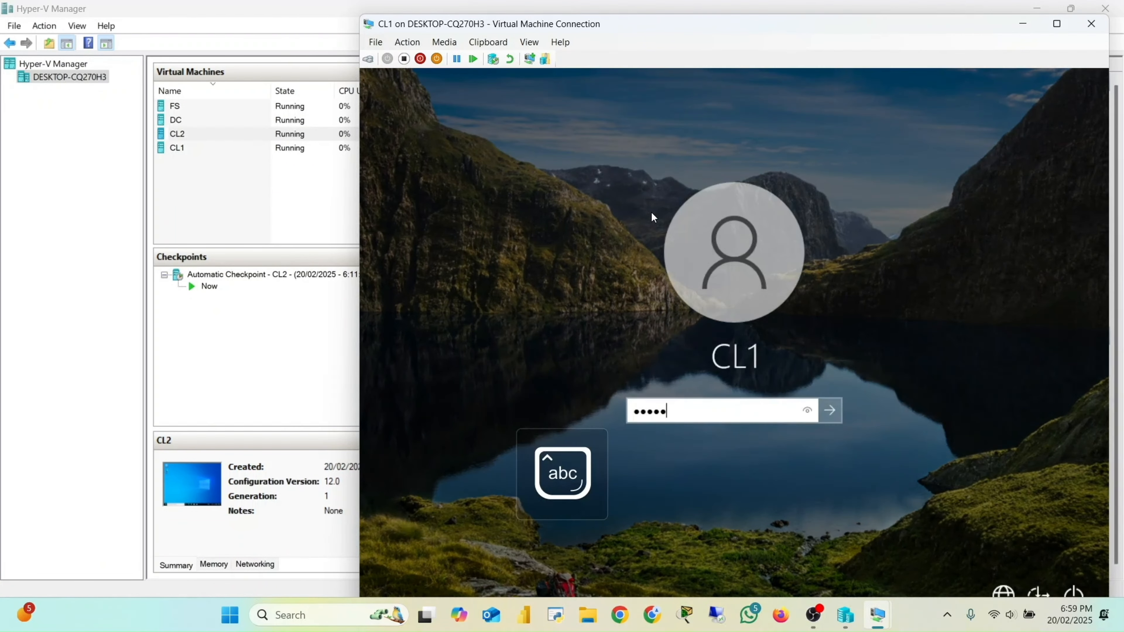
{"action": "type", "text": "0rd123456"}
{"action": "key", "text": "Return"}
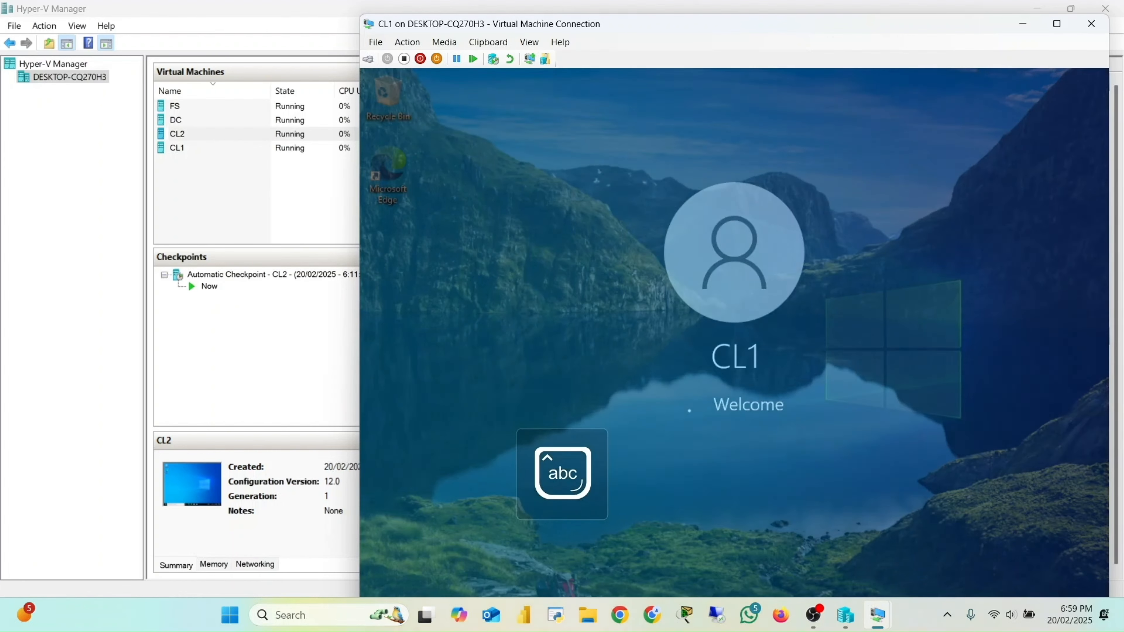
Step: Open Command Prompt on CL1, run ipconfig /all to check its IP configuration, and close it
{"action": "left_click", "coordinate": [1057, 24]}
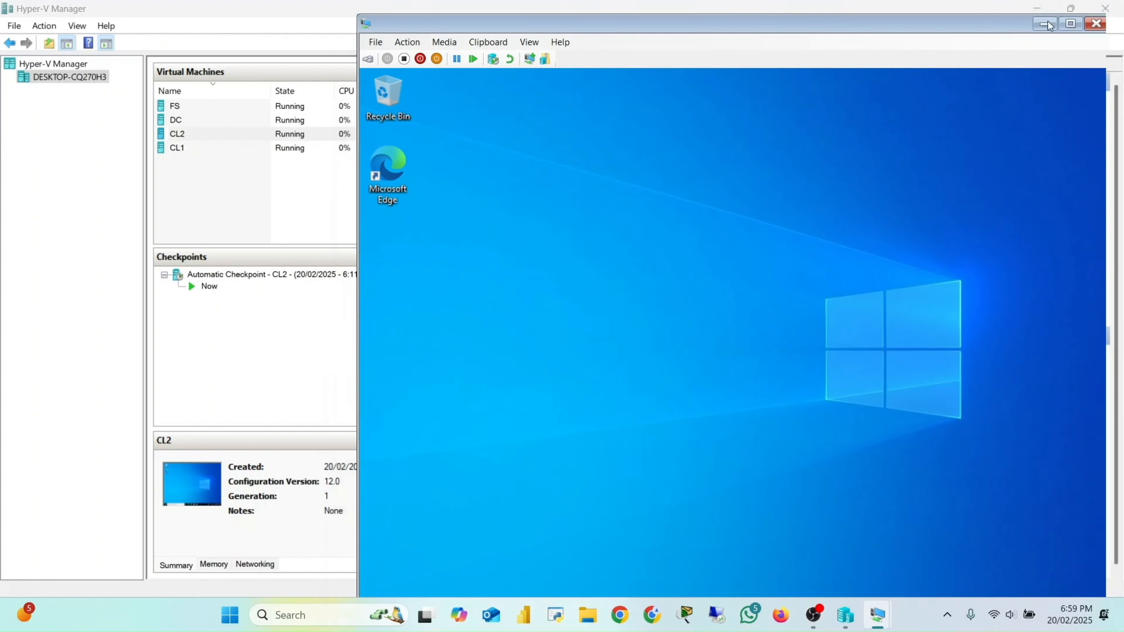
{"action": "left_click", "coordinate": [402, 535]}
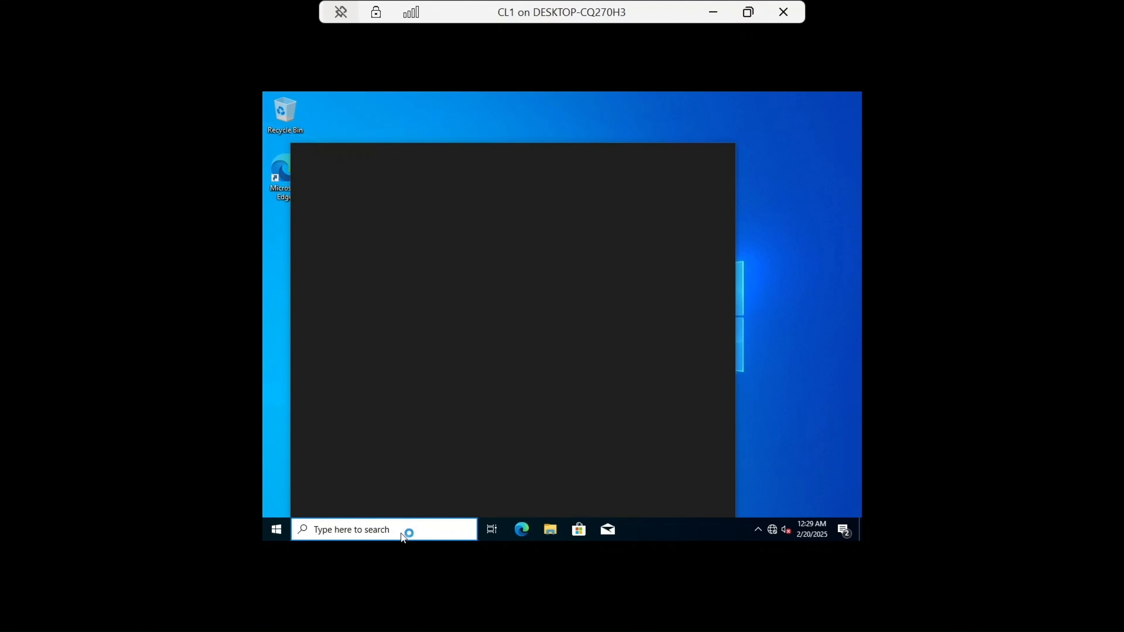
{"action": "type", "text": "cmd"}
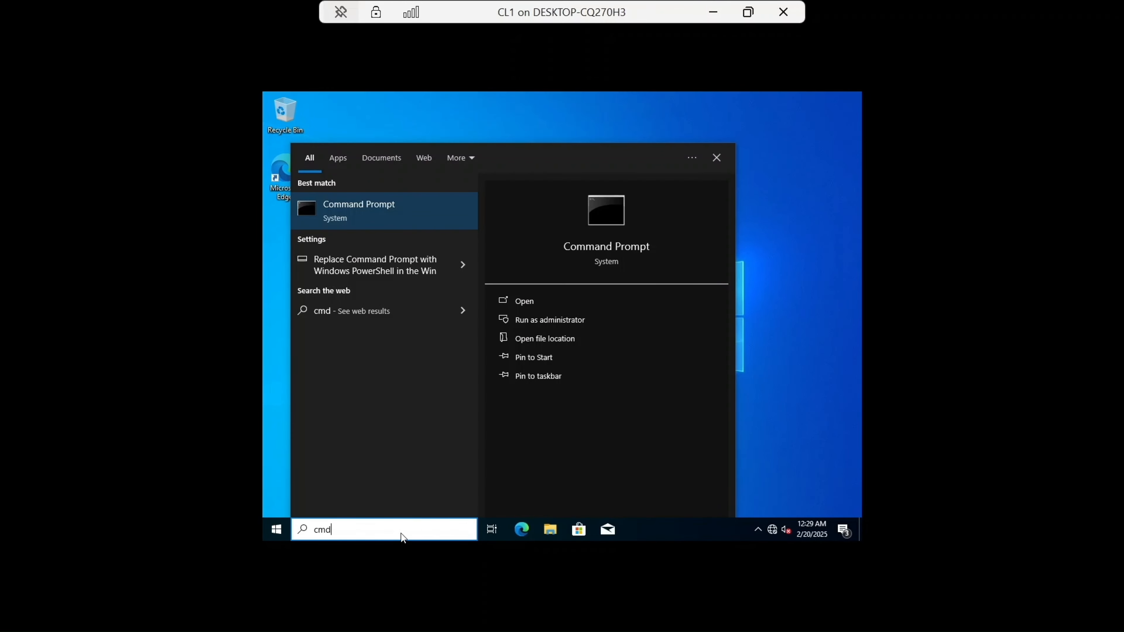
{"action": "key", "text": "Return"}
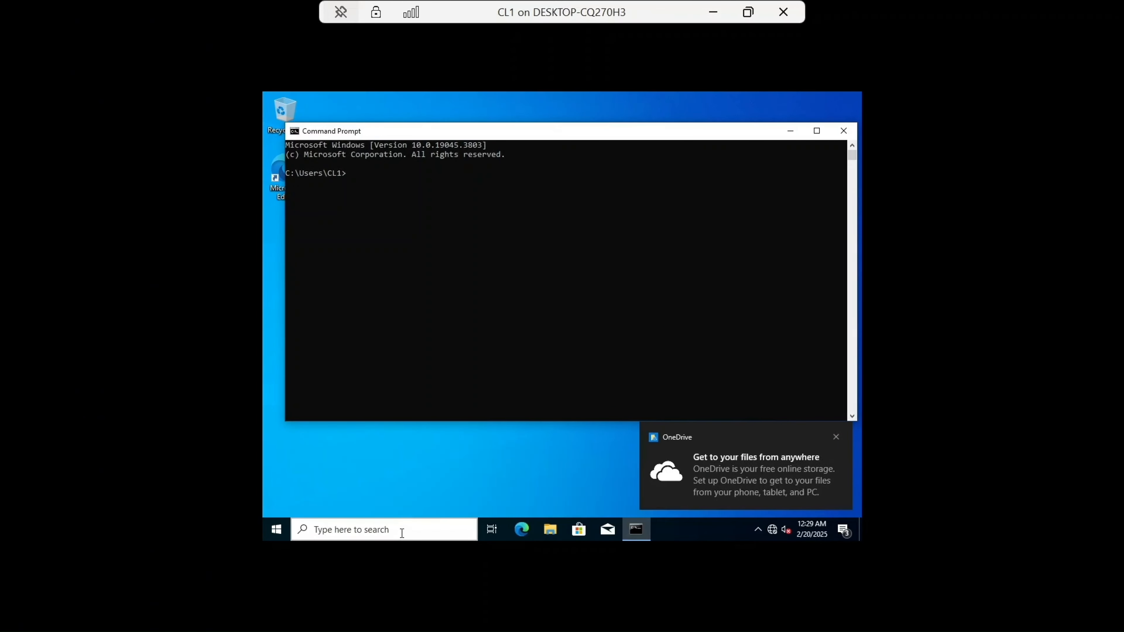
{"action": "type", "text": "ipconfig /all"}
{"action": "key", "text": "Return"}
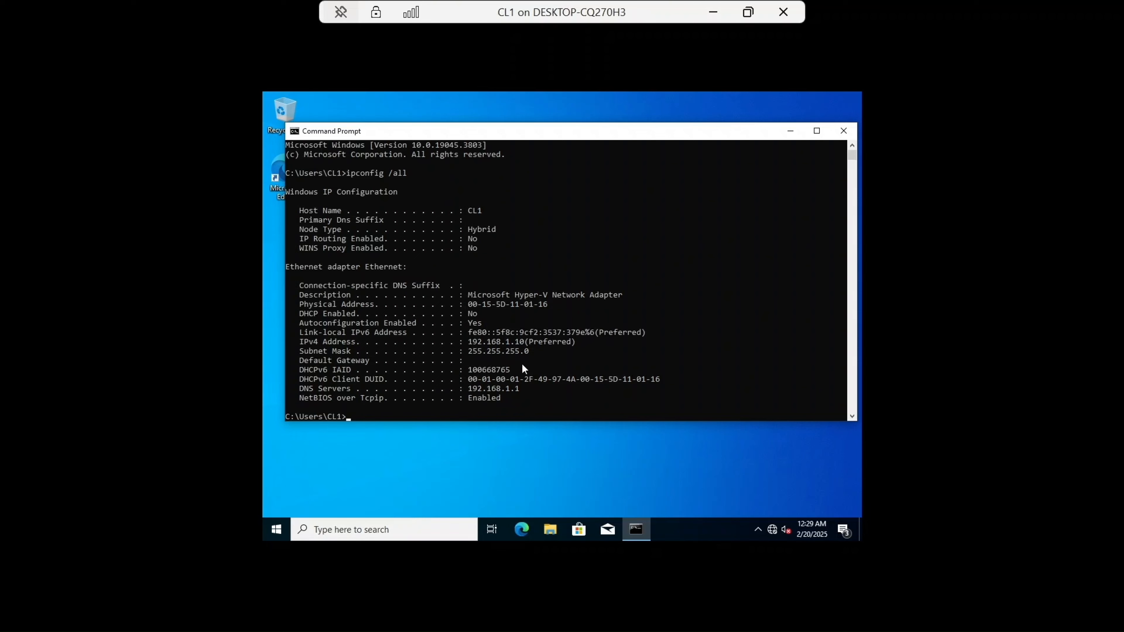
{"action": "scroll", "coordinate": [522, 364], "scroll_direction": "down", "scroll_amount": 1}
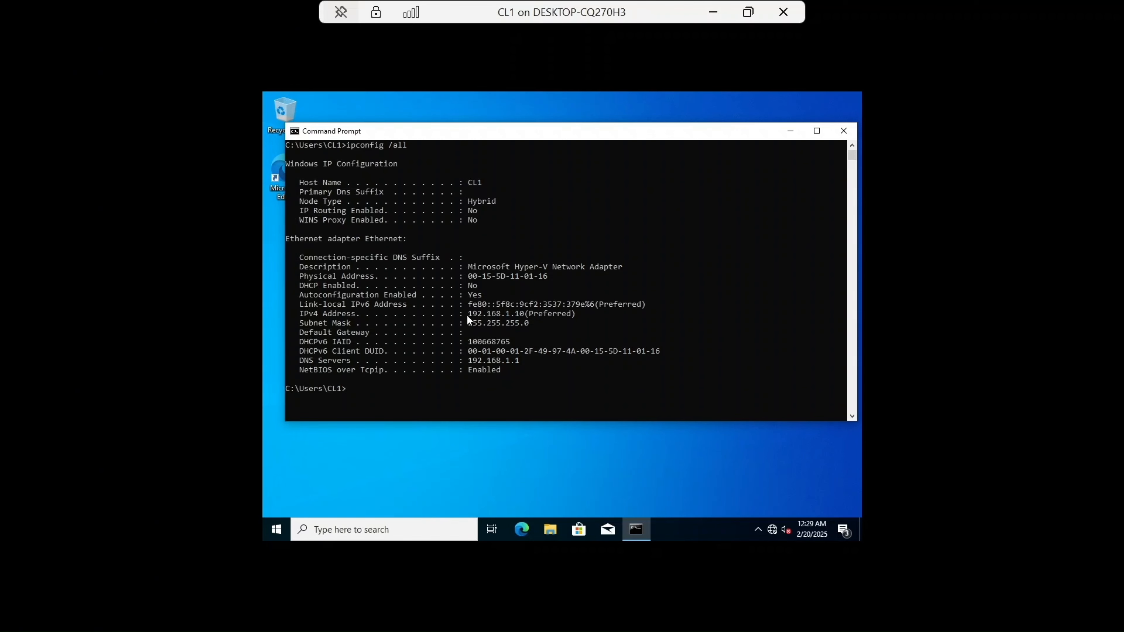
{"action": "left_click_drag", "start_coordinate": [467, 316], "coordinate": [507, 315]}
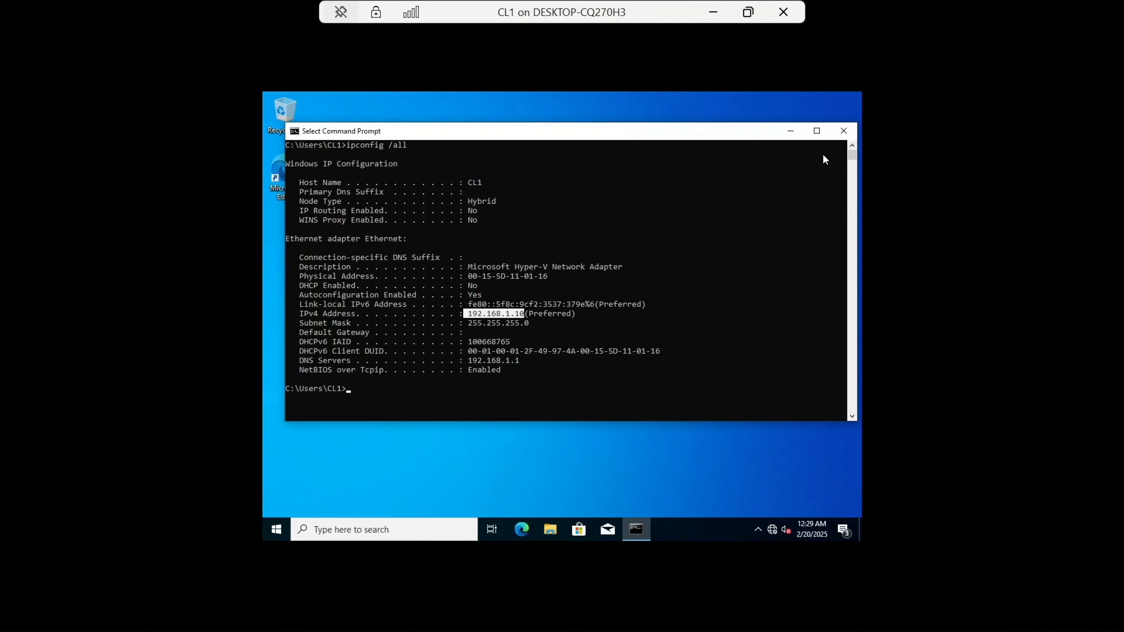
{"action": "left_click", "coordinate": [842, 131]}
Step: Switch to the CL2 virtual machine and open its network adapter options from the network settings
{"action": "left_click", "coordinate": [713, 12]}
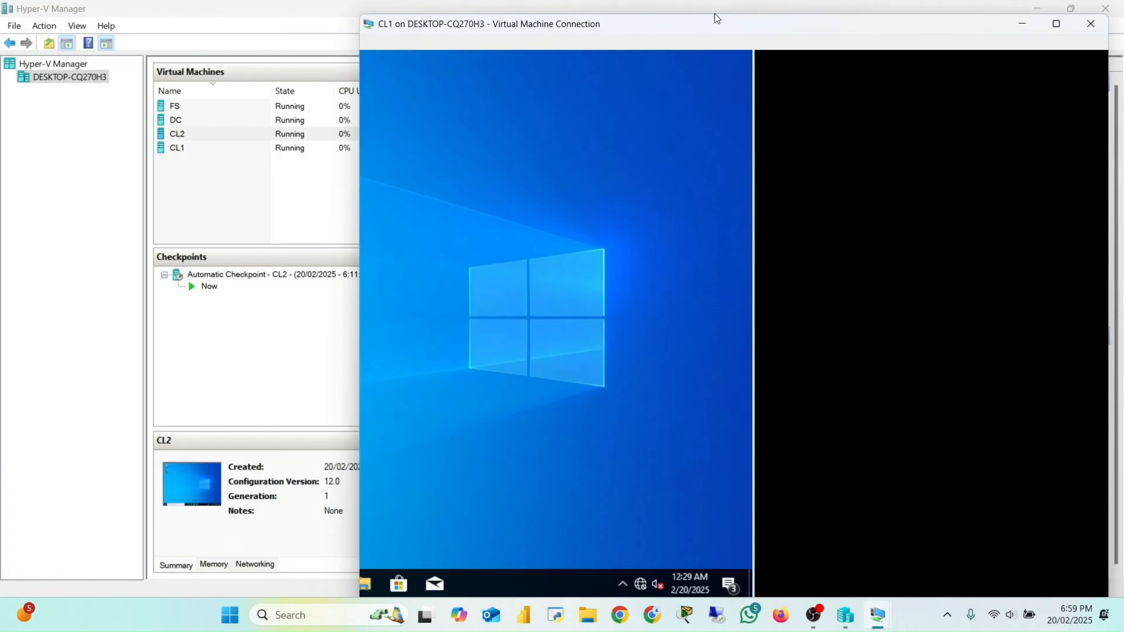
{"action": "mouse_move", "coordinate": [845, 615]}
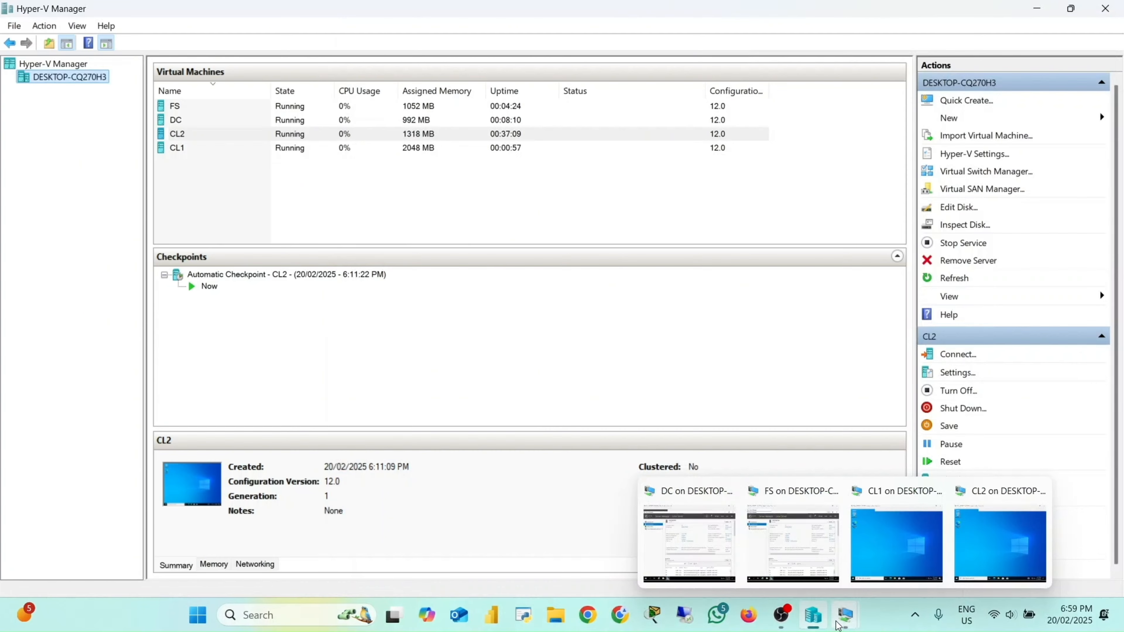
{"action": "left_click", "coordinate": [990, 559]}
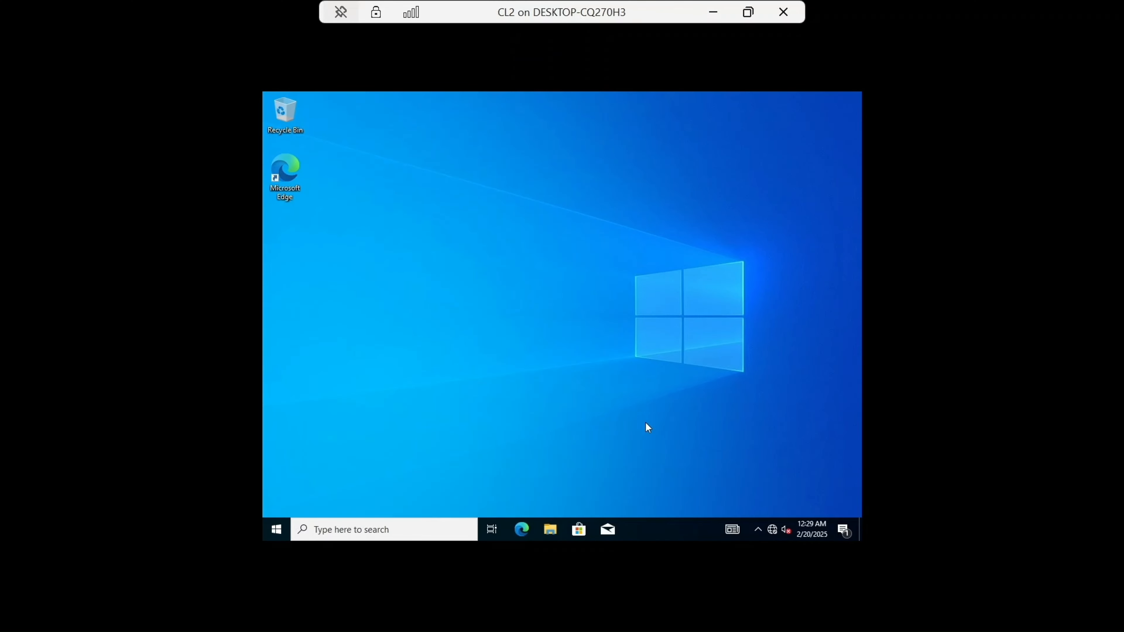
{"action": "left_click", "coordinate": [770, 532]}
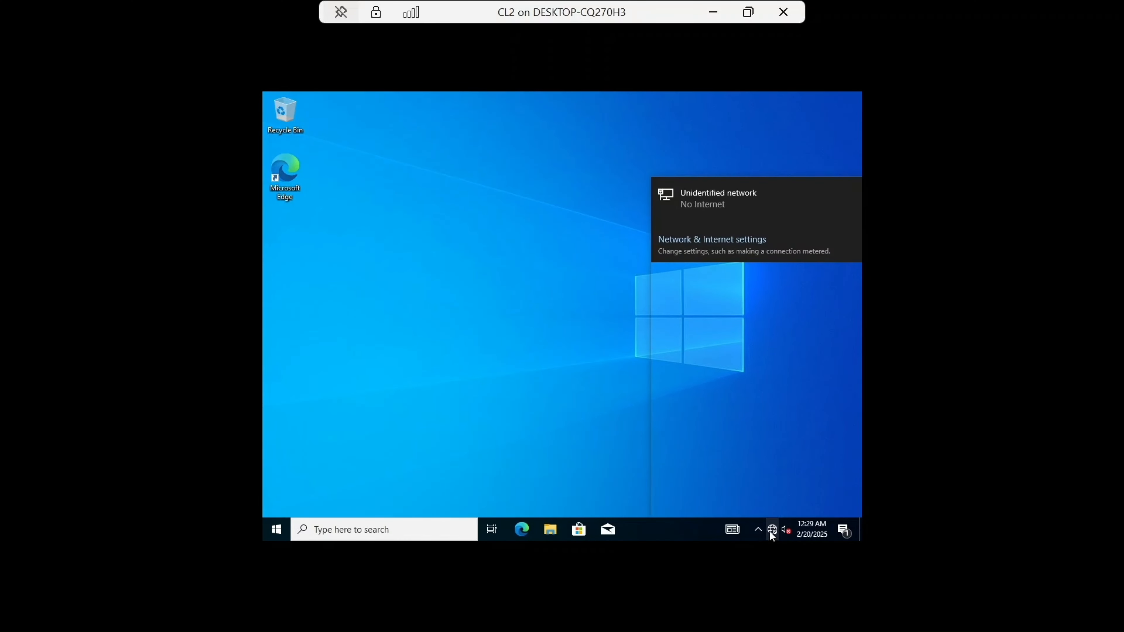
{"action": "left_click", "coordinate": [715, 495]}
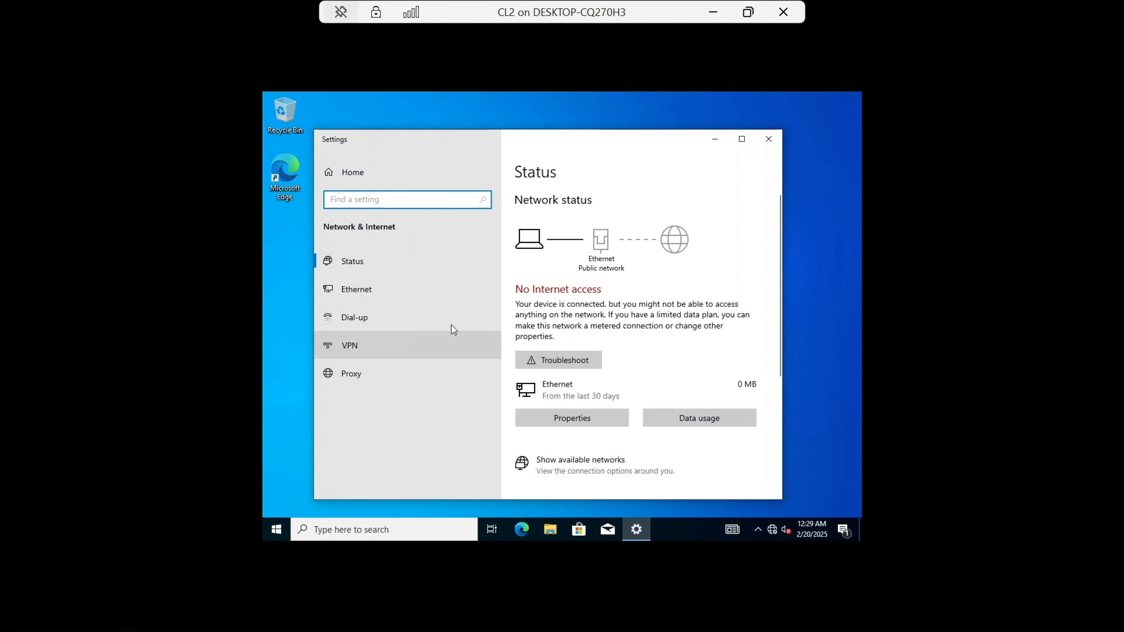
{"action": "left_click", "coordinate": [414, 293]}
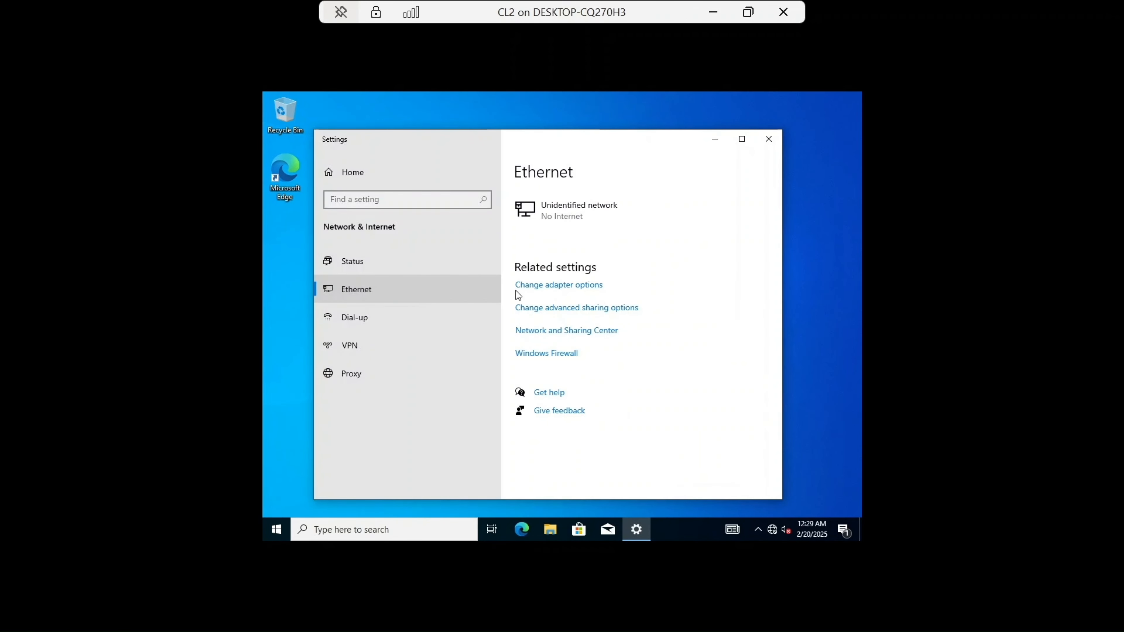
{"action": "left_click", "coordinate": [565, 290]}
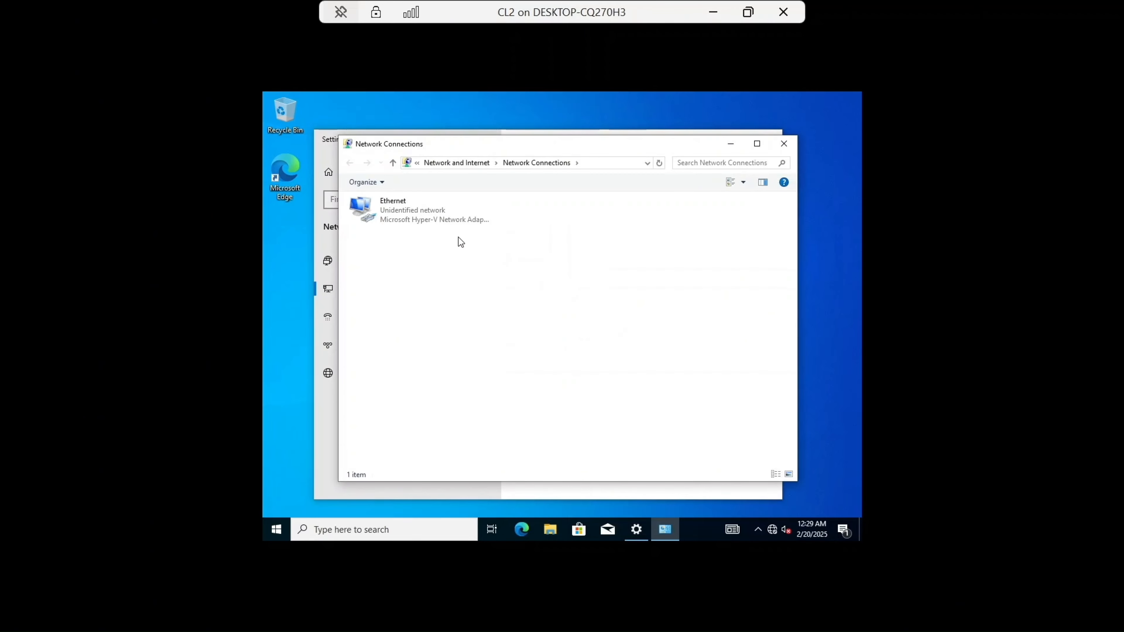
Step: Open the Internet Protocol Version 4 (TCP/IPv4) properties of the Ethernet adapter
{"action": "double_click", "coordinate": [410, 214]}
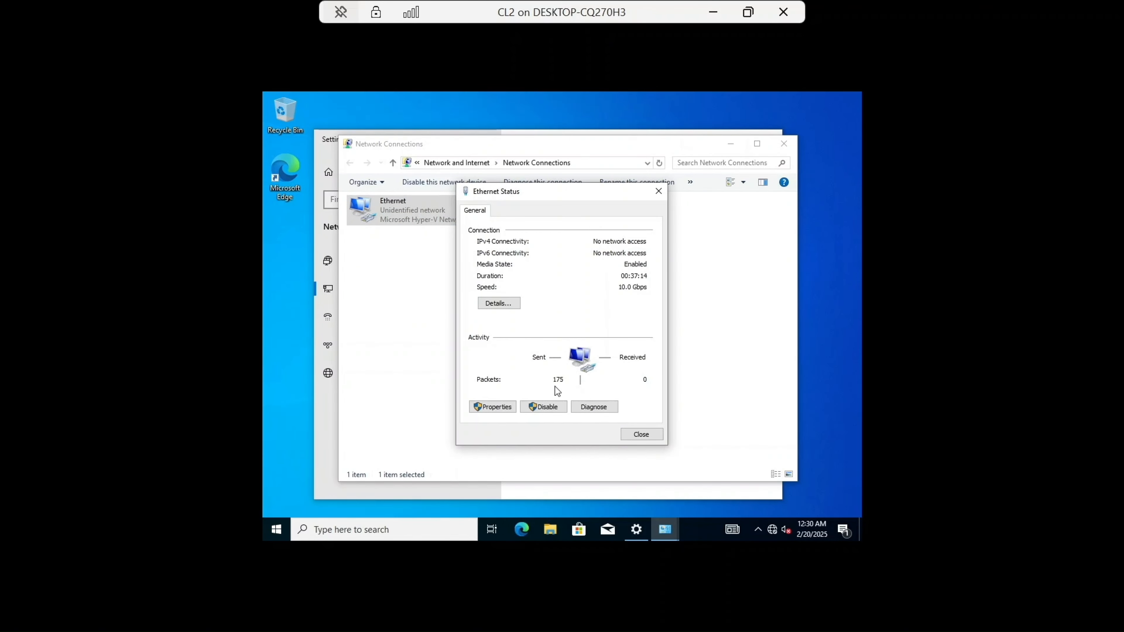
{"action": "left_click", "coordinate": [479, 409]}
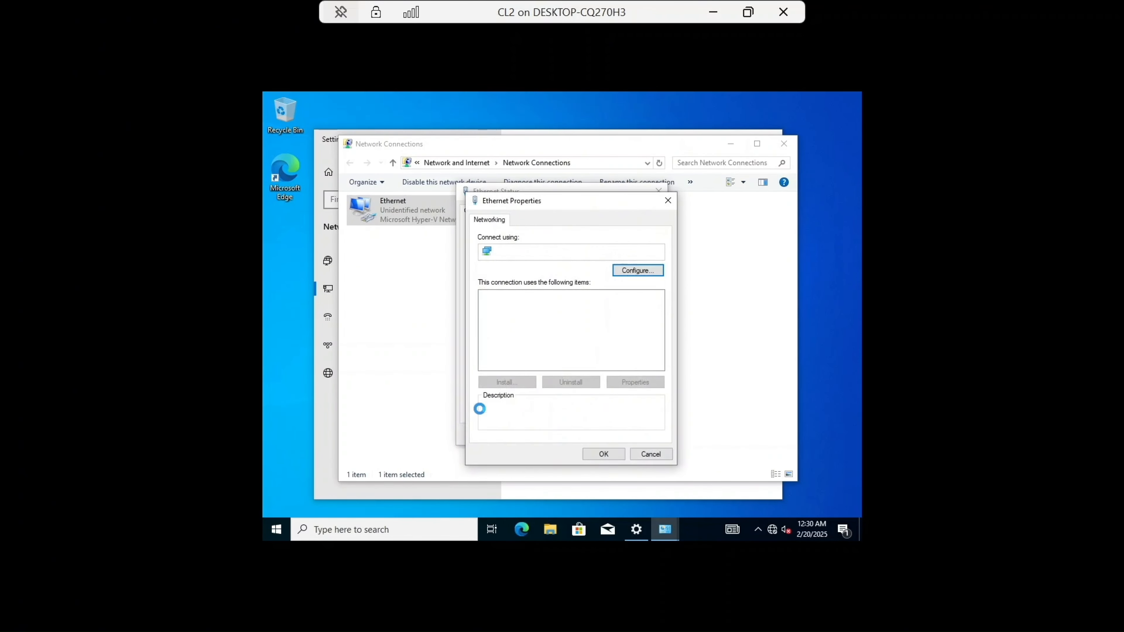
{"action": "left_click", "coordinate": [593, 327]}
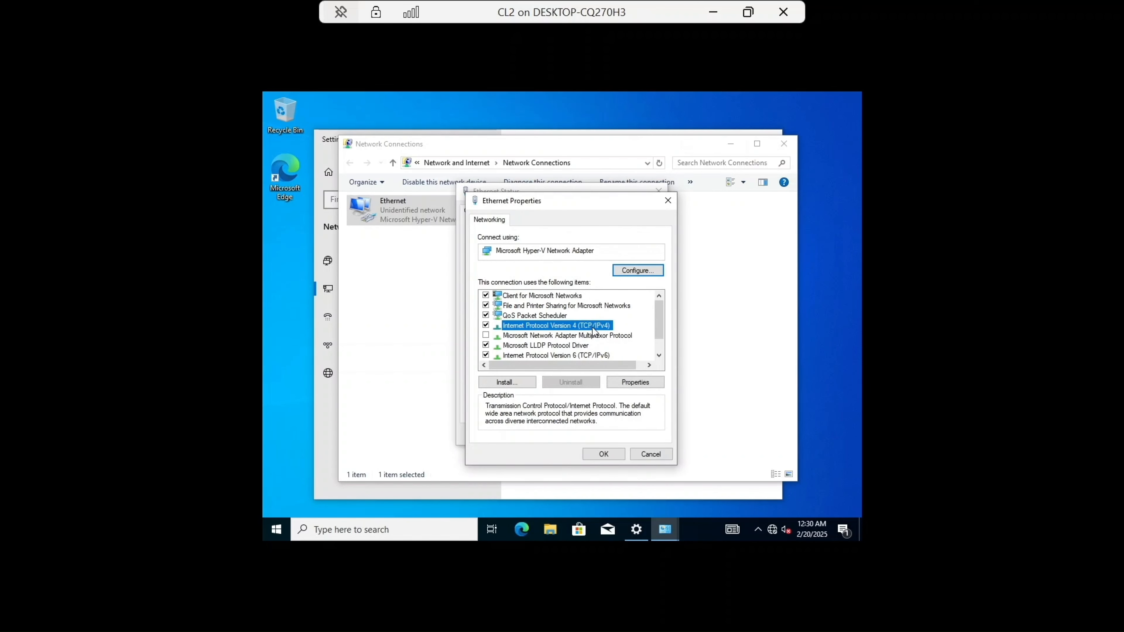
{"action": "double_click", "coordinate": [593, 327]}
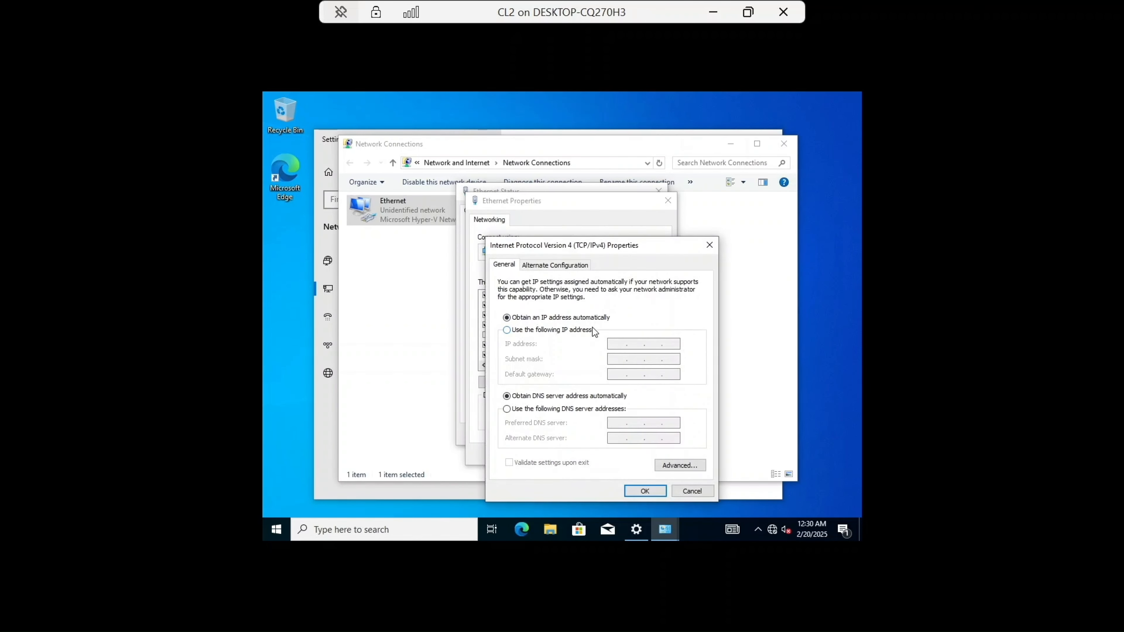
Step: Assign static IP 192.168.1.11, subnet mask 255.255.255.0 and preferred DNS 192.168.1.1, then close the network windows
{"action": "left_click", "coordinate": [539, 331]}
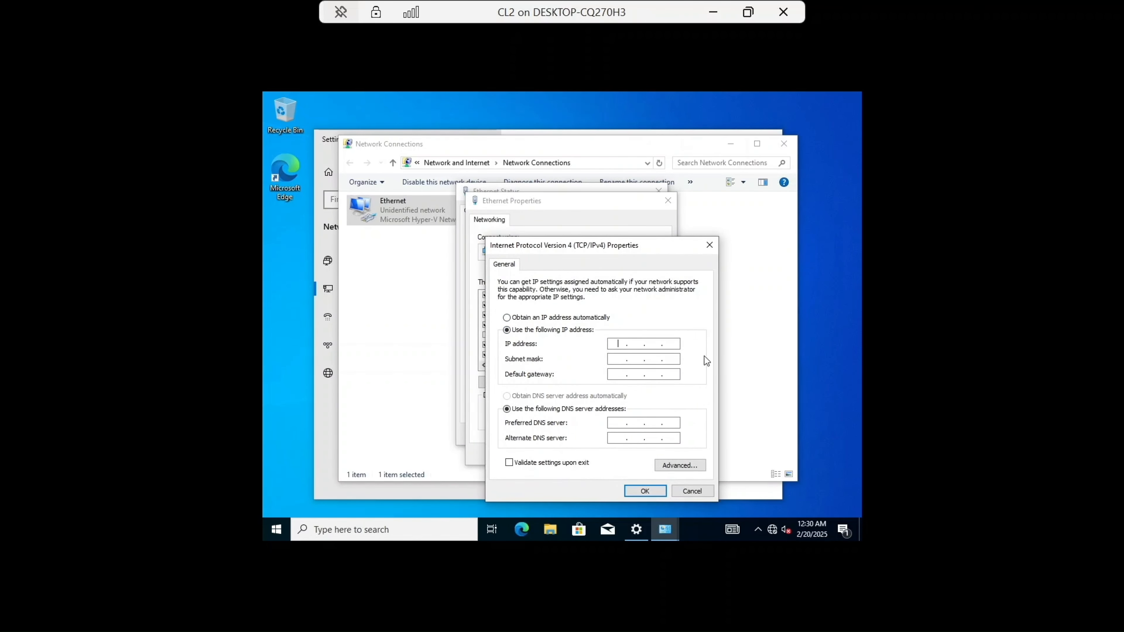
{"action": "type", "text": "192 . 168 . 1 . 11"}
{"action": "left_click", "coordinate": [620, 359]}
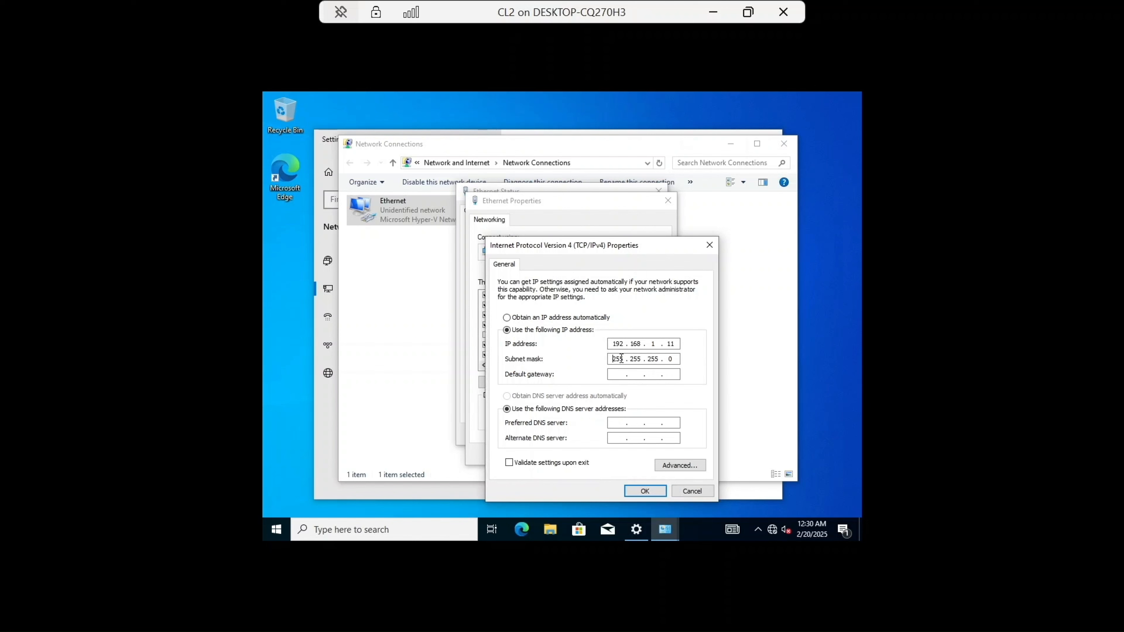
{"action": "left_click", "coordinate": [618, 424]}
{"action": "type", "text": "192 . 168 . 1 . 1"}
{"action": "left_click", "coordinate": [632, 490]}
{"action": "left_click", "coordinate": [603, 454]}
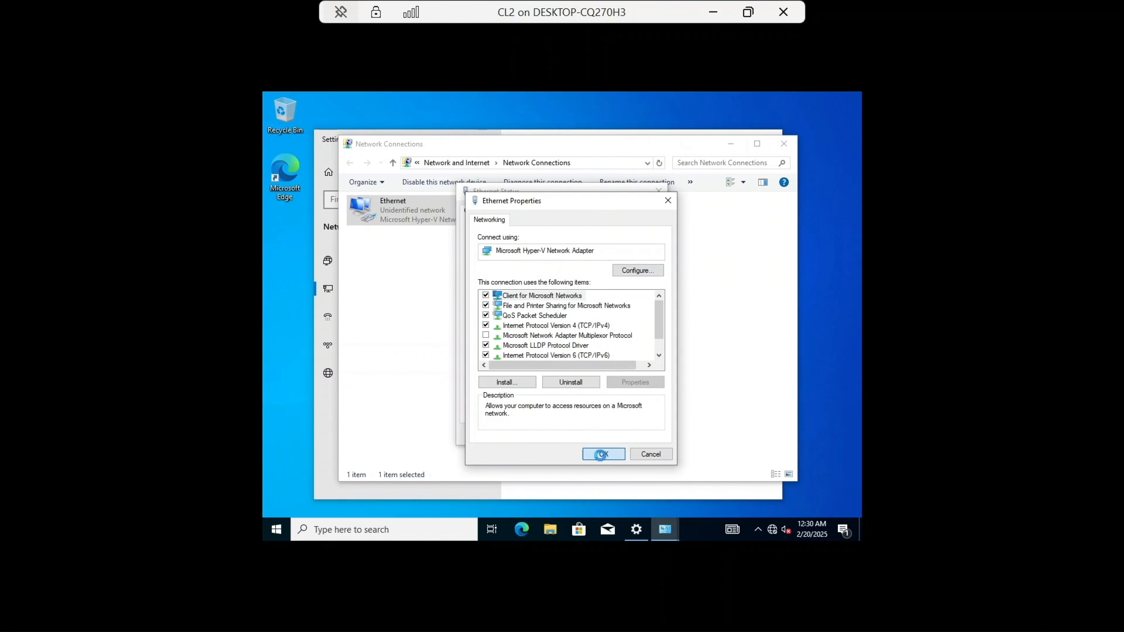
{"action": "left_click", "coordinate": [637, 434]}
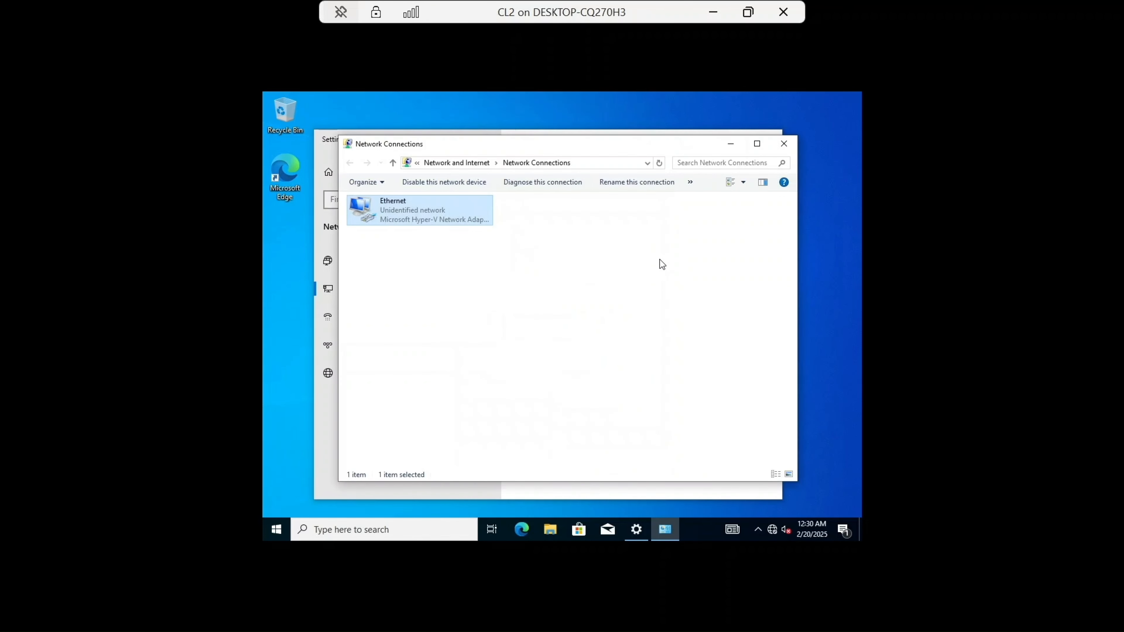
{"action": "left_click", "coordinate": [786, 144]}
{"action": "left_click", "coordinate": [768, 137]}
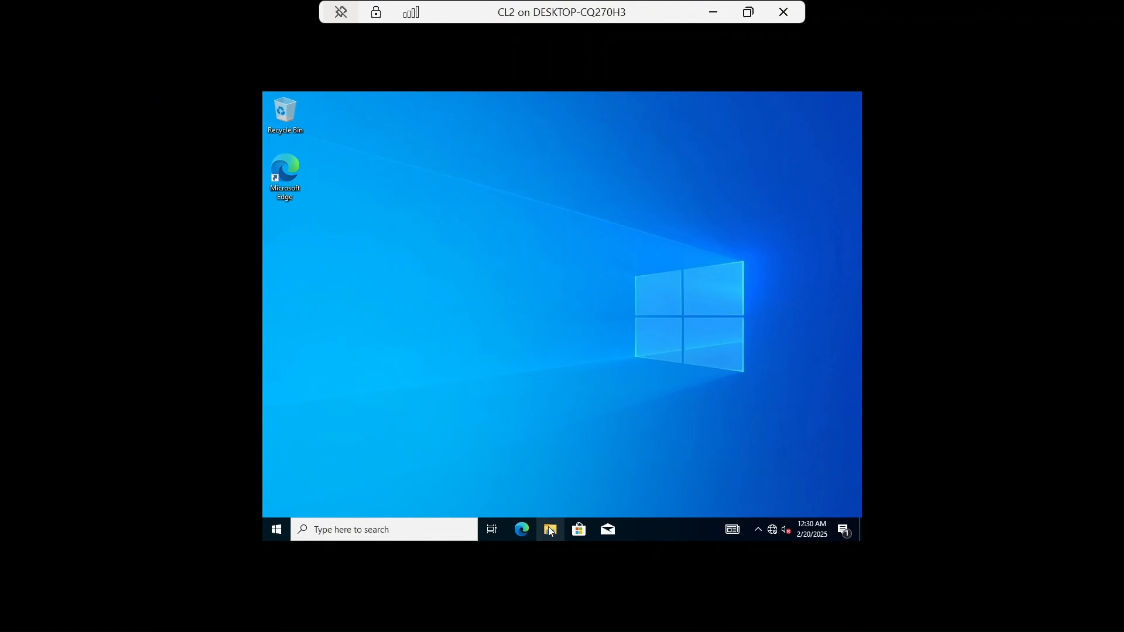
Step: Open the computer name change dialog through This PC's properties in File Explorer
{"action": "left_click", "coordinate": [550, 529]}
{"action": "left_click", "coordinate": [387, 299]}
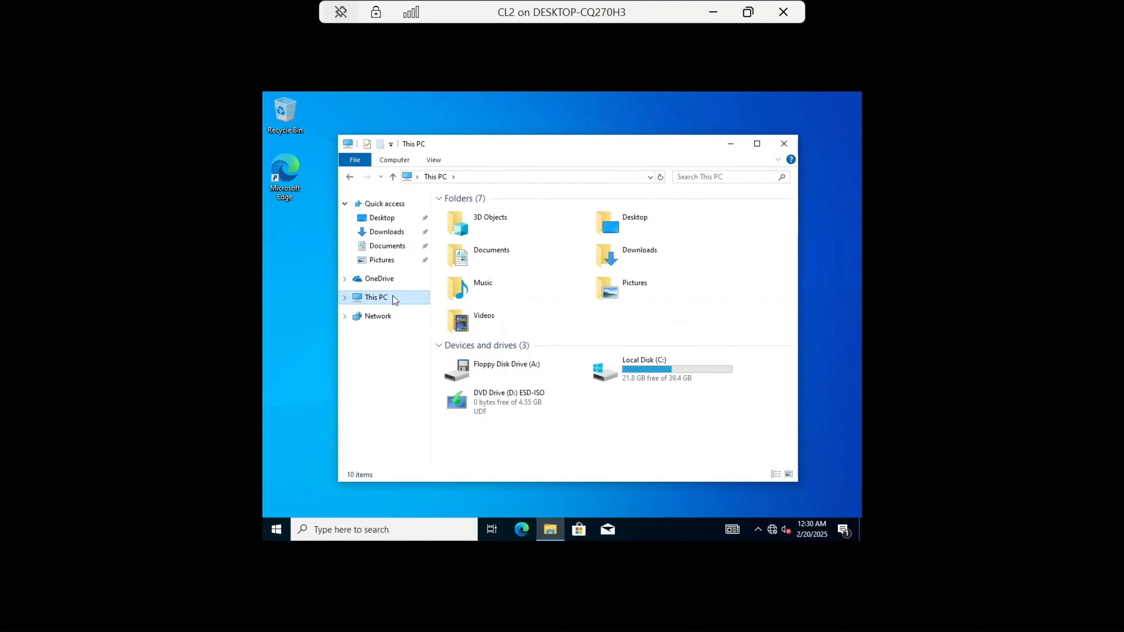
{"action": "right_click", "coordinate": [395, 301]}
{"action": "left_click", "coordinate": [429, 449]}
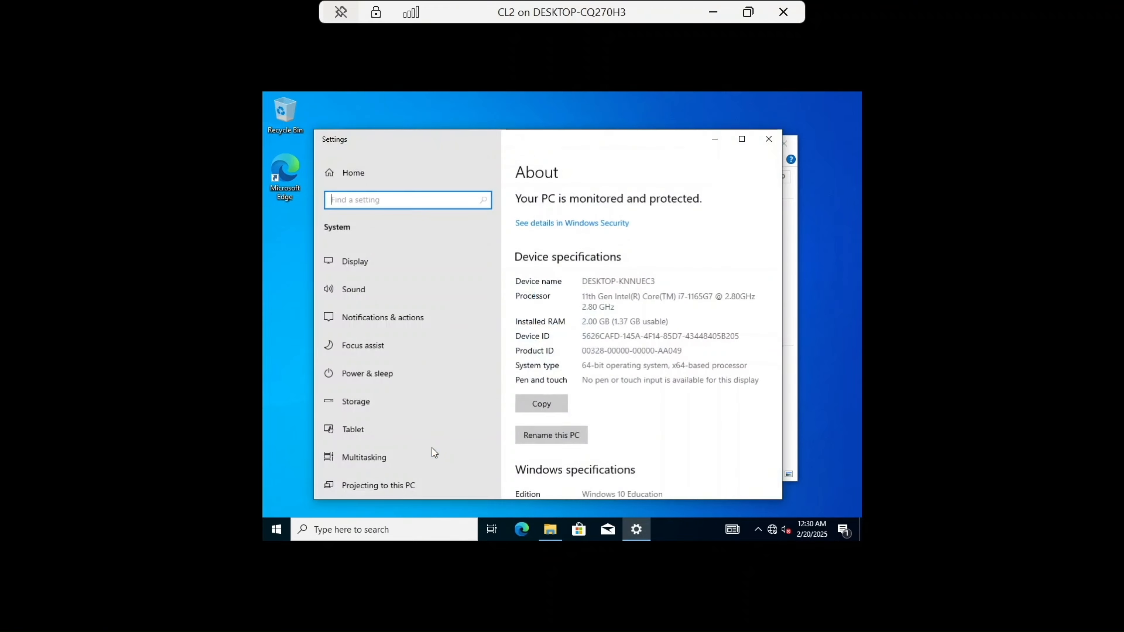
{"action": "scroll", "coordinate": [591, 349], "scroll_direction": "down", "scroll_amount": 5}
{"action": "scroll", "coordinate": [591, 349], "scroll_direction": "down", "scroll_amount": 5}
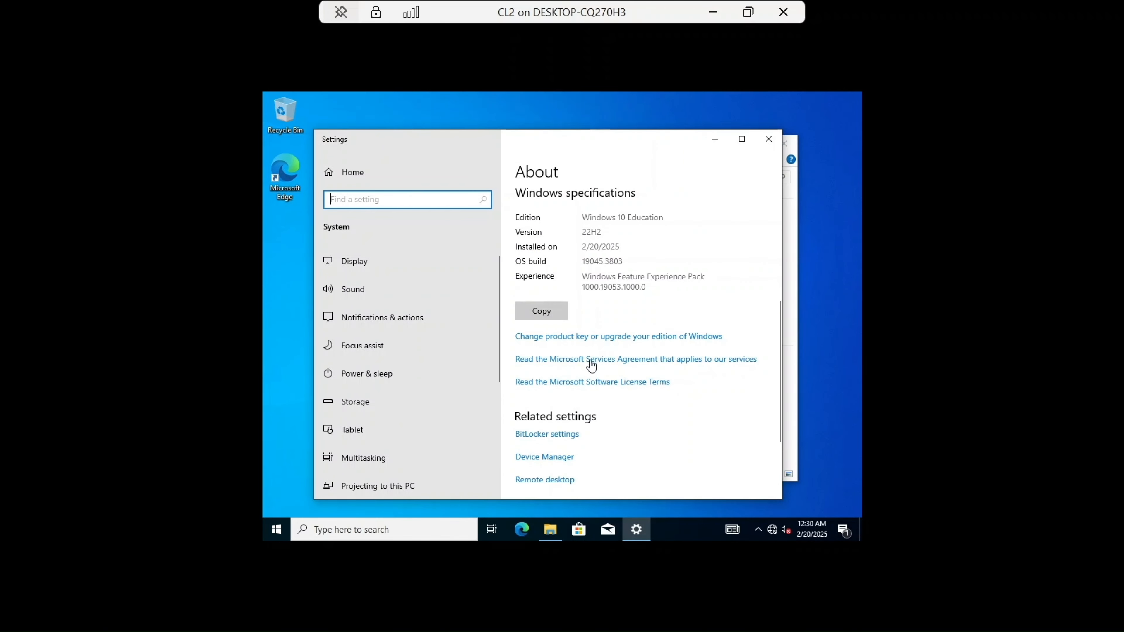
{"action": "left_click", "coordinate": [593, 424]}
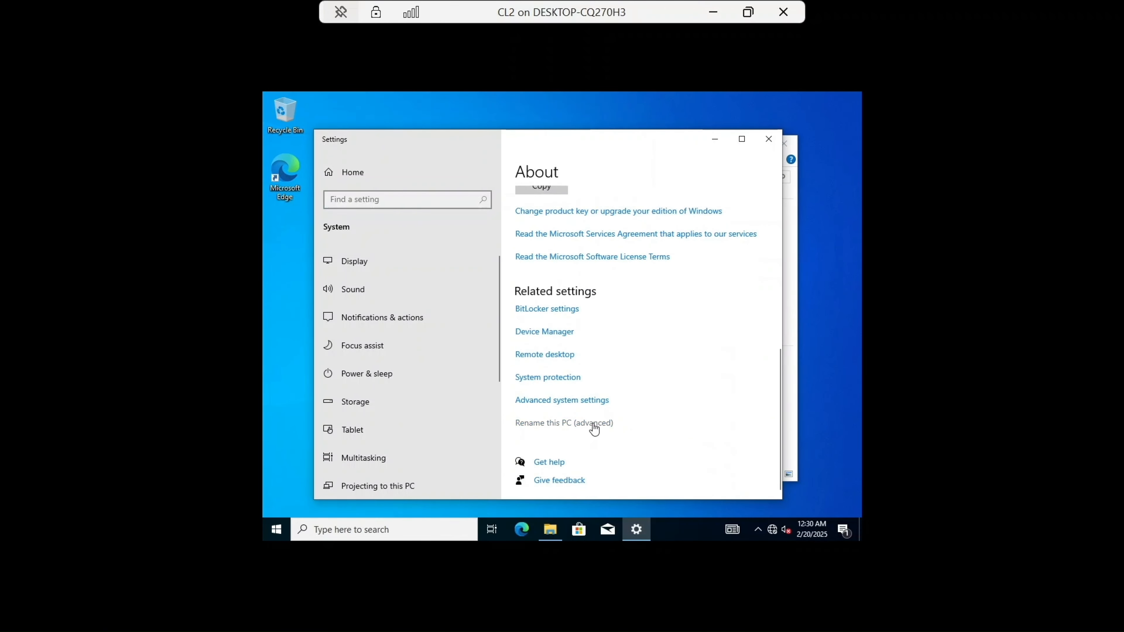
{"action": "left_click", "coordinate": [507, 309]}
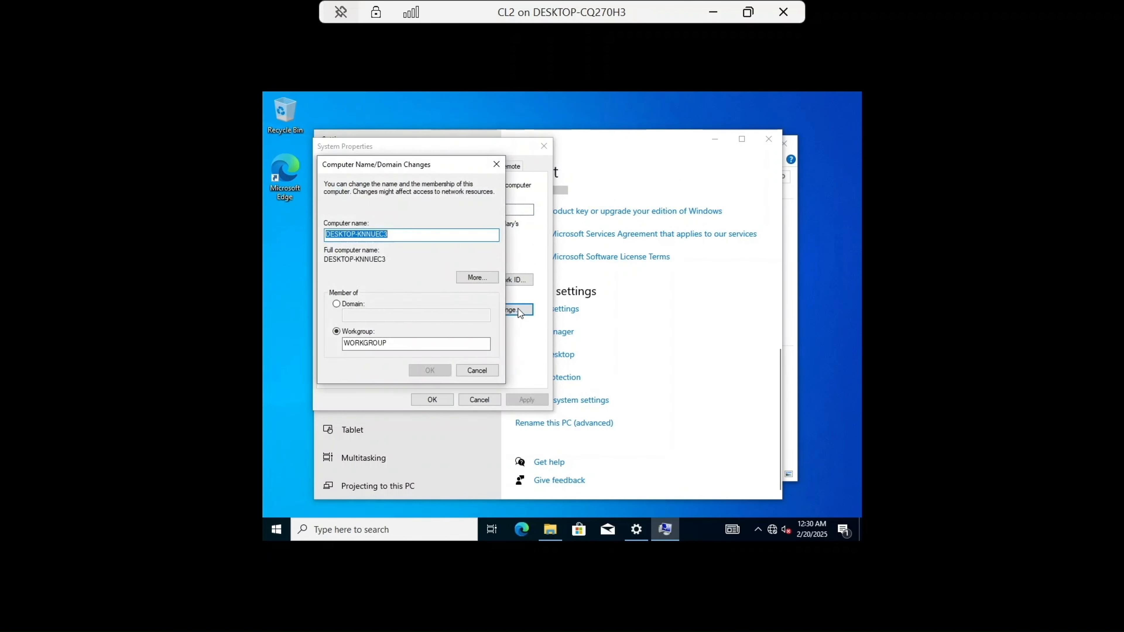
Step: Rename the computer to CL2 and confirm the change
{"action": "key", "text": "BackSpace"}
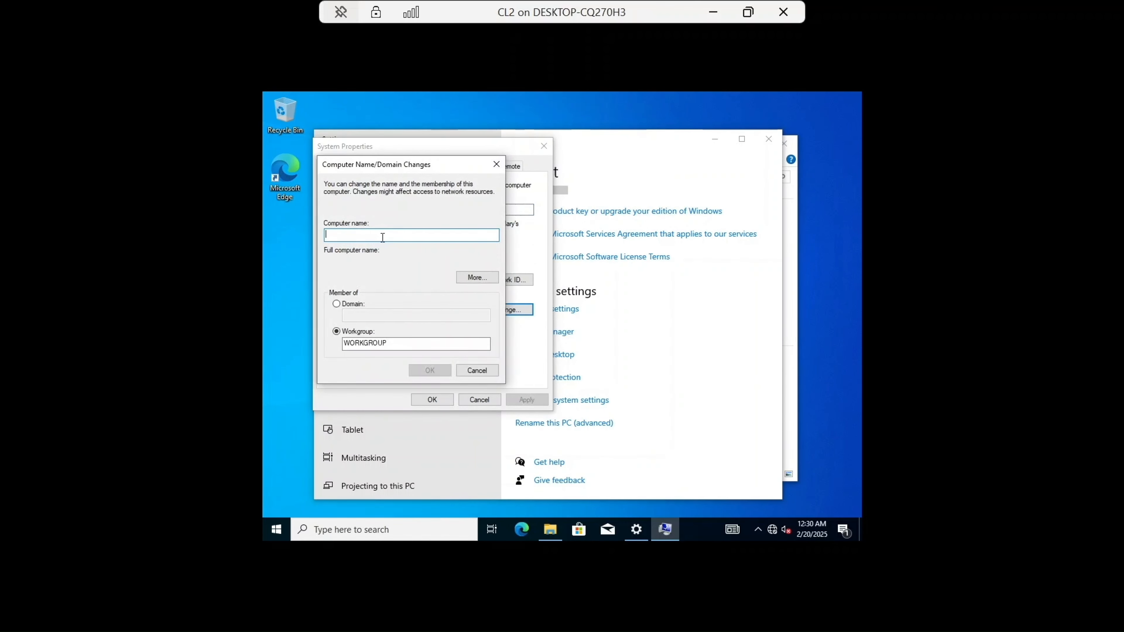
{"action": "key", "text": "Caps_Lock"}
{"action": "type", "text": "C"}
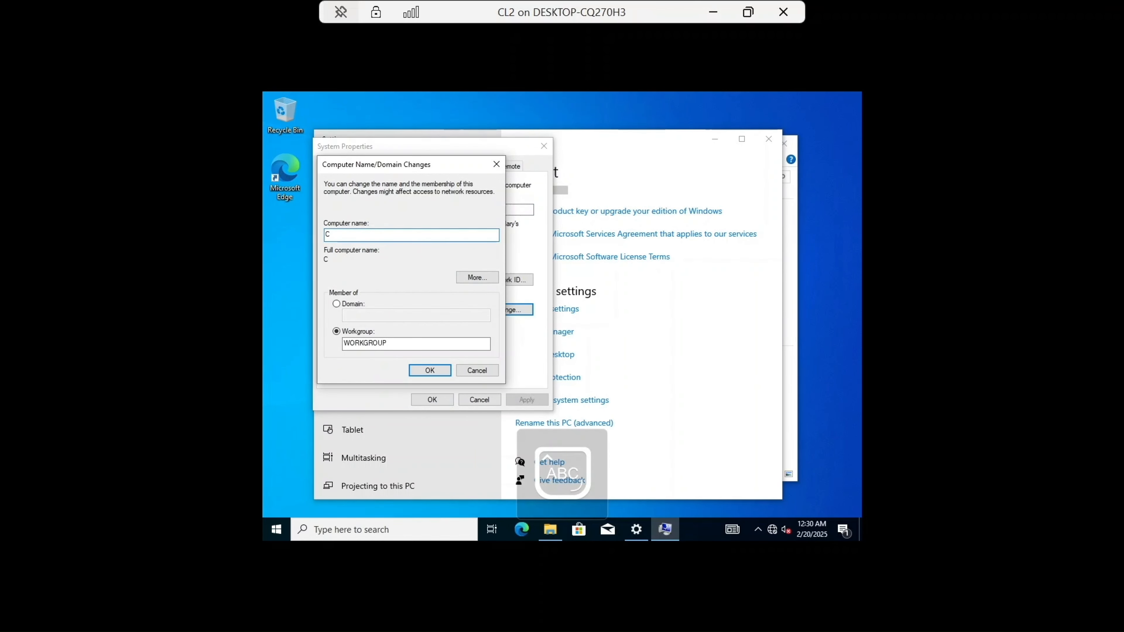
{"action": "type", "text": "L2"}
{"action": "left_click", "coordinate": [431, 371]}
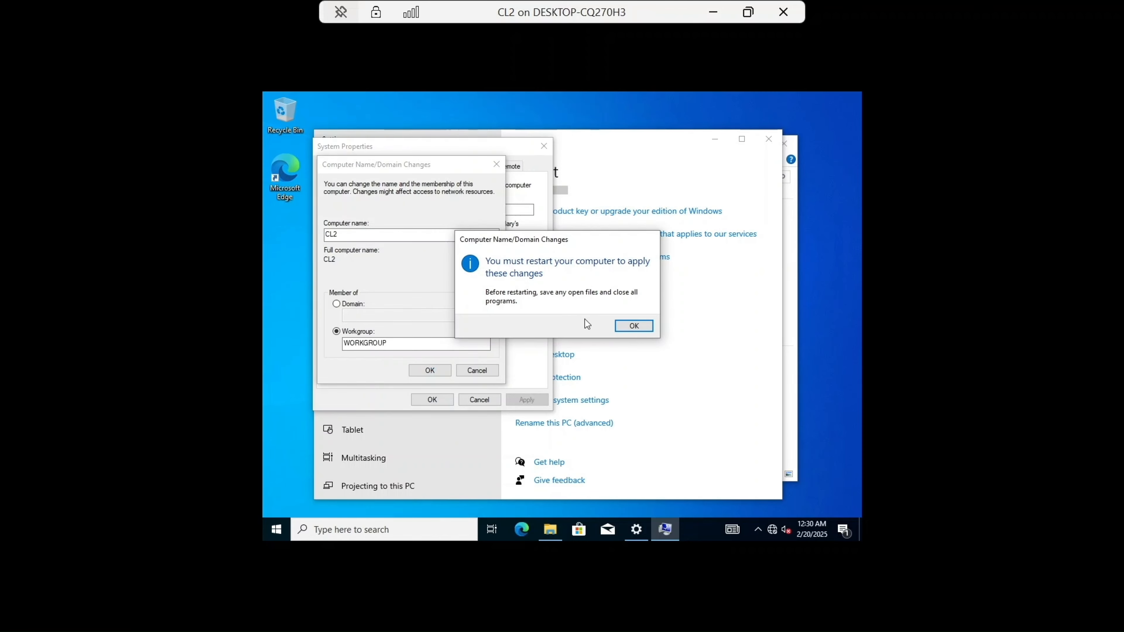
{"action": "left_click", "coordinate": [636, 324]}
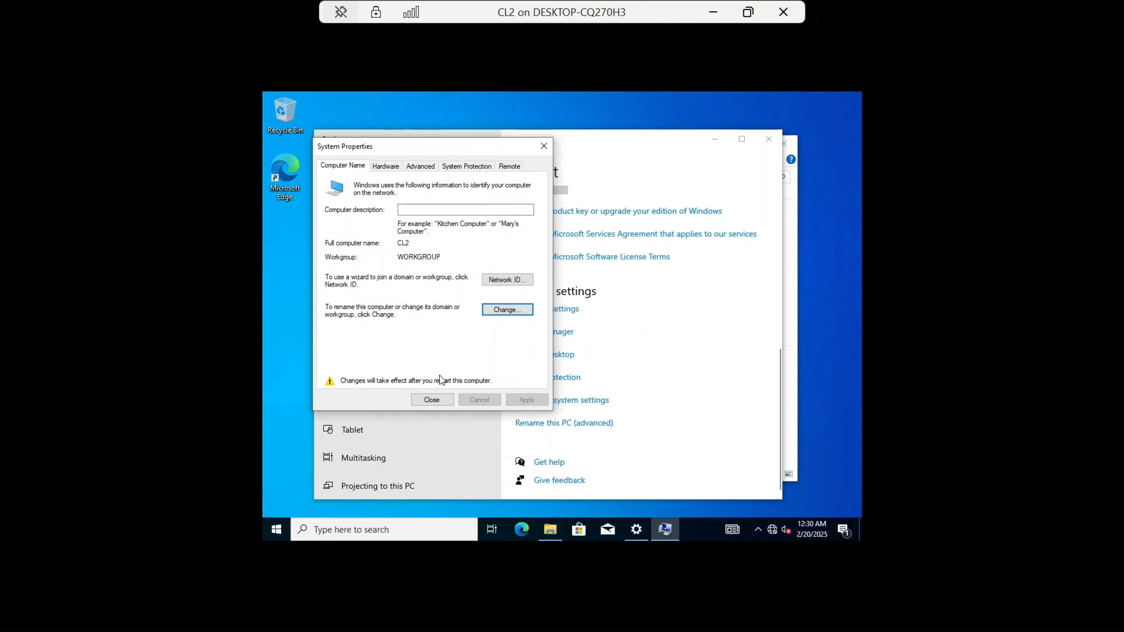
Step: Close System Properties, choose to restart later, and close the Settings and File Explorer windows
{"action": "left_click", "coordinate": [432, 399]}
{"action": "left_click", "coordinate": [624, 321]}
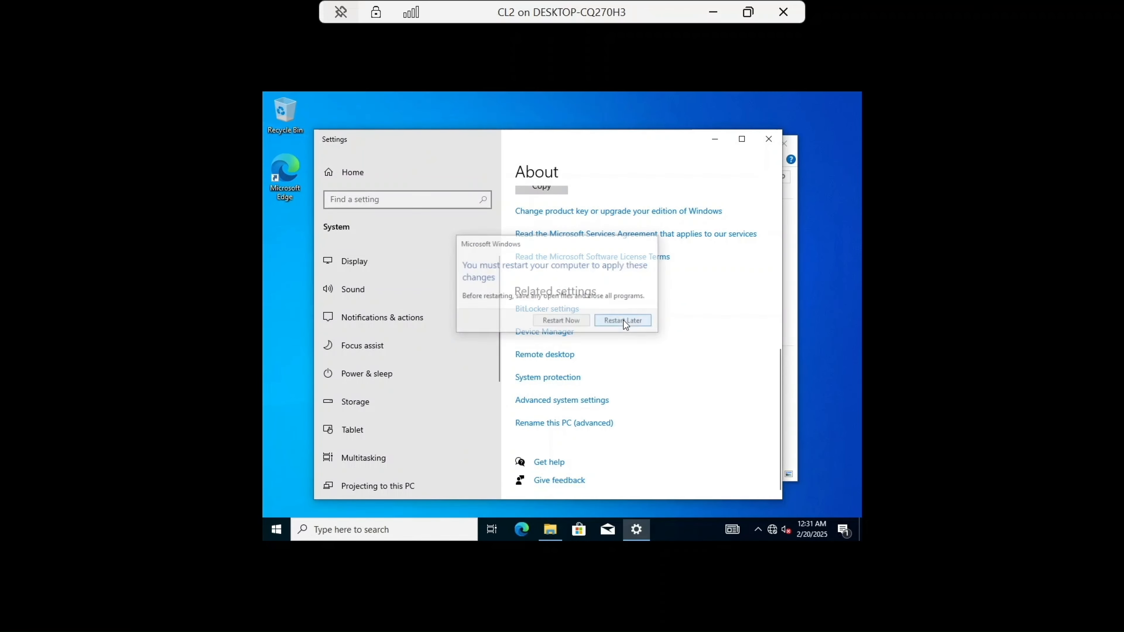
{"action": "left_click", "coordinate": [768, 139]}
{"action": "left_click", "coordinate": [783, 145]}
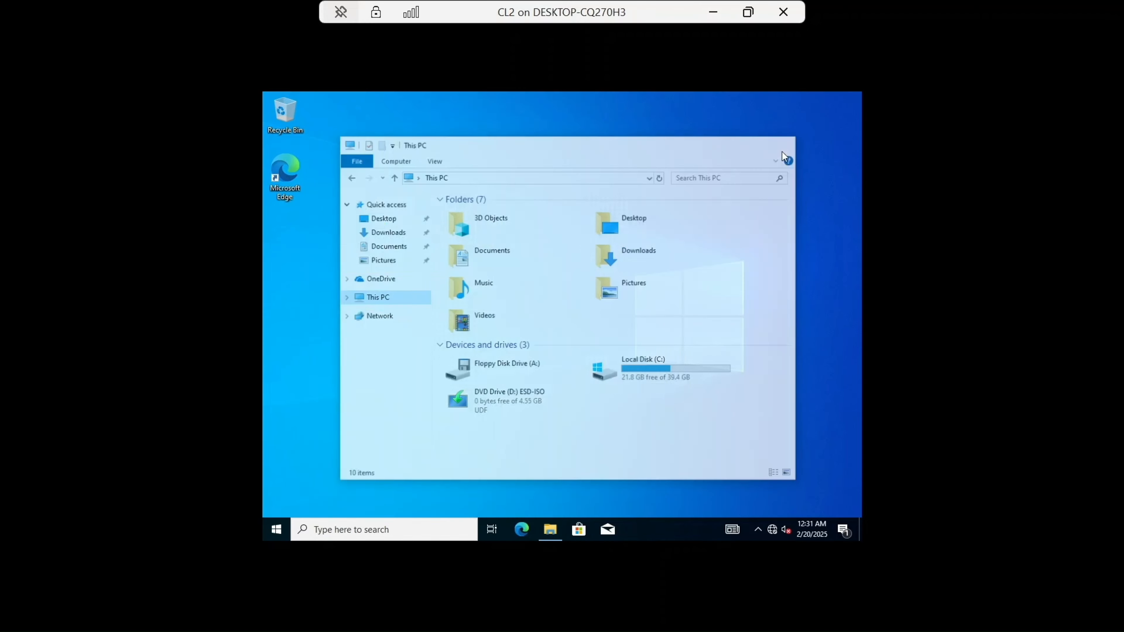
Step: Open Firewall & network protection and turn off the Domain network firewall, approving the security prompt
{"action": "left_click", "coordinate": [389, 527]}
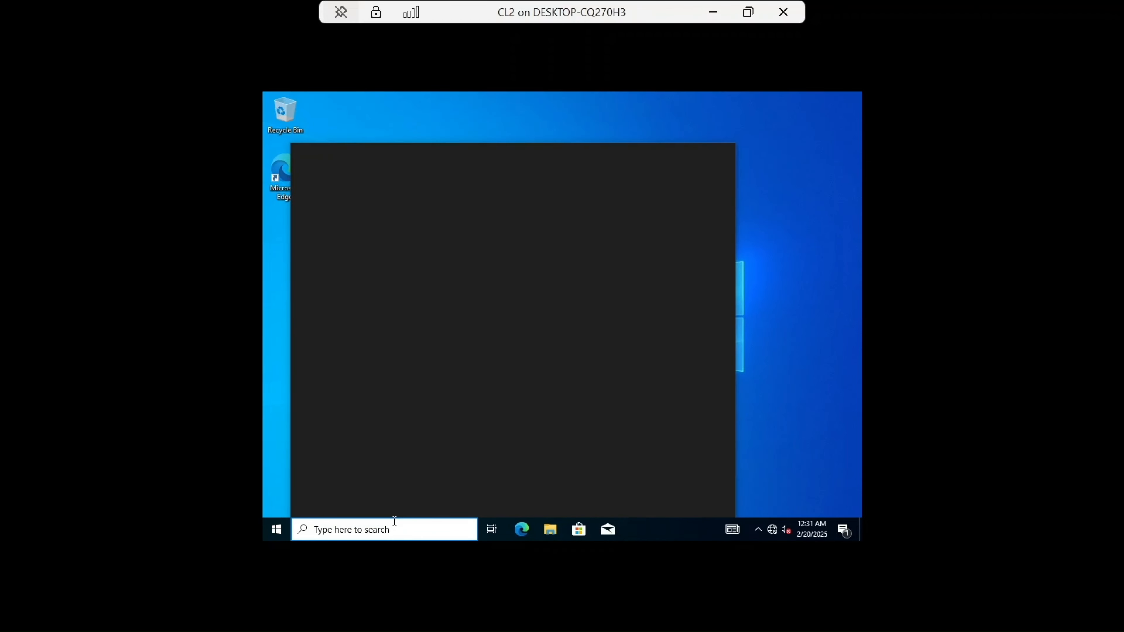
{"action": "type", "text": "FIRE"}
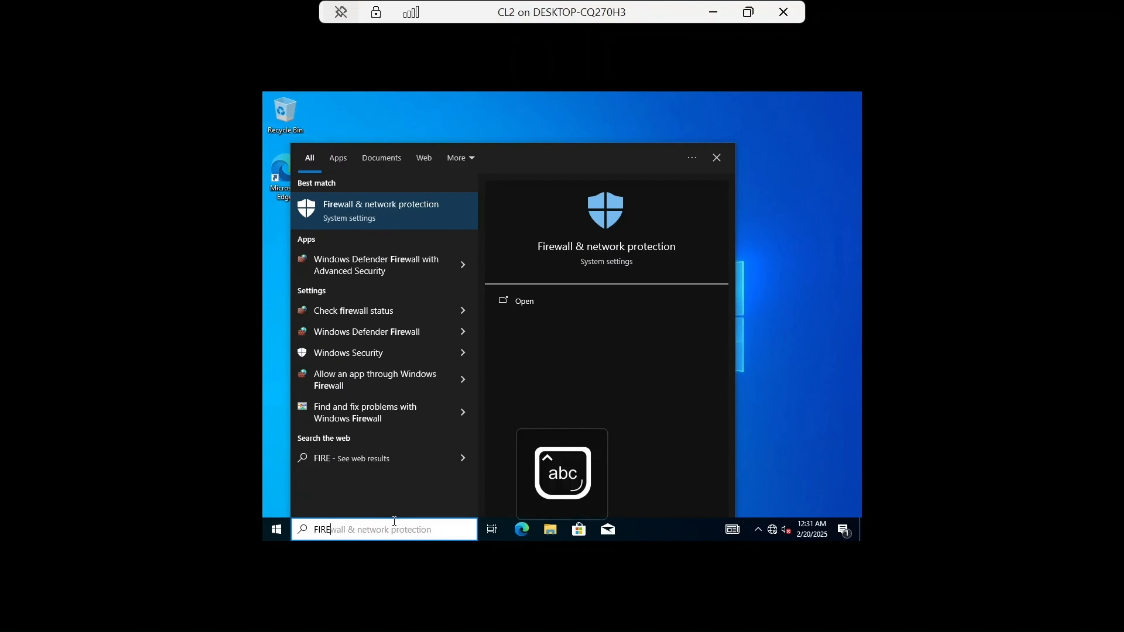
{"action": "key", "text": "Return"}
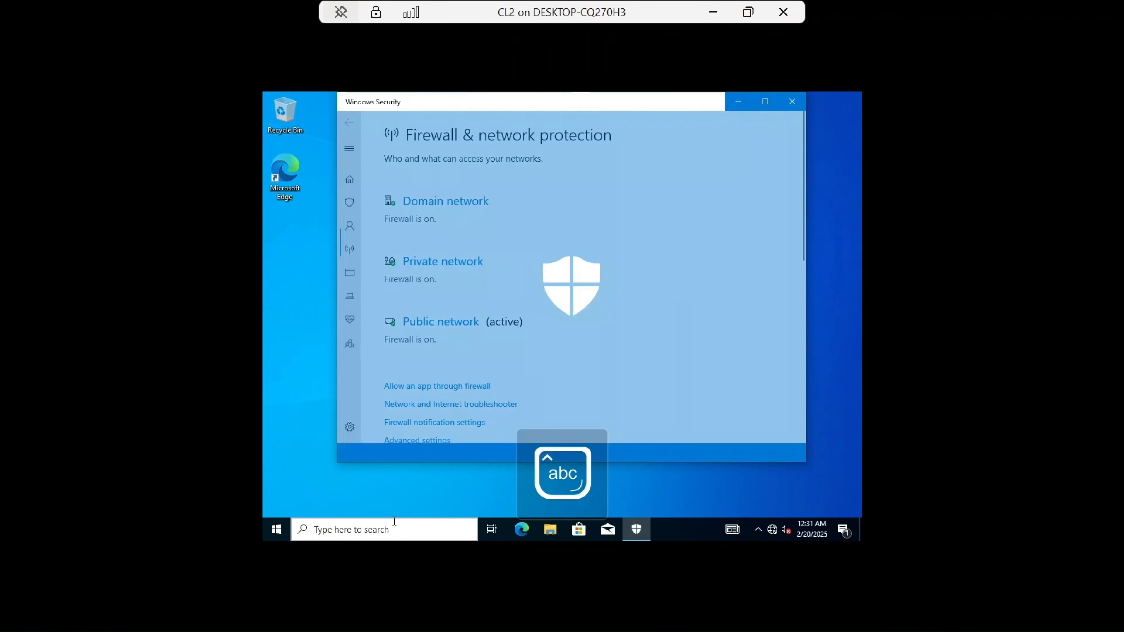
{"action": "left_click", "coordinate": [433, 206]}
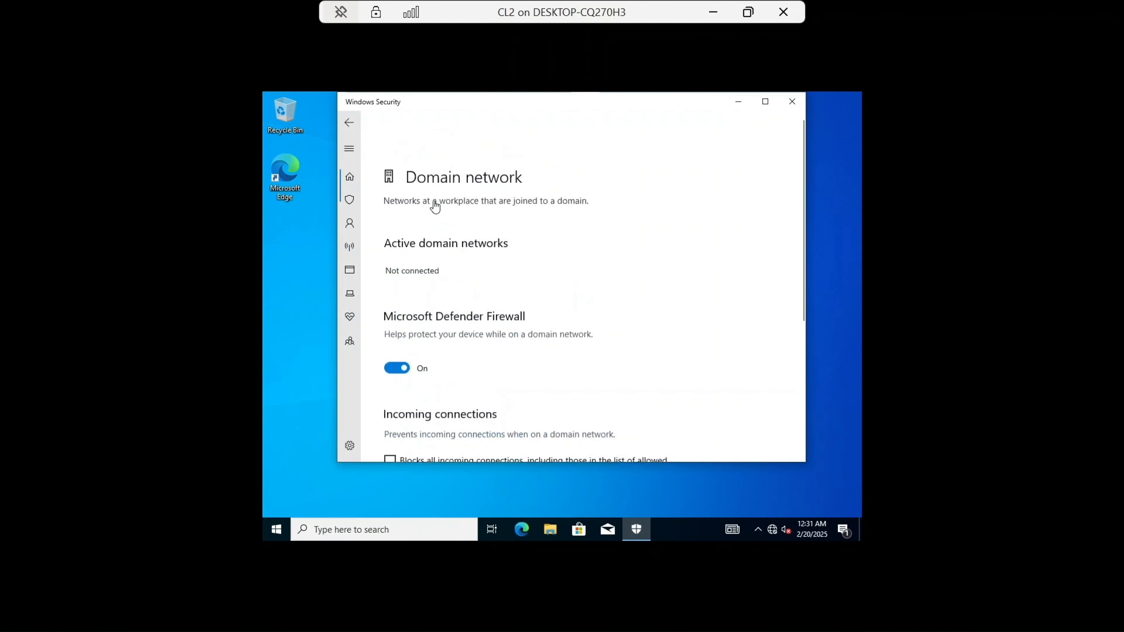
{"action": "left_click", "coordinate": [395, 327]}
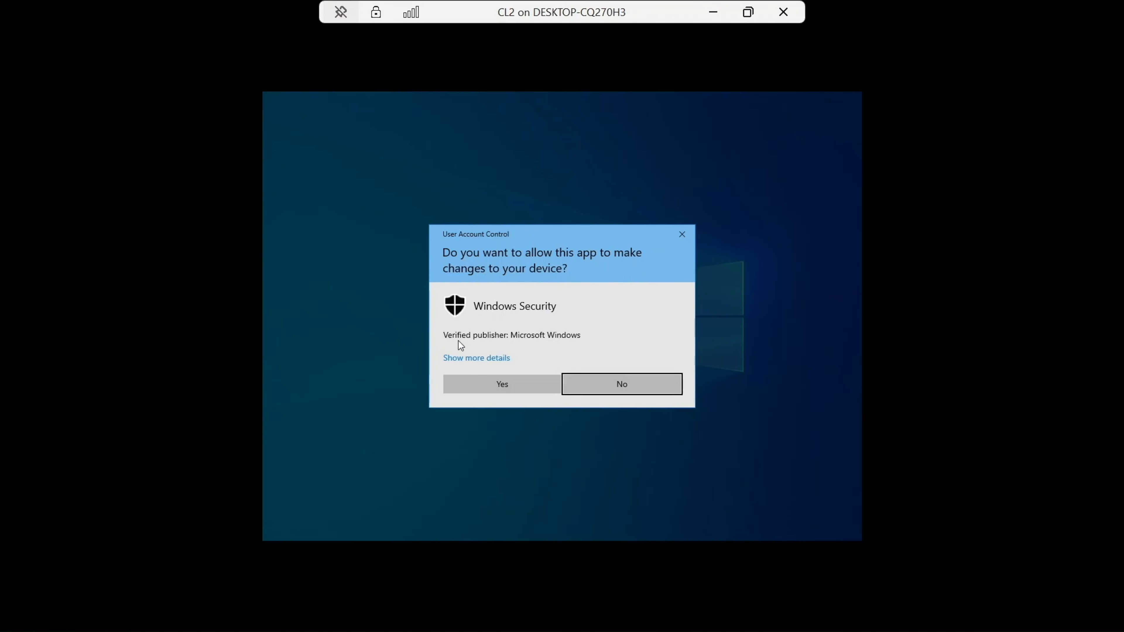
{"action": "left_click", "coordinate": [492, 383]}
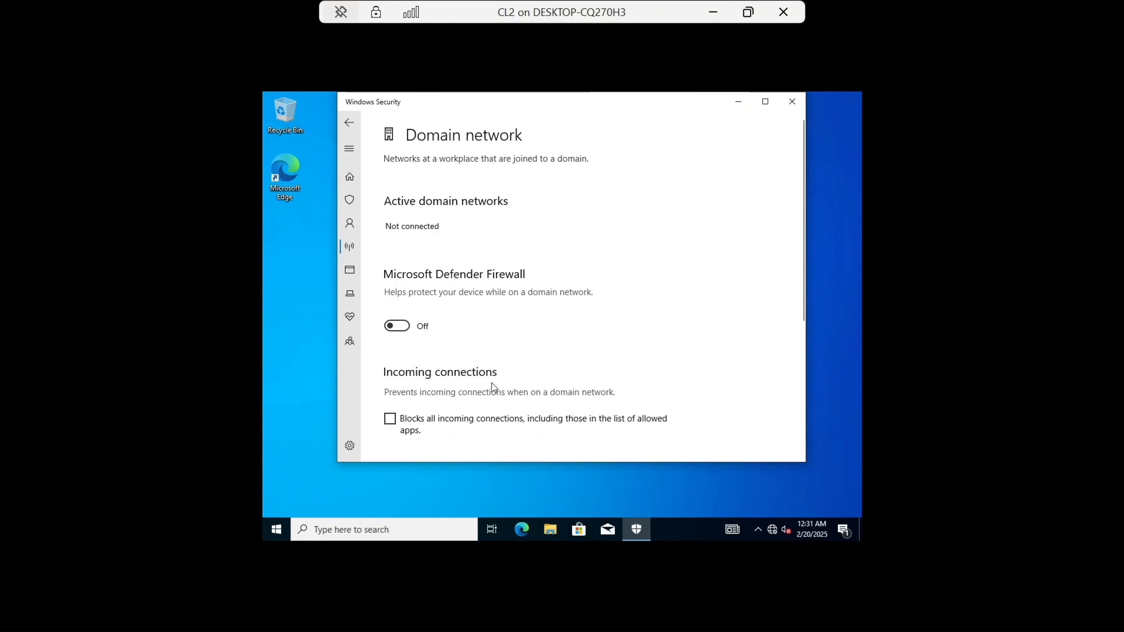
{"action": "left_click", "coordinate": [350, 121]}
Step: Turn off the Private network firewall and return to the firewall overview
{"action": "left_click", "coordinate": [438, 305]}
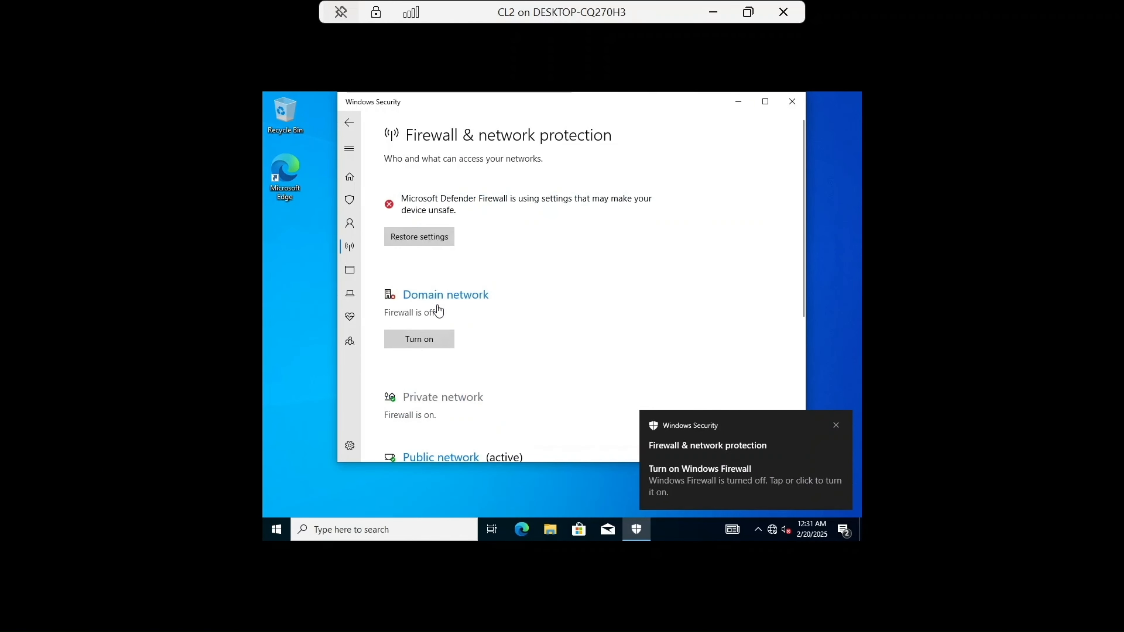
{"action": "left_click", "coordinate": [407, 337]}
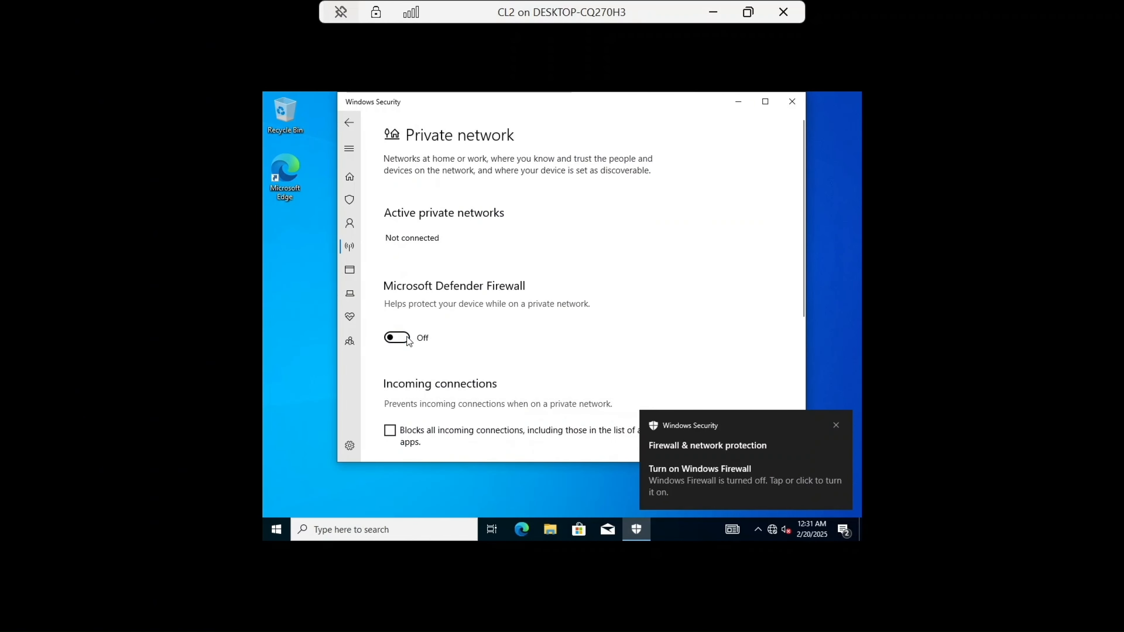
{"action": "left_click", "coordinate": [350, 123]}
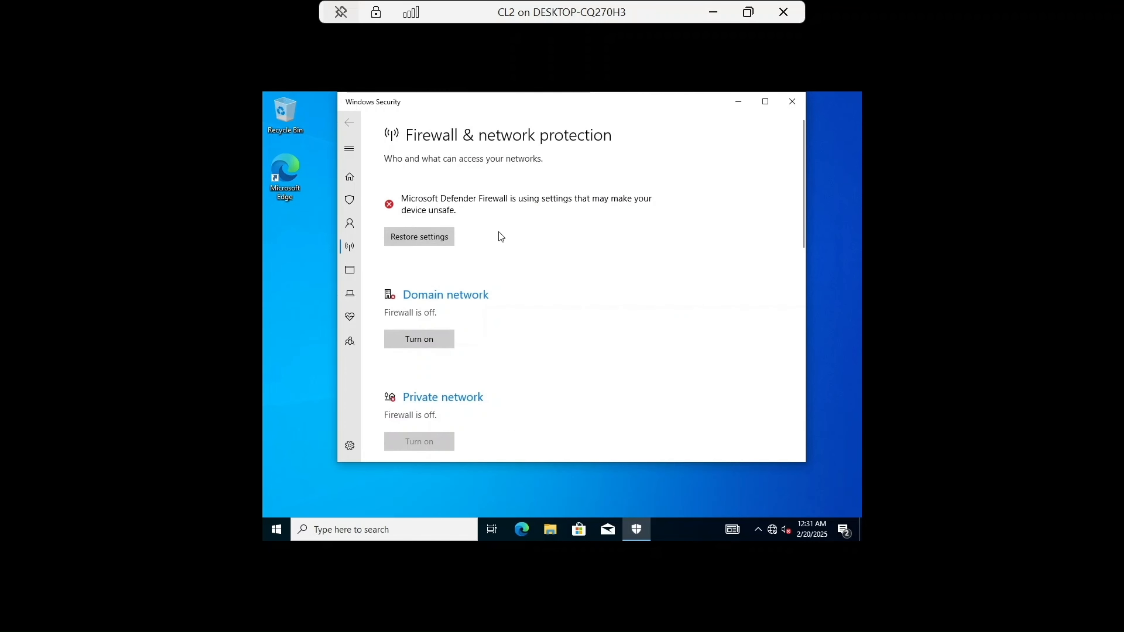
Step: Turn off the Public network firewall and close Windows Security
{"action": "scroll", "coordinate": [505, 248], "scroll_direction": "down", "scroll_amount": 3}
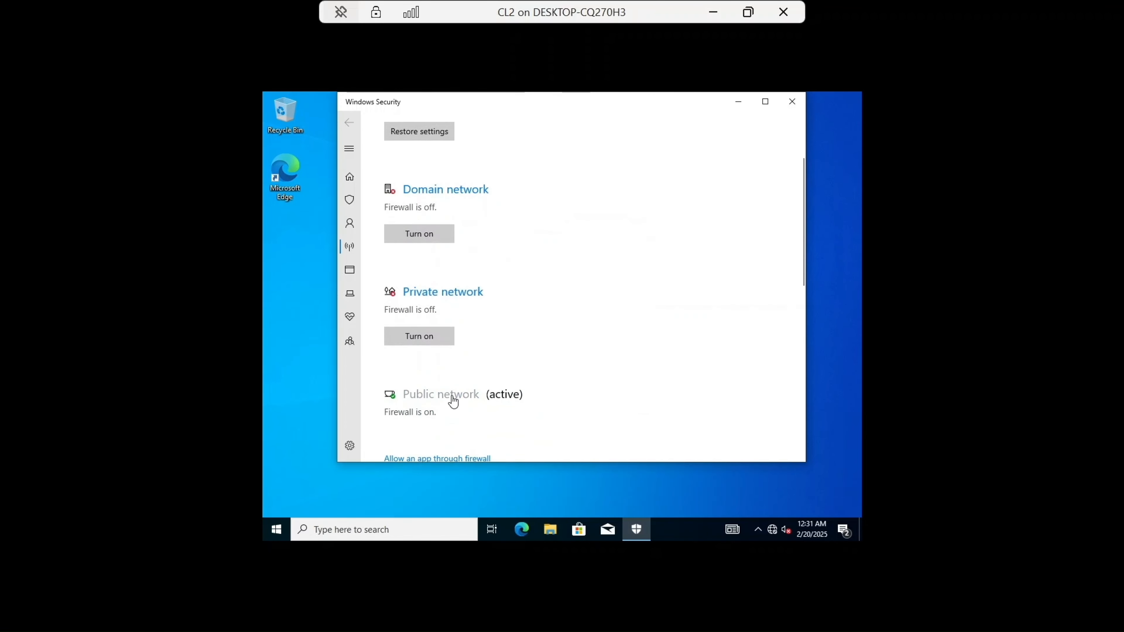
{"action": "left_click", "coordinate": [451, 395]}
{"action": "left_click", "coordinate": [395, 339]}
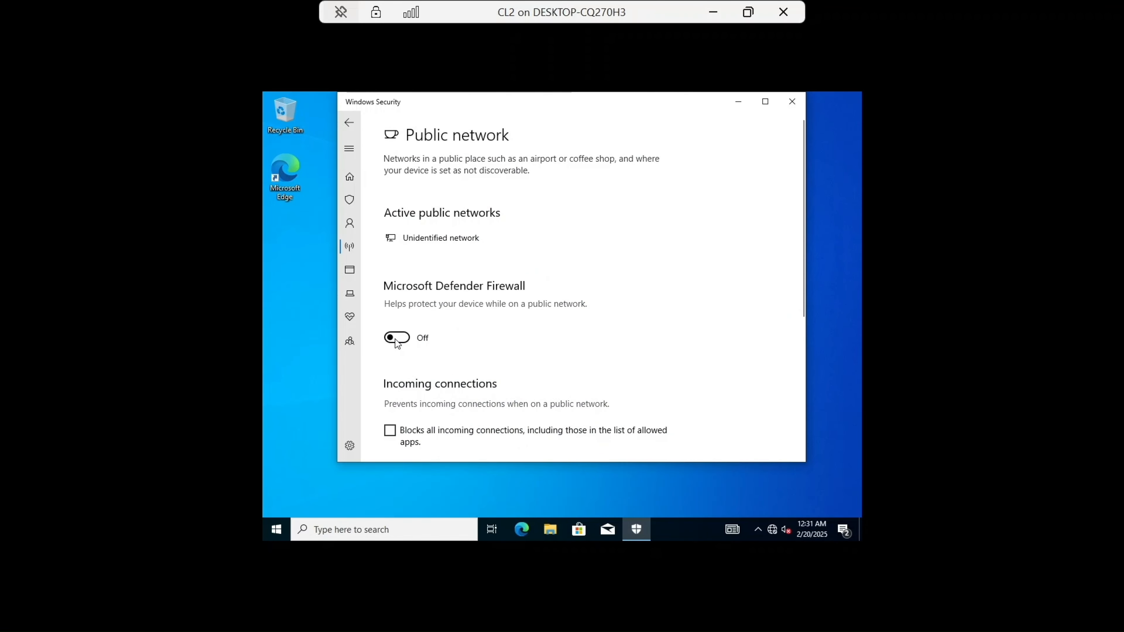
{"action": "left_click", "coordinate": [348, 123]}
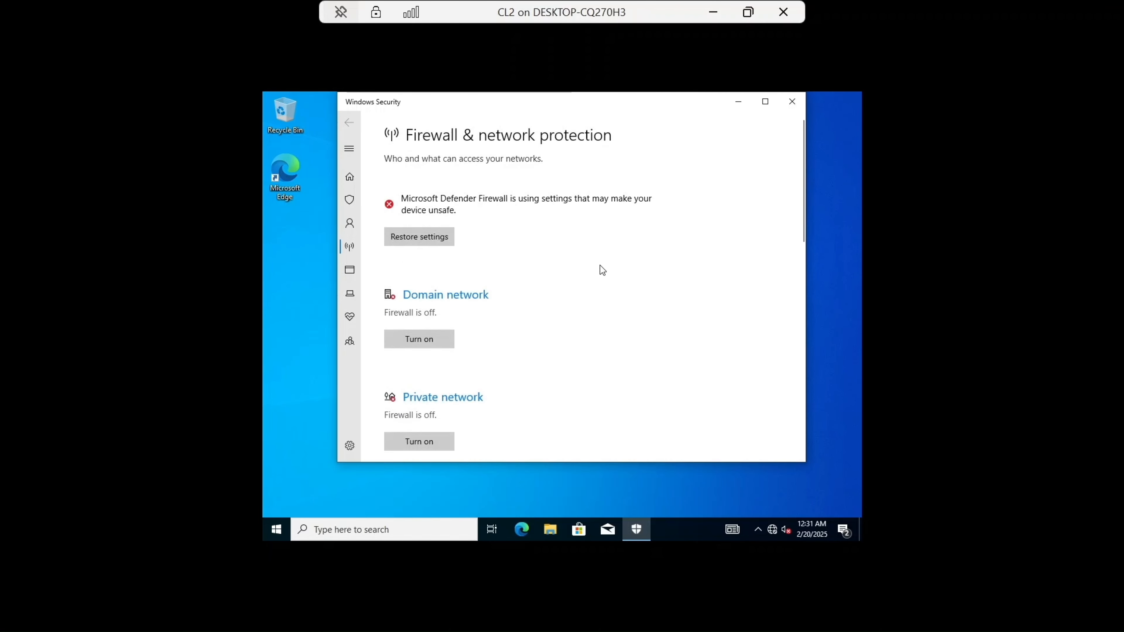
{"action": "scroll", "coordinate": [603, 269], "scroll_direction": "down", "scroll_amount": 3}
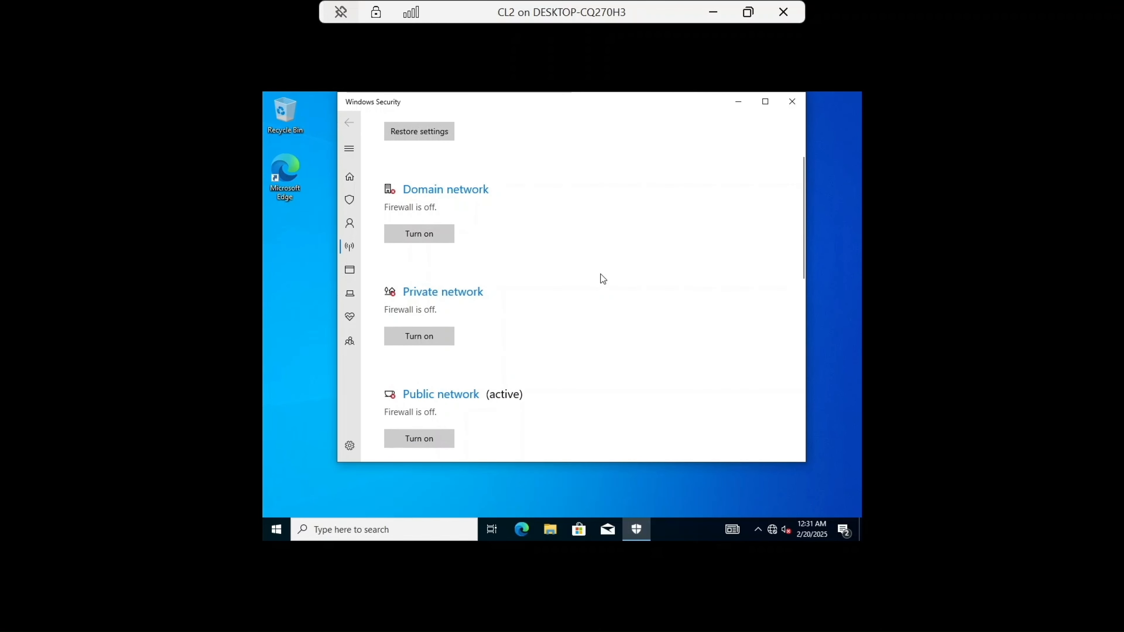
{"action": "left_click", "coordinate": [792, 105]}
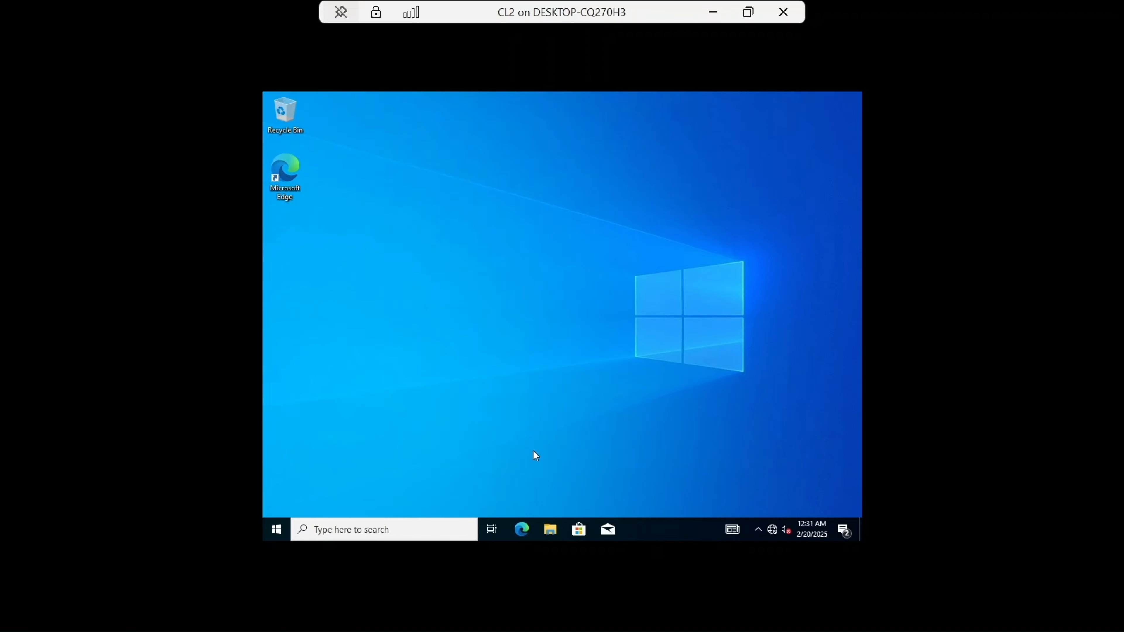
Step: Restart the CL2 virtual machine
{"action": "left_click", "coordinate": [271, 537]}
{"action": "mouse_move", "coordinate": [279, 504]}
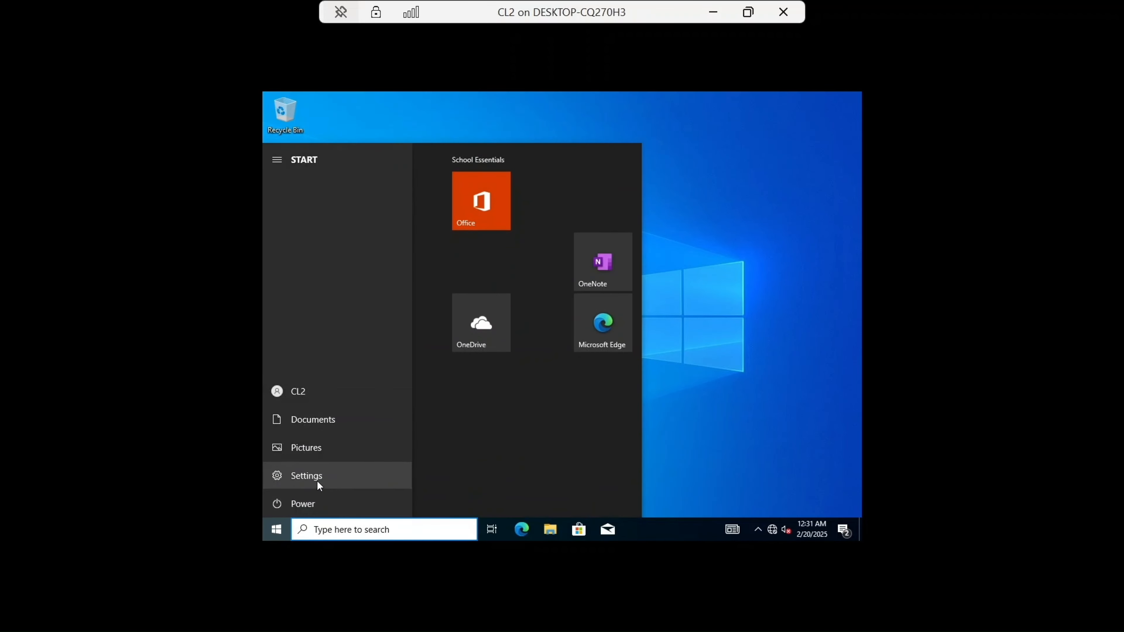
{"action": "left_click", "coordinate": [325, 497]}
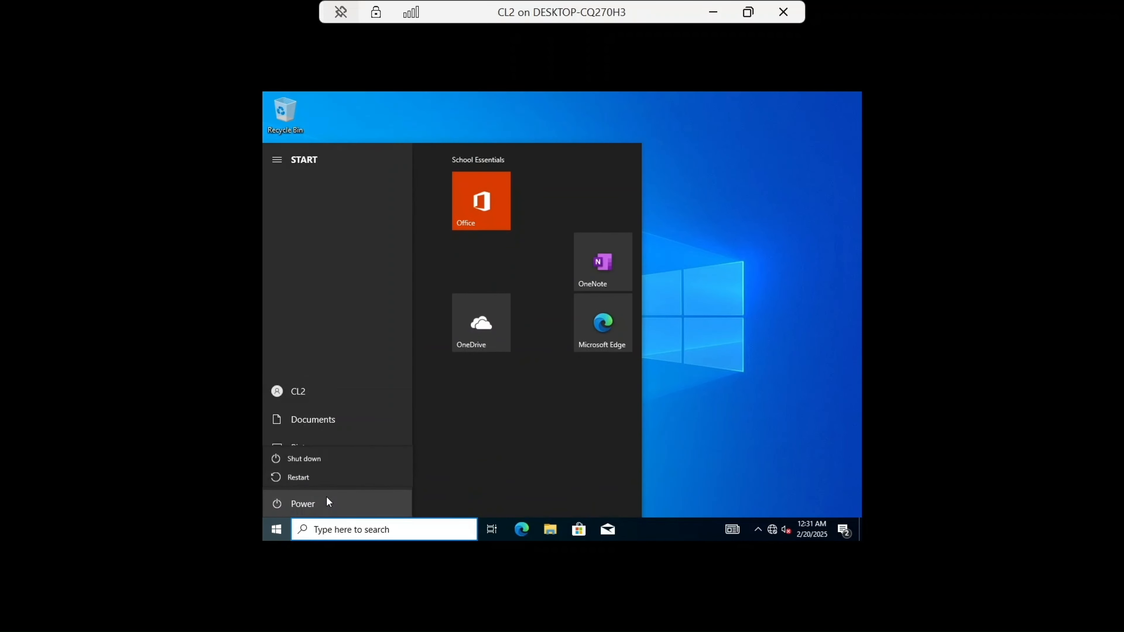
{"action": "left_click", "coordinate": [327, 481]}
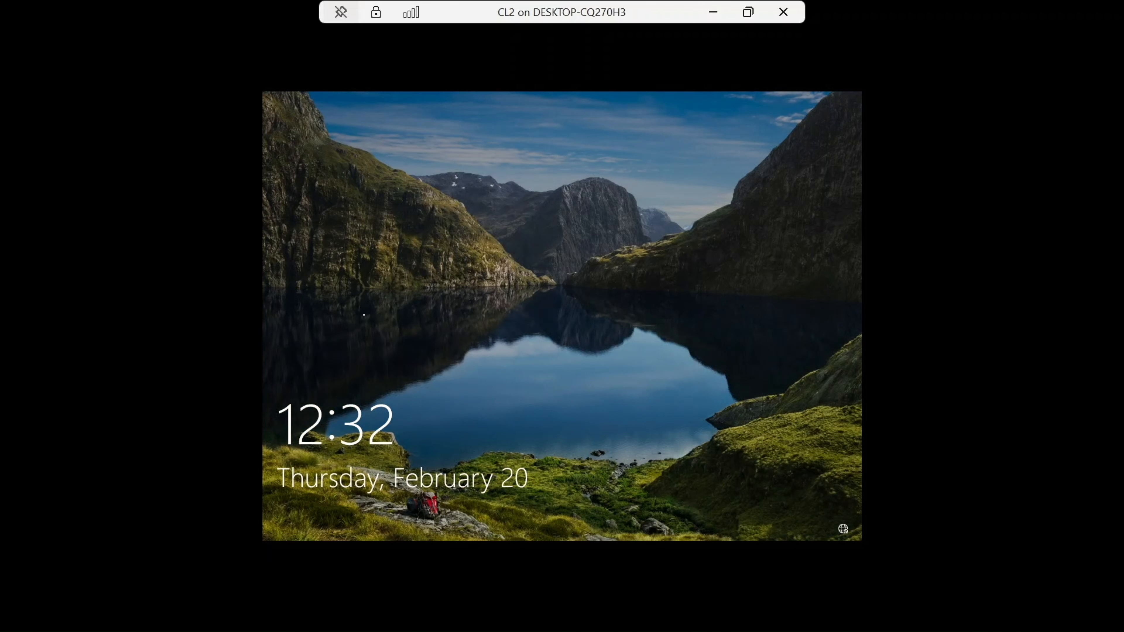
Step: Sign in to the CL2 account by entering its password on the lock screen
{"action": "left_click", "coordinate": [364, 315]}
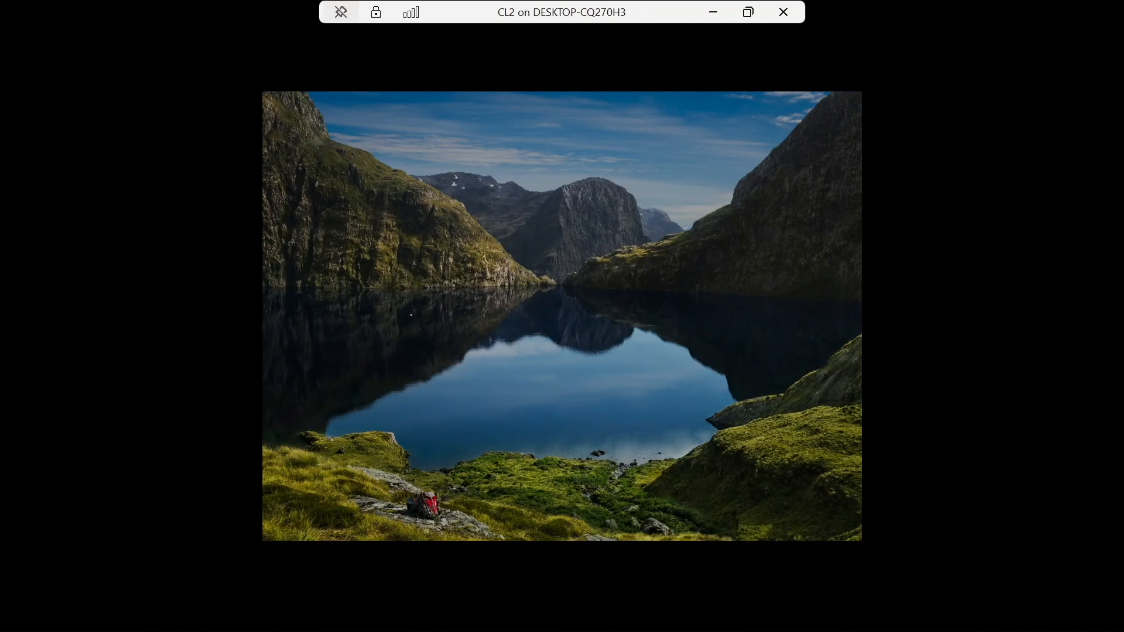
{"action": "key", "text": "Caps_Lock"}
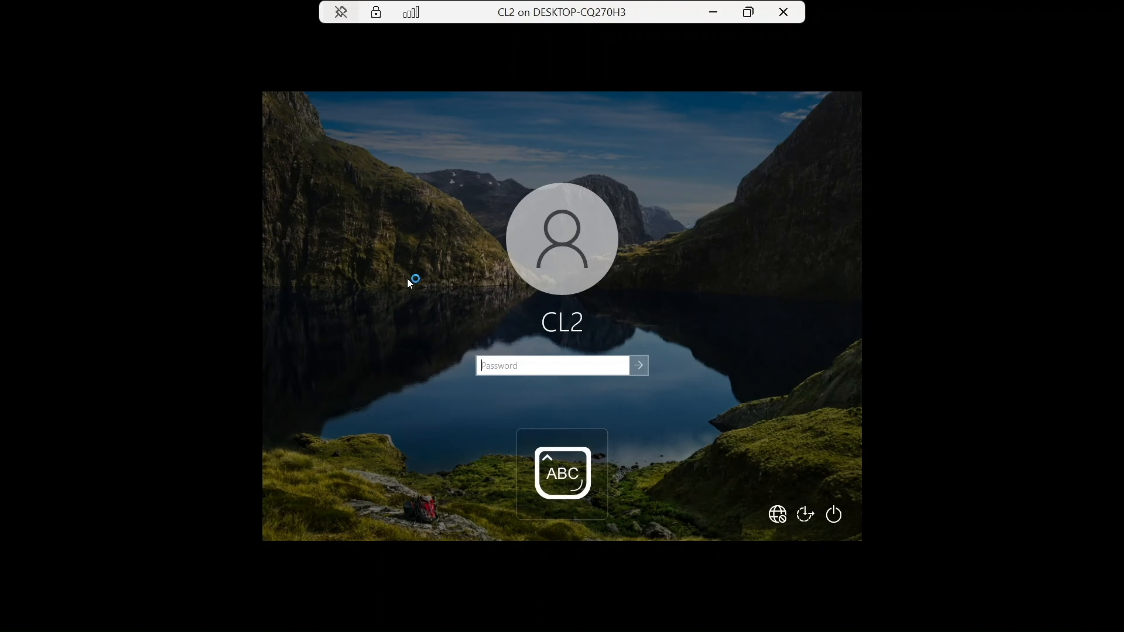
{"action": "type", "text": "•"}
{"action": "key", "text": "Caps_Lock"}
{"action": "type", "text": "•••••"}
{"action": "key", "text": "Caps_Lock"}
{"action": "type", "text": "•"}
{"action": "key", "text": "Caps_Lock"}
{"action": "type", "text": "•••••••"}
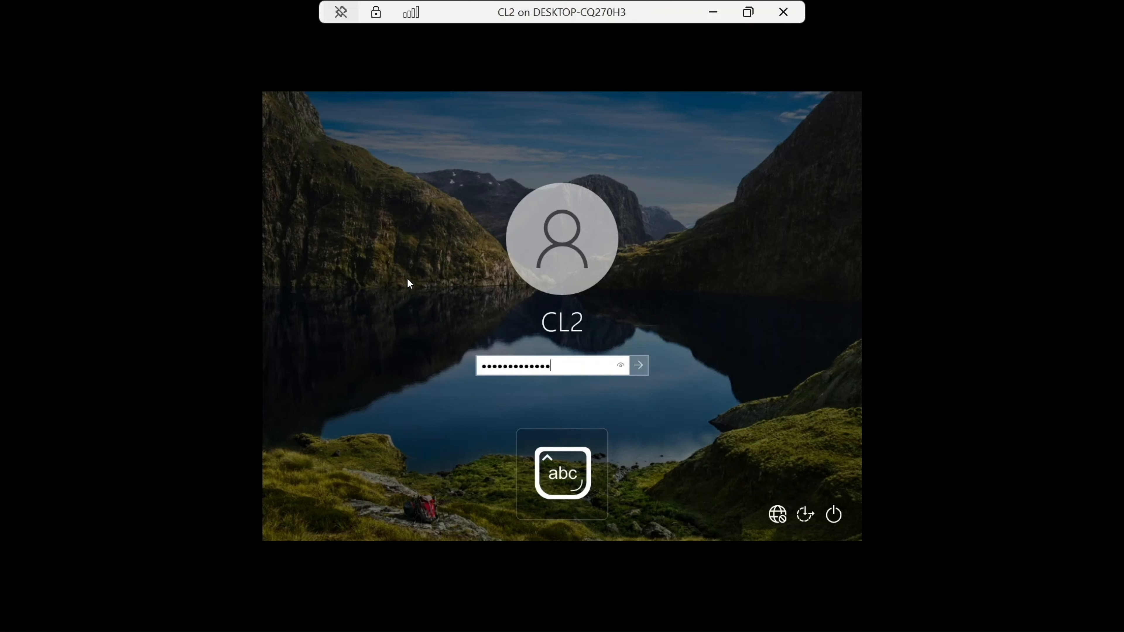
{"action": "key", "text": "Return"}
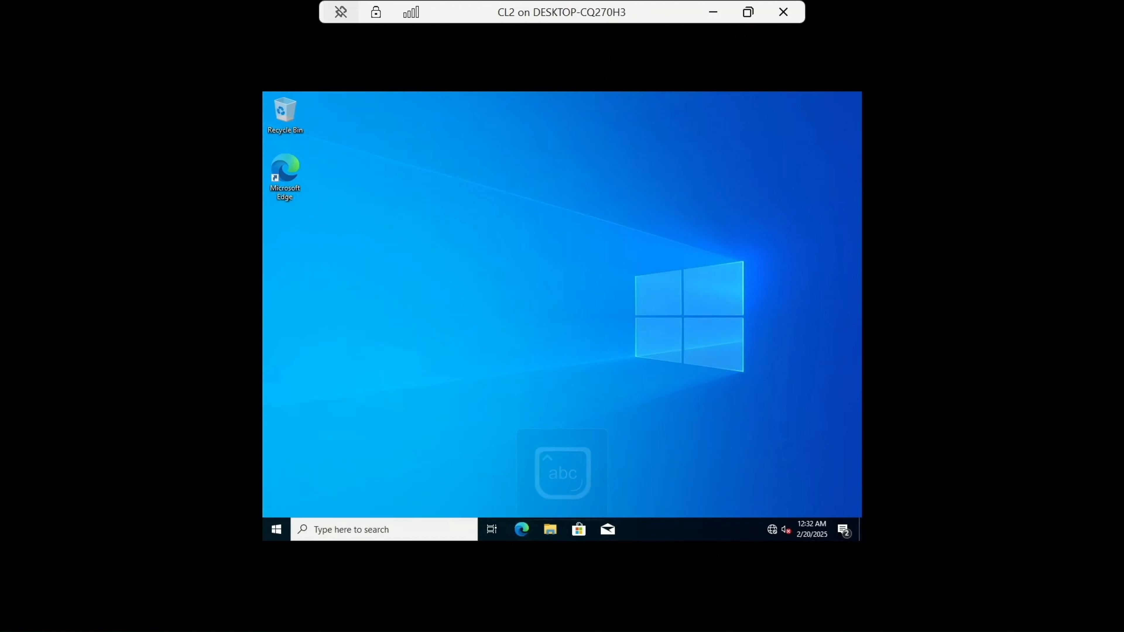
Step: Open Command Prompt and run ipconfig /all
{"action": "left_click", "coordinate": [365, 523]}
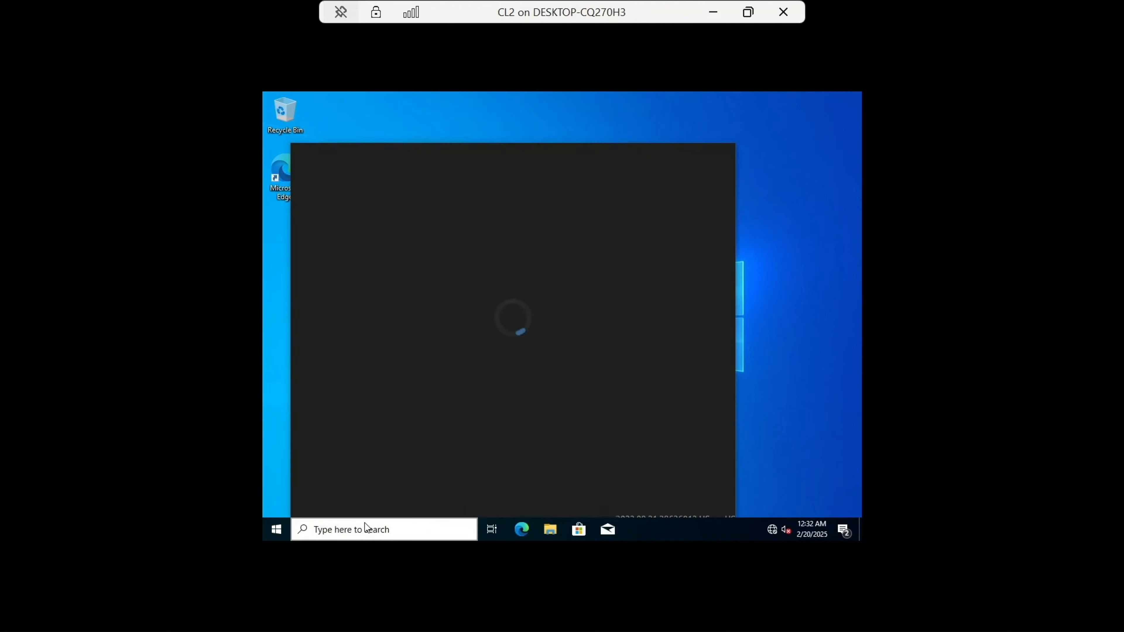
{"action": "type", "text": "cmd"}
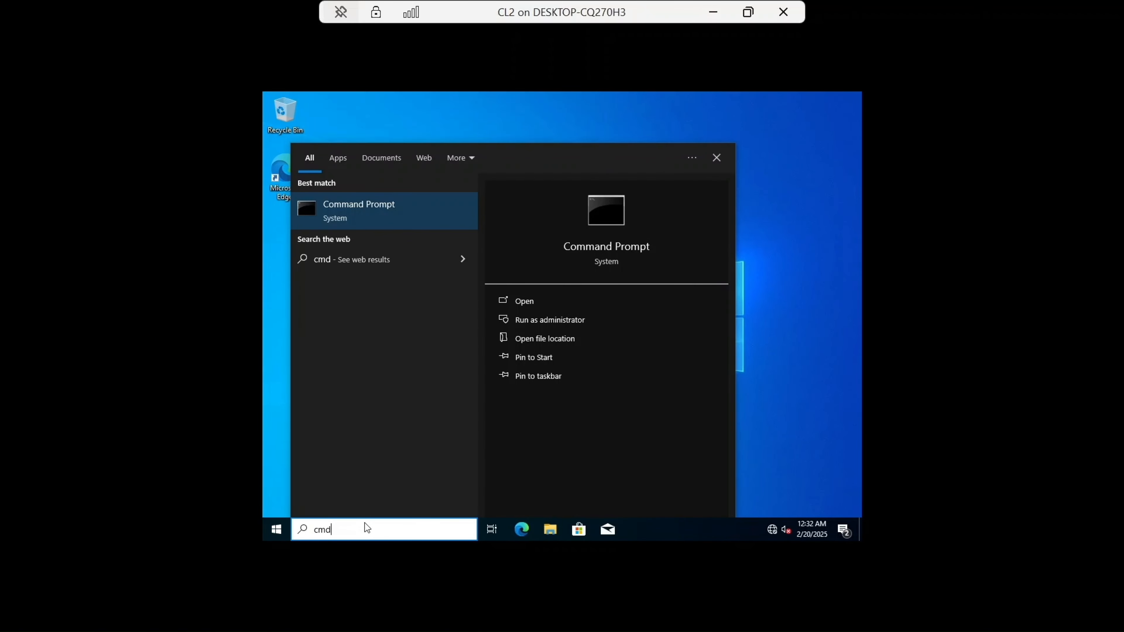
{"action": "key", "text": "Return"}
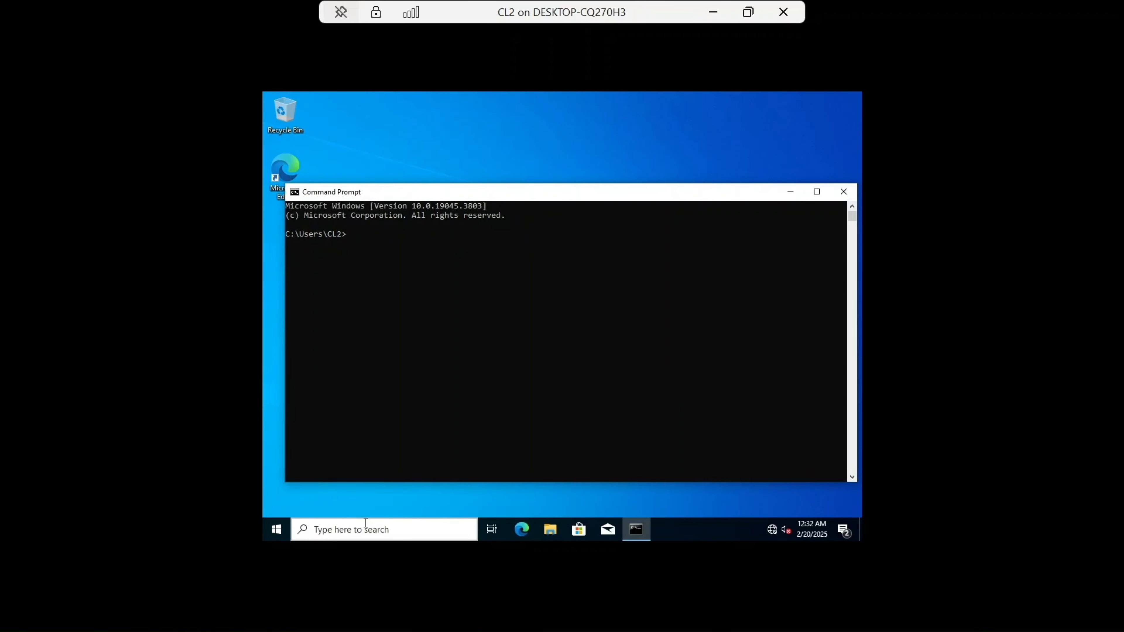
{"action": "type", "text": "ipconfig /all"}
{"action": "key", "text": "Return"}
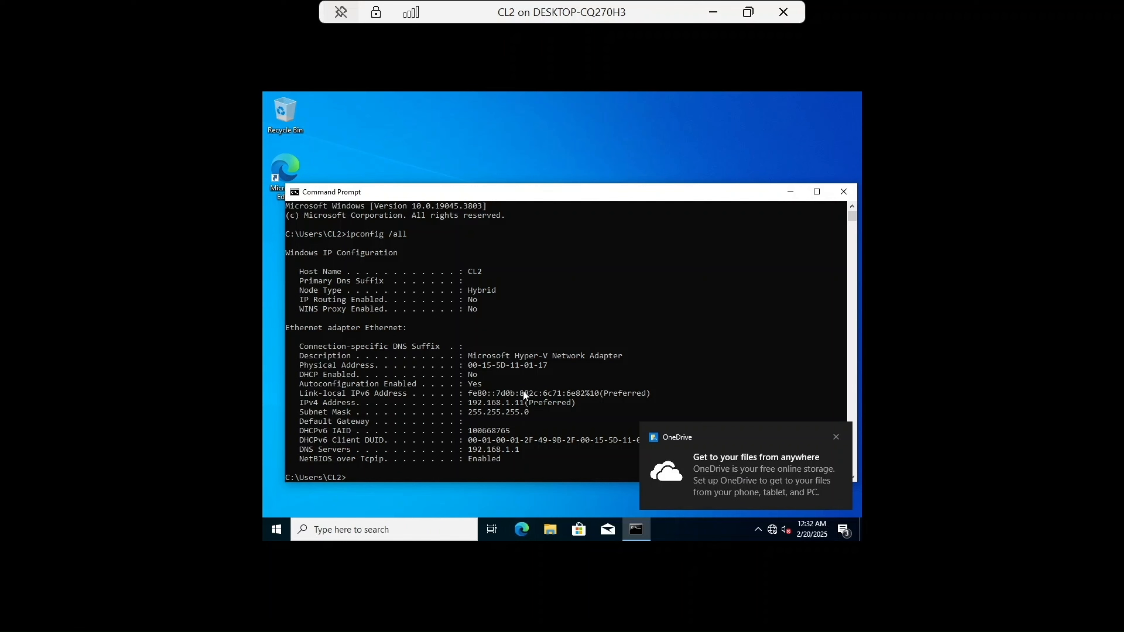
Step: Ping 192.168.1.1 to test connectivity to the domain controller
{"action": "scroll", "coordinate": [523, 391], "scroll_direction": "down", "scroll_amount": 1}
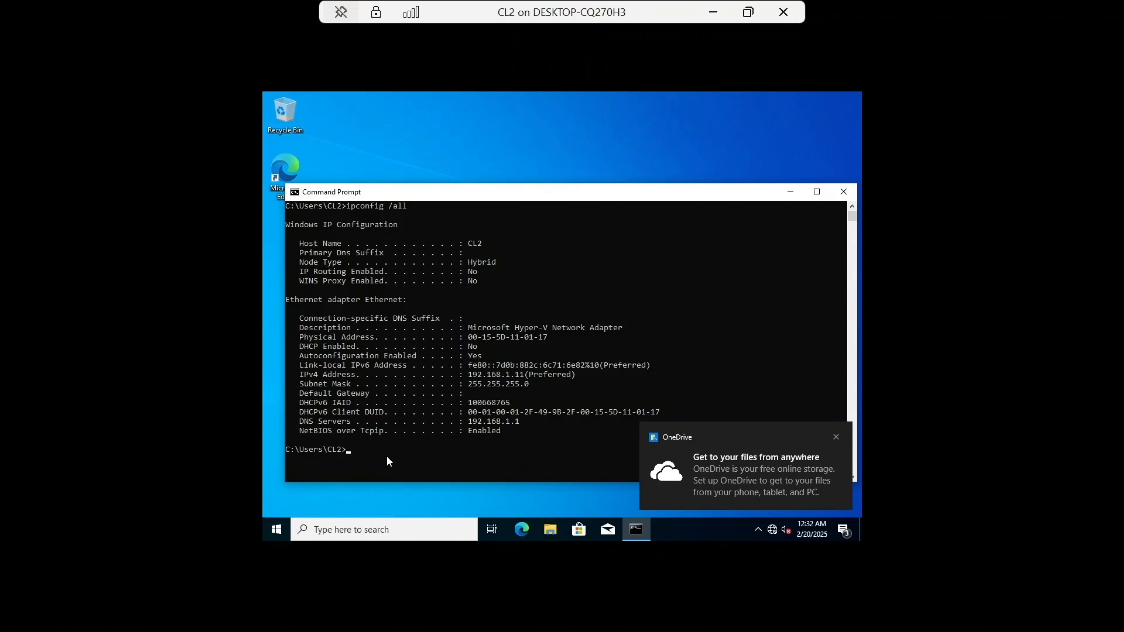
{"action": "type", "text": "ping"}
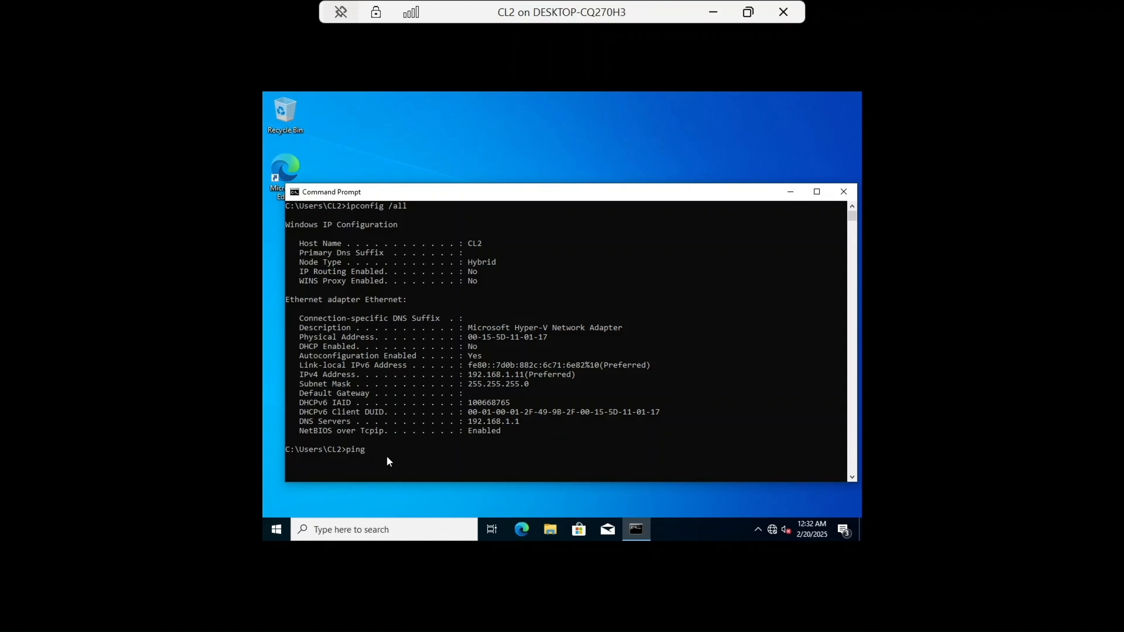
{"action": "type", "text": " 192.168.1.1"}
{"action": "key", "text": "Return"}
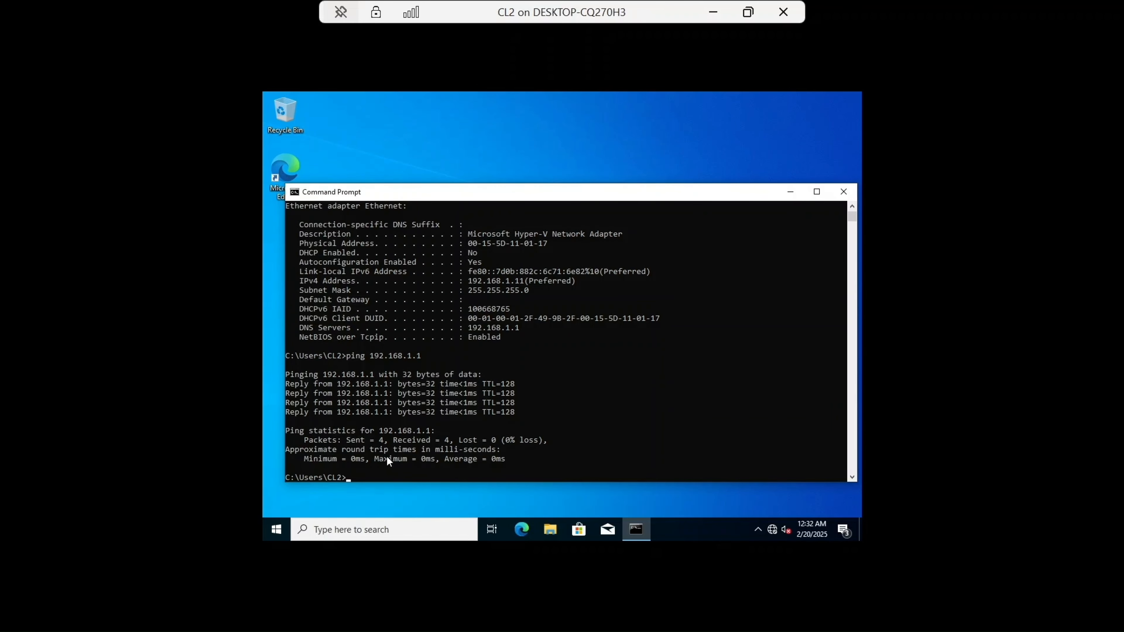
Step: Ping 192.168.1.2 and 192.168.1.10 to test connectivity to the file server and CL1, then close Command Prompt
{"action": "type", "text": "ping 192.168.1.2"}
{"action": "key", "text": "Return"}
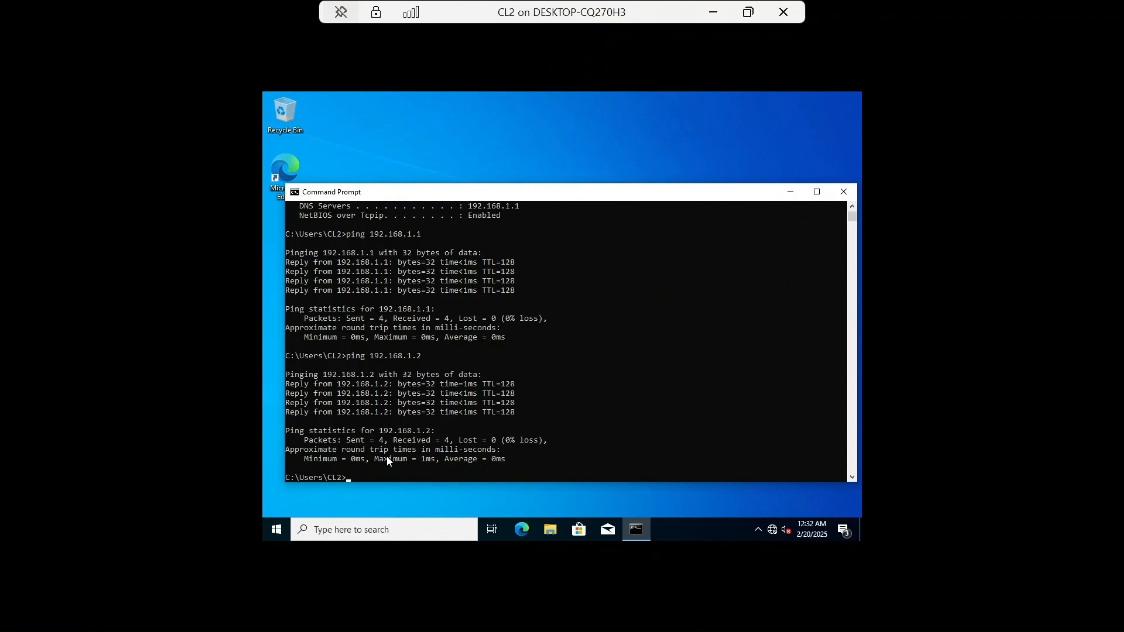
{"action": "type", "text": "ping 192.168.1.10"}
{"action": "key", "text": "Return"}
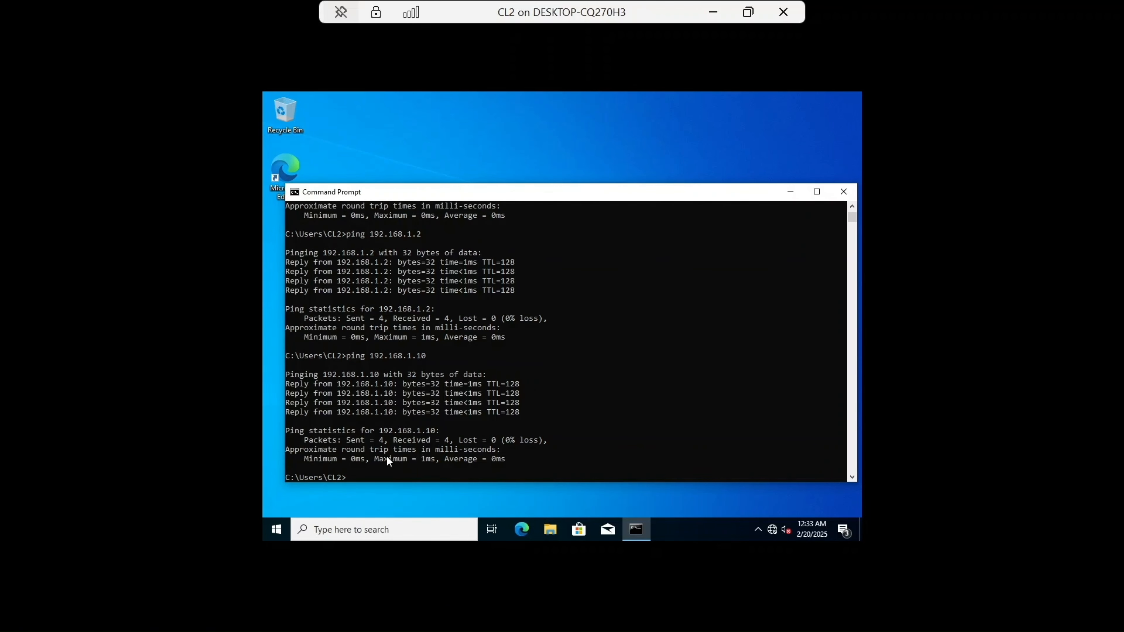
{"action": "left_click", "coordinate": [844, 191]}
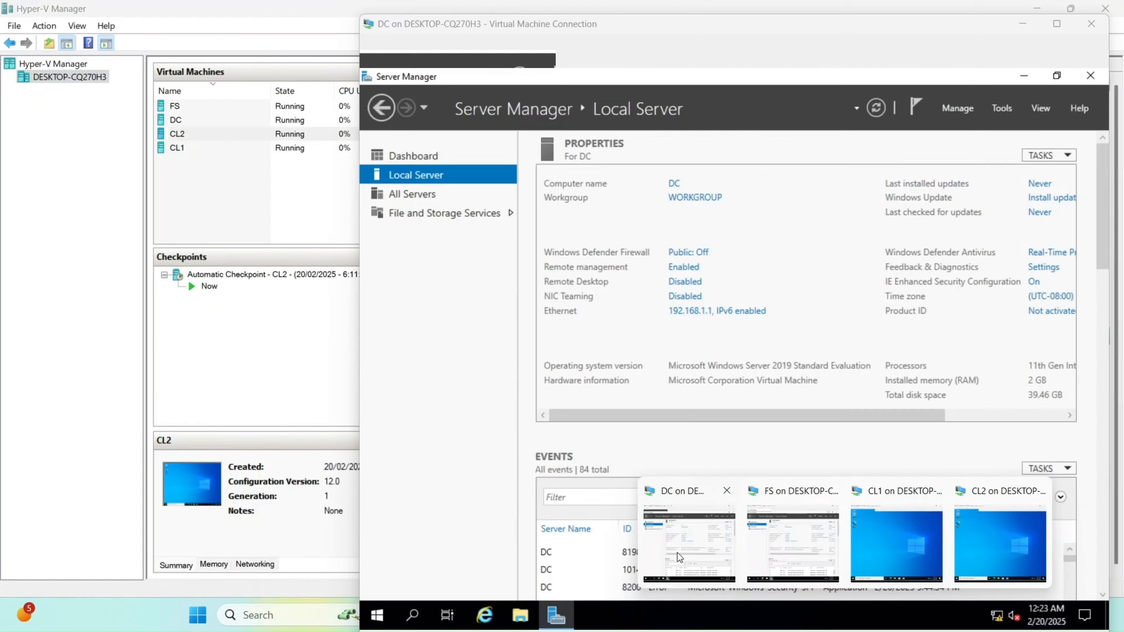
Step: On the DC, open the Add Roles and Features Wizard and select the Active Directory Domain Services role with its required features
{"action": "left_click", "coordinate": [677, 553]}
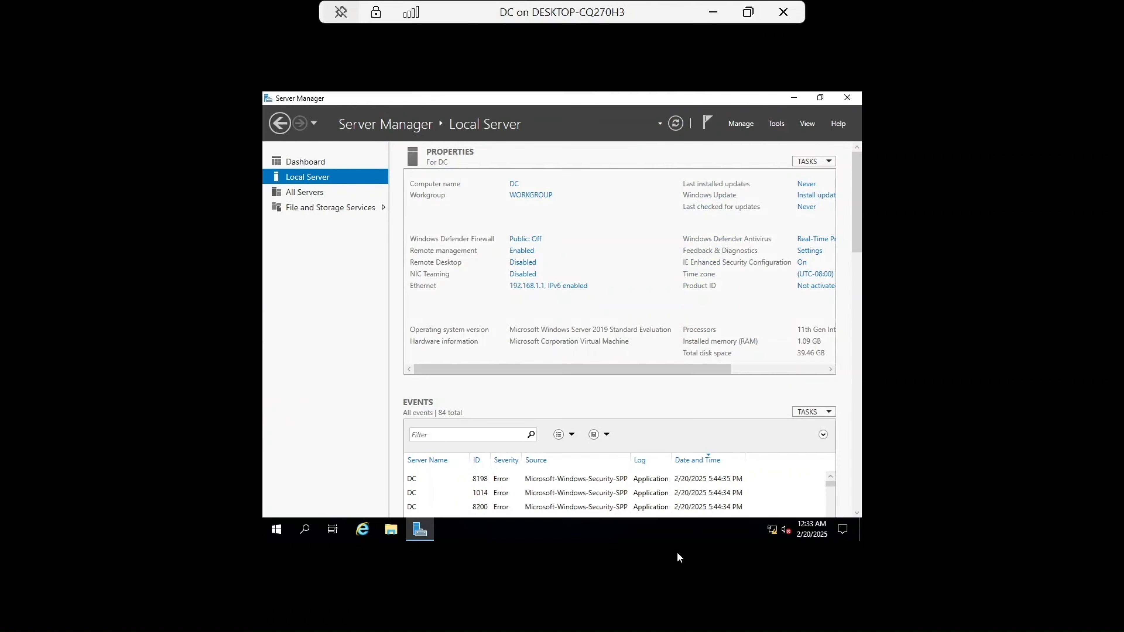
{"action": "left_click", "coordinate": [306, 163]}
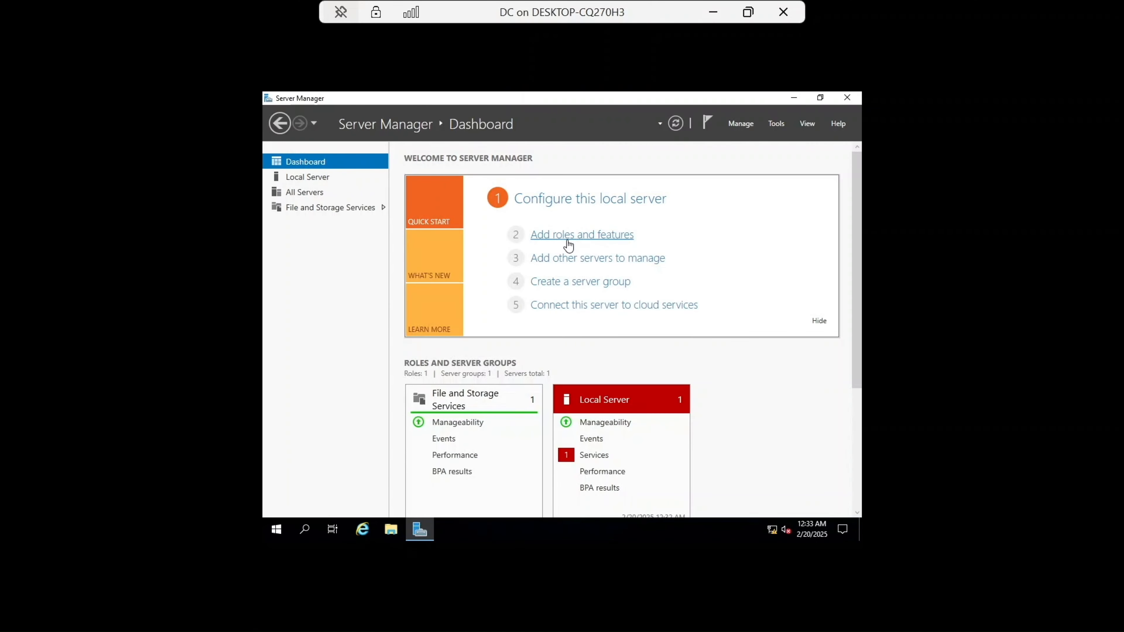
{"action": "left_click", "coordinate": [568, 235]}
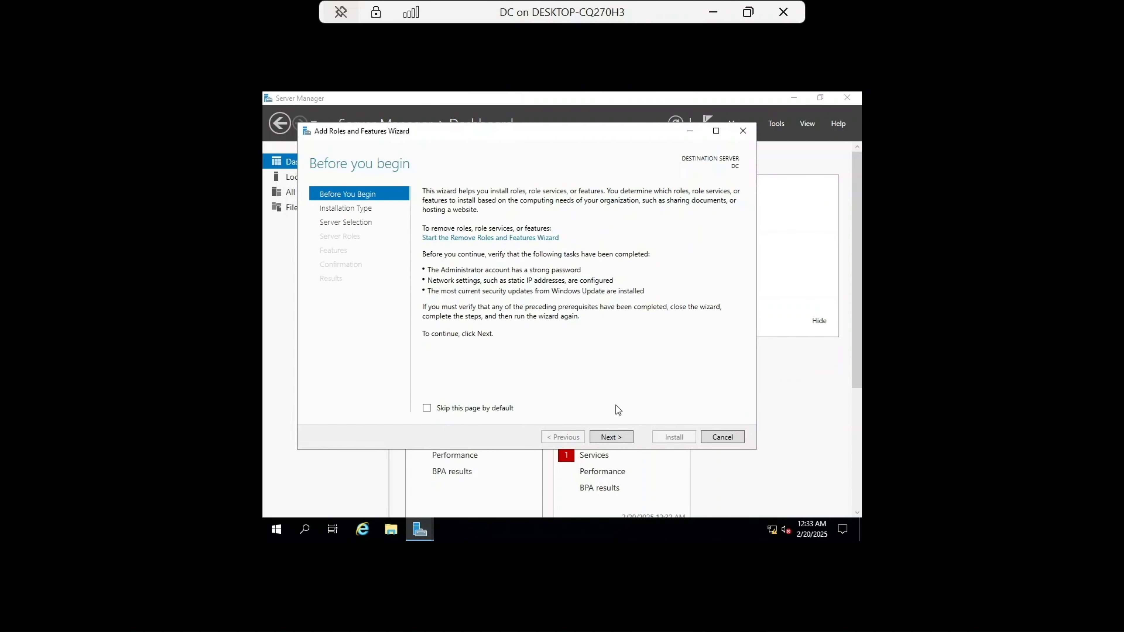
{"action": "left_click", "coordinate": [617, 441]}
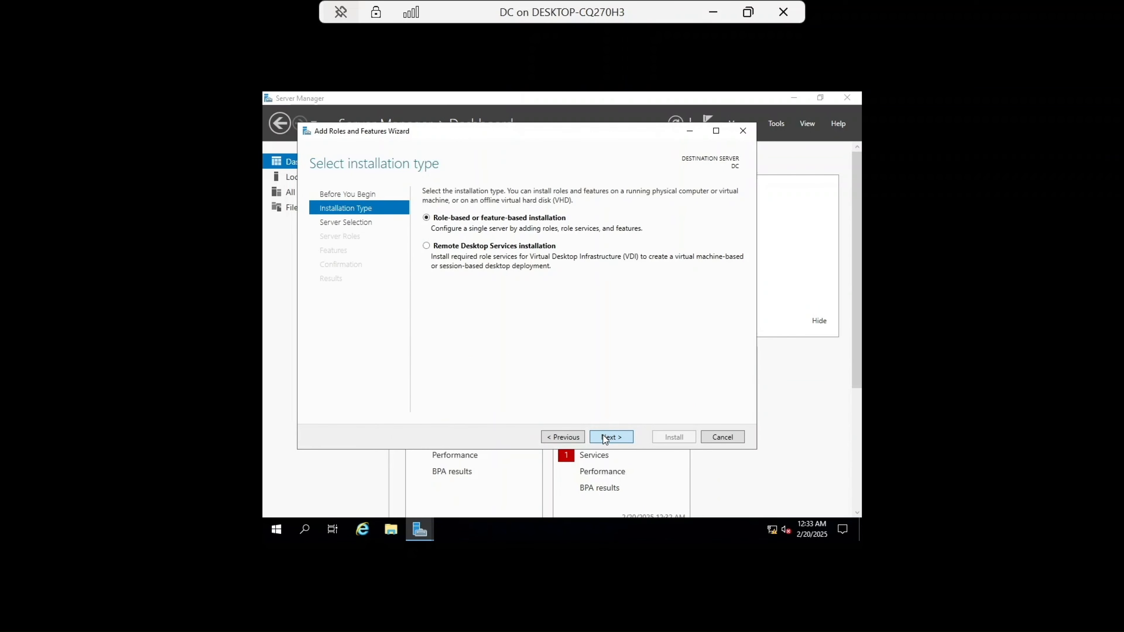
{"action": "left_click", "coordinate": [605, 438]}
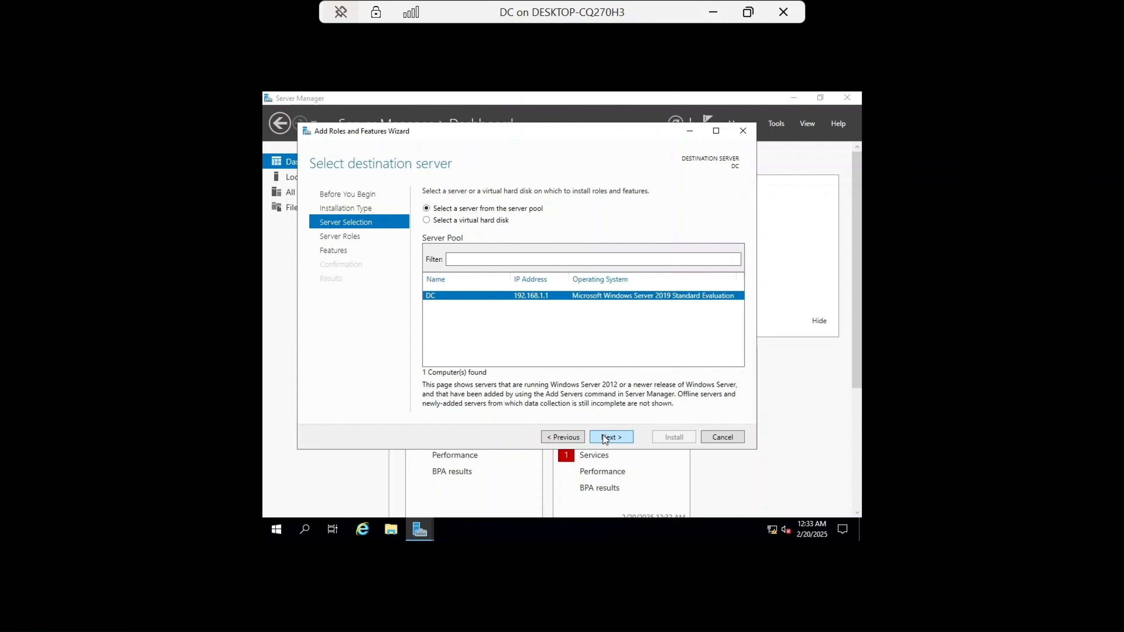
{"action": "left_click", "coordinate": [605, 439]}
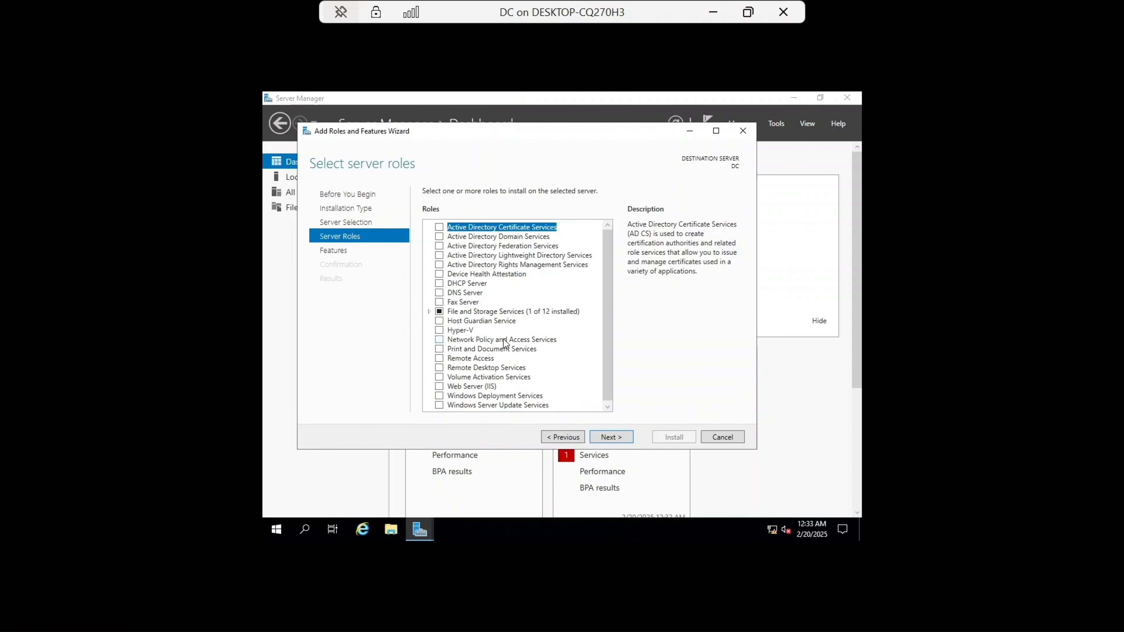
{"action": "left_click", "coordinate": [439, 237]}
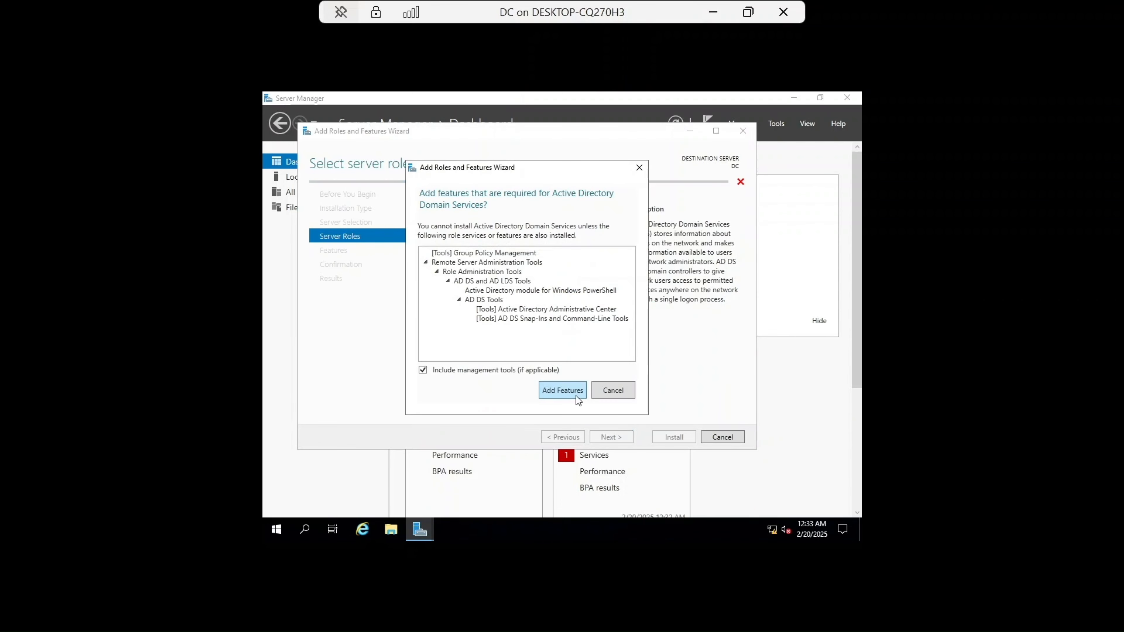
{"action": "left_click", "coordinate": [575, 395]}
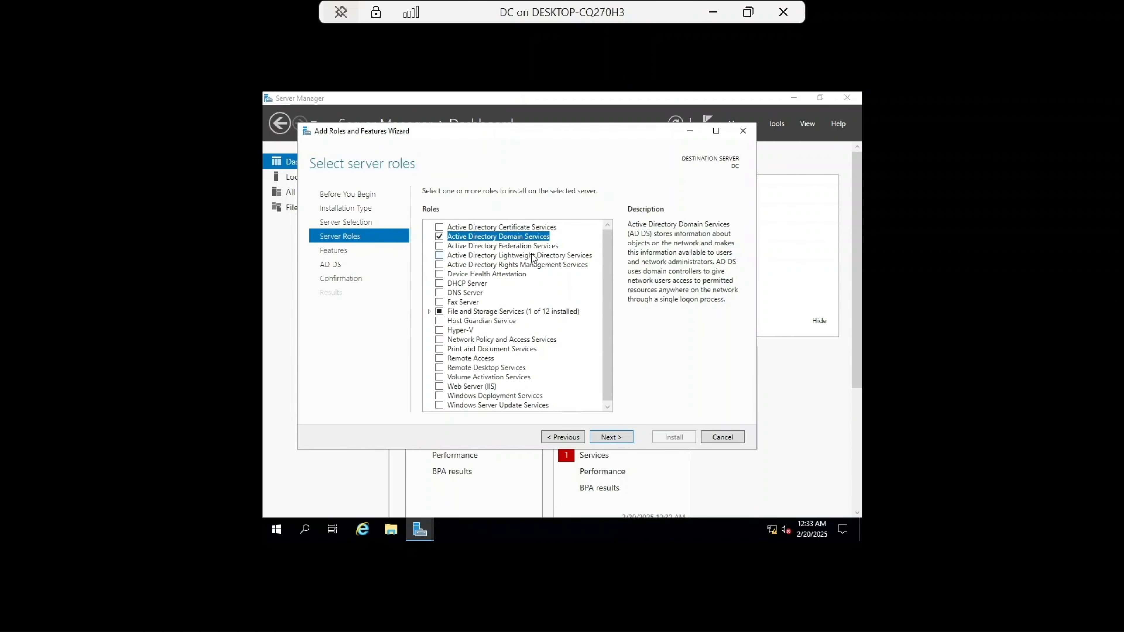
Step: Allow automatic restart if required, install the AD DS role, and close the wizard
{"action": "left_click", "coordinate": [620, 437]}
{"action": "left_click", "coordinate": [620, 437]}
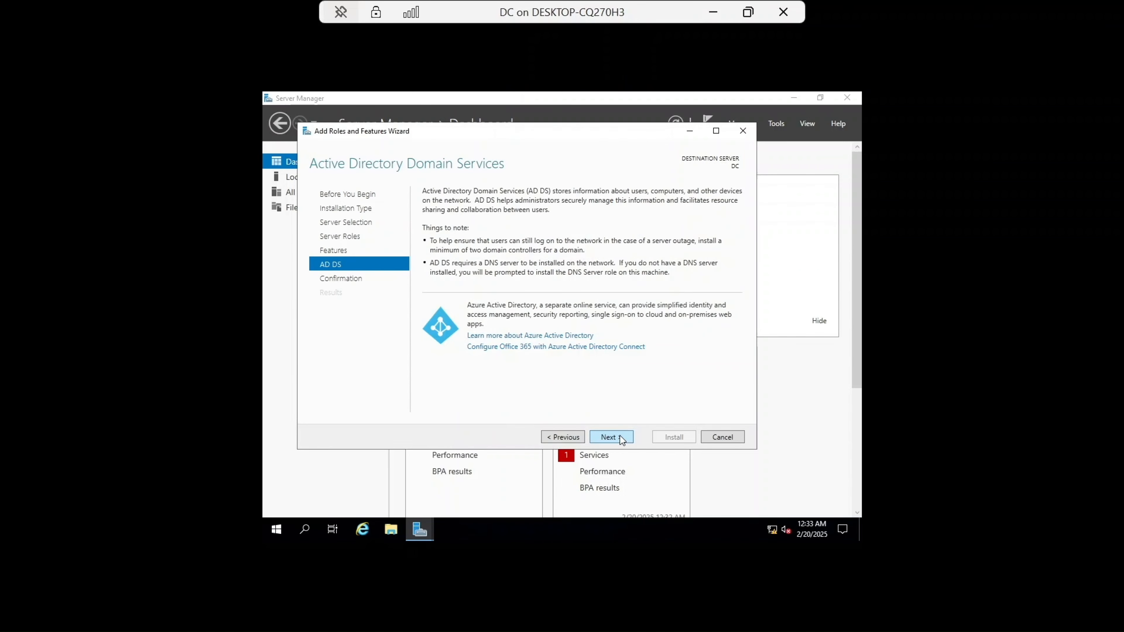
{"action": "left_click", "coordinate": [620, 437]}
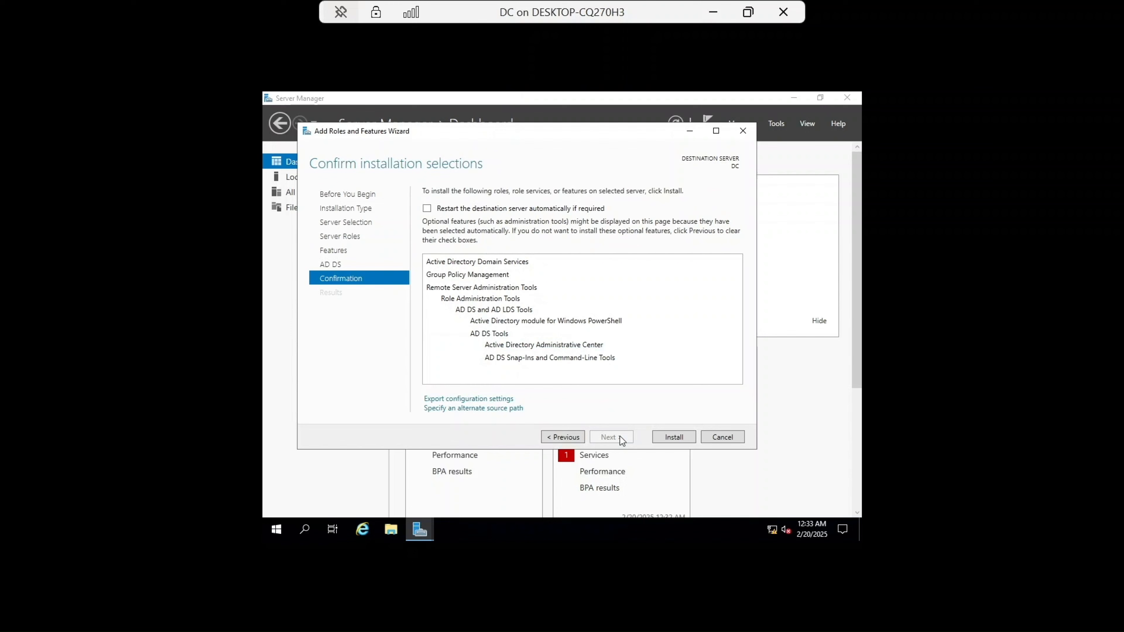
{"action": "left_click", "coordinate": [427, 208]}
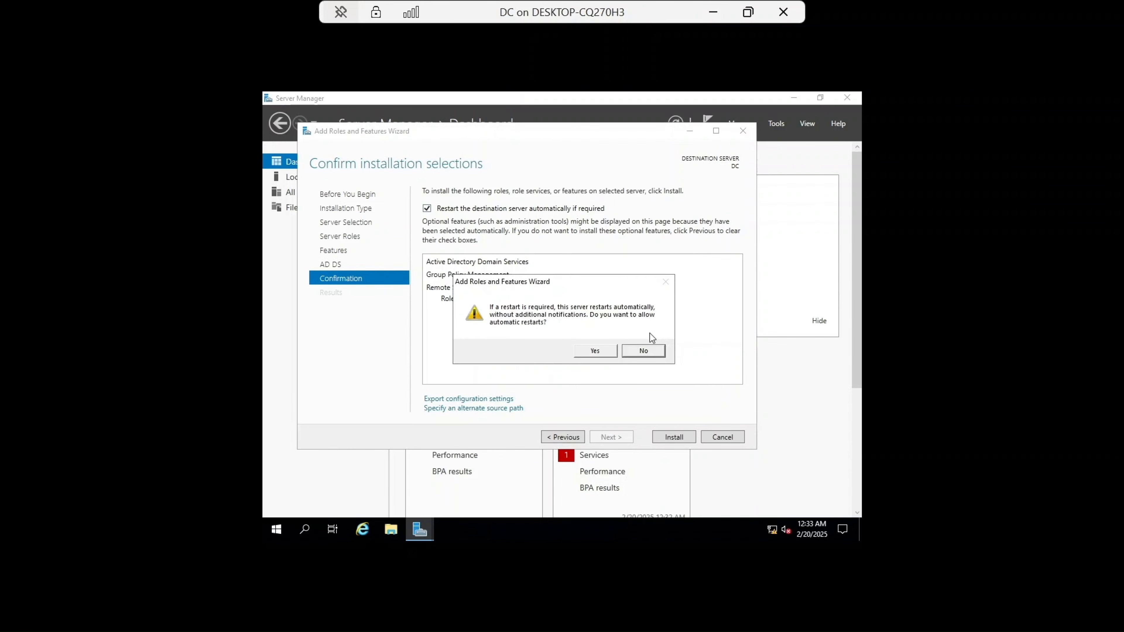
{"action": "left_click", "coordinate": [595, 351]}
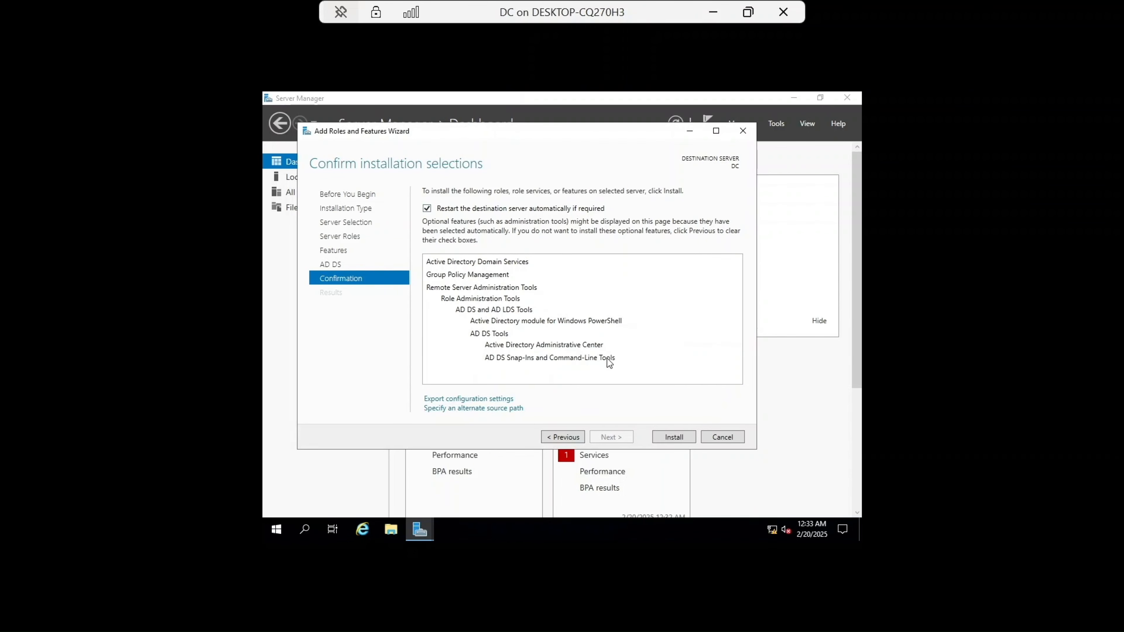
{"action": "left_click", "coordinate": [671, 437]}
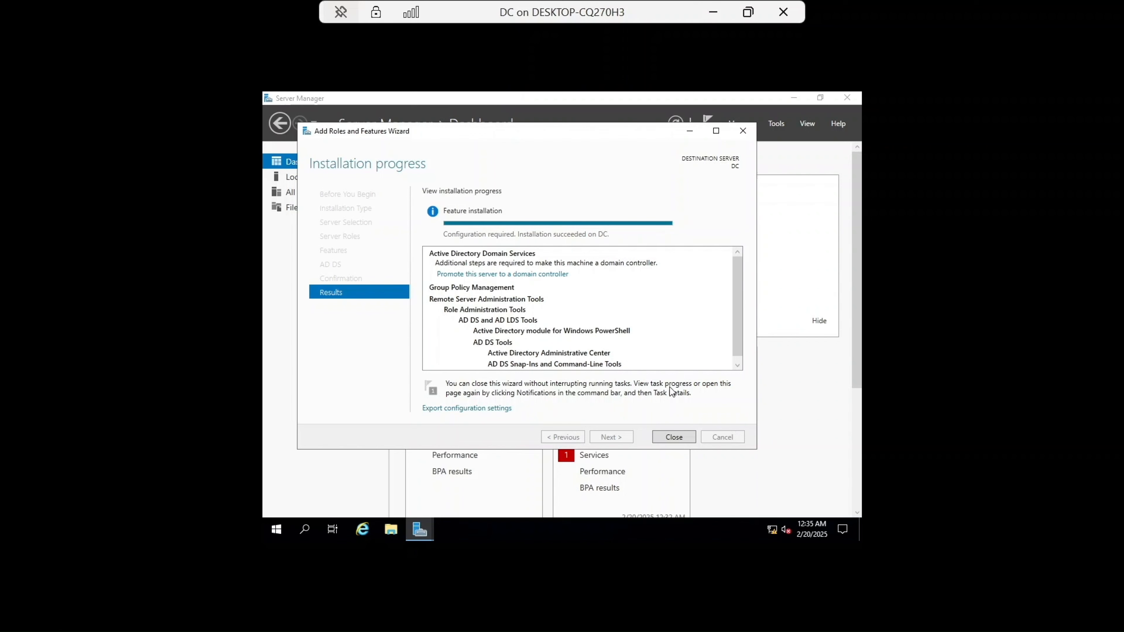
{"action": "left_click", "coordinate": [674, 437]}
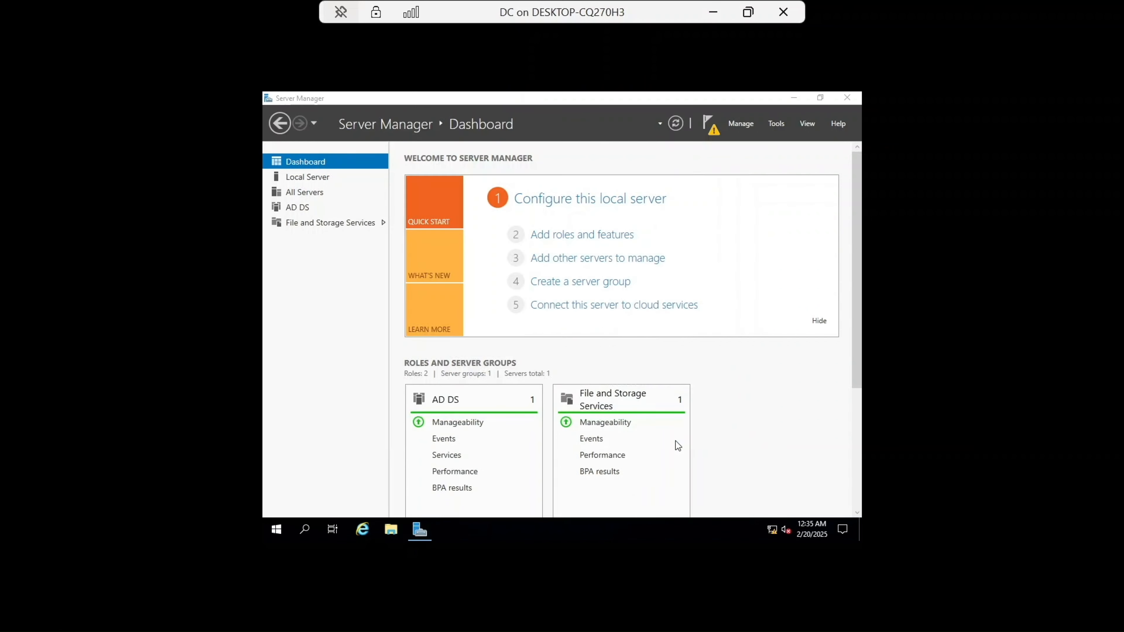
Step: Start promoting the server to a domain controller by adding a new forest with root domain name TechNest.Local
{"action": "left_click", "coordinate": [710, 127]}
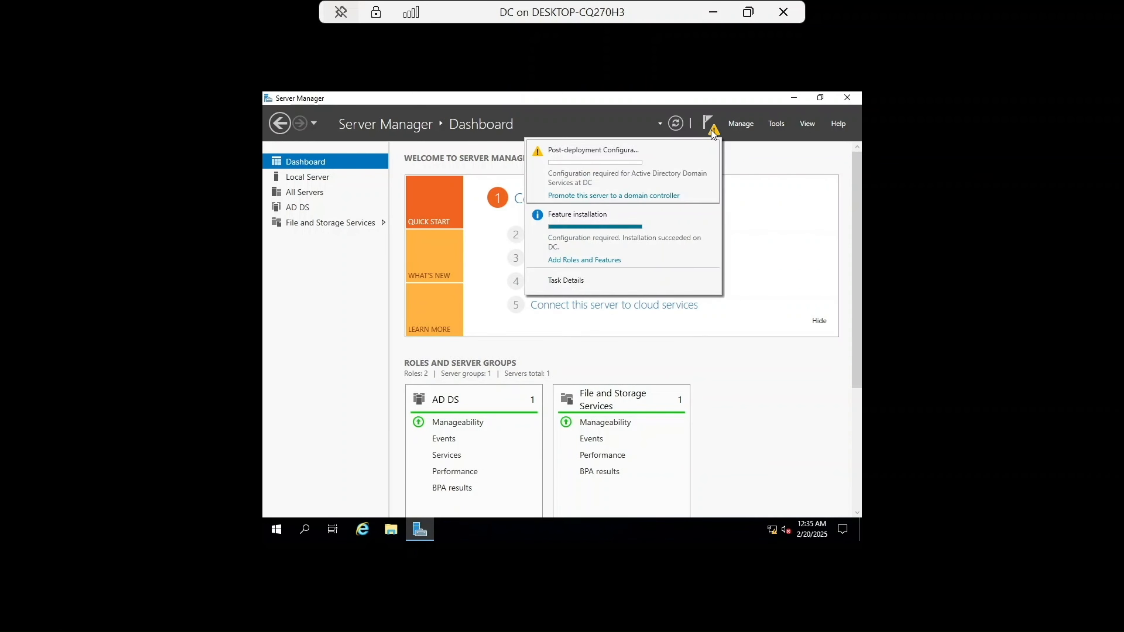
{"action": "left_click", "coordinate": [630, 196]}
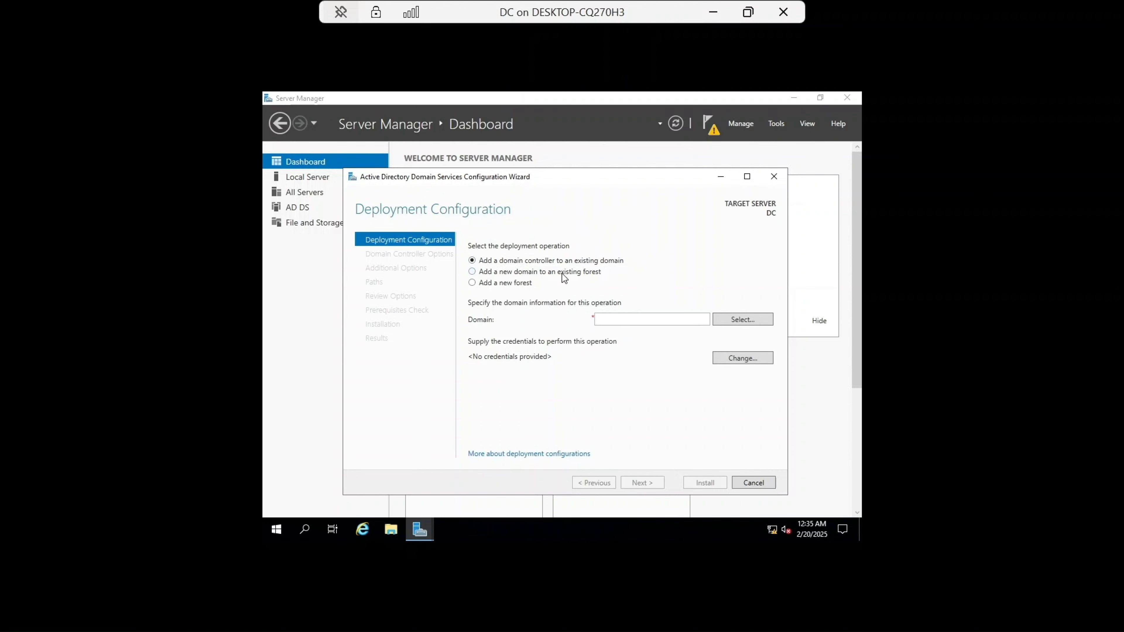
{"action": "left_click", "coordinate": [472, 283]}
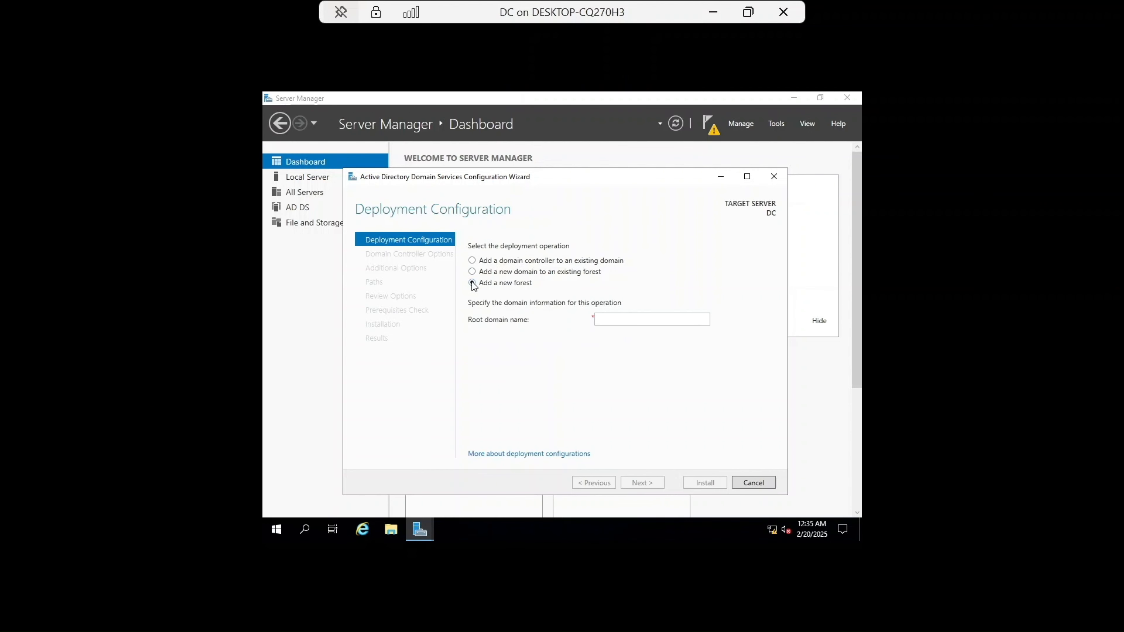
{"action": "left_click", "coordinate": [619, 319]}
{"action": "key", "text": "Caps_Lock"}
{"action": "type", "text": "T"}
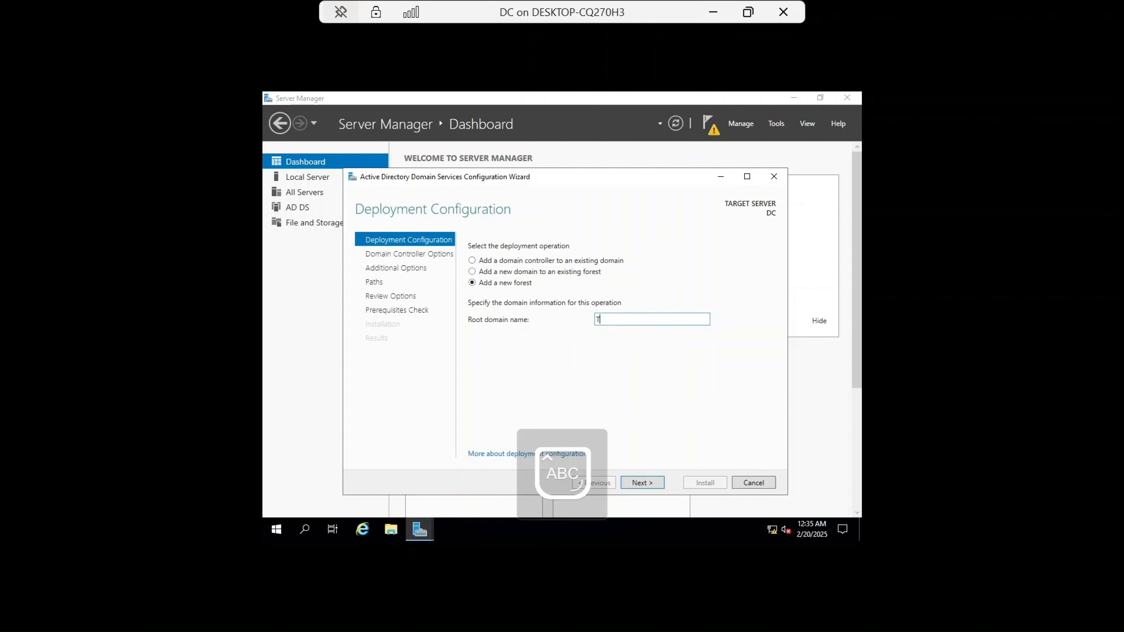
{"action": "key", "text": "Caps_Lock"}
{"action": "type", "text": "ech"}
{"action": "key", "text": "Caps_Lock"}
{"action": "type", "text": "N"}
{"action": "key", "text": "Caps_Lock"}
{"action": "type", "text": "est."}
{"action": "key", "text": "Caps_Lock"}
{"action": "type", "text": "L"}
{"action": "key", "text": "Caps_Lock"}
{"action": "type", "text": "ocal"}
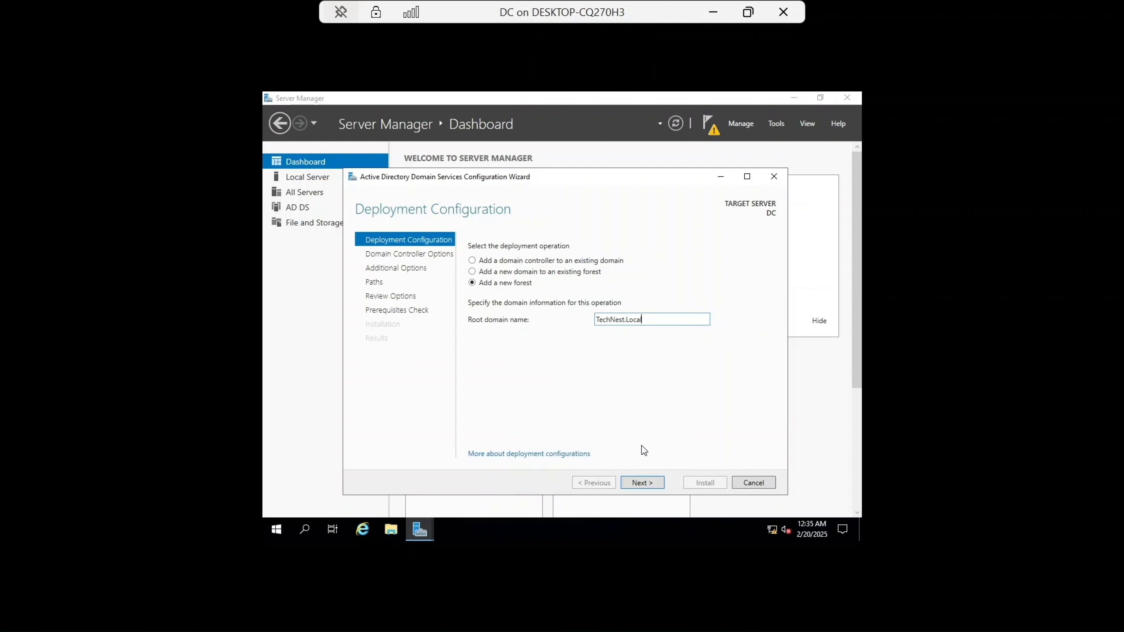
{"action": "left_click", "coordinate": [642, 487]}
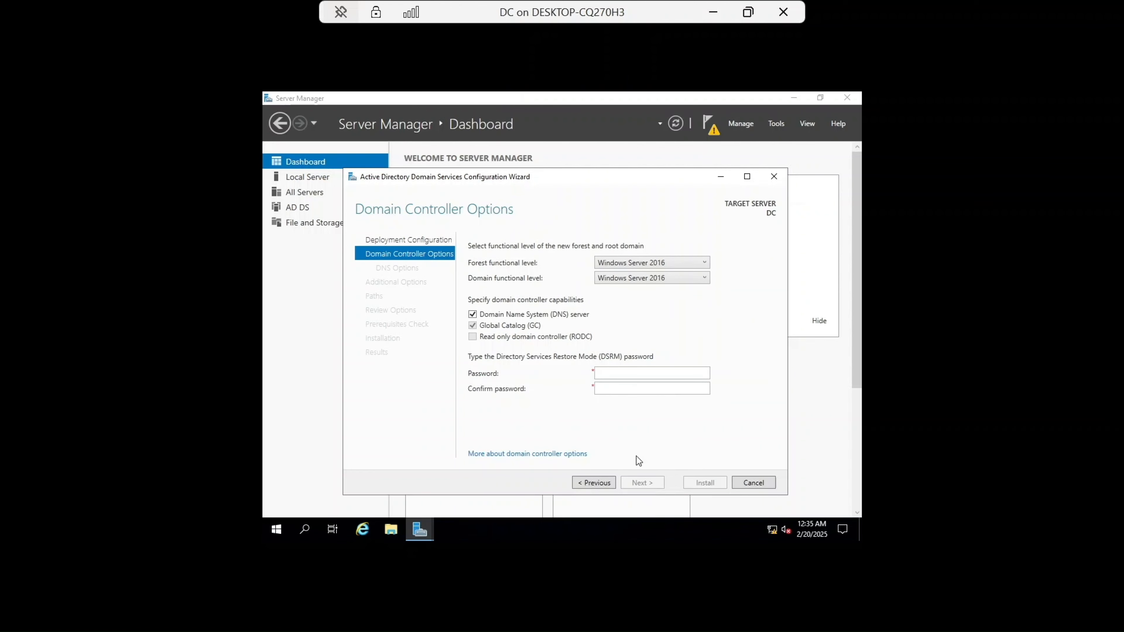
Step: Enter and confirm the Directory Services Restore Mode password, keeping the default functional levels and capabilities
{"action": "left_click", "coordinate": [614, 375]}
{"action": "type", "text": "******"}
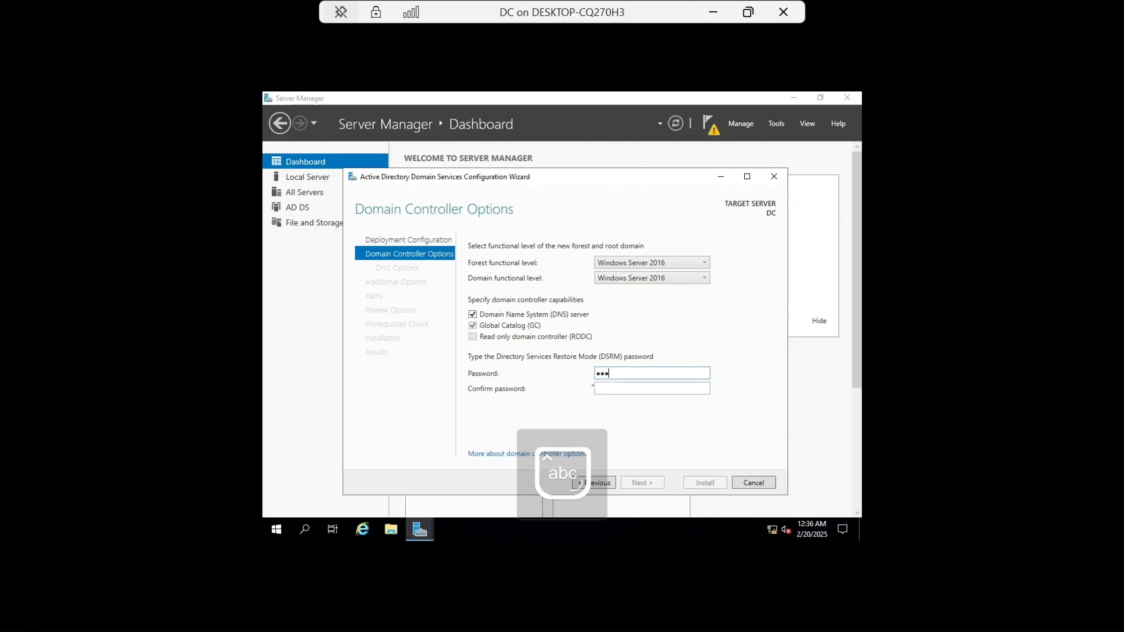
{"action": "key", "text": "Caps_Lock"}
{"action": "type", "text": "********"}
{"action": "left_click", "coordinate": [619, 387]}
{"action": "key", "text": "Caps_Lock"}
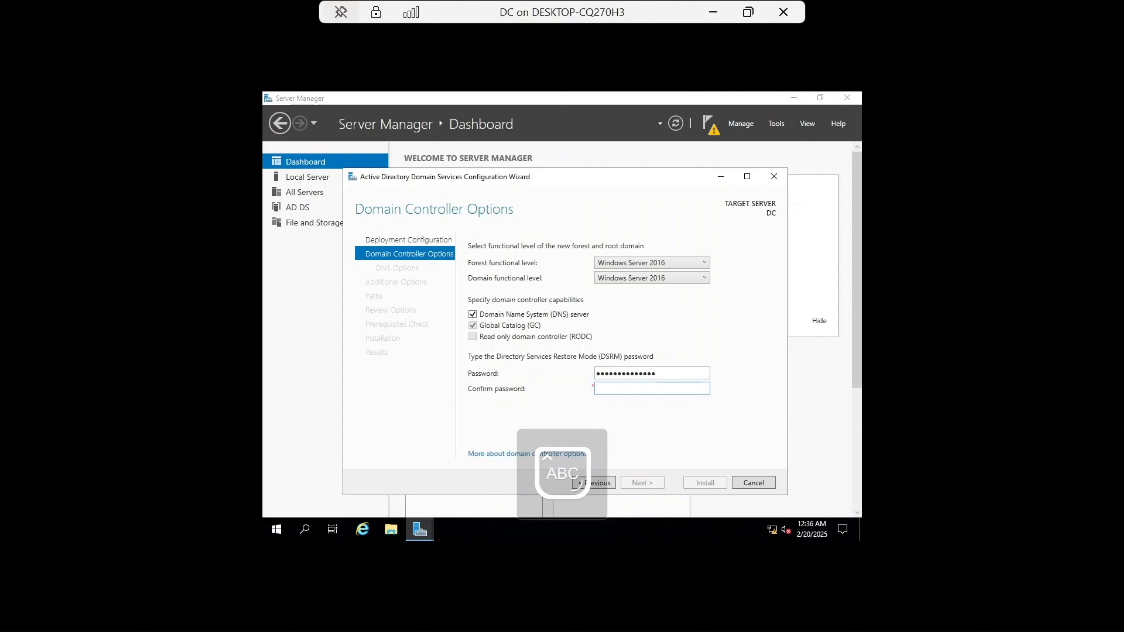
{"action": "type", "text": "**************"}
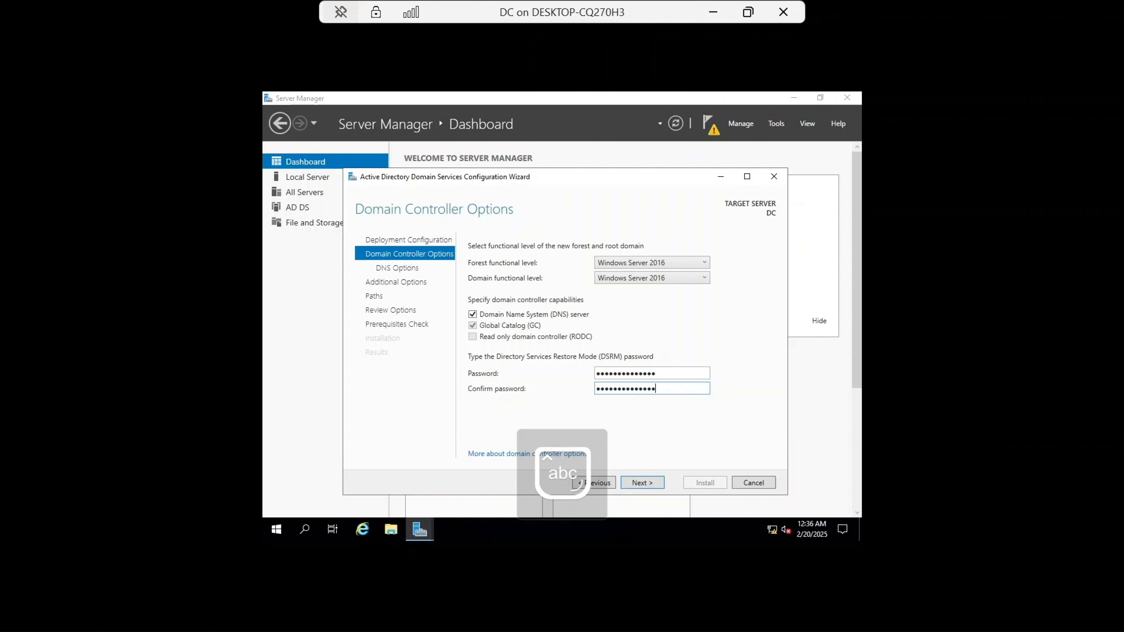
{"action": "left_click", "coordinate": [651, 484]}
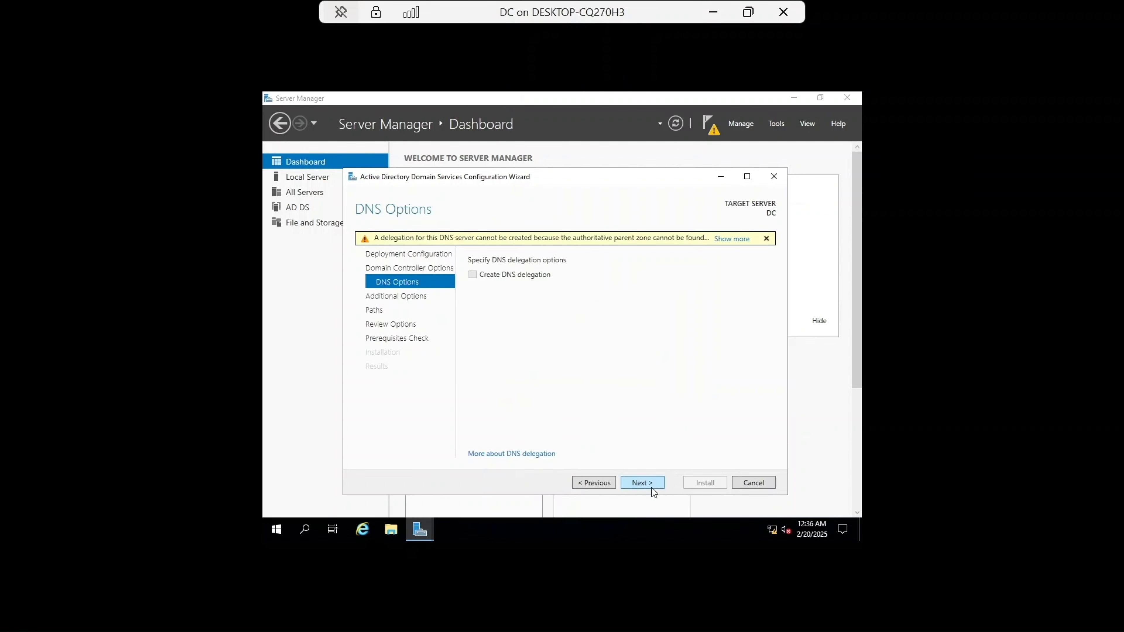
Step: Accept the default DNS, NetBIOS and path options, pass the prerequisites check, and install the domain controller
{"action": "left_click", "coordinate": [655, 480]}
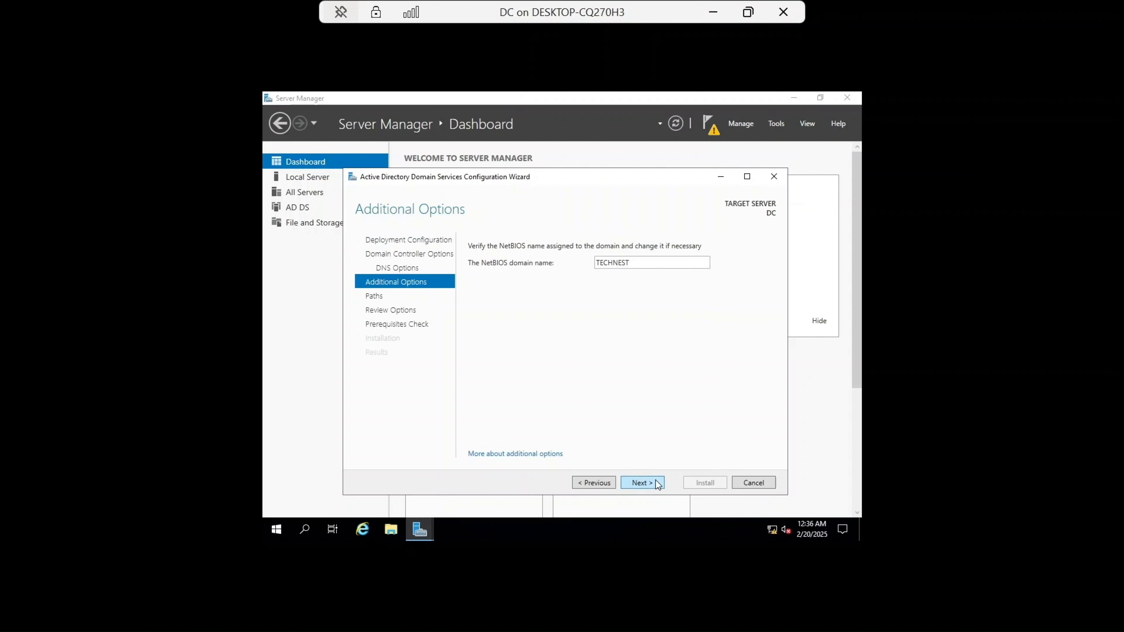
{"action": "left_click", "coordinate": [655, 480]}
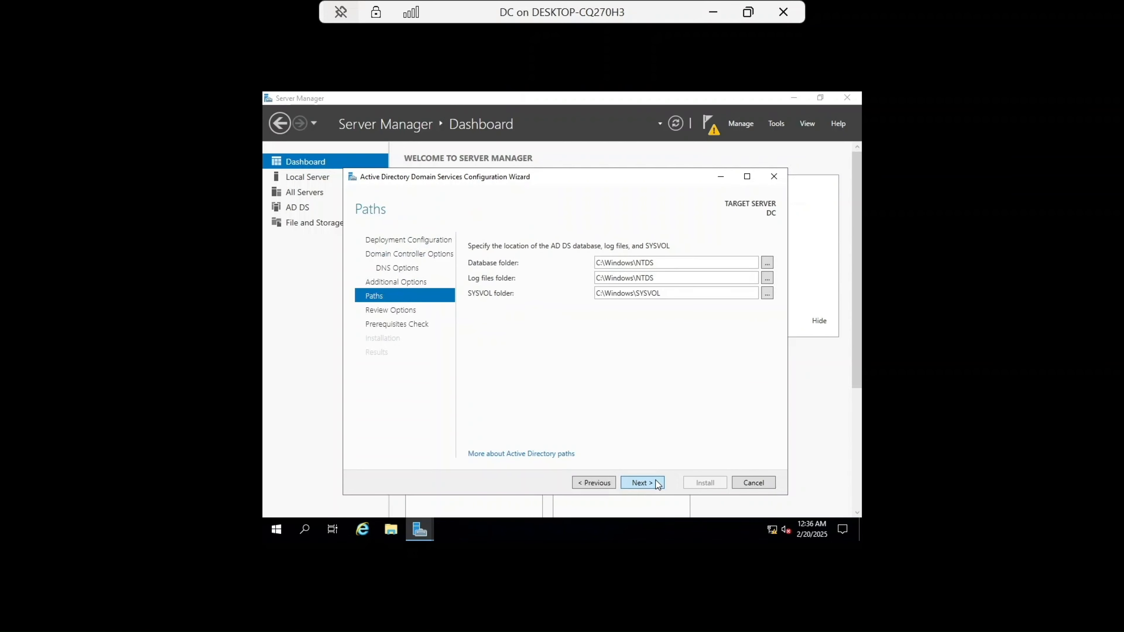
{"action": "left_click", "coordinate": [655, 479]}
{"action": "left_click", "coordinate": [654, 480]}
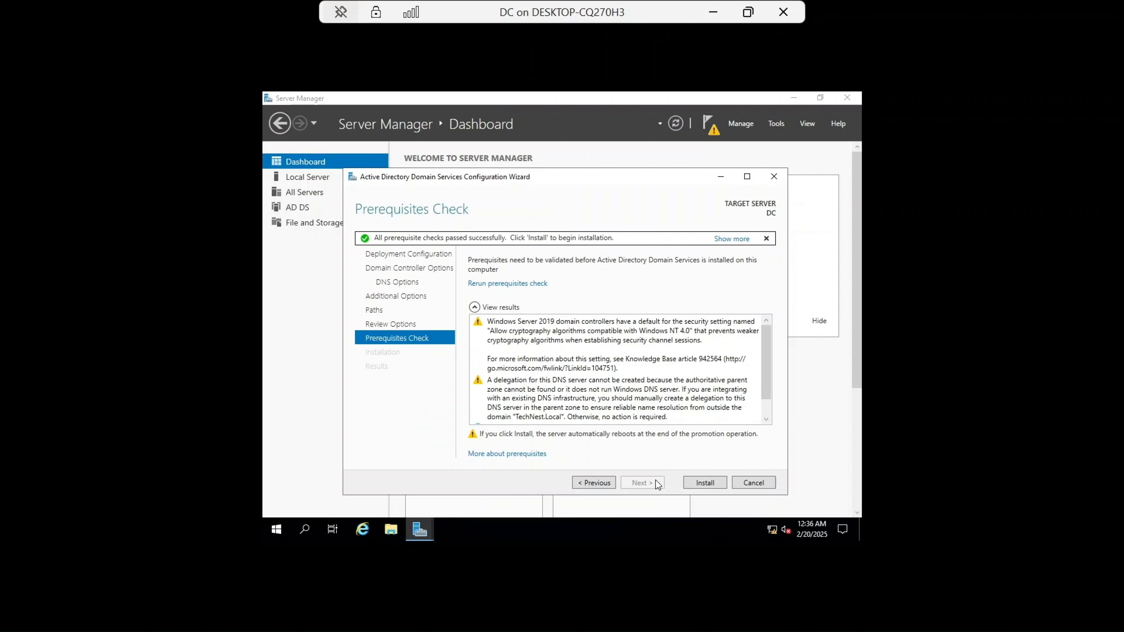
{"action": "left_click", "coordinate": [703, 482]}
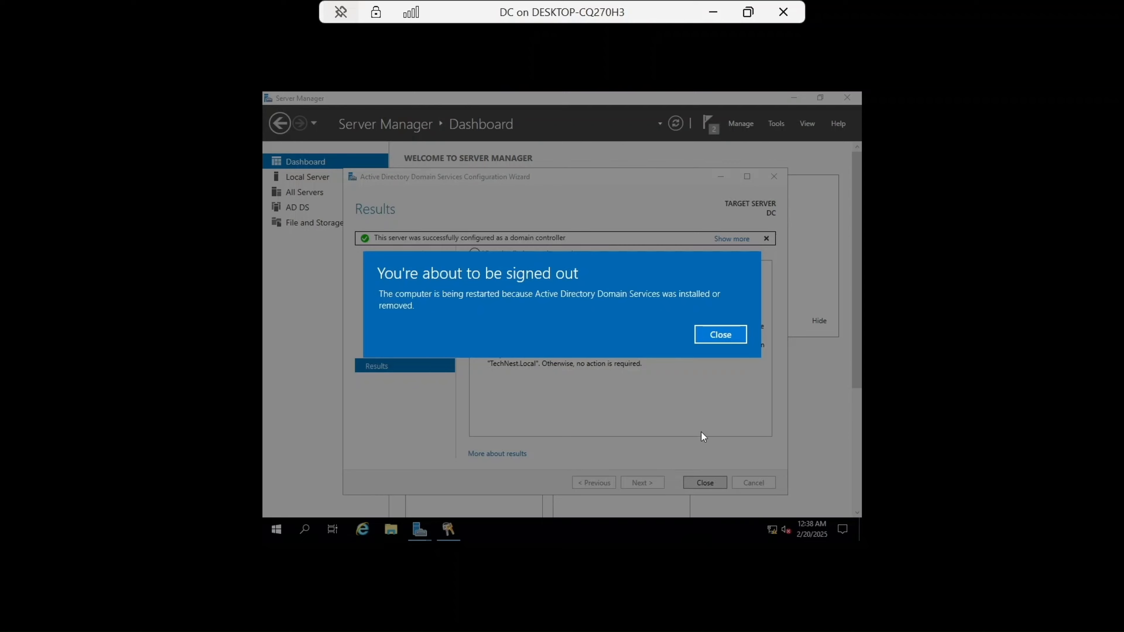
Step: Close the sign-out notice and the configuration wizard, then restart the server with the default unplanned reason
{"action": "left_click", "coordinate": [725, 333]}
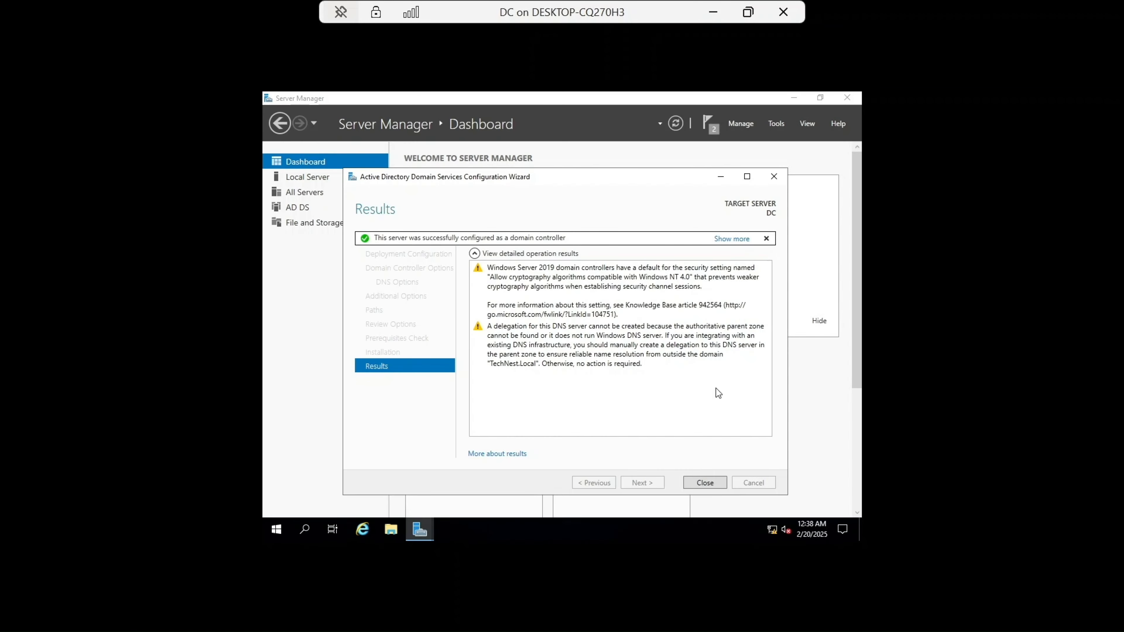
{"action": "left_click", "coordinate": [707, 483]}
{"action": "left_click", "coordinate": [277, 534]}
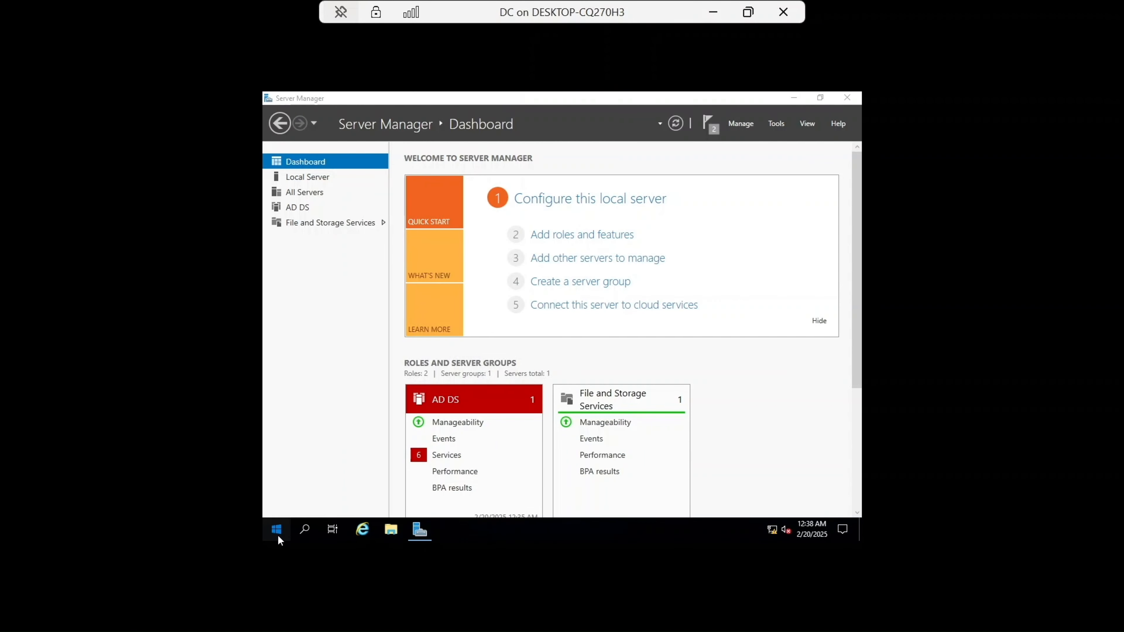
{"action": "left_click", "coordinate": [277, 506]}
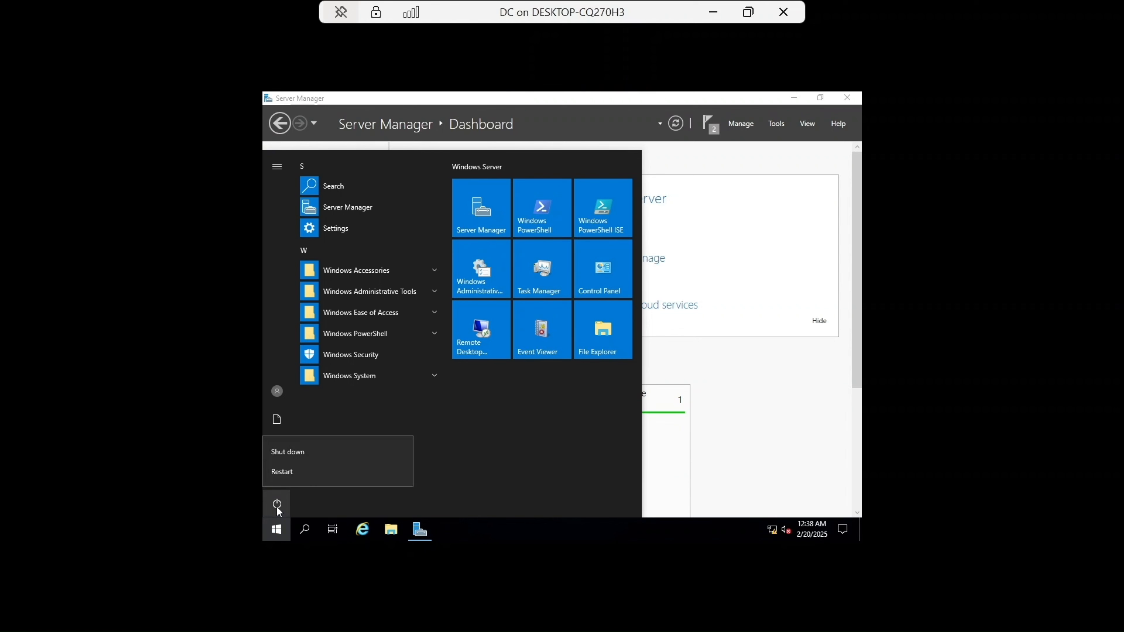
{"action": "left_click", "coordinate": [295, 475]}
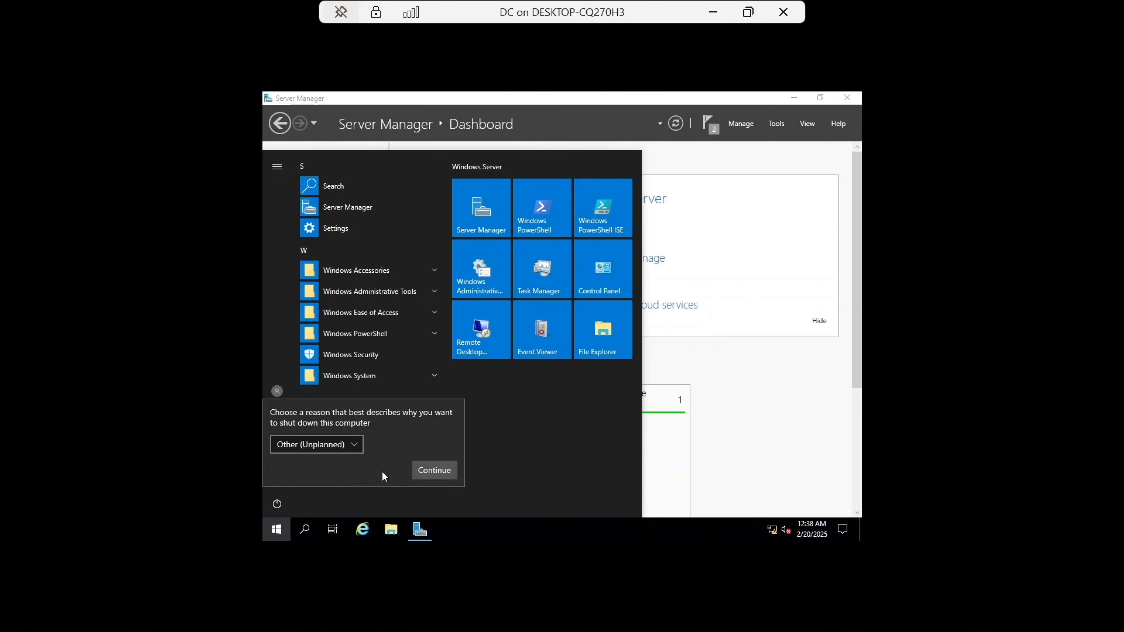
{"action": "left_click", "coordinate": [435, 470]}
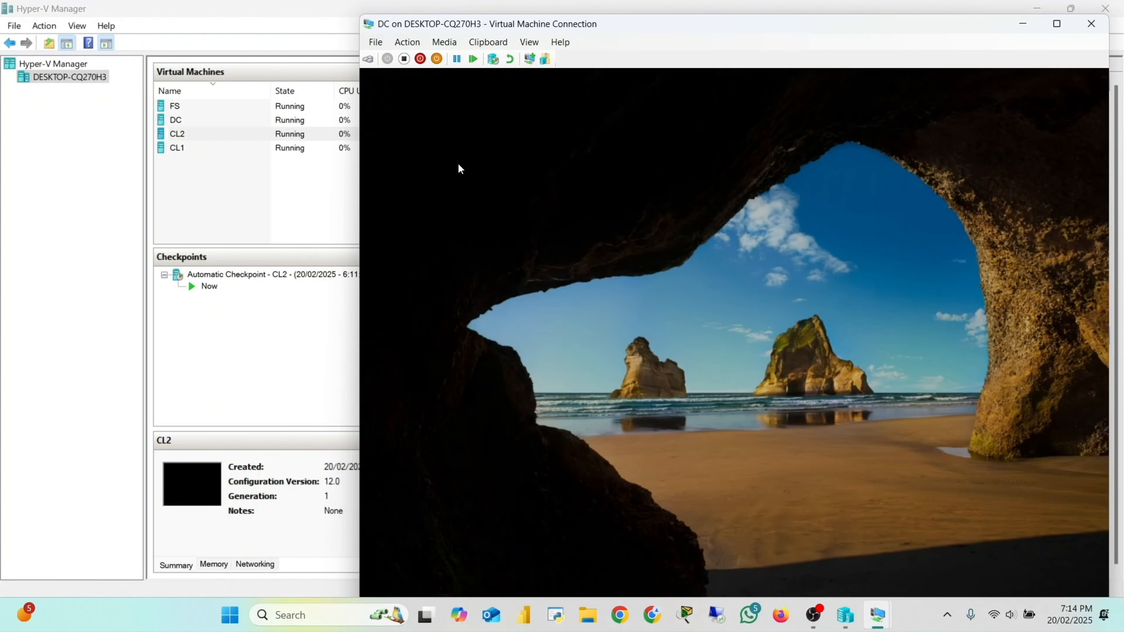
Step: Sign in as the TECHNEST domain Administrator with the account password and maximize the VM connection window
{"action": "type", "text": "•"}
{"action": "key", "text": "Caps_Lock"}
{"action": "type", "text": "••"}
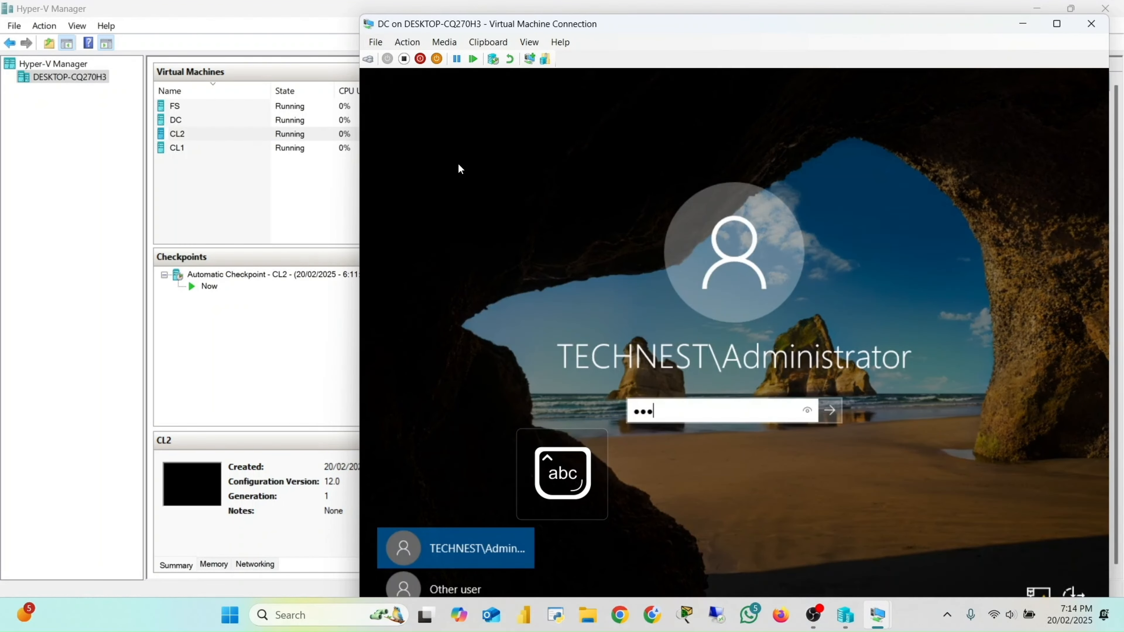
{"action": "key", "text": "Caps_Lock"}
{"action": "type", "text": "•"}
{"action": "key", "text": "Caps_Lock"}
{"action": "type", "text": "•"}
{"action": "key", "text": "Return"}
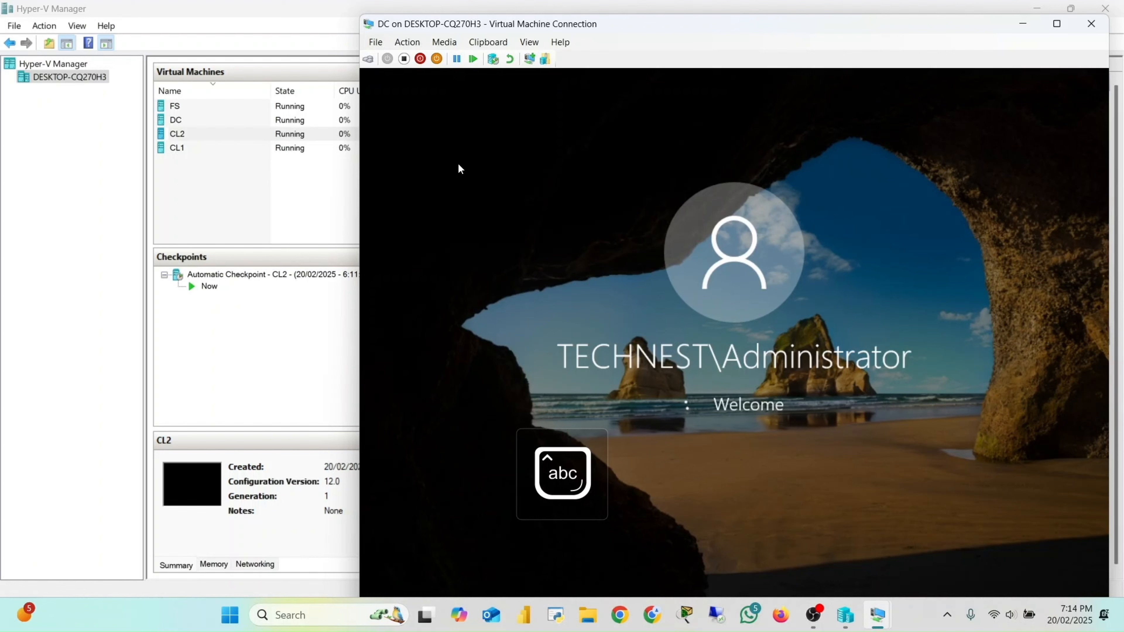
{"action": "left_click", "coordinate": [1055, 24]}
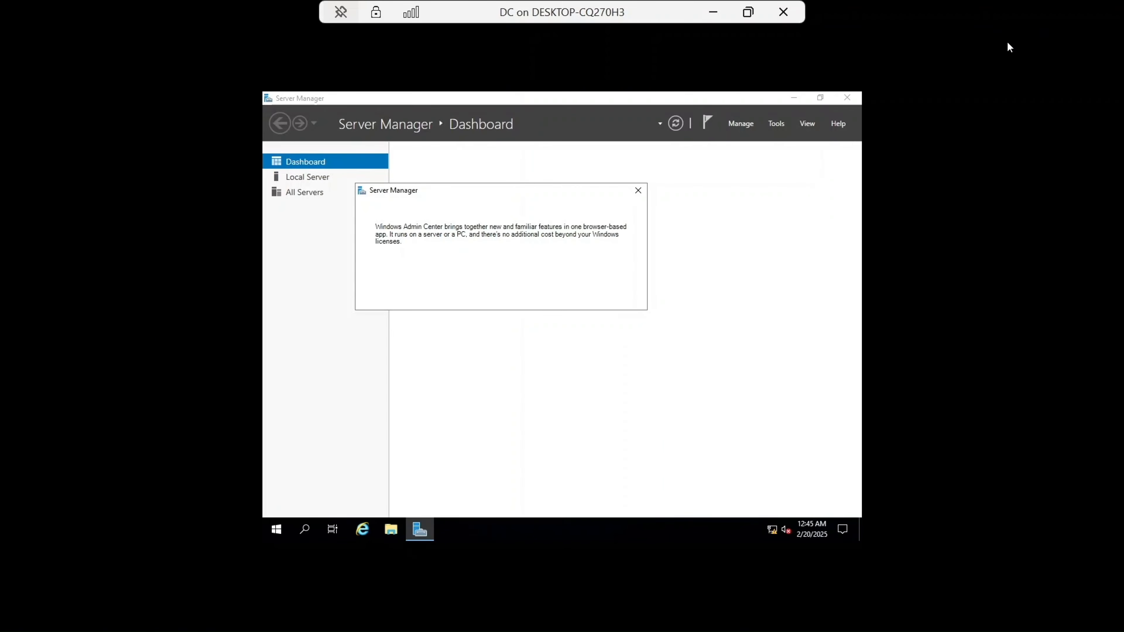
Step: Dismiss the Windows Admin Center prompt, view the local server properties, and open Active Directory Users and Computers
{"action": "left_click", "coordinate": [638, 191]}
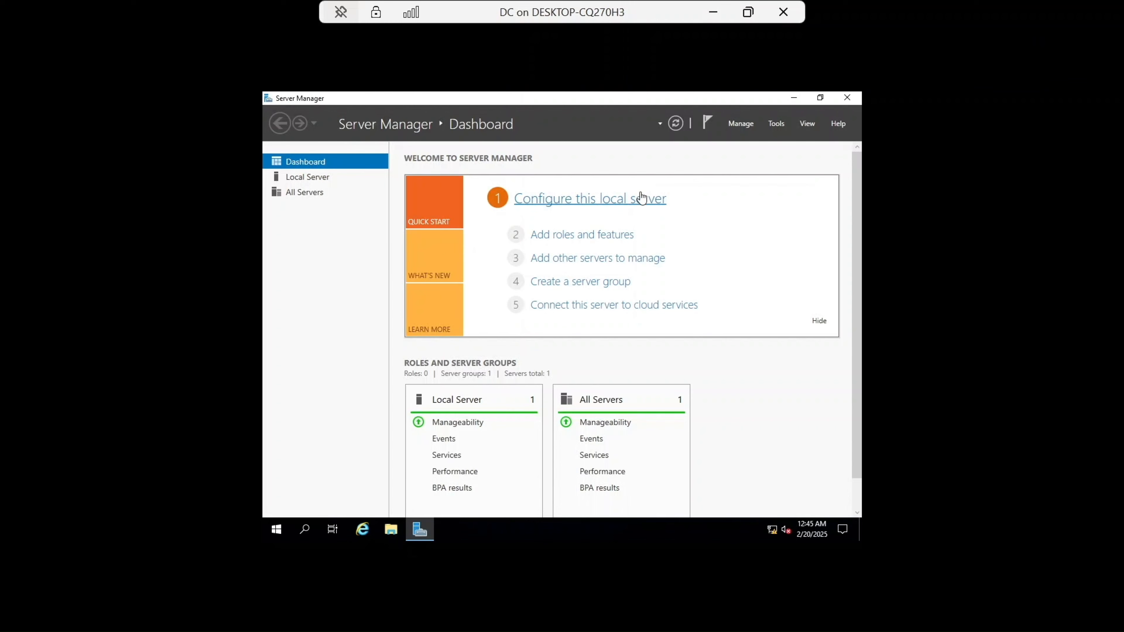
{"action": "left_click", "coordinate": [288, 176]}
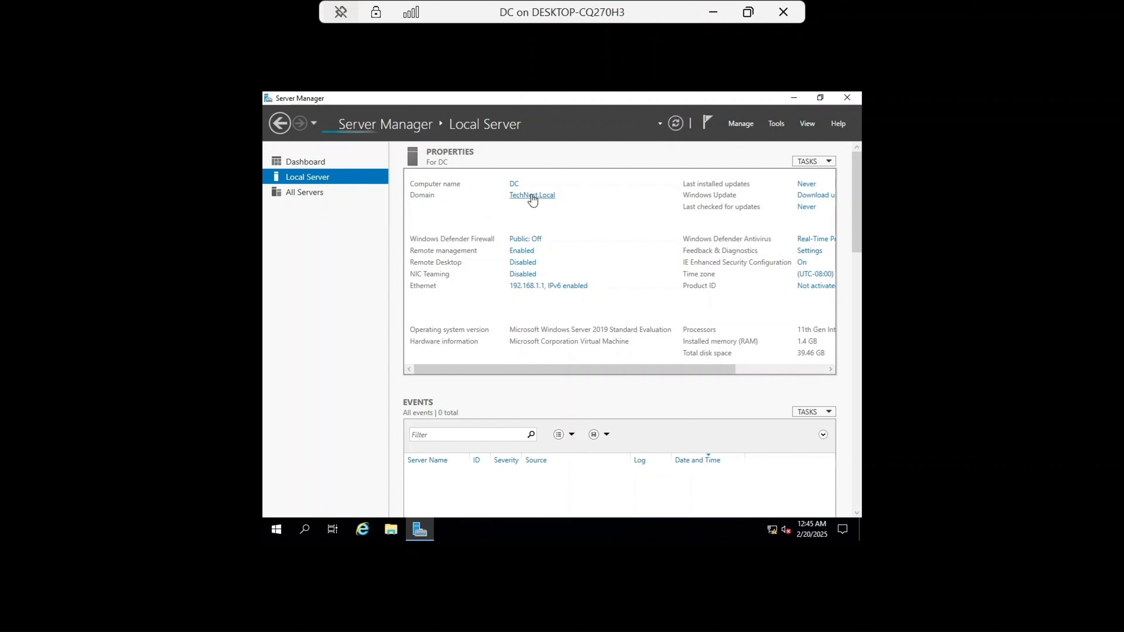
{"action": "left_click", "coordinate": [773, 124]}
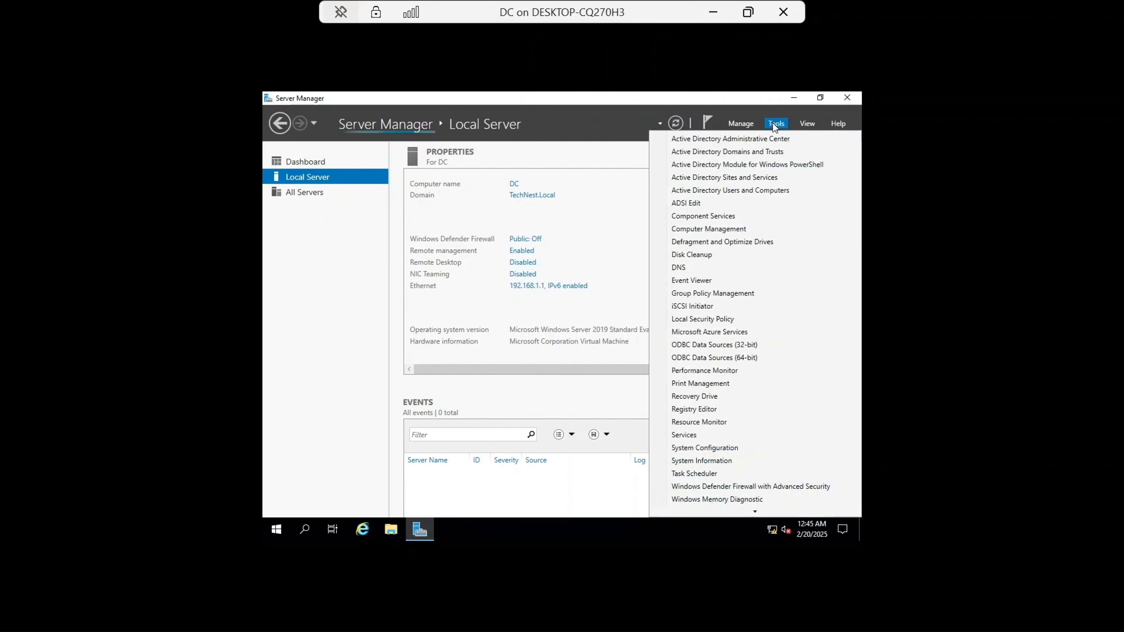
{"action": "left_click", "coordinate": [733, 192]}
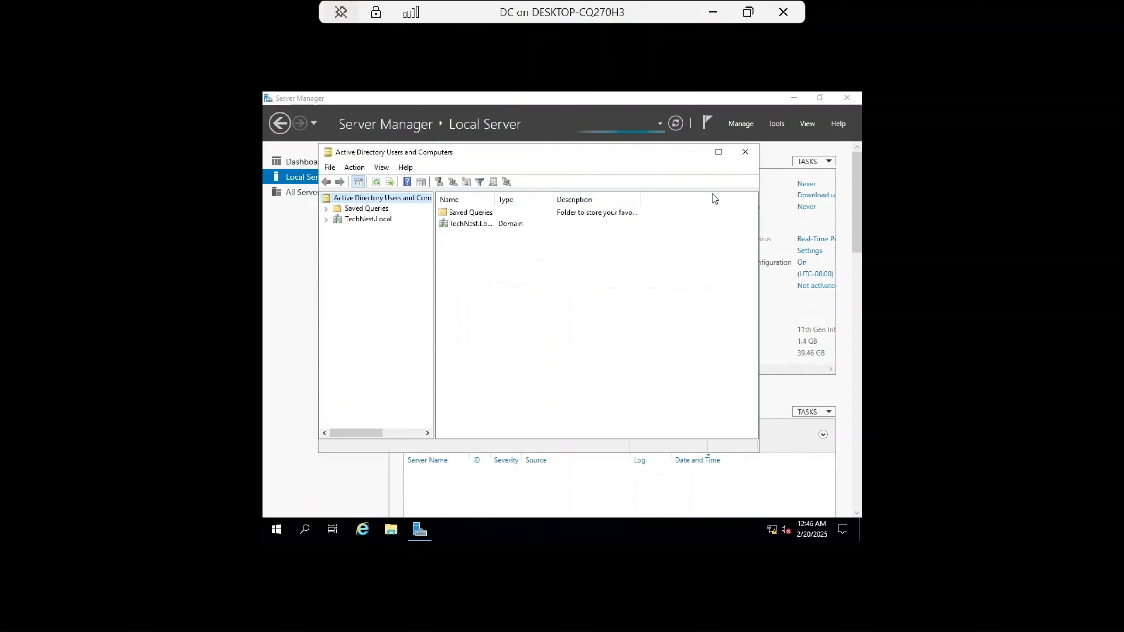
Step: Create an organizational unit named Australia directly under the TechNest.Local domain
{"action": "left_click", "coordinate": [326, 220]}
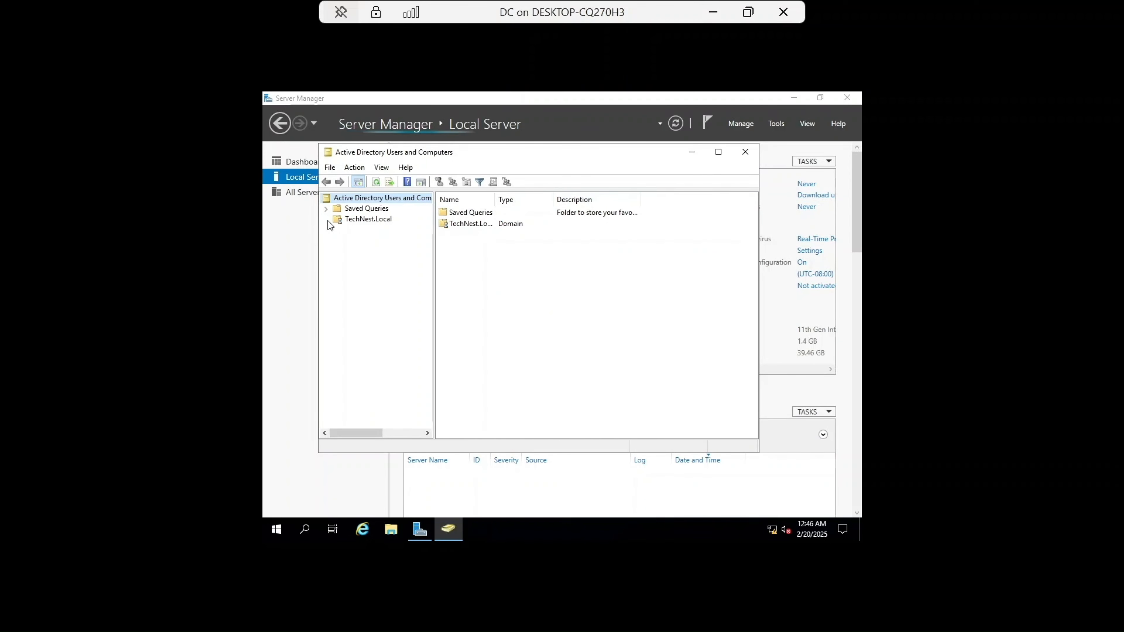
{"action": "right_click", "coordinate": [353, 225]}
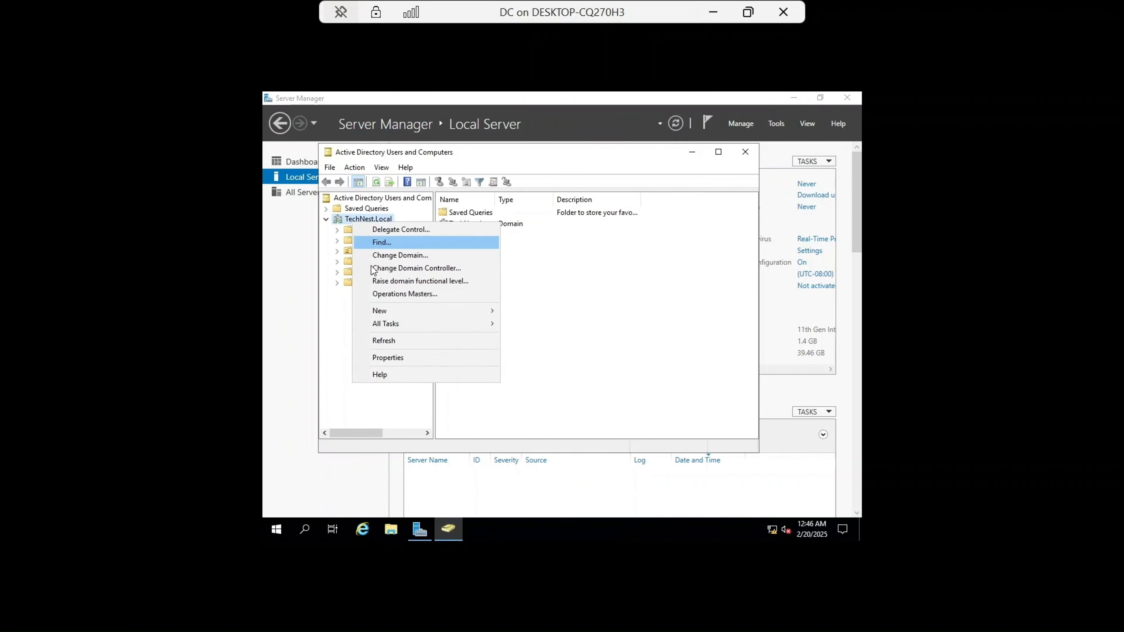
{"action": "mouse_move", "coordinate": [401, 309]}
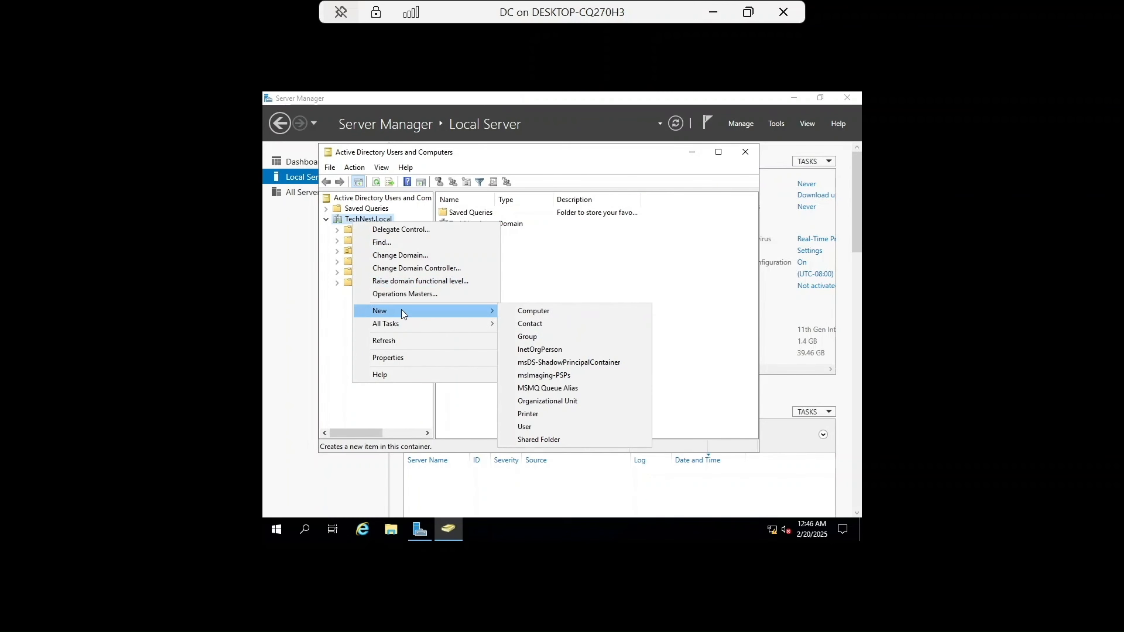
{"action": "left_click", "coordinate": [566, 401]}
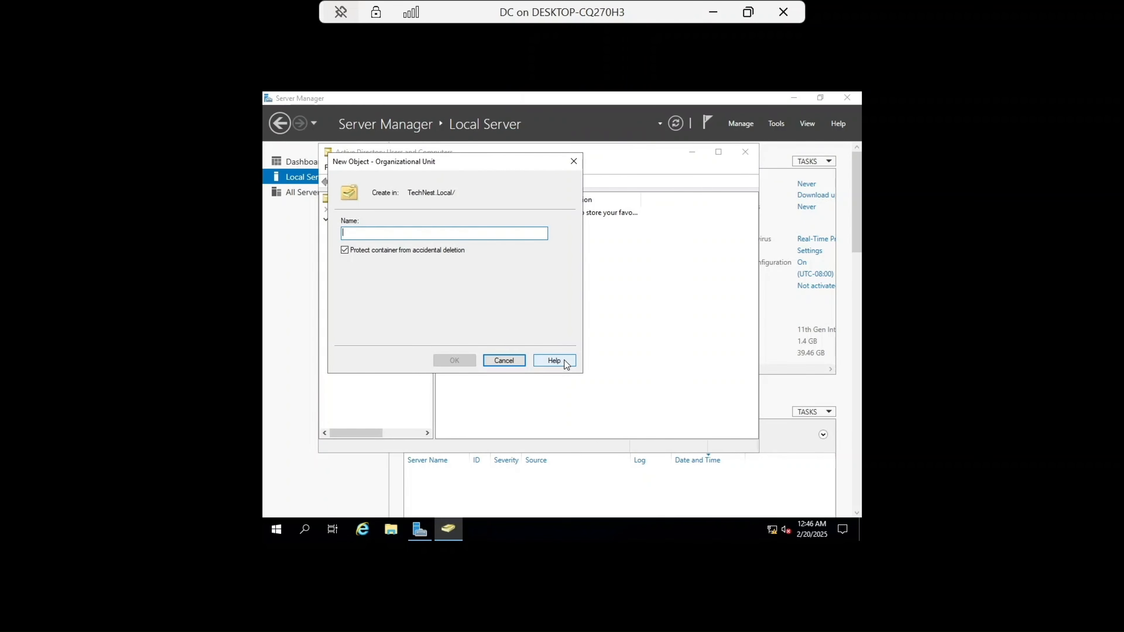
{"action": "key", "text": "Caps_Lock"}
{"action": "type", "text": "Australia"}
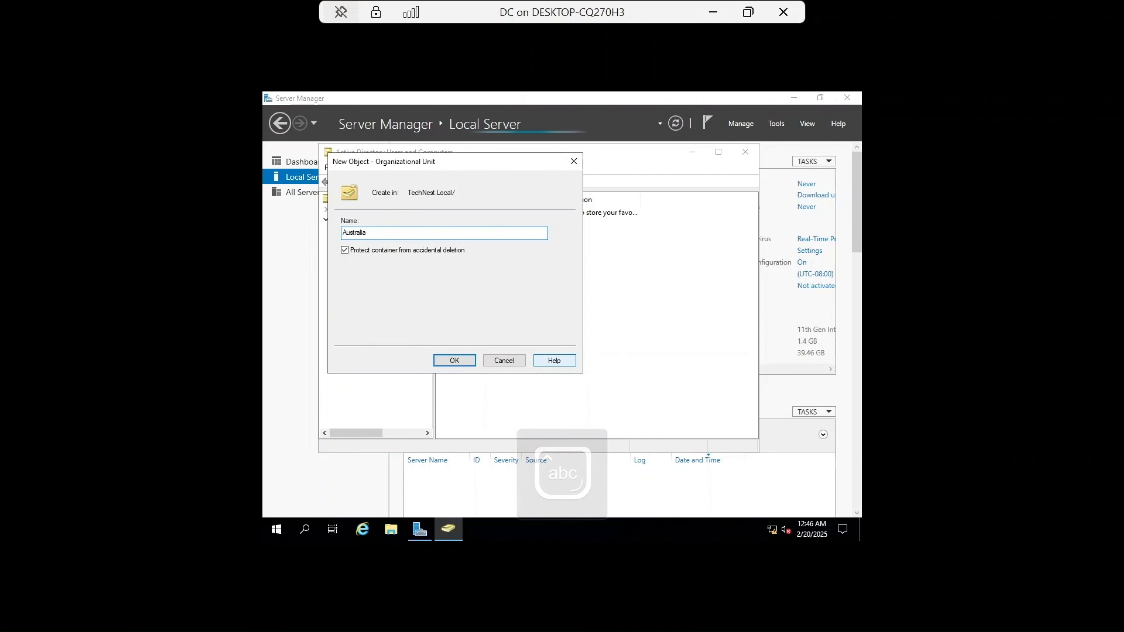
{"action": "key", "text": "Return"}
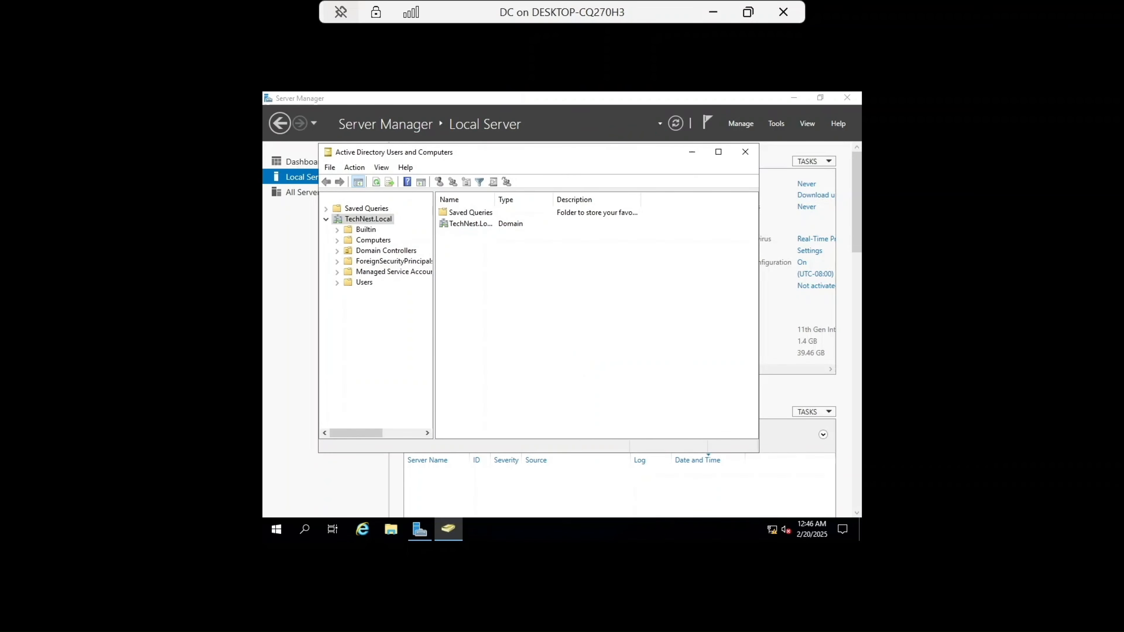
Step: Create a child organizational unit named Computer inside the Australia OU
{"action": "left_click", "coordinate": [369, 292]}
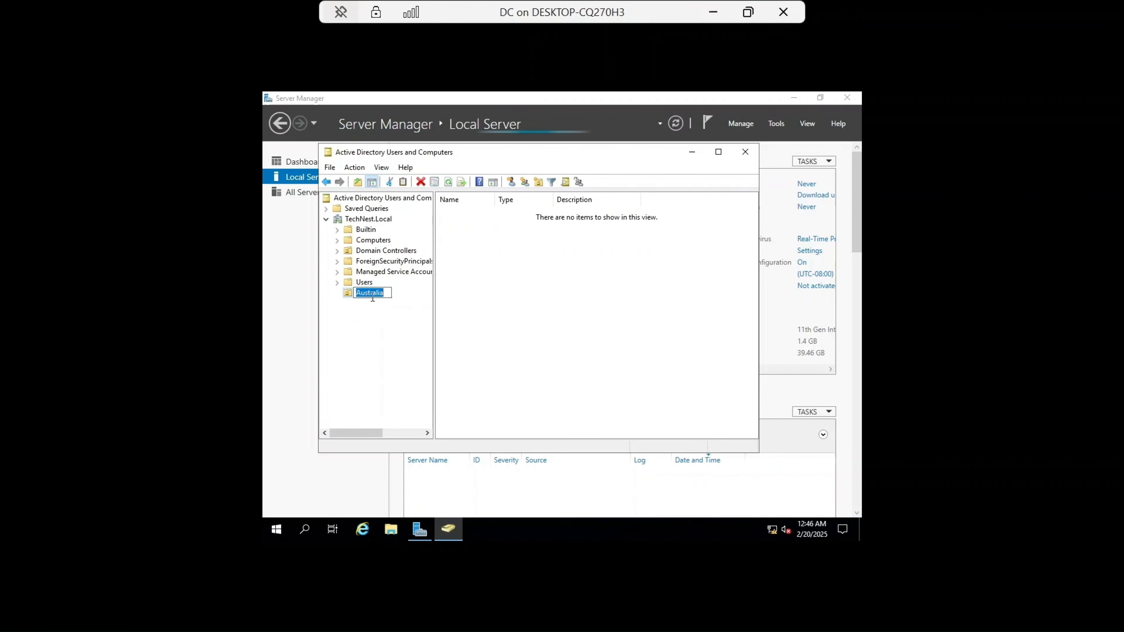
{"action": "right_click", "coordinate": [369, 293]}
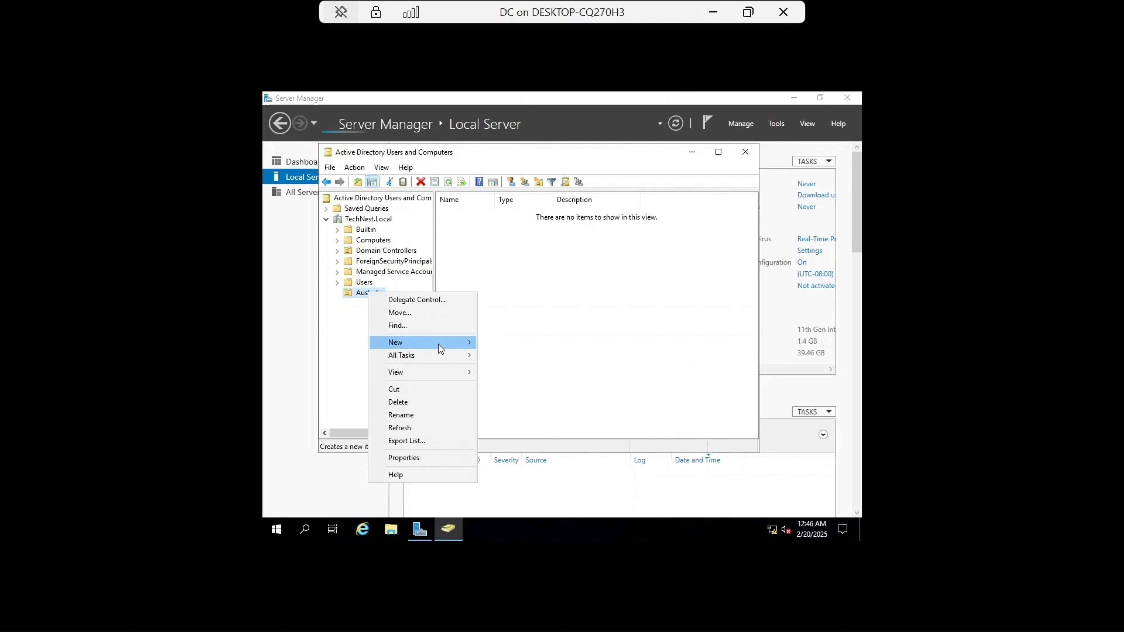
{"action": "mouse_move", "coordinate": [438, 345]}
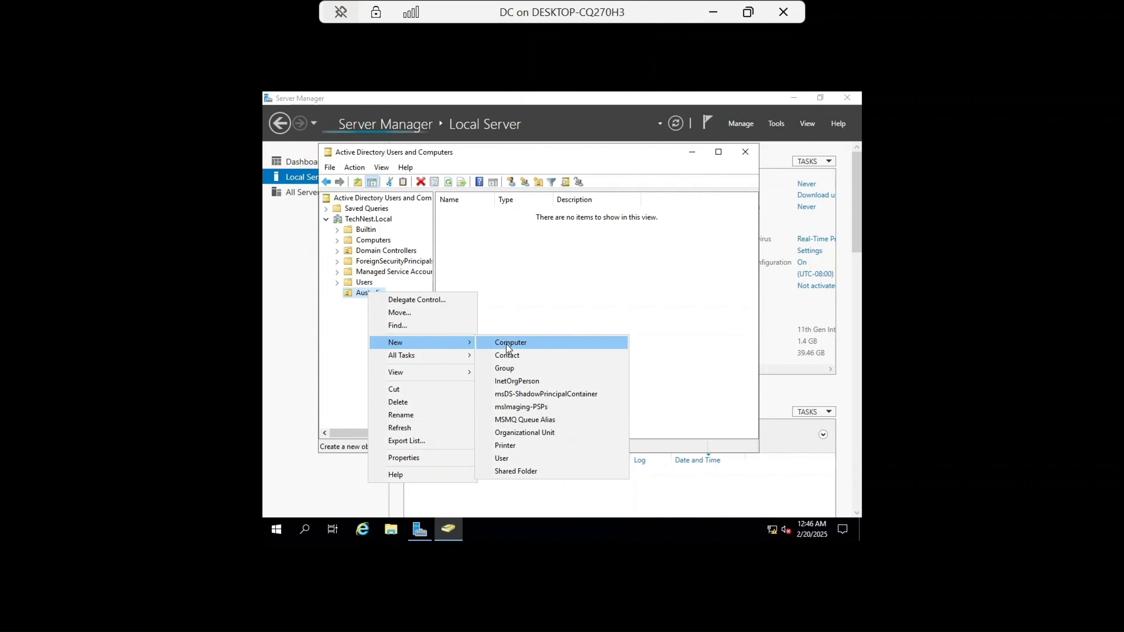
{"action": "left_click", "coordinate": [522, 432]}
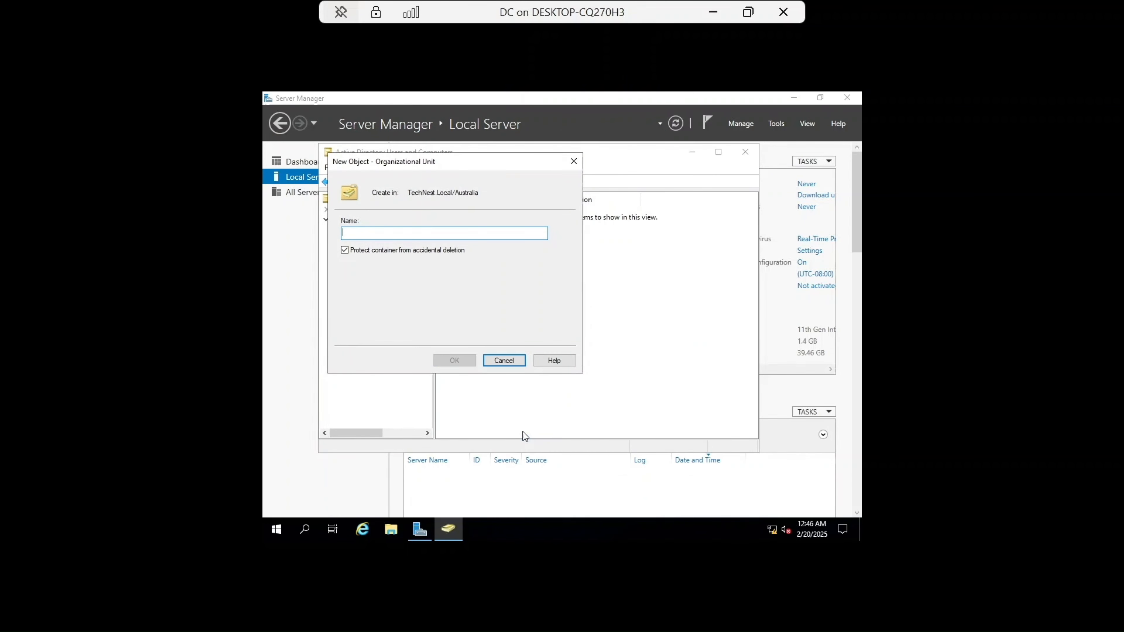
{"action": "type", "text": "Computer"}
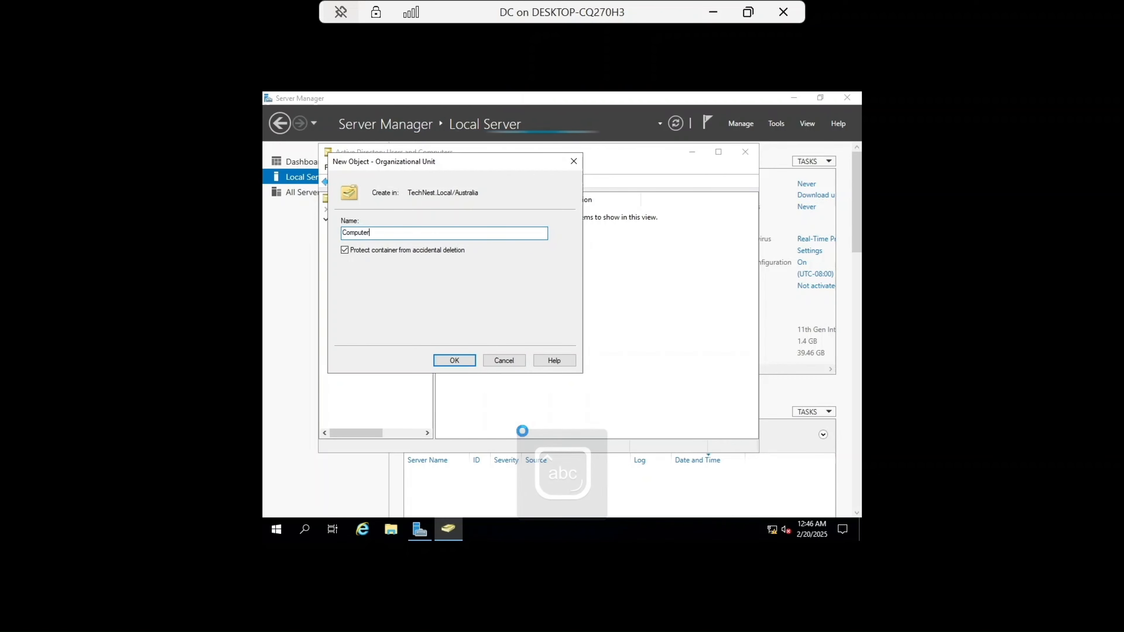
{"action": "key", "text": "Return"}
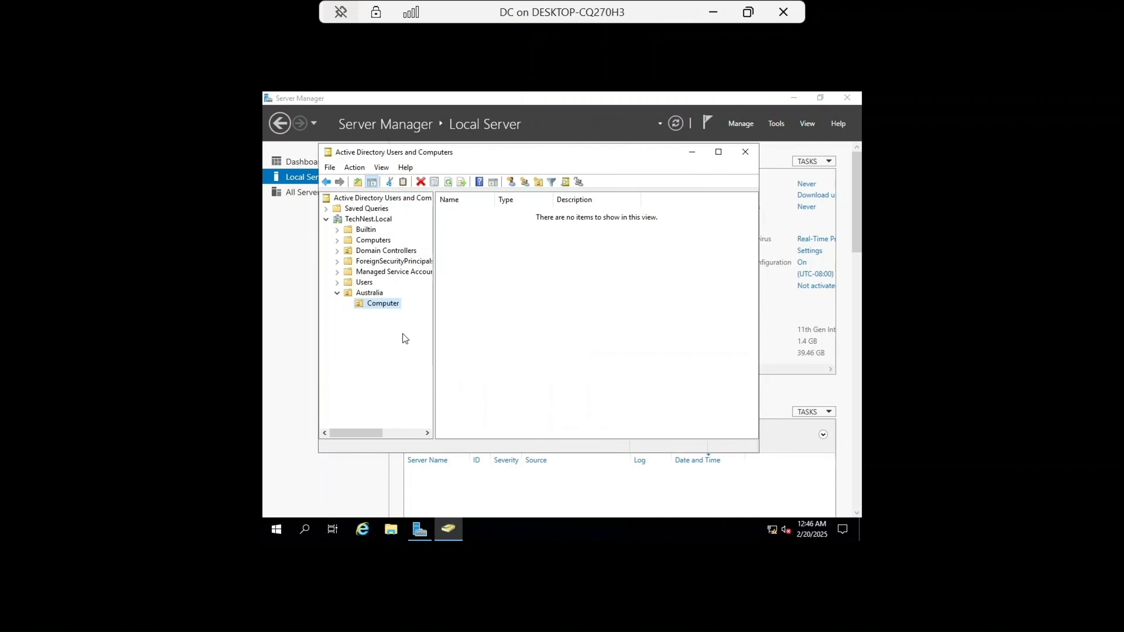
Step: Create a second child organizational unit named Users inside the Australia OU
{"action": "right_click", "coordinate": [378, 296]}
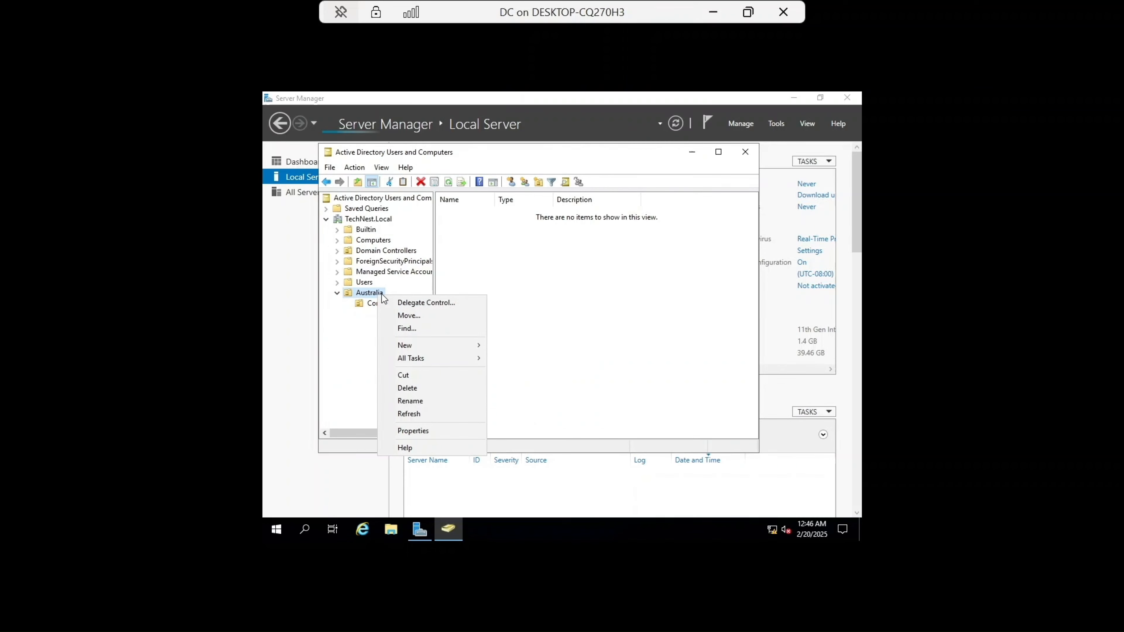
{"action": "mouse_move", "coordinate": [429, 346]}
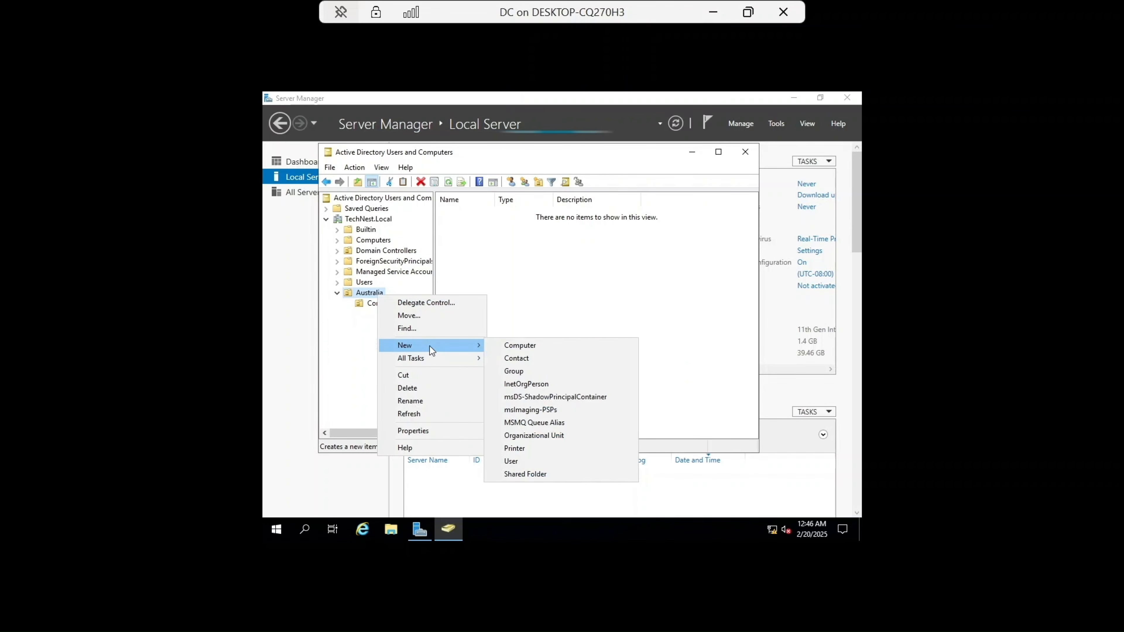
{"action": "left_click", "coordinate": [537, 435]}
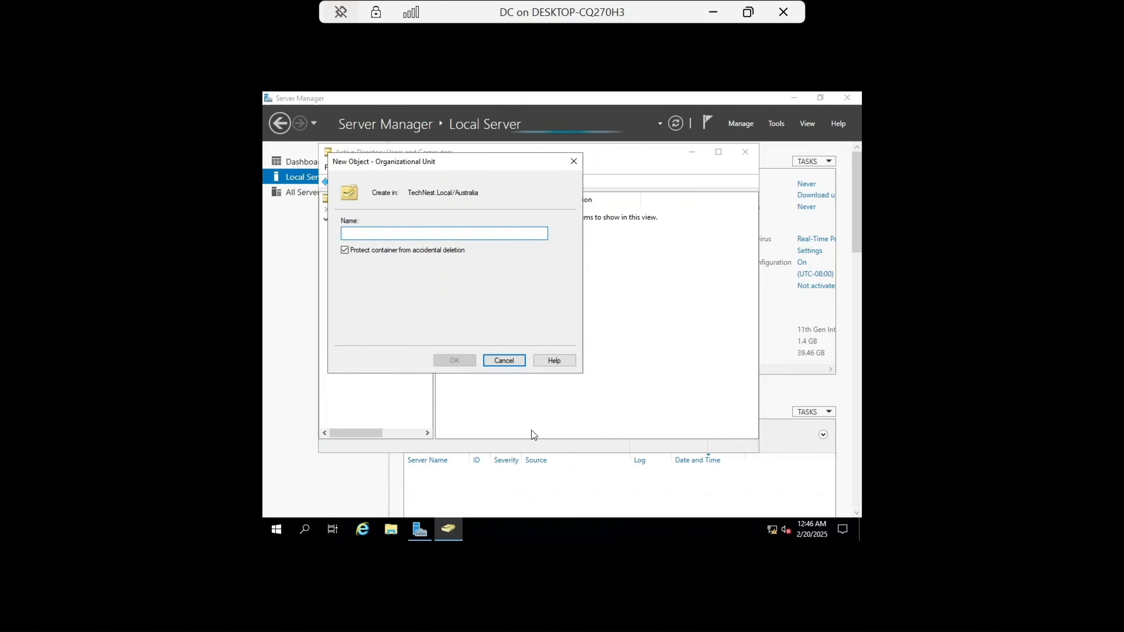
{"action": "key", "text": "Caps_Lock"}
{"action": "type", "text": "U"}
{"action": "key", "text": "Caps_Lock"}
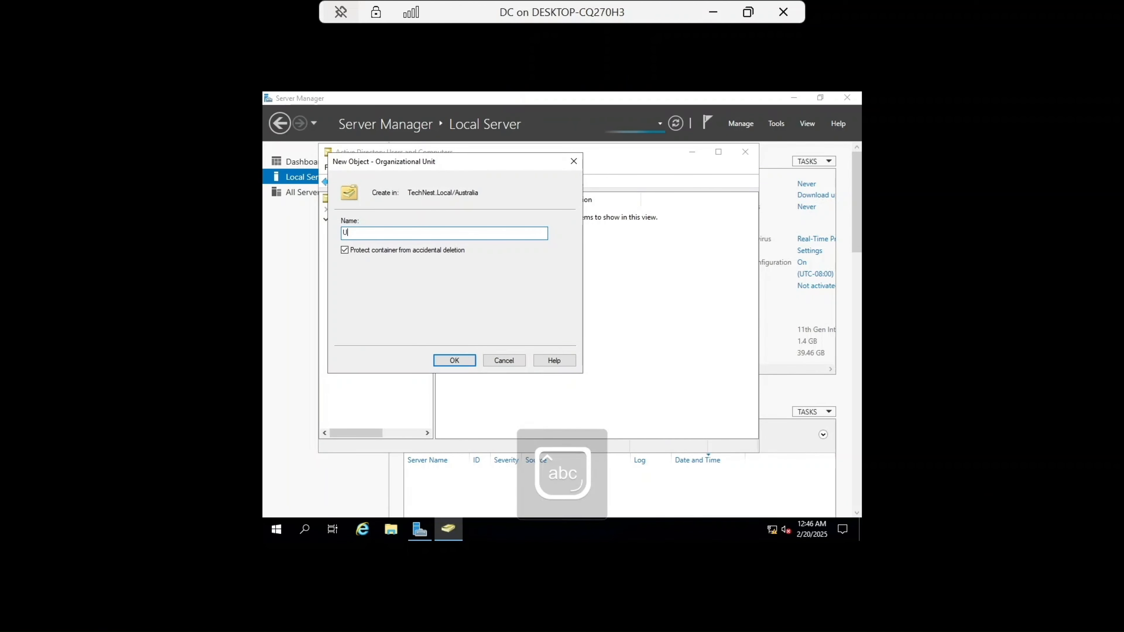
{"action": "type", "text": "sers"}
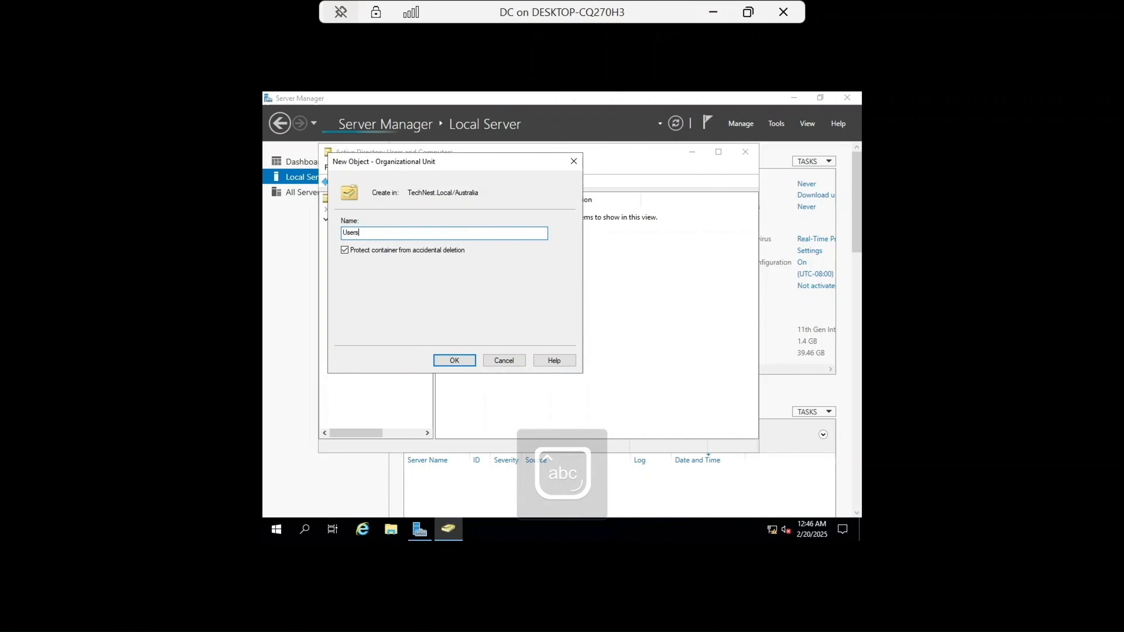
{"action": "left_click", "coordinate": [465, 359]}
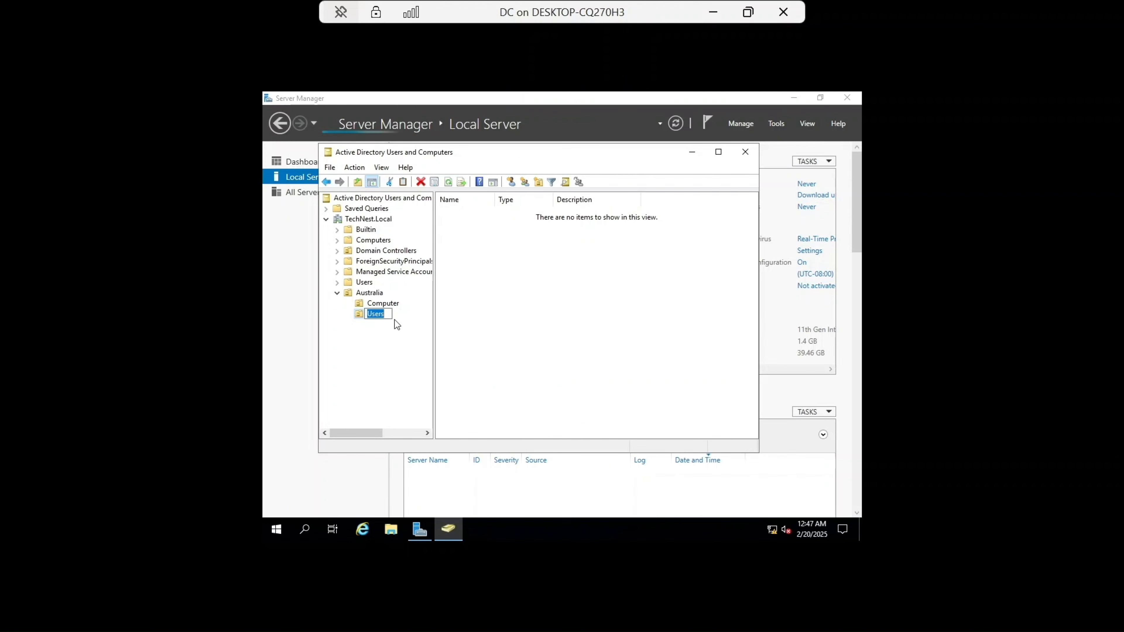
Step: Start a new user in the Australia Users OU, entering the user's first name and a matching logon name
{"action": "right_click", "coordinate": [545, 273]}
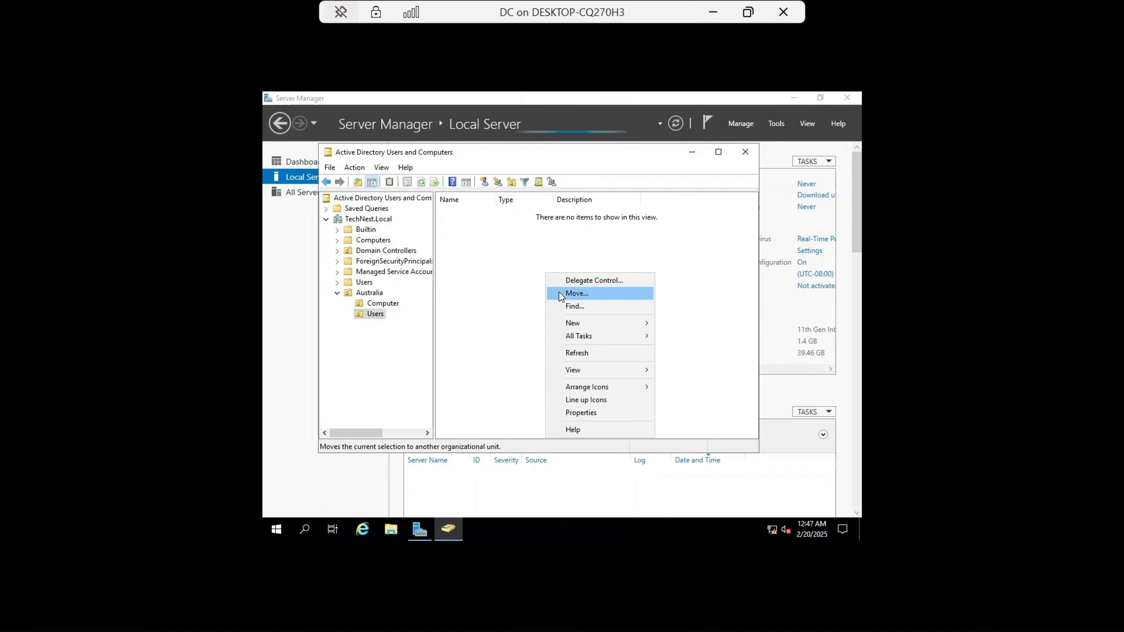
{"action": "mouse_move", "coordinate": [575, 323]}
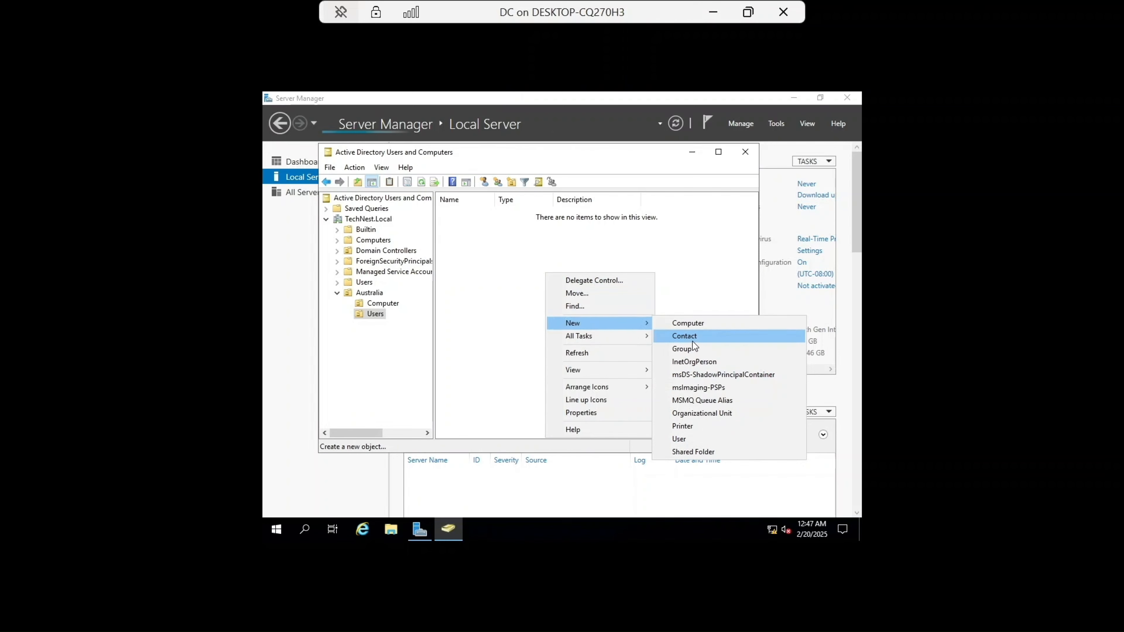
{"action": "left_click", "coordinate": [690, 436]}
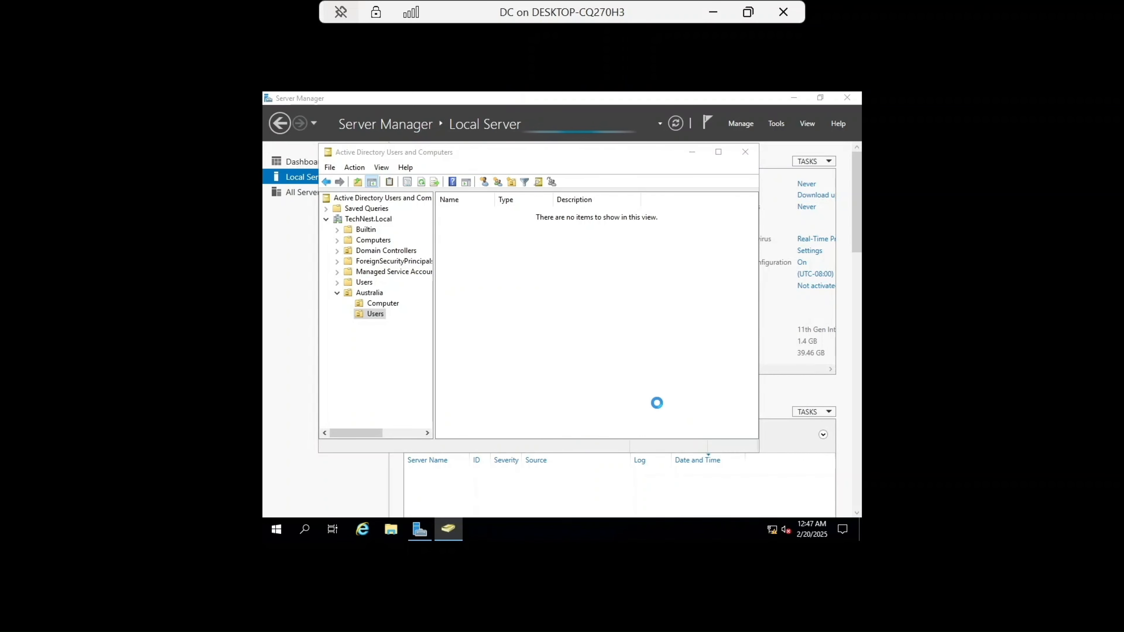
{"action": "left_click_drag", "start_coordinate": [481, 160], "coordinate": [561, 182]}
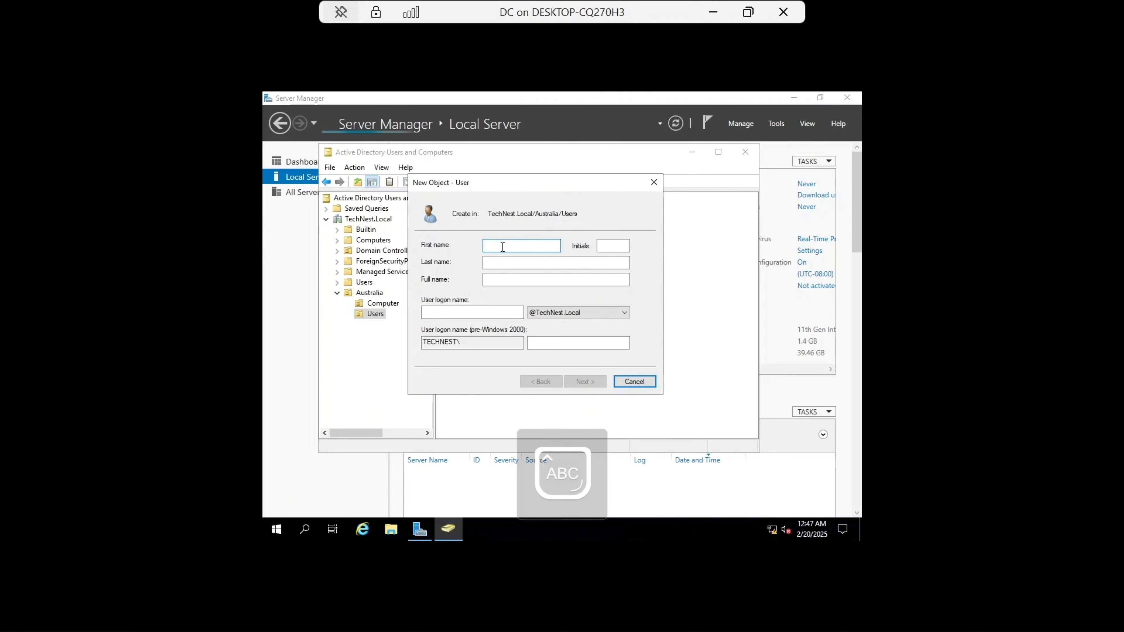
{"action": "type", "text": "Tom"}
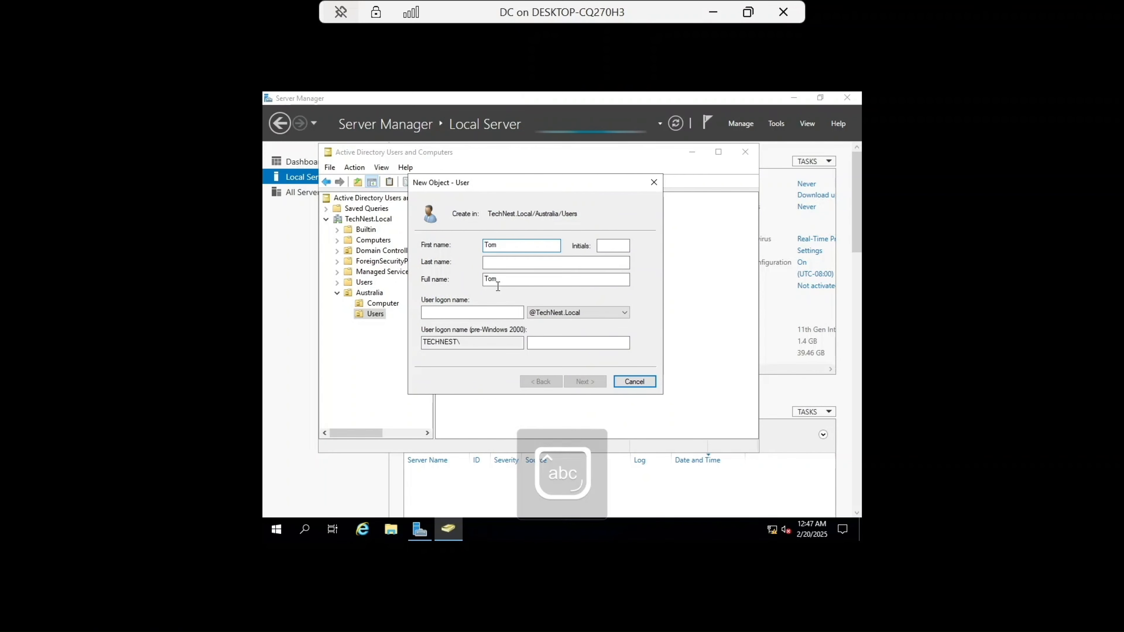
{"action": "left_click", "coordinate": [489, 315]}
{"action": "key", "text": "Caps_Lock"}
{"action": "type", "text": "T"}
{"action": "key", "text": "Caps_Lock"}
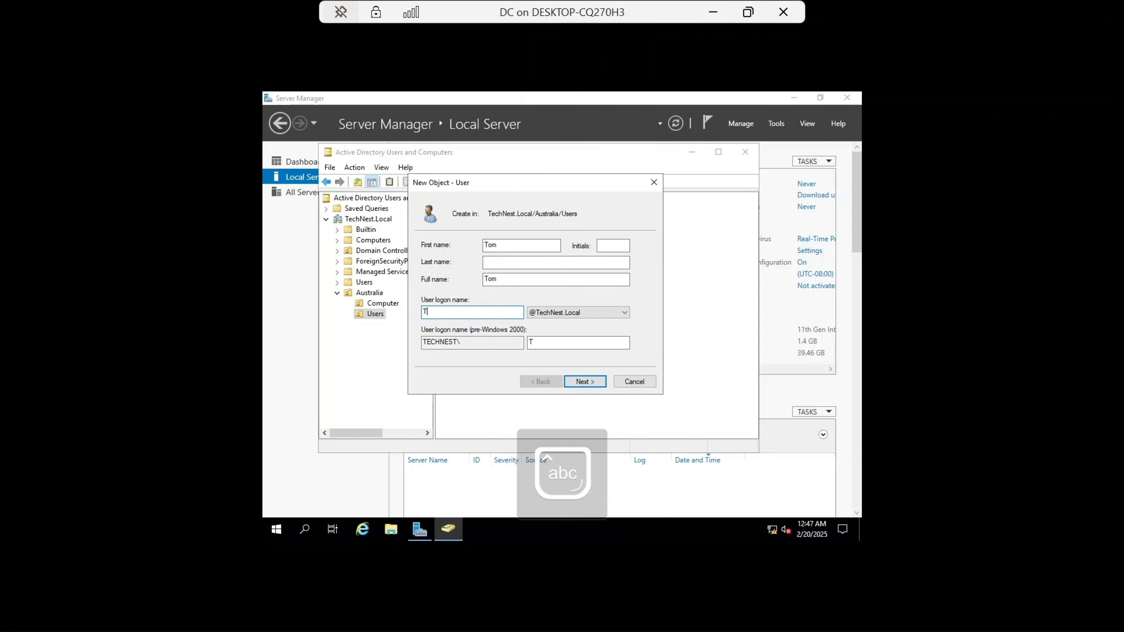
{"action": "left_click", "coordinate": [585, 381]}
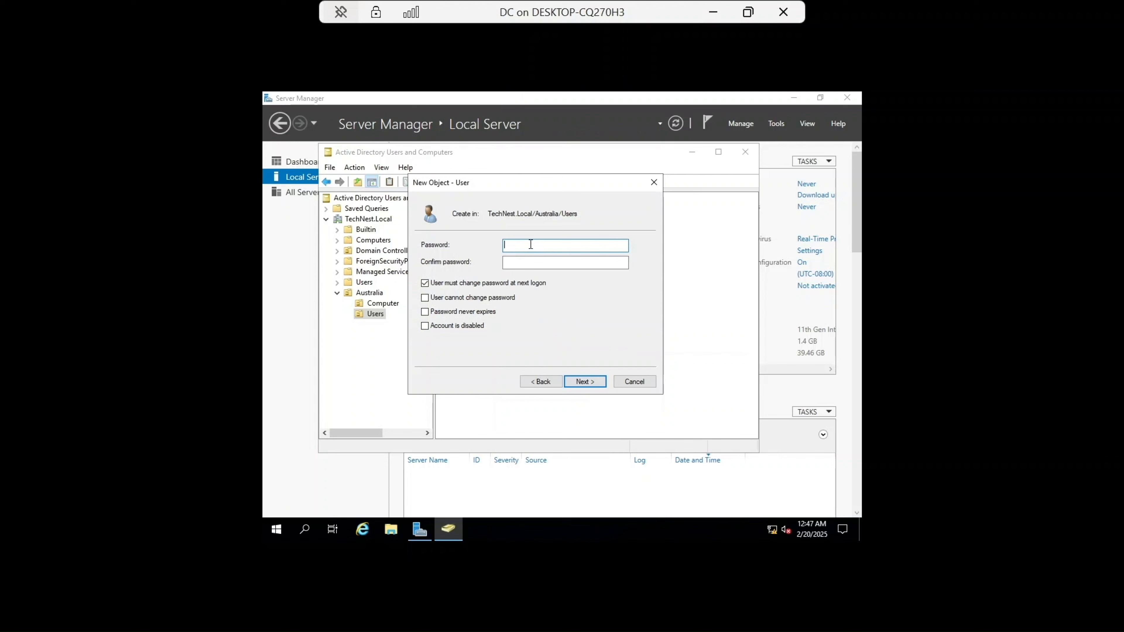
Step: Enter and confirm the new user's password, then finish creating the user account
{"action": "key", "text": "Caps_Lock"}
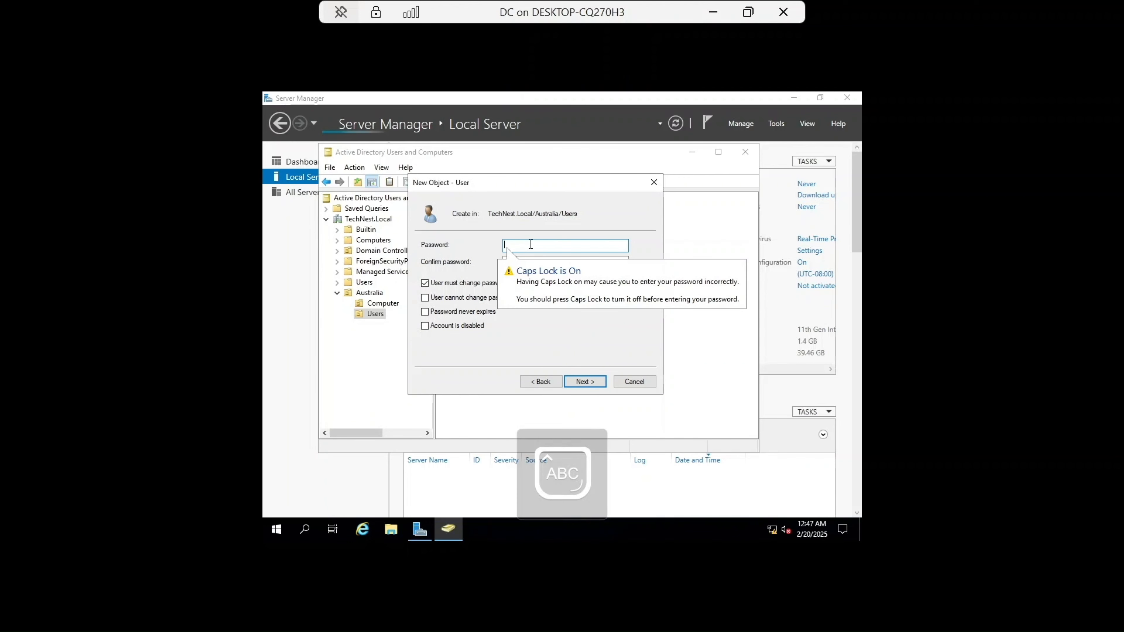
{"action": "type", "text": "•"}
{"action": "key", "text": "Caps_Lock"}
{"action": "type", "text": "•••••"}
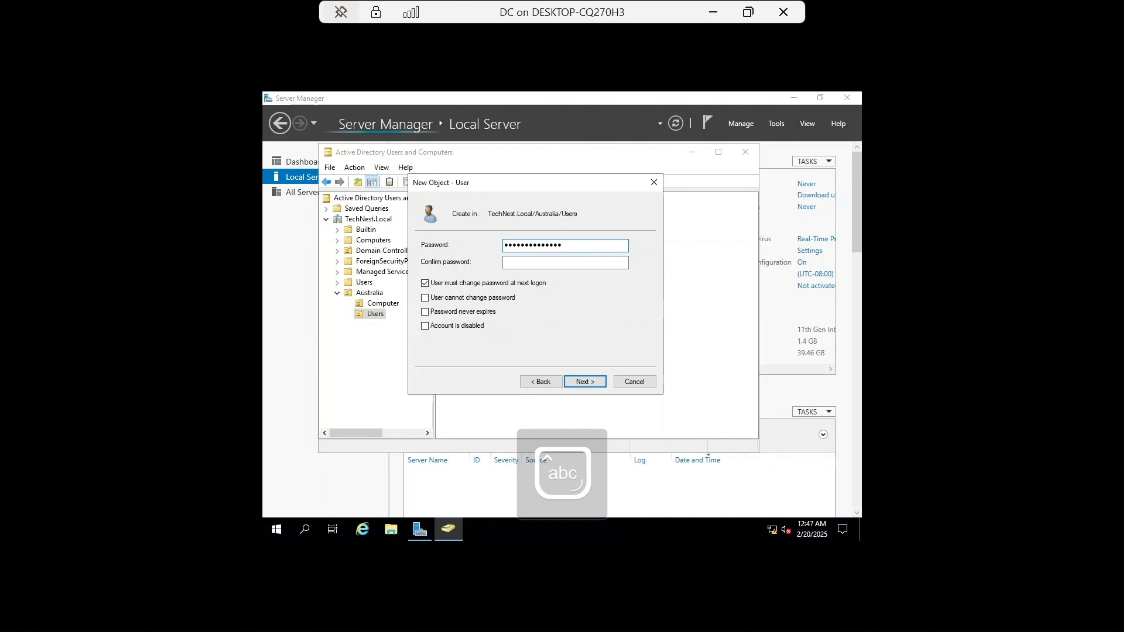
{"action": "key", "text": "Caps_Lock"}
{"action": "left_click", "coordinate": [529, 262]}
{"action": "type", "text": "•"}
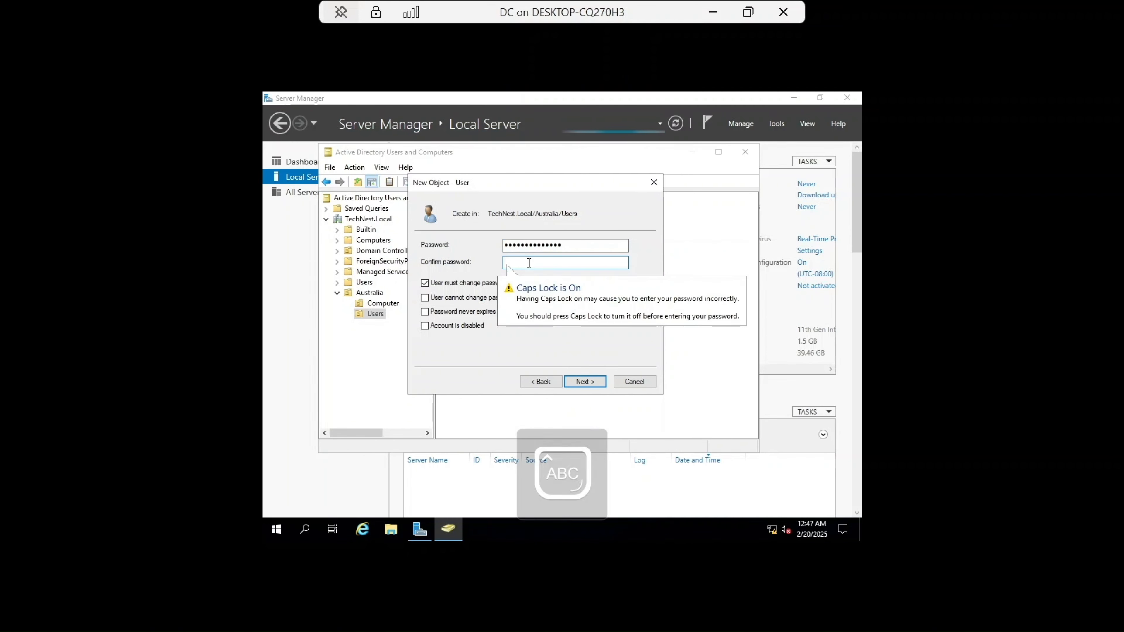
{"action": "key", "text": "Caps_Lock"}
{"action": "type", "text": "•••••"}
{"action": "key", "text": "Caps_Lock"}
{"action": "type", "text": "•"}
{"action": "key", "text": "Caps_Lock"}
{"action": "type", "text": "•"}
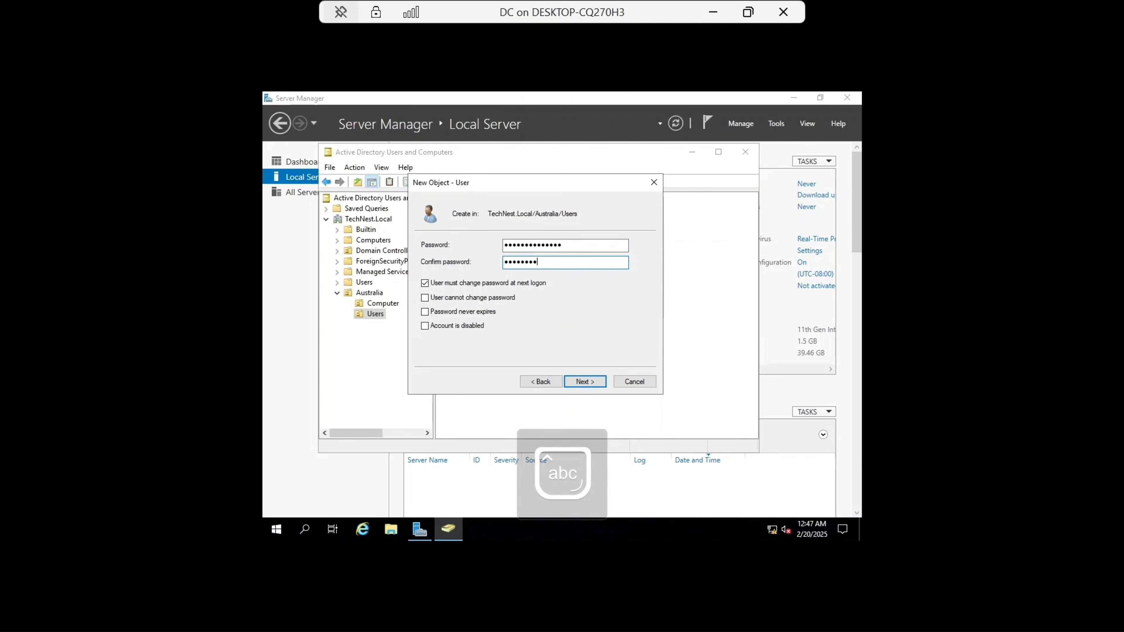
{"action": "type", "text": "•"}
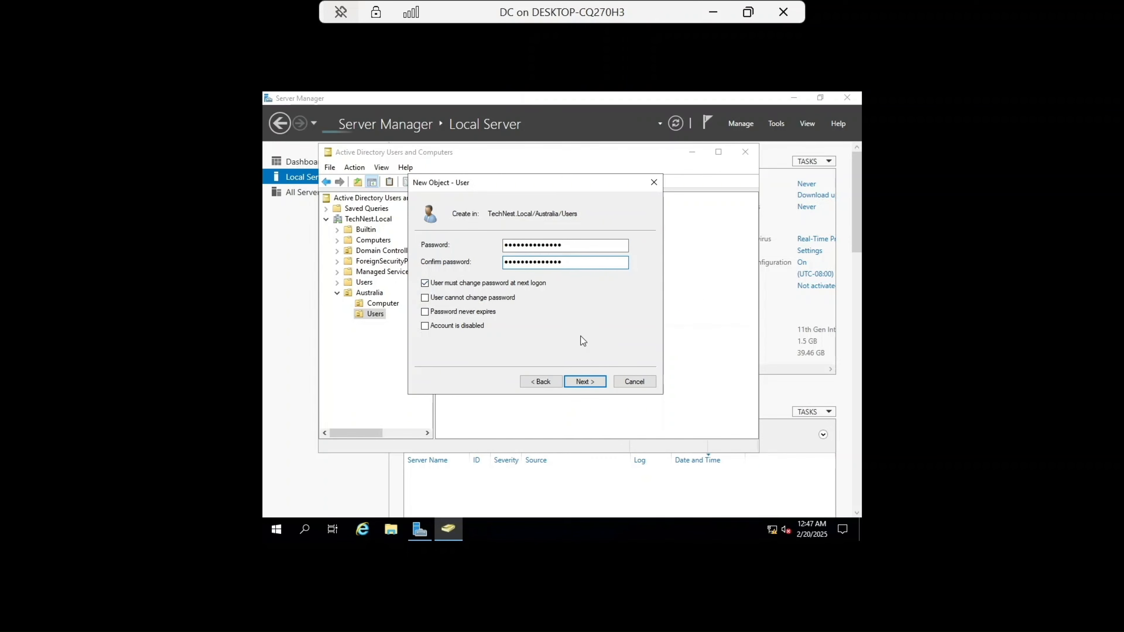
{"action": "left_click", "coordinate": [590, 383]}
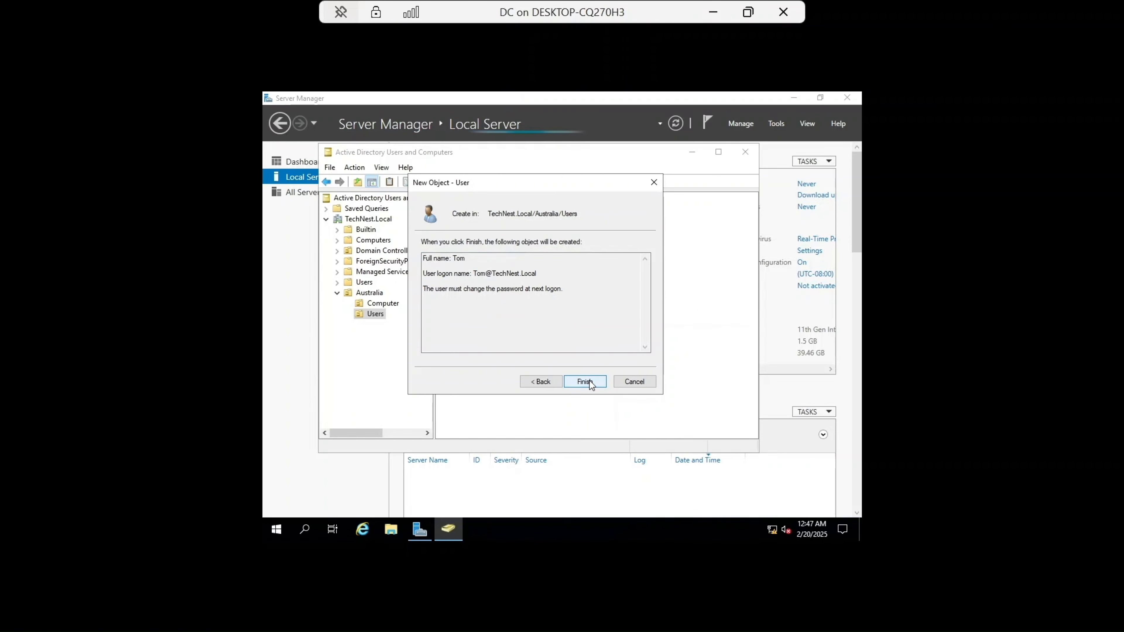
{"action": "left_click", "coordinate": [588, 381]}
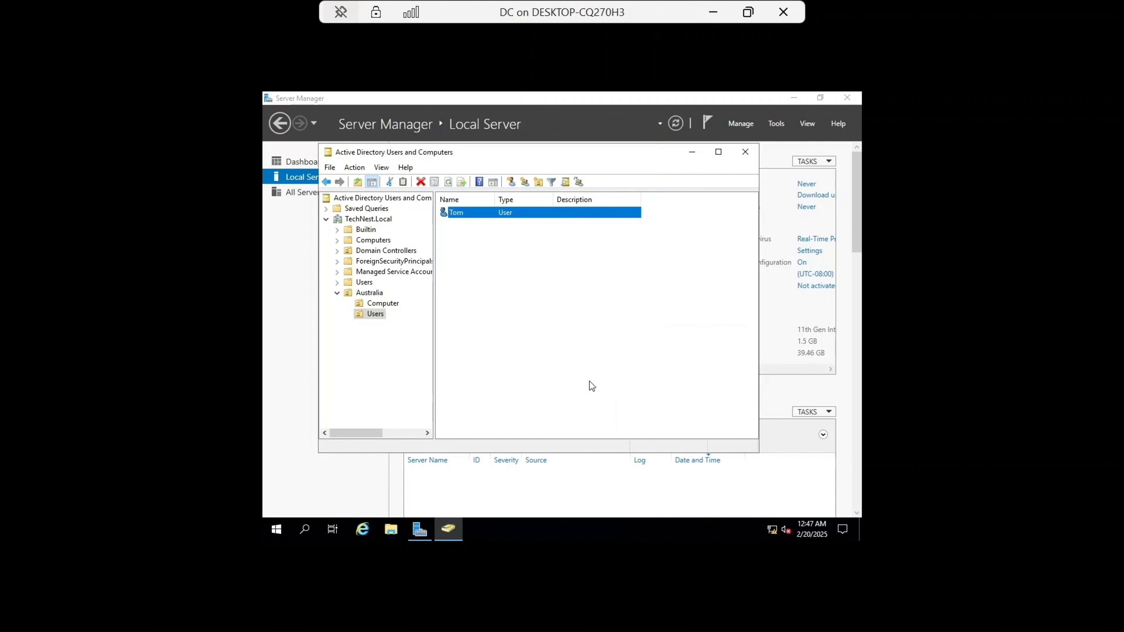
Step: Start a second new user in the same Users OU, entering the user's first name and a matching logon name
{"action": "right_click", "coordinate": [464, 246]}
{"action": "mouse_move", "coordinate": [522, 293]}
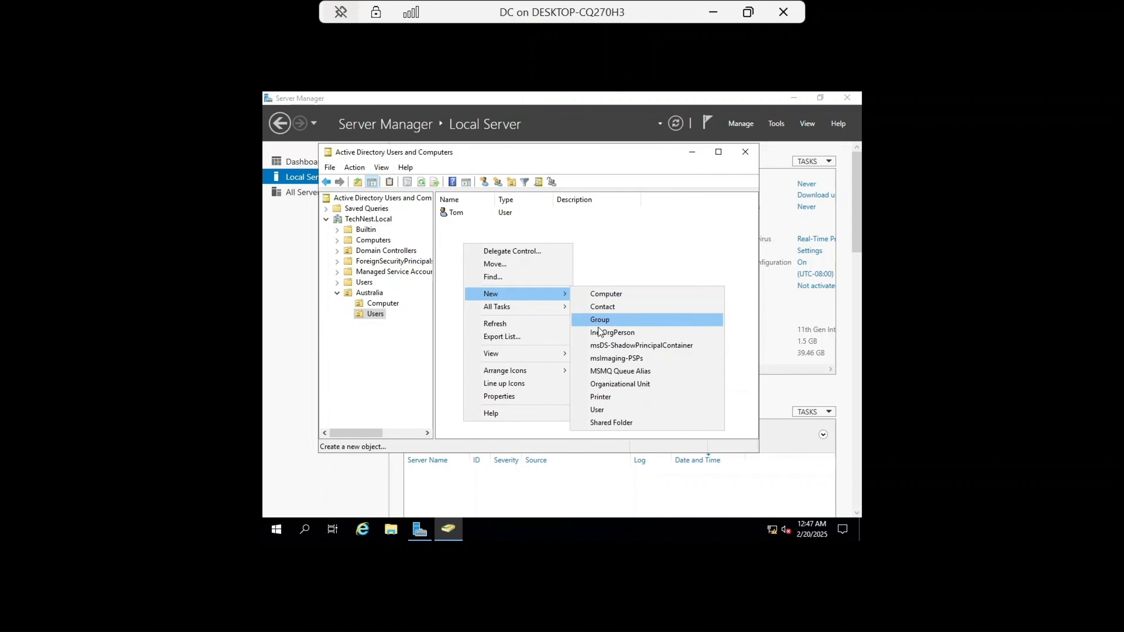
{"action": "left_click", "coordinate": [610, 407]}
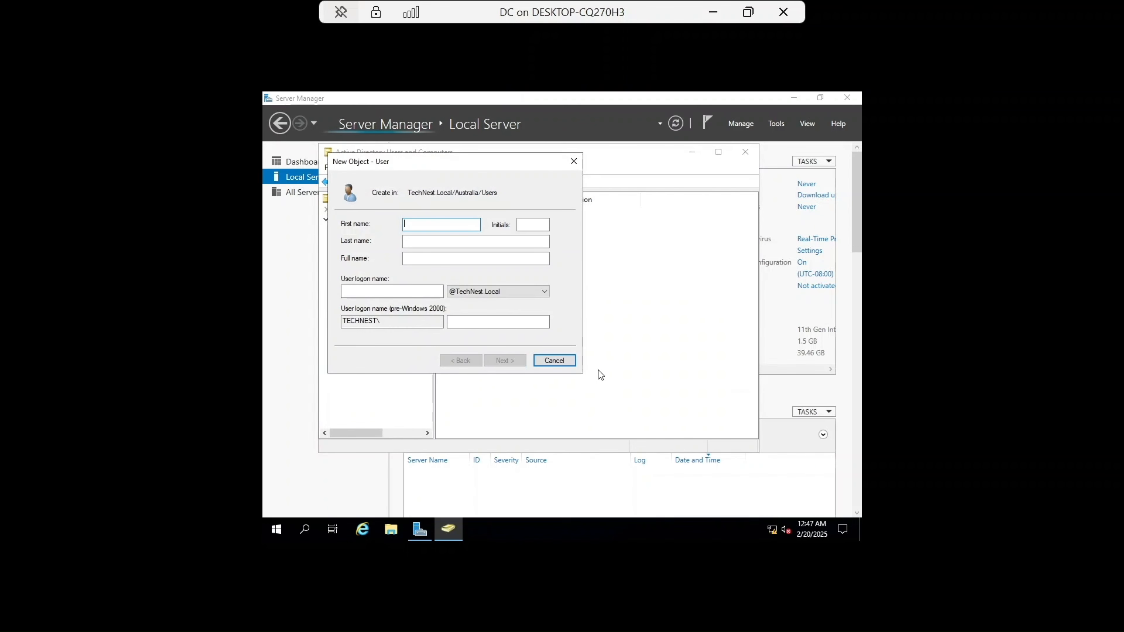
{"action": "type", "text": "J"}
{"action": "key", "text": "Caps_Lock"}
{"action": "type", "text": "e"}
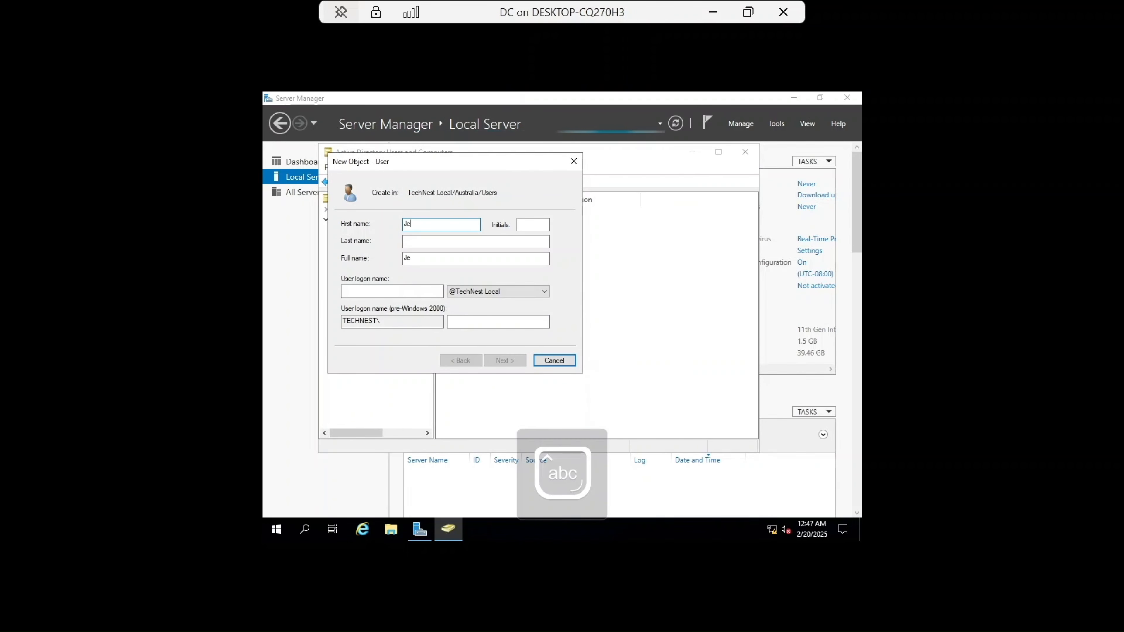
{"action": "type", "text": "rry"}
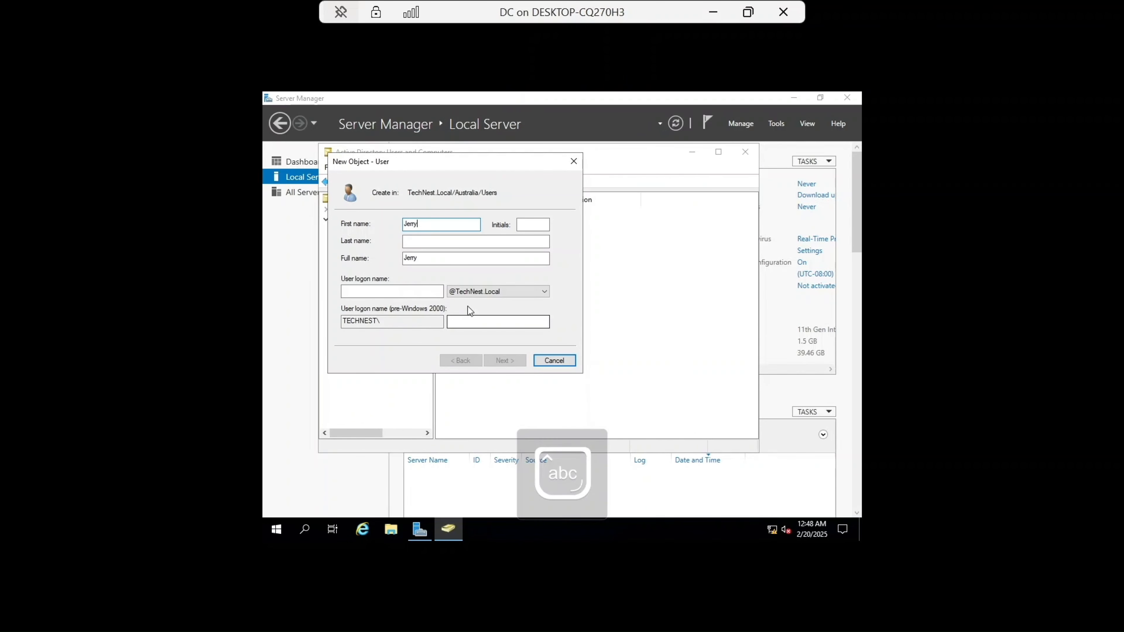
{"action": "left_click", "coordinate": [431, 292]}
{"action": "key", "text": "Caps_Lock"}
{"action": "type", "text": "J"}
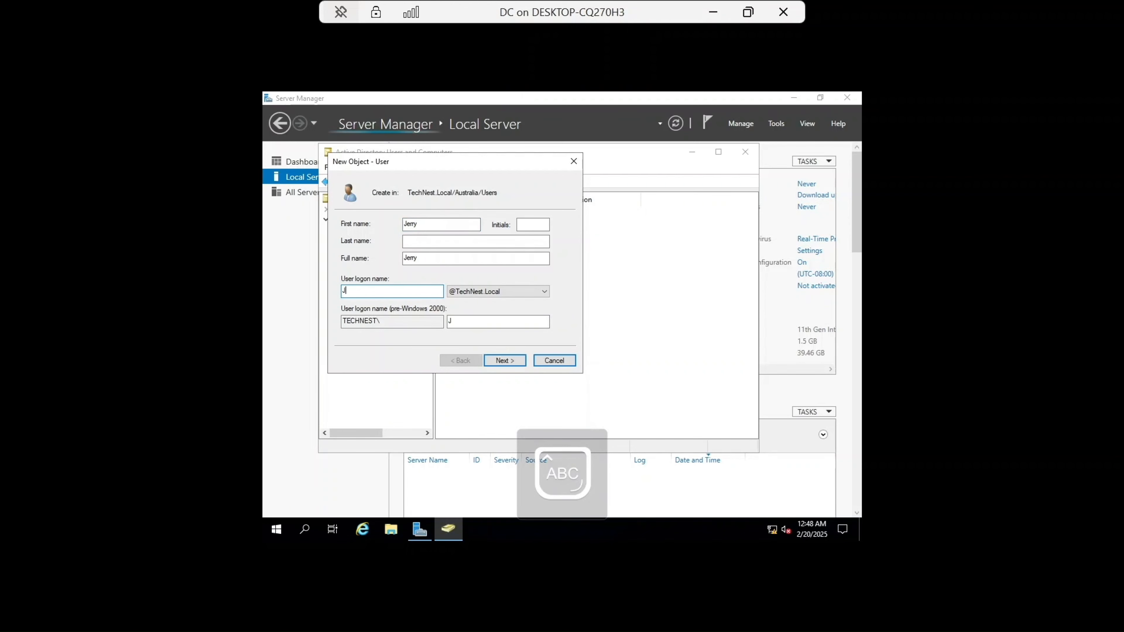
{"action": "key", "text": "Caps_Lock"}
{"action": "type", "text": "erry"}
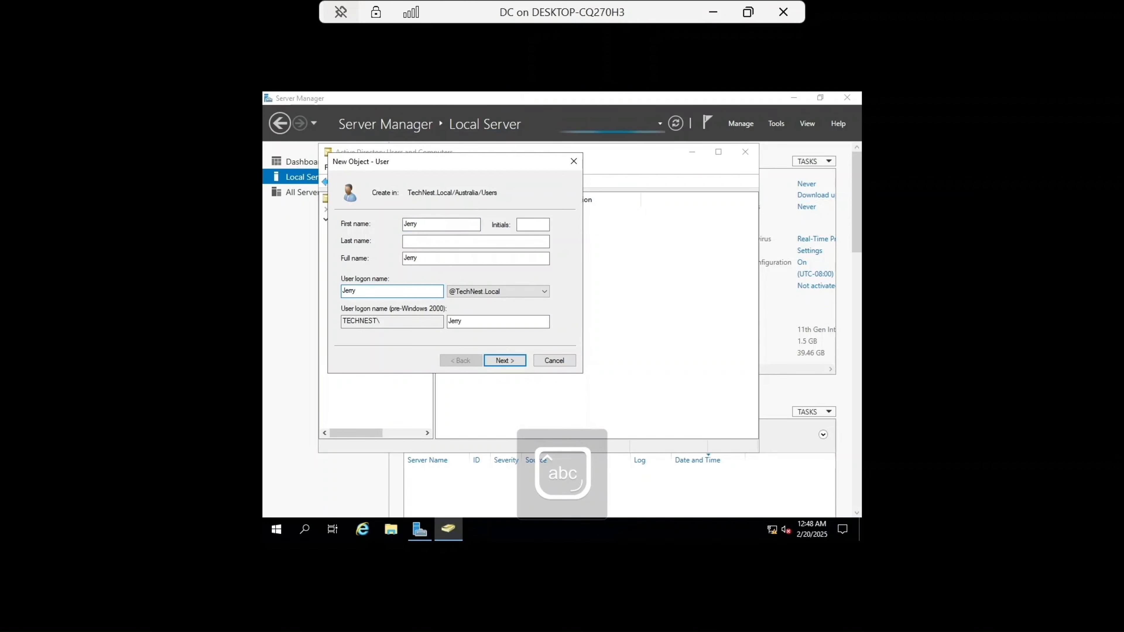
{"action": "left_click", "coordinate": [497, 361]}
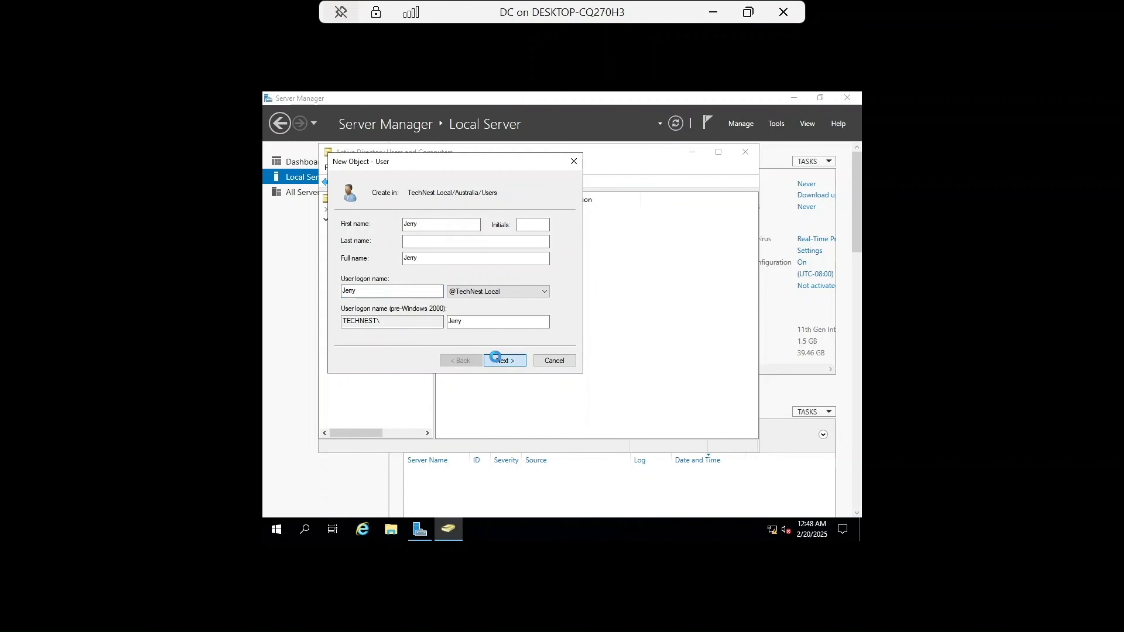
Step: Enter and confirm the second user's password, then finish creating that account
{"action": "type", "text": "••••••"}
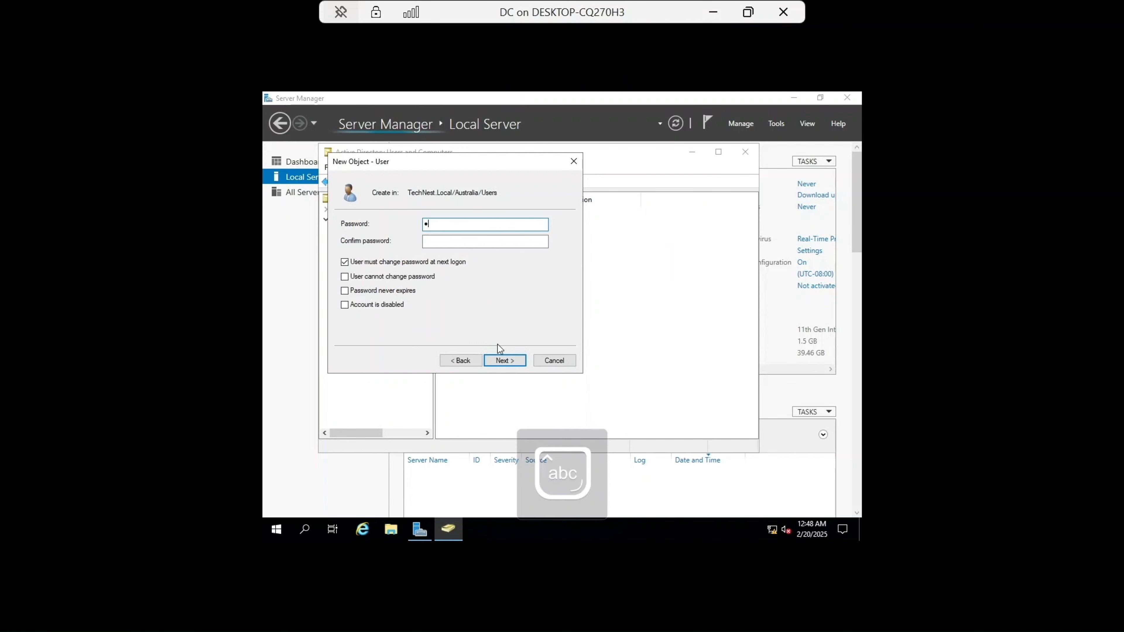
{"action": "type", "text": "••"}
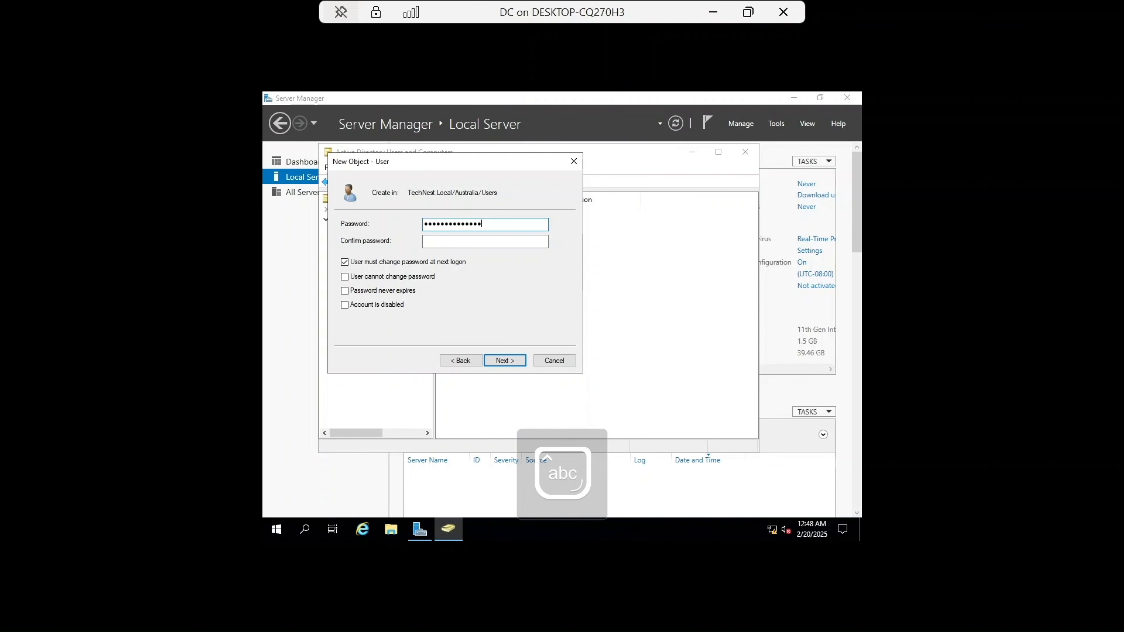
{"action": "left_click", "coordinate": [479, 243]}
{"action": "key", "text": "Caps_Lock"}
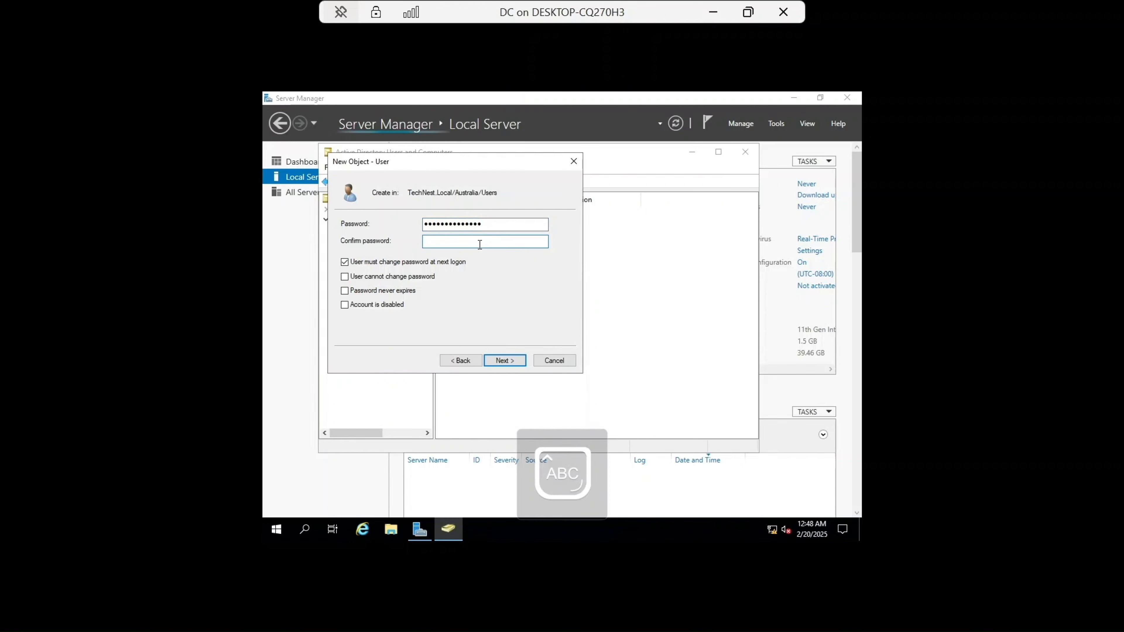
{"action": "type", "text": "••••••••"}
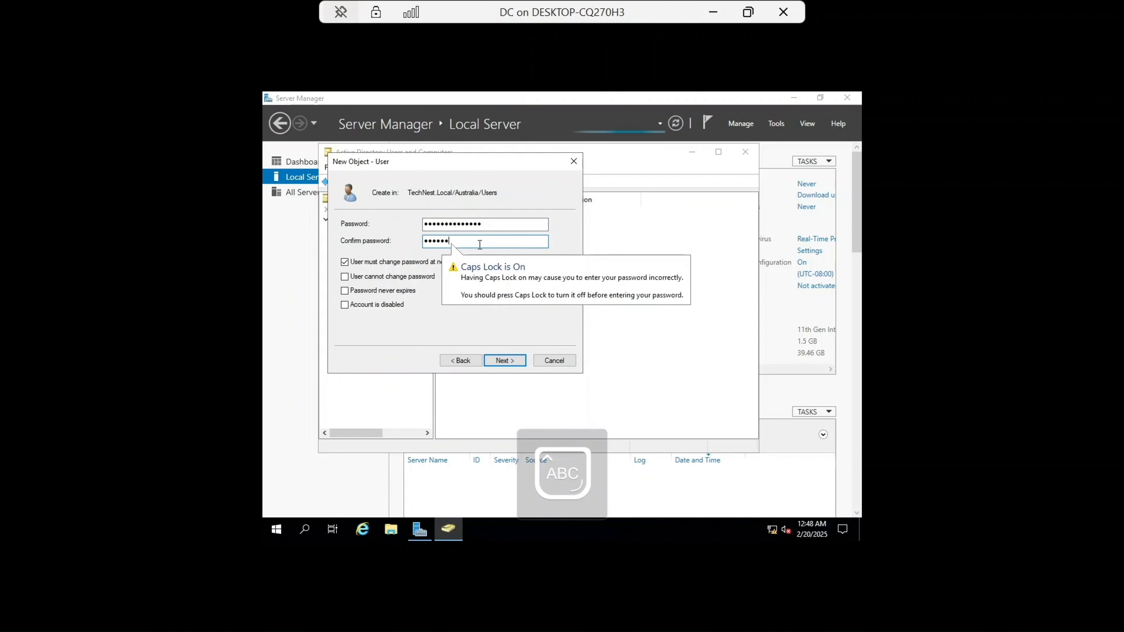
{"action": "key", "text": "Caps_Lock"}
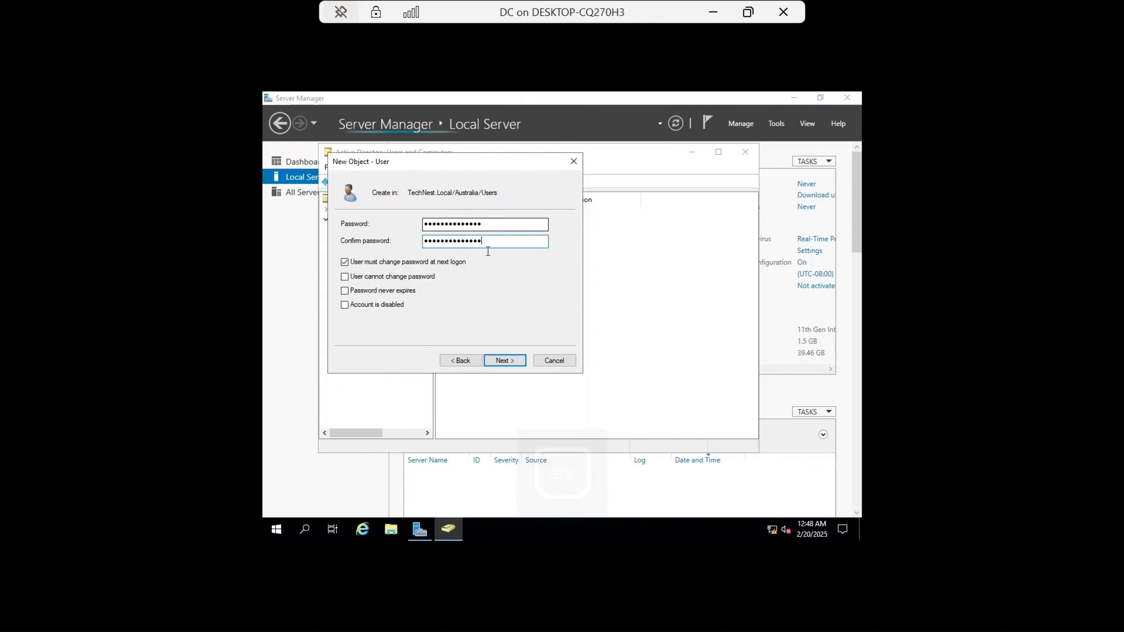
{"action": "left_click", "coordinate": [504, 361]}
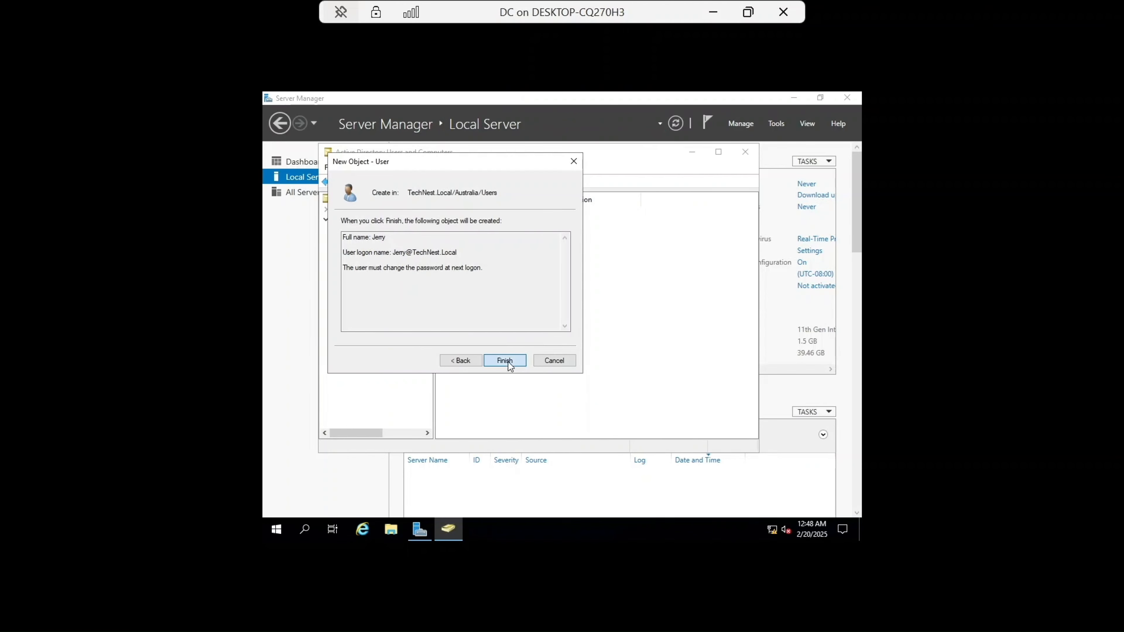
{"action": "left_click", "coordinate": [508, 362]}
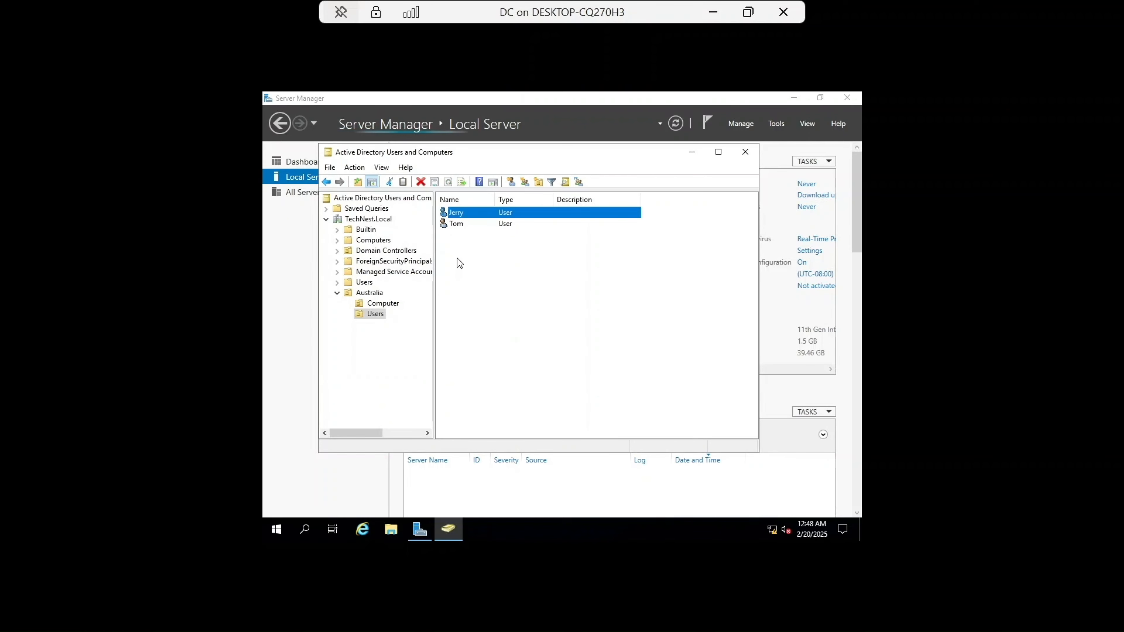
Step: Create a global security group named IT Group in the Australia Users OU
{"action": "right_click", "coordinate": [459, 249]}
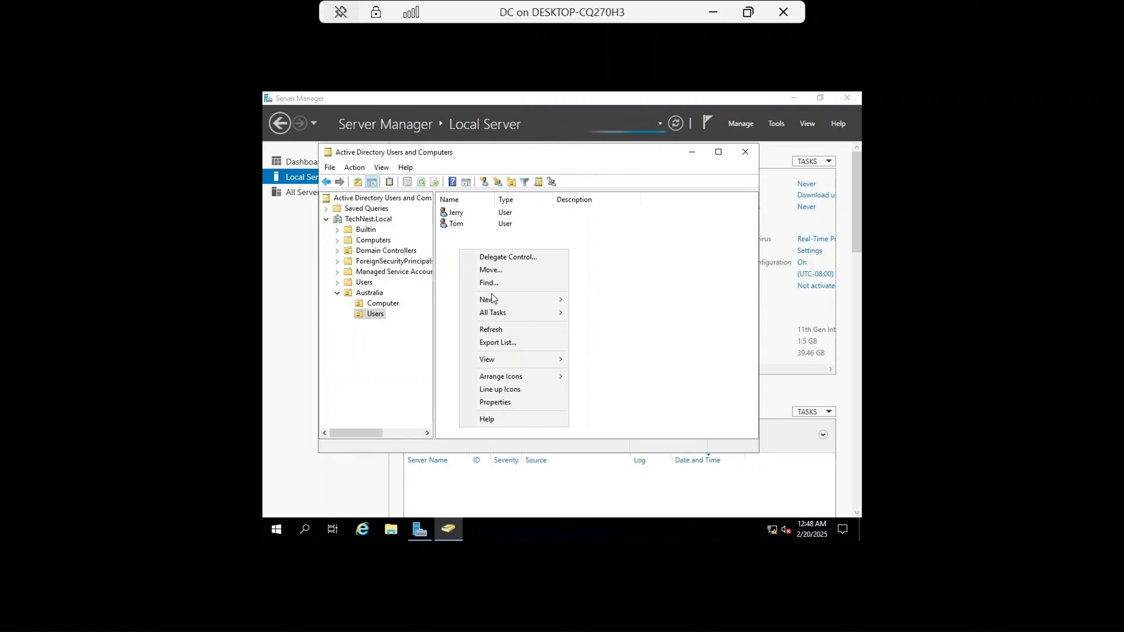
{"action": "mouse_move", "coordinate": [493, 297]}
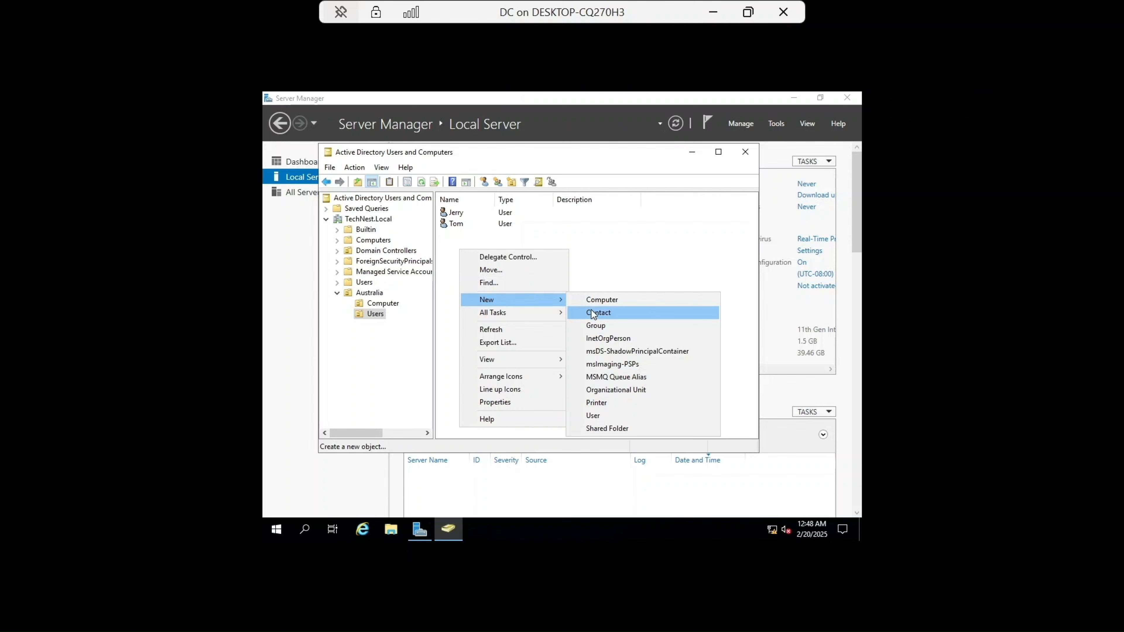
{"action": "left_click", "coordinate": [601, 325]}
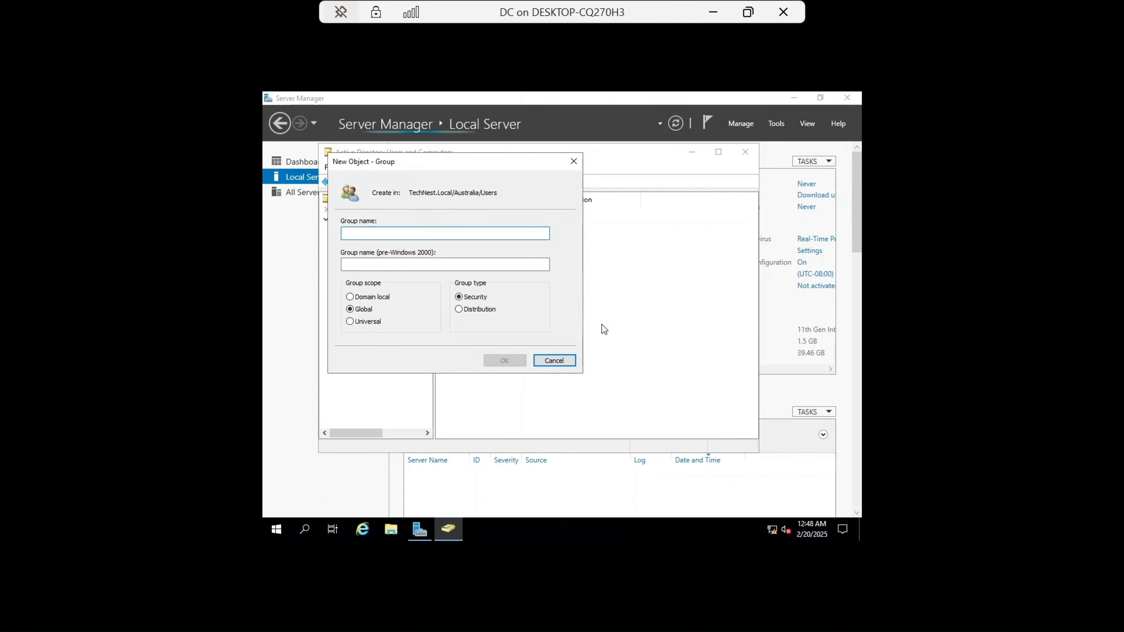
{"action": "left_click_drag", "start_coordinate": [488, 167], "coordinate": [582, 194]}
{"action": "key", "text": "Caps_Lock"}
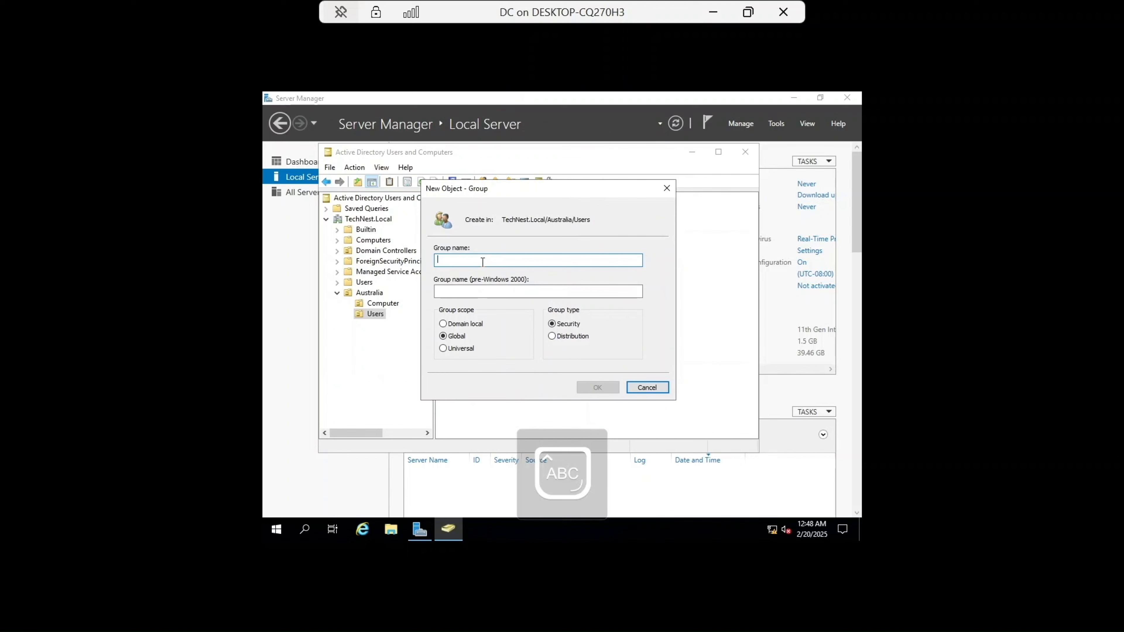
{"action": "type", "text": "IT "}
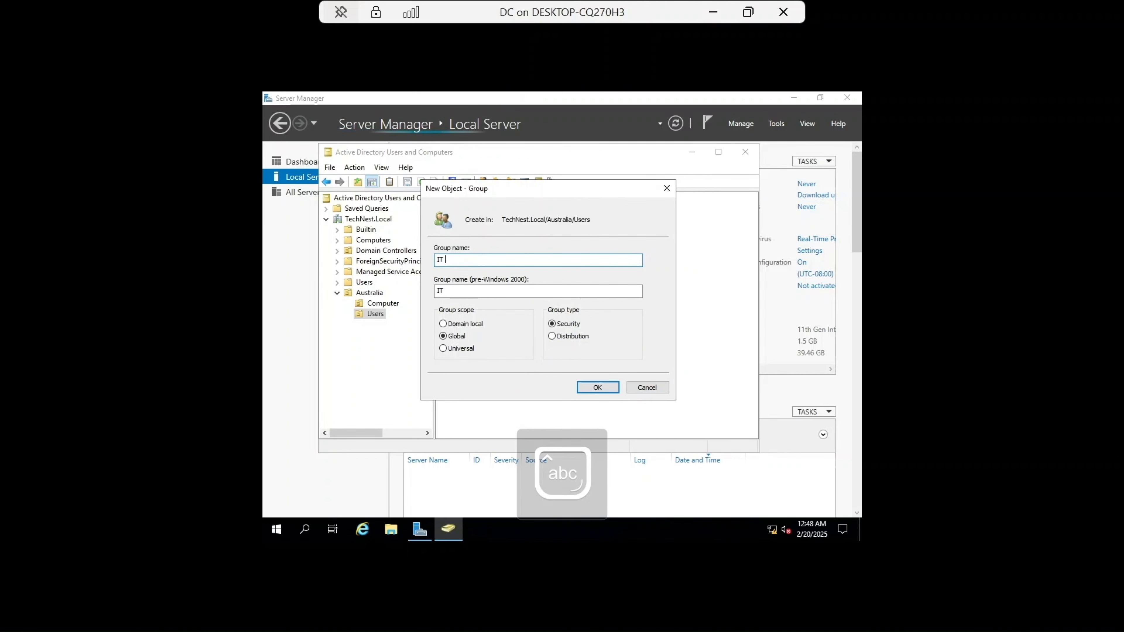
{"action": "type", "text": "G"}
{"action": "key", "text": "Caps_Lock"}
{"action": "type", "text": "roup"}
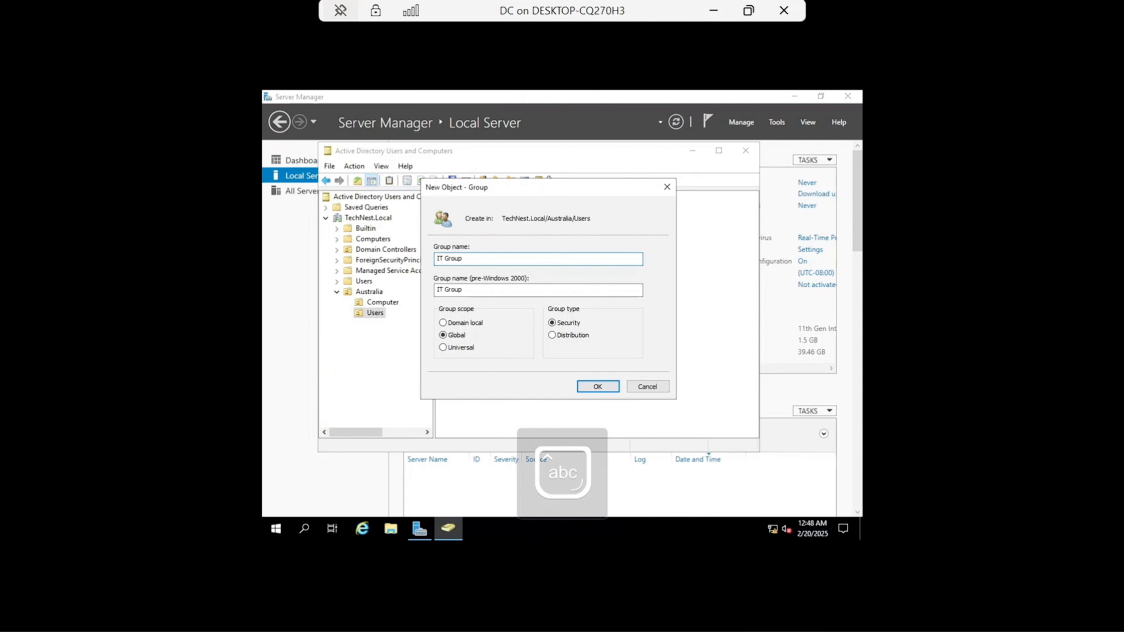
{"action": "left_click", "coordinate": [590, 387]}
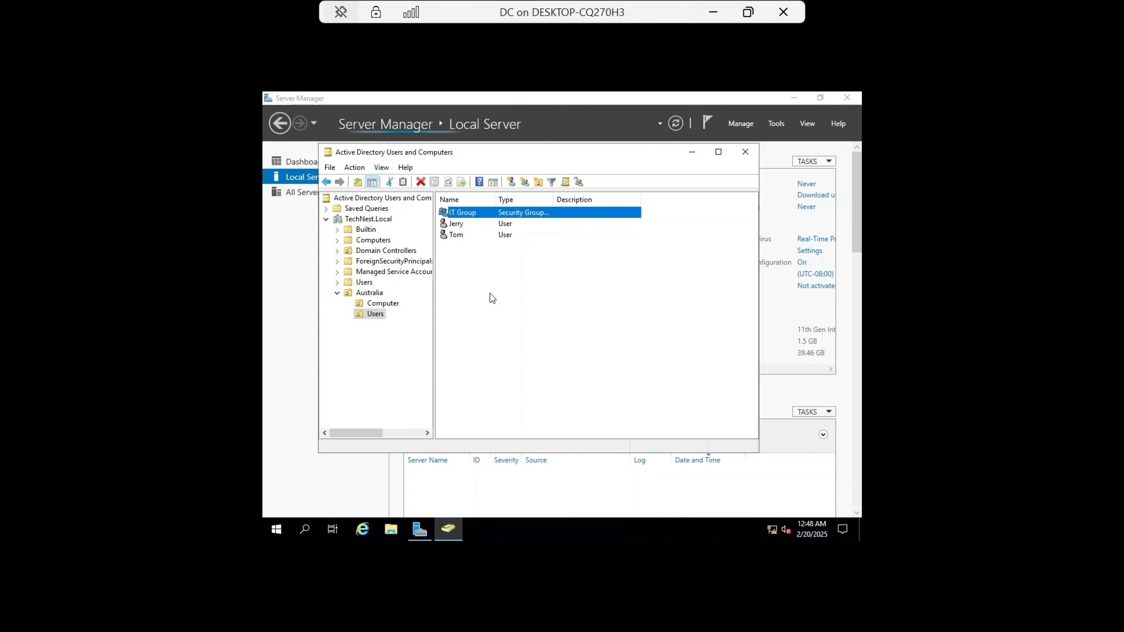
Step: Add the two existing users in the Australia Users OU to IT Group, confirming the membership
{"action": "left_click", "coordinate": [465, 236]}
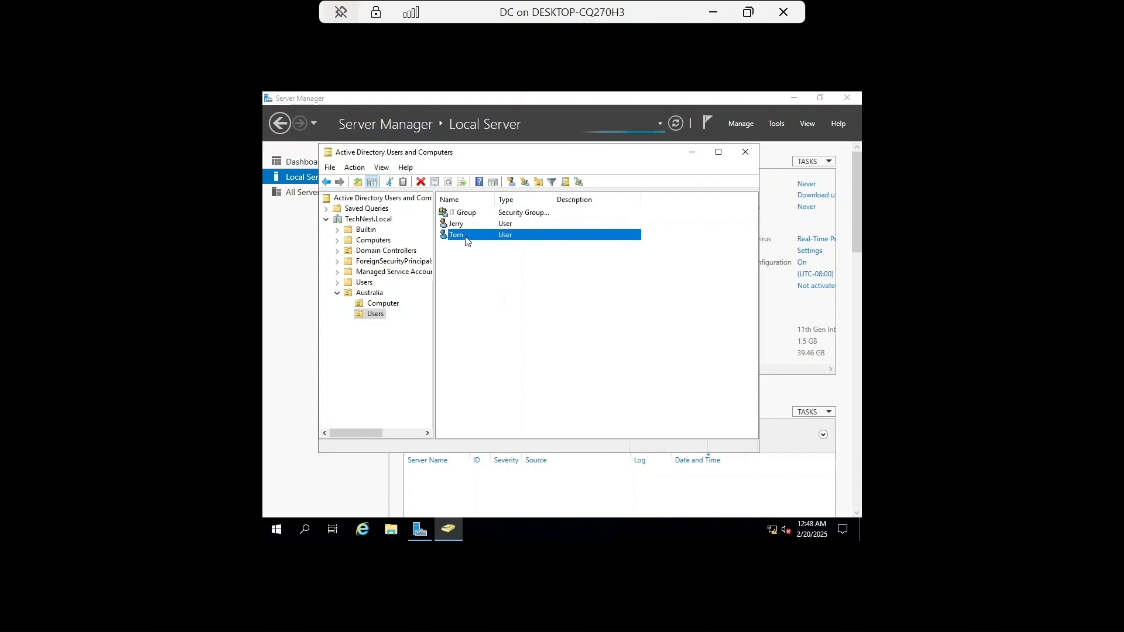
{"action": "left_click", "coordinate": [469, 225], "text": "ctrl"}
{"action": "right_click", "coordinate": [469, 225]}
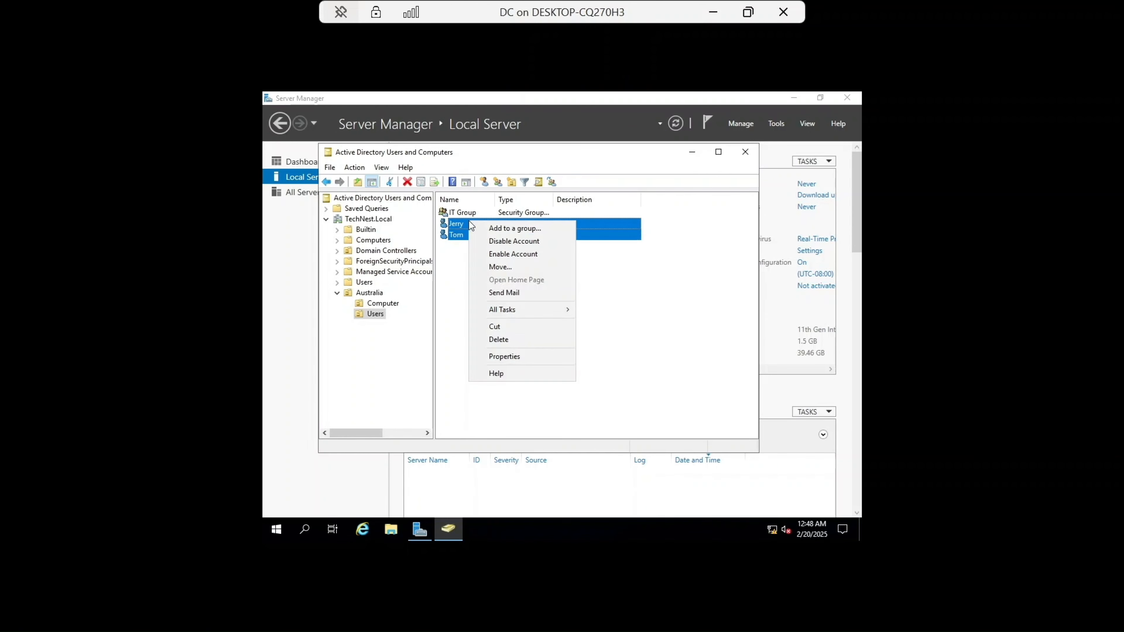
{"action": "left_click", "coordinate": [507, 230]}
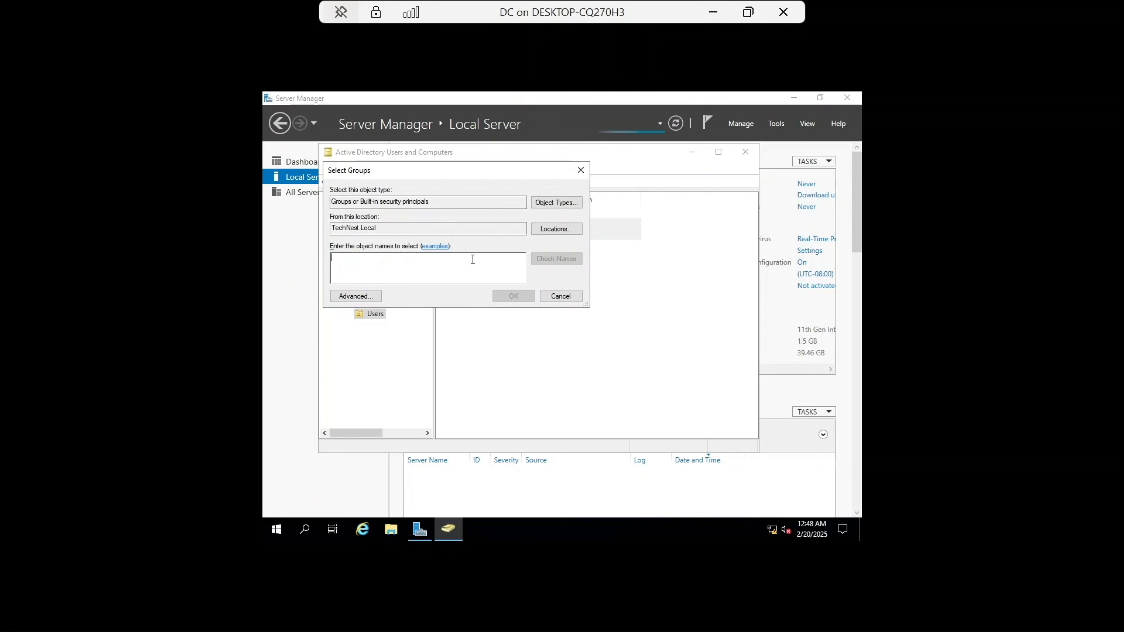
{"action": "key", "text": "Caps_Lock"}
{"action": "type", "text": "IT"}
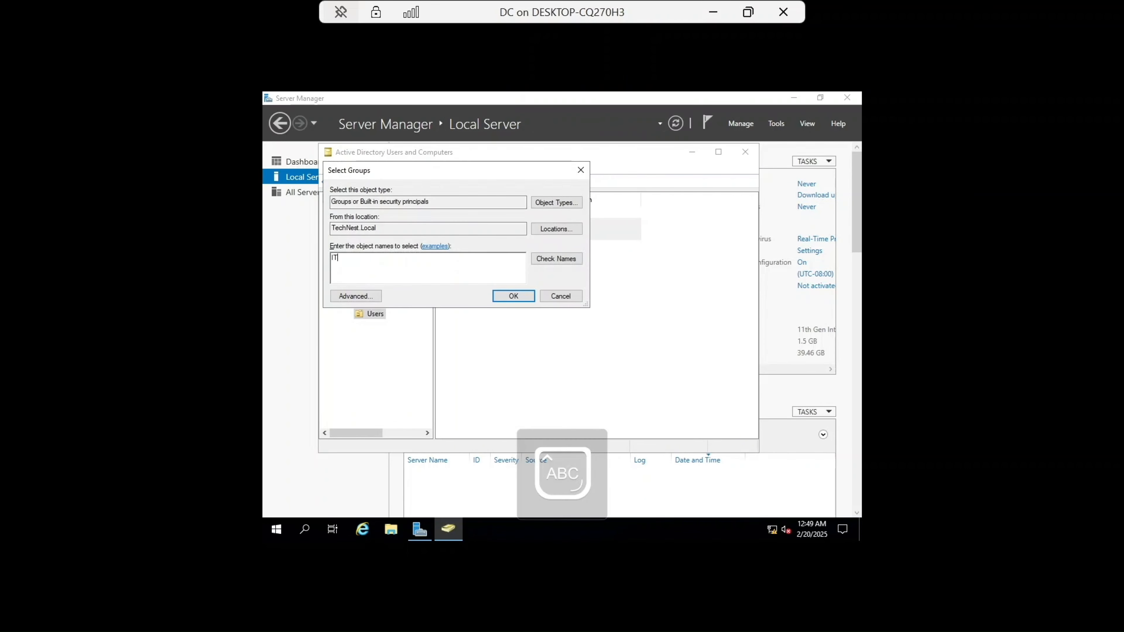
{"action": "left_click", "coordinate": [547, 260]}
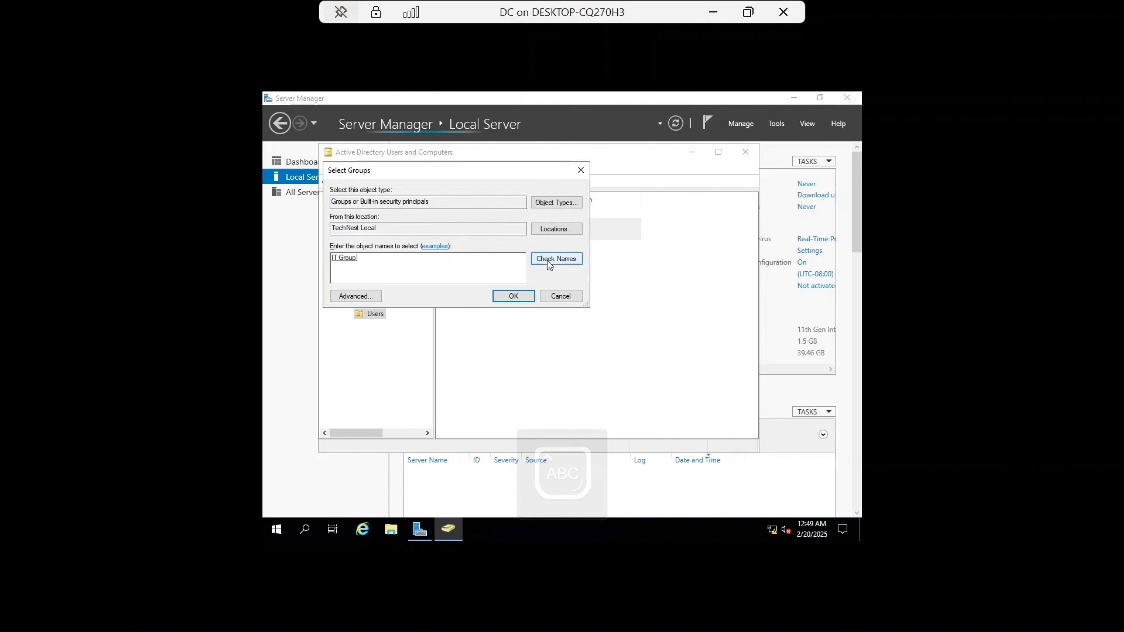
{"action": "left_click", "coordinate": [513, 296]}
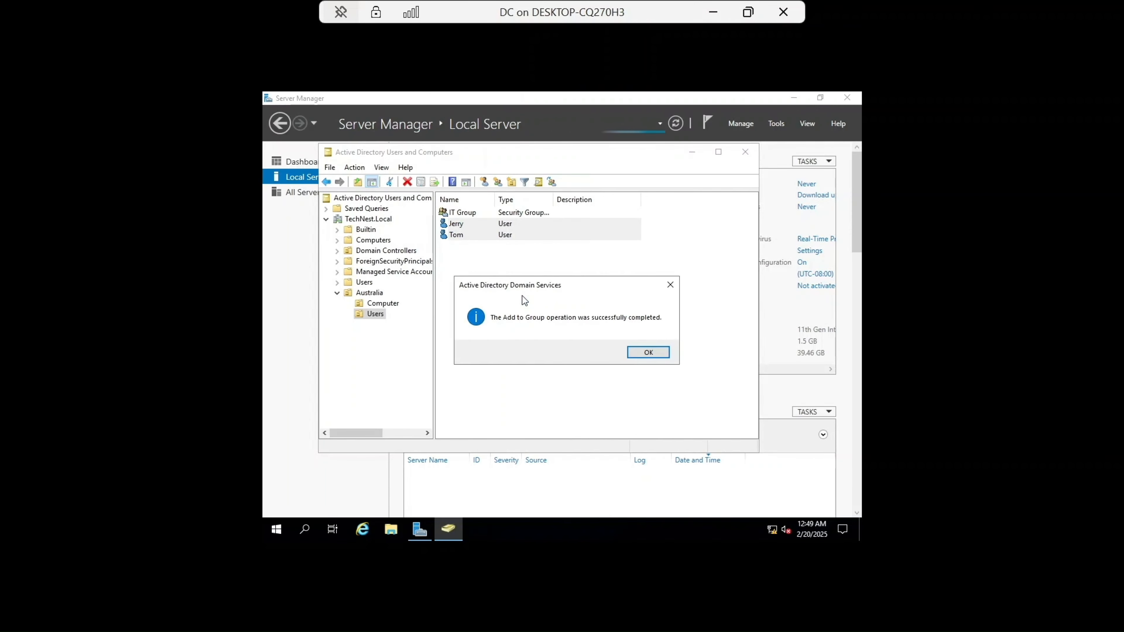
{"action": "left_click", "coordinate": [648, 352]}
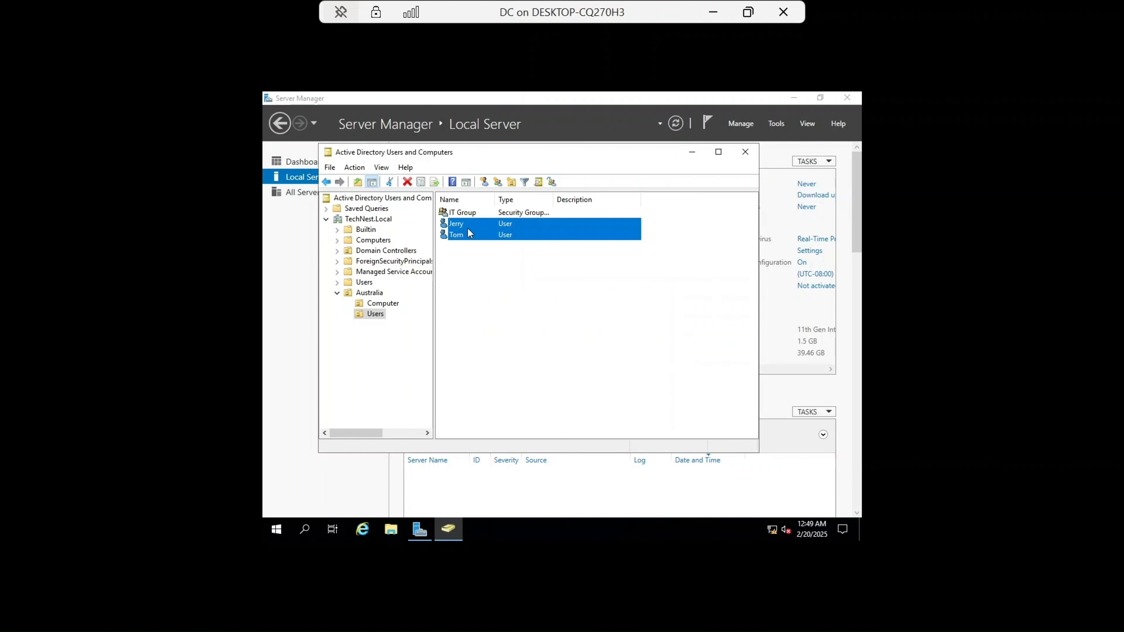
Step: Open IT Group's properties to review its member list, then close them
{"action": "double_click", "coordinate": [473, 213]}
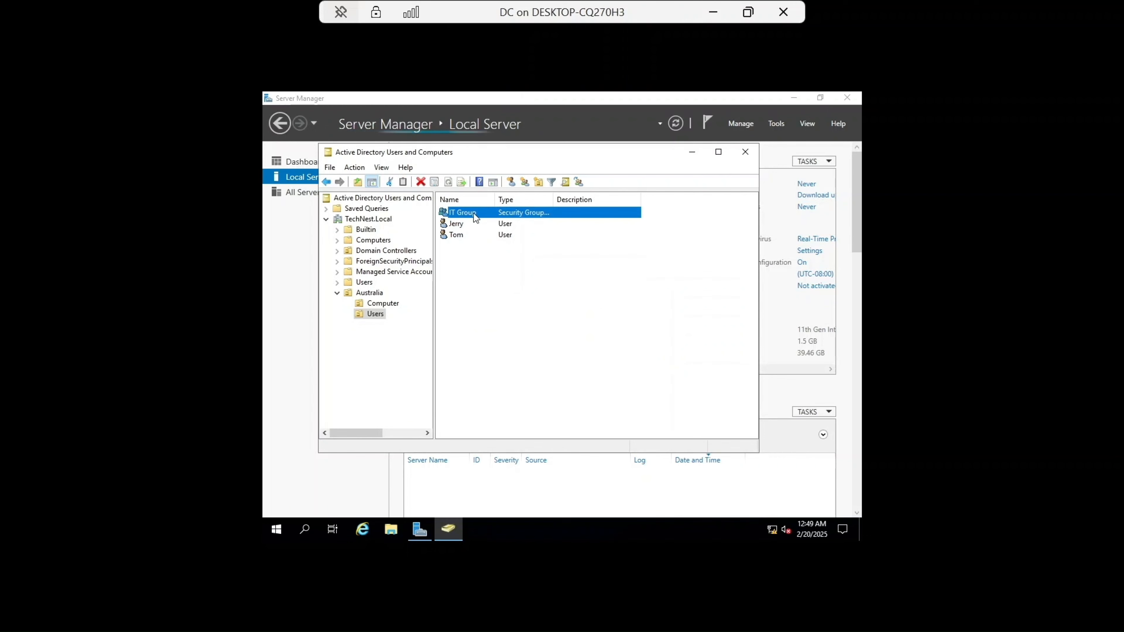
{"action": "left_click", "coordinate": [472, 194]}
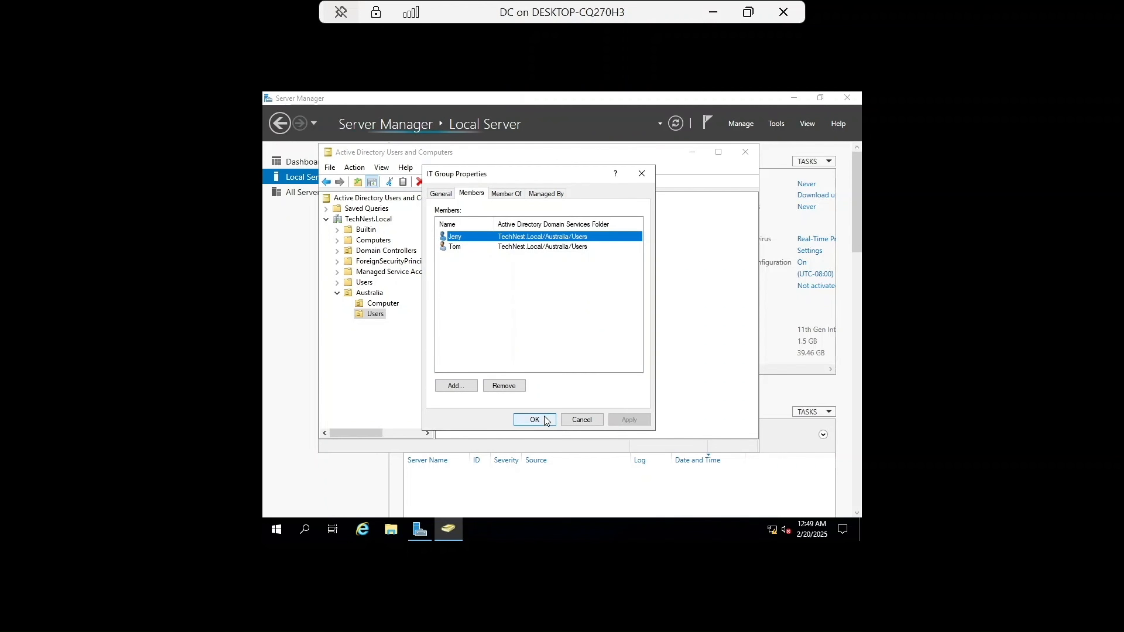
{"action": "left_click", "coordinate": [535, 419]}
{"action": "left_click", "coordinate": [463, 282]}
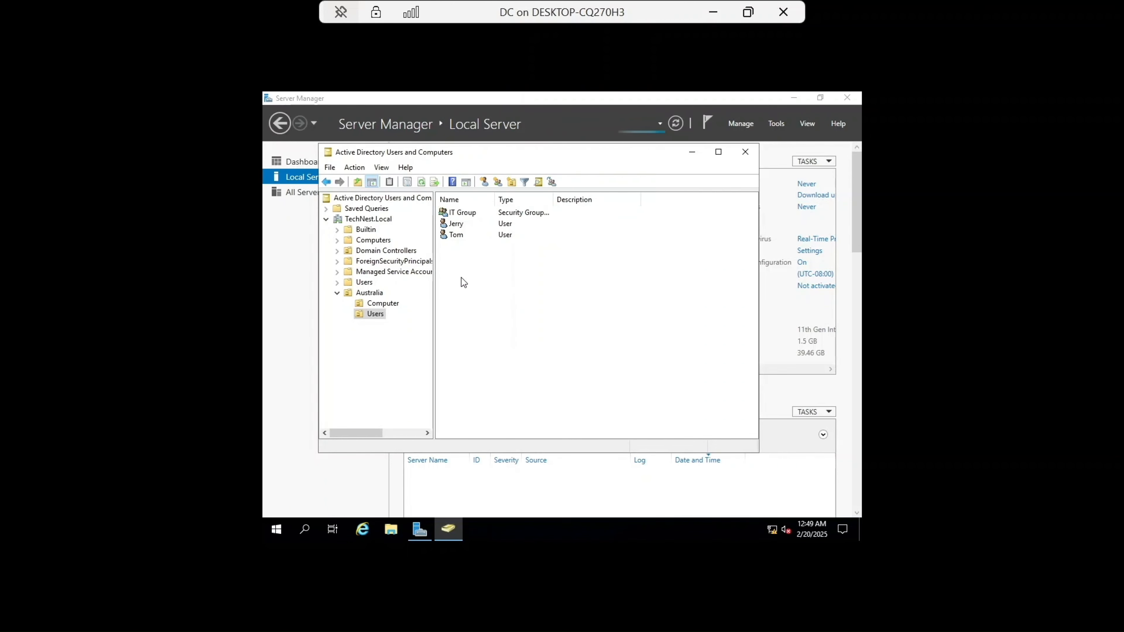
Step: Start another new user in the Australia Users OU, entering the user's first name and a matching logon name
{"action": "right_click", "coordinate": [464, 265]}
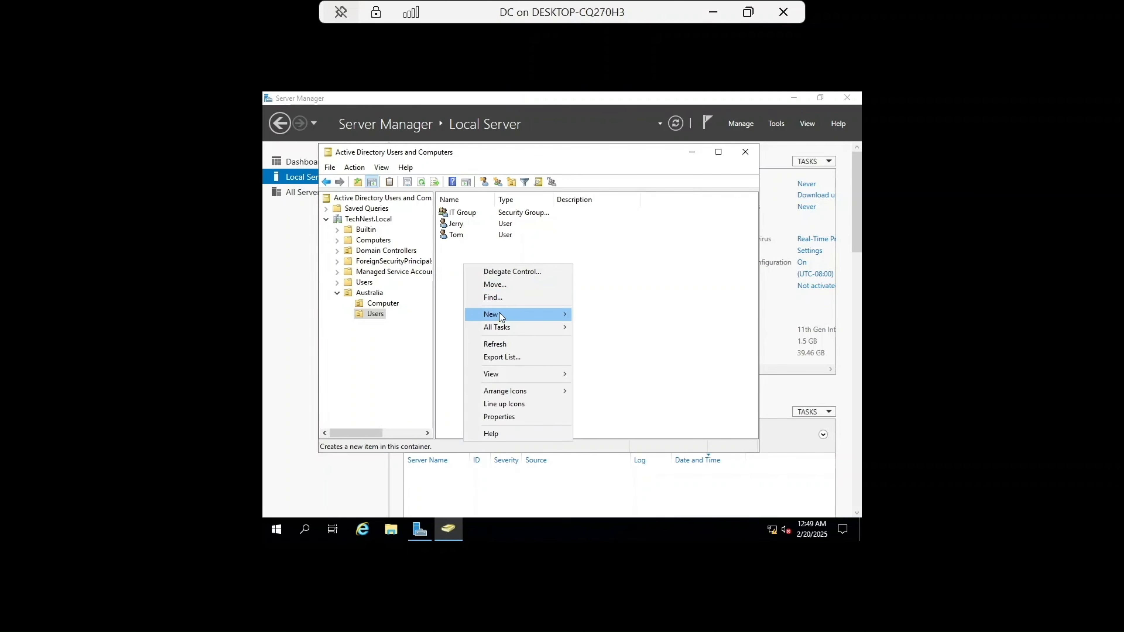
{"action": "mouse_move", "coordinate": [511, 314]}
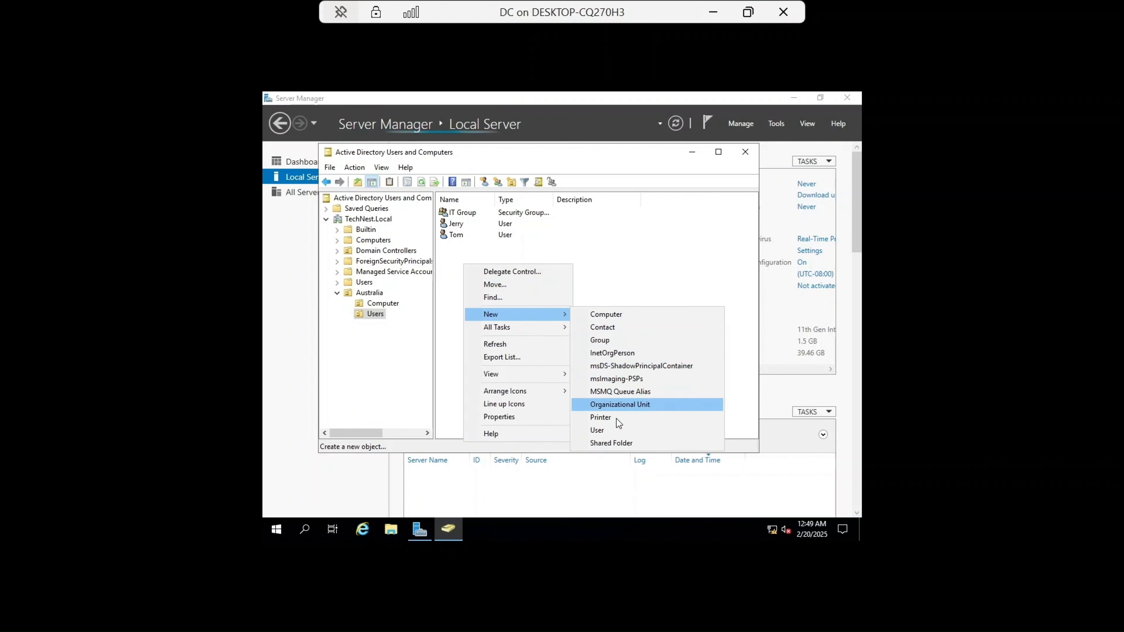
{"action": "left_click", "coordinate": [608, 427]}
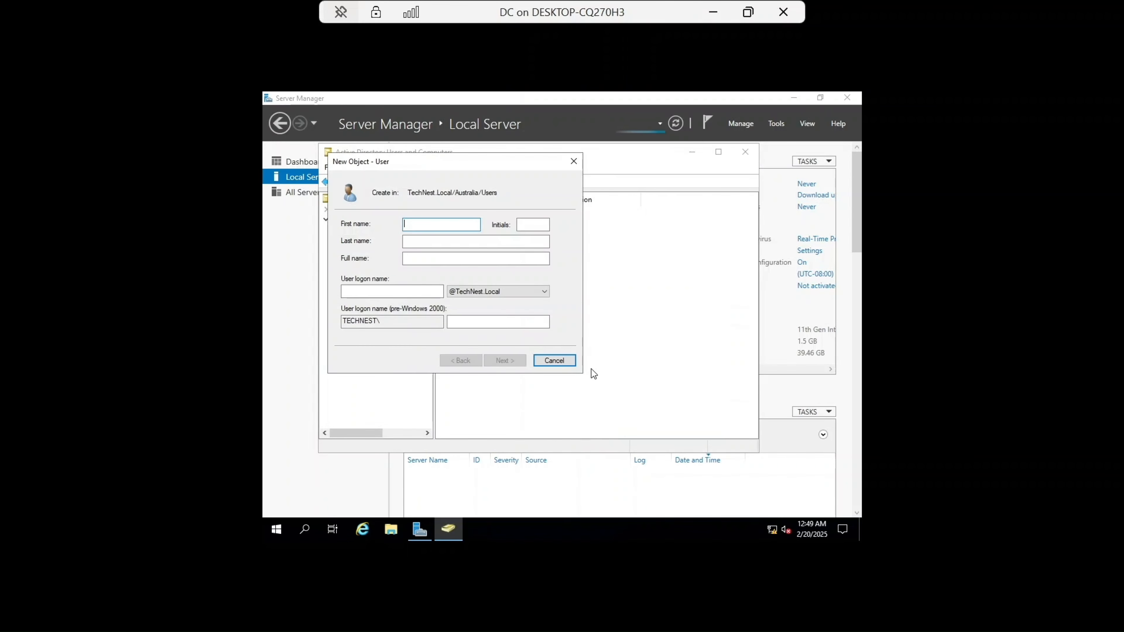
{"action": "type", "text": "Adam"}
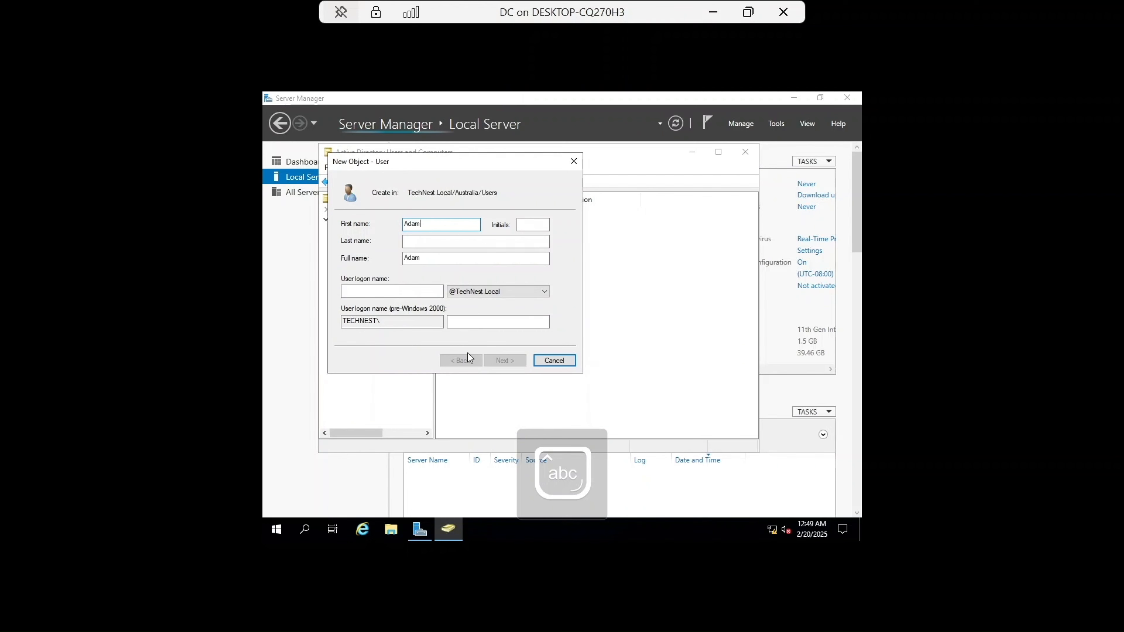
{"action": "left_click", "coordinate": [404, 290]}
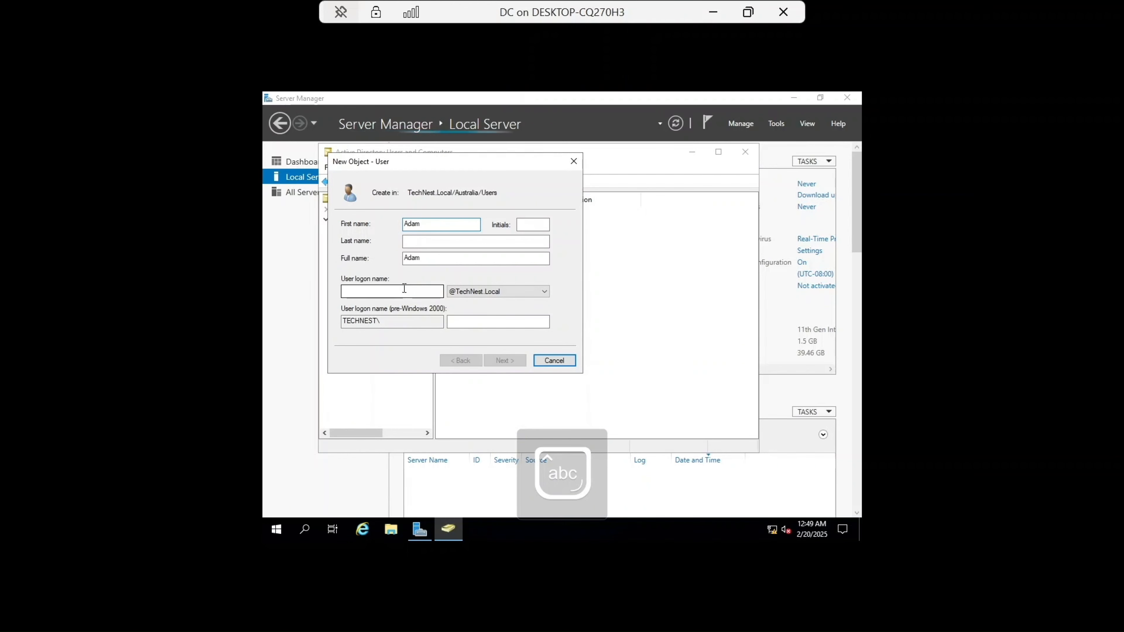
{"action": "key", "text": "Caps_Lock"}
{"action": "type", "text": "A"}
{"action": "key", "text": "Caps_Lock"}
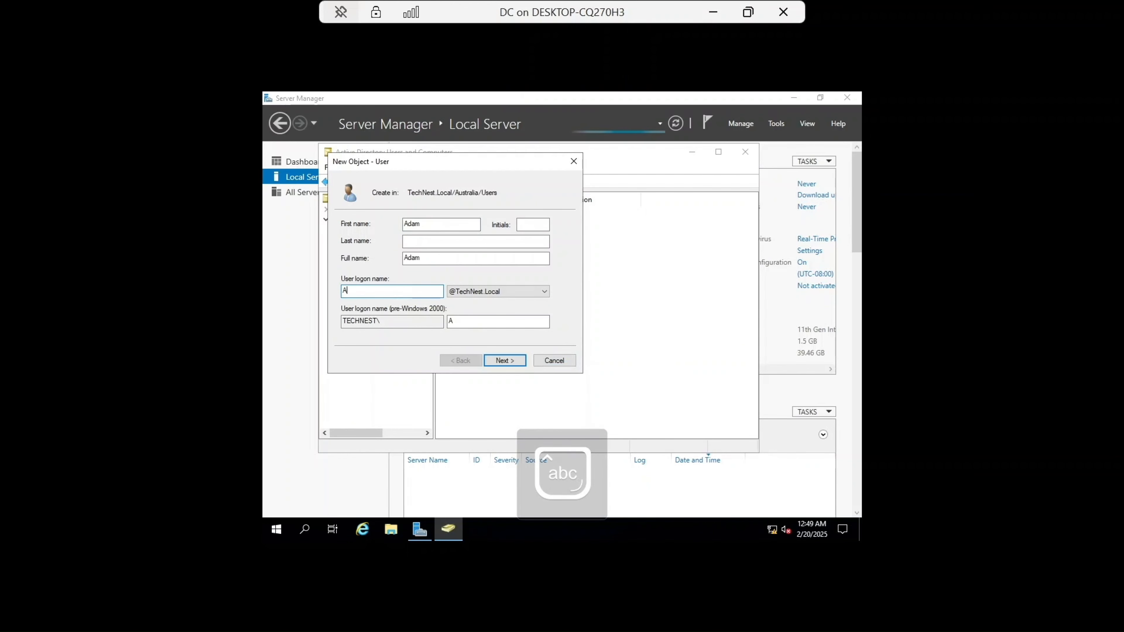
{"action": "type", "text": "dam"}
{"action": "left_click", "coordinate": [507, 360]}
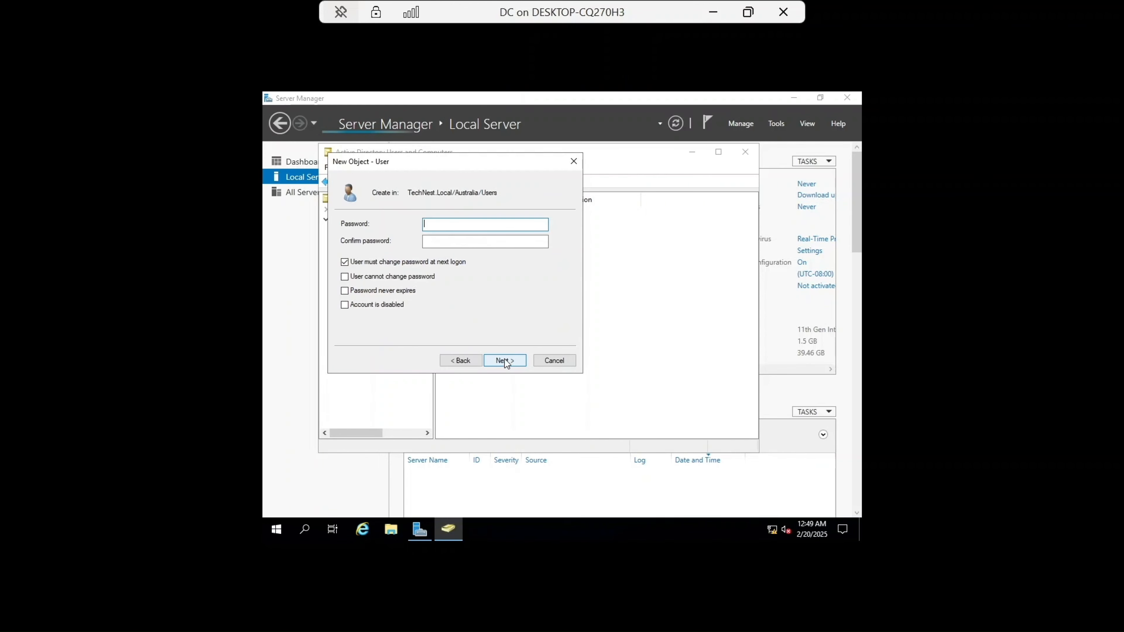
Step: Enter and confirm this user's account password, then finish creating the account
{"action": "key", "text": "Caps_Lock"}
{"action": "type", "text": "******"}
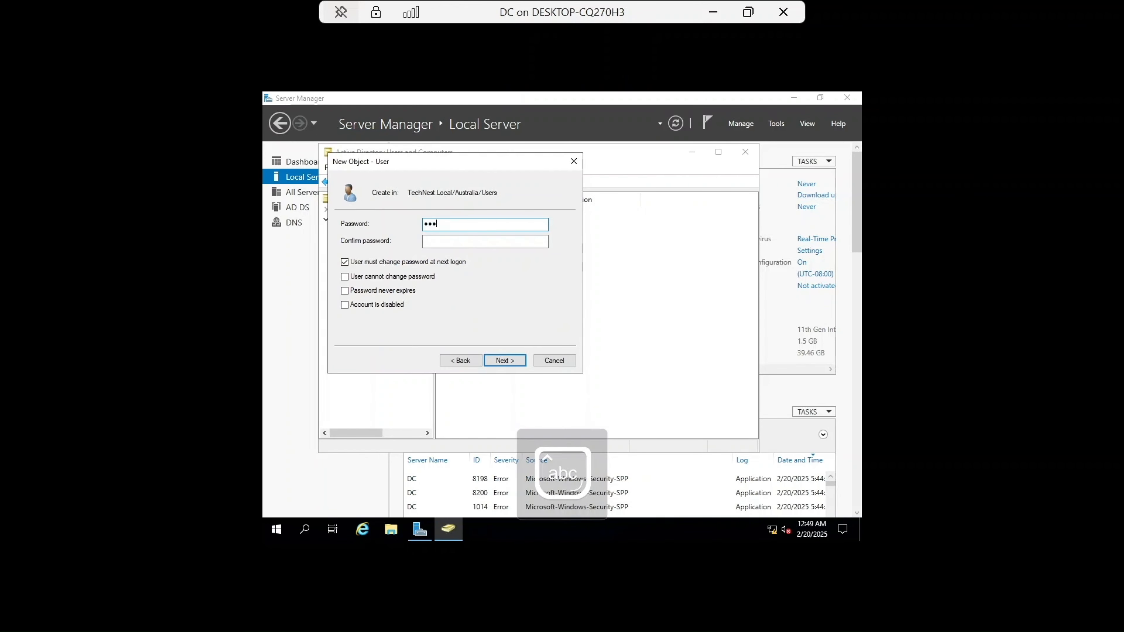
{"action": "key", "text": "Caps_Lock"}
{"action": "type", "text": "*******"}
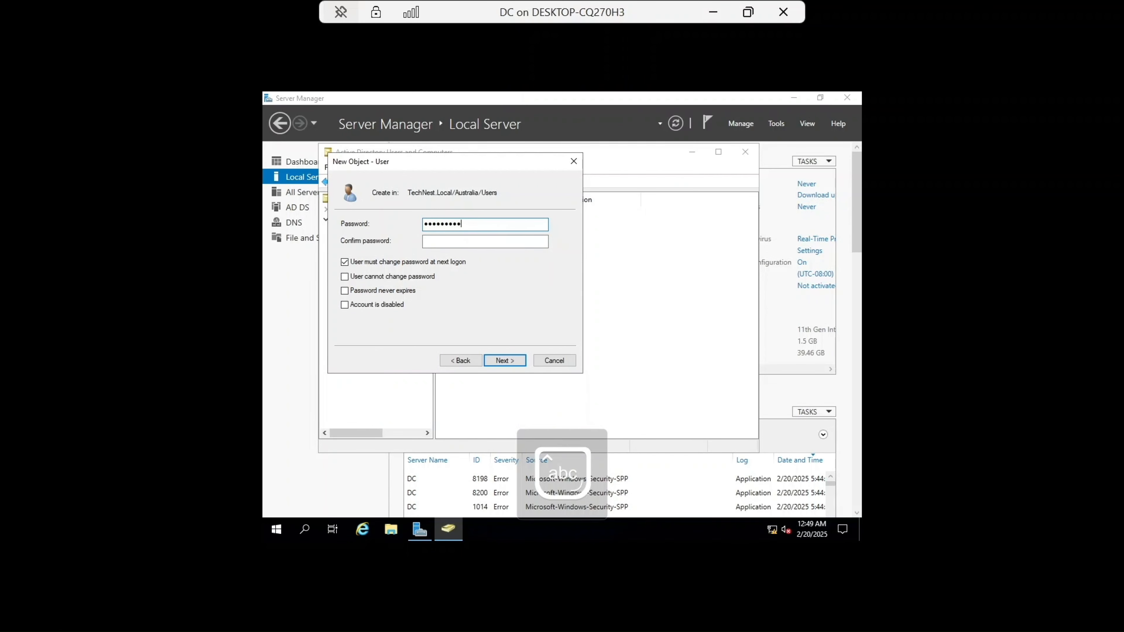
{"action": "type", "text": "*"}
{"action": "left_click", "coordinate": [478, 242]}
{"action": "key", "text": "Caps_Lock"}
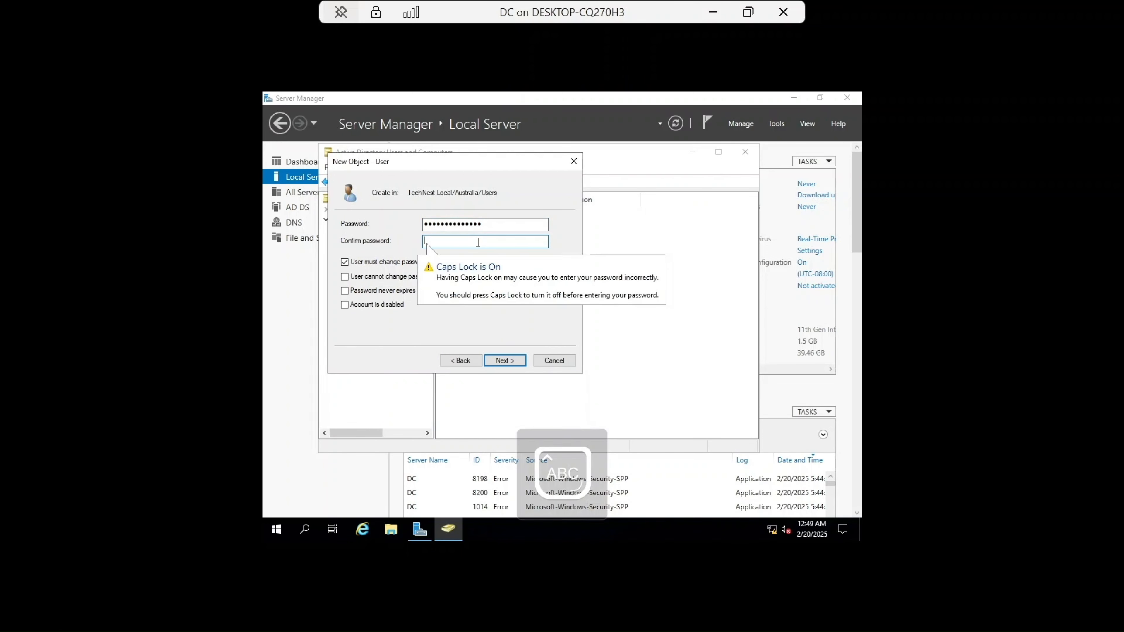
{"action": "type", "text": "*******"}
{"action": "key", "text": "Caps_Lock"}
{"action": "type", "text": "*******"}
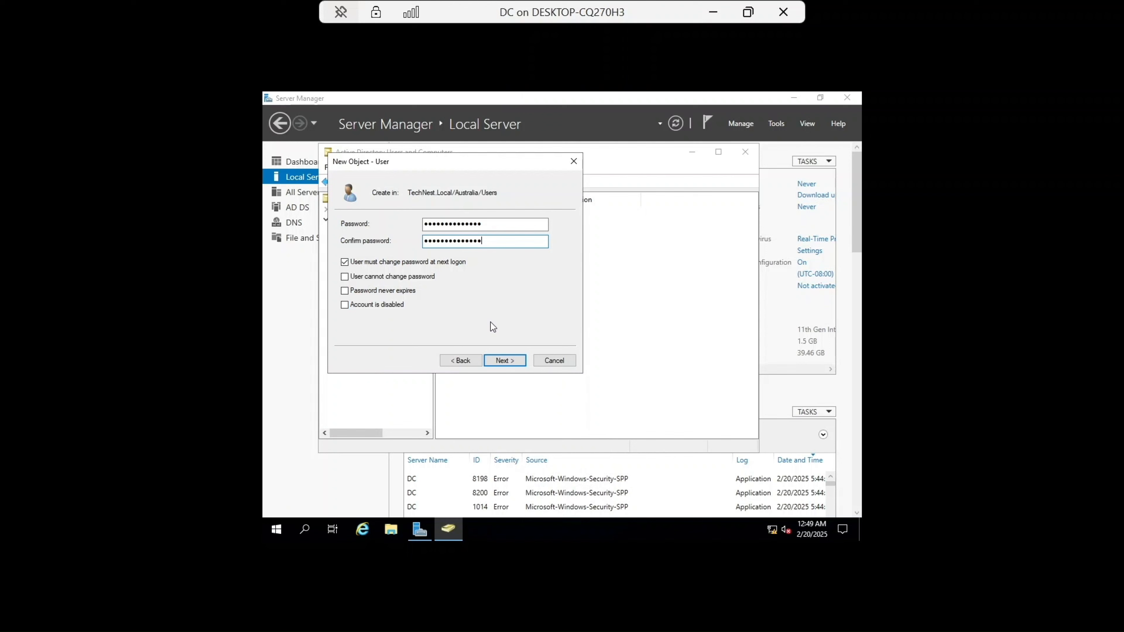
{"action": "left_click", "coordinate": [506, 360]}
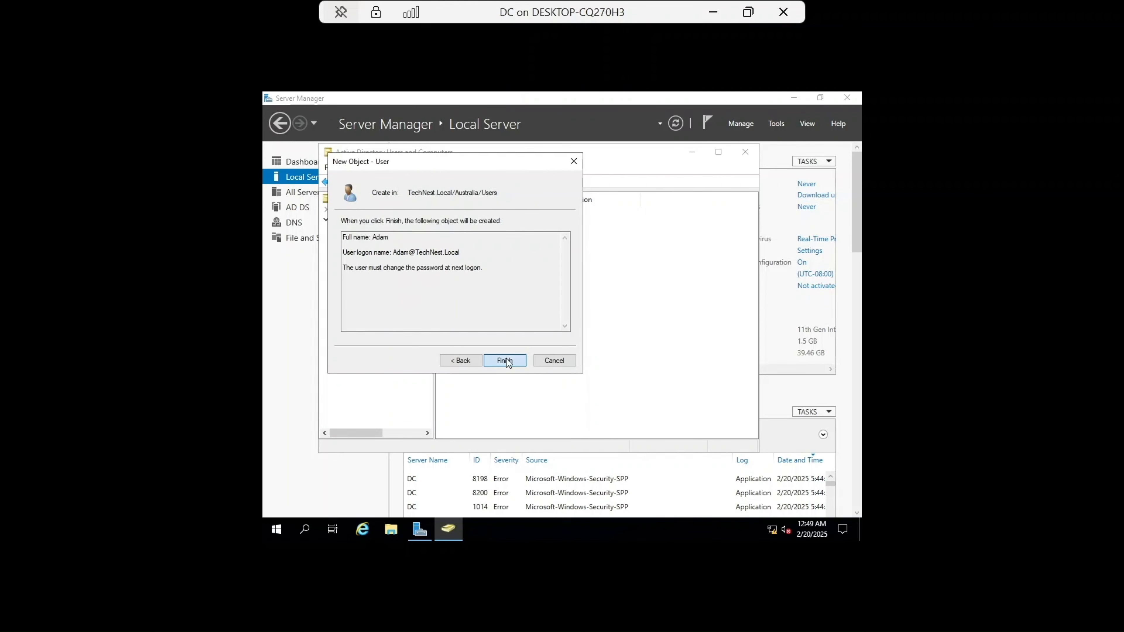
{"action": "left_click", "coordinate": [505, 360]}
Step: Start one more new user in the same OU, entering the user's first name and an identical logon name
{"action": "right_click", "coordinate": [463, 292]}
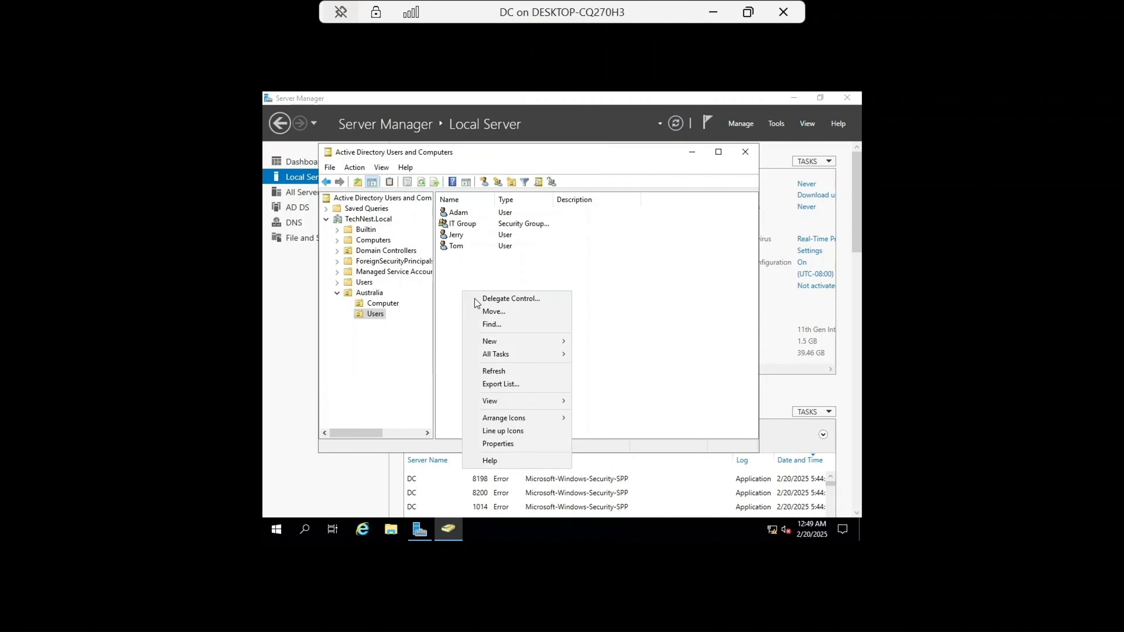
{"action": "mouse_move", "coordinate": [536, 345]}
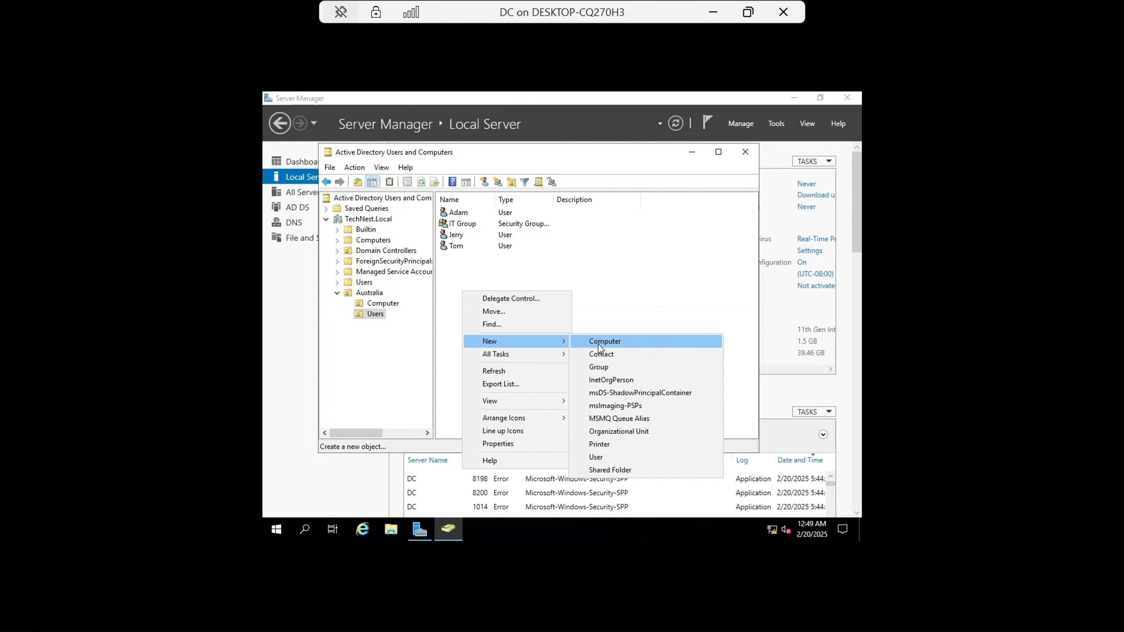
{"action": "left_click", "coordinate": [619, 457]}
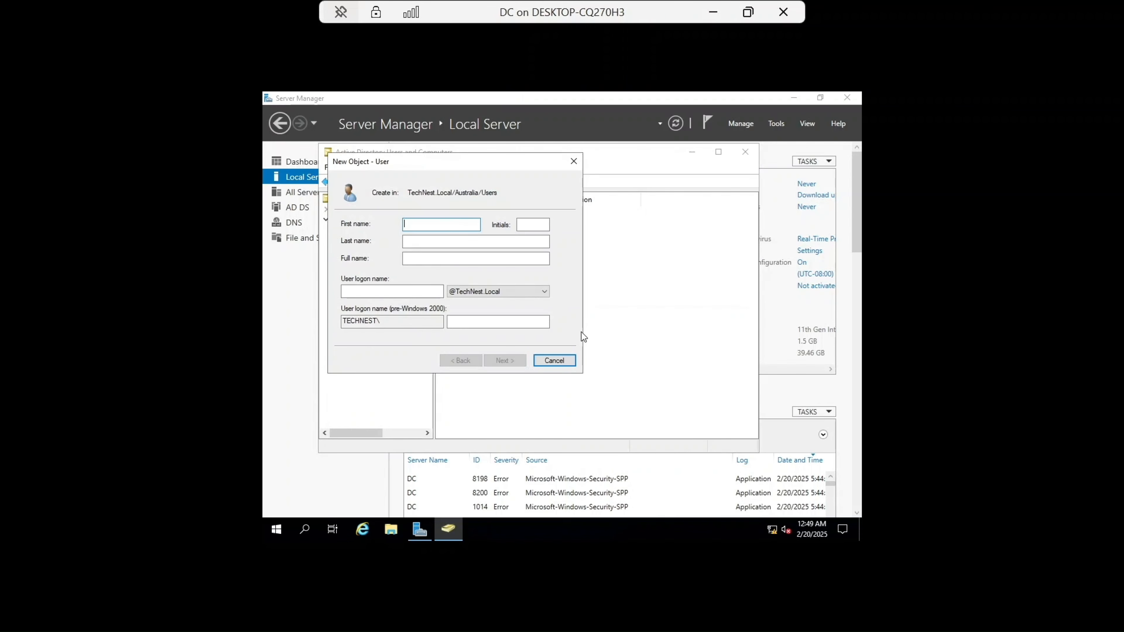
{"action": "type", "text": "Eve"}
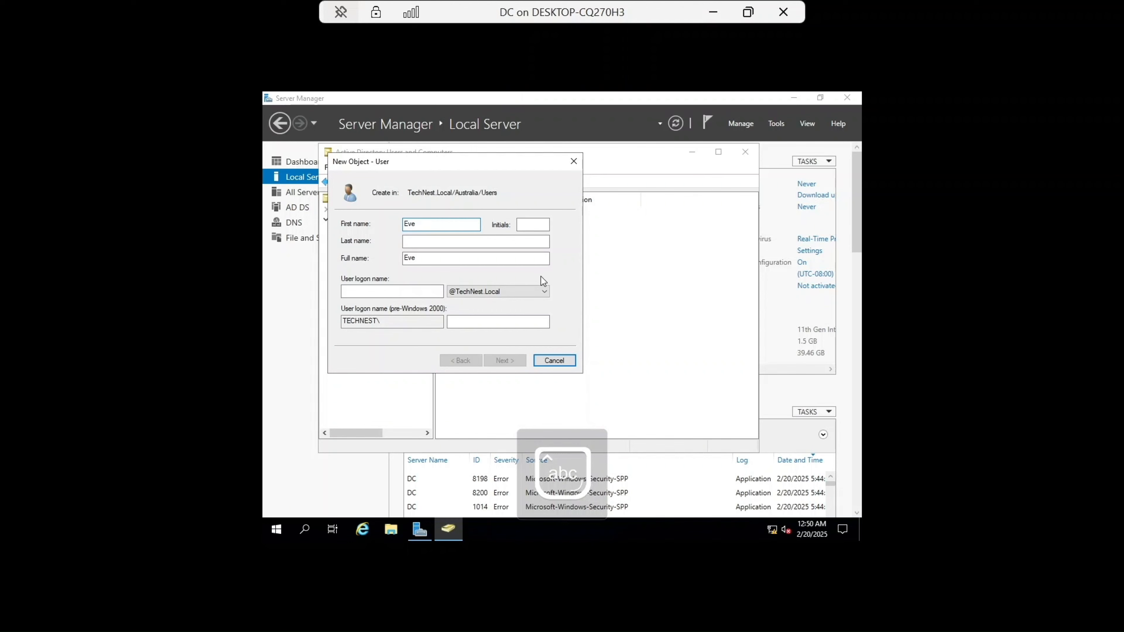
{"action": "left_click", "coordinate": [420, 291]}
{"action": "key", "text": "Caps_Lock"}
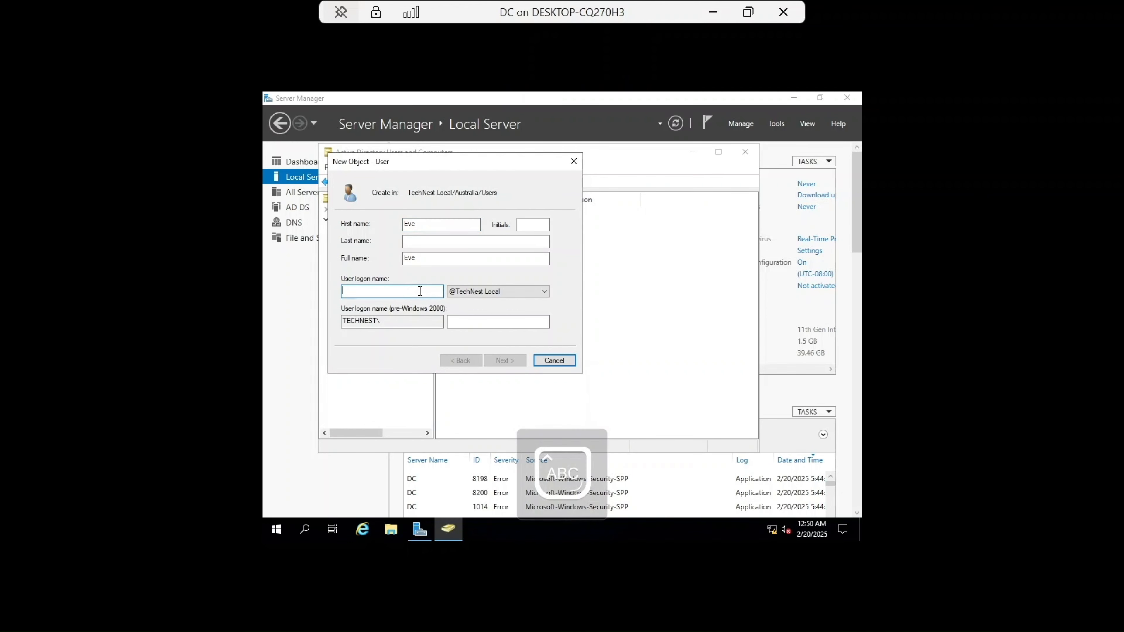
{"action": "type", "text": "Eve"}
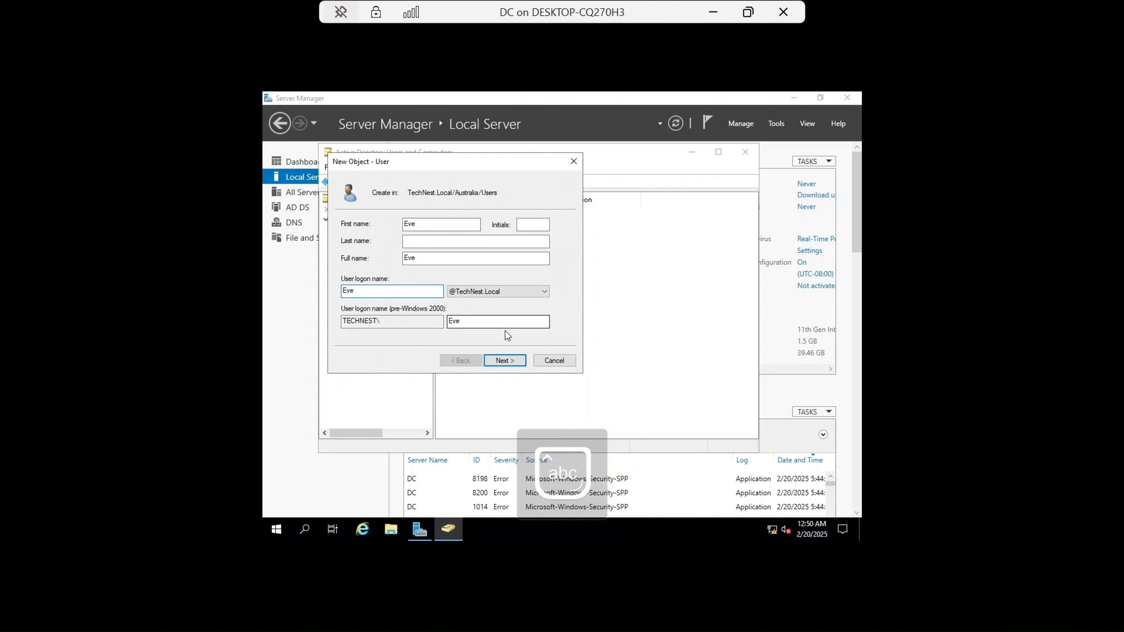
{"action": "left_click", "coordinate": [520, 364]}
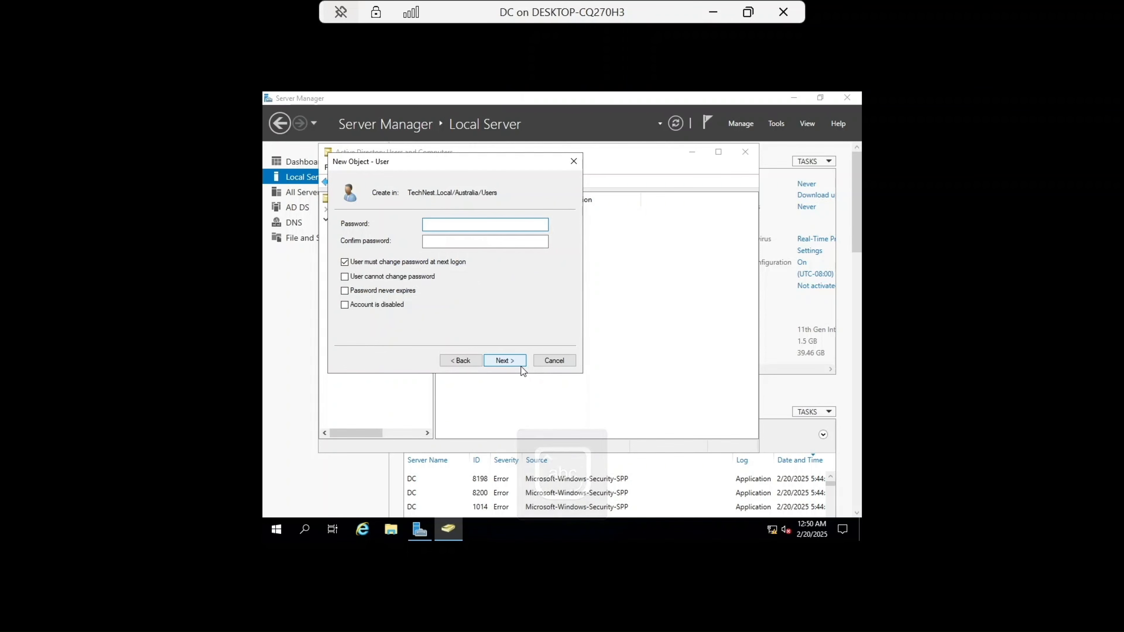
Step: Enter and confirm the last user's account password, then finish creating that user
{"action": "key", "text": "Caps_Lock"}
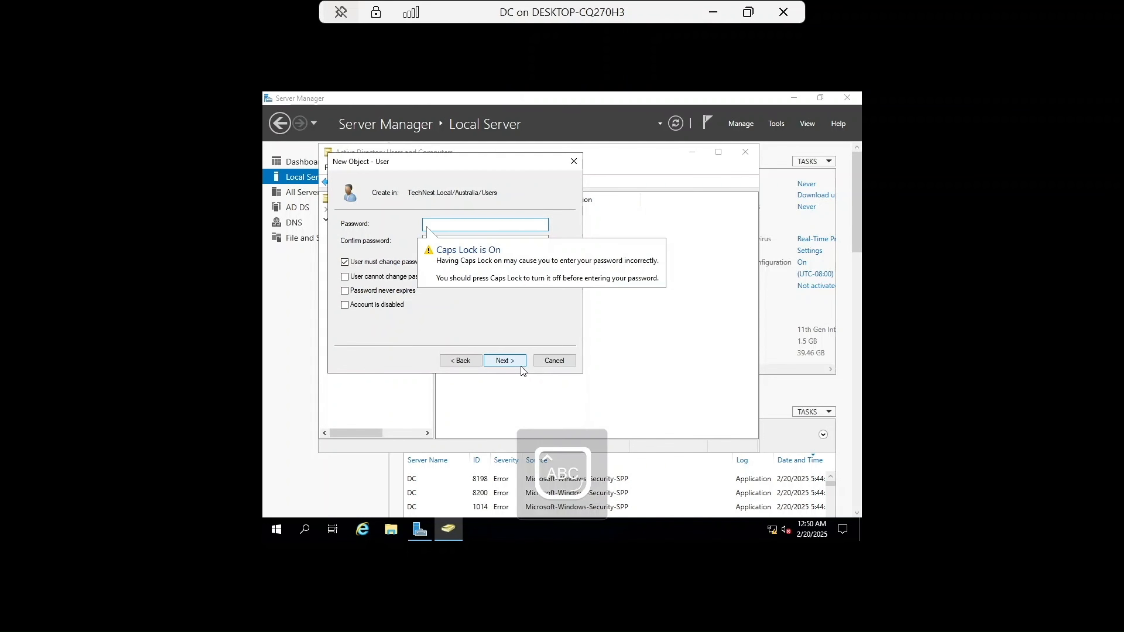
{"action": "type", "text": "••••••••••"}
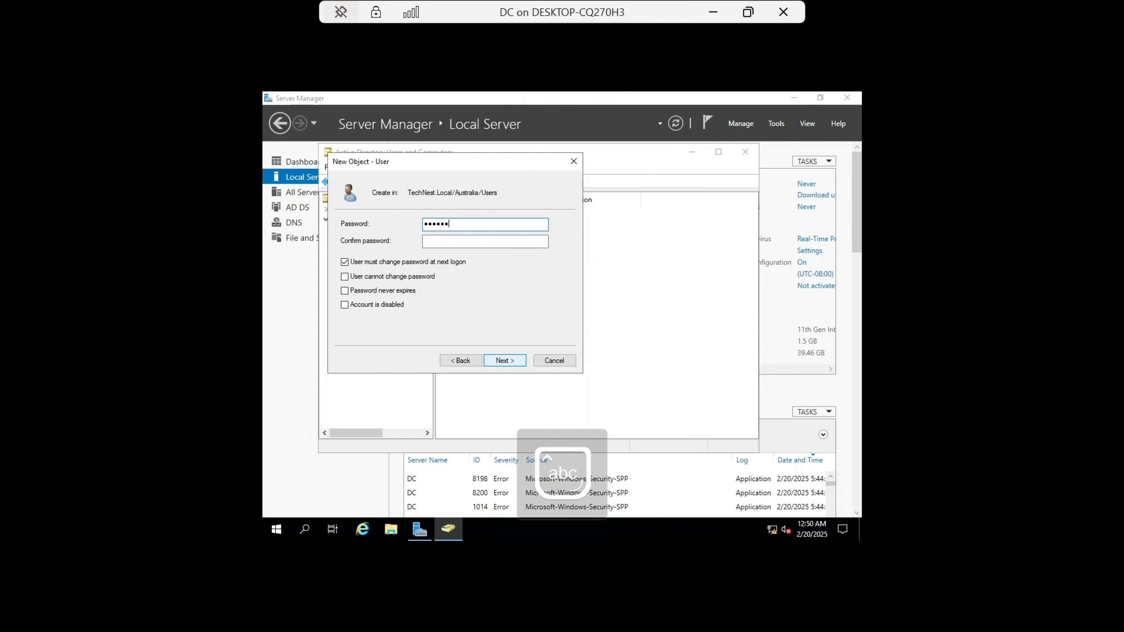
{"action": "type", "text": "••••"}
{"action": "left_click", "coordinate": [502, 241]}
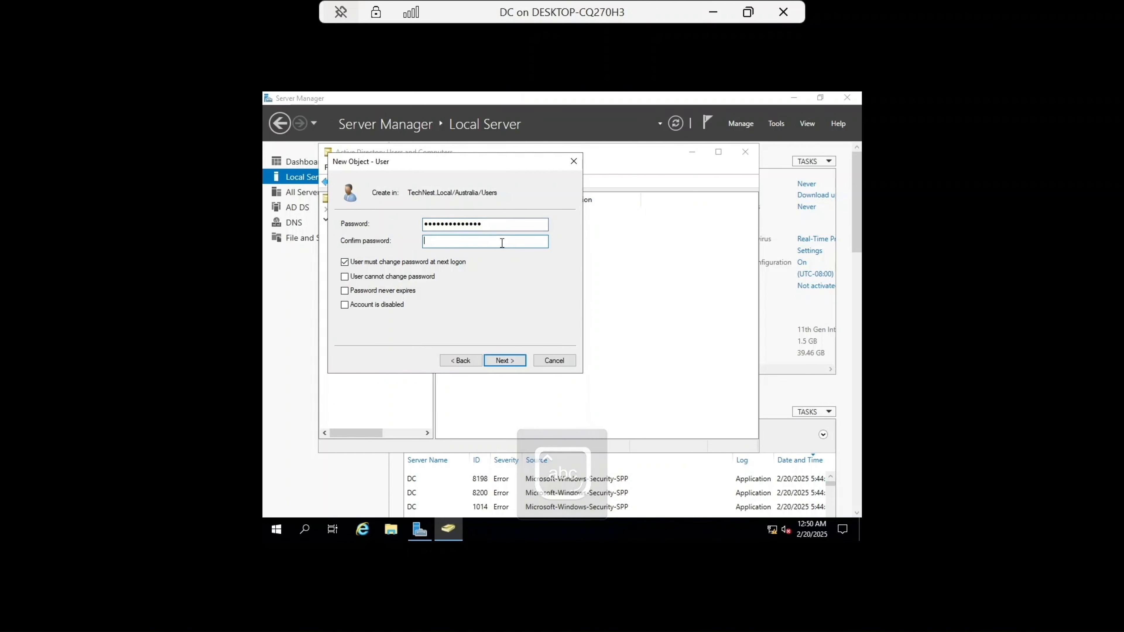
{"action": "type", "text": "••••••••"}
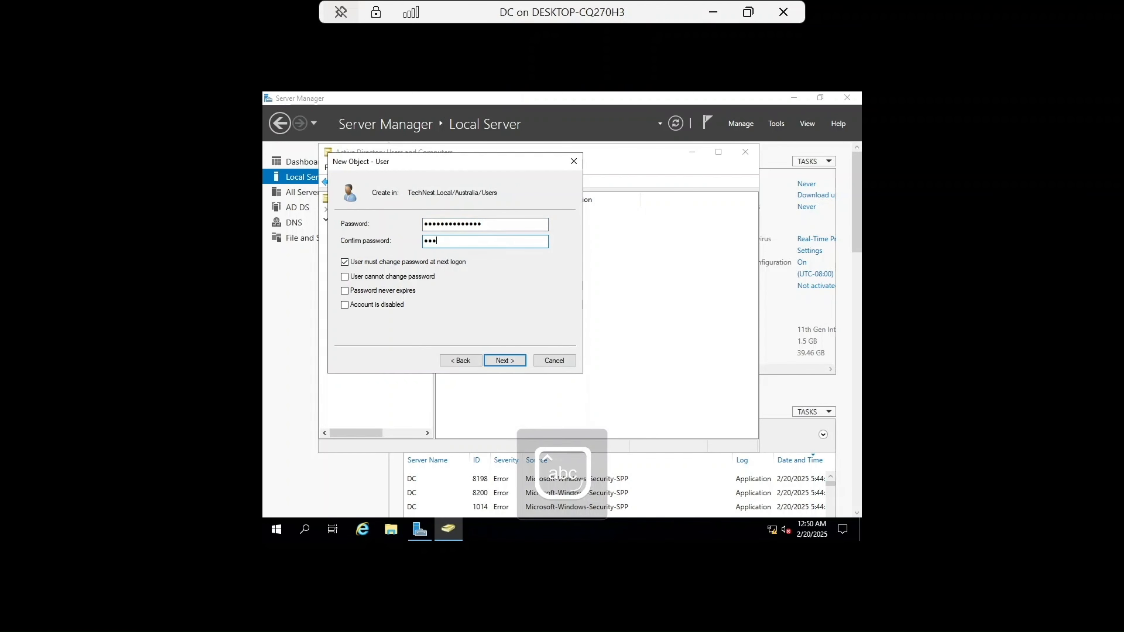
{"action": "type", "text": "••••••"}
{"action": "left_click", "coordinate": [498, 360]}
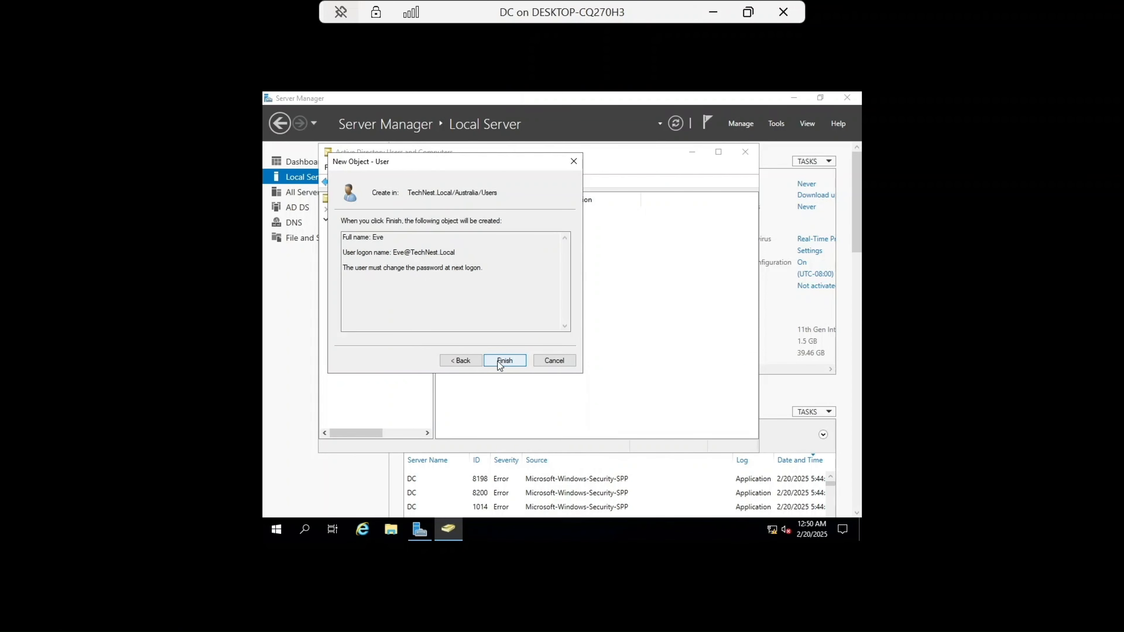
{"action": "left_click", "coordinate": [497, 361]}
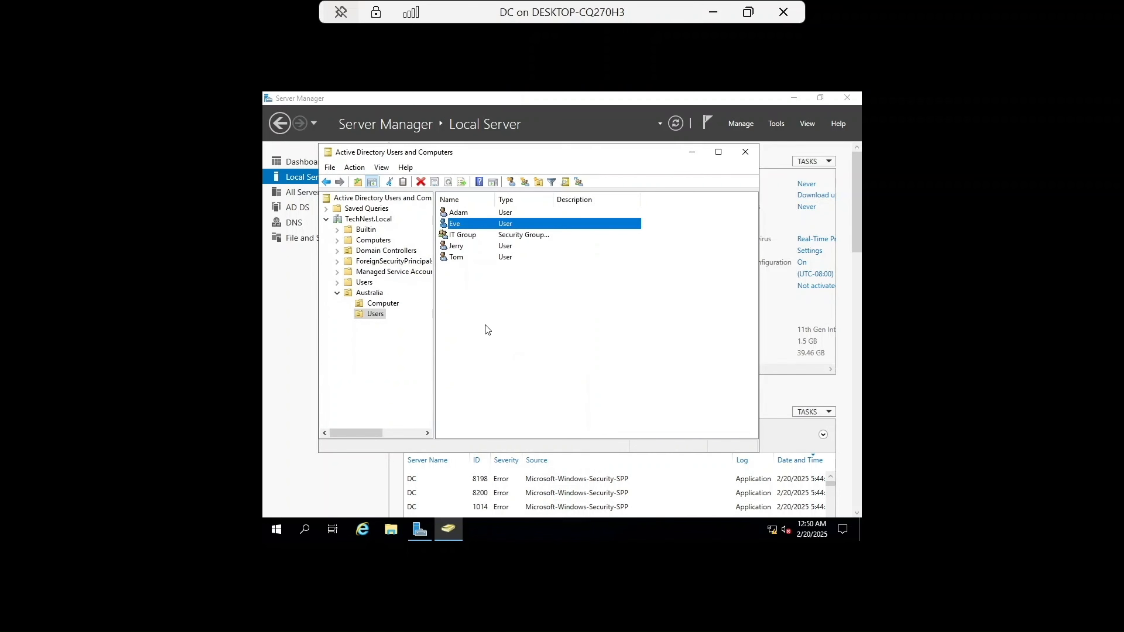
Step: Create a new global security group named Sales Group in the Australia Users OU
{"action": "right_click", "coordinate": [463, 302]}
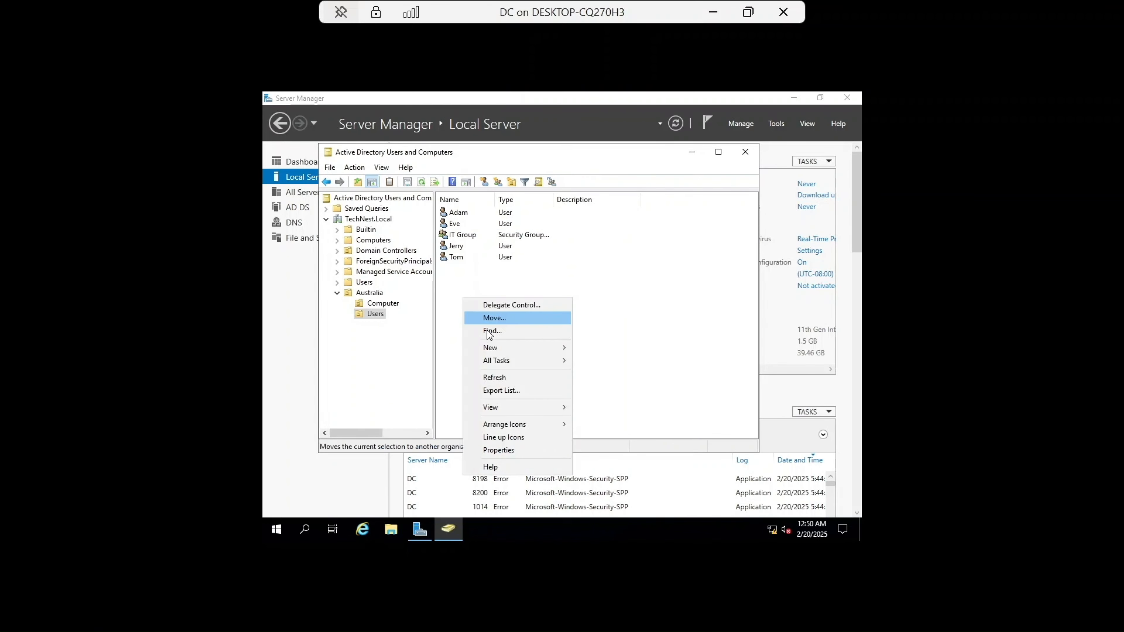
{"action": "mouse_move", "coordinate": [504, 346]}
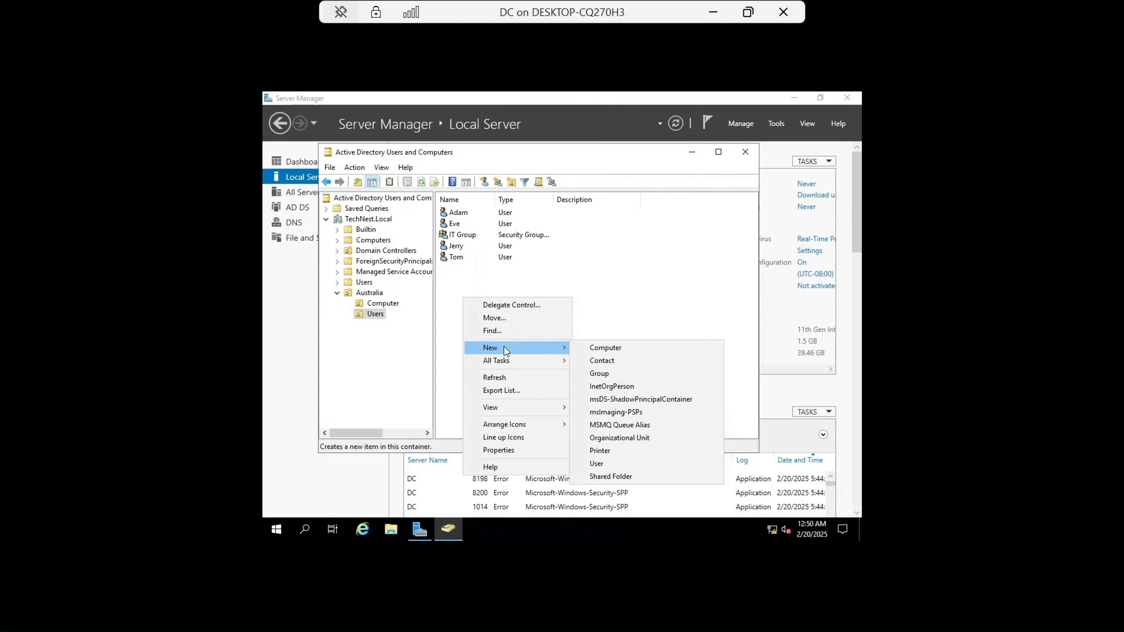
{"action": "left_click", "coordinate": [607, 374]}
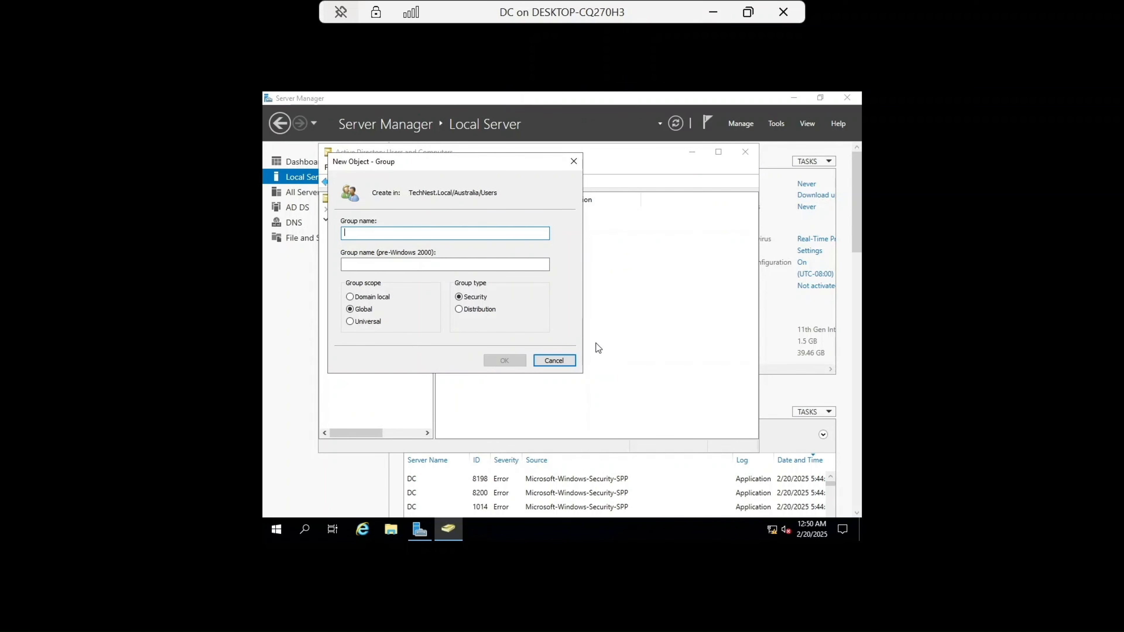
{"action": "type", "text": "S"}
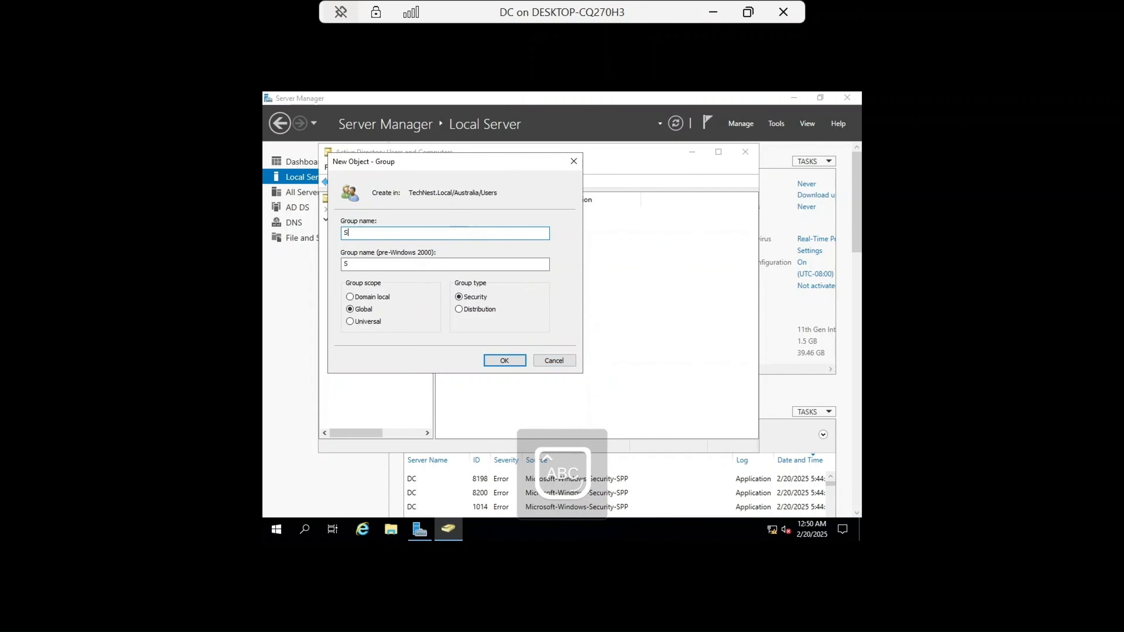
{"action": "type", "text": "ales Group"}
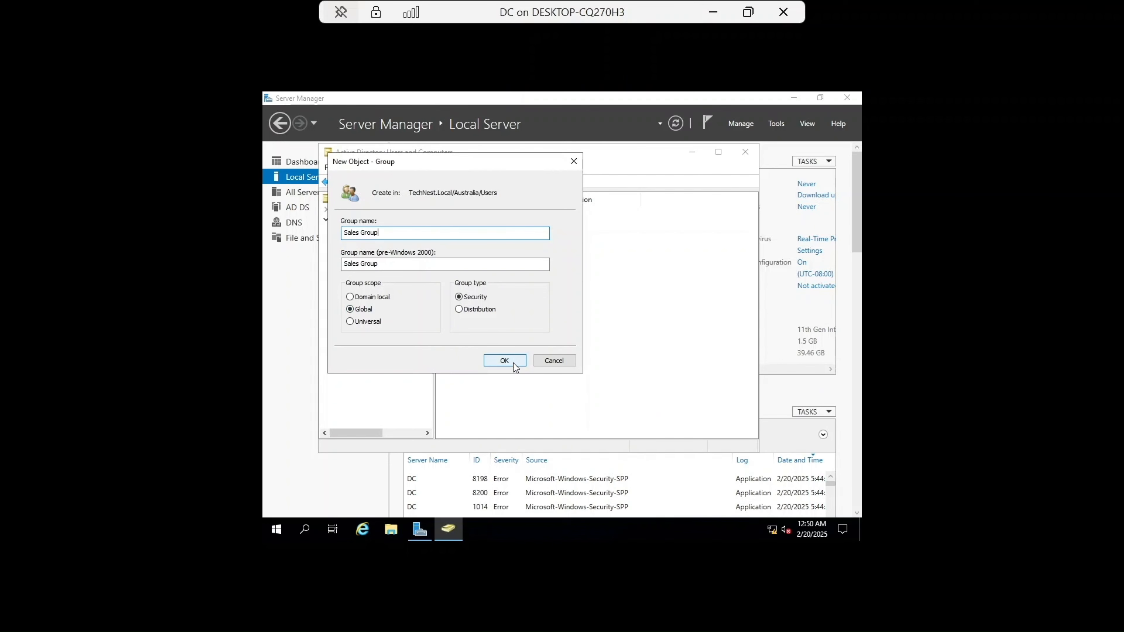
{"action": "left_click", "coordinate": [504, 361]}
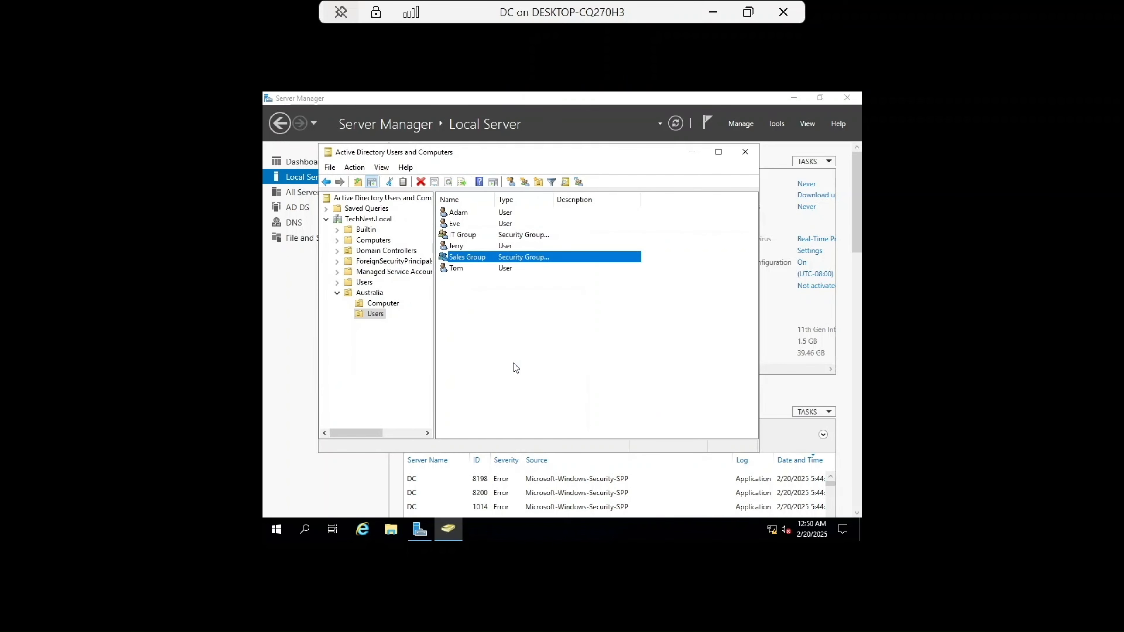
Step: Select Adam and Eve and add both users to the sales group
{"action": "left_click", "coordinate": [466, 268]}
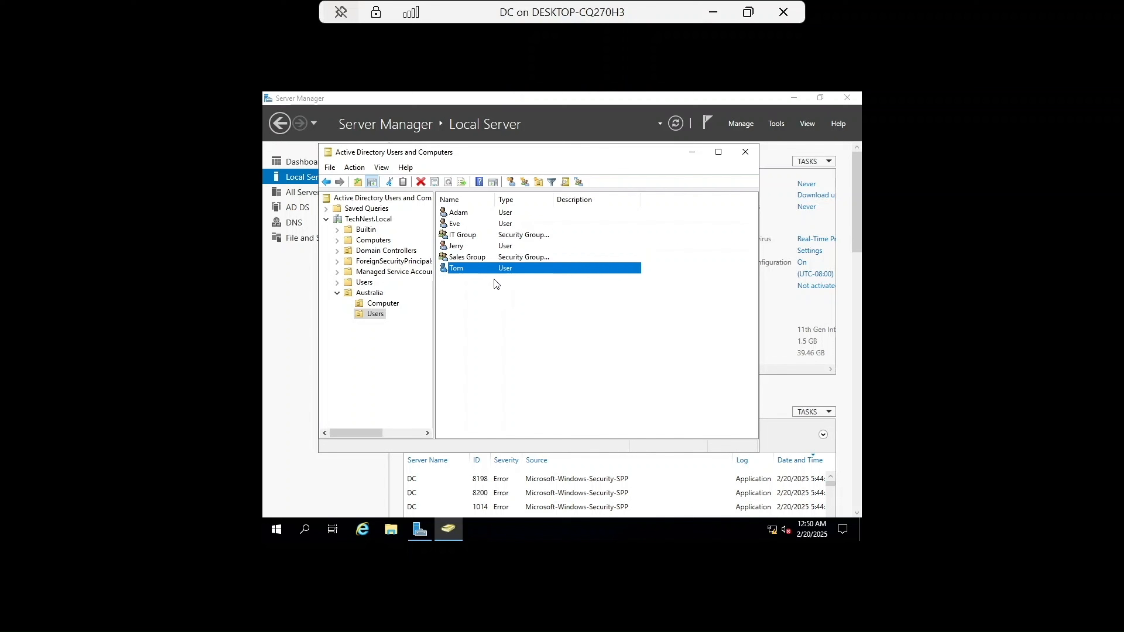
{"action": "left_click", "coordinate": [462, 226]}
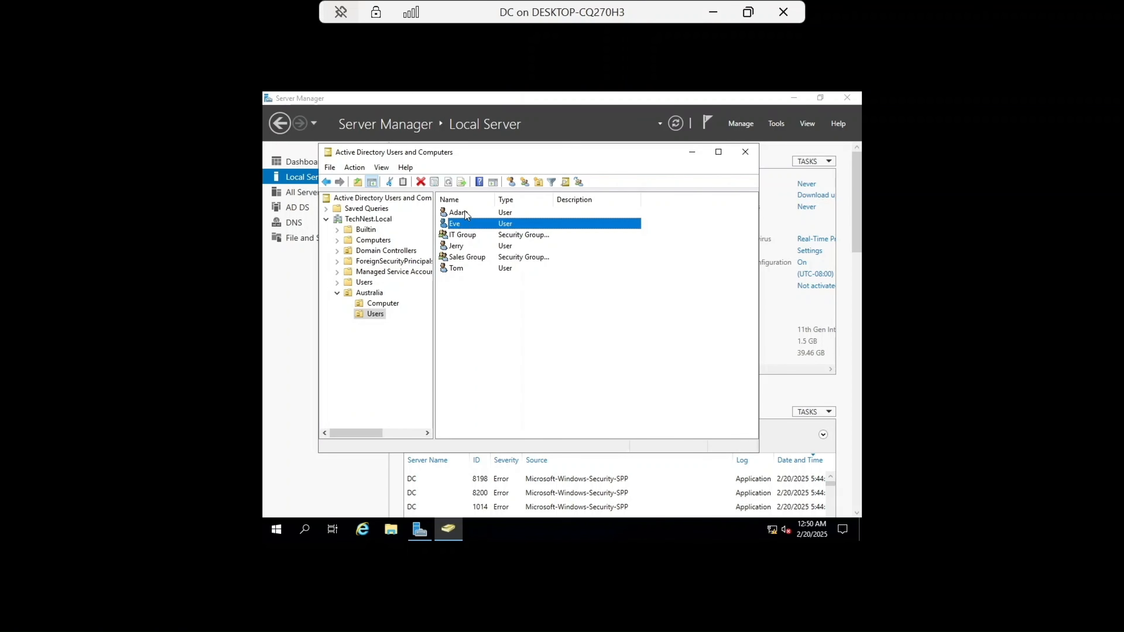
{"action": "left_click", "coordinate": [464, 212], "text": "ctrl"}
{"action": "right_click", "coordinate": [465, 212]}
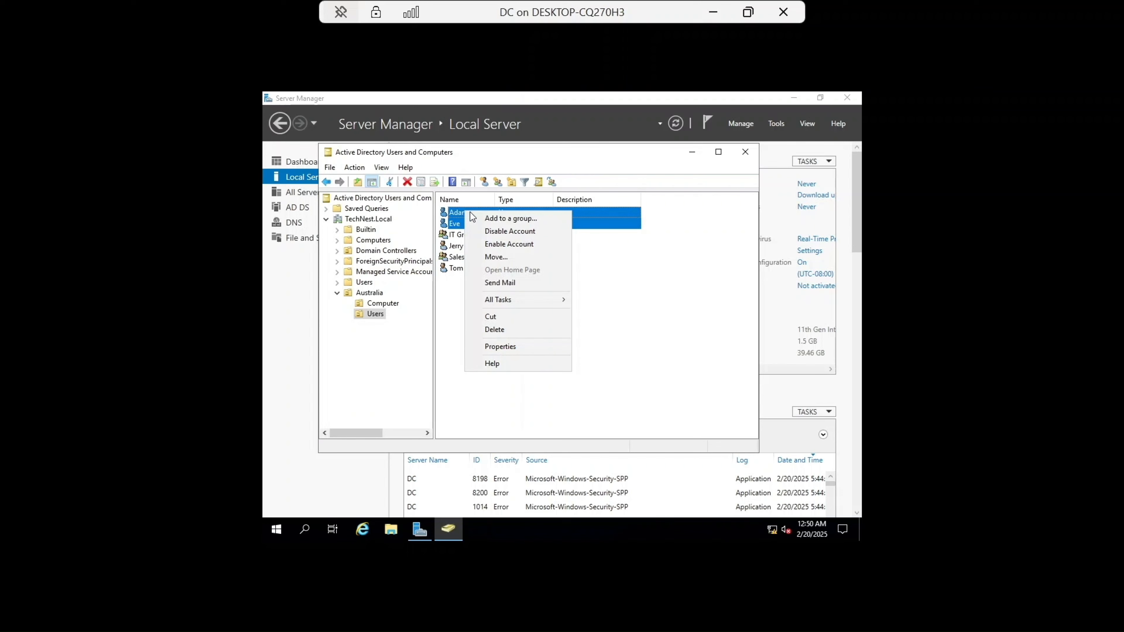
{"action": "left_click", "coordinate": [496, 220]}
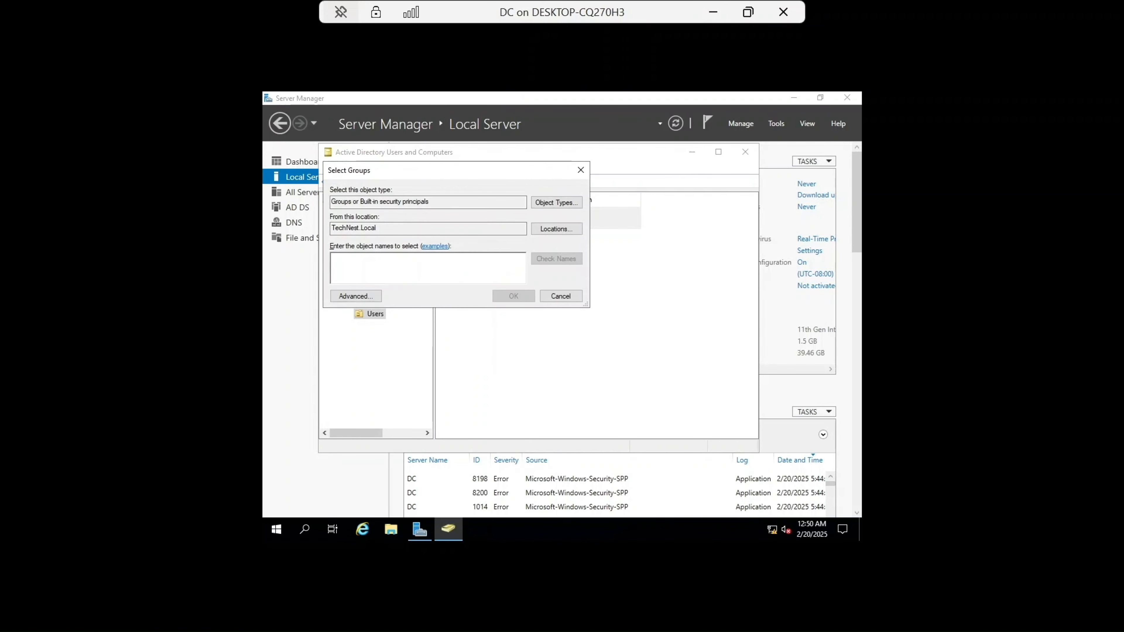
{"action": "type", "text": "sales"}
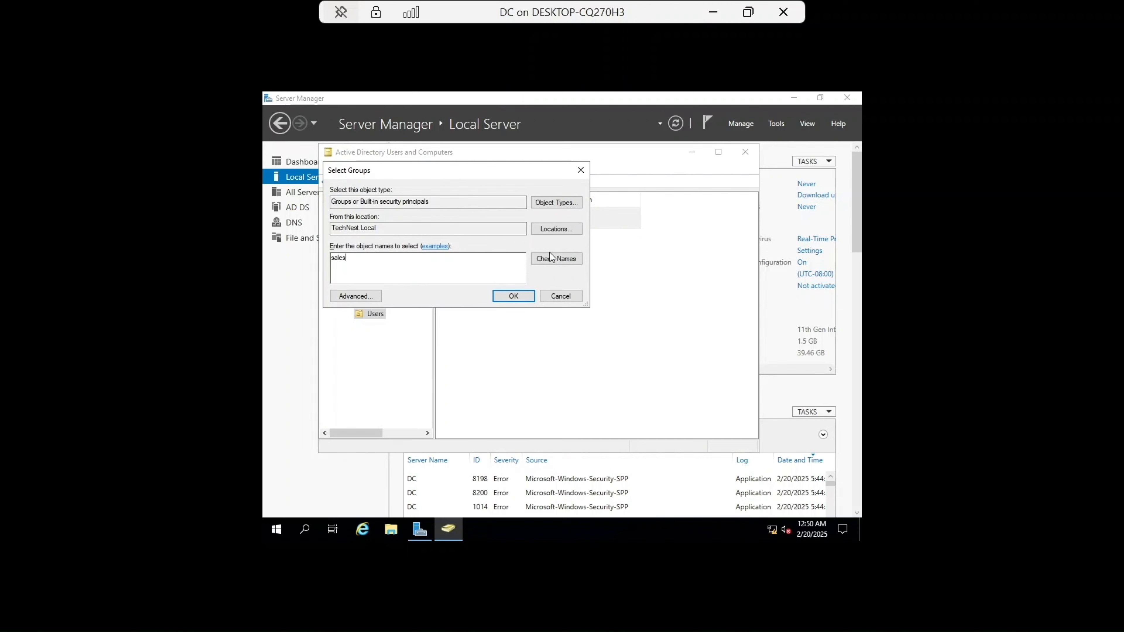
{"action": "left_click", "coordinate": [561, 260]}
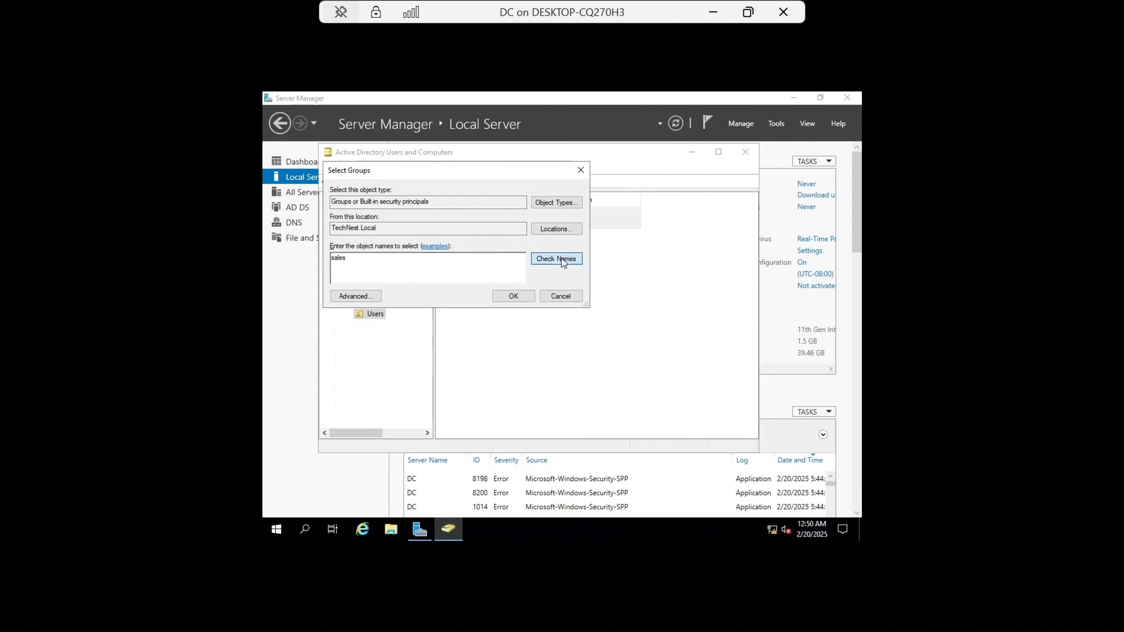
{"action": "left_click", "coordinate": [513, 296]}
{"action": "left_click", "coordinate": [642, 356]}
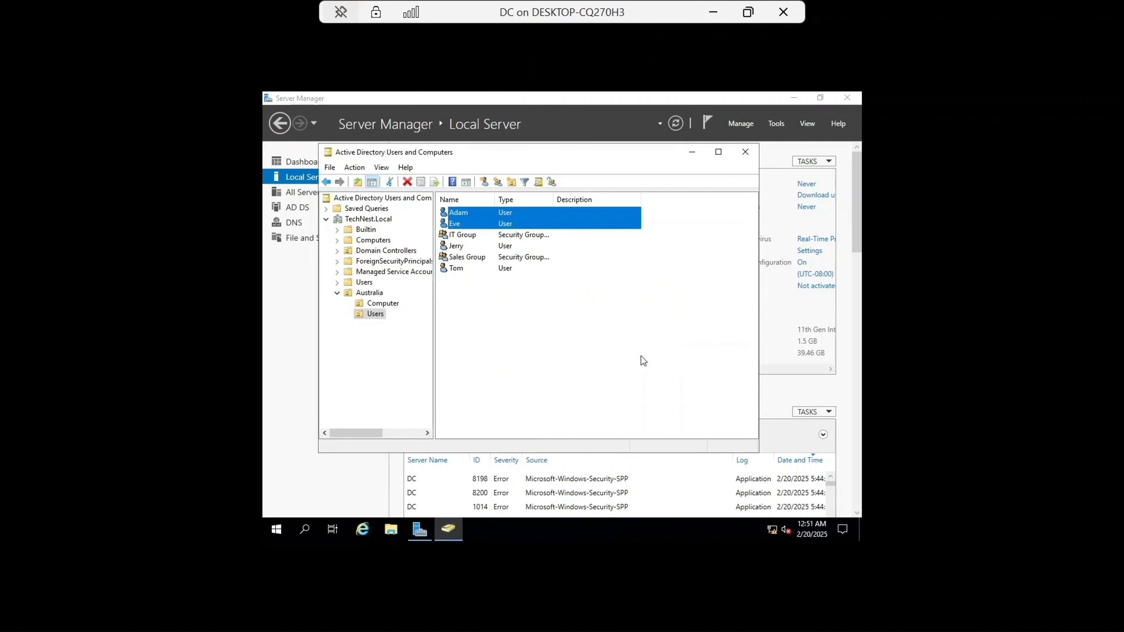
Step: Open Sales Group's properties to check its member list, then close it
{"action": "left_click", "coordinate": [479, 311]}
{"action": "double_click", "coordinate": [478, 259]}
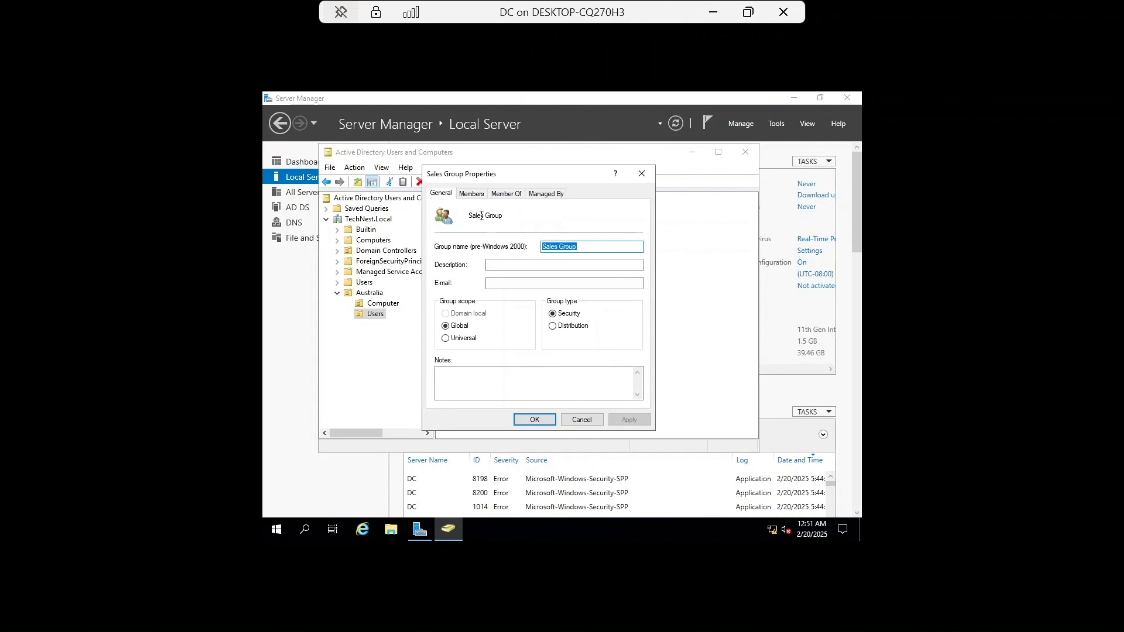
{"action": "left_click", "coordinate": [481, 195]}
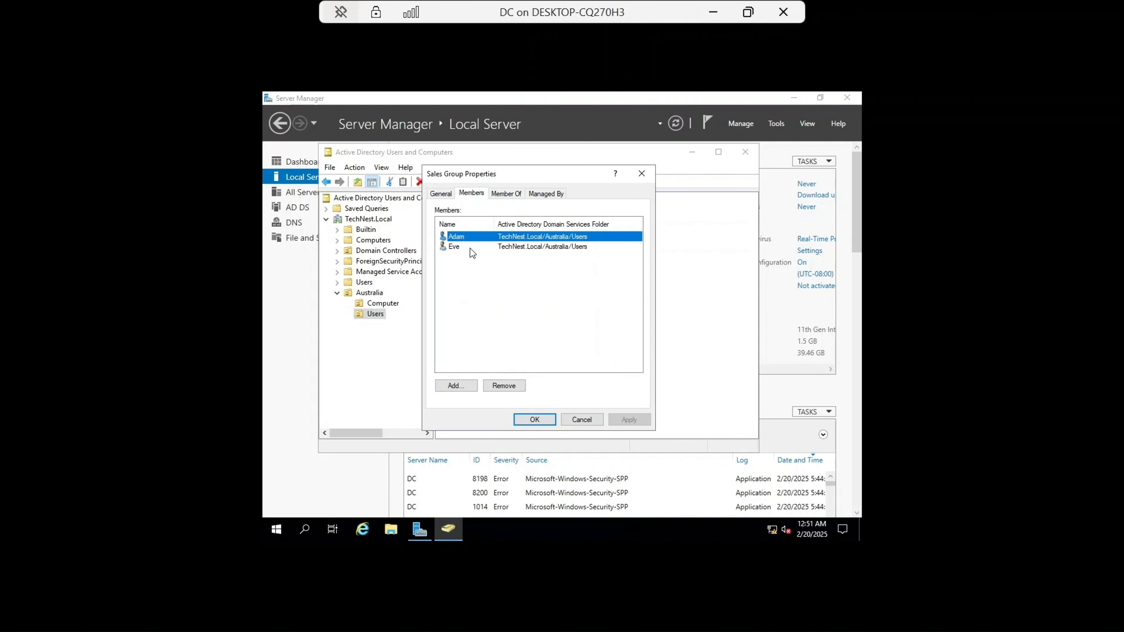
{"action": "left_click", "coordinate": [639, 175]}
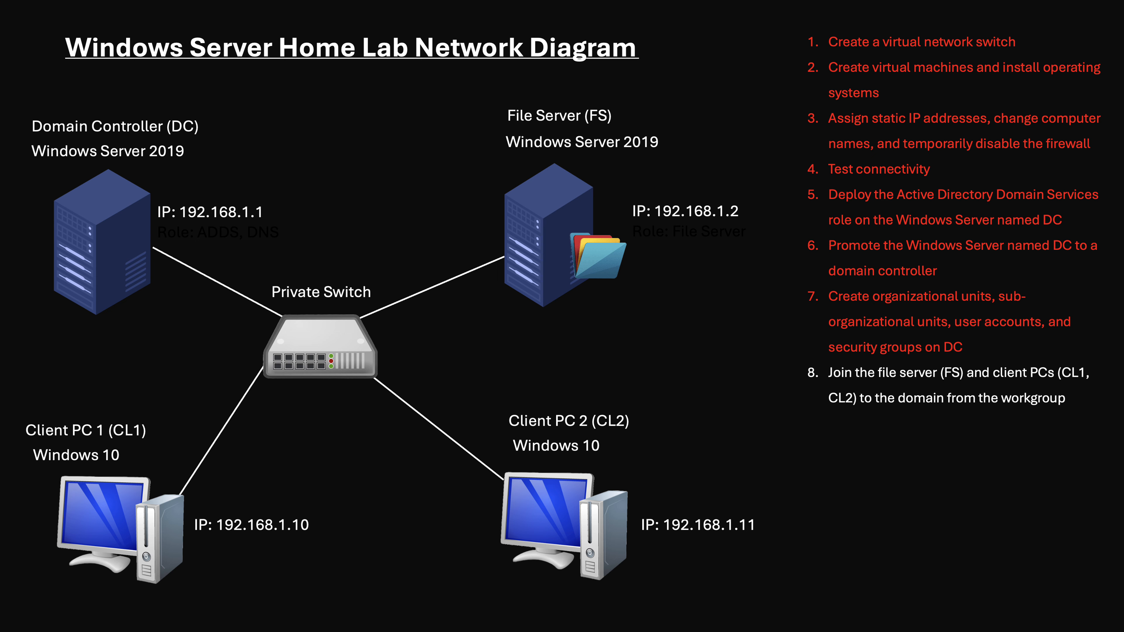
Step: Switch to the FS virtual machine and open This PC's system properties from File Explorer
{"action": "mouse_move", "coordinate": [854, 620]}
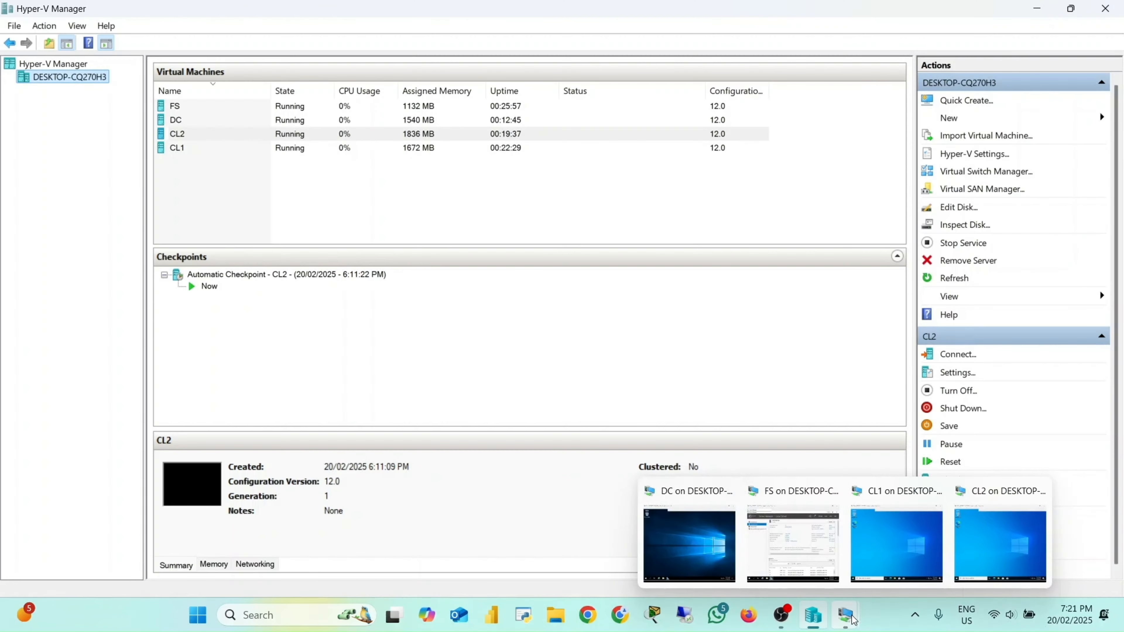
{"action": "left_click", "coordinate": [783, 545]}
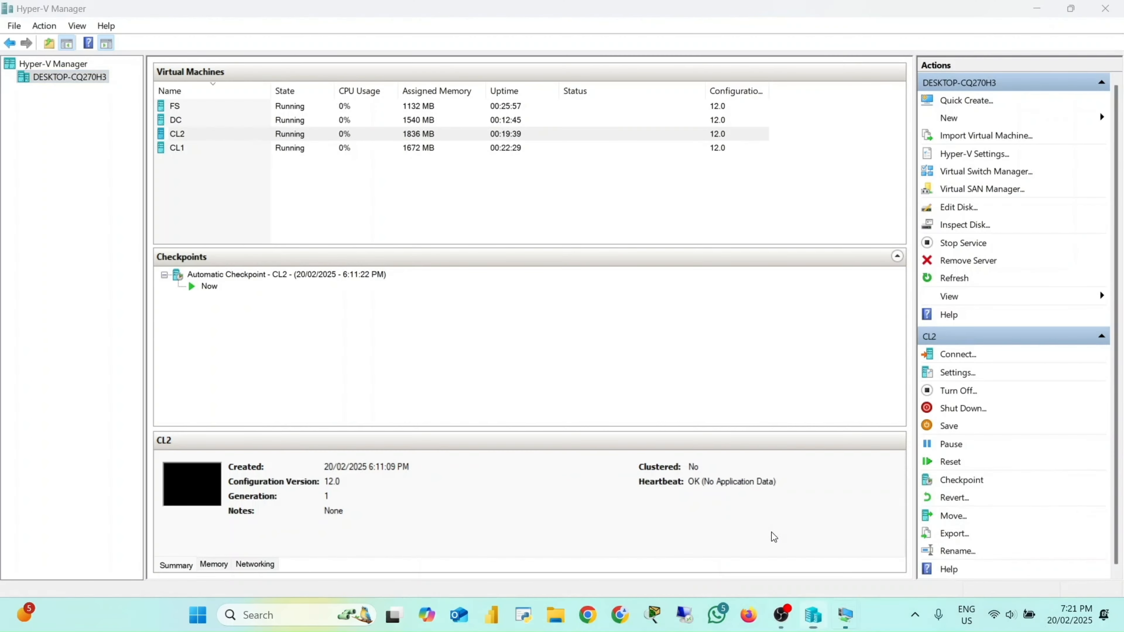
{"action": "left_click", "coordinate": [385, 530]}
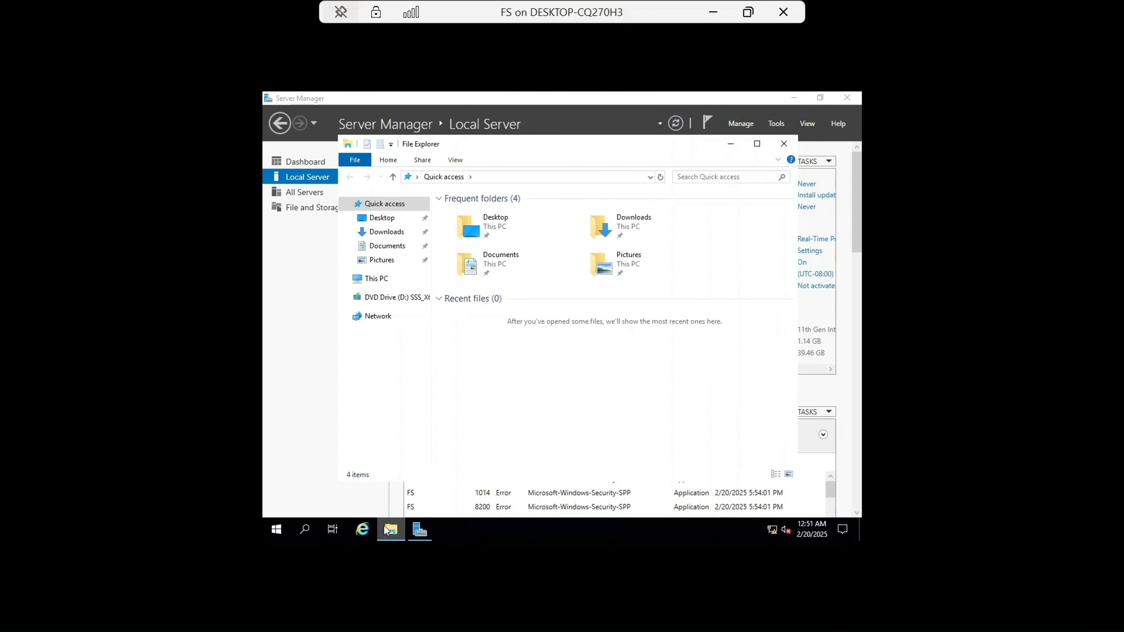
{"action": "right_click", "coordinate": [379, 280]}
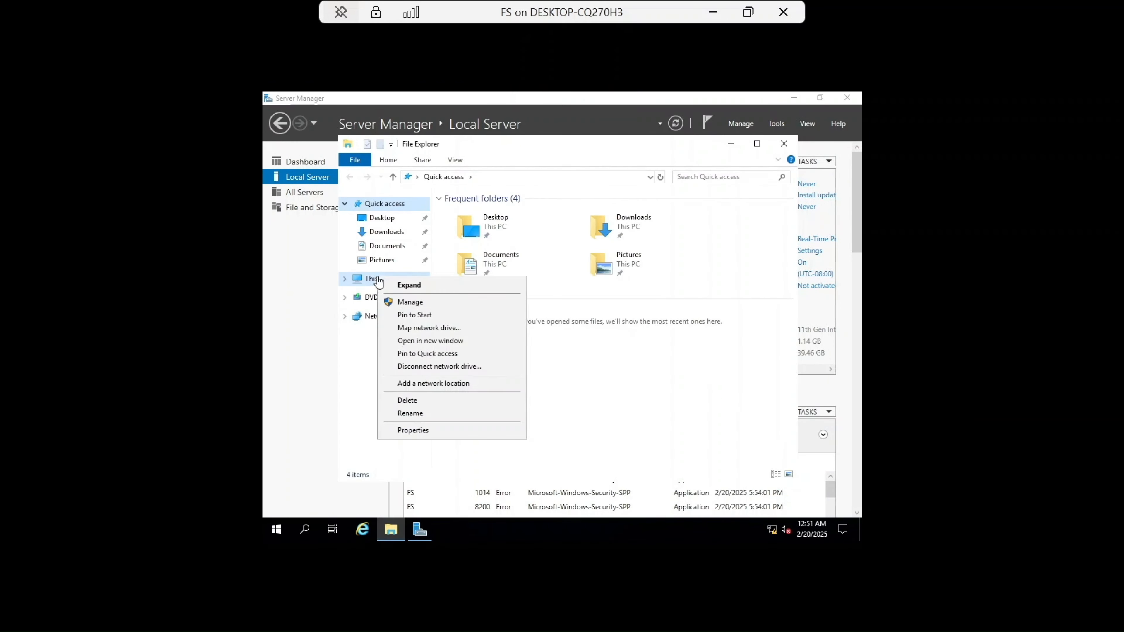
{"action": "left_click", "coordinate": [420, 433]}
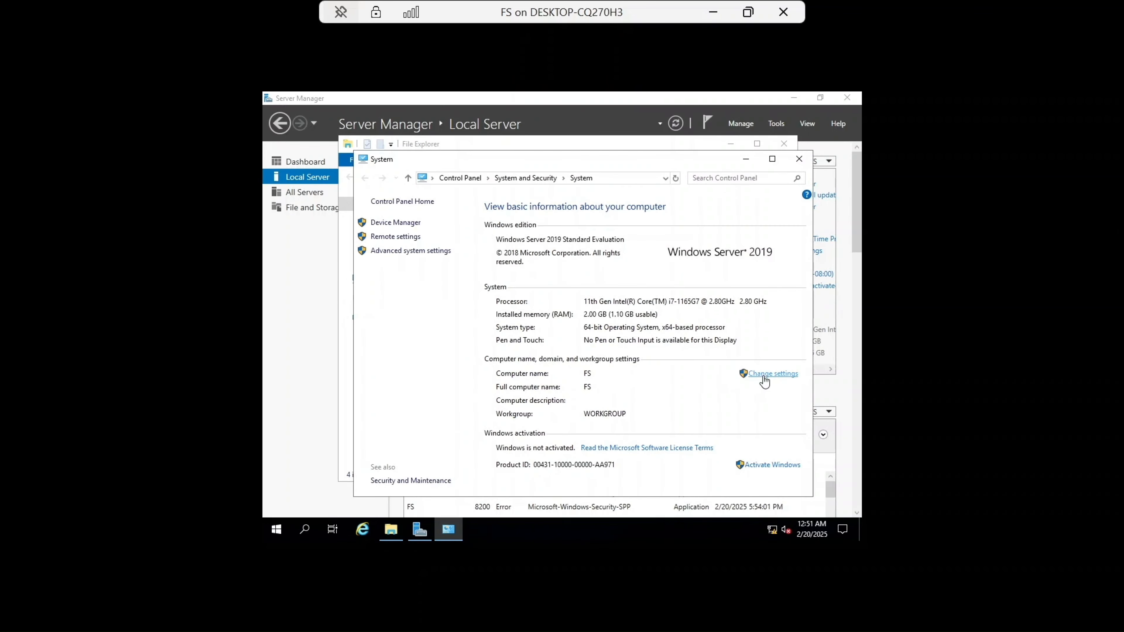
Step: Change FS's membership from the workgroup to the TechNest domain
{"action": "left_click", "coordinate": [763, 377]}
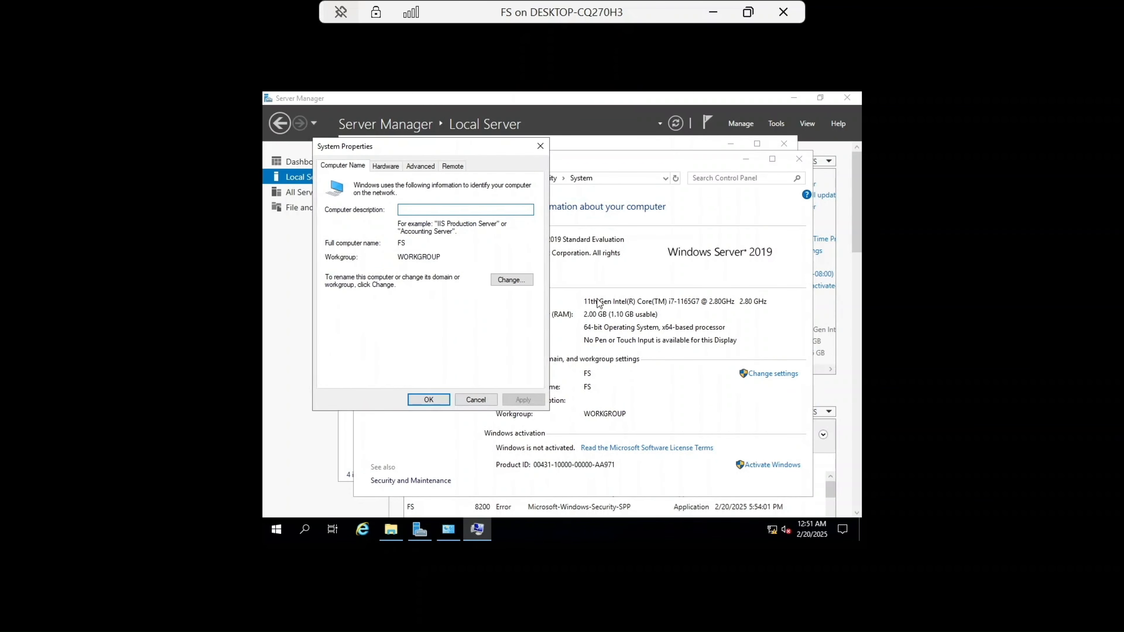
{"action": "left_click", "coordinate": [512, 280]}
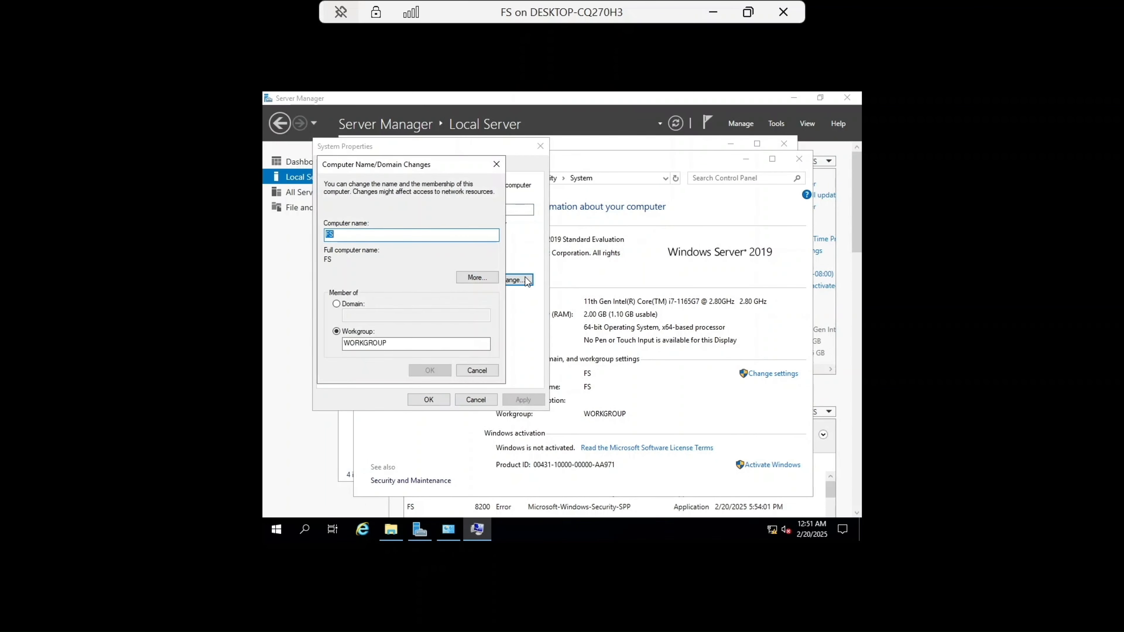
{"action": "left_click", "coordinate": [336, 304]}
{"action": "left_click", "coordinate": [365, 314]}
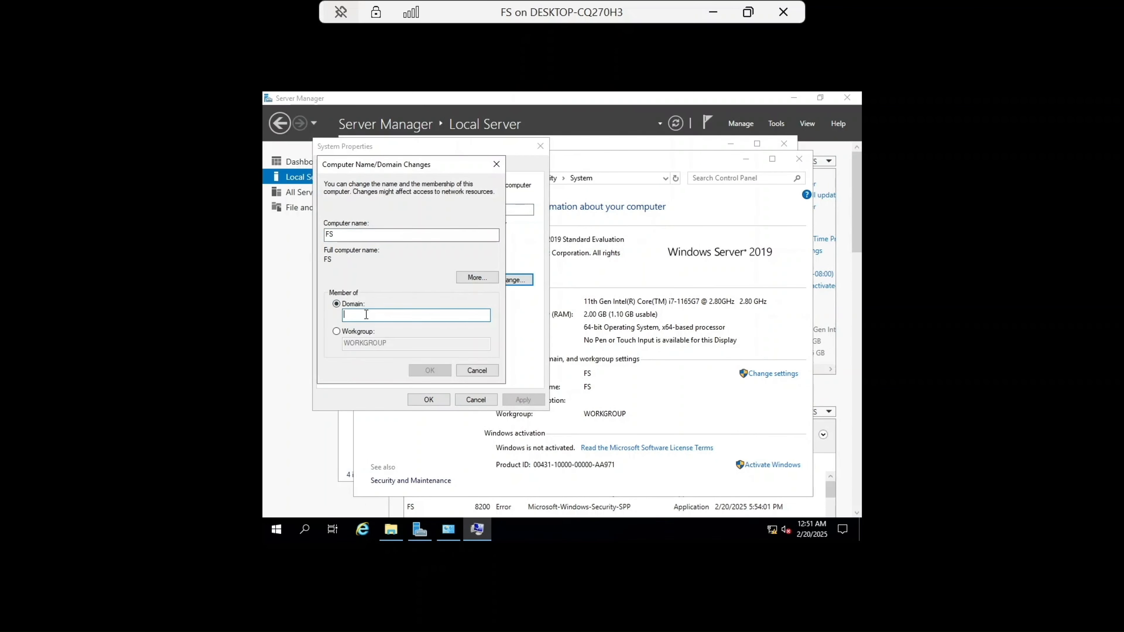
{"action": "type", "text": "T"}
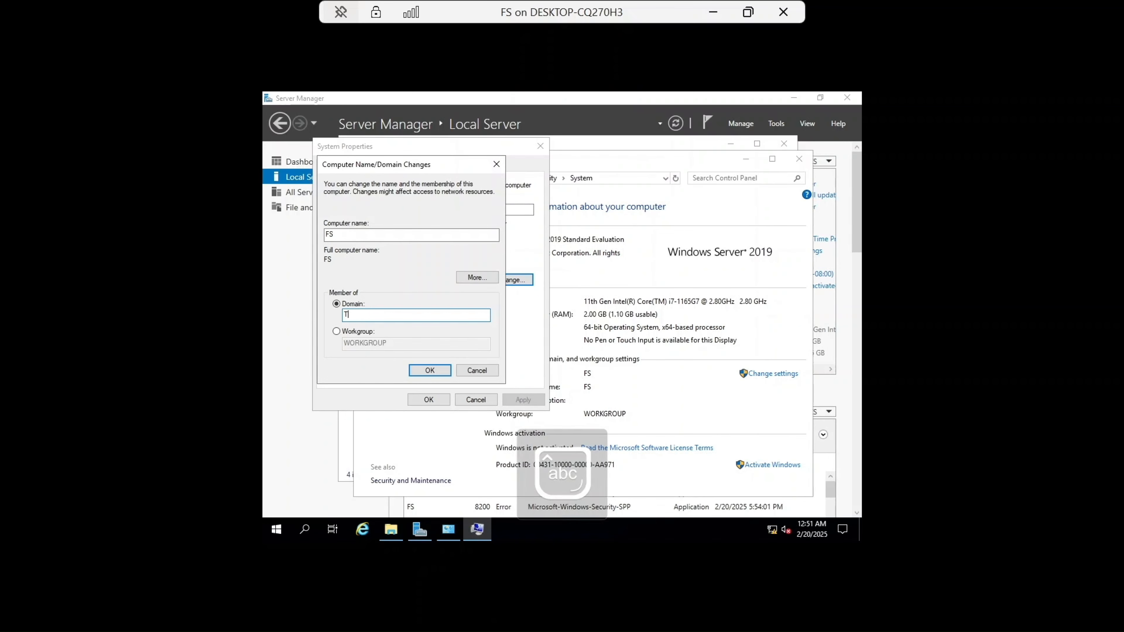
{"action": "type", "text": "esvh"}
{"action": "key", "text": "BackSpace"}
{"action": "key", "text": "BackSpace"}
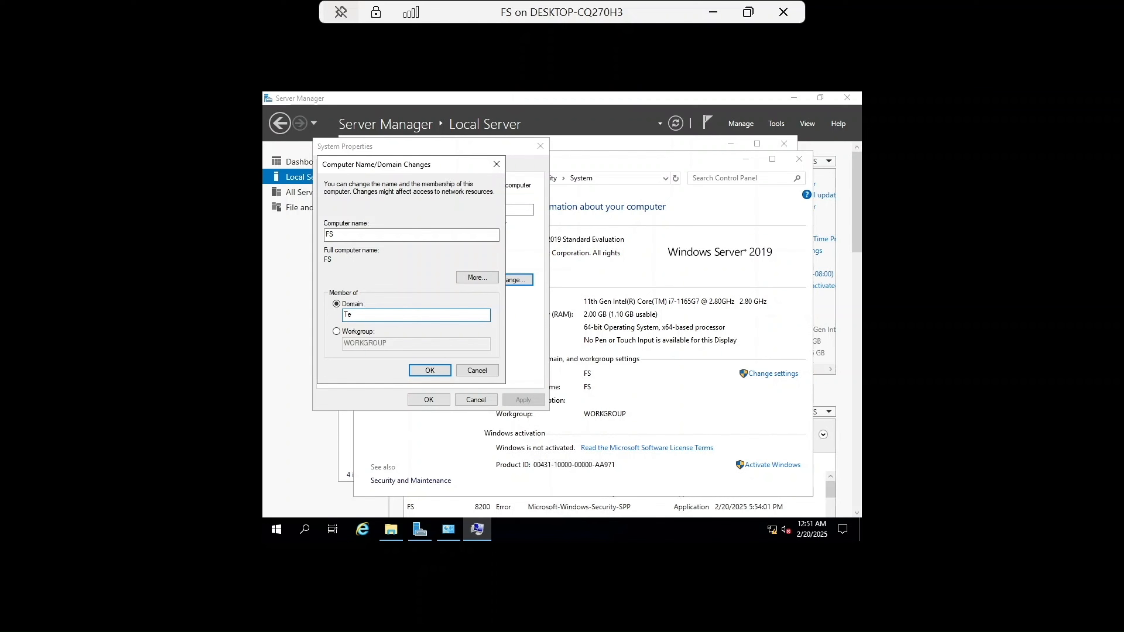
{"action": "type", "text": "chNest"}
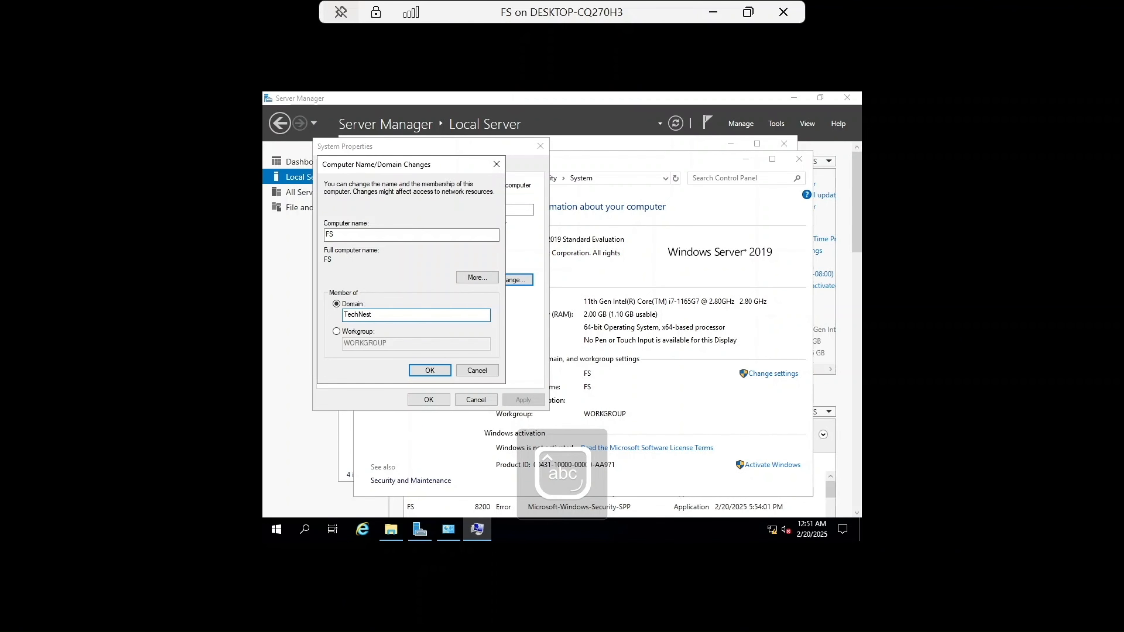
{"action": "key", "text": "Return"}
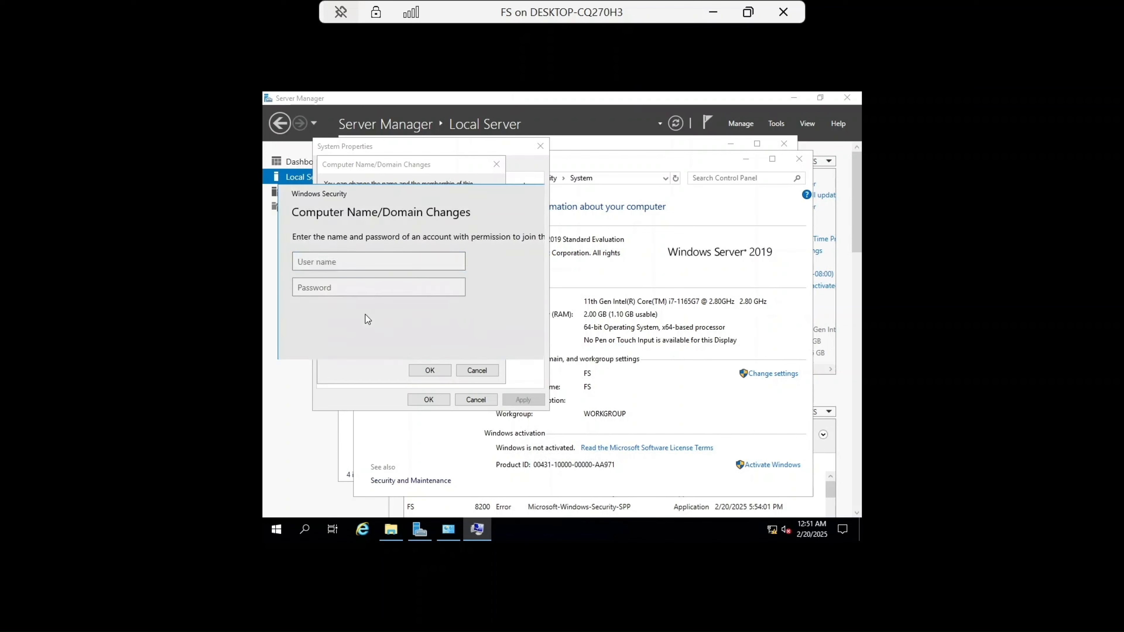
Step: Enter the domain administrator's user name in the join-domain credentials prompt
{"action": "type", "text": "ad"}
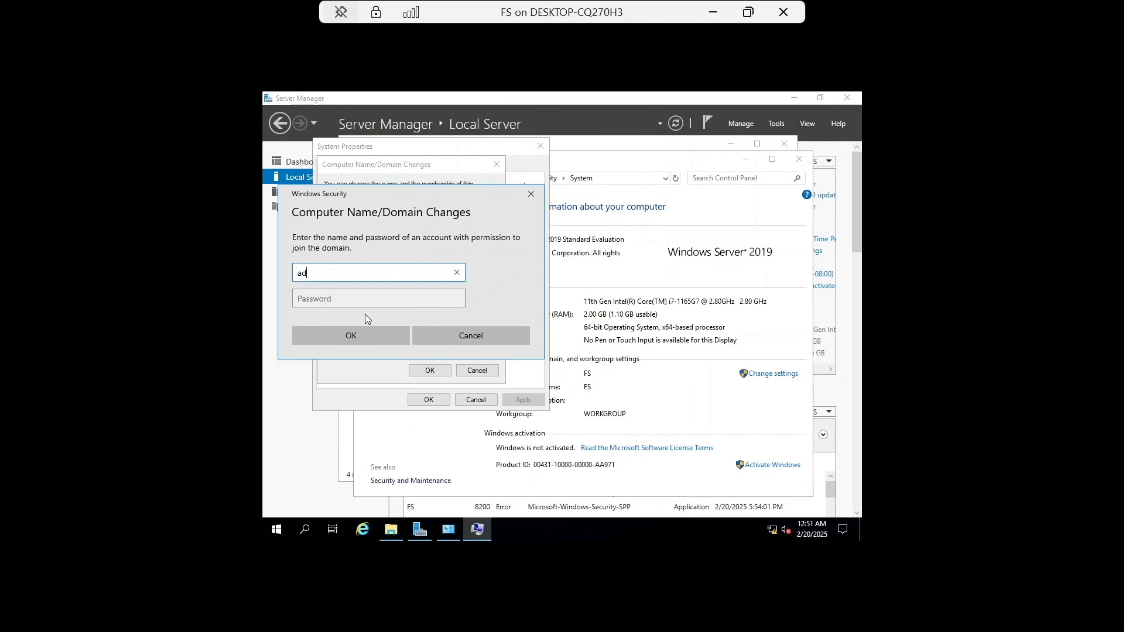
{"action": "type", "text": "ministrator@technest.local"}
{"action": "left_click", "coordinate": [372, 293]}
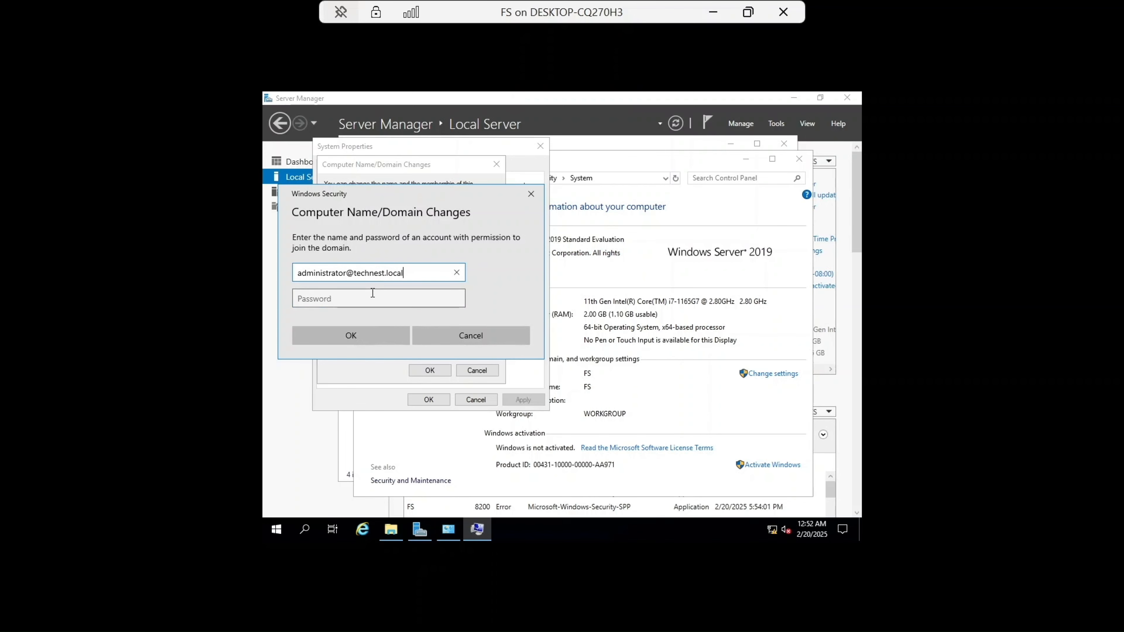
Step: Type the domain administrator account password and submit the credentials
{"action": "key", "text": "Caps_Lock"}
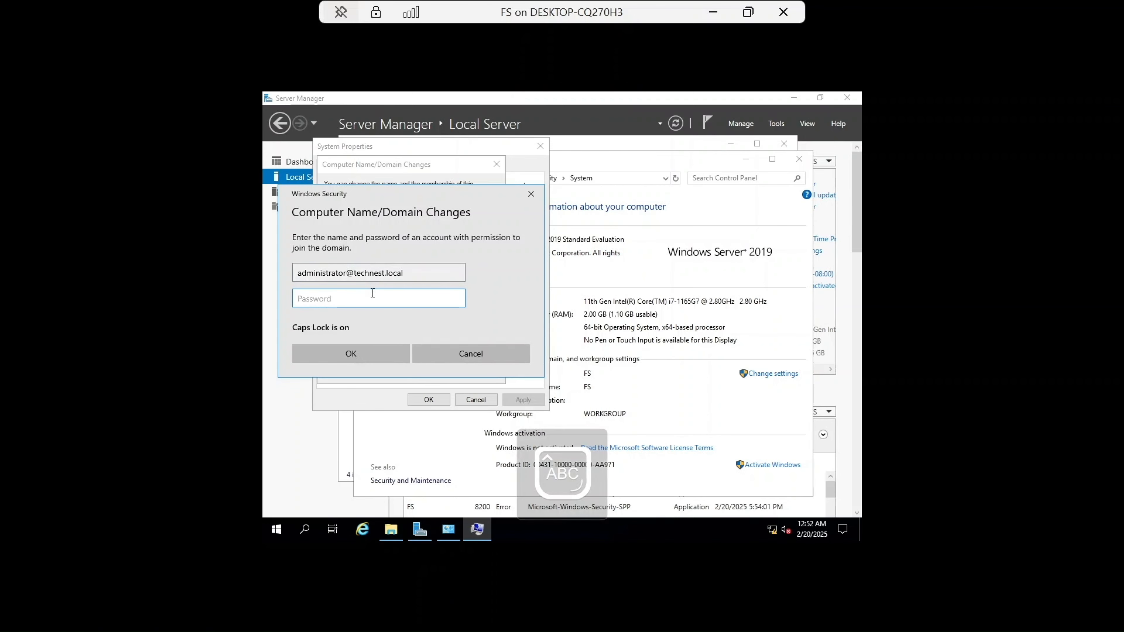
{"action": "type", "text": "P@s"}
{"action": "type", "text": "•••"}
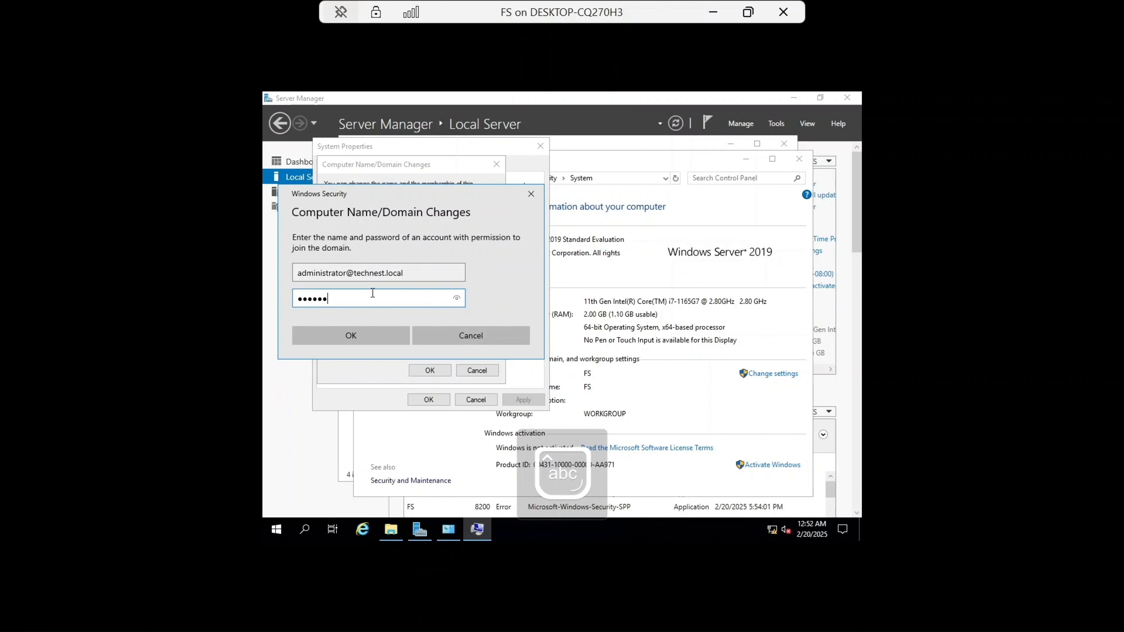
{"action": "key", "text": "Caps_Lock"}
{"action": "type", "text": "•"}
{"action": "key", "text": "Caps_Lock"}
{"action": "type", "text": "•••••••"}
{"action": "left_click", "coordinate": [374, 332]}
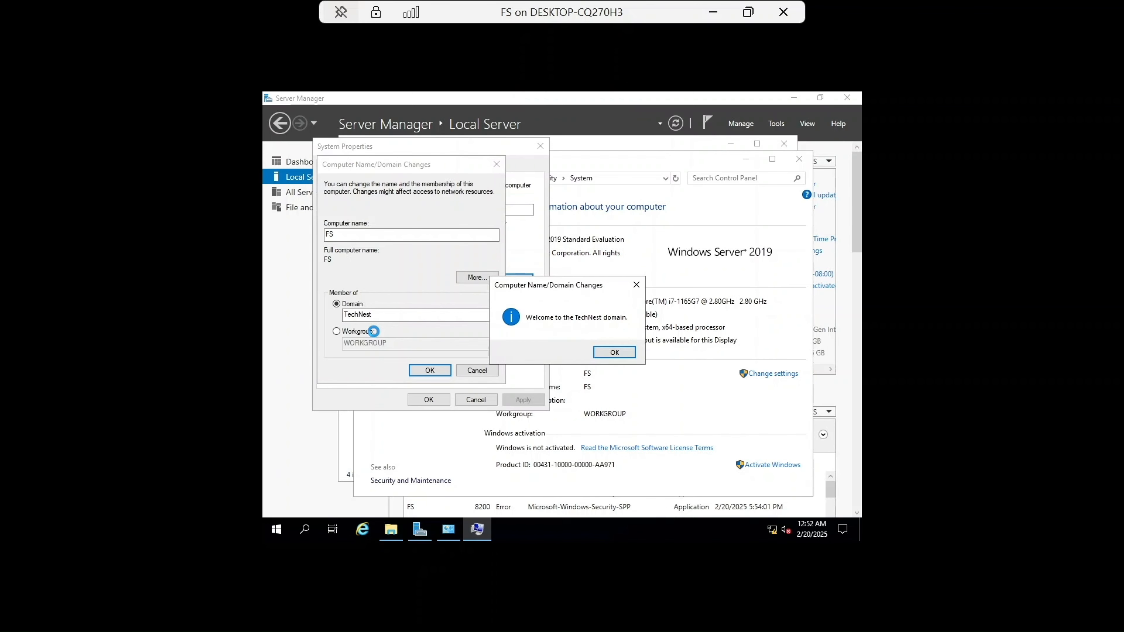
Step: Acknowledge the domain welcome and restart notices, close System Properties, and restart FS now
{"action": "left_click", "coordinate": [623, 354]}
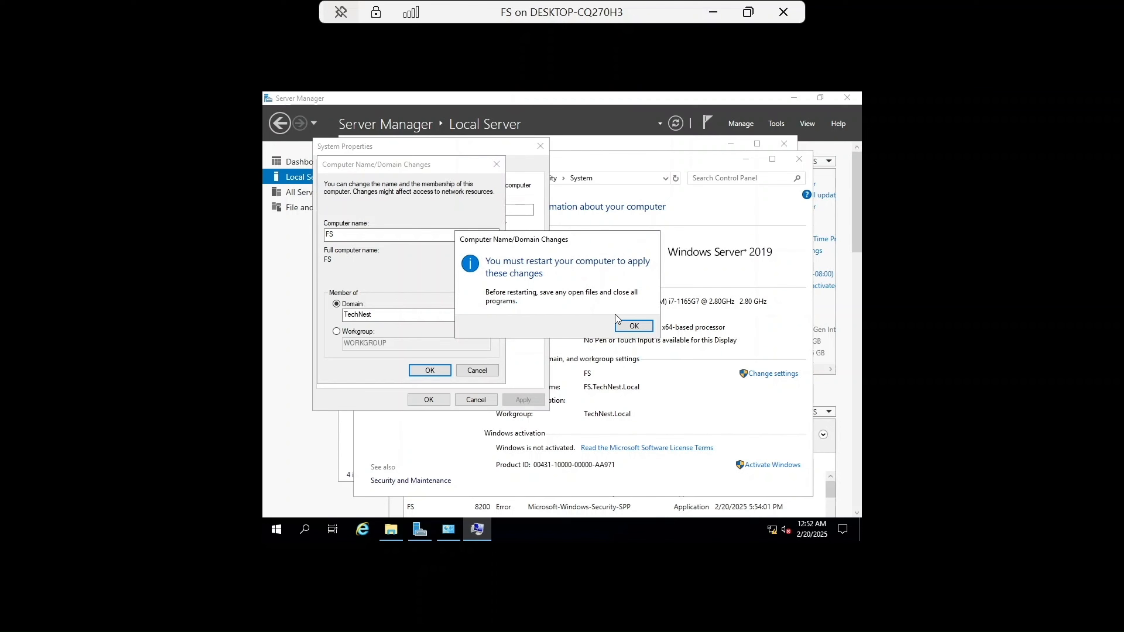
{"action": "left_click", "coordinate": [628, 327]}
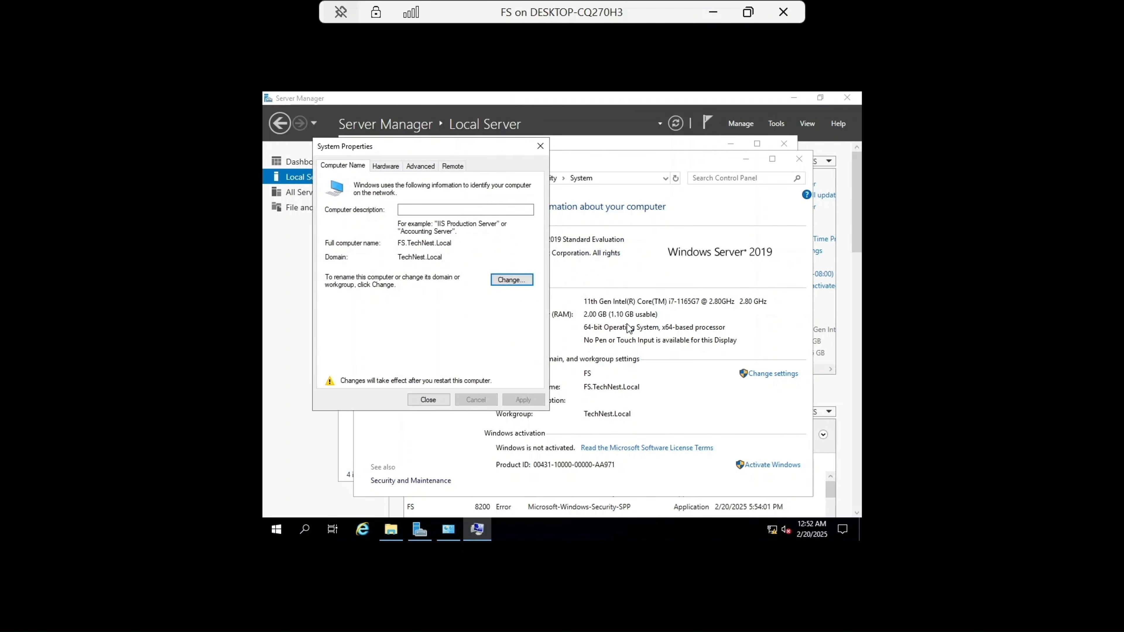
{"action": "left_click", "coordinate": [428, 401]}
{"action": "left_click", "coordinate": [581, 326]}
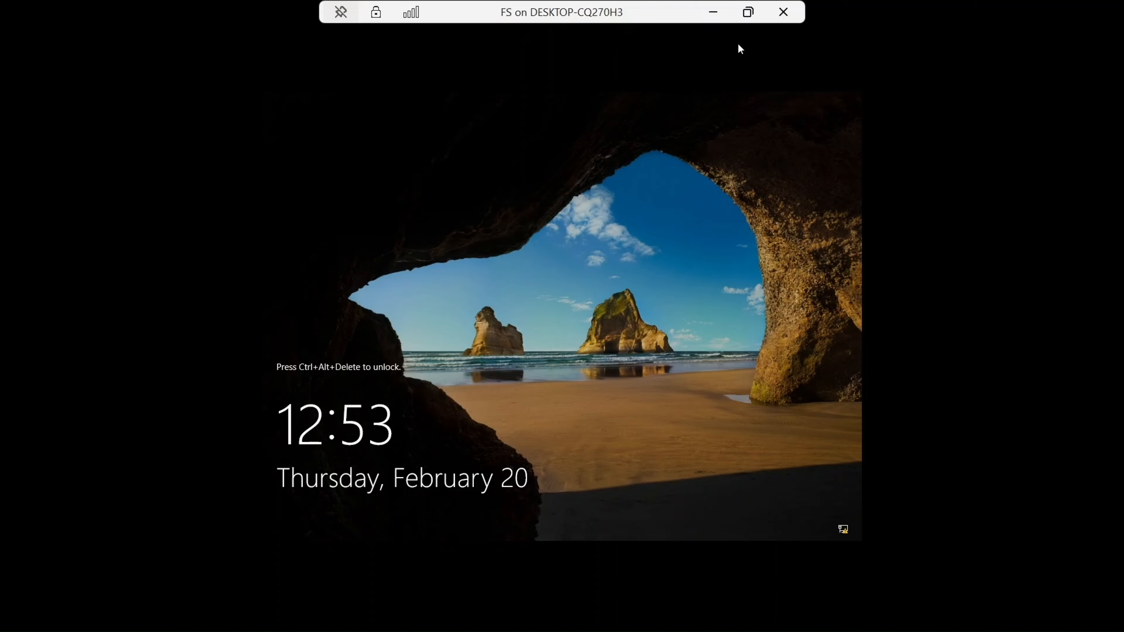
{"action": "left_click", "coordinate": [747, 12]}
{"action": "left_click", "coordinate": [370, 61]}
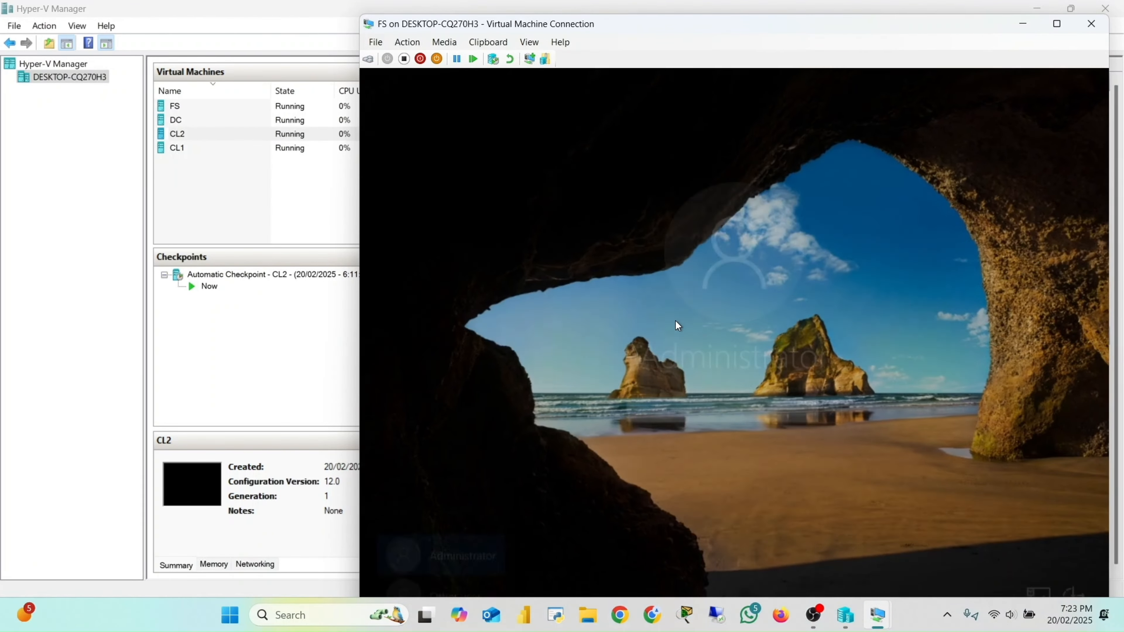
Step: Sign in to FS as Administrator by entering the account password
{"action": "key", "text": "Caps_Lock"}
{"action": "type", "text": "•"}
{"action": "key", "text": "Caps_Lock"}
{"action": "type", "text": "••"}
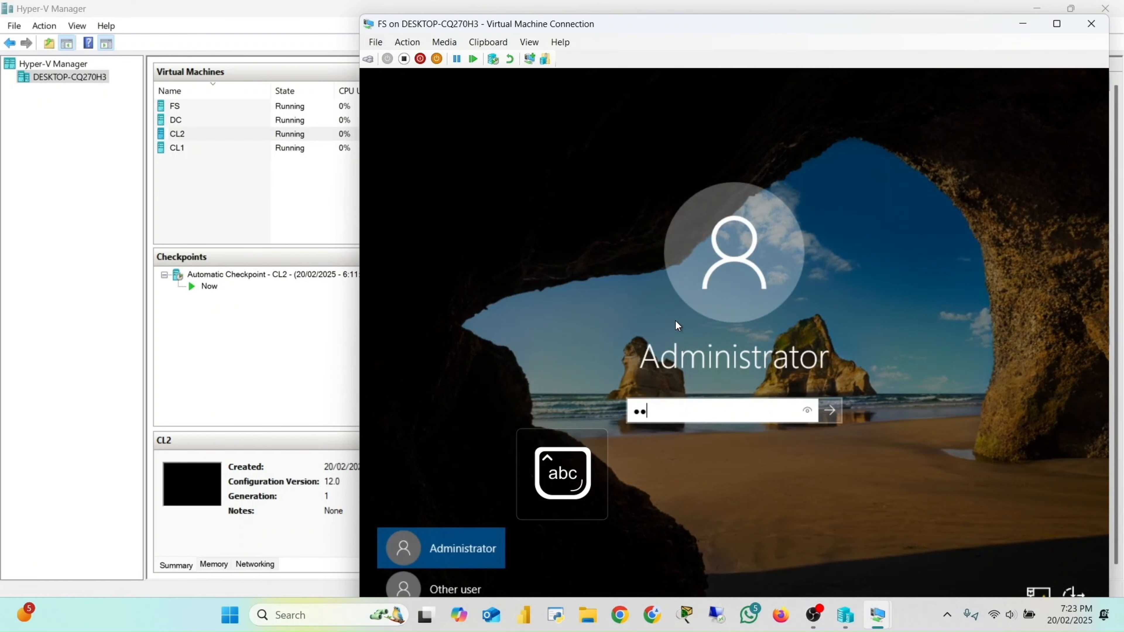
{"action": "key", "text": "BackSpace"}
{"action": "key", "text": "BackSpace"}
{"action": "type", "text": "••••"}
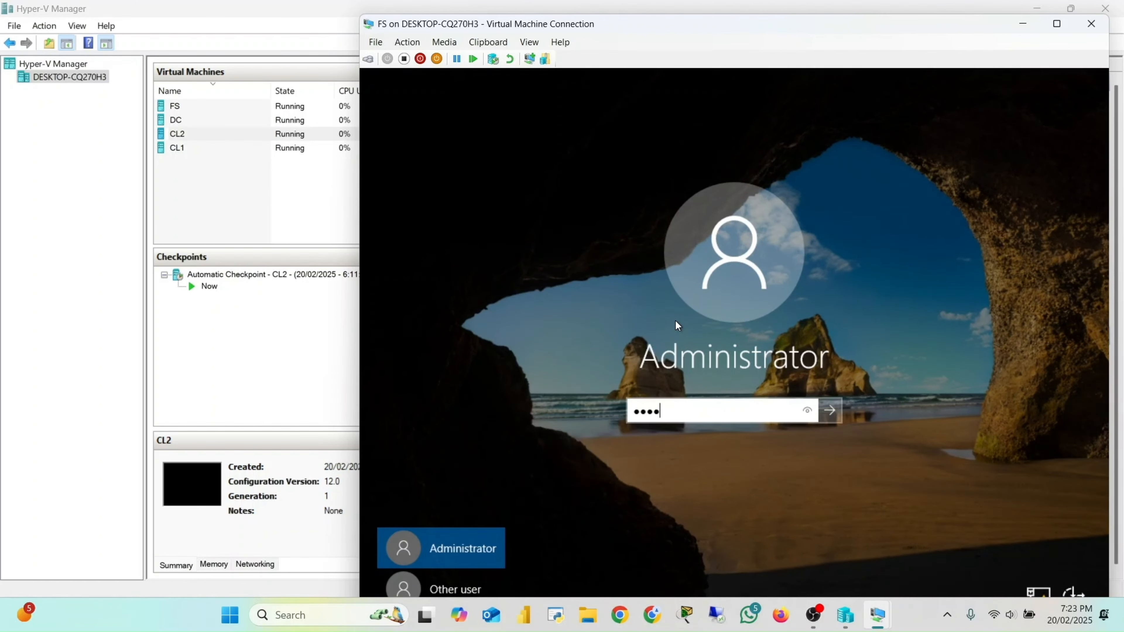
{"action": "key", "text": "Caps_Lock"}
{"action": "type", "text": "••"}
{"action": "key", "text": "Caps_Lock"}
{"action": "type", "text": "•••••••"}
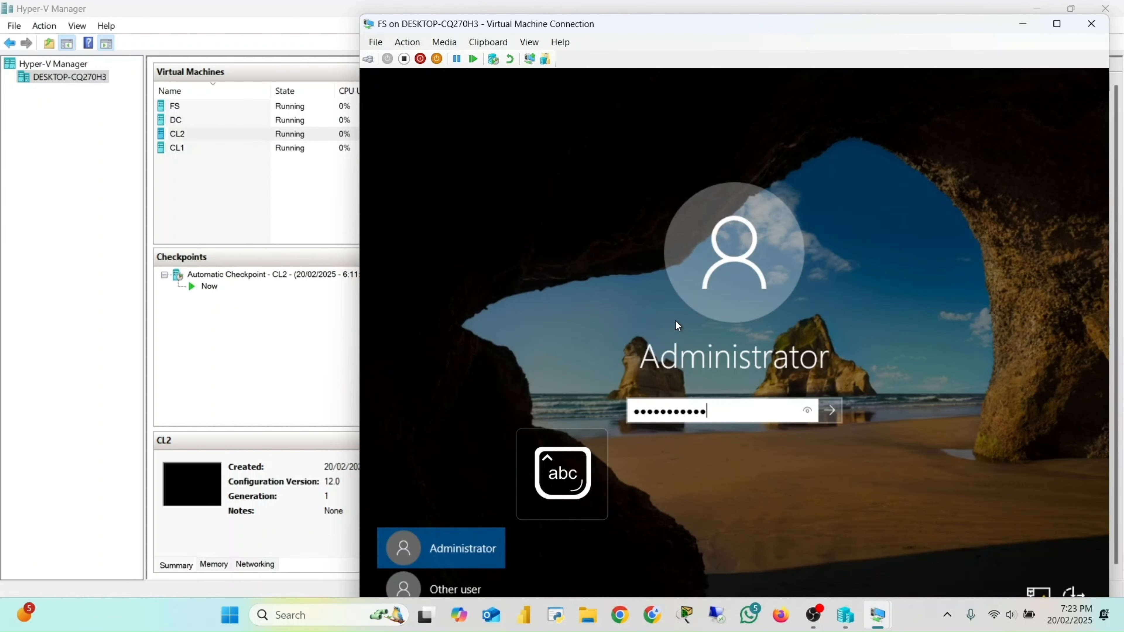
{"action": "key", "text": "Return"}
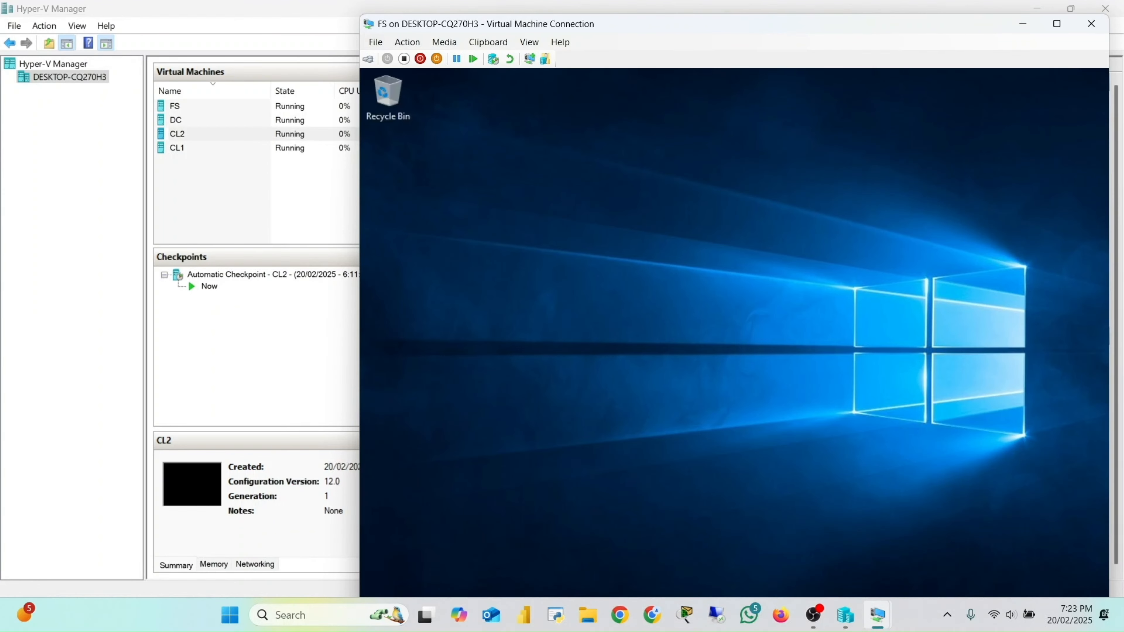
Step: Maximize the FS window, dismiss the Windows Admin Center message, and view the Local Server properties to check the domain
{"action": "left_click", "coordinate": [1057, 24]}
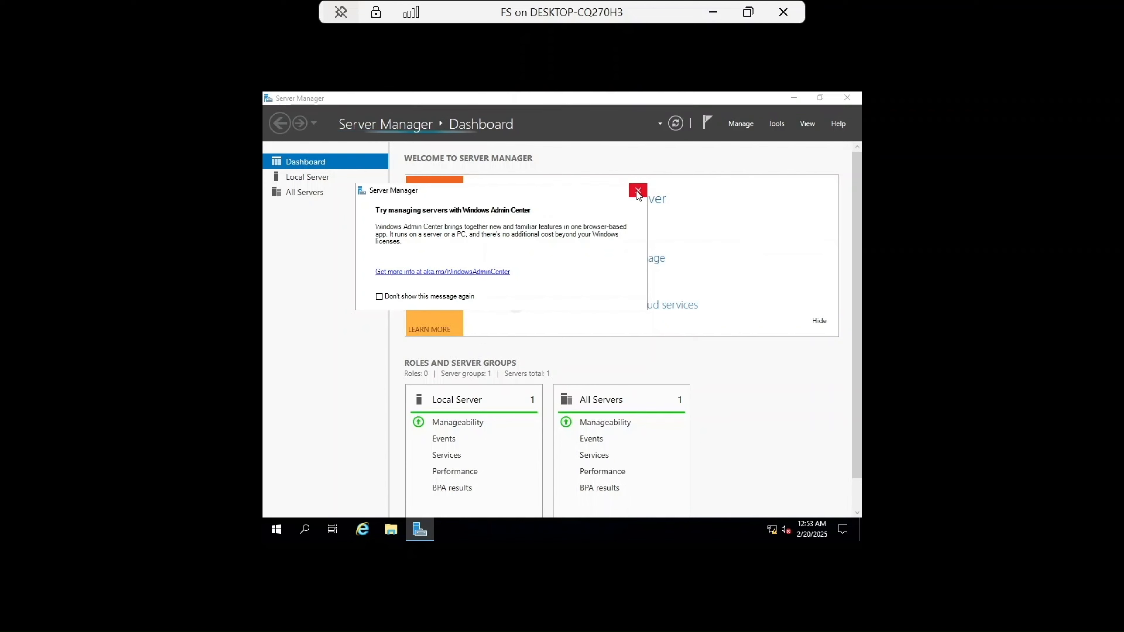
{"action": "left_click", "coordinate": [637, 190]}
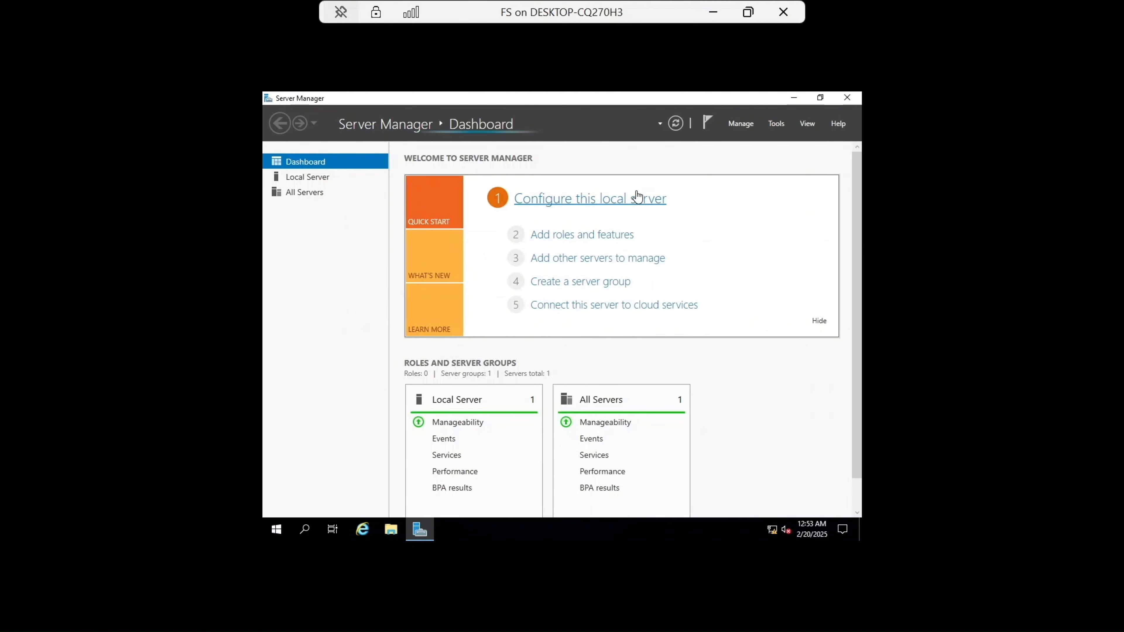
{"action": "left_click", "coordinate": [291, 176]}
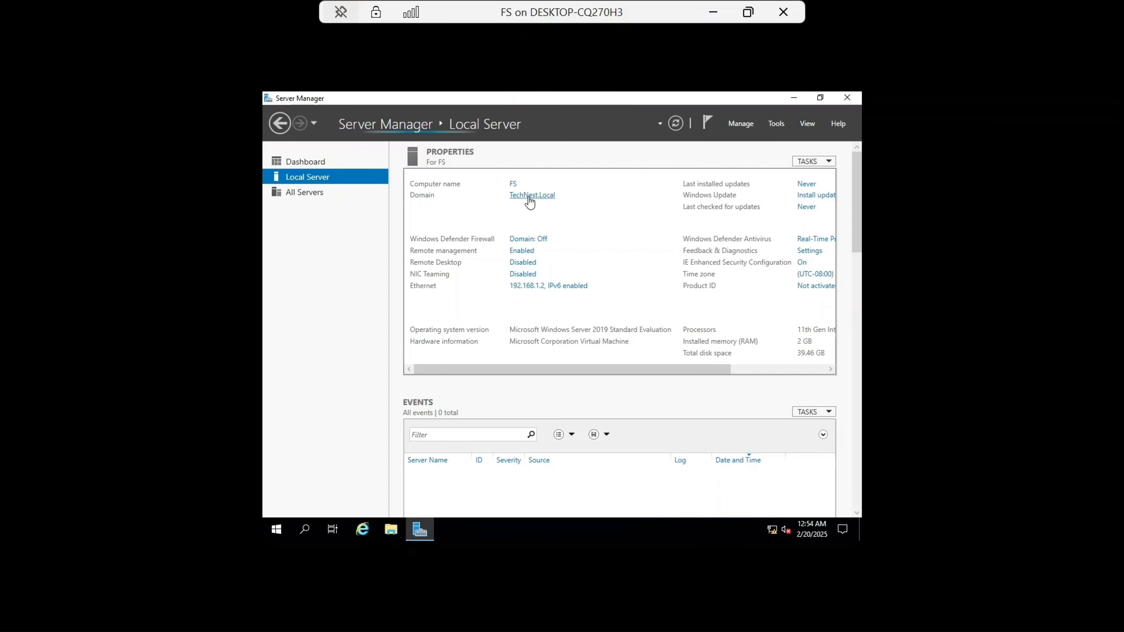
Step: Minimize the FS connection window and switch to the CL1 virtual machine connection
{"action": "left_click", "coordinate": [716, 13]}
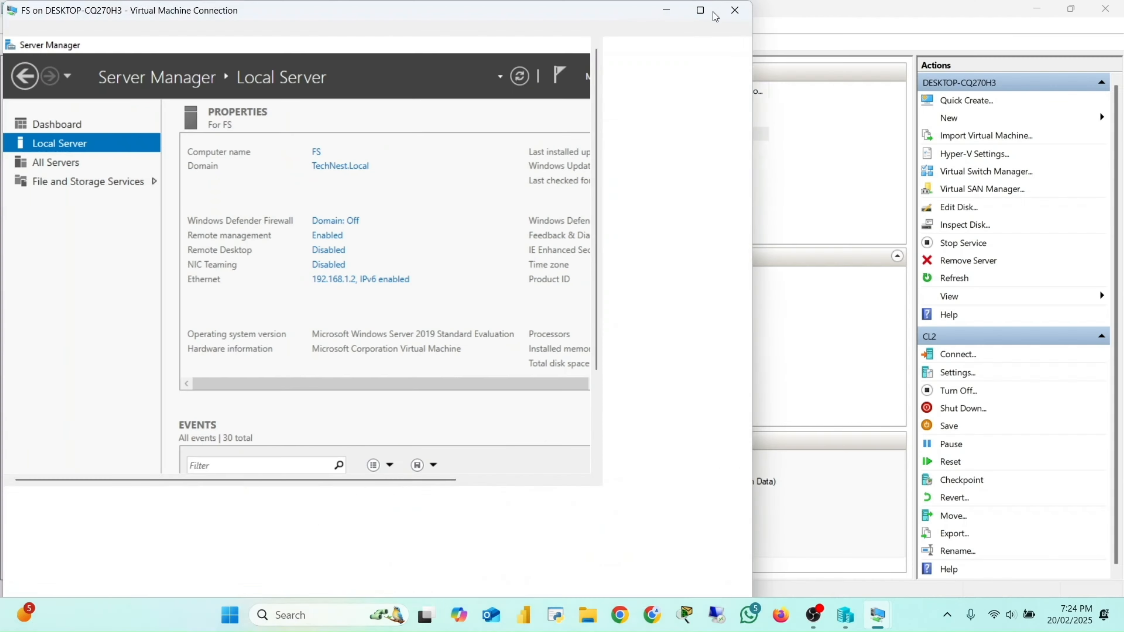
{"action": "left_click", "coordinate": [666, 10]}
{"action": "mouse_move", "coordinate": [848, 619]}
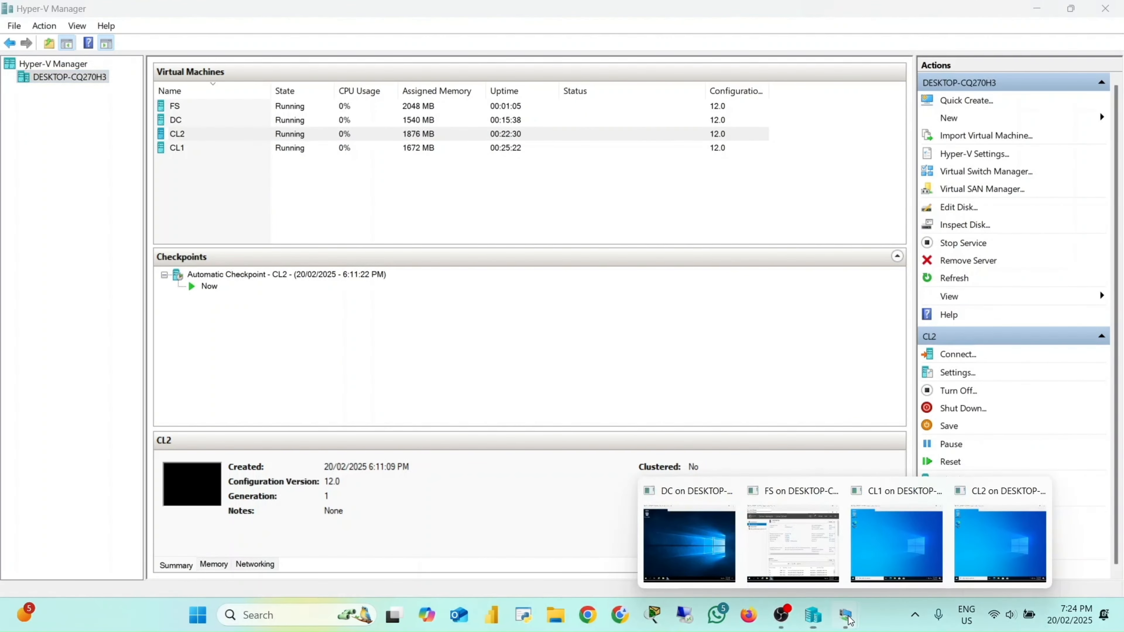
{"action": "left_click", "coordinate": [888, 533]}
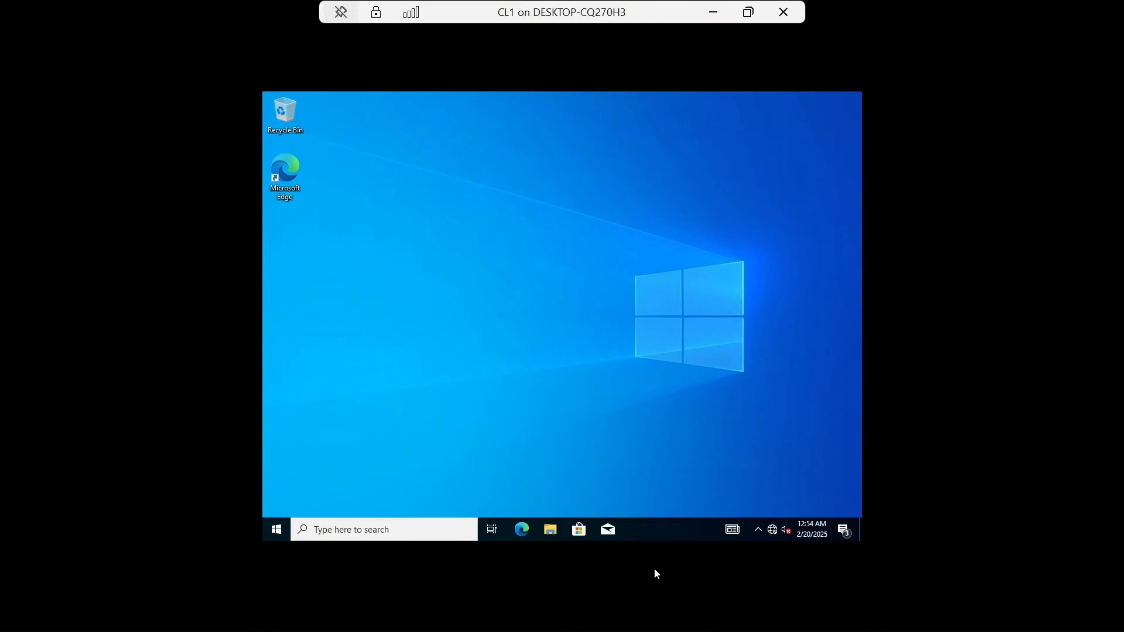
Step: Open CL1's System Properties through This PC's properties and the advanced rename setting
{"action": "left_click", "coordinate": [554, 528]}
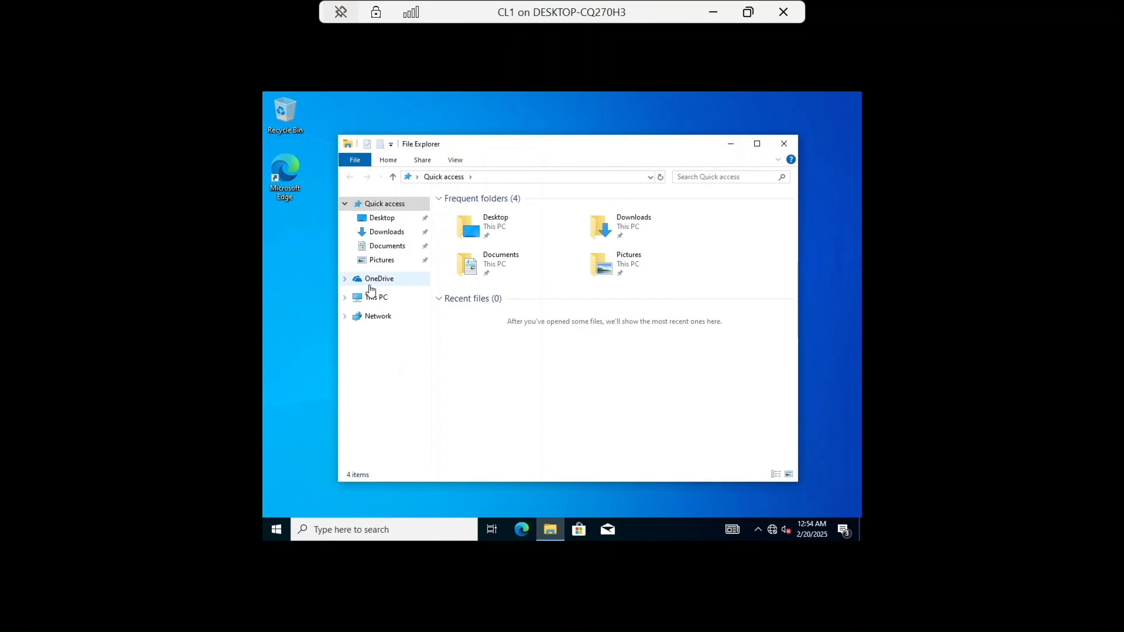
{"action": "left_click", "coordinate": [372, 295]}
{"action": "right_click", "coordinate": [371, 295]}
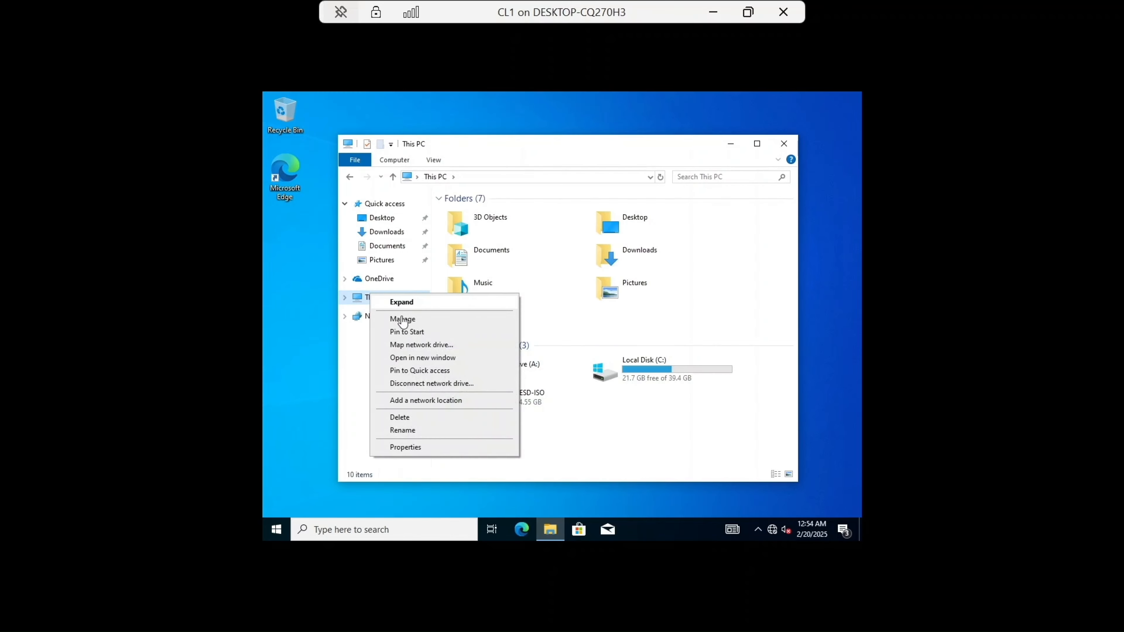
{"action": "left_click", "coordinate": [427, 448]}
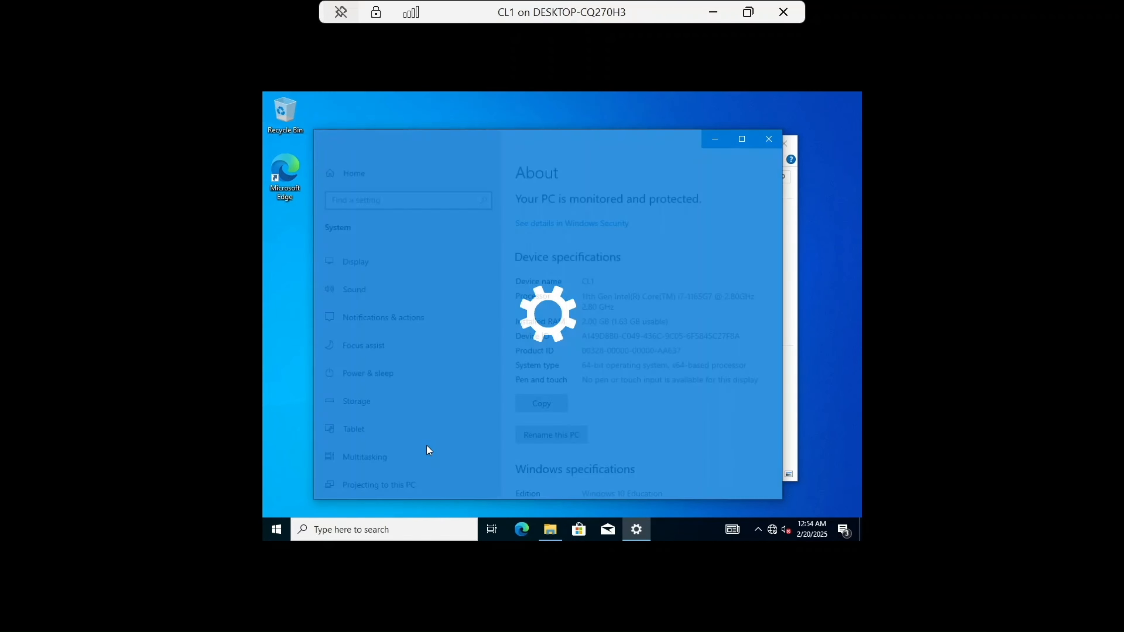
{"action": "scroll", "coordinate": [628, 336], "scroll_direction": "down", "scroll_amount": 6}
{"action": "scroll", "coordinate": [628, 336], "scroll_direction": "down", "scroll_amount": 3}
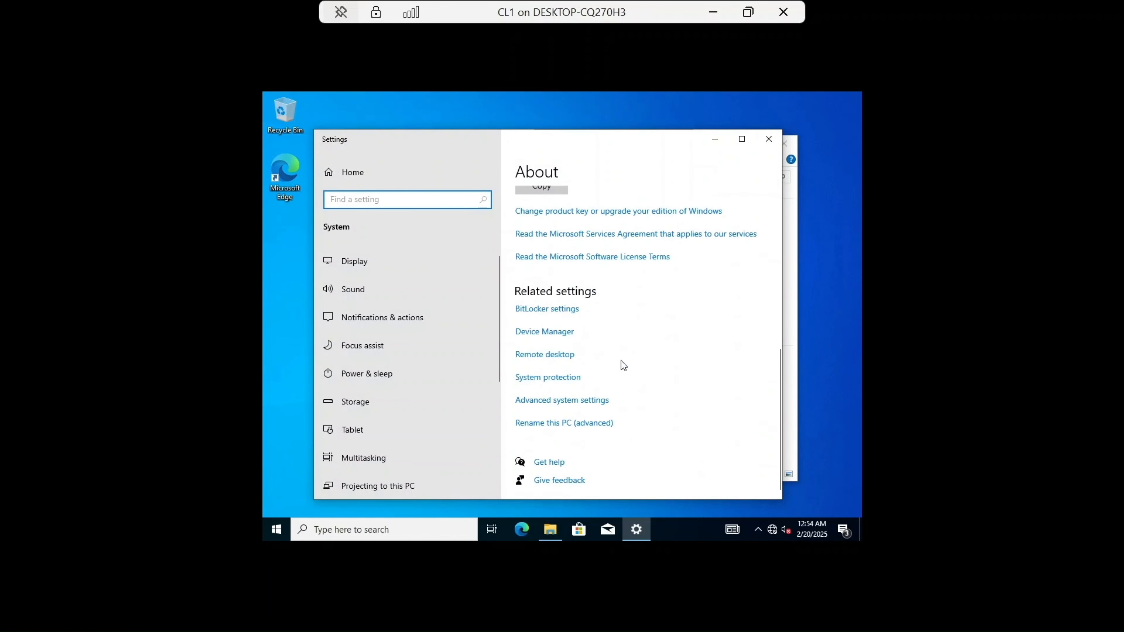
{"action": "left_click", "coordinate": [584, 429]}
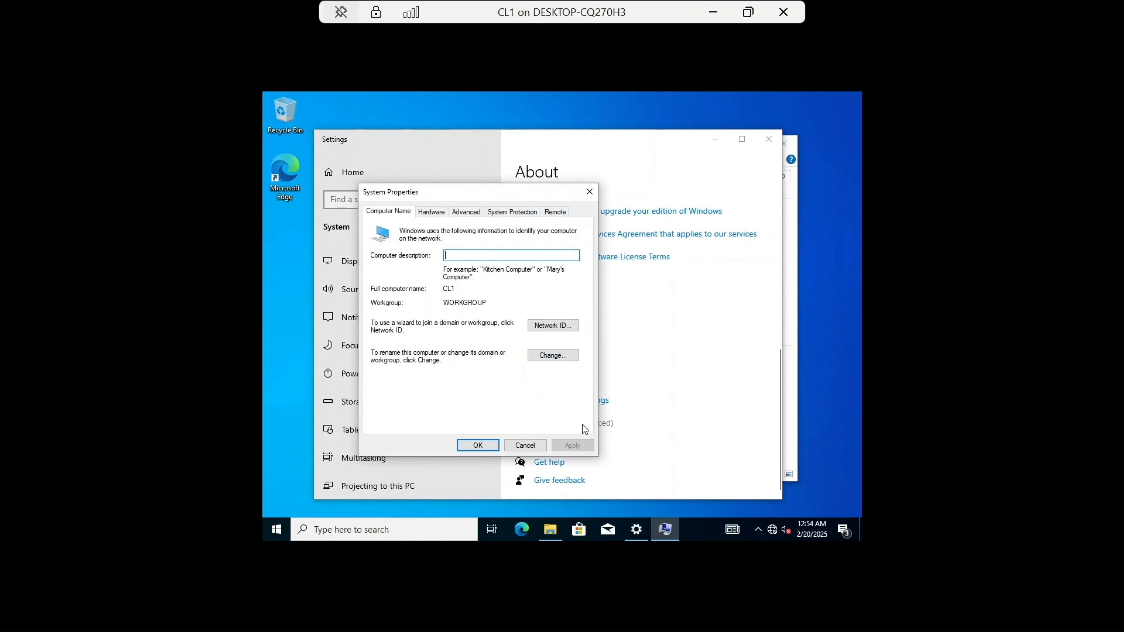
Step: Change CL1's membership from the workgroup to the TechNest domain
{"action": "left_click", "coordinate": [572, 357]}
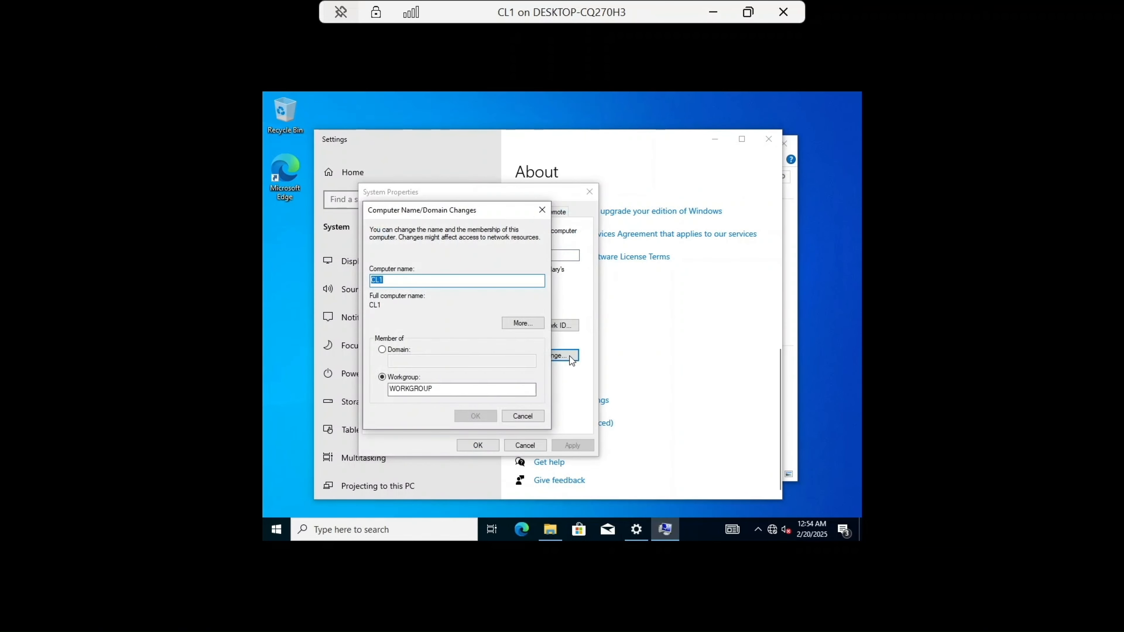
{"action": "left_click", "coordinate": [382, 349]}
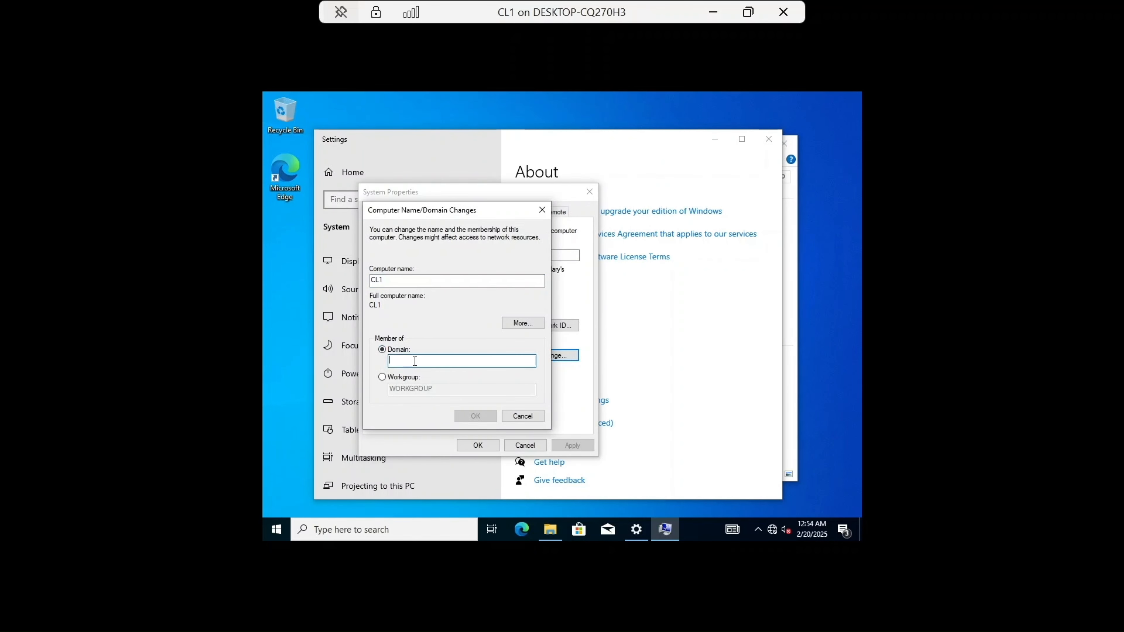
{"action": "type", "text": "Tech"}
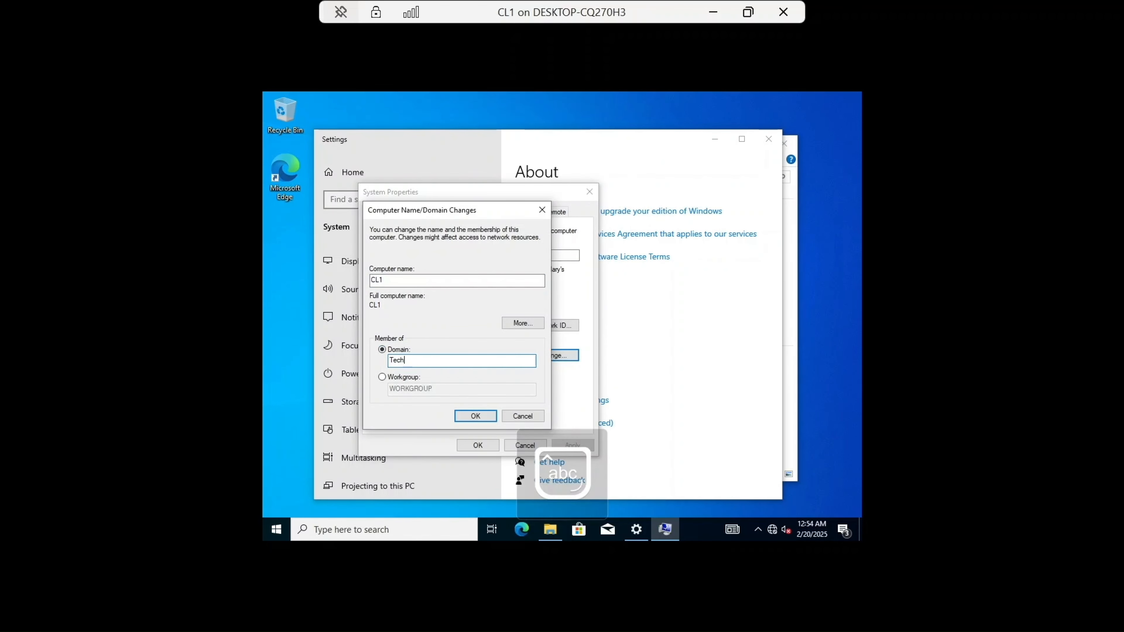
{"action": "type", "text": "Nest"}
{"action": "key", "text": "Return"}
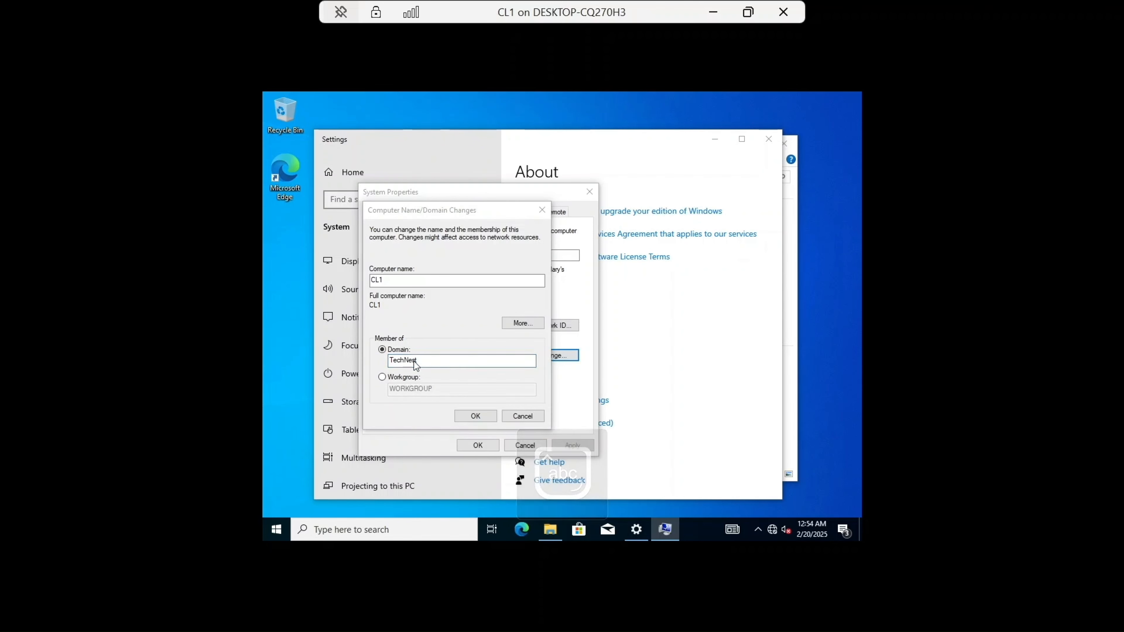
Step: Enter the domain administrator's user principal name in CL1's join-domain credentials prompt
{"action": "type", "text": "ad"}
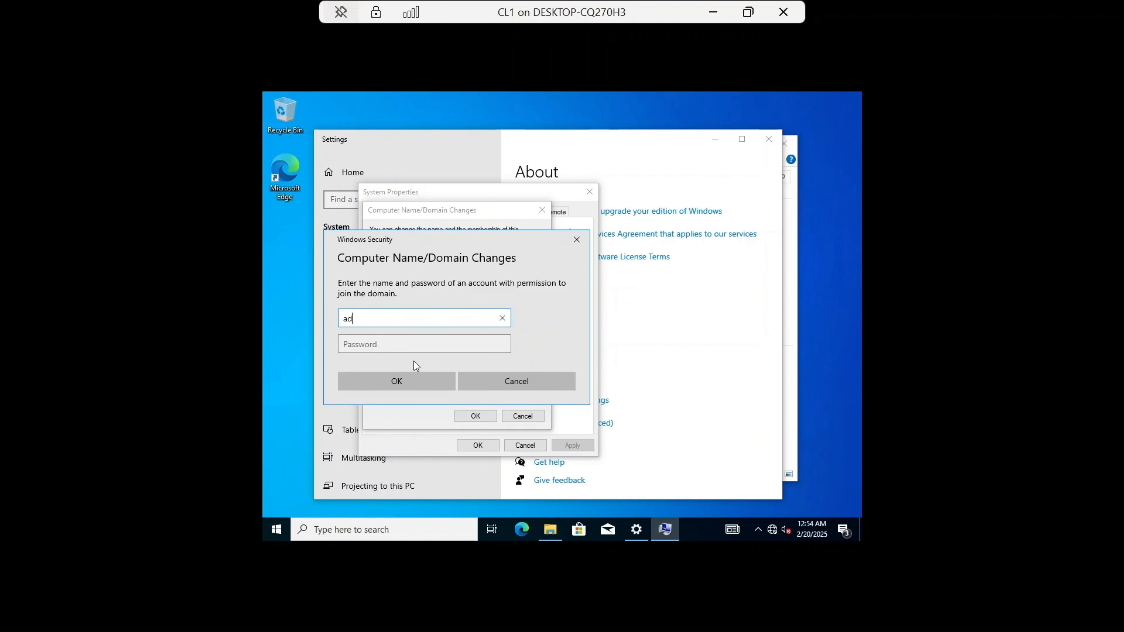
{"action": "type", "text": "ministrator@technest.local"}
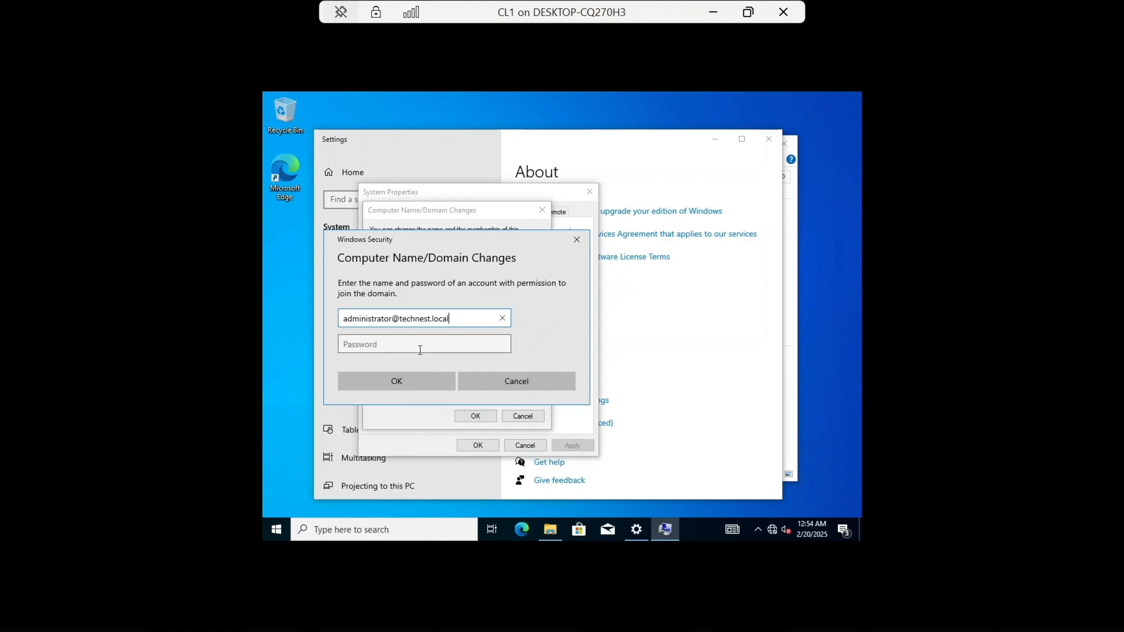
Step: Type the domain administrator account password and submit the join-domain credentials
{"action": "left_click", "coordinate": [420, 349]}
{"action": "key", "text": "Caps_Lock"}
{"action": "type", "text": "•••••••"}
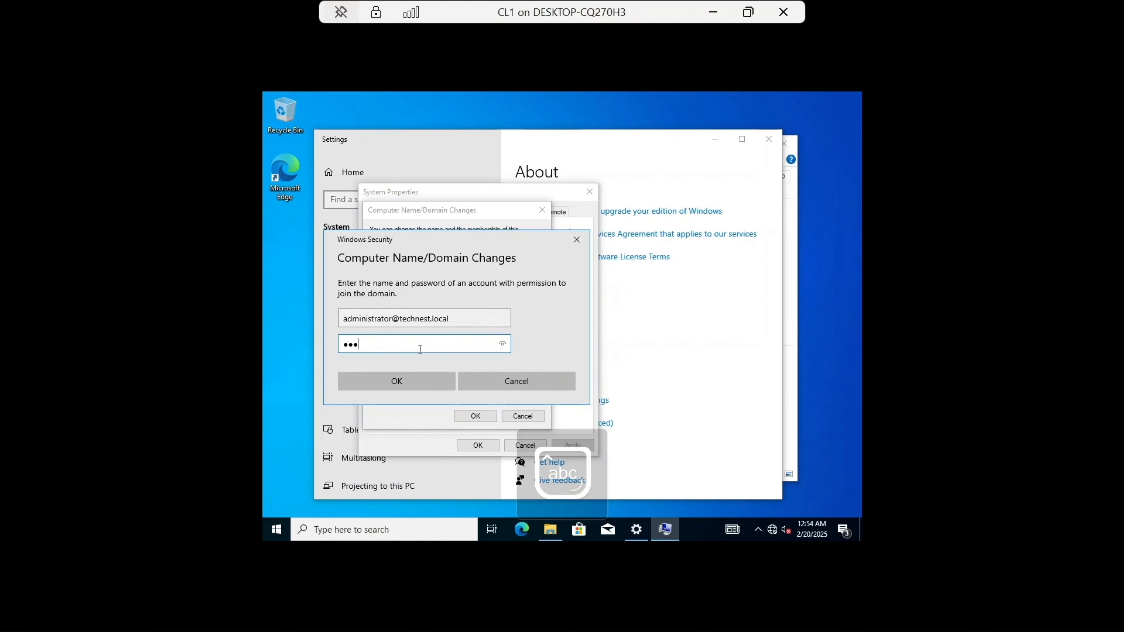
{"action": "key", "text": "Caps_Lock"}
{"action": "type", "text": "•••••••"}
{"action": "key", "text": "Return"}
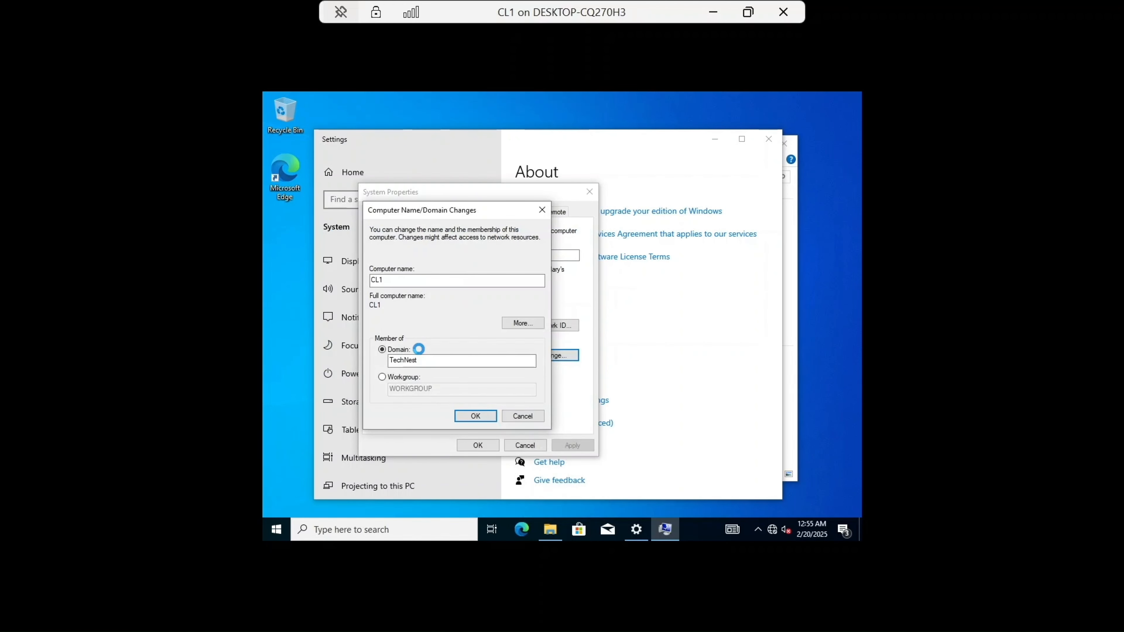
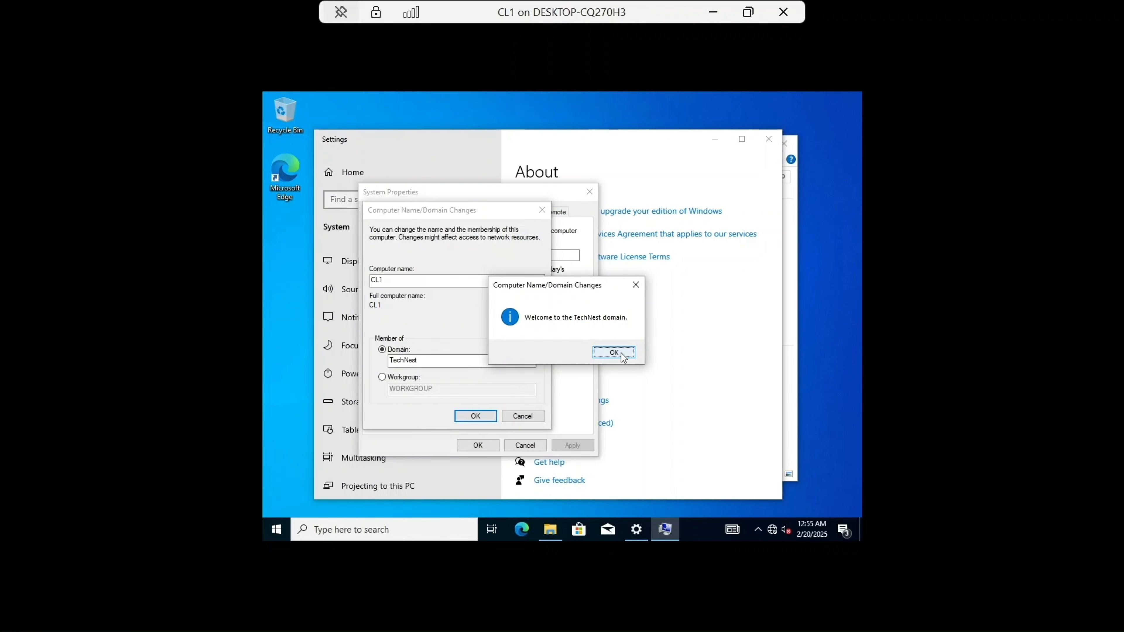
Step: Acknowledge the domain welcome and restart notices, close System Properties, and restart CL1 now
{"action": "left_click", "coordinate": [621, 353]}
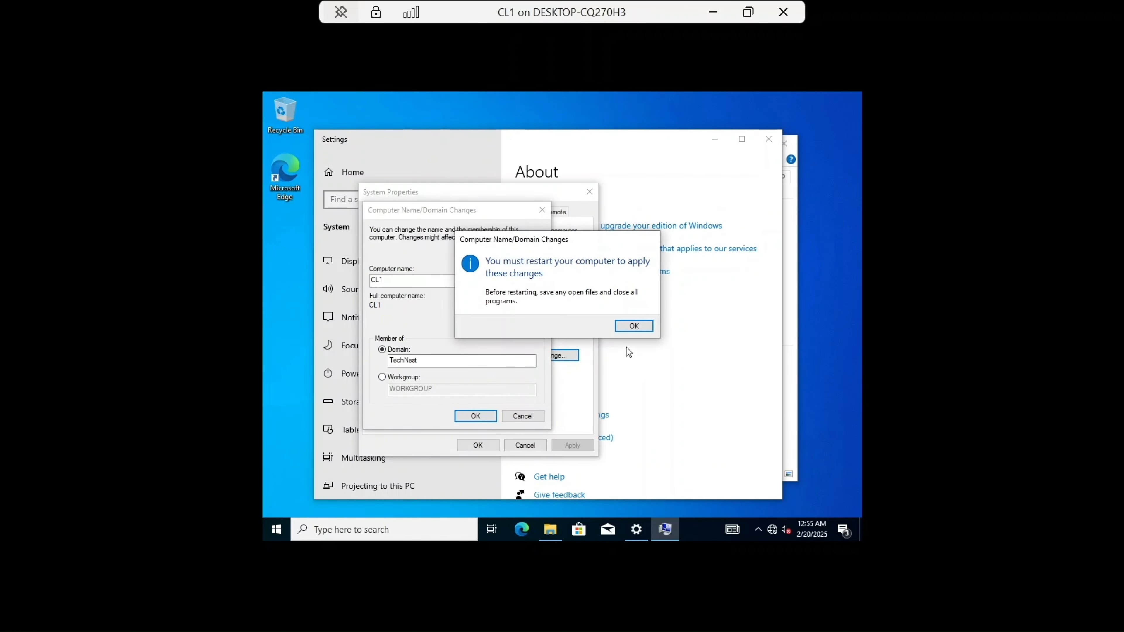
{"action": "left_click", "coordinate": [638, 327]}
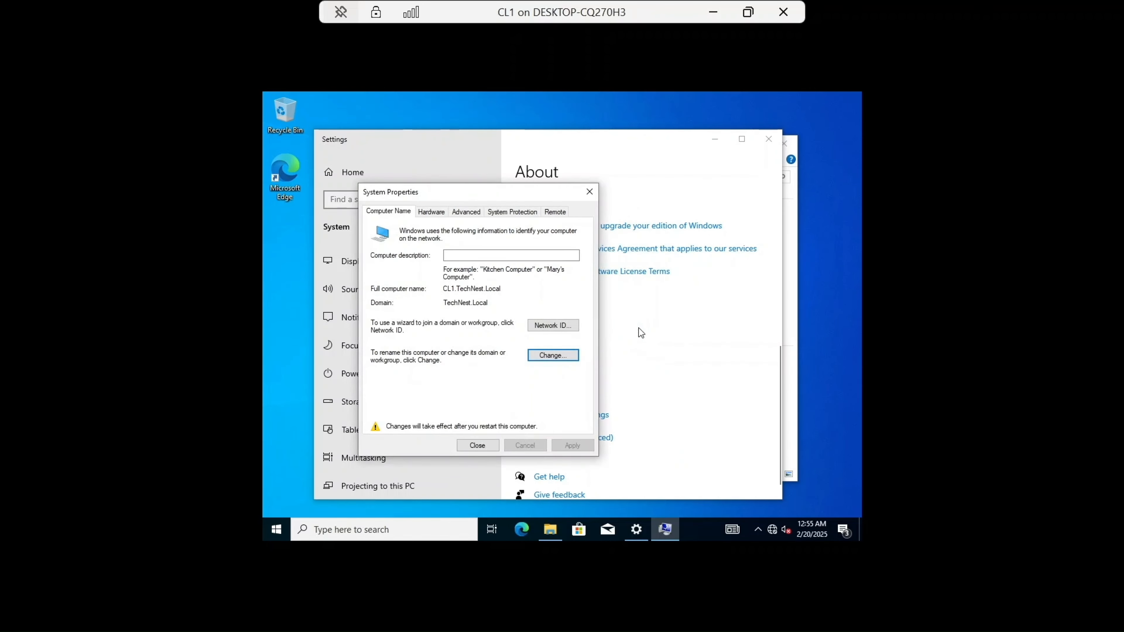
{"action": "left_click", "coordinate": [476, 445]}
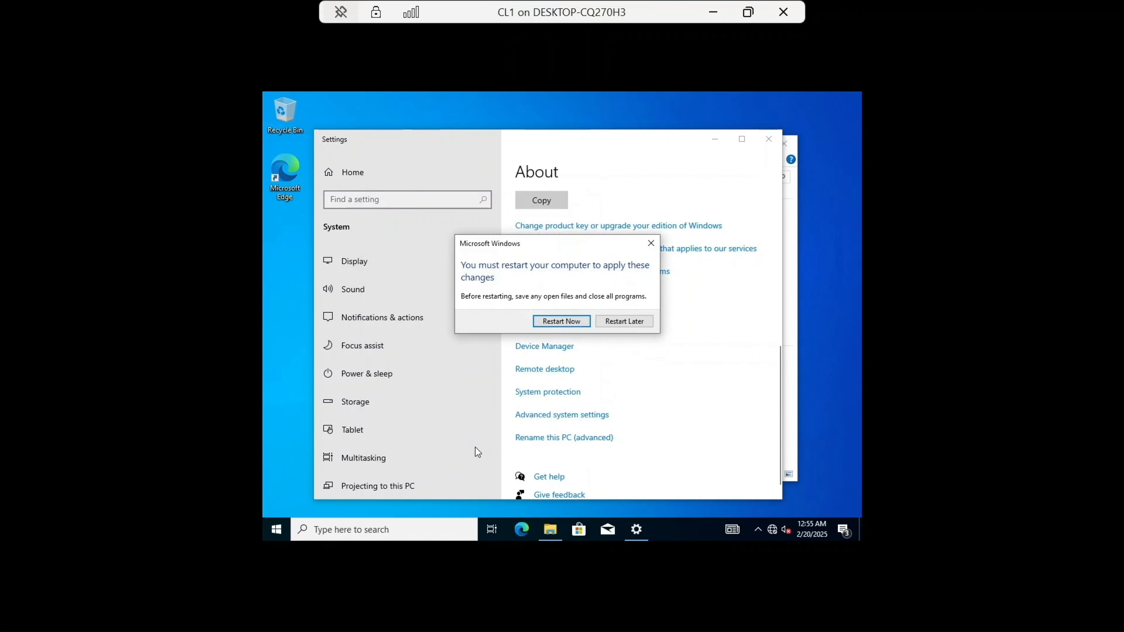
{"action": "left_click", "coordinate": [580, 322]}
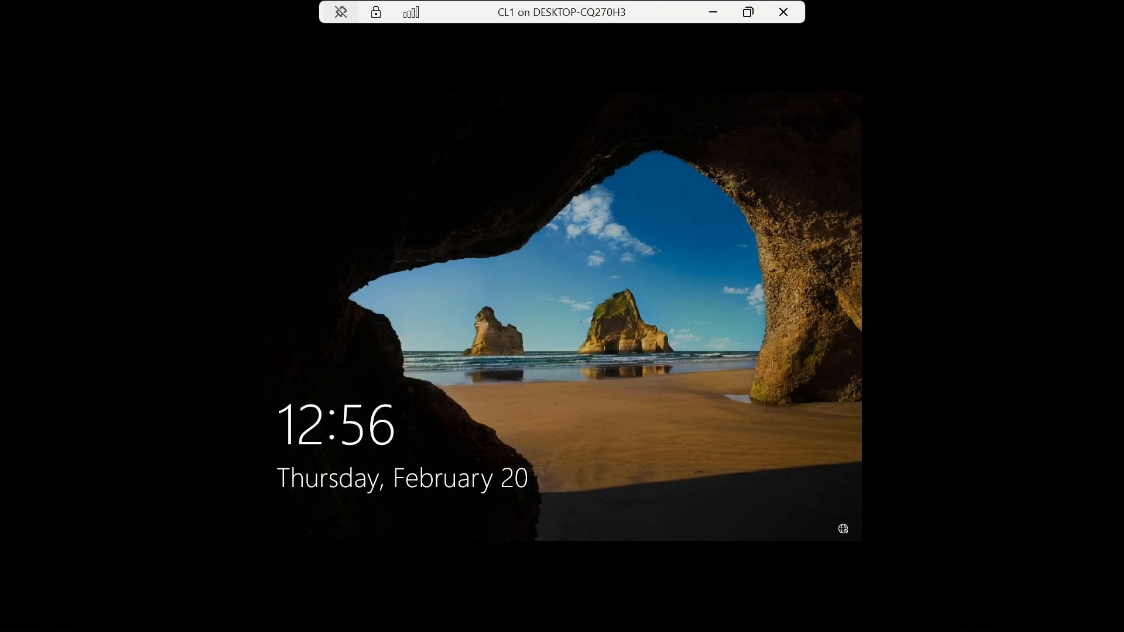
Step: Sign back in to CL1 after the restart by entering the local account password
{"action": "left_click", "coordinate": [580, 322]}
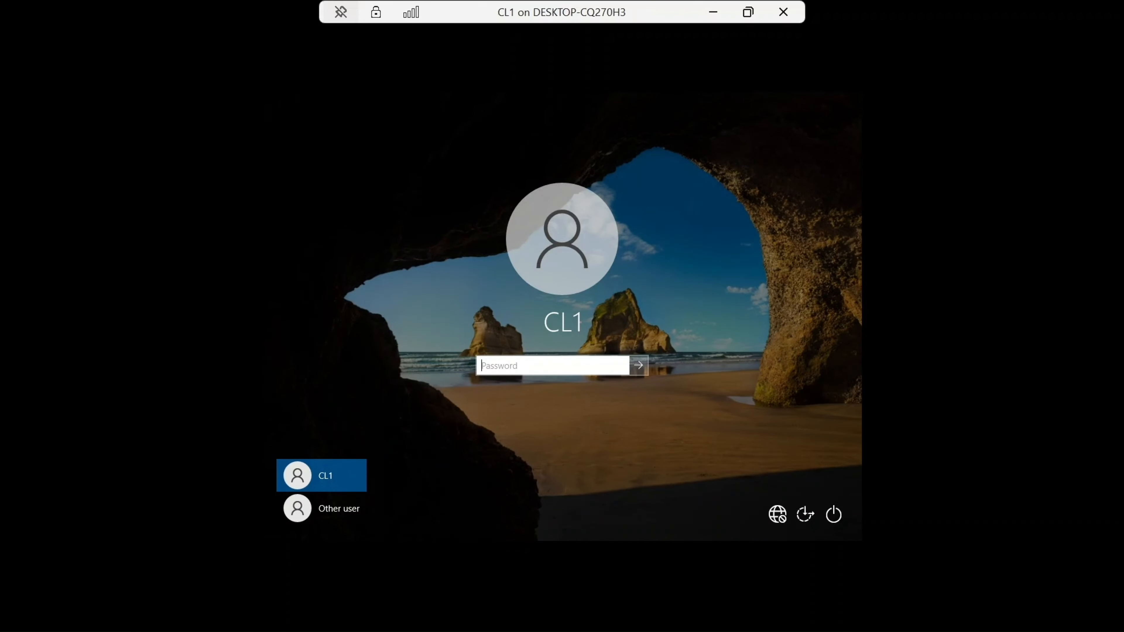
{"action": "key", "text": "Caps_Lock"}
{"action": "type", "text": "•"}
{"action": "key", "text": "Caps_Lock"}
{"action": "type", "text": "•••••"}
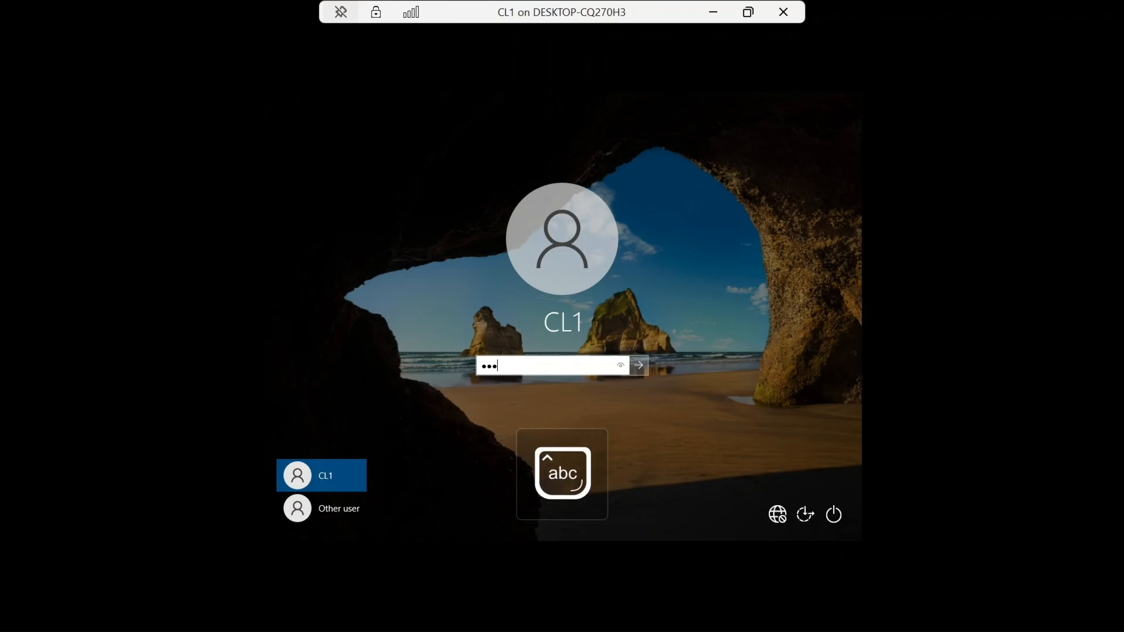
{"action": "key", "text": "Caps_Lock"}
{"action": "key", "text": "Caps_Lock"}
{"action": "type", "text": "•••••••"}
{"action": "key", "text": "Return"}
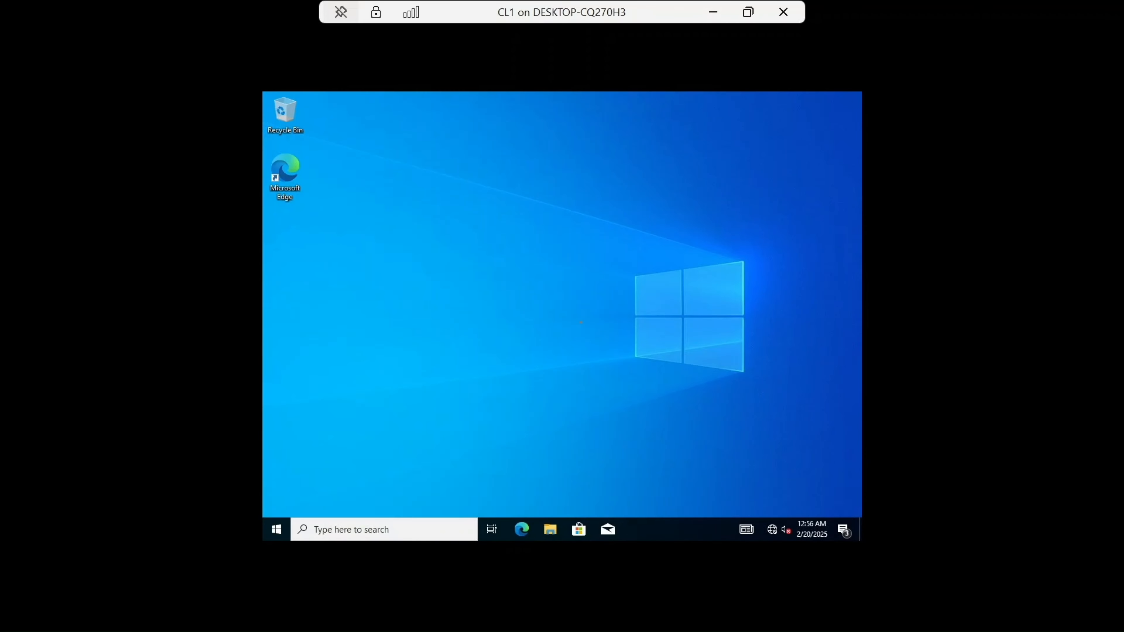
Step: Open CL1's System Properties through This PC's properties to check its full computer name and domain, then cancel
{"action": "left_click", "coordinate": [549, 526]}
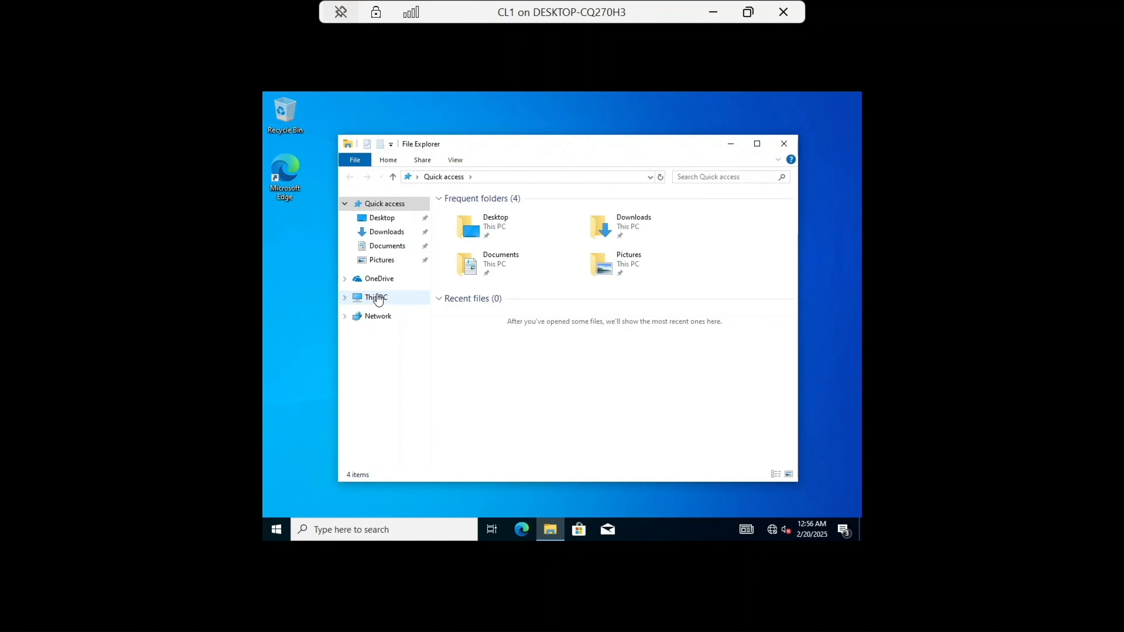
{"action": "right_click", "coordinate": [378, 298]}
{"action": "left_click", "coordinate": [420, 448]}
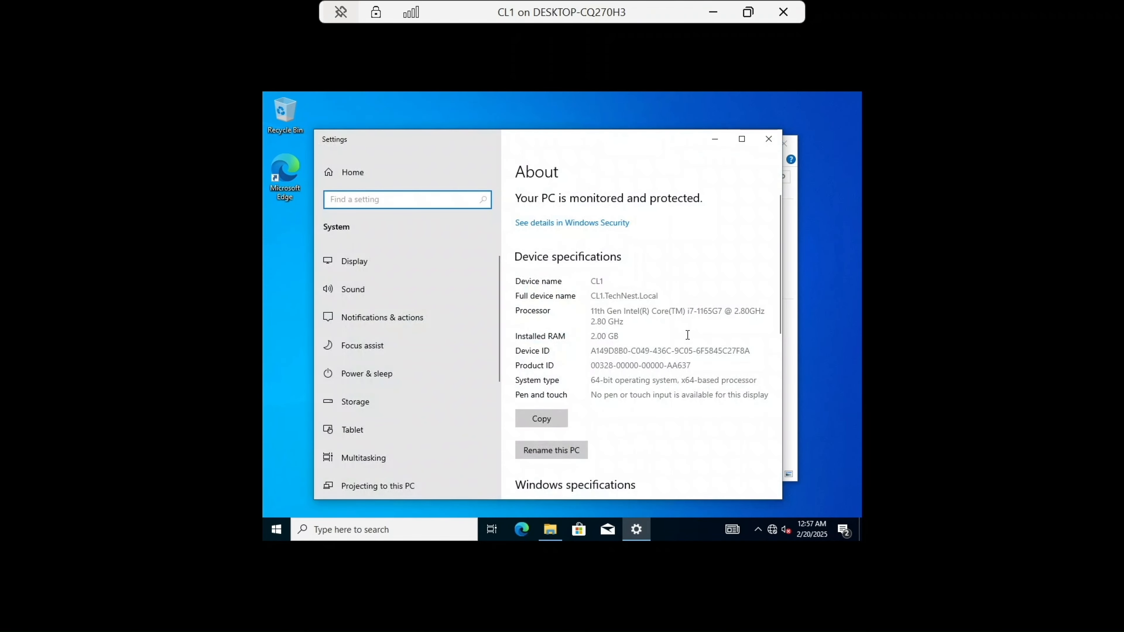
{"action": "scroll", "coordinate": [690, 334], "scroll_direction": "down", "scroll_amount": 3}
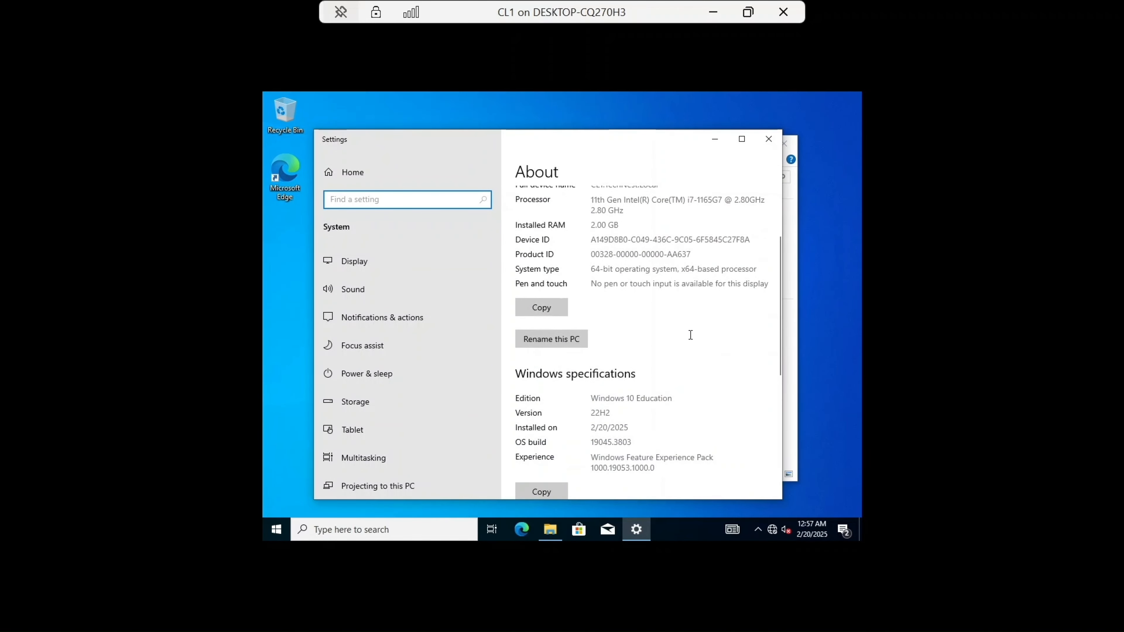
{"action": "scroll", "coordinate": [692, 340], "scroll_direction": "down", "scroll_amount": 5}
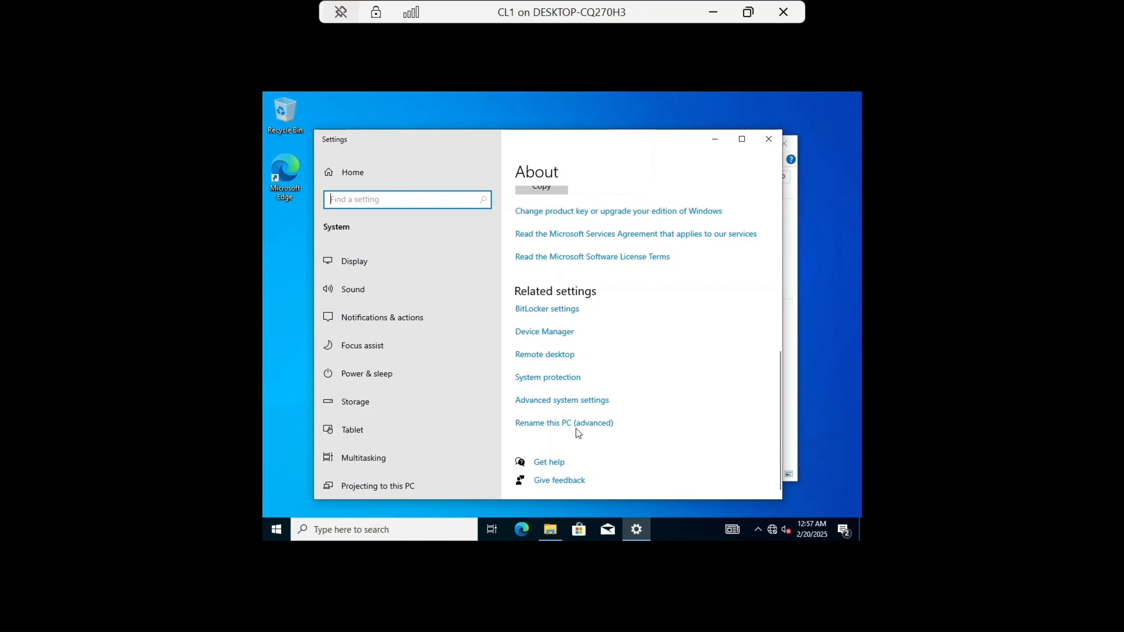
{"action": "left_click", "coordinate": [578, 426]}
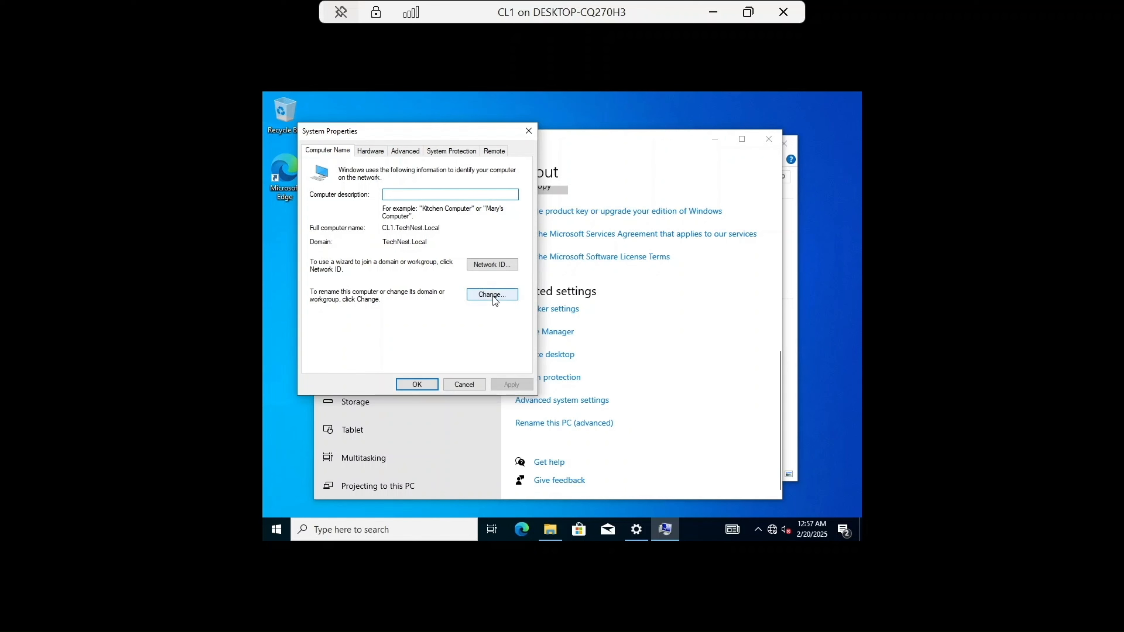
{"action": "left_click_drag", "start_coordinate": [428, 242], "coordinate": [358, 238]}
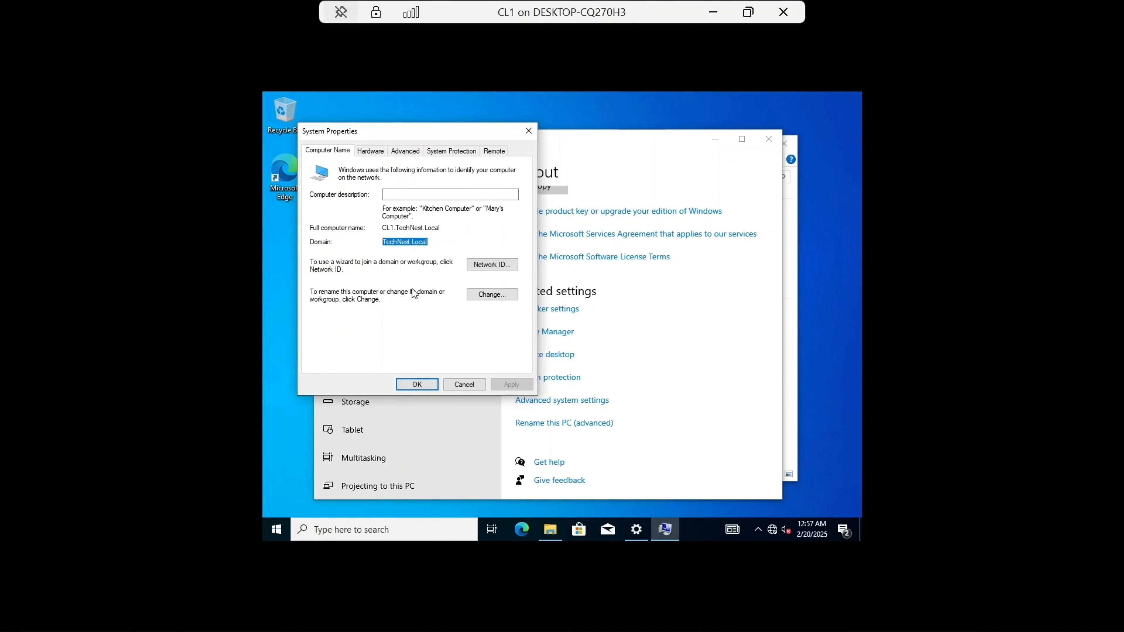
{"action": "left_click", "coordinate": [461, 383]}
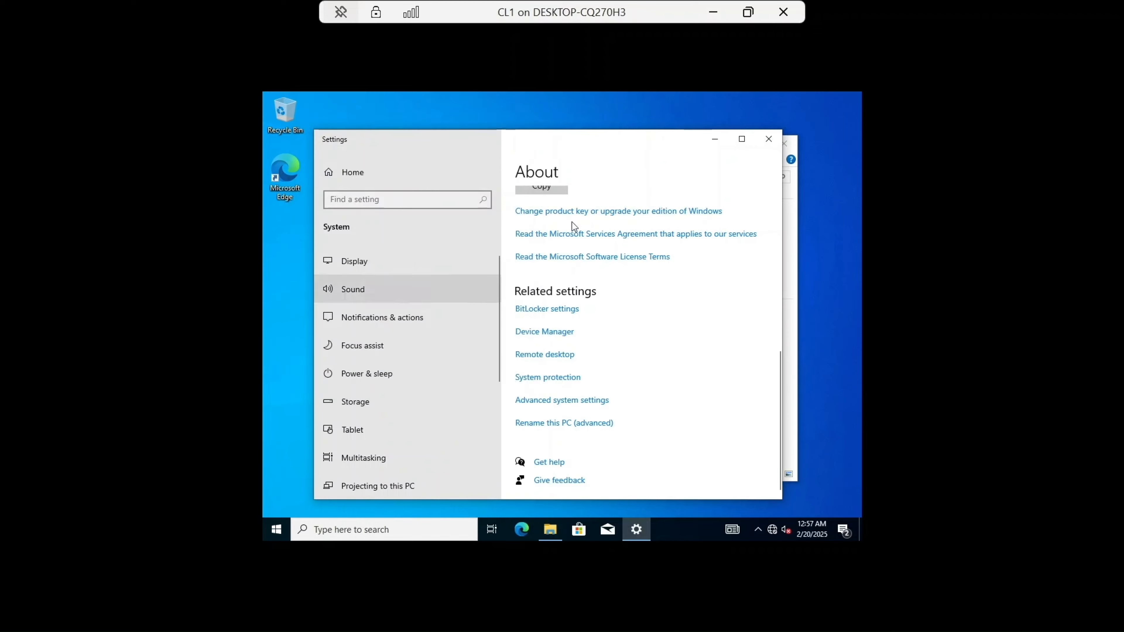
Step: Close Settings, leave CL1's console and connect to the CL2 virtual machine
{"action": "left_click", "coordinate": [769, 139]}
{"action": "left_click", "coordinate": [782, 143]}
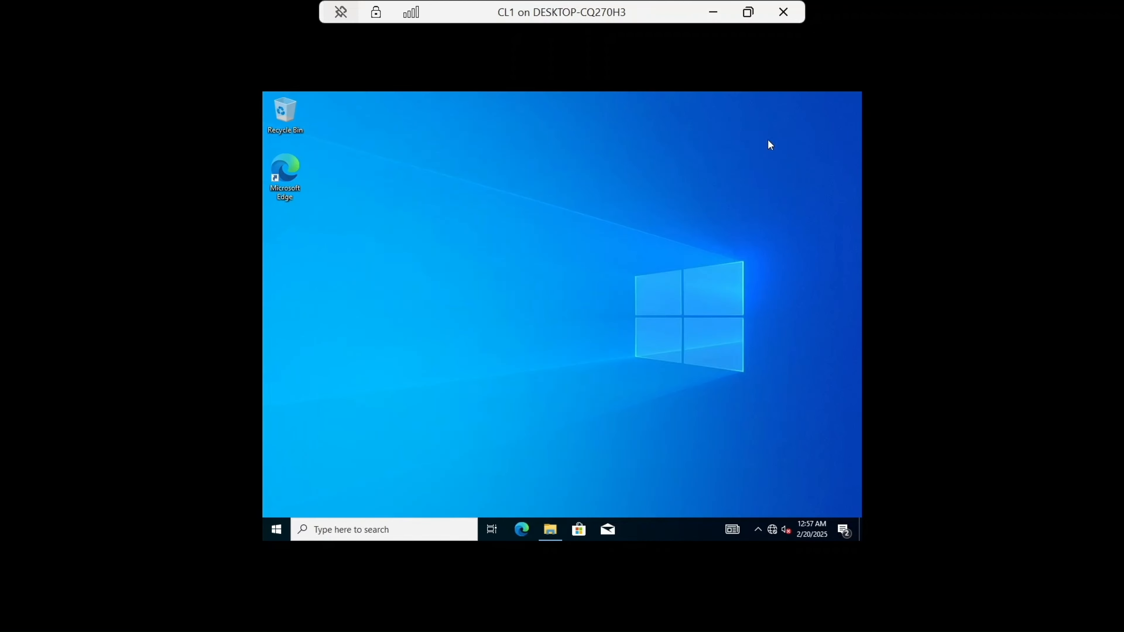
{"action": "left_click", "coordinate": [712, 12]}
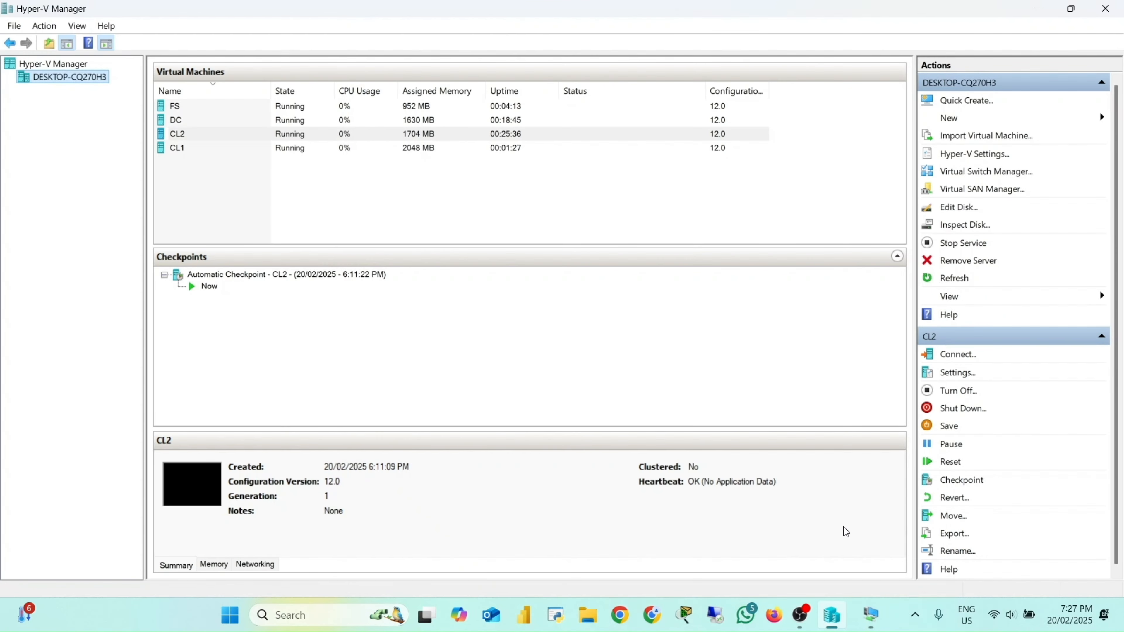
{"action": "mouse_move", "coordinate": [871, 615]}
{"action": "left_click", "coordinate": [999, 521]}
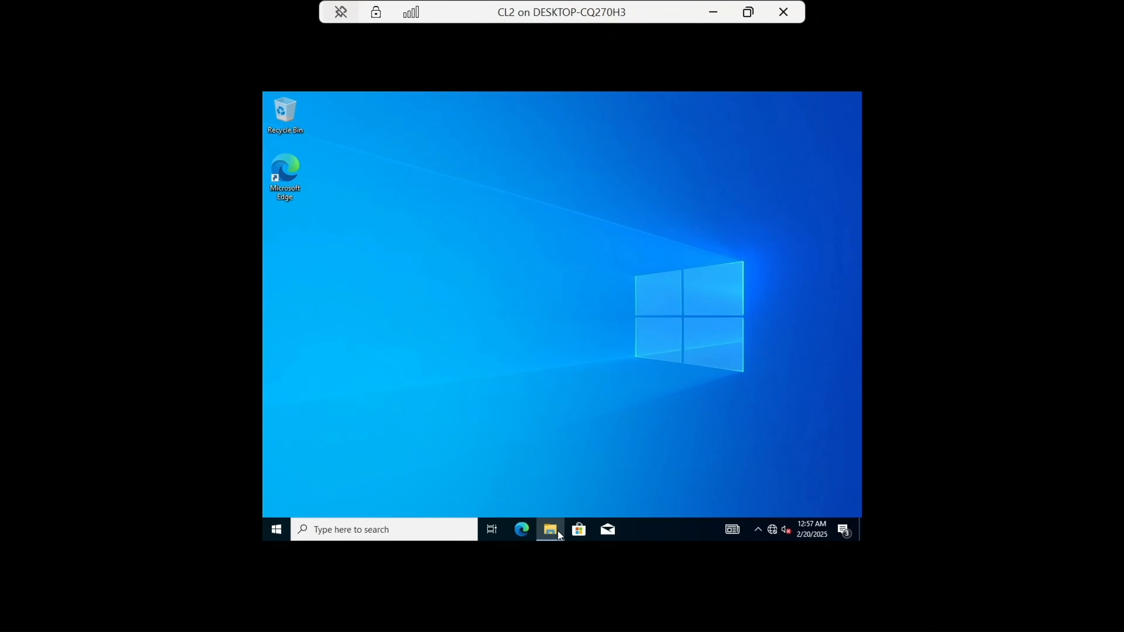
Step: Open CL2's System Properties through This PC's properties and the advanced rename setting
{"action": "left_click", "coordinate": [558, 530]}
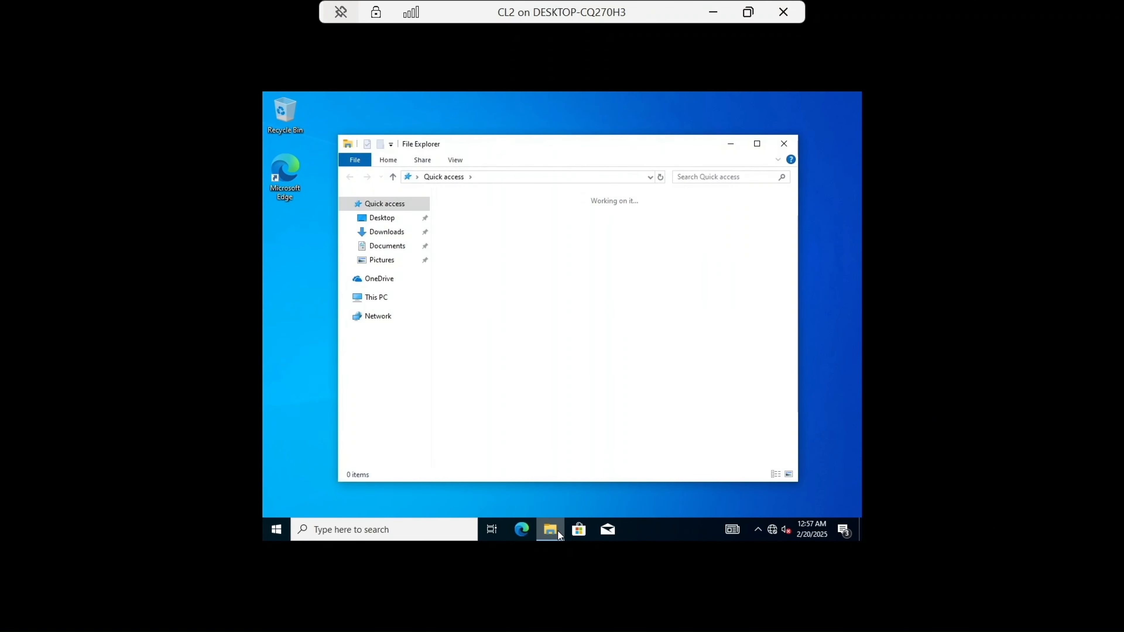
{"action": "right_click", "coordinate": [389, 305]}
{"action": "left_click", "coordinate": [440, 461]}
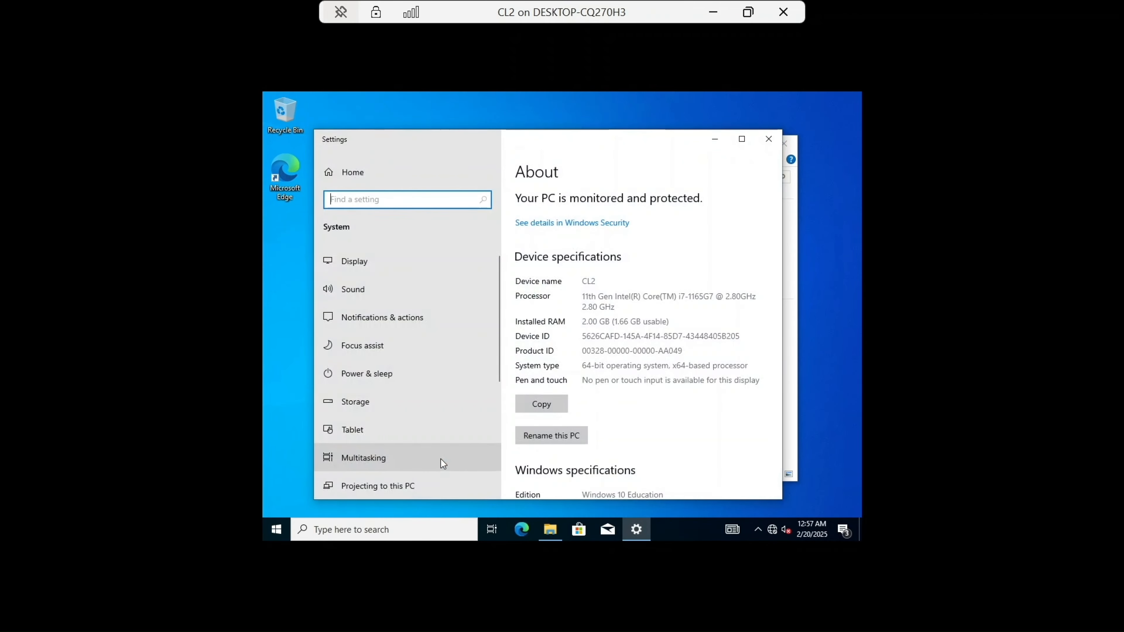
{"action": "scroll", "coordinate": [650, 335], "scroll_direction": "down", "scroll_amount": 5}
{"action": "scroll", "coordinate": [650, 335], "scroll_direction": "down", "scroll_amount": 5}
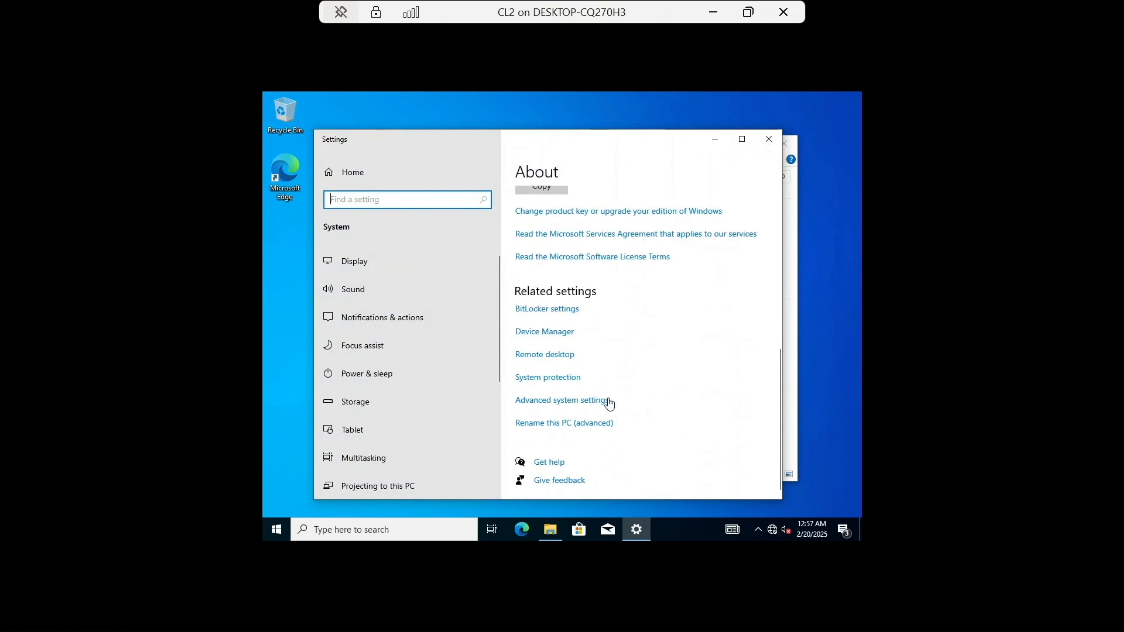
{"action": "left_click", "coordinate": [586, 424]}
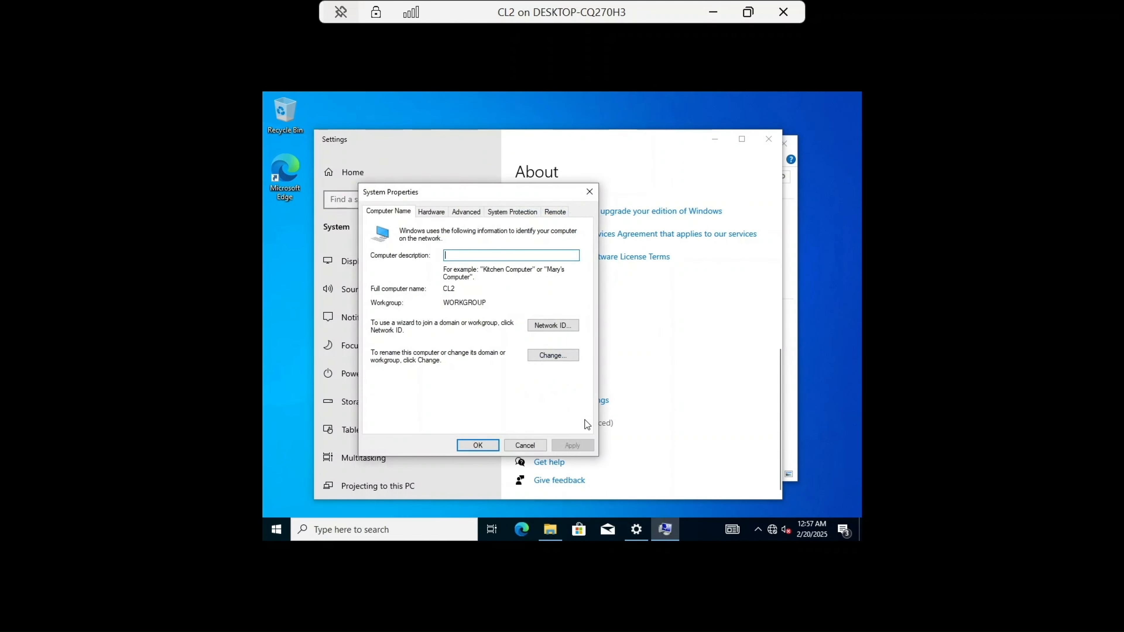
Step: Change CL2's membership from the workgroup to the TechNest domain
{"action": "left_click", "coordinate": [566, 359]}
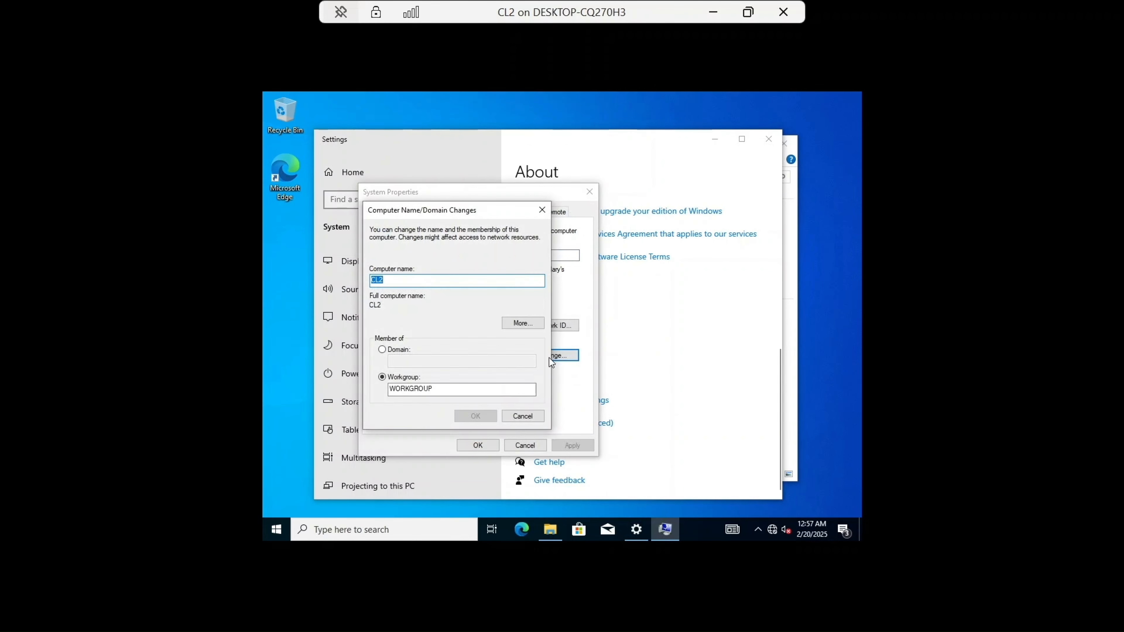
{"action": "left_click", "coordinate": [396, 350]}
{"action": "left_click", "coordinate": [418, 362]}
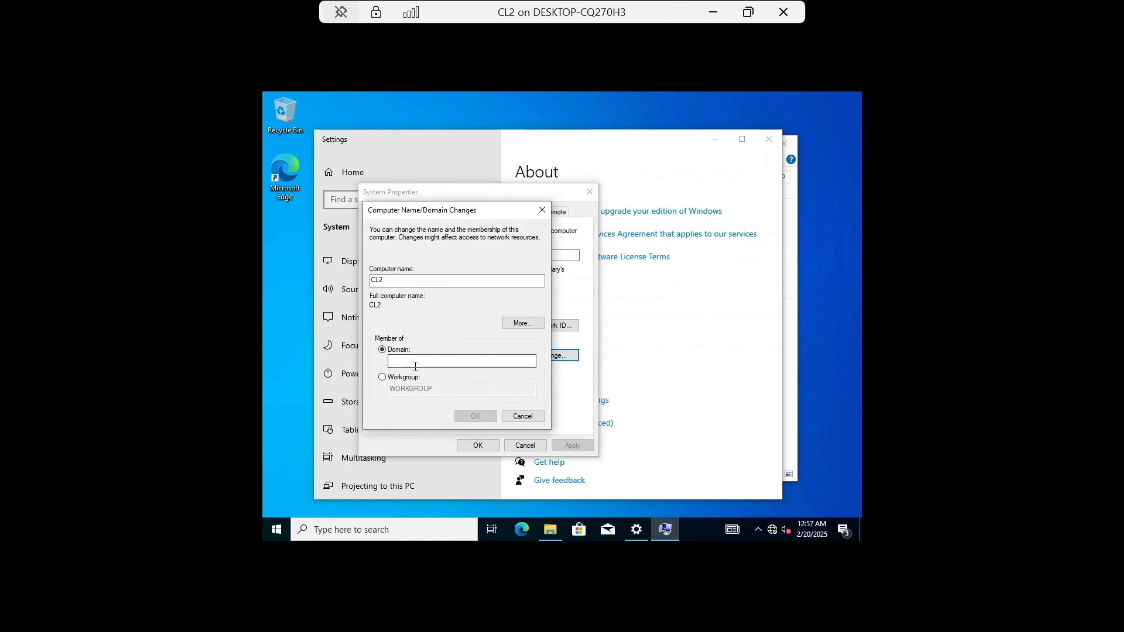
{"action": "type", "text": "T"}
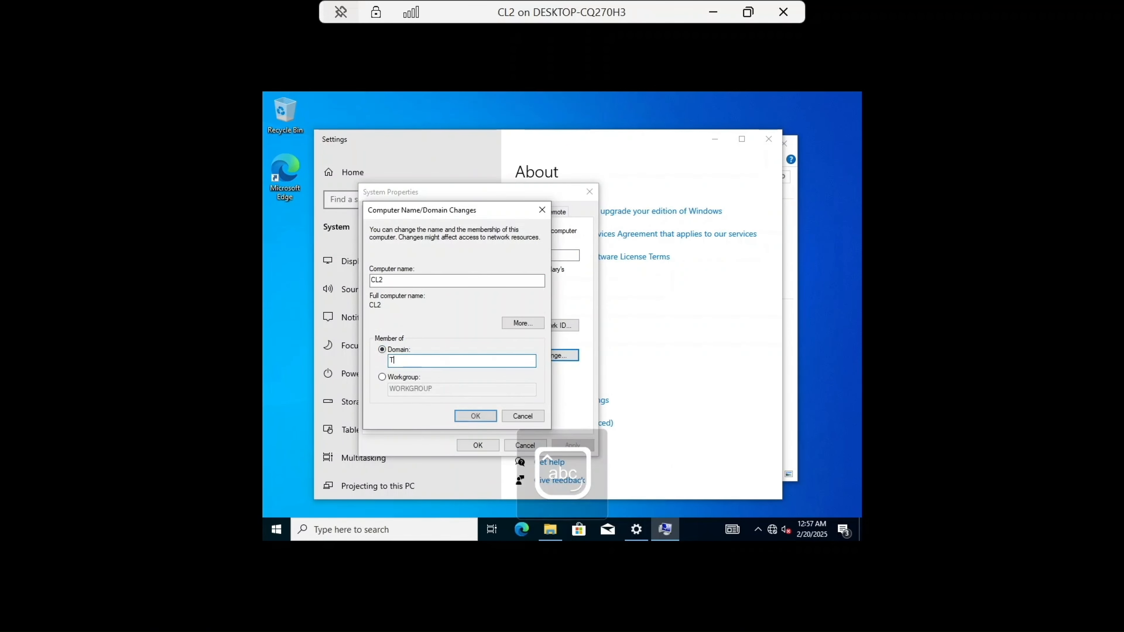
{"action": "type", "text": "echNest"}
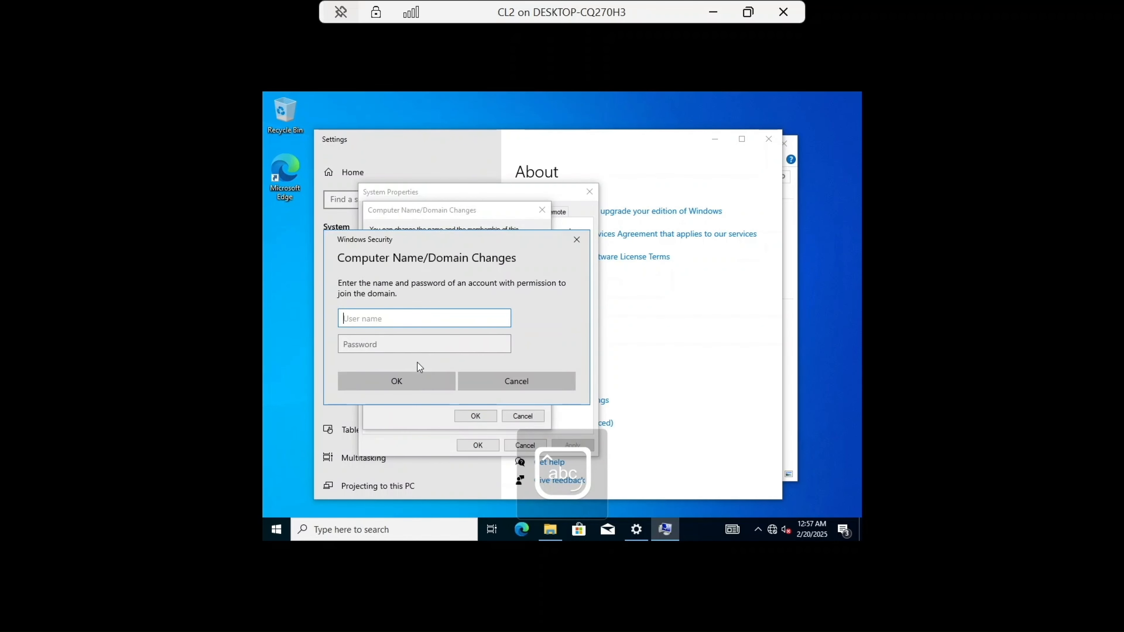
{"action": "type", "text": "admin"}
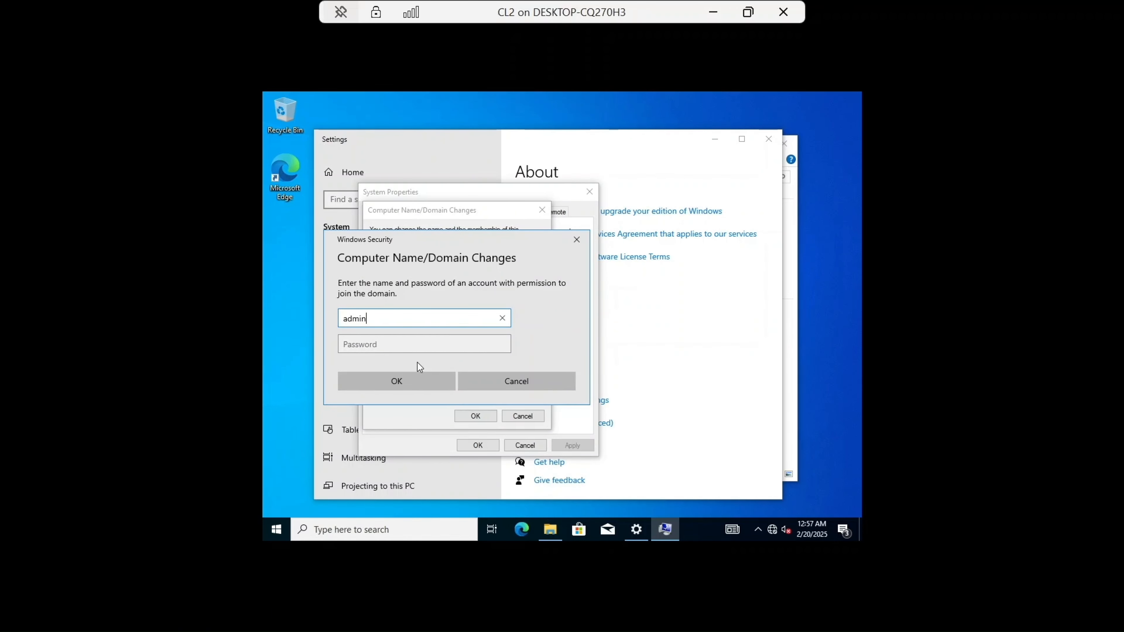
{"action": "type", "text": "istrator@technest.local"}
Step: Type the domain administrator account password and submit the join-domain credentials
{"action": "left_click", "coordinate": [441, 347]}
{"action": "key", "text": "Caps_Lock"}
{"action": "type", "text": "••••••"}
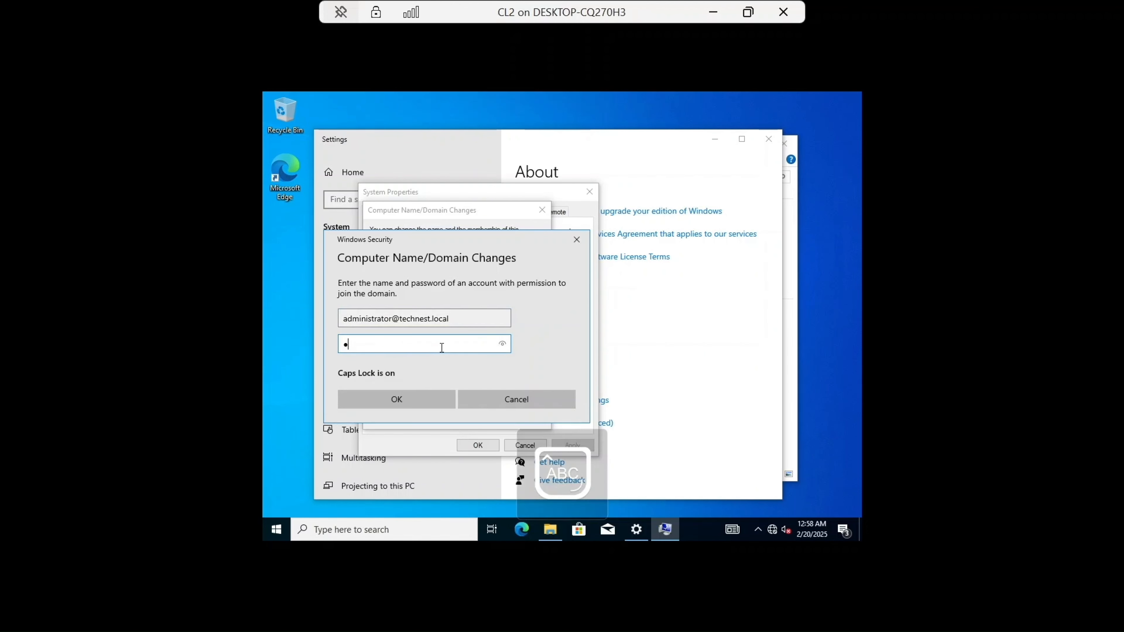
{"action": "key", "text": "Caps_Lock"}
{"action": "type", "text": "•••••••"}
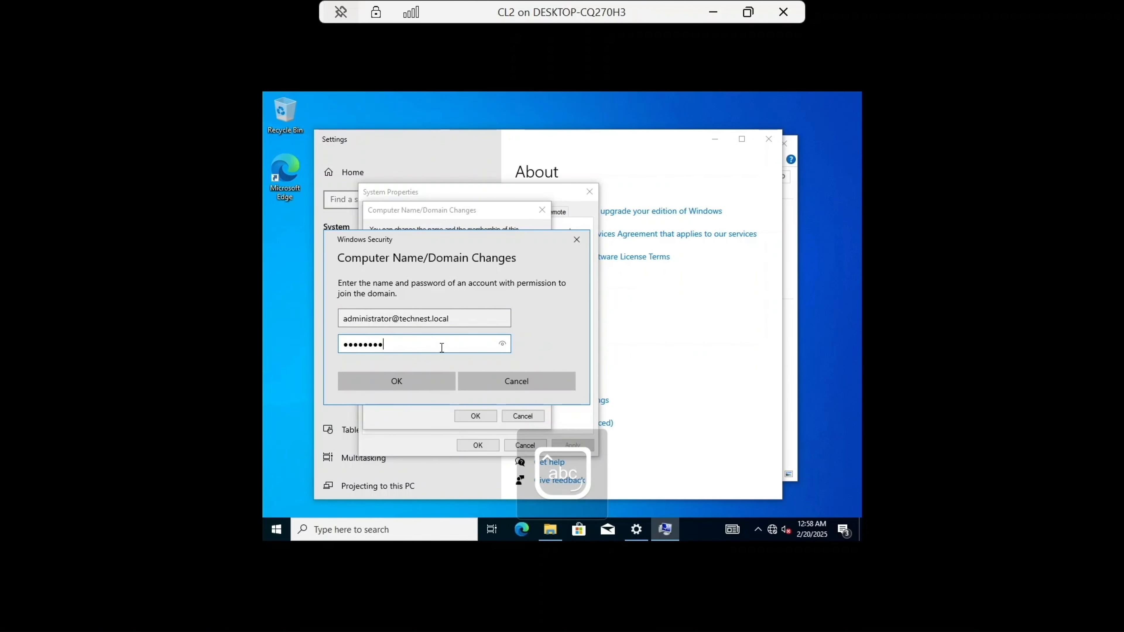
{"action": "type", "text": "•"}
{"action": "key", "text": "Return"}
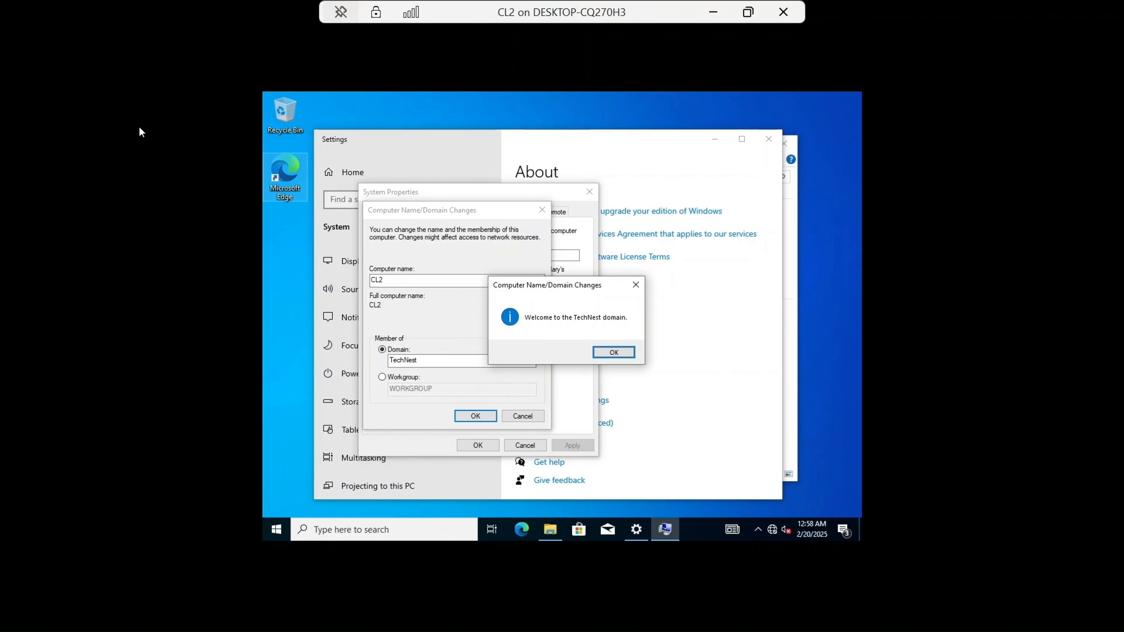
Step: Acknowledge the domain welcome and restart notices, close System Properties, and restart CL2 now
{"action": "left_click", "coordinate": [602, 354]}
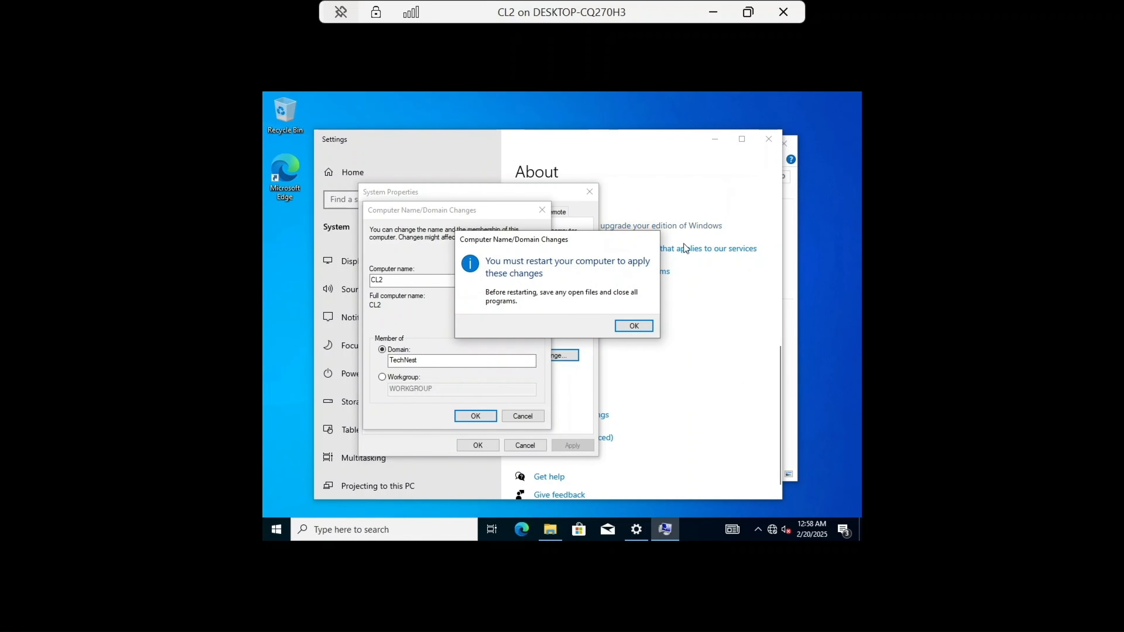
{"action": "left_click", "coordinate": [633, 326]}
{"action": "left_click", "coordinate": [478, 446]}
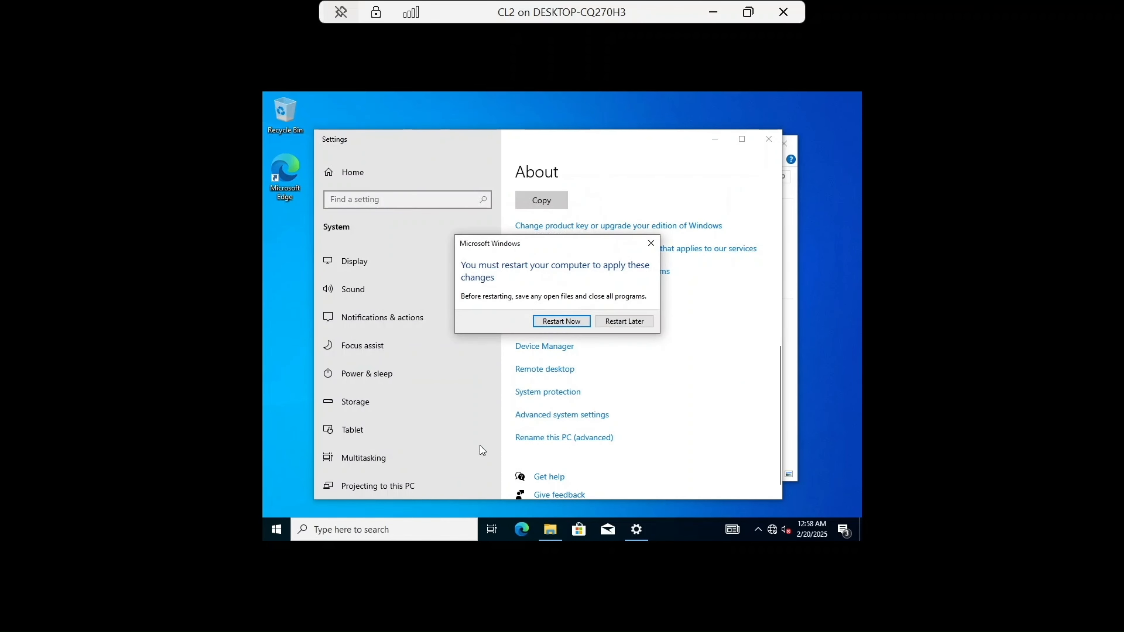
{"action": "left_click", "coordinate": [578, 322]}
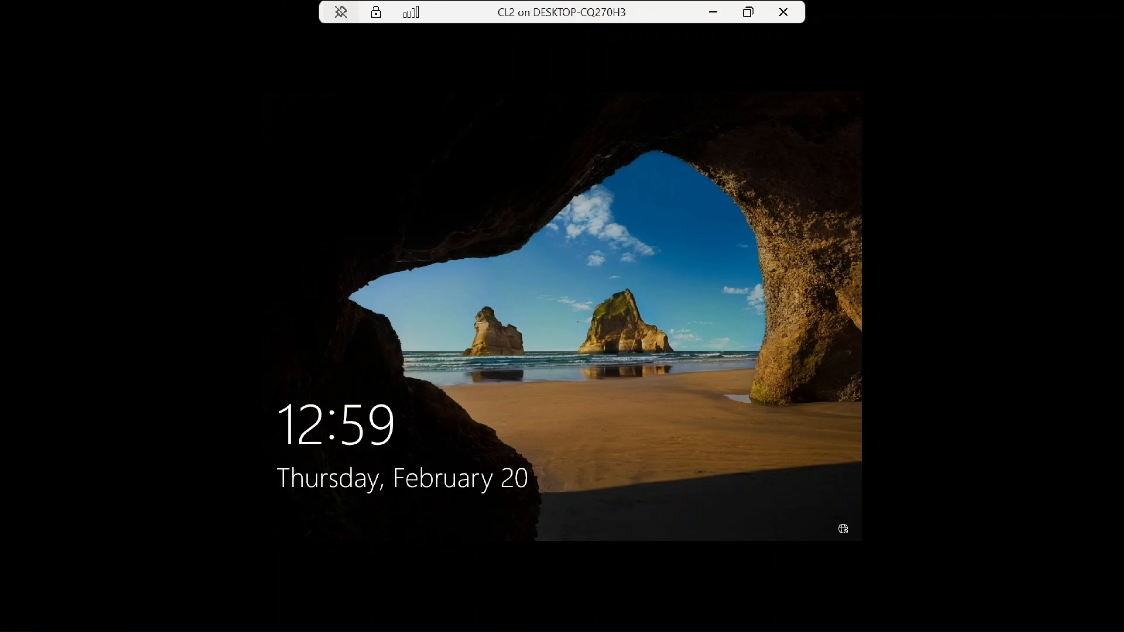
Step: Sign back in to CL2 after the restart by entering the local account password
{"action": "left_click", "coordinate": [577, 318]}
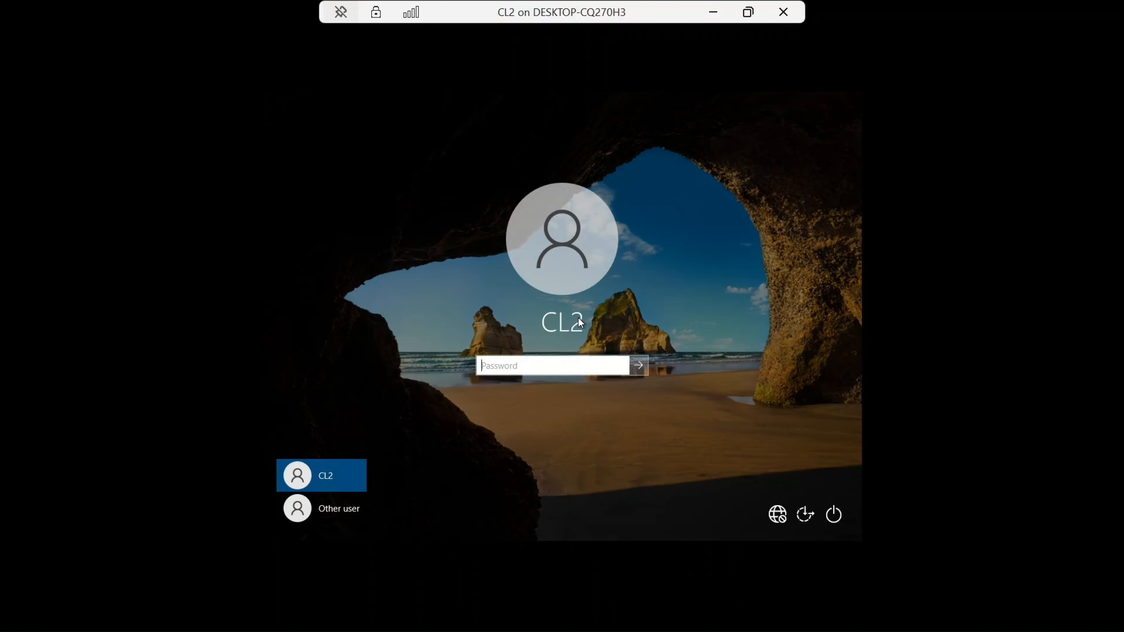
{"action": "key", "text": "Caps_Lock"}
{"action": "type", "text": "•"}
{"action": "key", "text": "Caps_Lock"}
{"action": "type", "text": "•••••"}
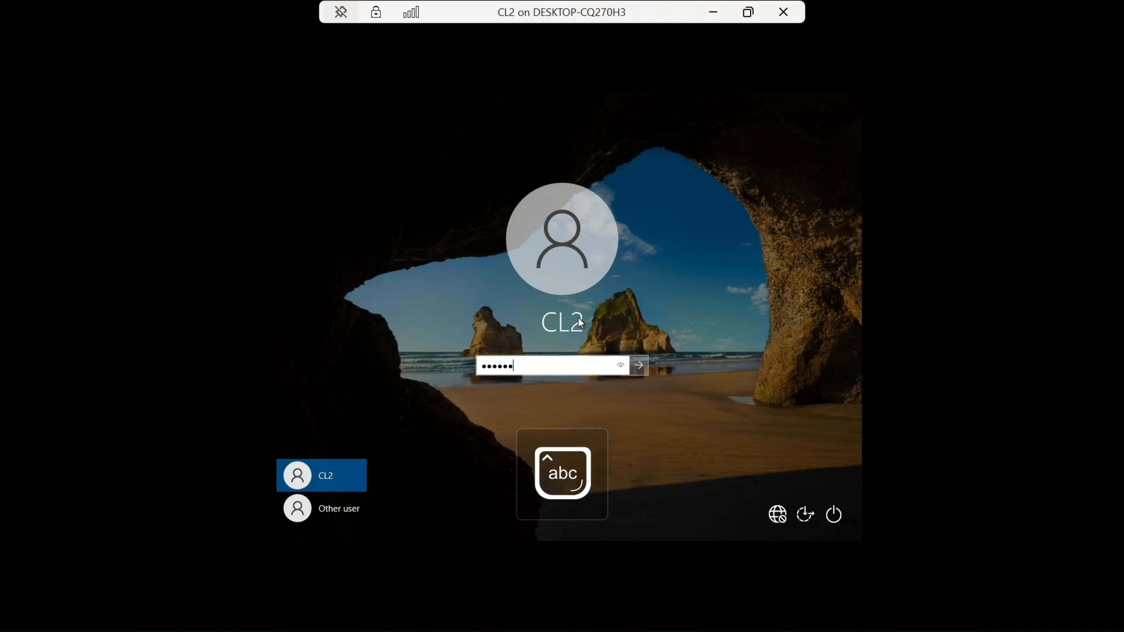
{"action": "key", "text": "Caps_Lock"}
{"action": "type", "text": "•"}
{"action": "key", "text": "Caps_Lock"}
{"action": "type", "text": "••••••"}
{"action": "key", "text": "Return"}
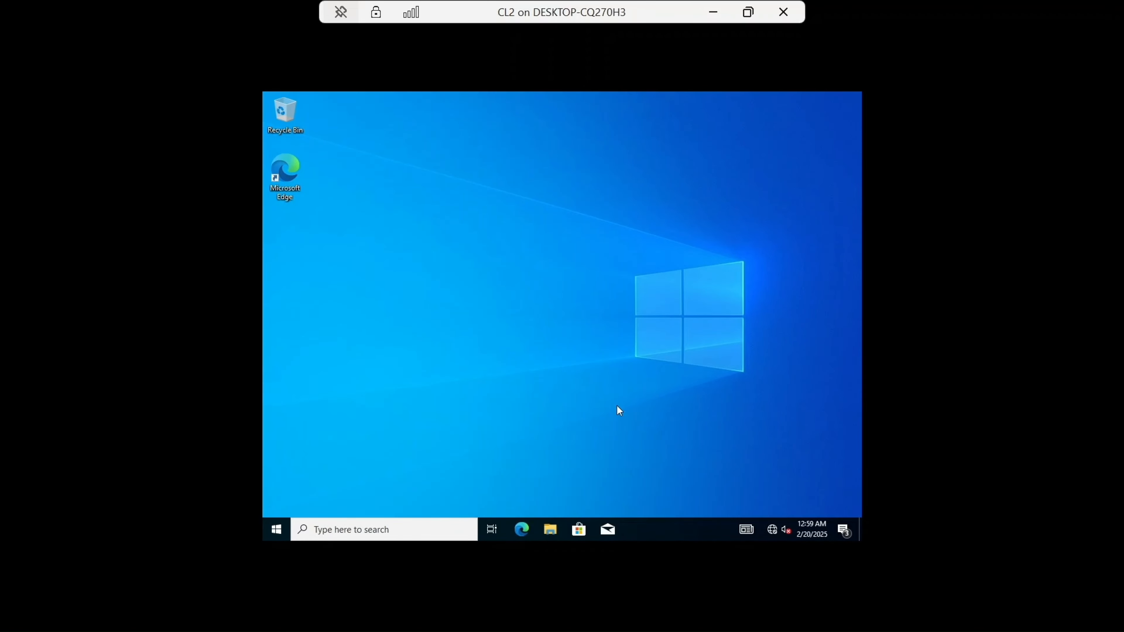
Step: Check CL2's full computer name and domain membership in System Properties, then close the open windows
{"action": "left_click", "coordinate": [554, 529]}
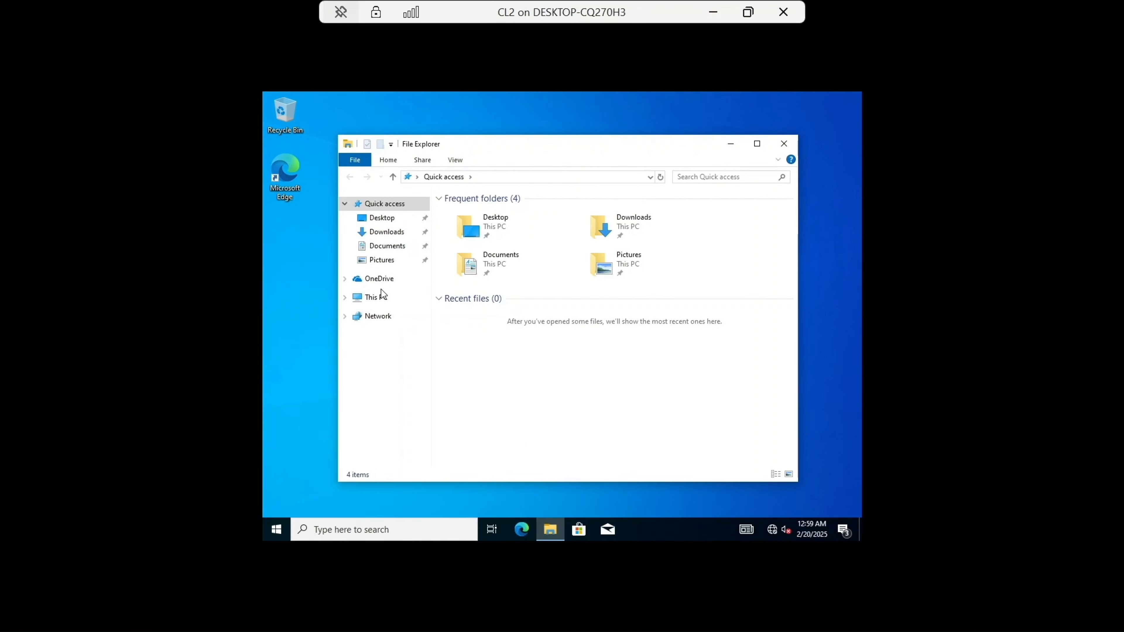
{"action": "right_click", "coordinate": [378, 296]}
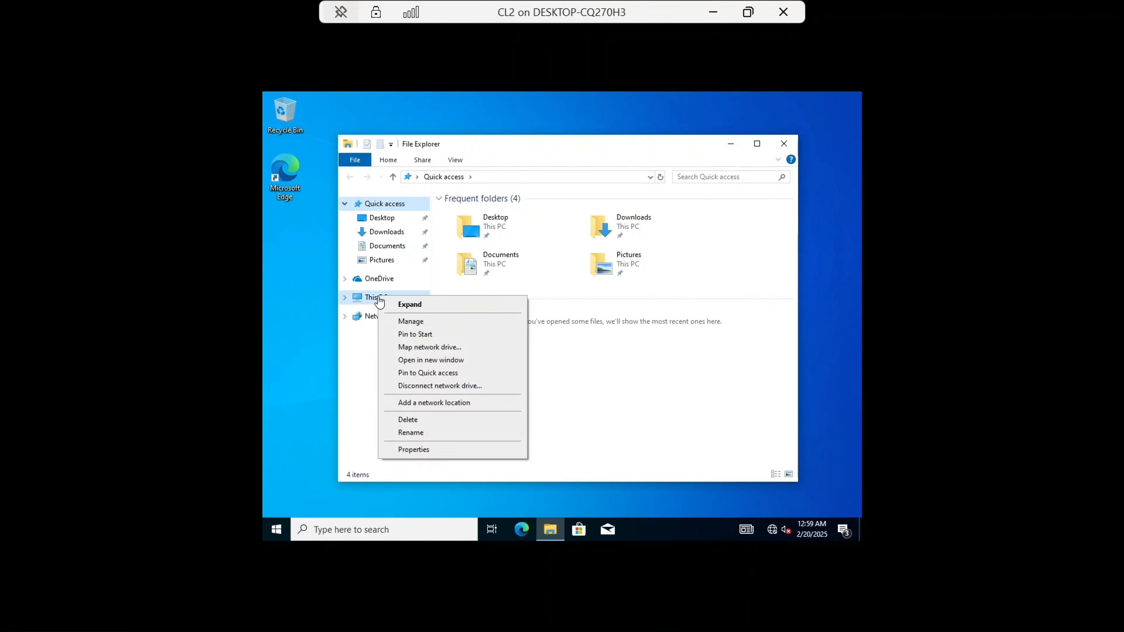
{"action": "left_click", "coordinate": [413, 449]}
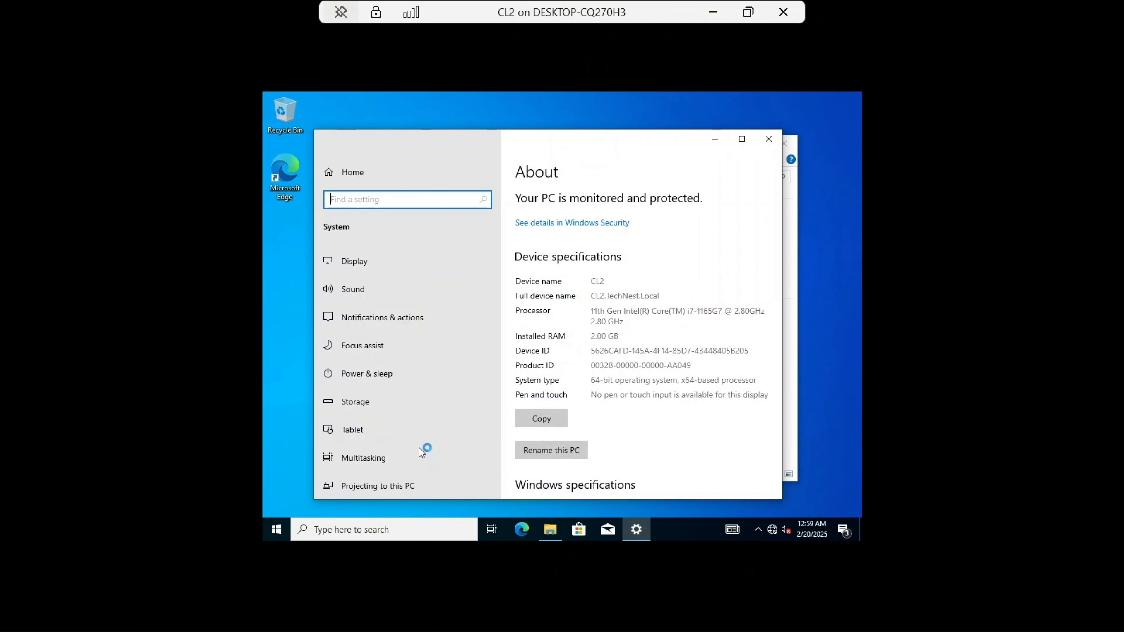
{"action": "scroll", "coordinate": [549, 393], "scroll_direction": "down", "scroll_amount": 10}
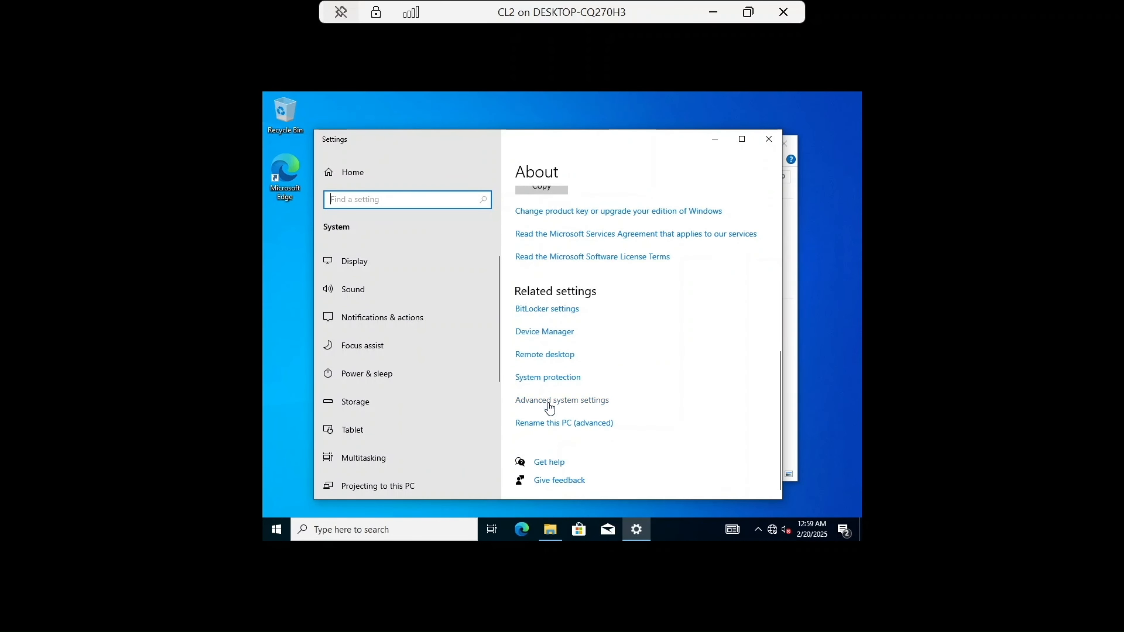
{"action": "left_click", "coordinate": [549, 424]}
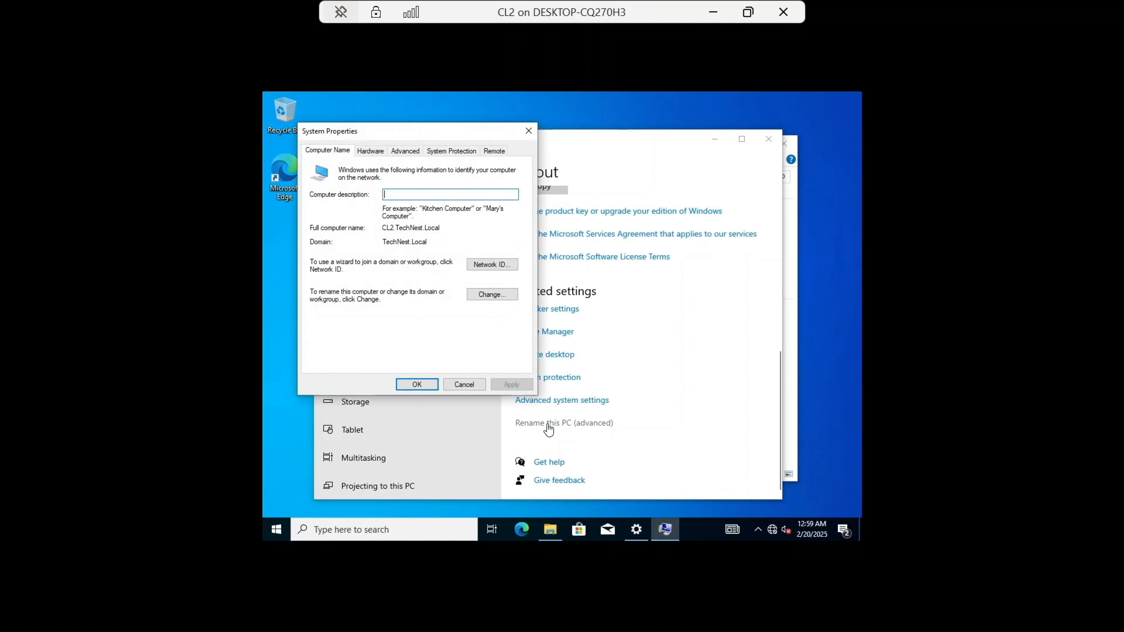
{"action": "left_click_drag", "start_coordinate": [440, 248], "coordinate": [382, 244]}
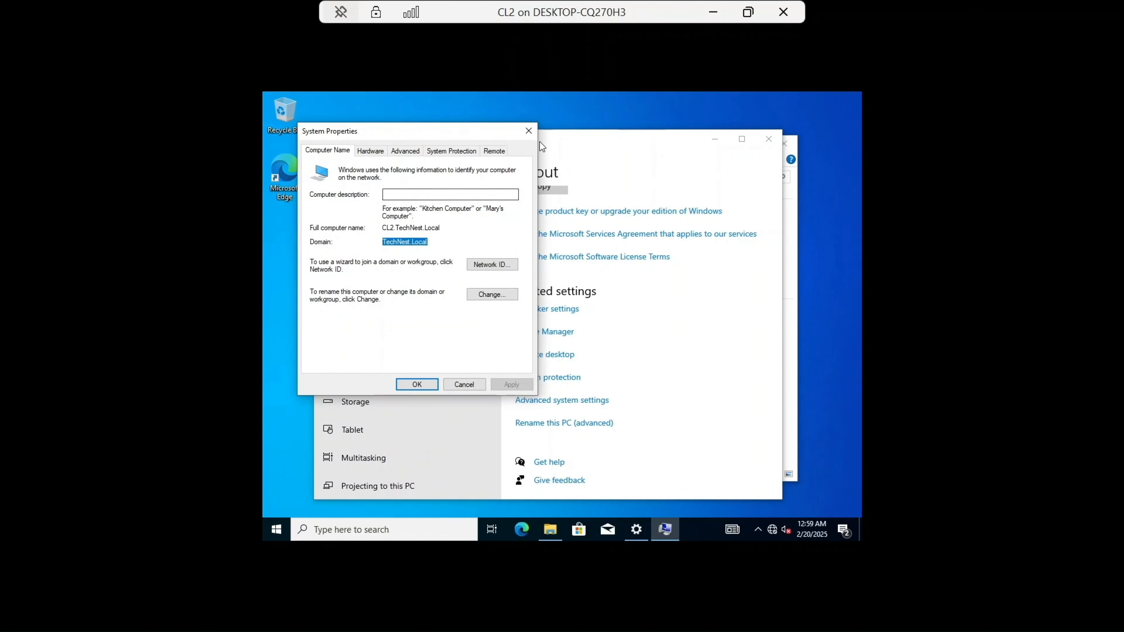
{"action": "left_click", "coordinate": [528, 130]}
{"action": "left_click", "coordinate": [768, 139]}
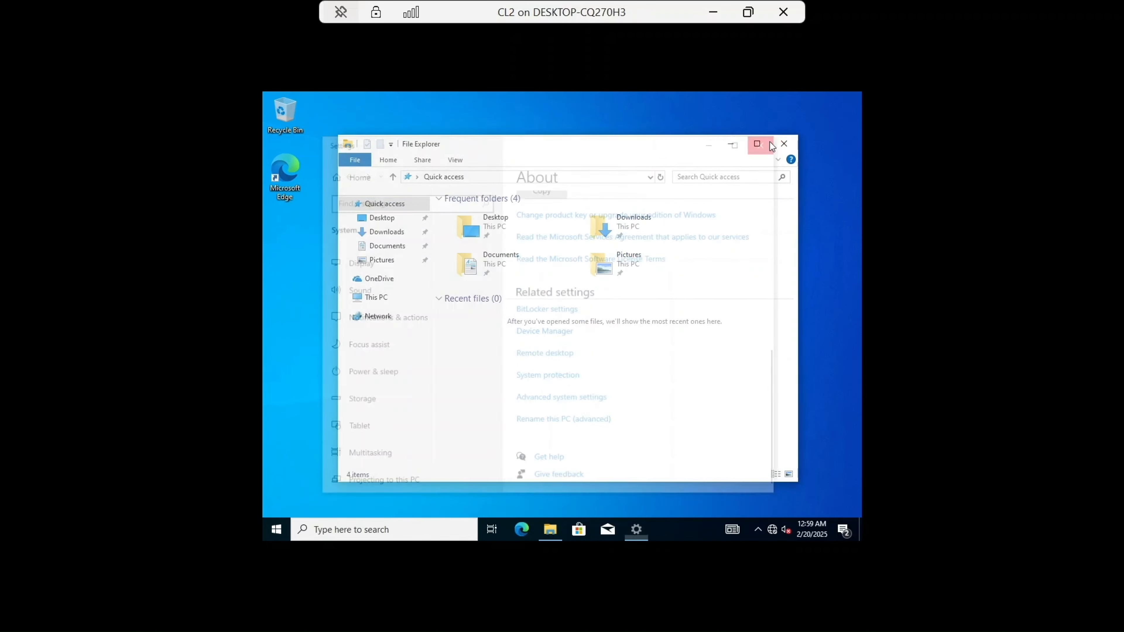
{"action": "left_click", "coordinate": [787, 143]}
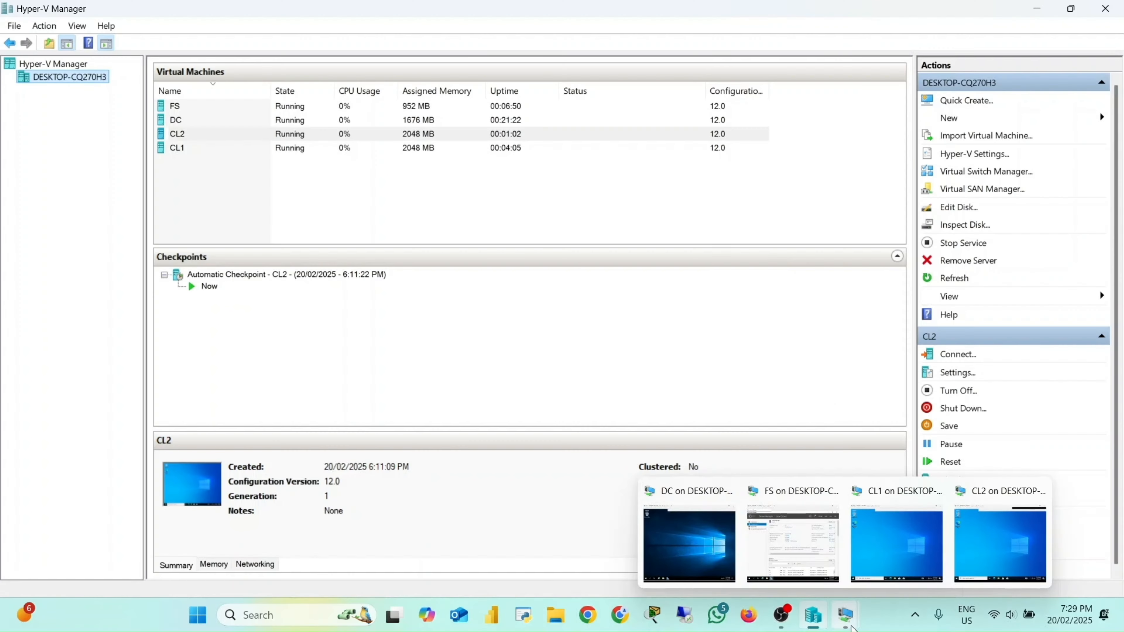
Step: Switch to the FS machine and create a folder named DATA at the root of Local Disk (C:)
{"action": "left_click", "coordinate": [811, 556]}
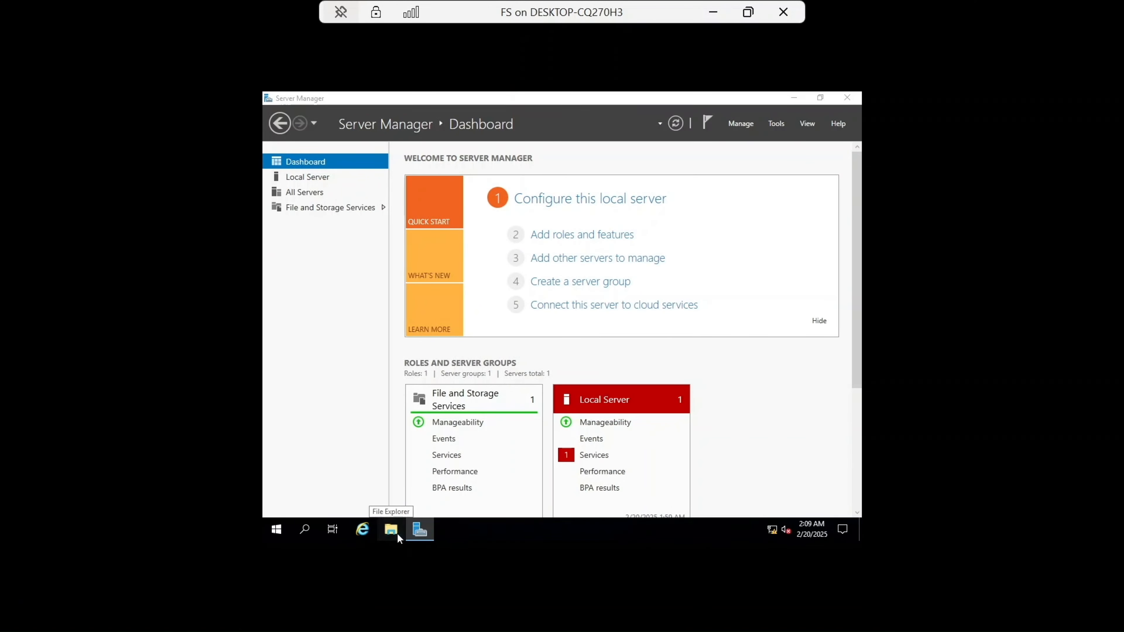
{"action": "left_click", "coordinate": [398, 534]}
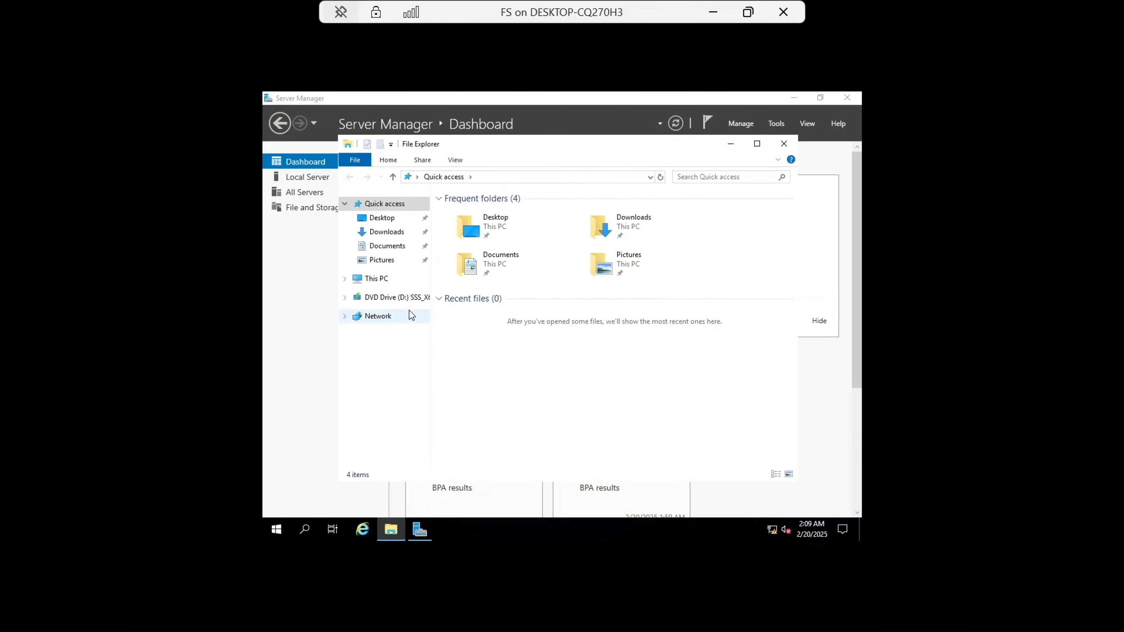
{"action": "left_click", "coordinate": [395, 277]}
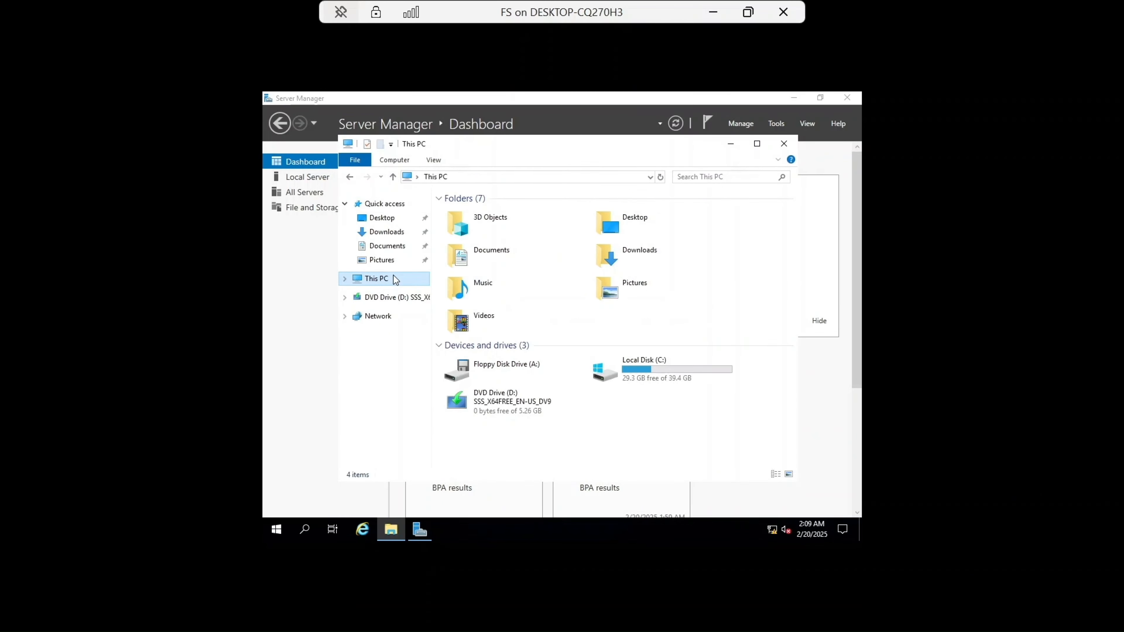
{"action": "double_click", "coordinate": [646, 371]}
{"action": "right_click", "coordinate": [465, 298]}
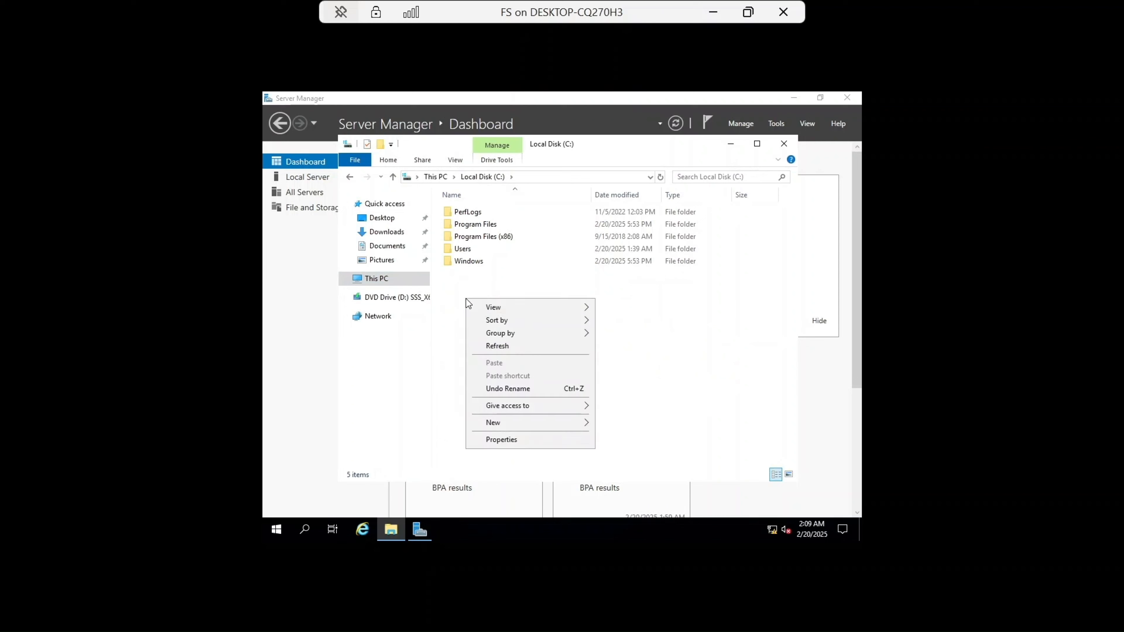
{"action": "mouse_move", "coordinate": [526, 423]}
{"action": "left_click", "coordinate": [639, 423]}
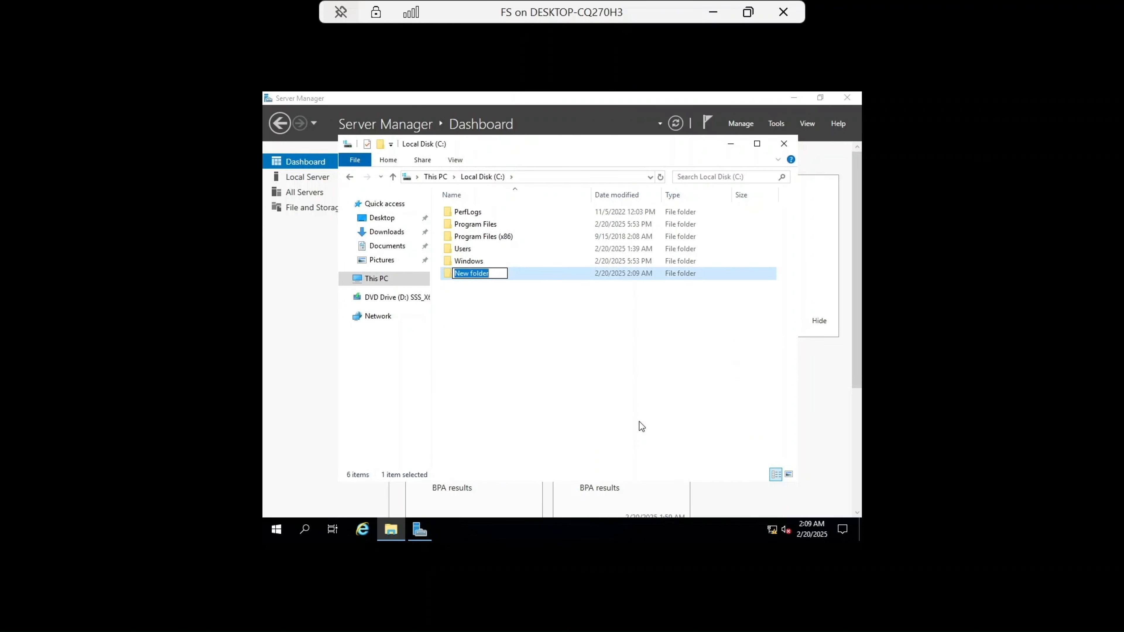
{"action": "key", "text": "Caps_Lock"}
{"action": "type", "text": "DATA"}
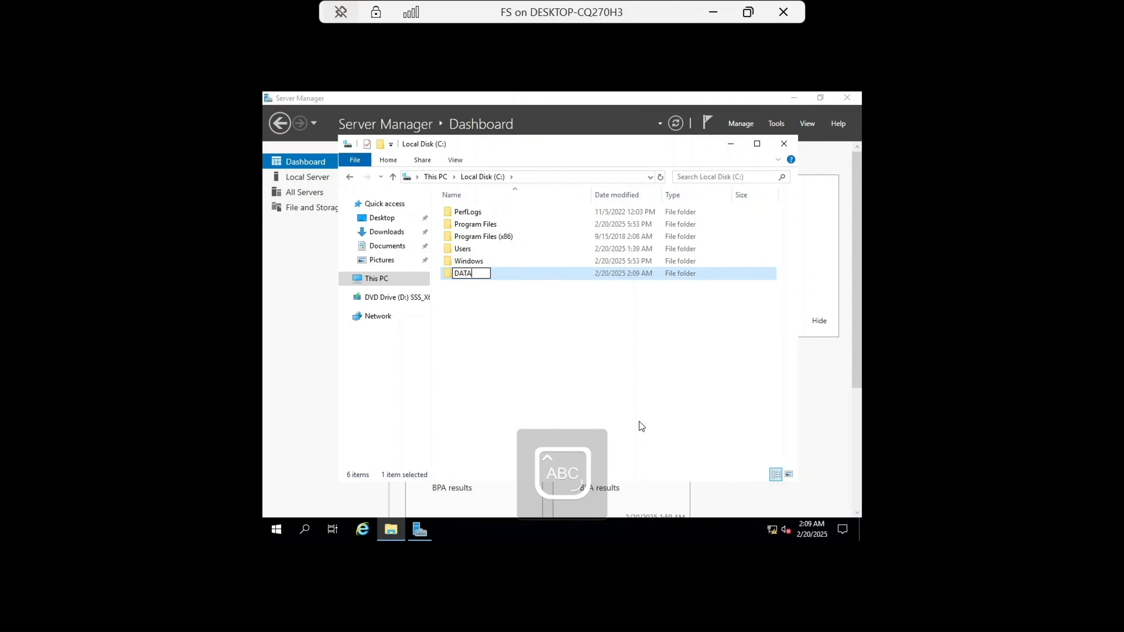
{"action": "key", "text": "Return"}
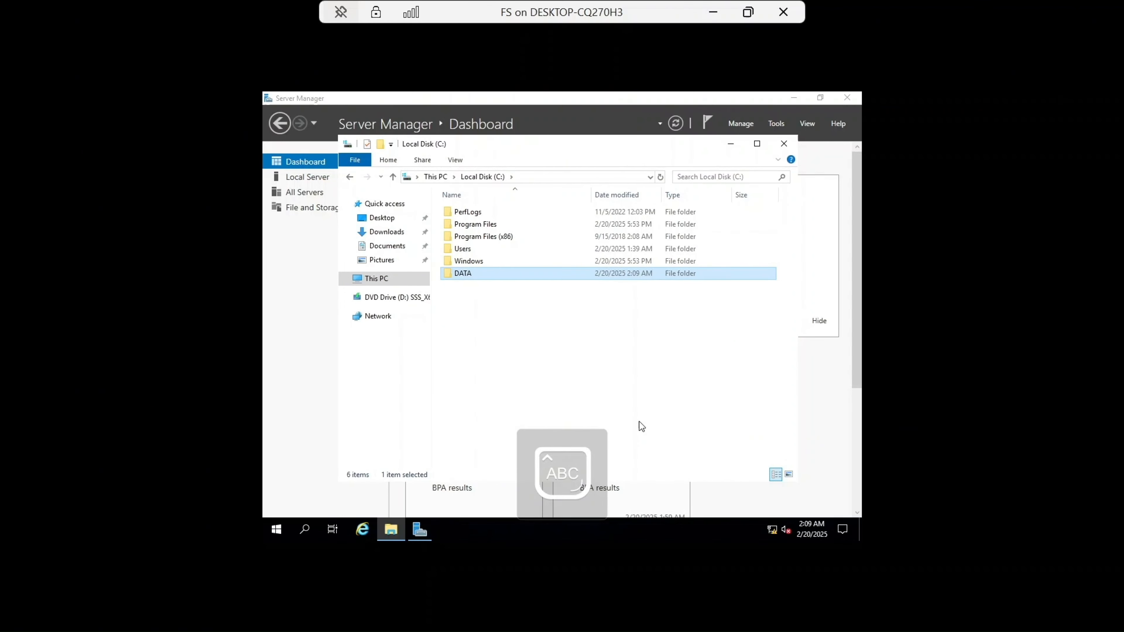
Step: Open the DATA folder and create a subfolder named IT inside it
{"action": "double_click", "coordinate": [480, 274]}
{"action": "right_click", "coordinate": [484, 238]}
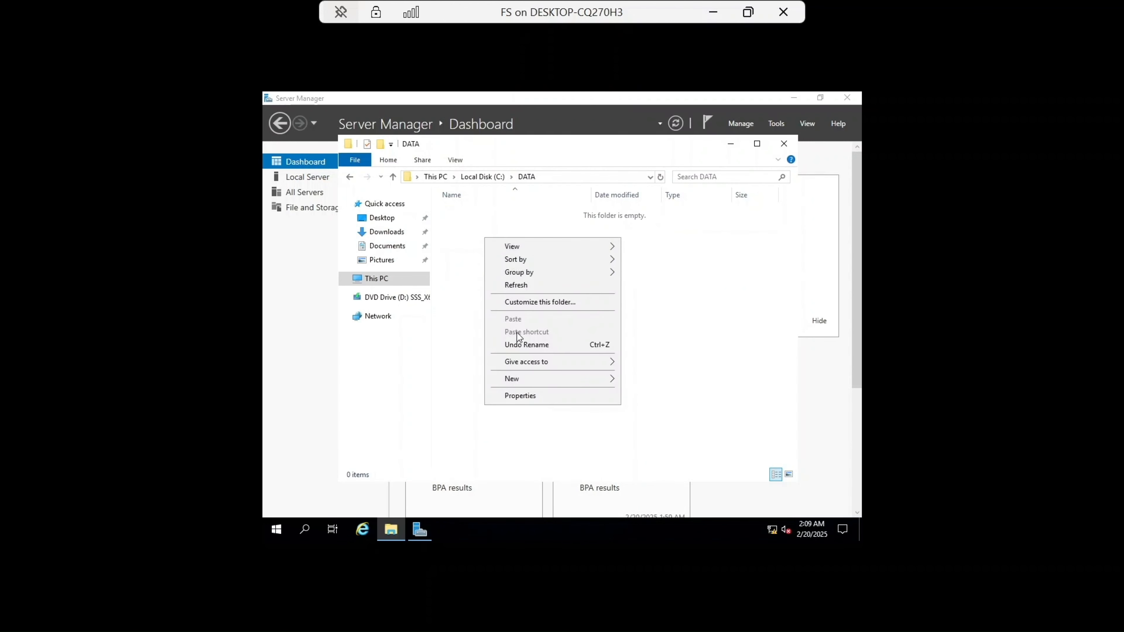
{"action": "mouse_move", "coordinate": [519, 380]}
{"action": "left_click", "coordinate": [668, 385]}
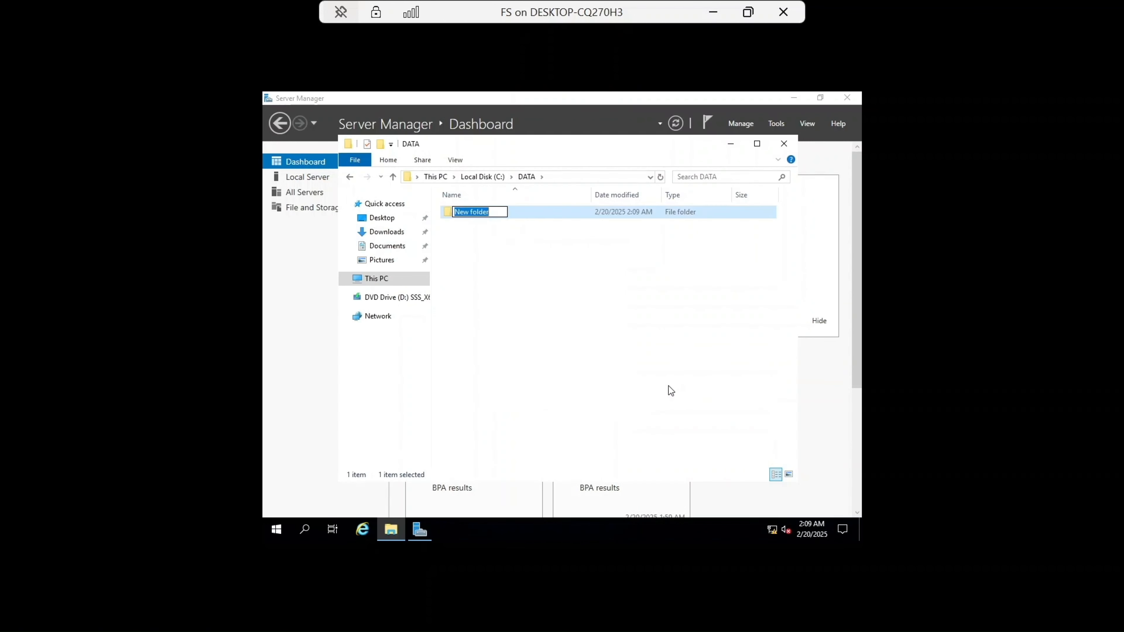
{"action": "key", "text": "Caps_Lock"}
{"action": "type", "text": "IT"}
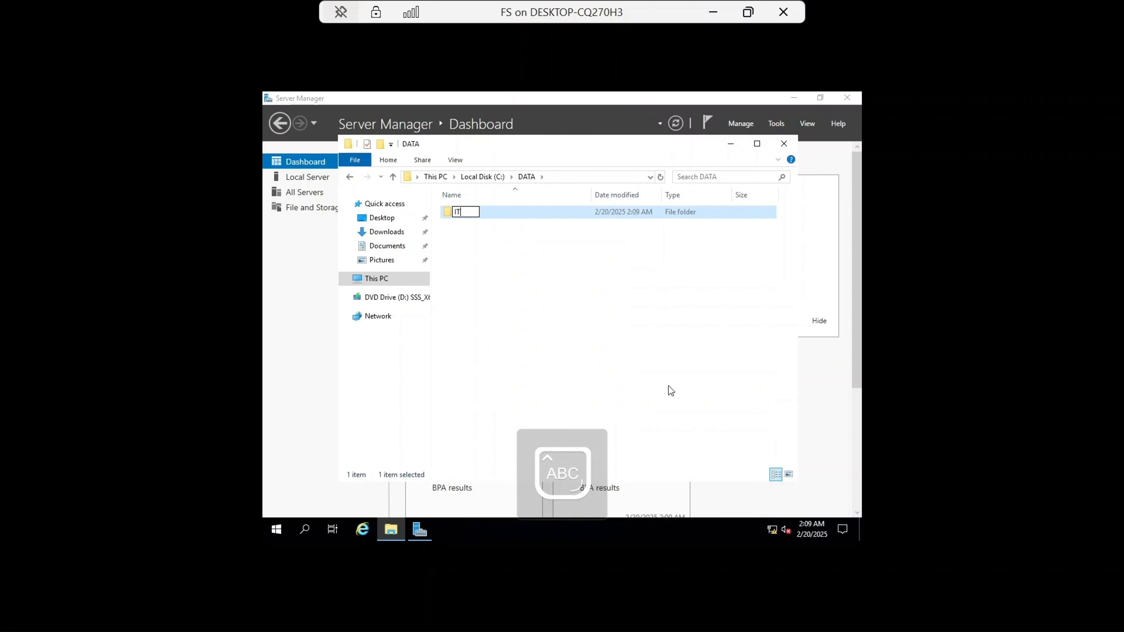
{"action": "key", "text": "Return"}
Step: Create a second subfolder named Sales inside DATA
{"action": "right_click", "coordinate": [478, 240]}
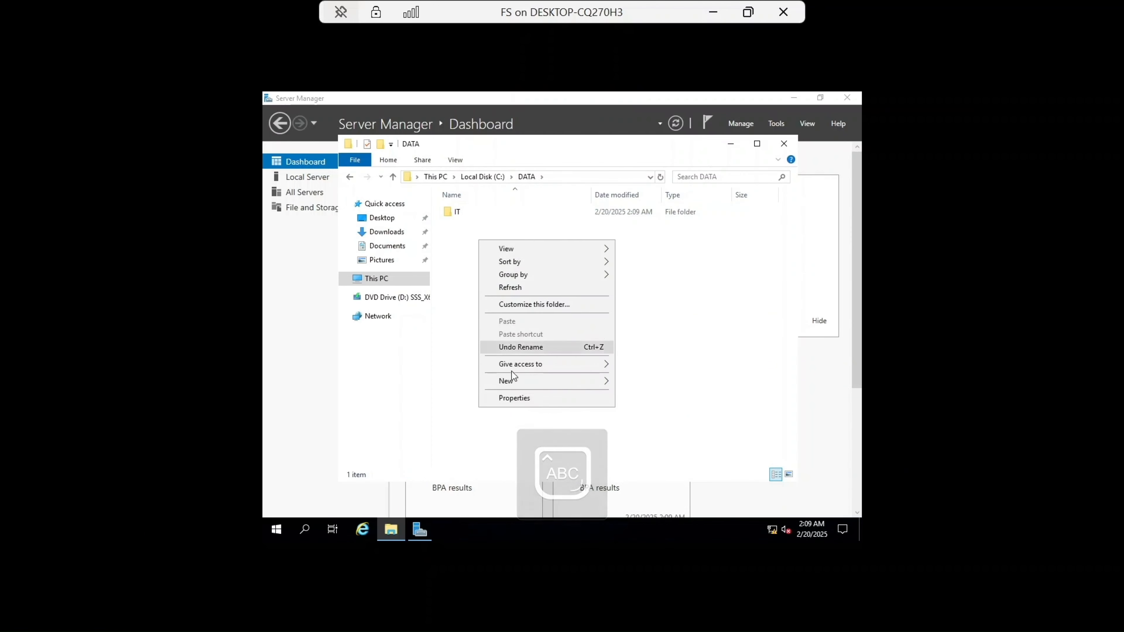
{"action": "mouse_move", "coordinate": [523, 382]}
{"action": "left_click", "coordinate": [669, 381]}
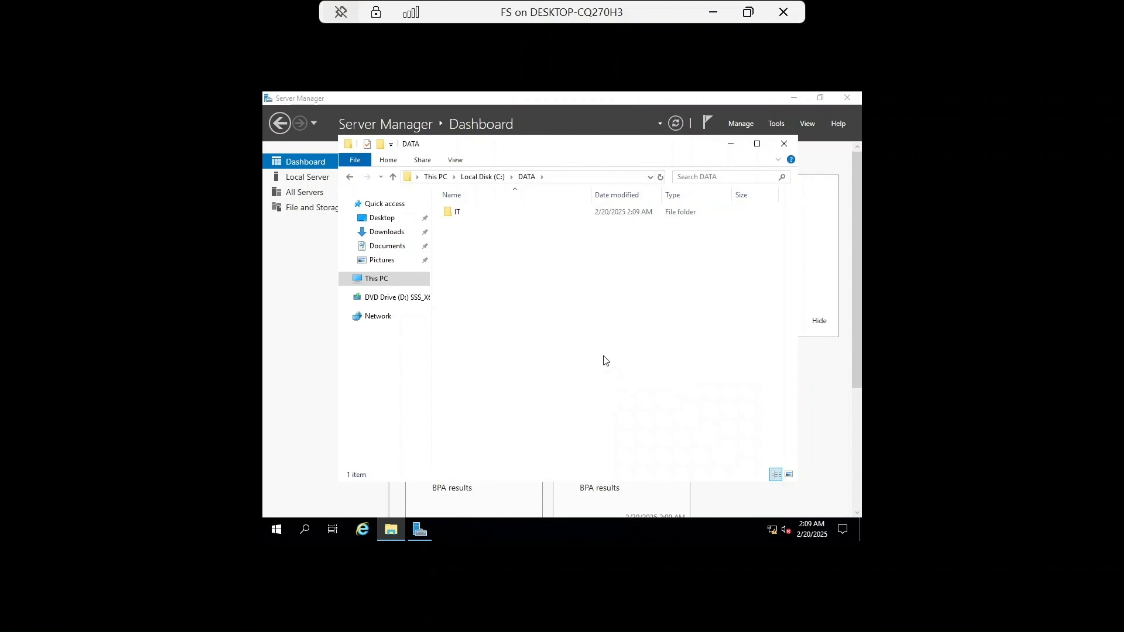
{"action": "right_click", "coordinate": [476, 254]}
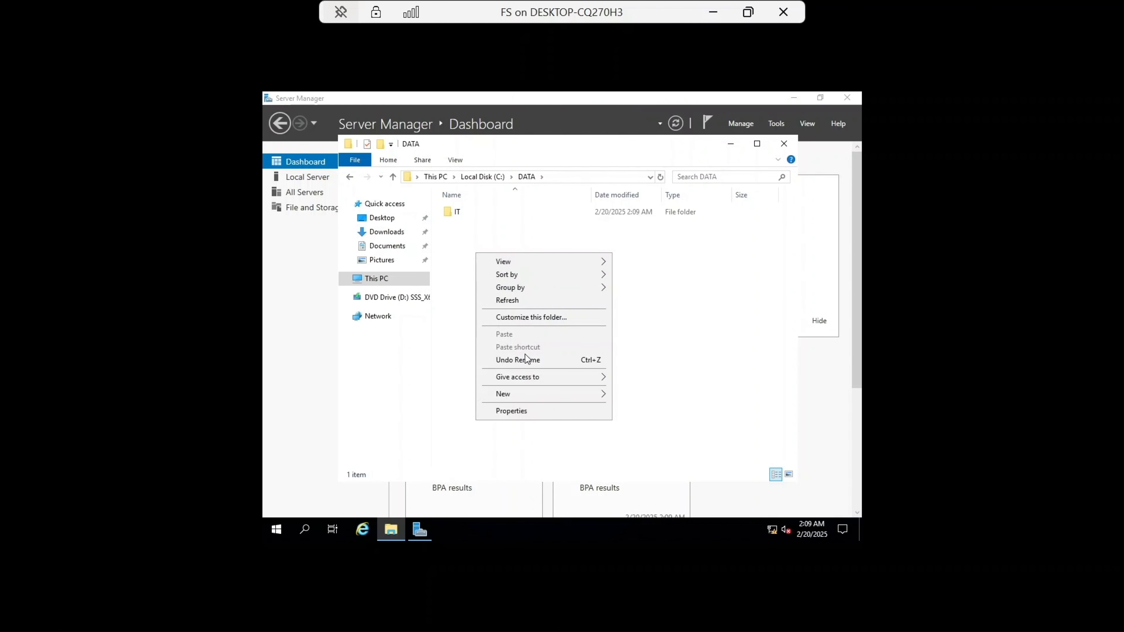
{"action": "mouse_move", "coordinate": [525, 394]}
{"action": "left_click", "coordinate": [639, 392]}
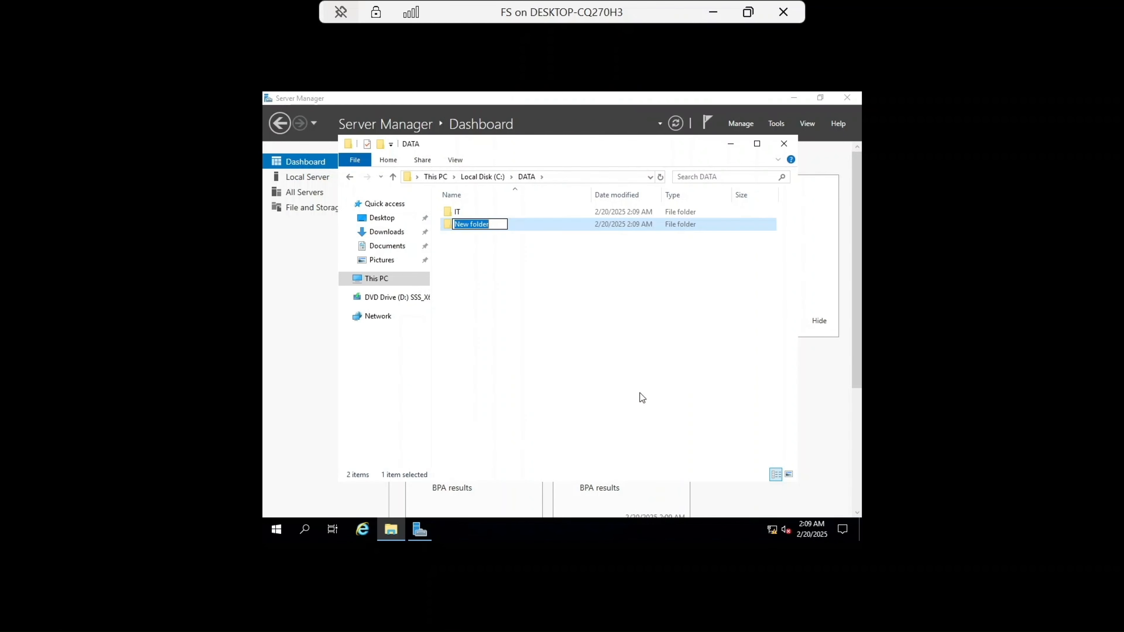
{"action": "type", "text": "Sales"}
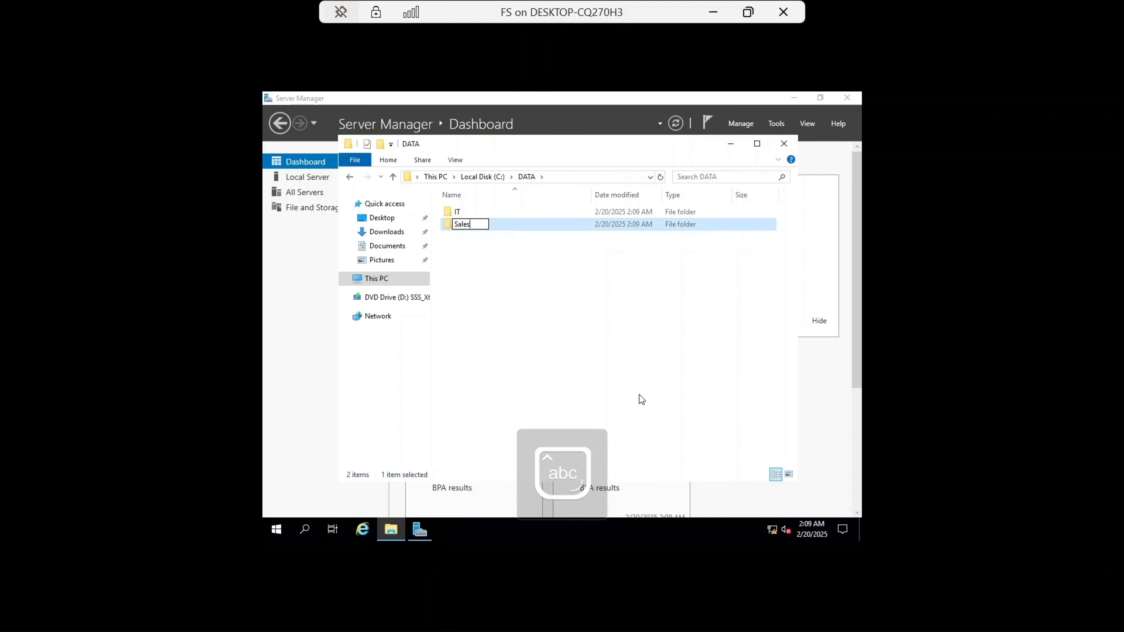
{"action": "key", "text": "Return"}
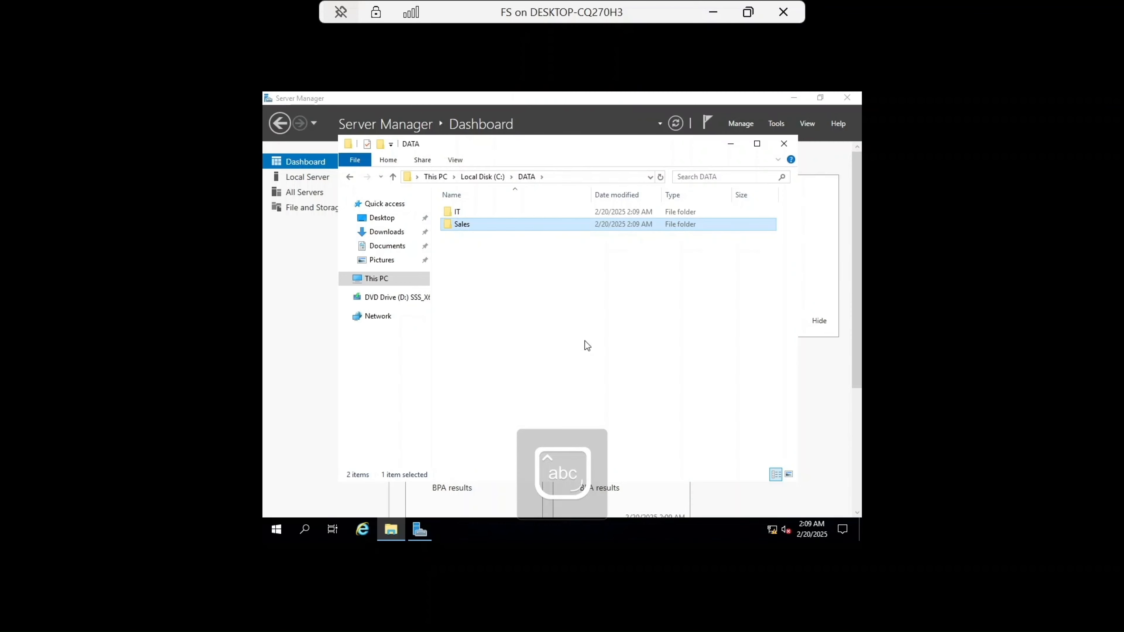
Step: Share the DATA folder on the network with Everyone at Read permission level
{"action": "left_click", "coordinate": [352, 180]}
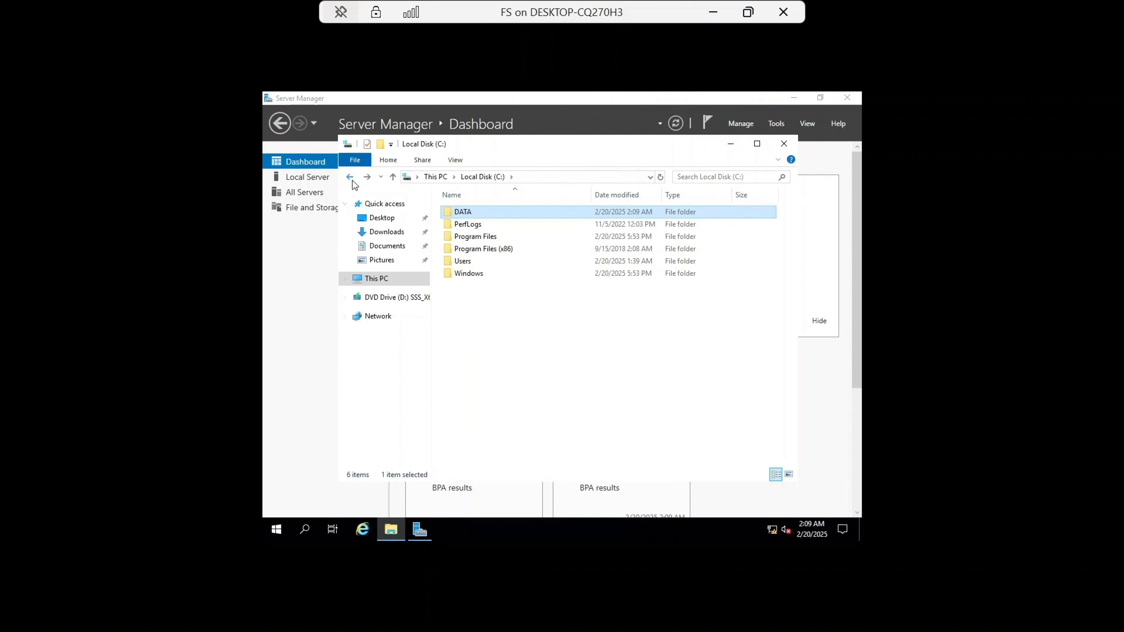
{"action": "right_click", "coordinate": [478, 208]}
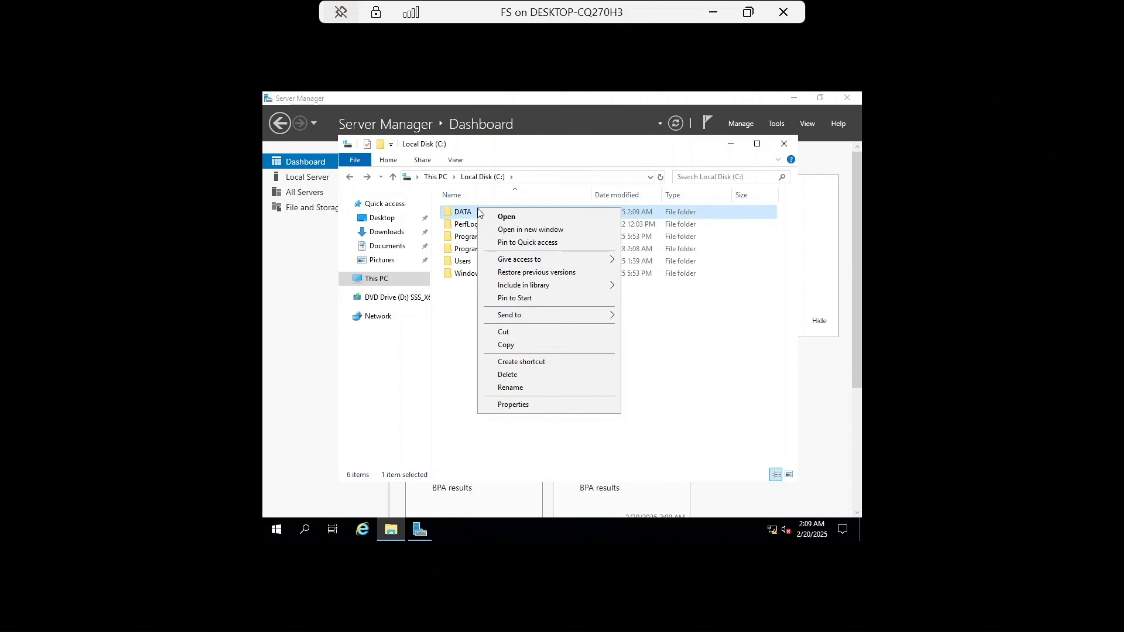
{"action": "left_click", "coordinate": [521, 403]}
{"action": "left_click", "coordinate": [529, 236]}
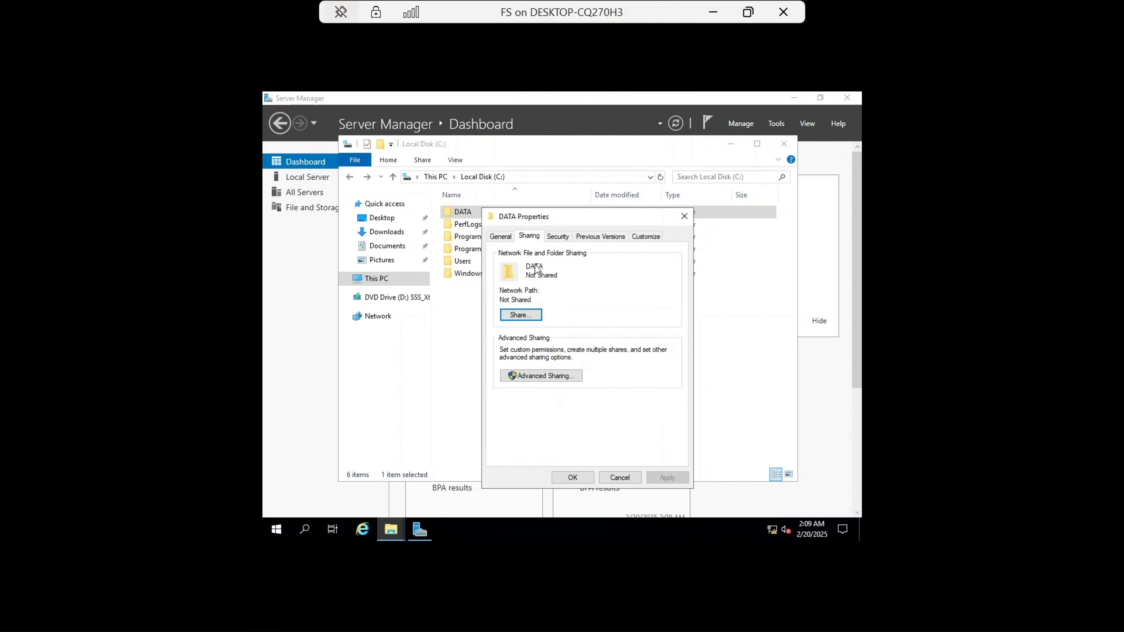
{"action": "left_click", "coordinate": [525, 315]}
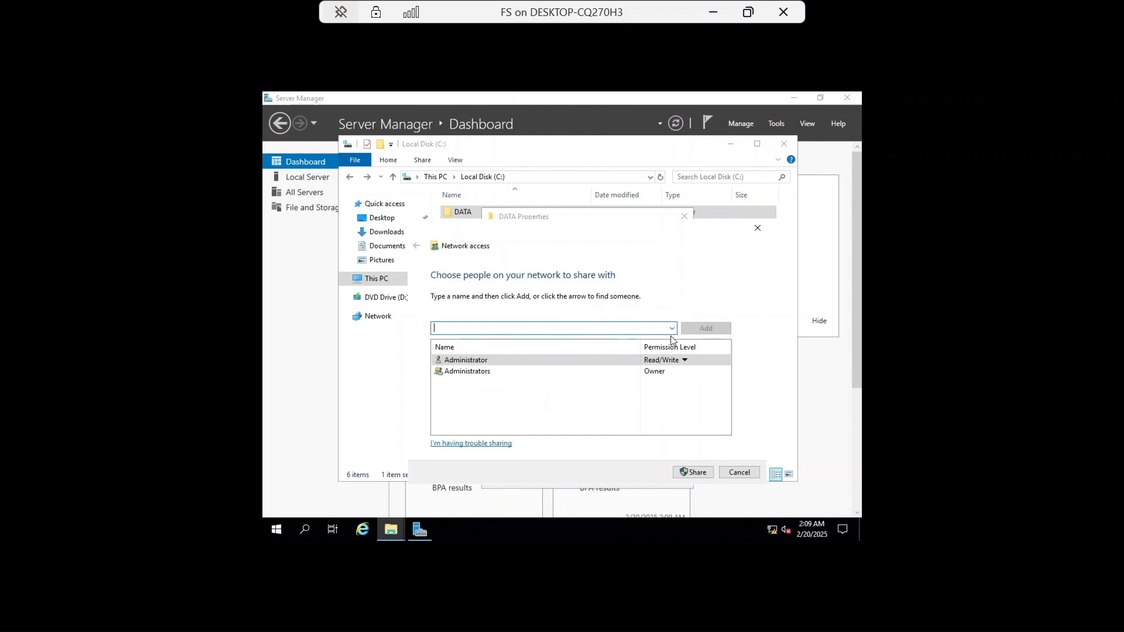
{"action": "left_click", "coordinate": [671, 328]}
{"action": "left_click", "coordinate": [597, 344]}
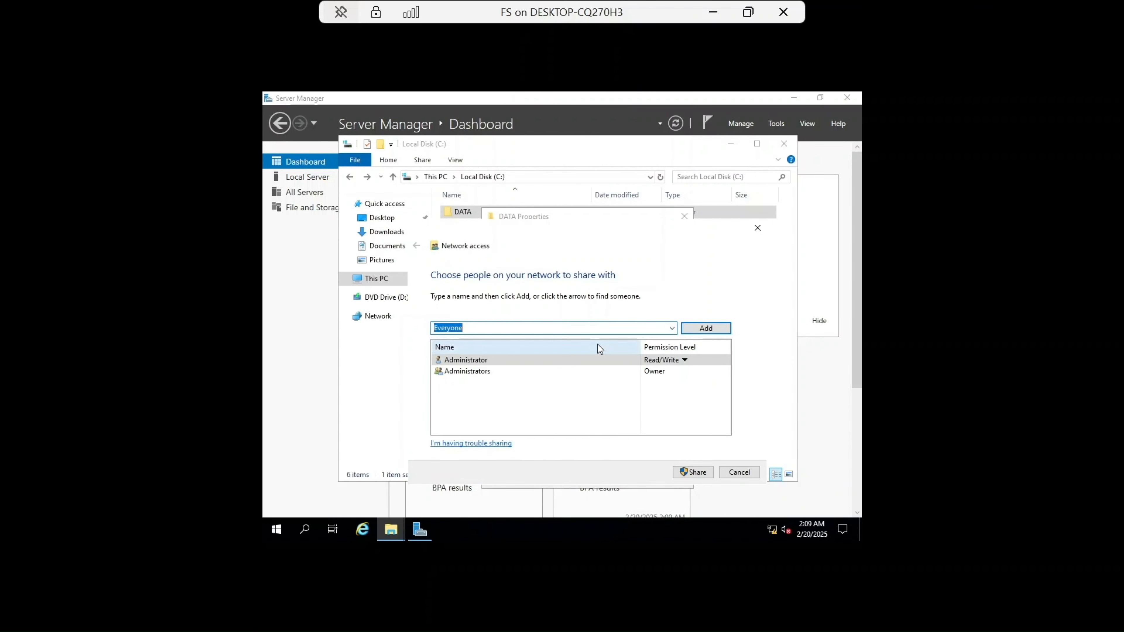
{"action": "left_click", "coordinate": [700, 329]}
{"action": "left_click", "coordinate": [666, 383]}
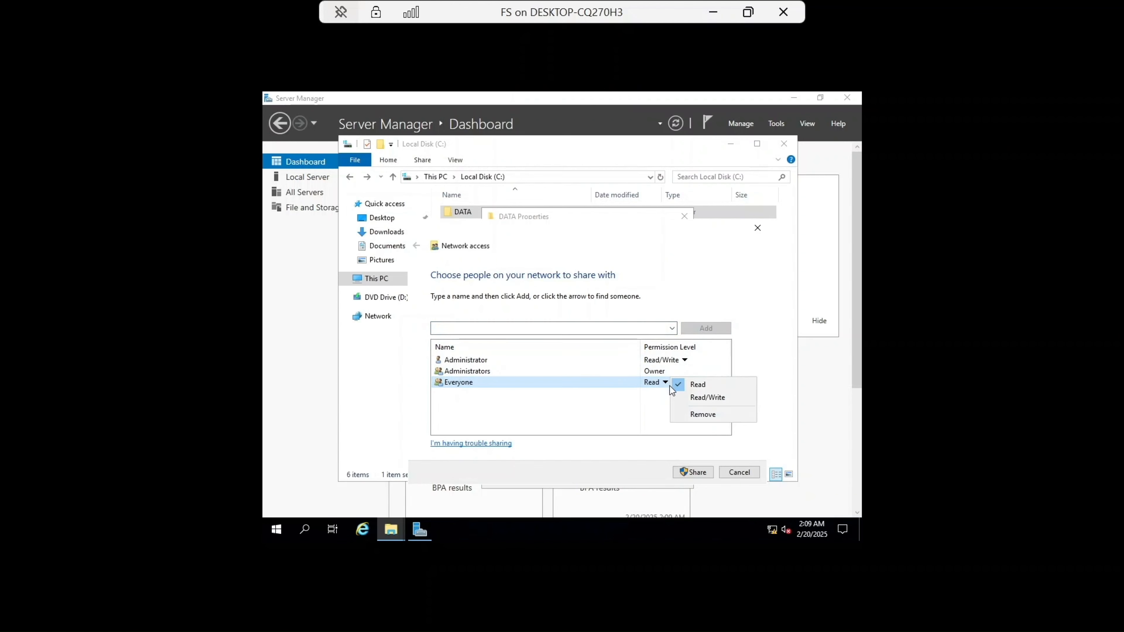
{"action": "left_click", "coordinate": [699, 385]}
{"action": "left_click", "coordinate": [692, 472]}
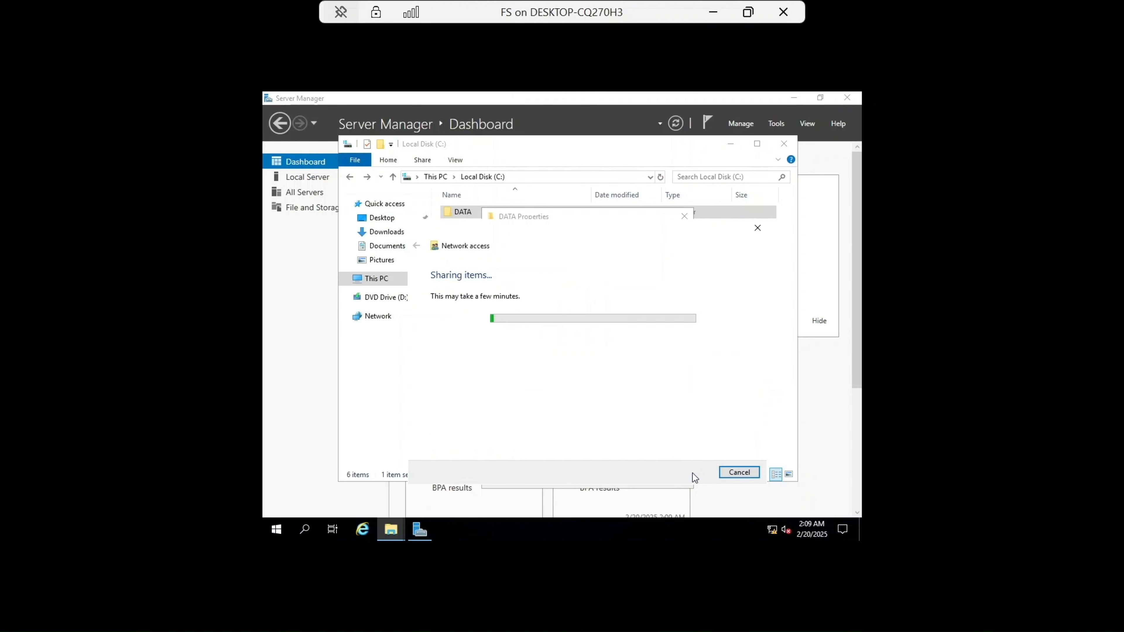
{"action": "left_click", "coordinate": [736, 473]}
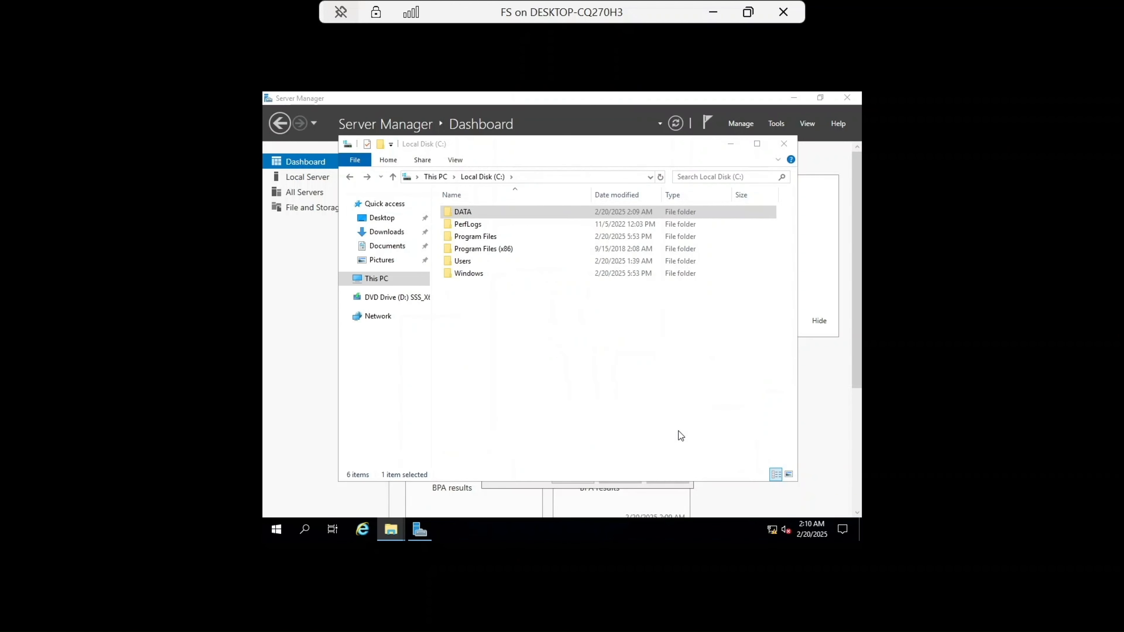
Step: Restrict the Everyone permission entry on the DATA folder to apply to this folder only
{"action": "right_click", "coordinate": [480, 212]}
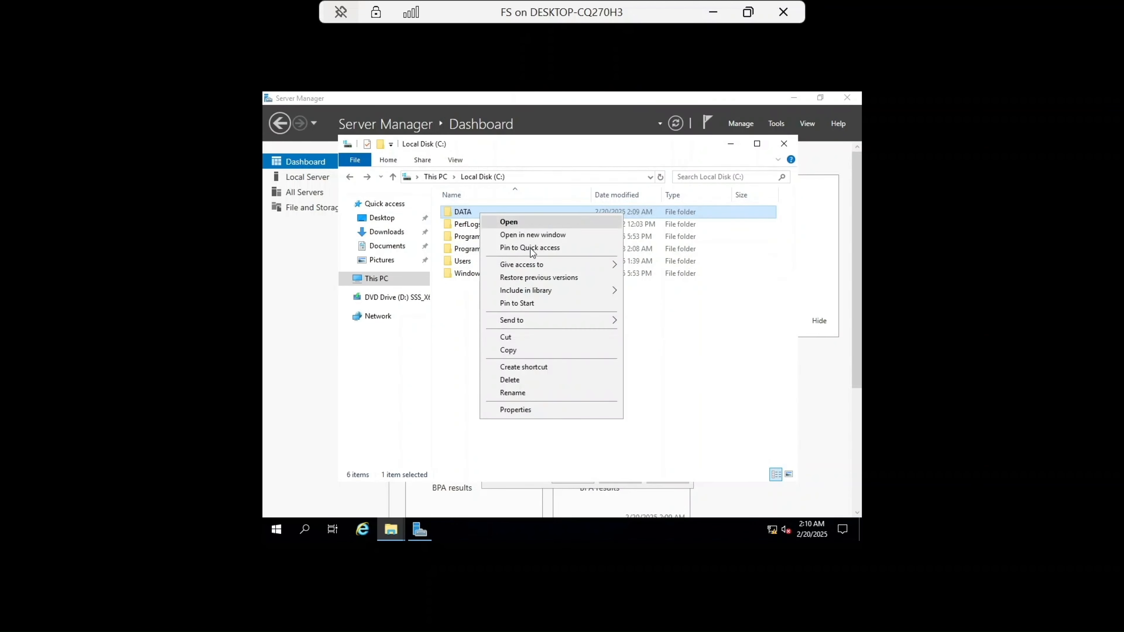
{"action": "left_click", "coordinate": [534, 407]}
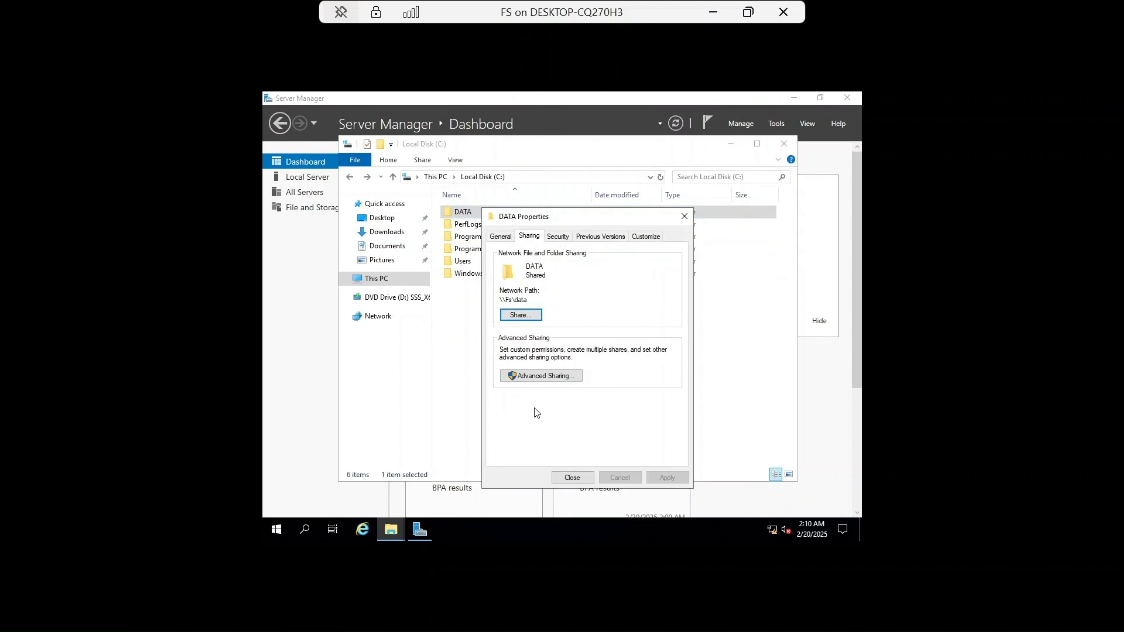
{"action": "left_click", "coordinate": [557, 237]}
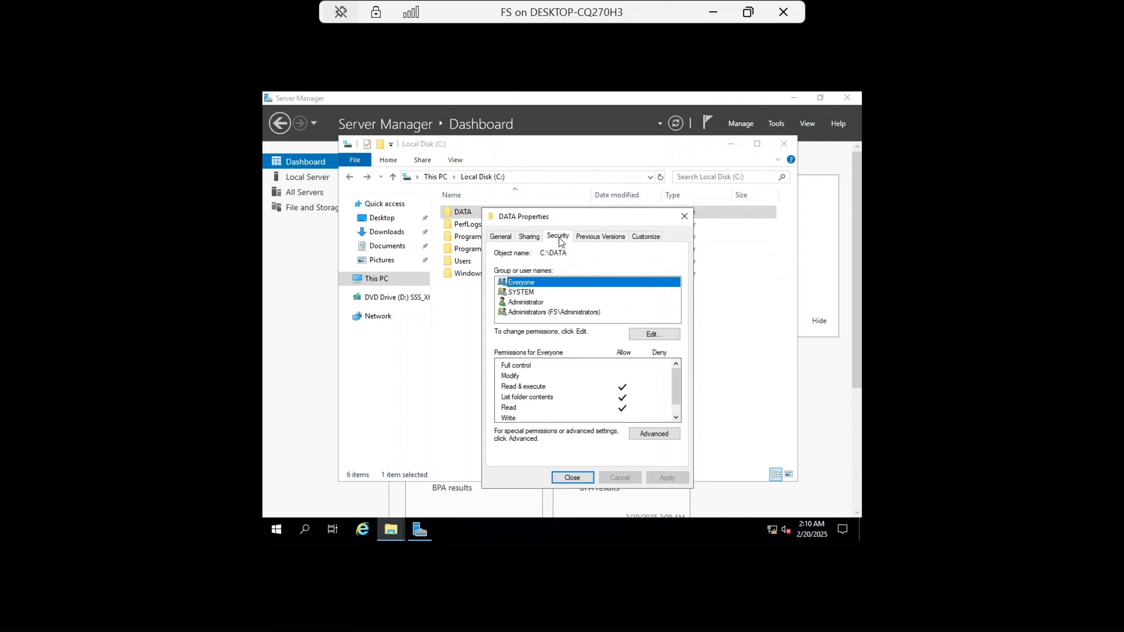
{"action": "left_click", "coordinate": [645, 436]}
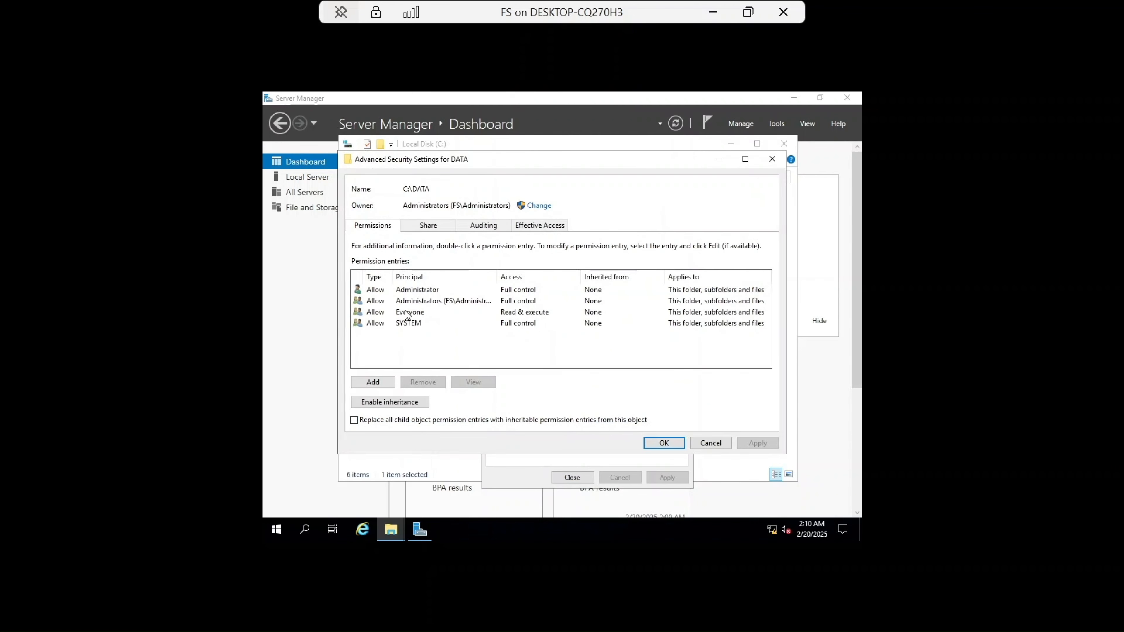
{"action": "left_click", "coordinate": [408, 313]}
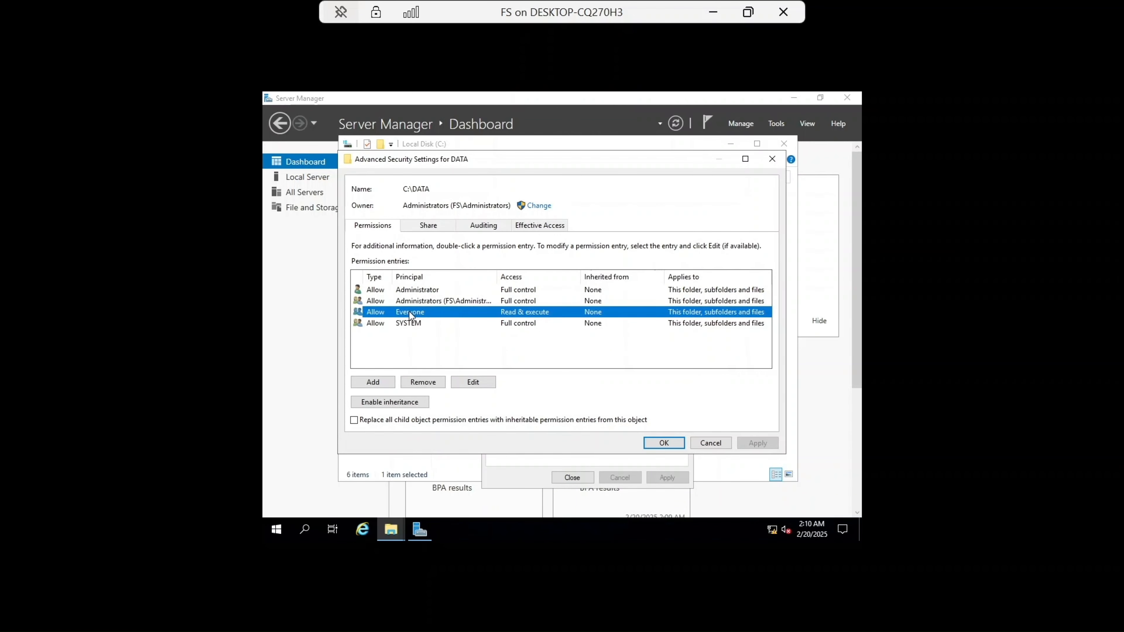
{"action": "left_click", "coordinate": [470, 383]}
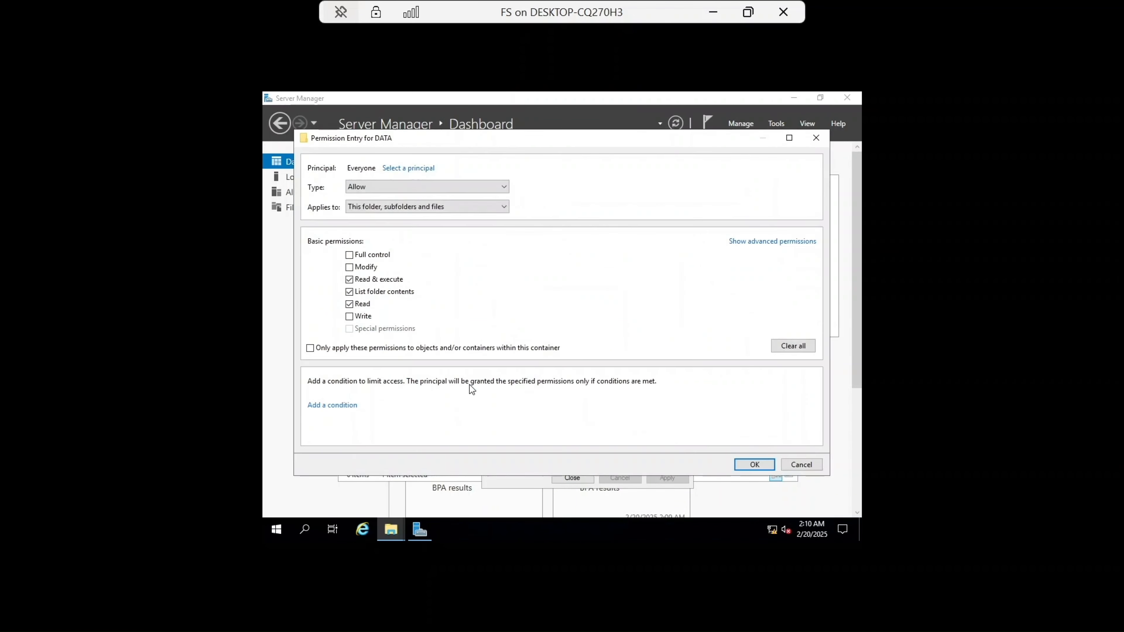
{"action": "left_click", "coordinate": [398, 206]}
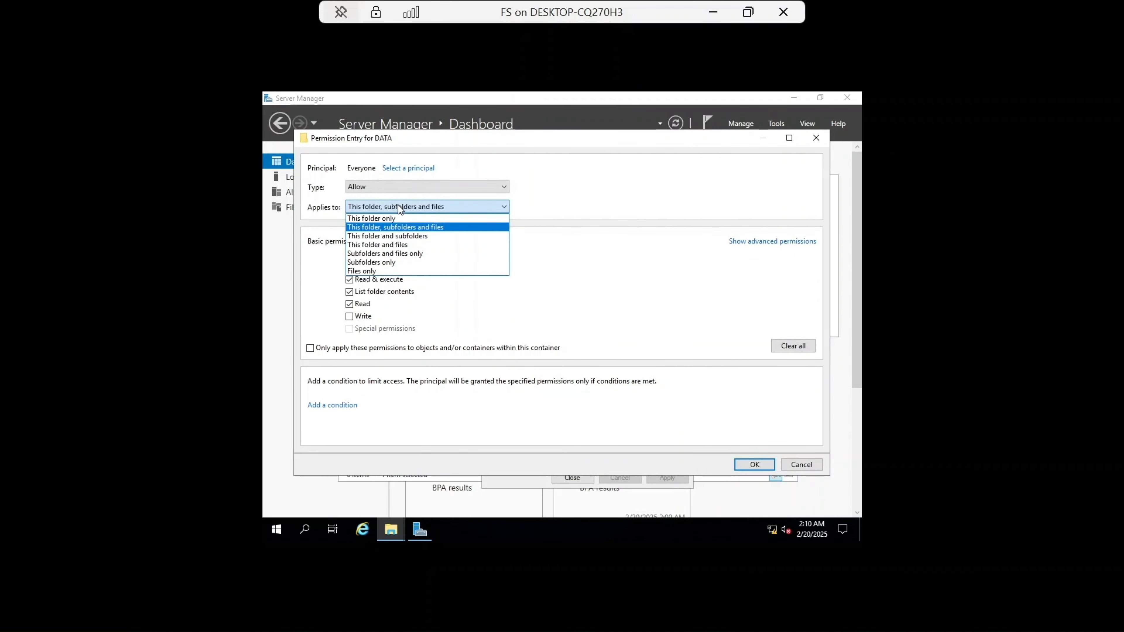
{"action": "left_click", "coordinate": [392, 218]}
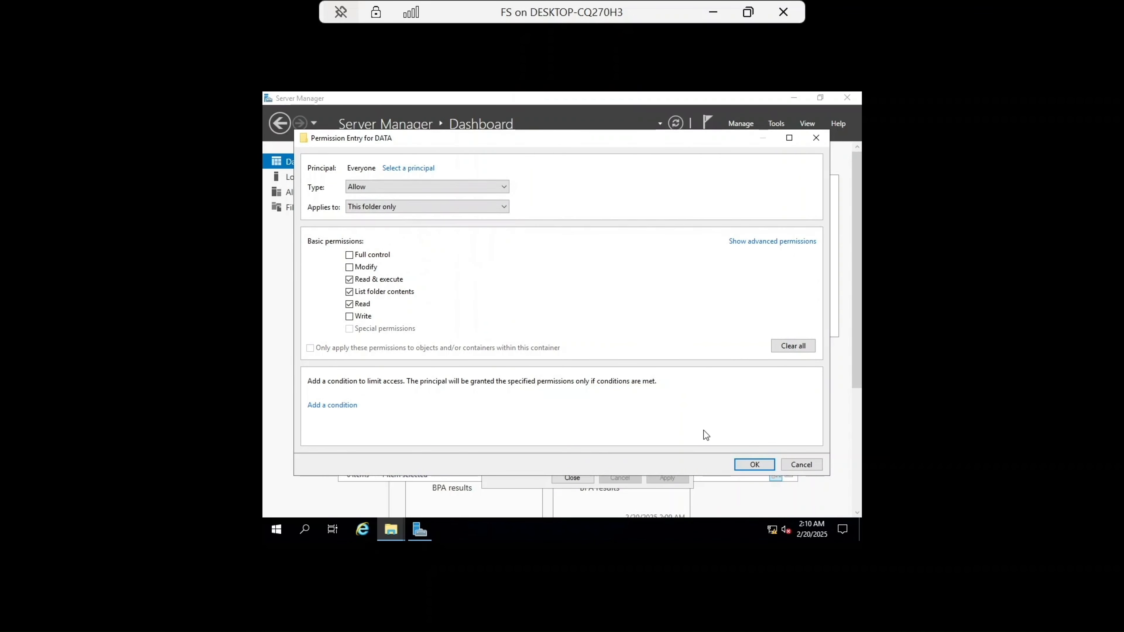
{"action": "left_click", "coordinate": [754, 465]}
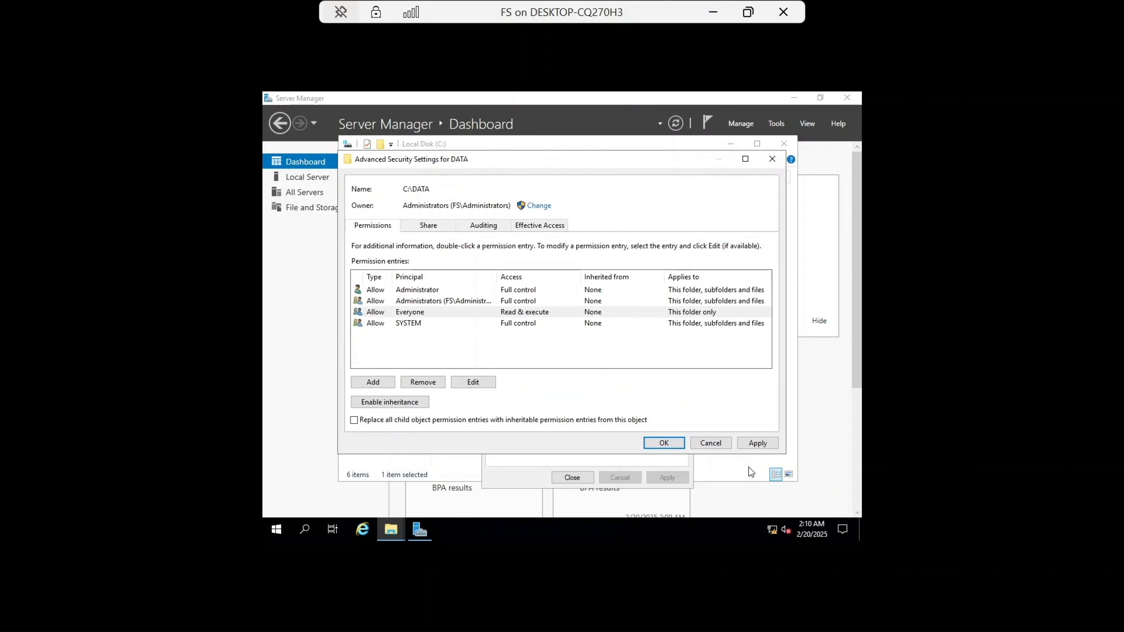
{"action": "left_click", "coordinate": [757, 442]}
{"action": "left_click", "coordinate": [664, 443]}
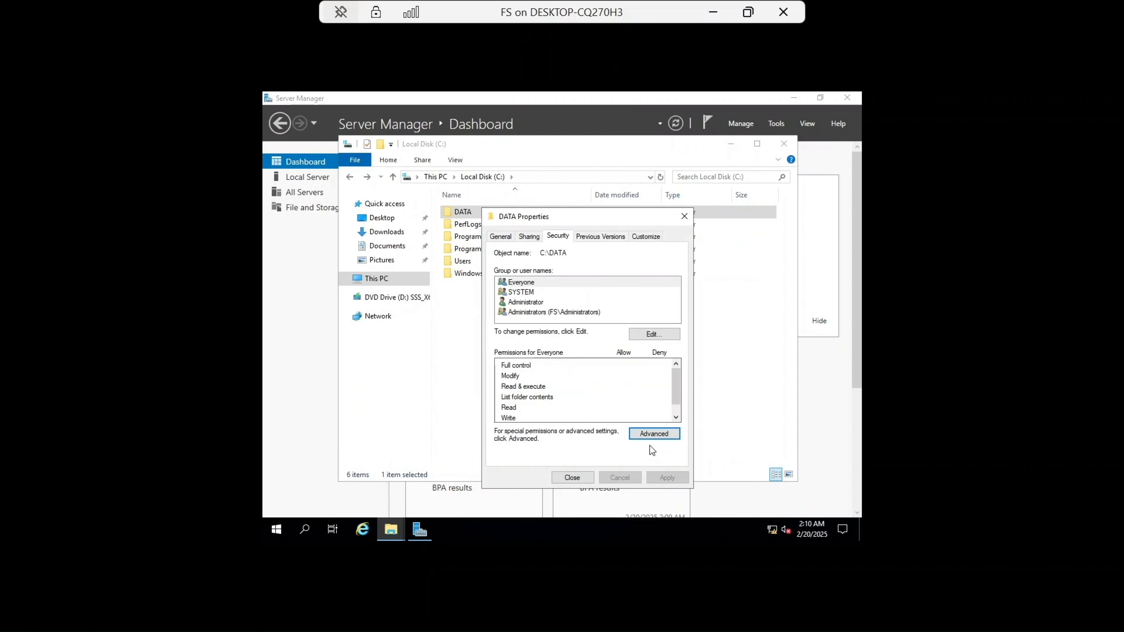
{"action": "left_click", "coordinate": [573, 478]}
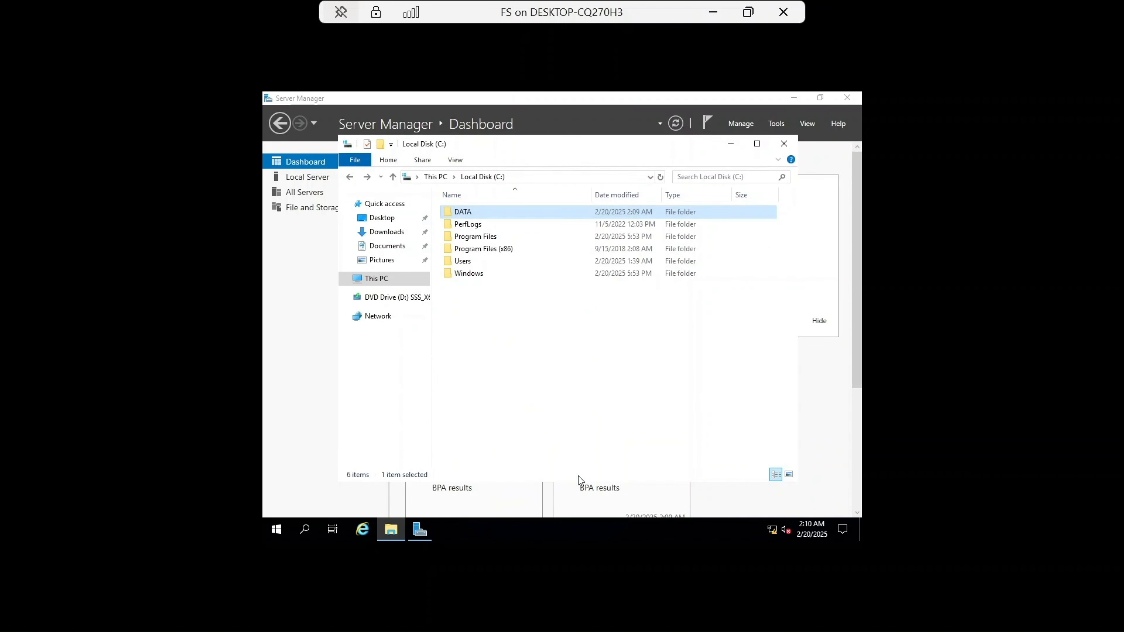
Step: Open DATA and share the IT subfolder through Advanced Sharing under the share name IT
{"action": "double_click", "coordinate": [493, 215]}
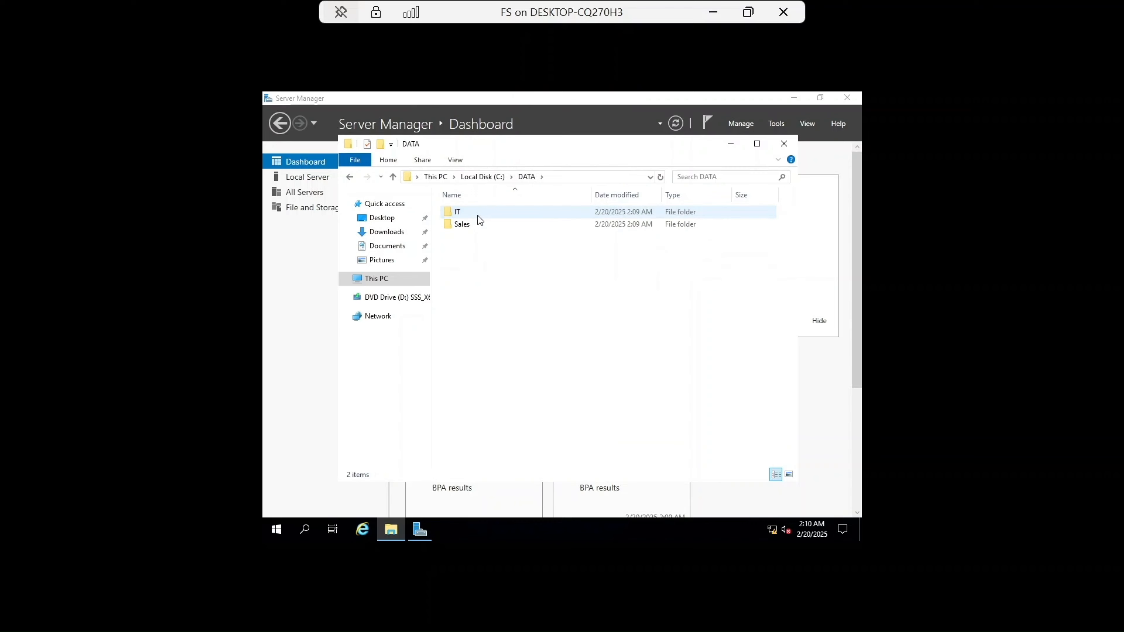
{"action": "left_click", "coordinate": [477, 214]}
{"action": "right_click", "coordinate": [477, 213]}
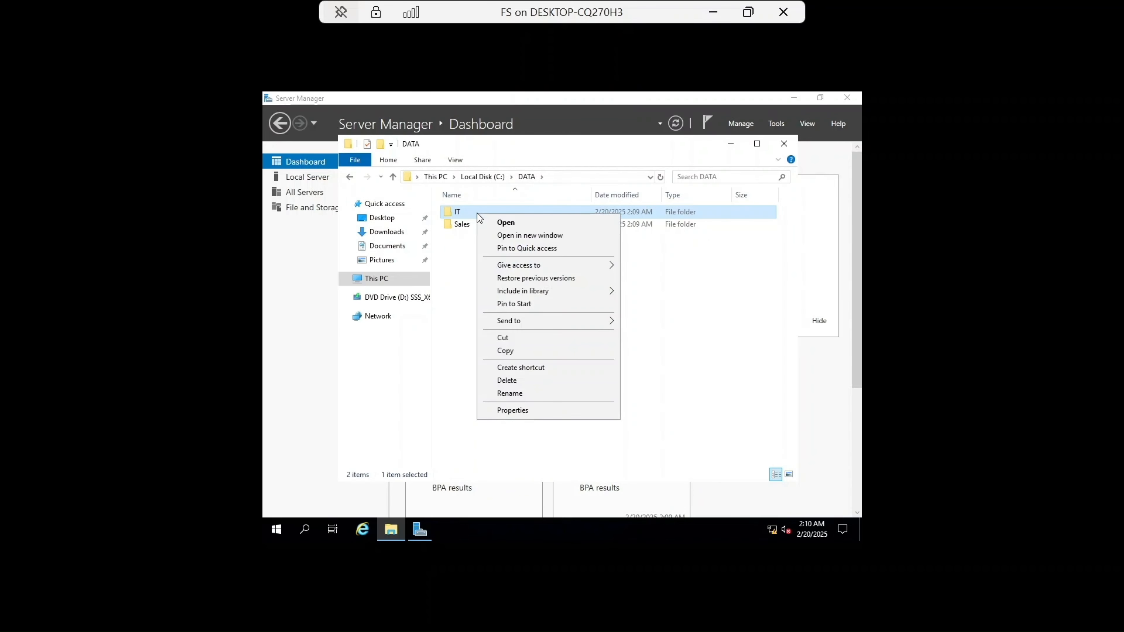
{"action": "left_click", "coordinate": [539, 409]}
{"action": "left_click", "coordinate": [529, 243]}
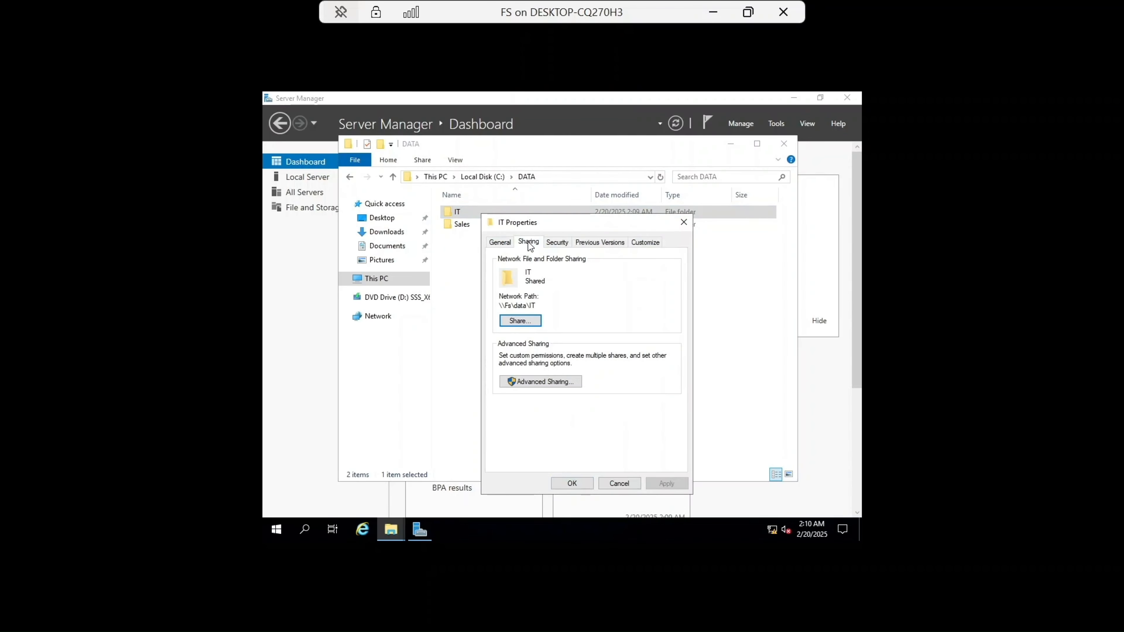
{"action": "left_click", "coordinate": [533, 382]}
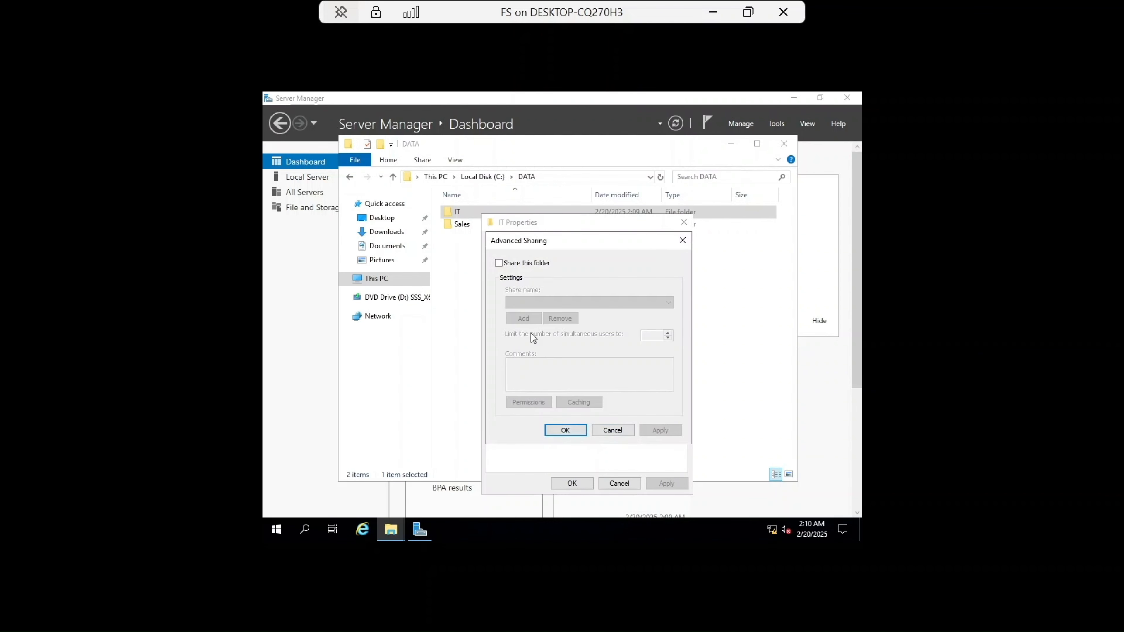
{"action": "left_click", "coordinate": [499, 263]}
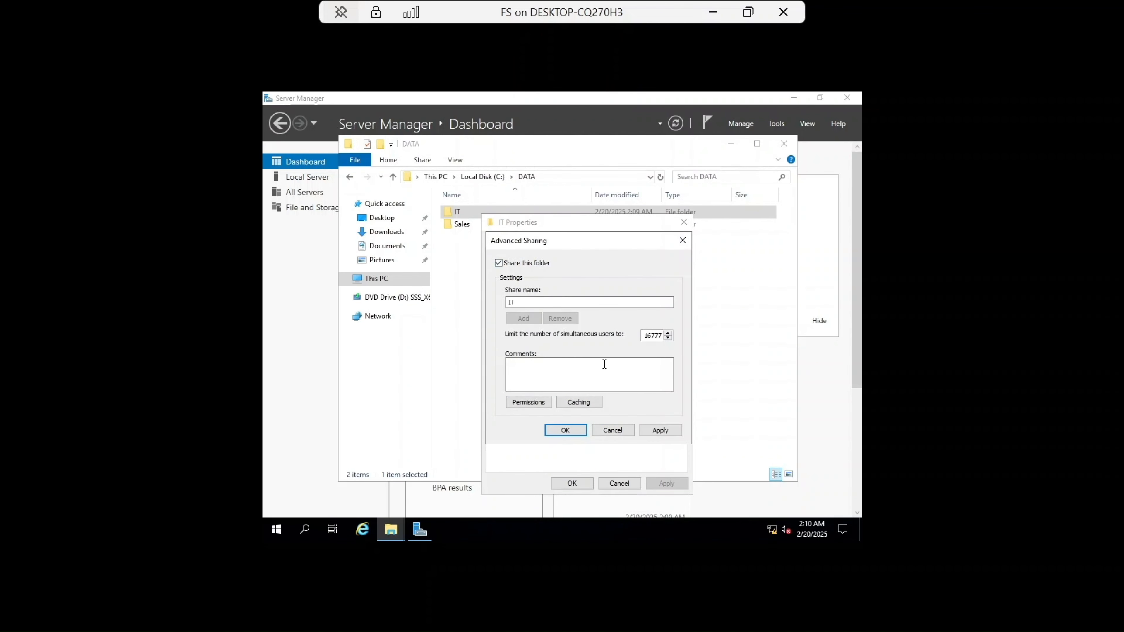
{"action": "left_click", "coordinate": [660, 430]}
{"action": "left_click", "coordinate": [566, 430]}
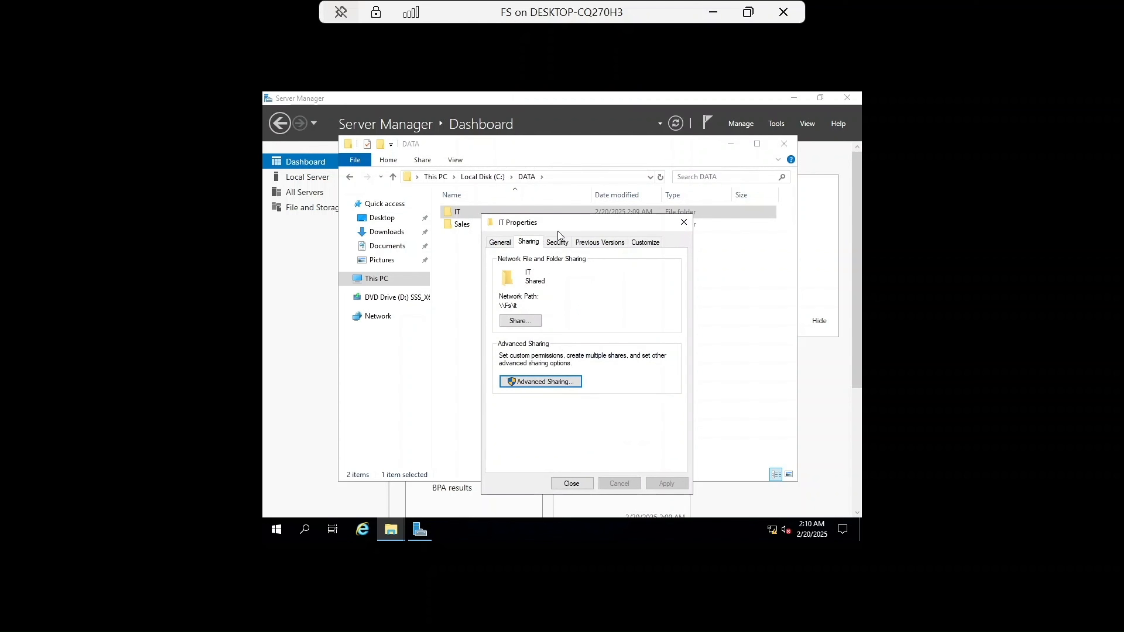
Step: Disable inheritance on the IT folder, converting inherited permissions into explicit permissions
{"action": "left_click", "coordinate": [557, 244]}
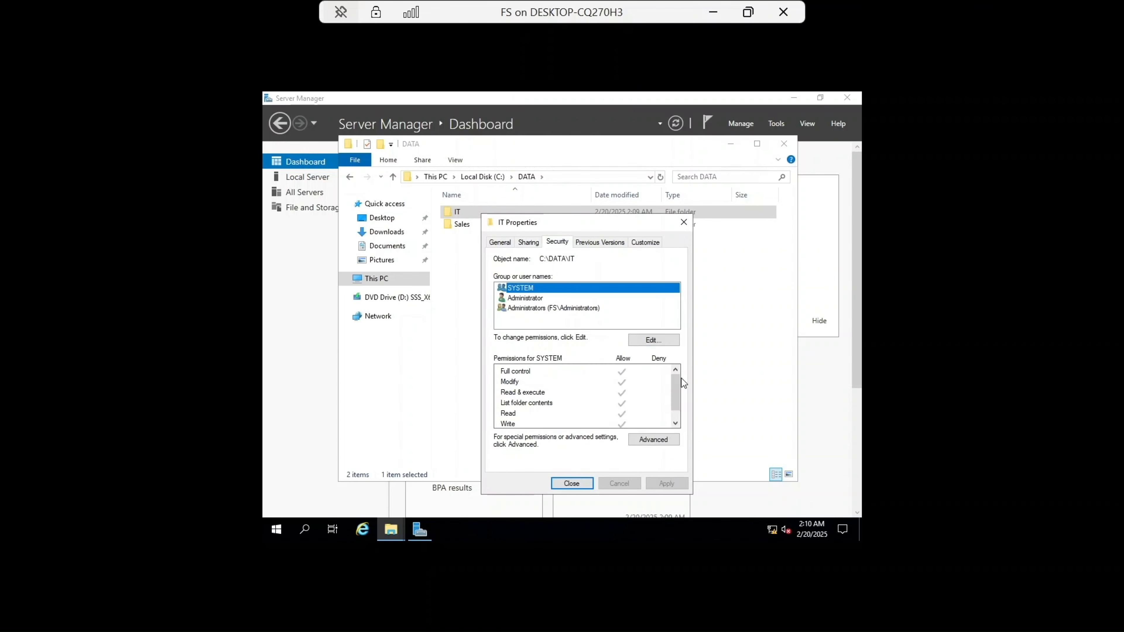
{"action": "left_click", "coordinate": [644, 436]}
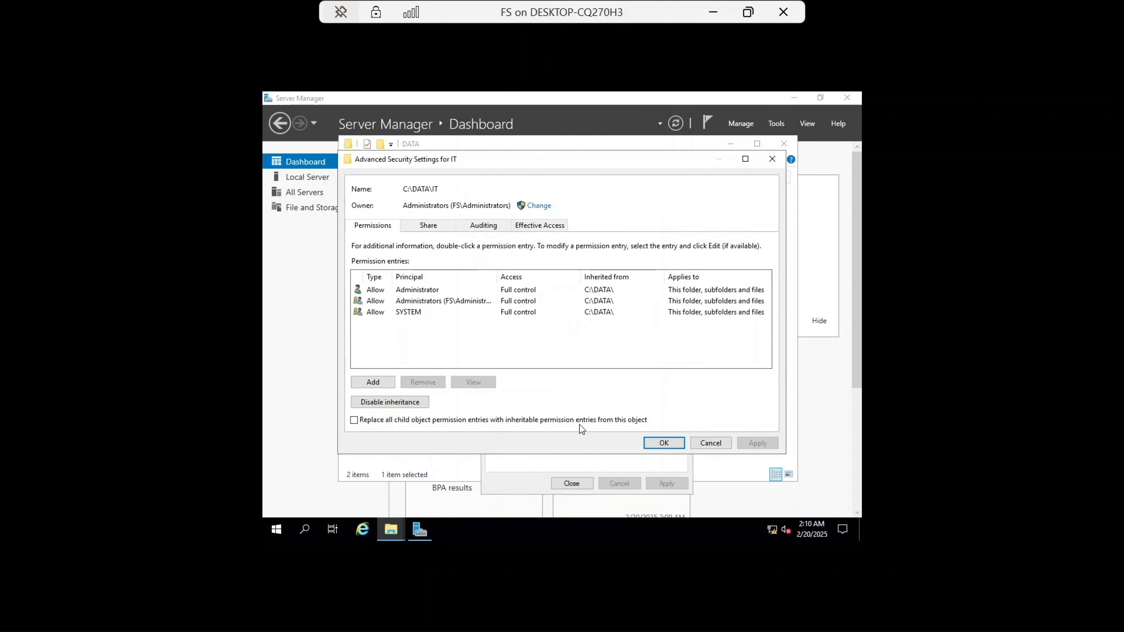
{"action": "left_click", "coordinate": [393, 403]}
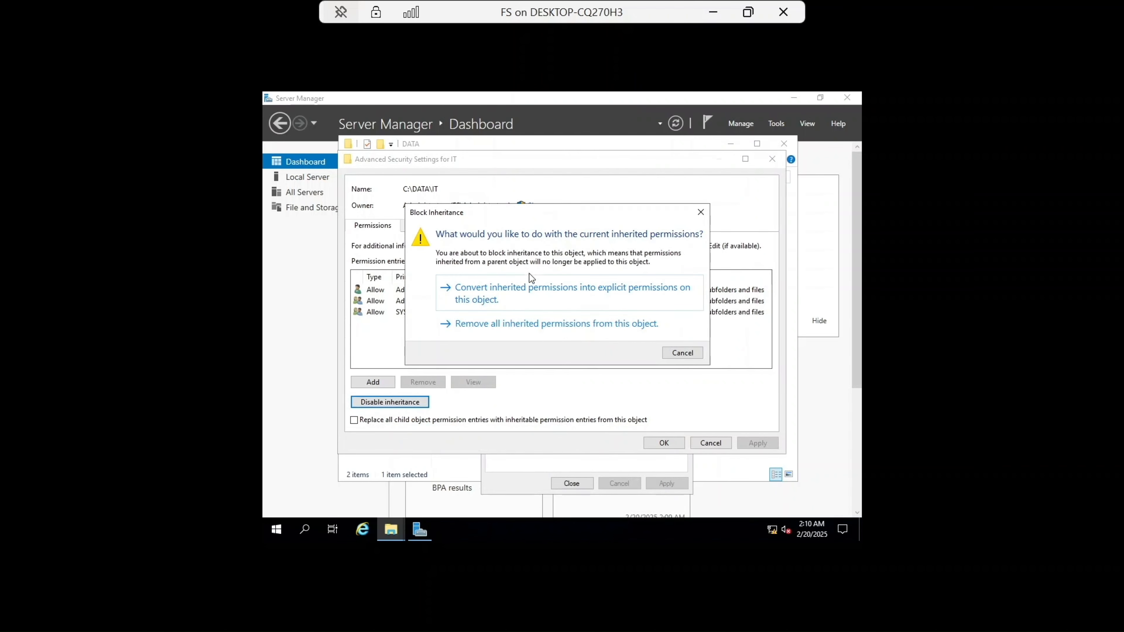
{"action": "left_click", "coordinate": [531, 286]}
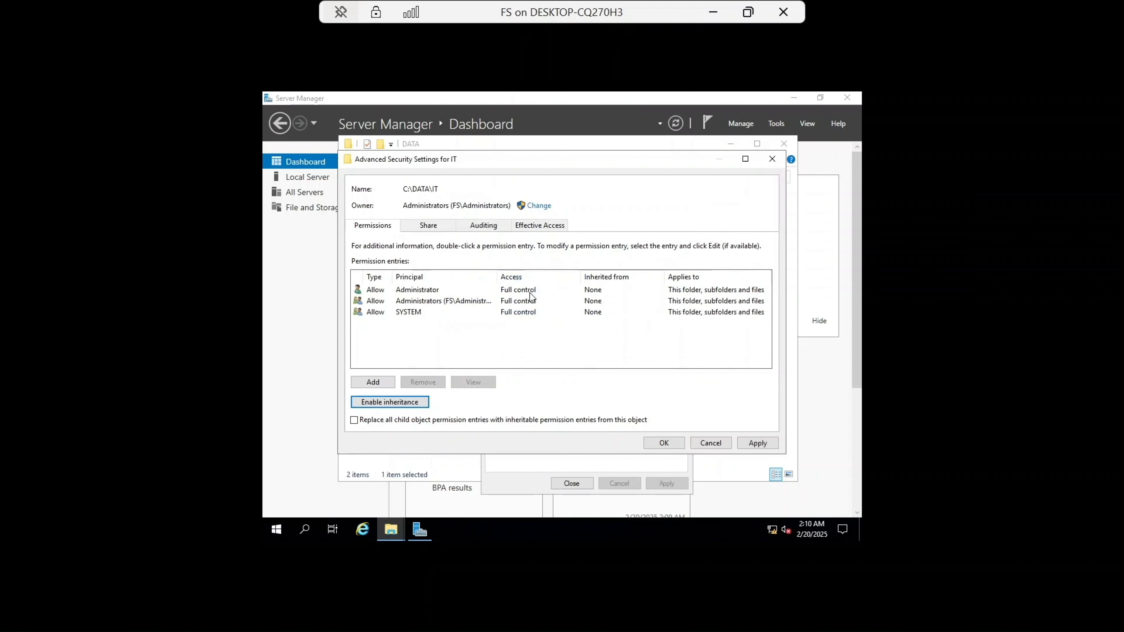
Step: Add a permission entry on the IT folder granting the IT Group Modify access
{"action": "left_click", "coordinate": [381, 383]}
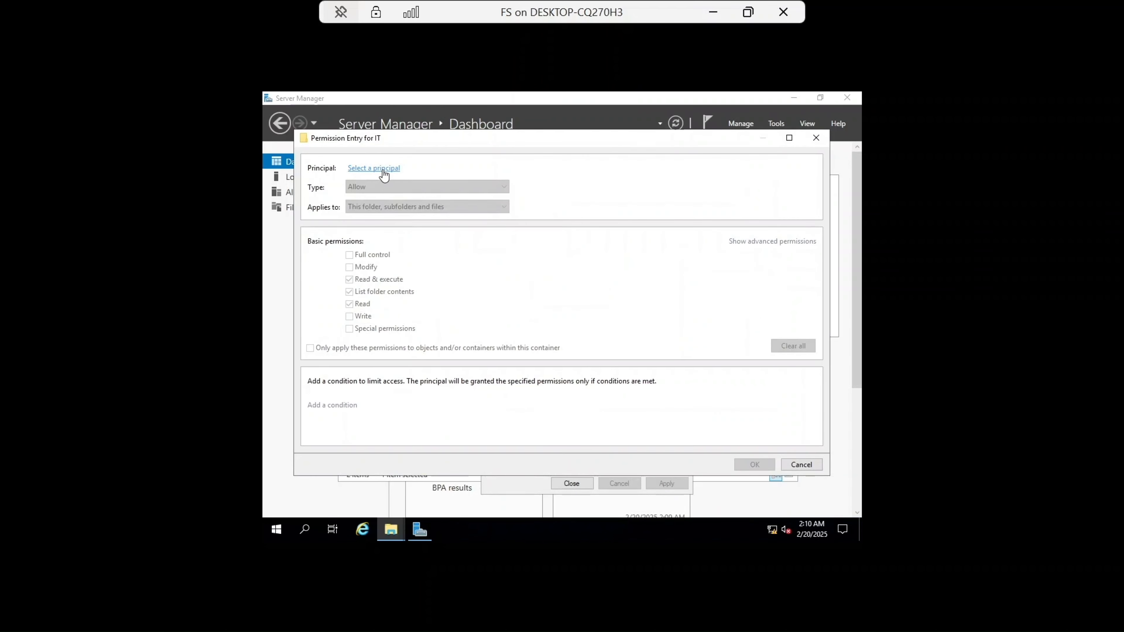
{"action": "left_click", "coordinate": [383, 173]}
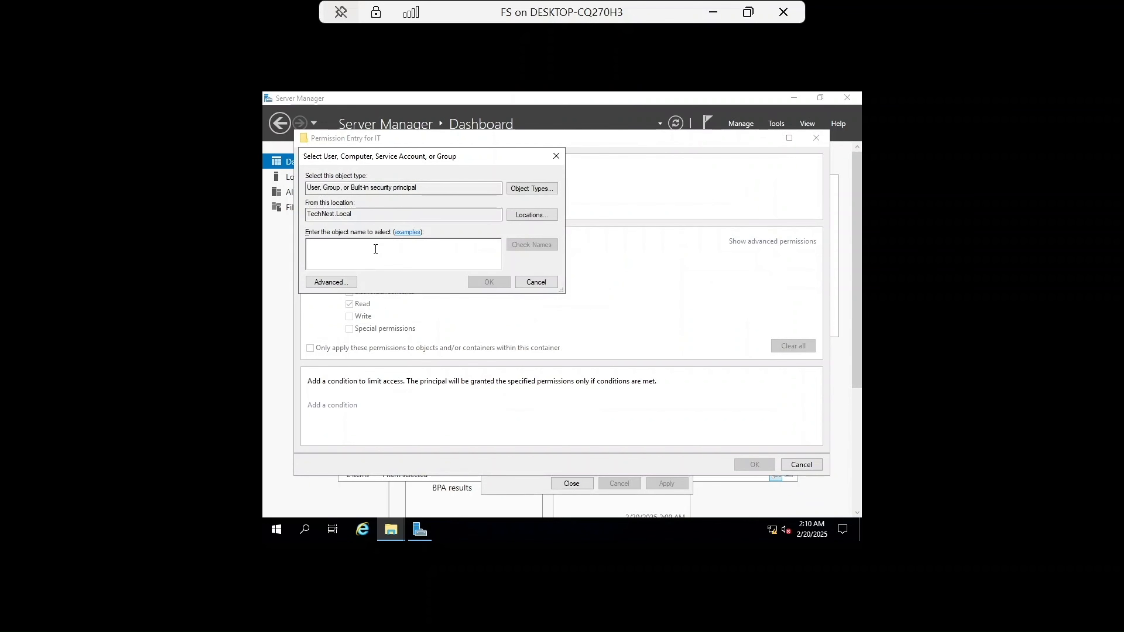
{"action": "type", "text": "IT"}
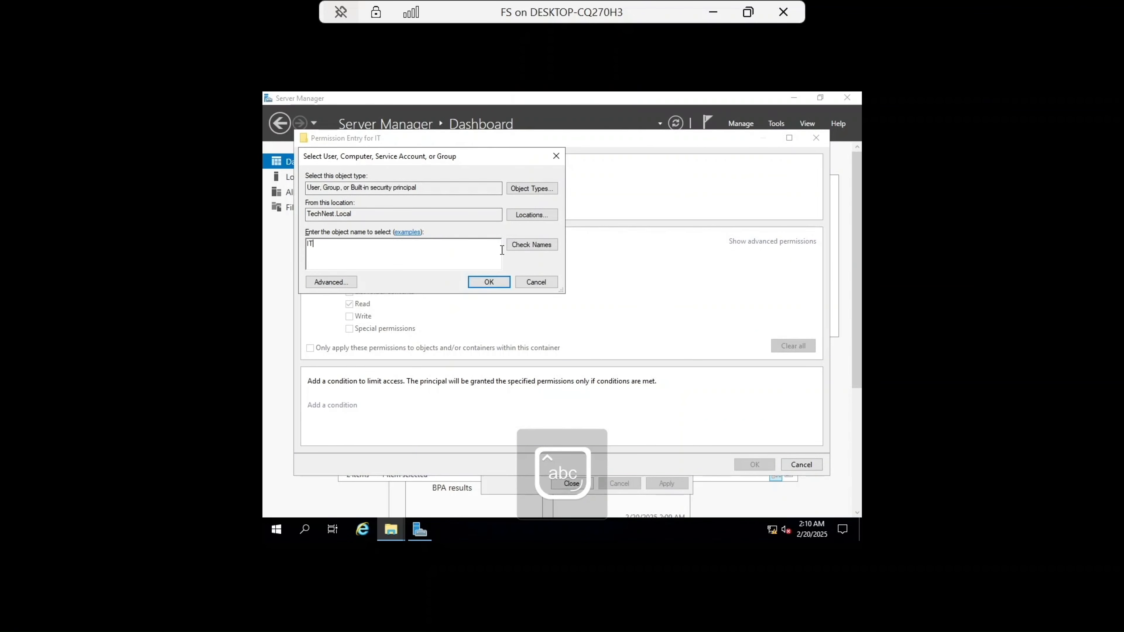
{"action": "left_click", "coordinate": [530, 247]}
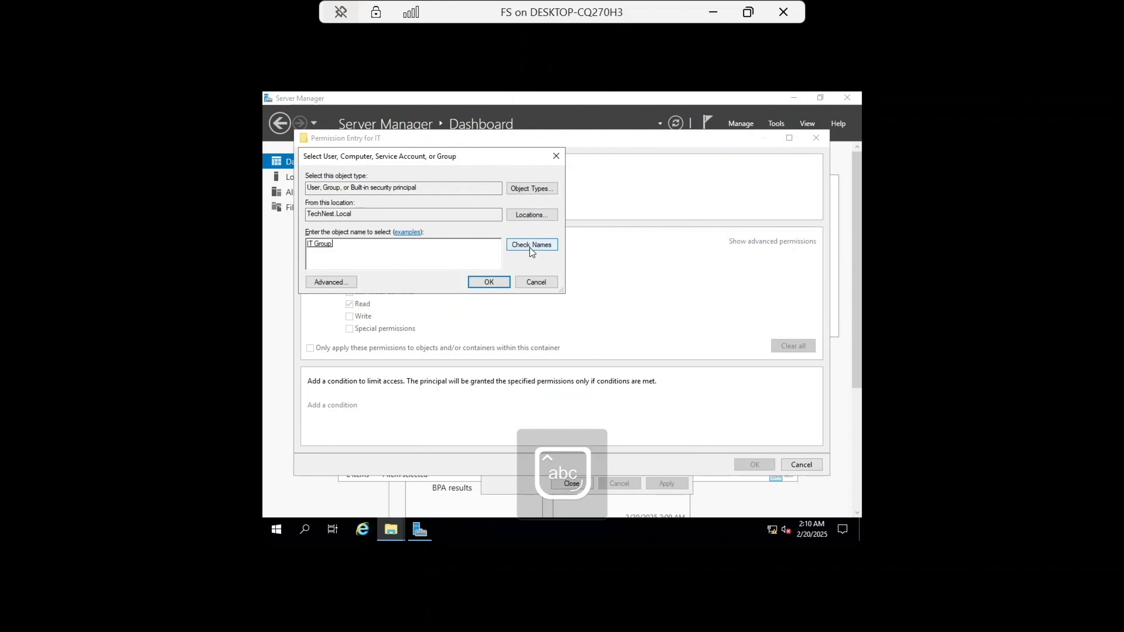
{"action": "left_click", "coordinate": [484, 282]}
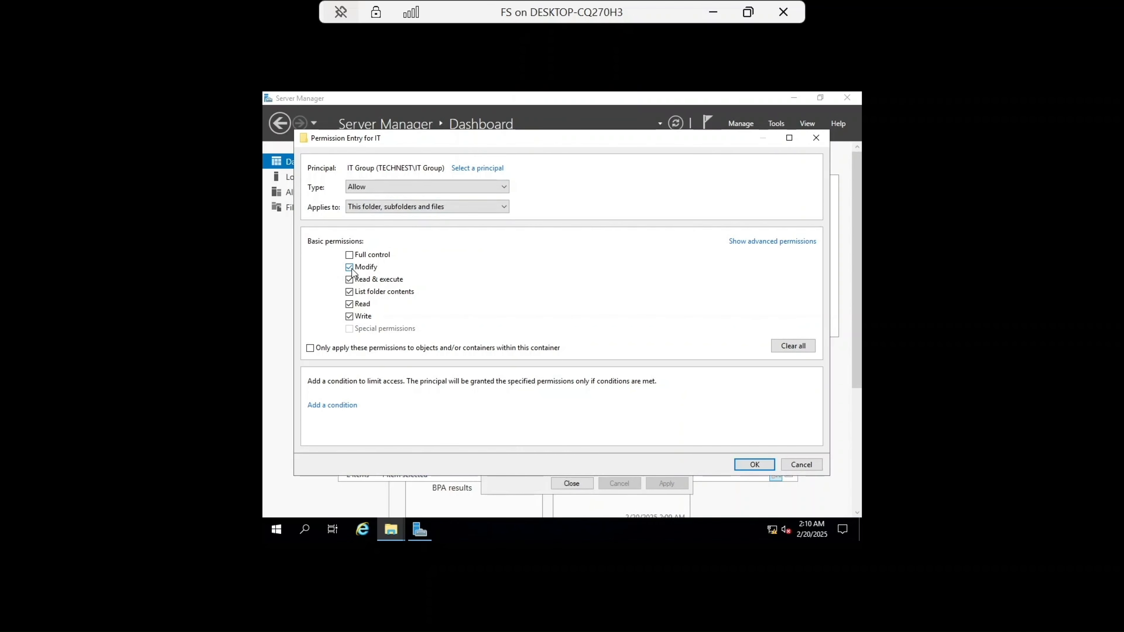
{"action": "left_click", "coordinate": [784, 242]}
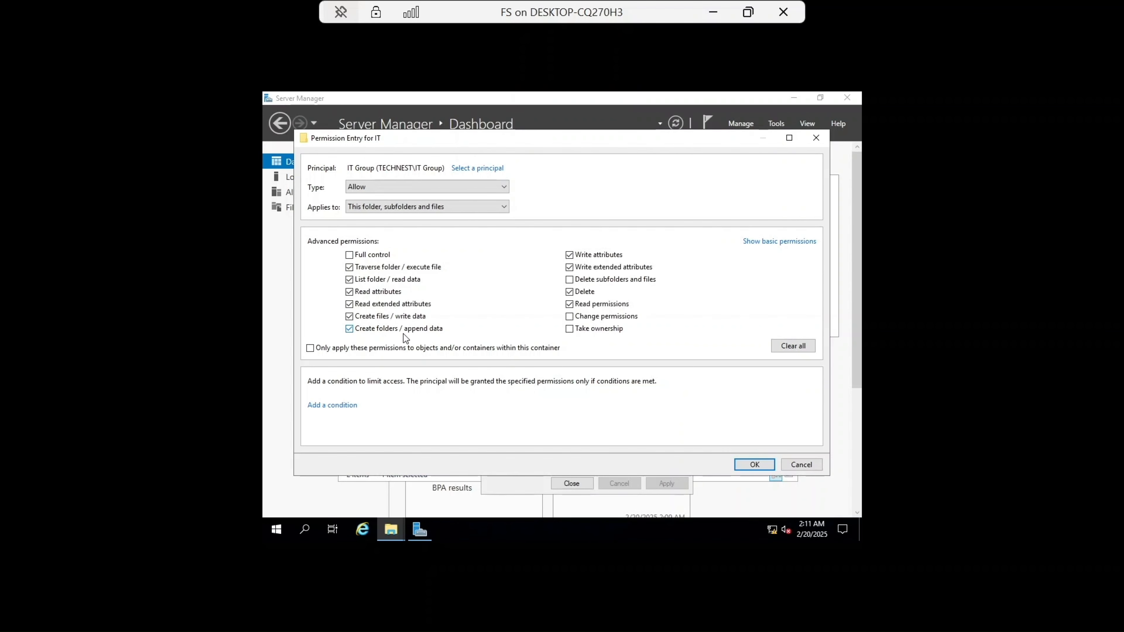
{"action": "left_click", "coordinate": [799, 244]}
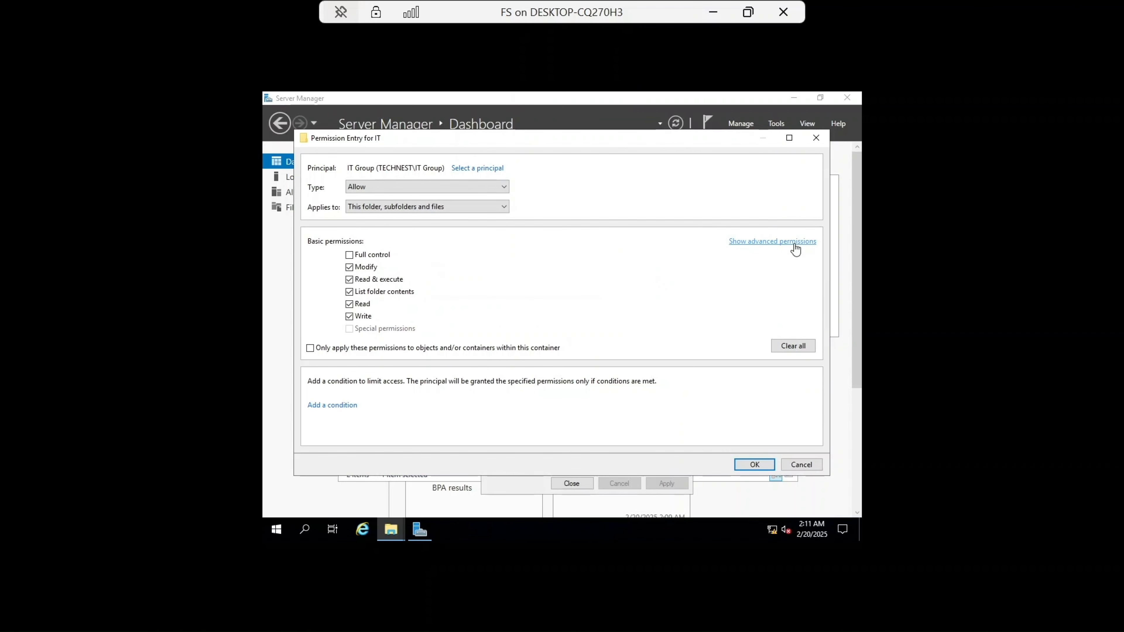
{"action": "left_click", "coordinate": [747, 468]}
{"action": "left_click", "coordinate": [756, 445]}
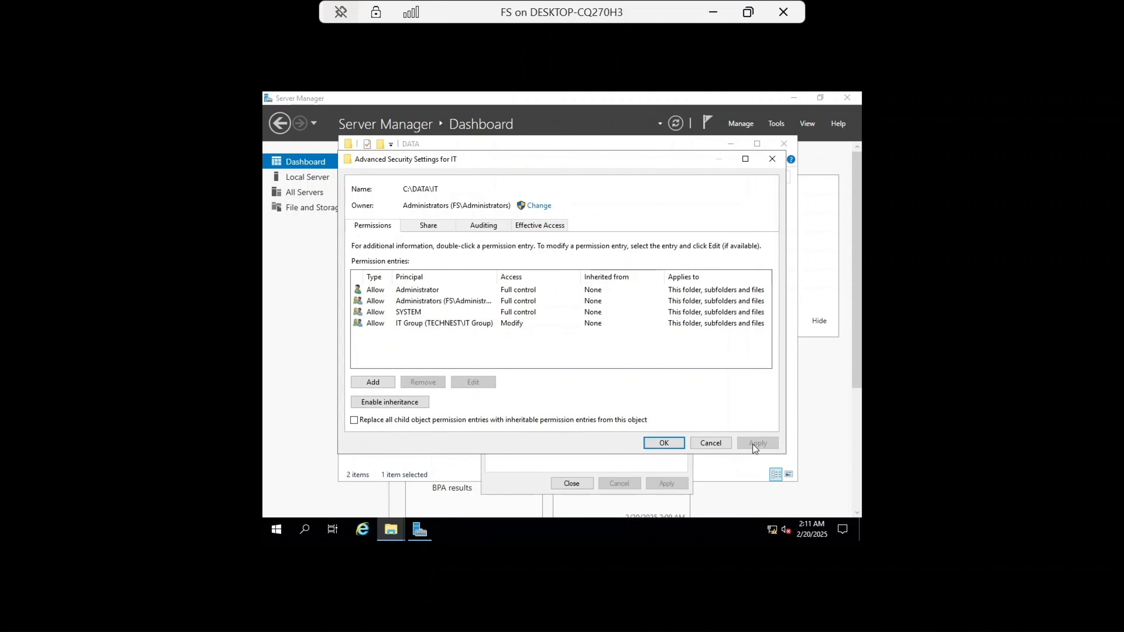
{"action": "left_click", "coordinate": [663, 443]}
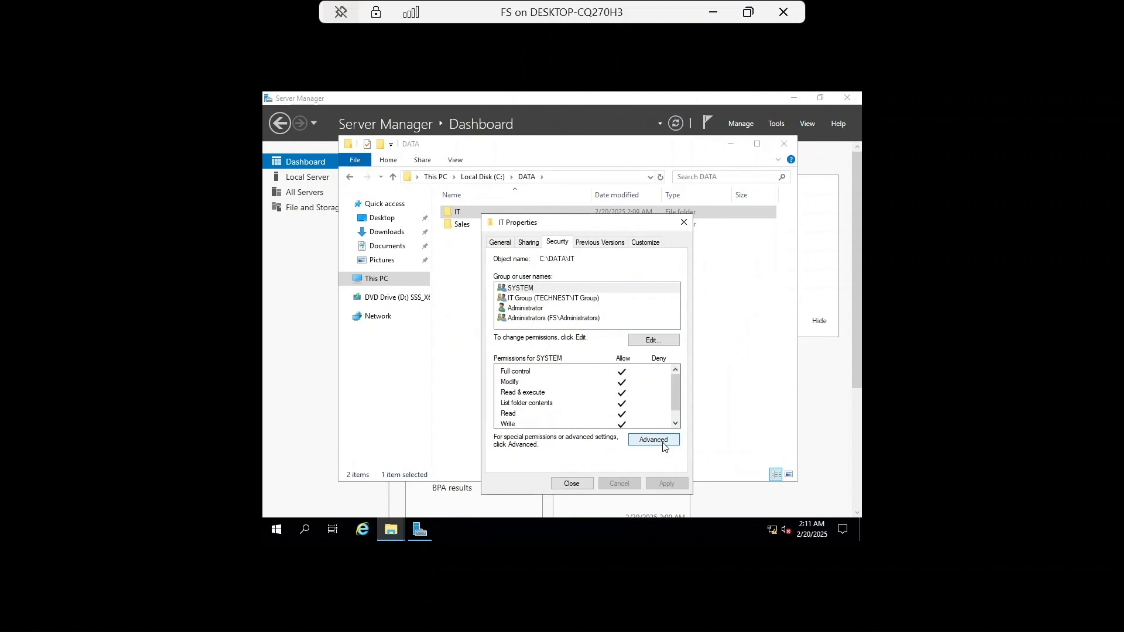
{"action": "left_click", "coordinate": [572, 482]}
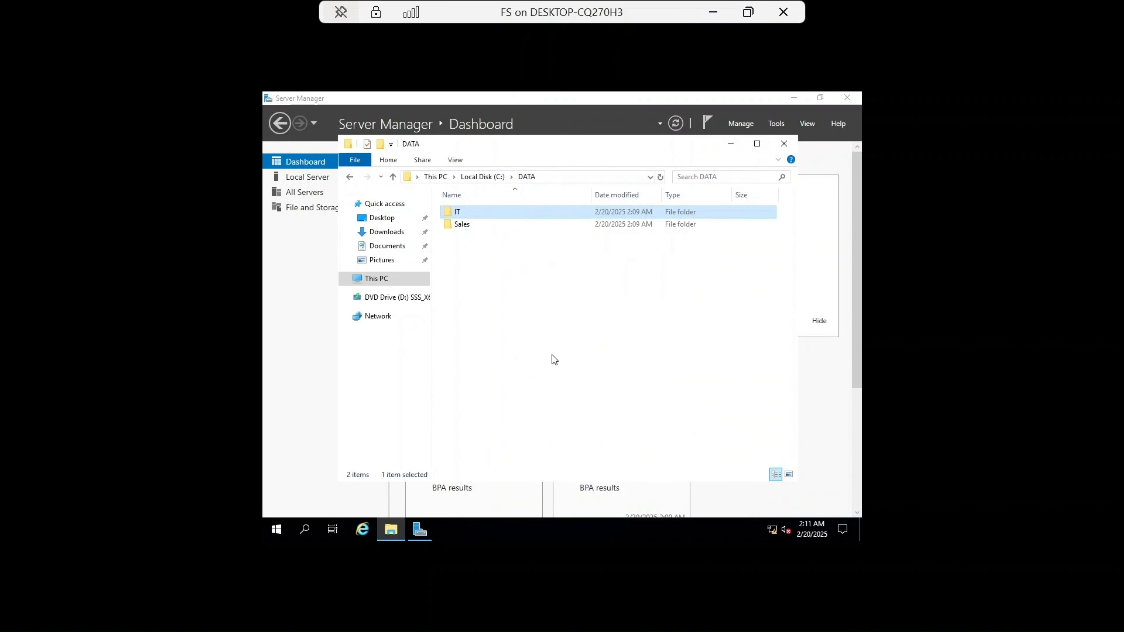
Step: Share the Sales subfolder through Advanced Sharing and open its security settings
{"action": "left_click", "coordinate": [481, 224]}
{"action": "right_click", "coordinate": [481, 224]}
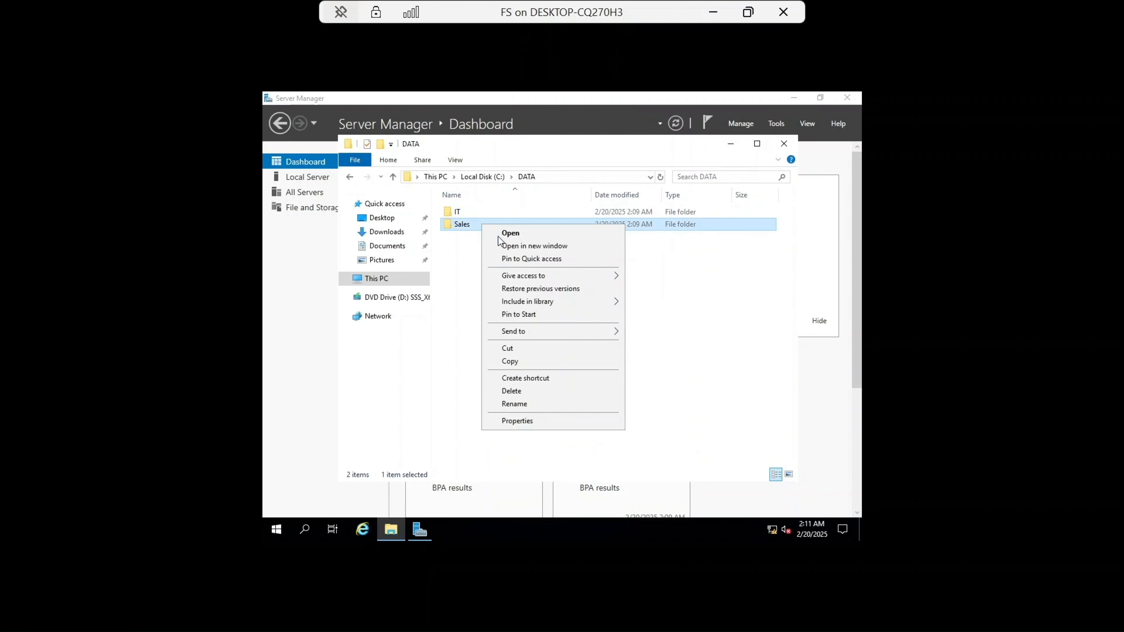
{"action": "left_click", "coordinate": [531, 421]}
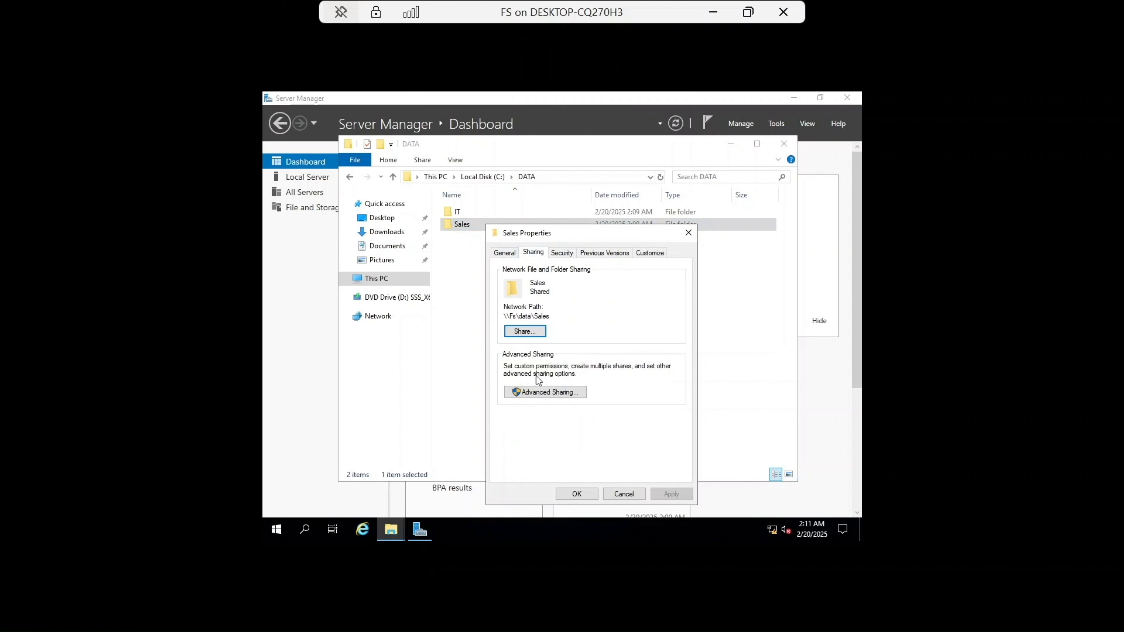
{"action": "left_click", "coordinate": [534, 391]}
{"action": "left_click", "coordinate": [507, 275]}
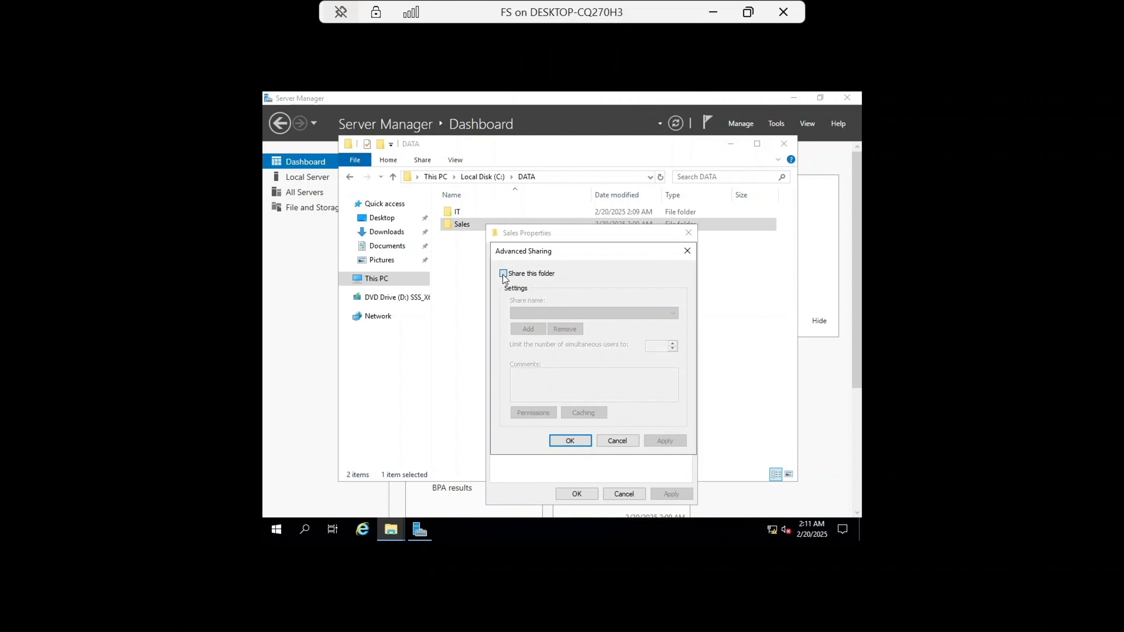
{"action": "left_click", "coordinate": [585, 441]}
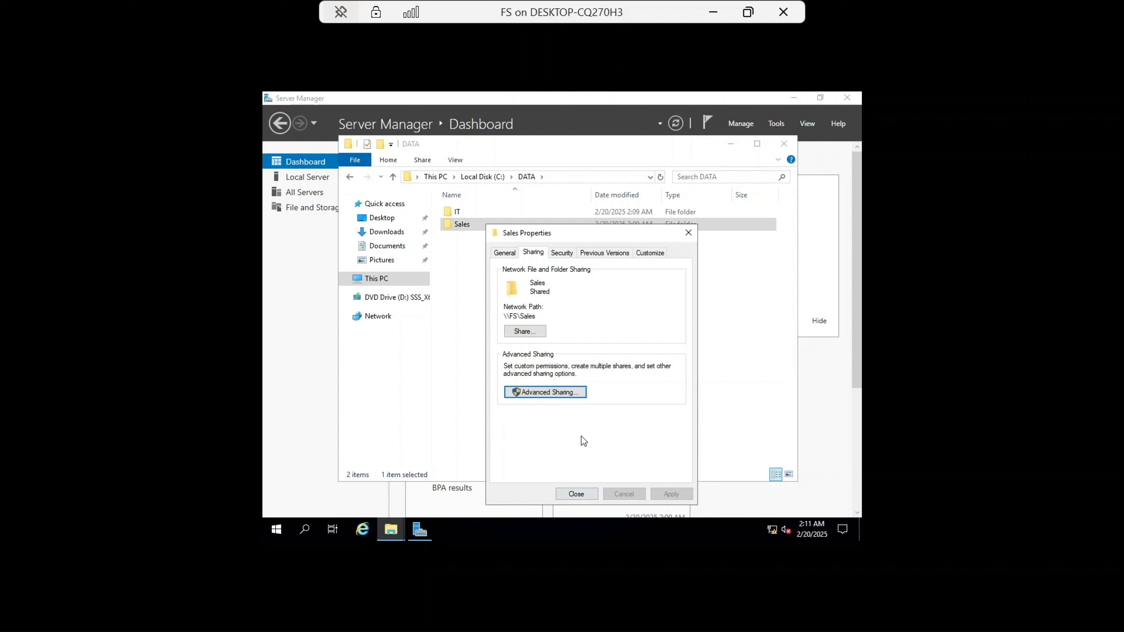
{"action": "left_click", "coordinate": [562, 253]}
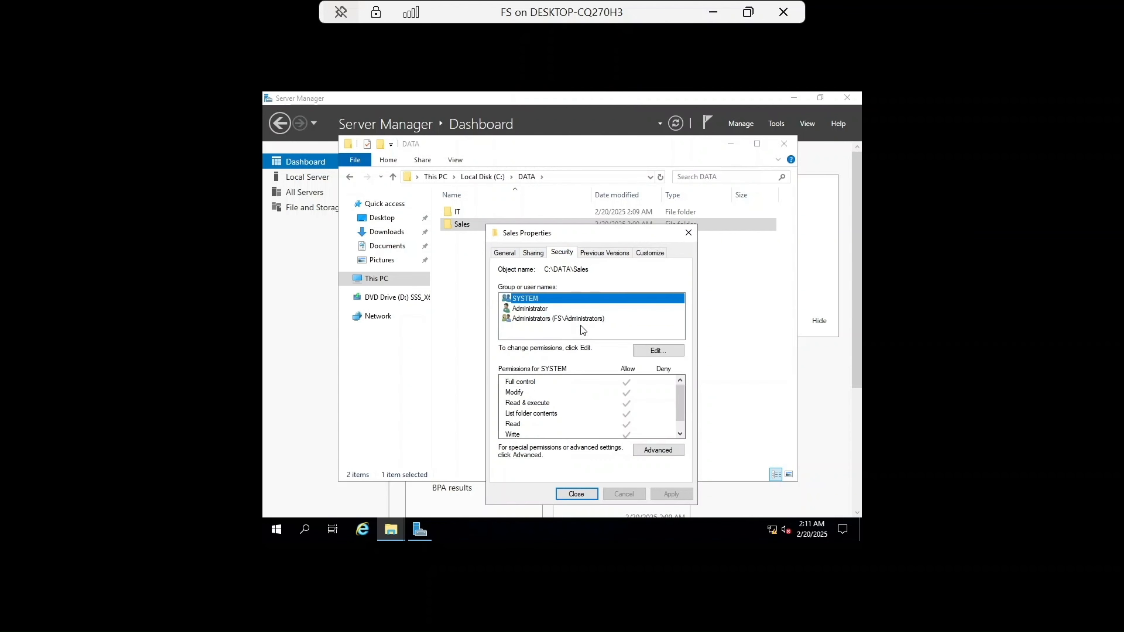
Step: Disable inheritance on the Sales folder, converting inherited permissions into explicit permissions
{"action": "left_click", "coordinate": [663, 449]}
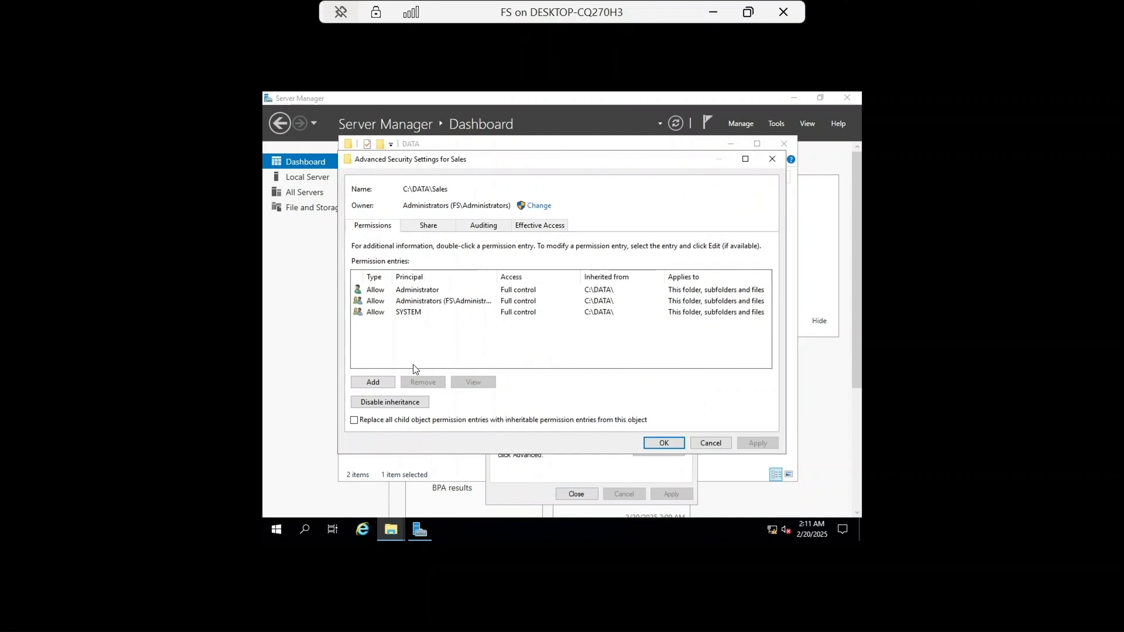
{"action": "left_click", "coordinate": [380, 402]}
{"action": "left_click", "coordinate": [515, 291]}
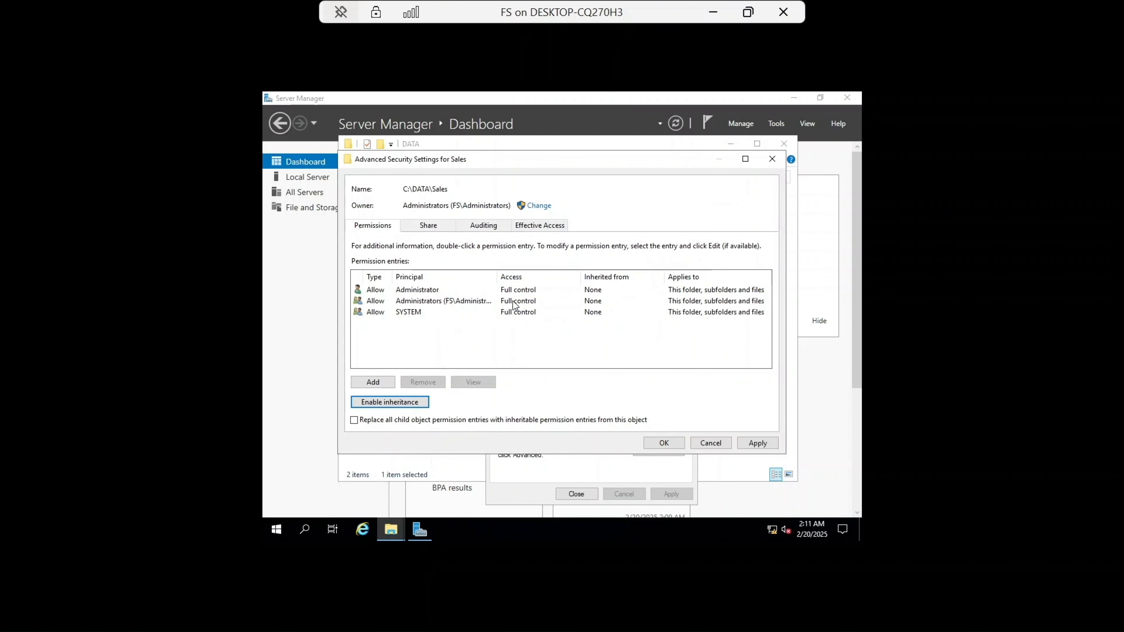
Step: Add a permission entry on the Sales folder granting the Sales Group Modify access, then apply and close the properties
{"action": "left_click", "coordinate": [377, 385]}
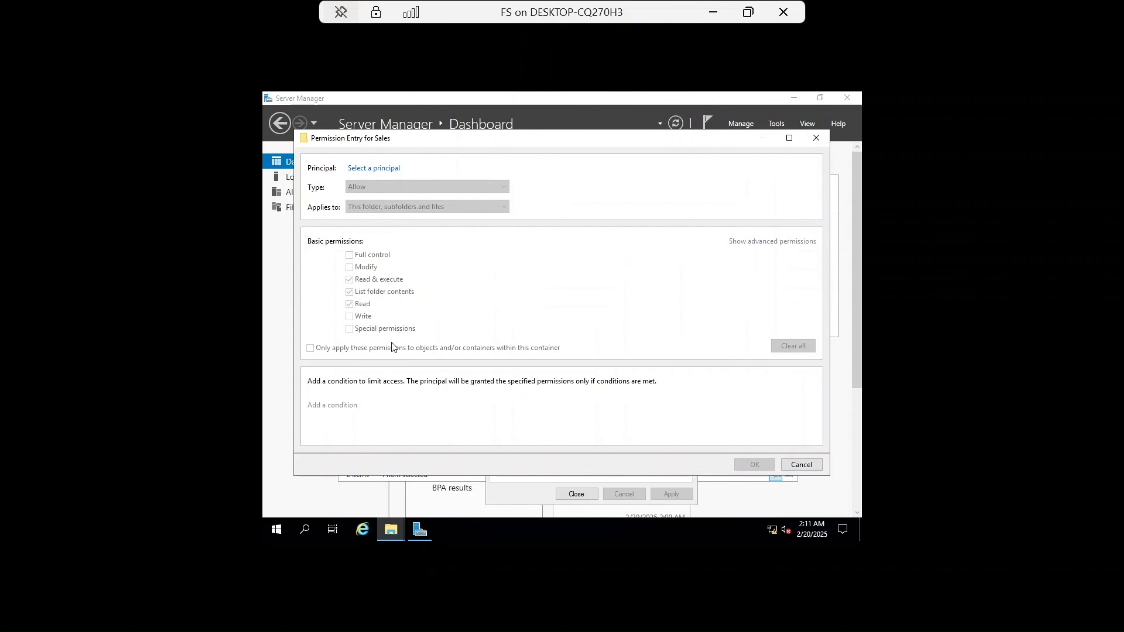
{"action": "left_click", "coordinate": [384, 169]}
{"action": "type", "text": "sales"}
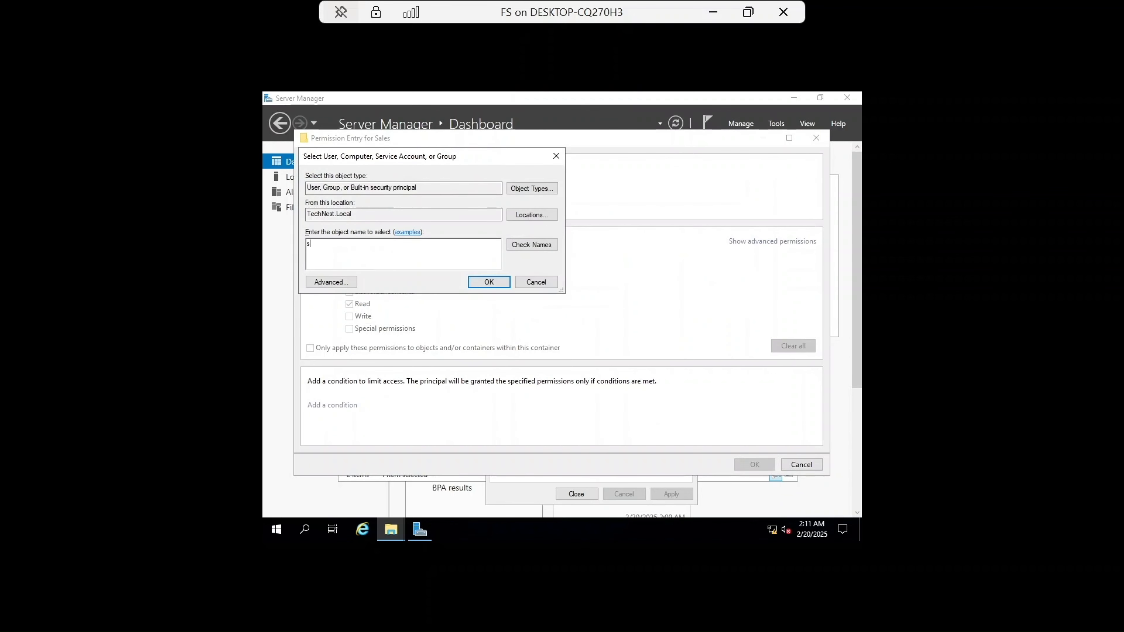
{"action": "left_click", "coordinate": [534, 244]}
{"action": "left_click", "coordinate": [491, 283]}
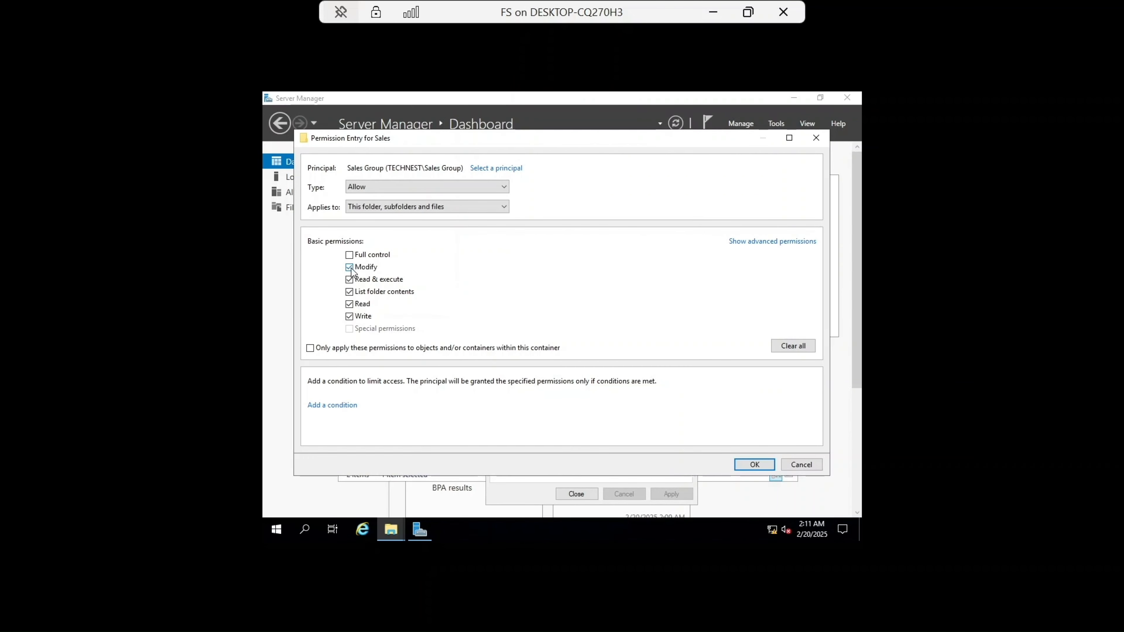
{"action": "left_click", "coordinate": [730, 243]}
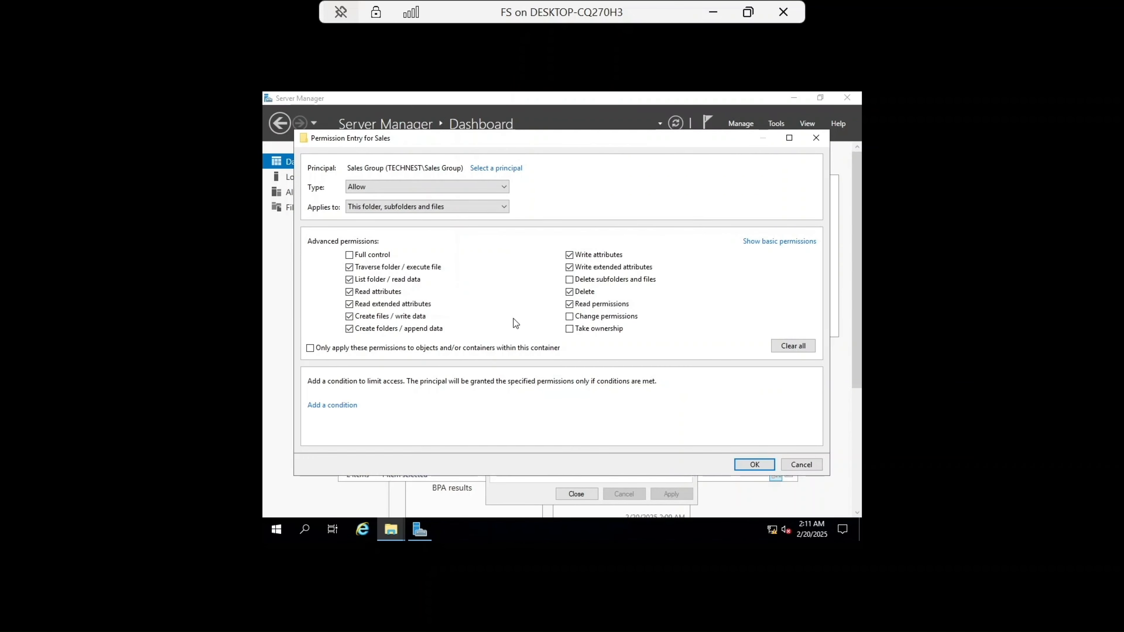
{"action": "left_click", "coordinate": [775, 243]}
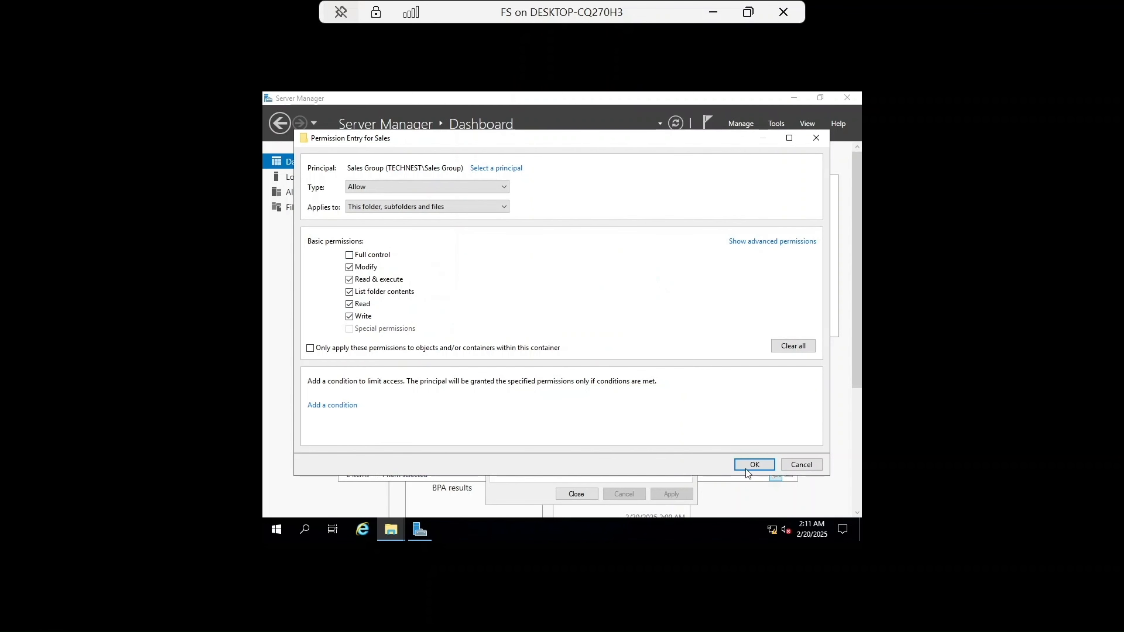
{"action": "left_click", "coordinate": [766, 468]}
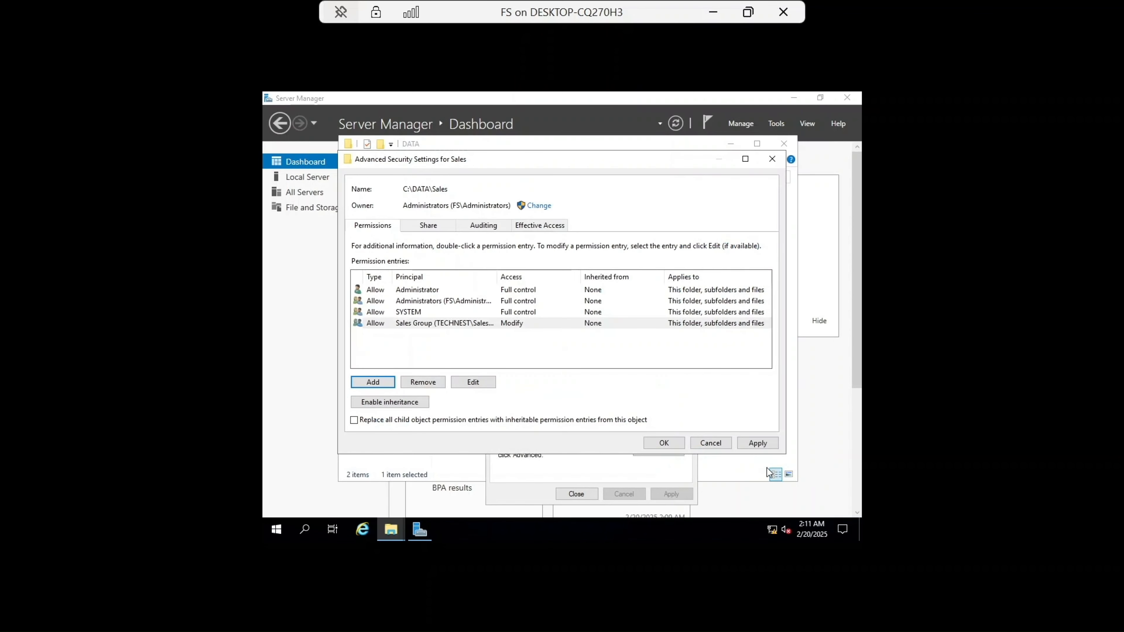
{"action": "left_click", "coordinate": [757, 446]}
{"action": "left_click", "coordinate": [668, 442]}
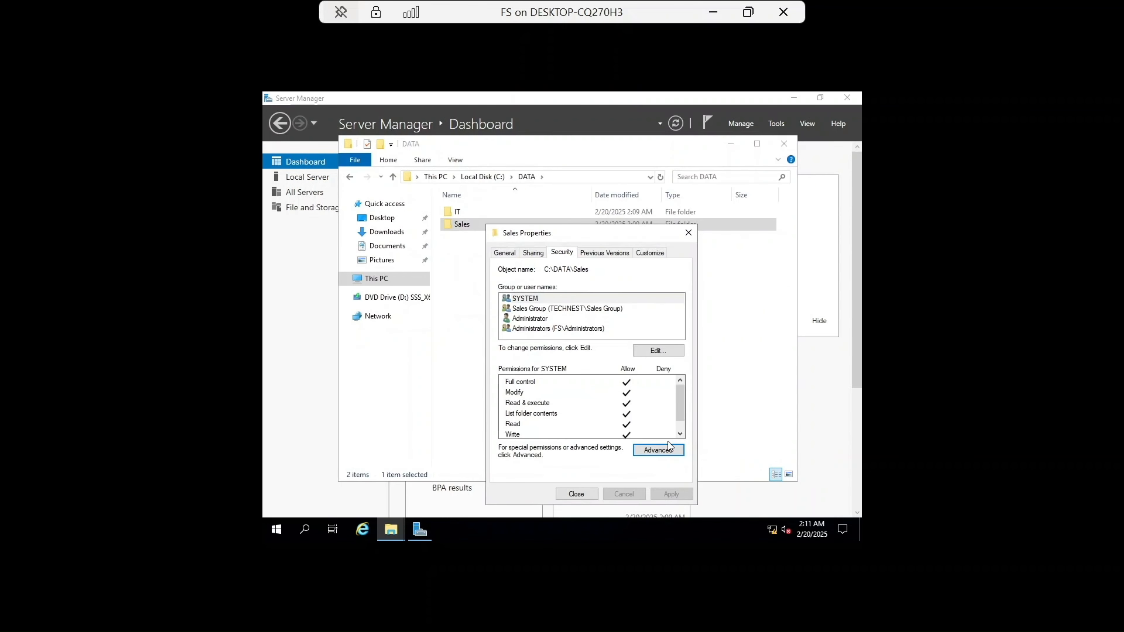
{"action": "left_click", "coordinate": [577, 494]}
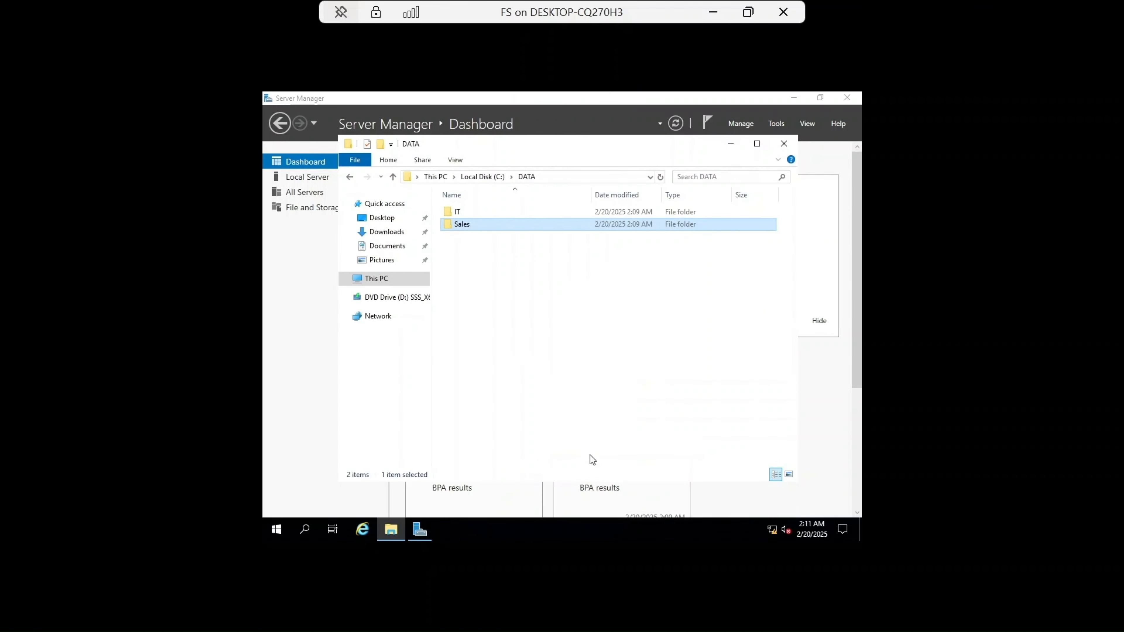
Step: Inspect the network path of the DATA folder in its sharing properties, then leave the FS console
{"action": "left_click", "coordinate": [491, 177]}
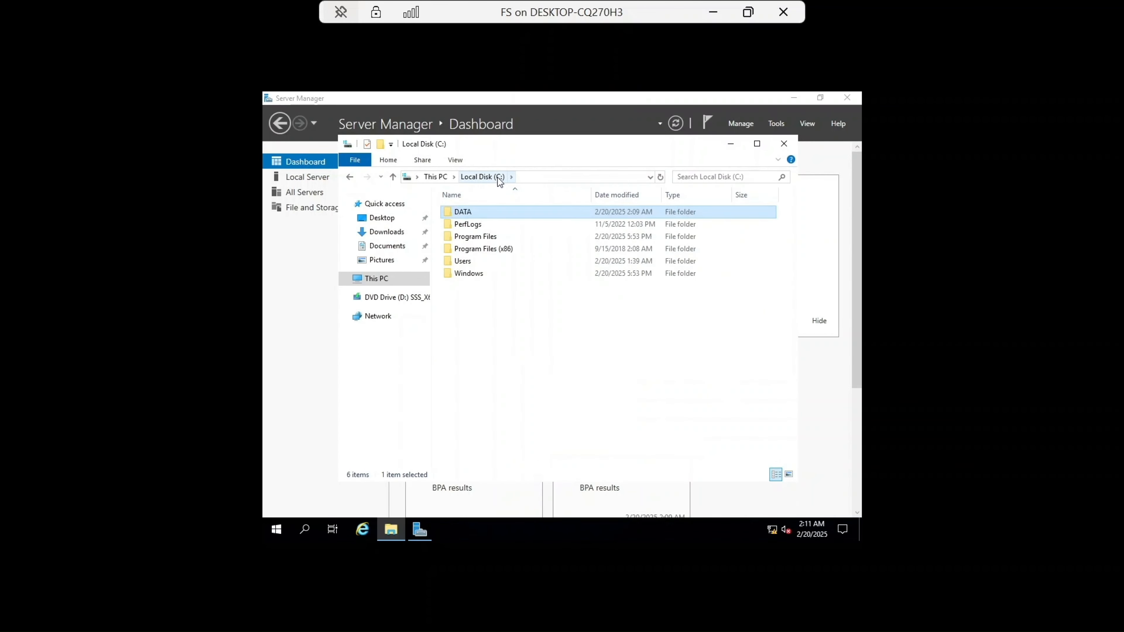
{"action": "right_click", "coordinate": [476, 213]}
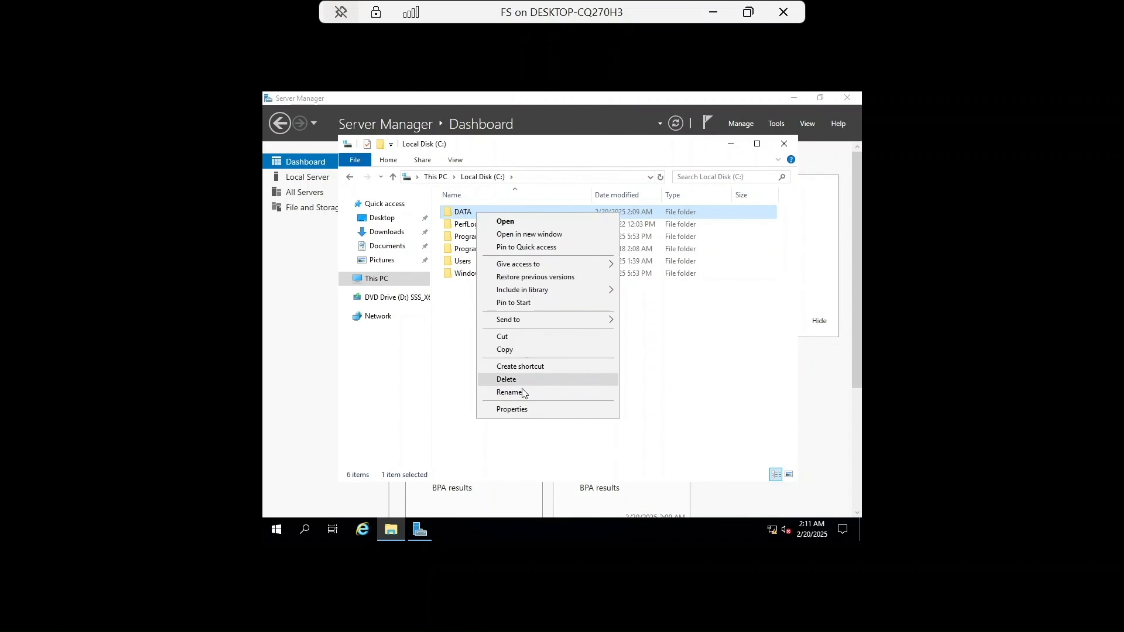
{"action": "left_click", "coordinate": [520, 407]}
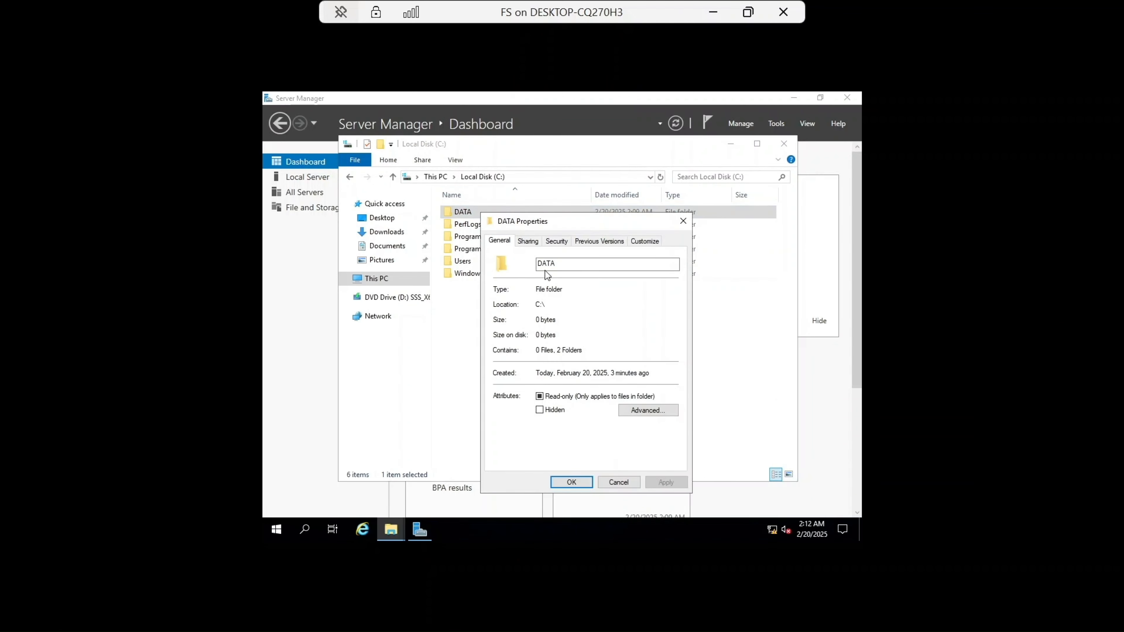
{"action": "left_click", "coordinate": [527, 241]}
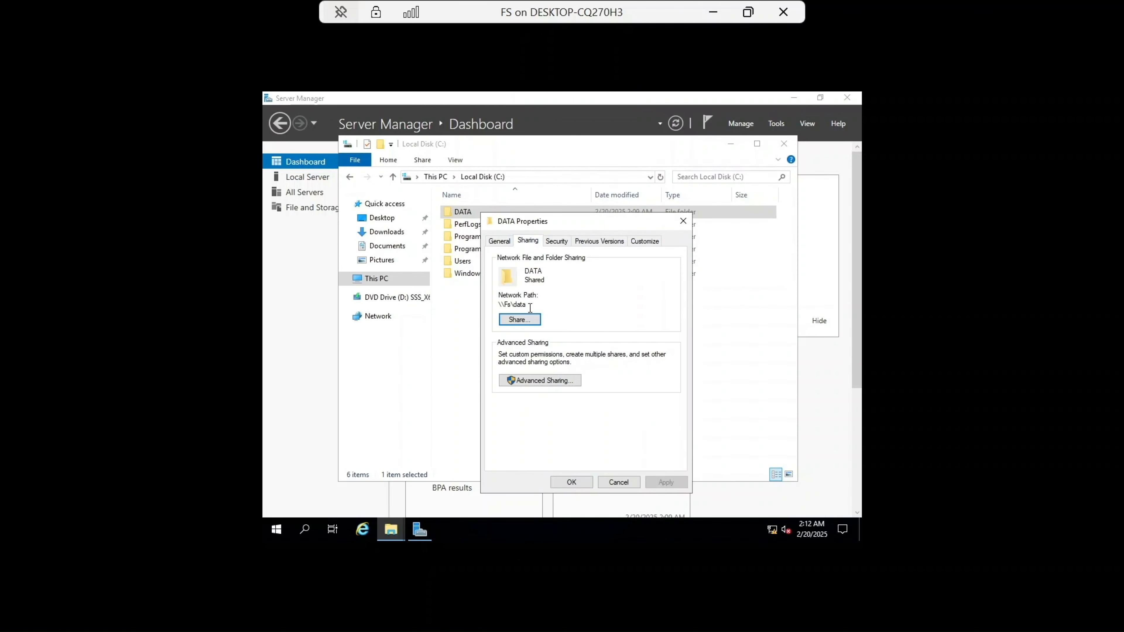
{"action": "left_click_drag", "start_coordinate": [527, 304], "coordinate": [489, 309]}
{"action": "left_click", "coordinate": [716, 14]}
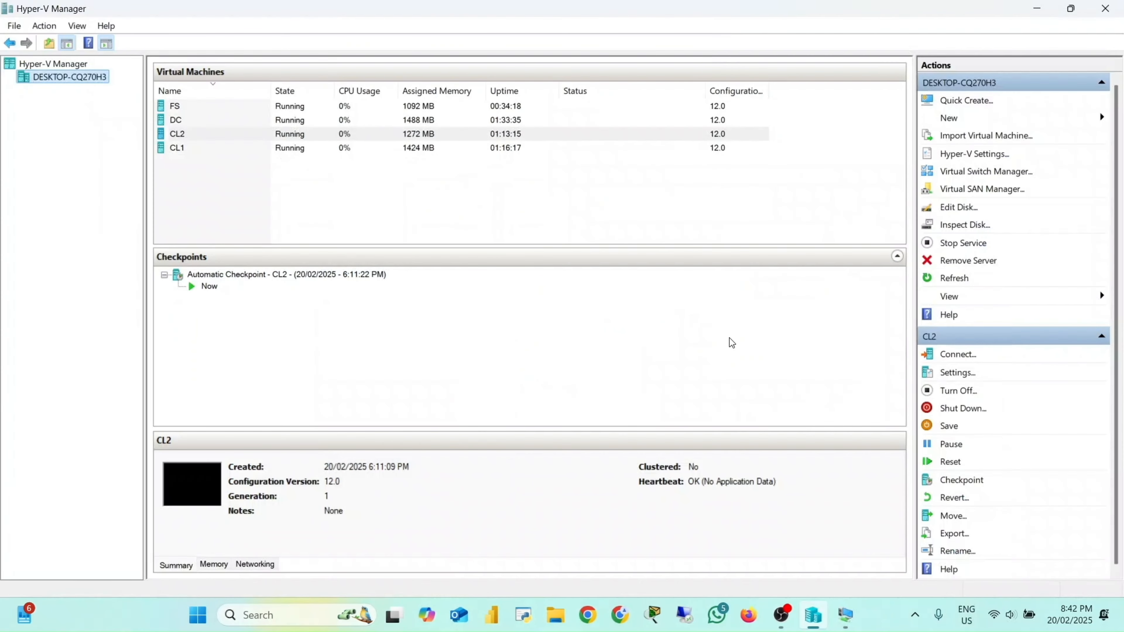
Step: Open the CL1 virtual machine and start an Other user sign-in, entering the domain user's name
{"action": "mouse_move", "coordinate": [842, 603]}
{"action": "left_click", "coordinate": [884, 553]}
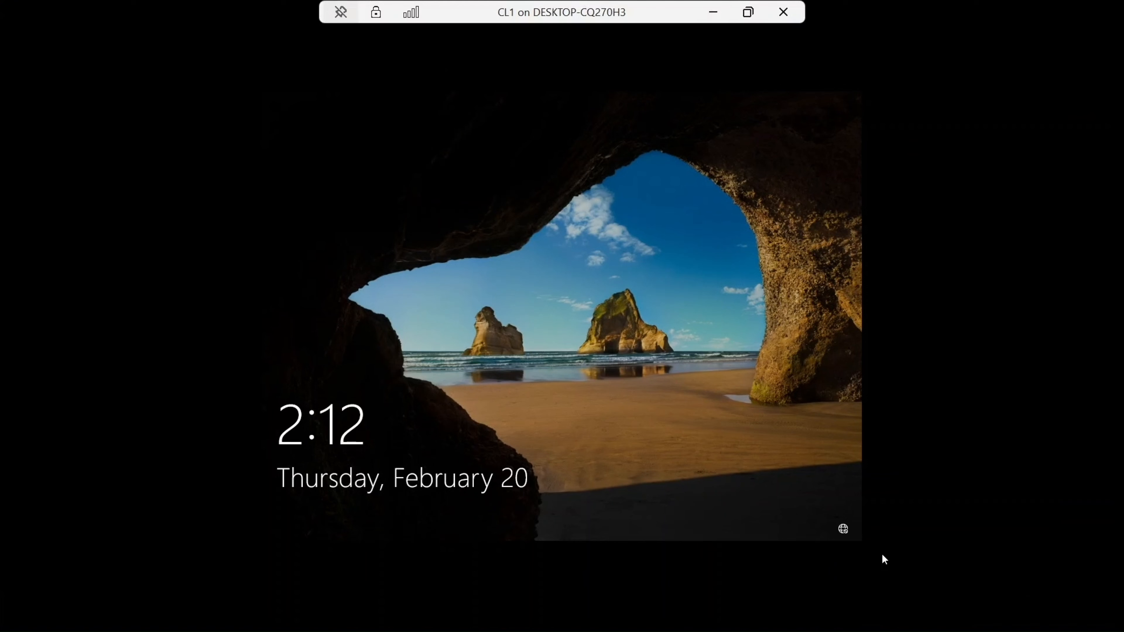
{"action": "left_click", "coordinate": [608, 323]}
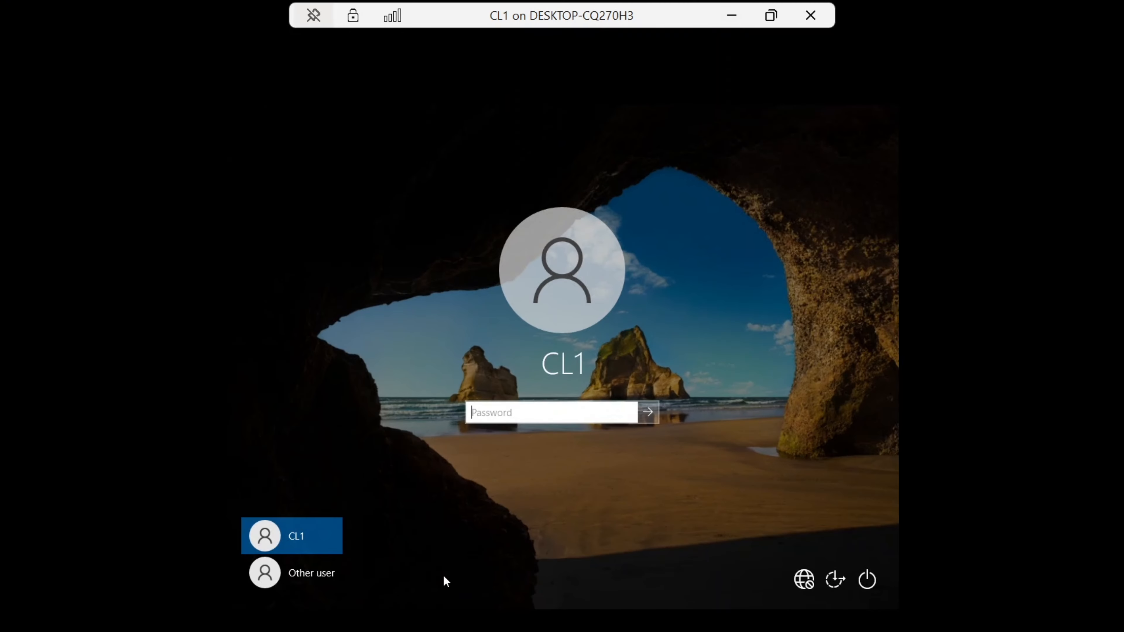
{"action": "left_click", "coordinate": [322, 505]}
{"action": "key", "text": "Caps_Lock"}
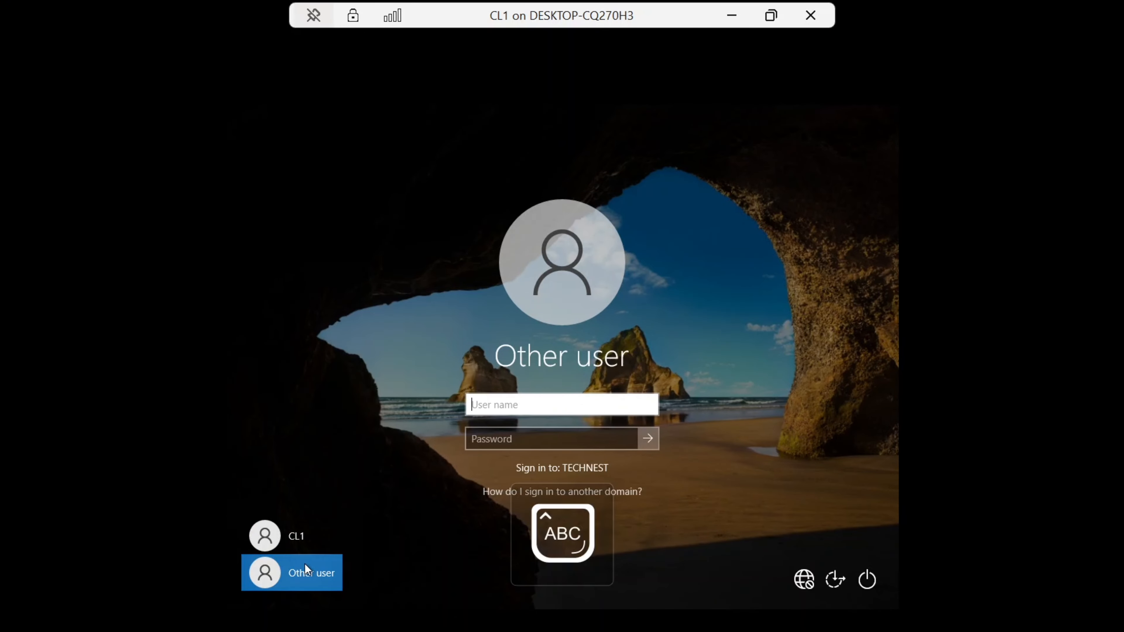
{"action": "type", "text": "T"}
{"action": "key", "text": "Caps_Lock"}
{"action": "type", "text": "om"}
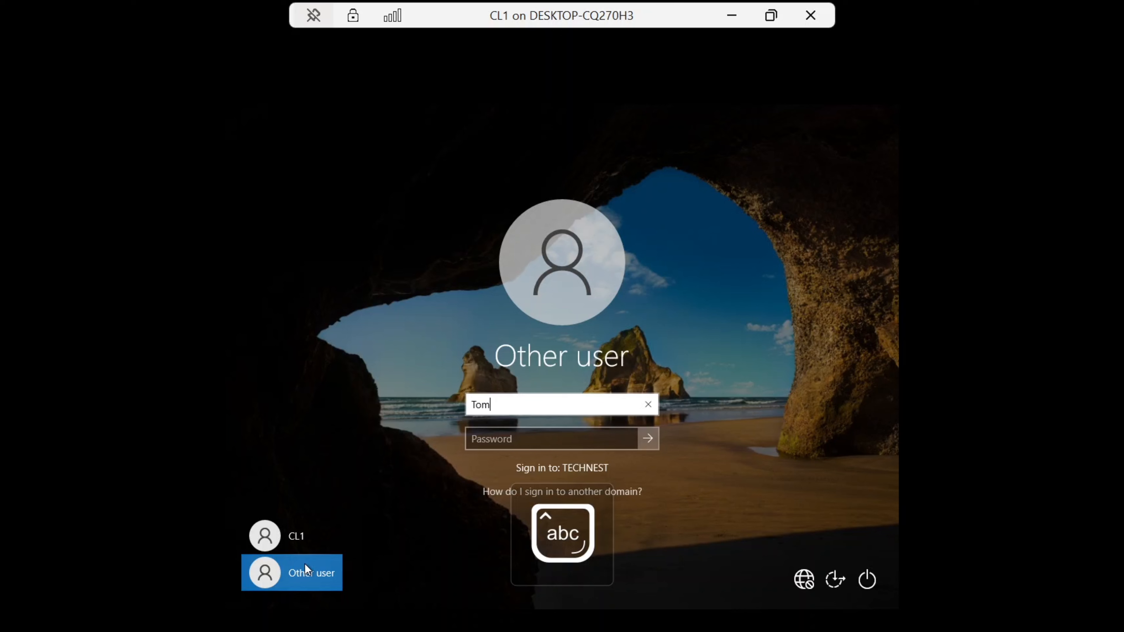
Step: Enter the domain user's current password and submit the sign-in to TECHNEST
{"action": "left_click", "coordinate": [510, 440]}
{"action": "left_click", "coordinate": [510, 440]}
{"action": "key", "text": "Caps_Lock"}
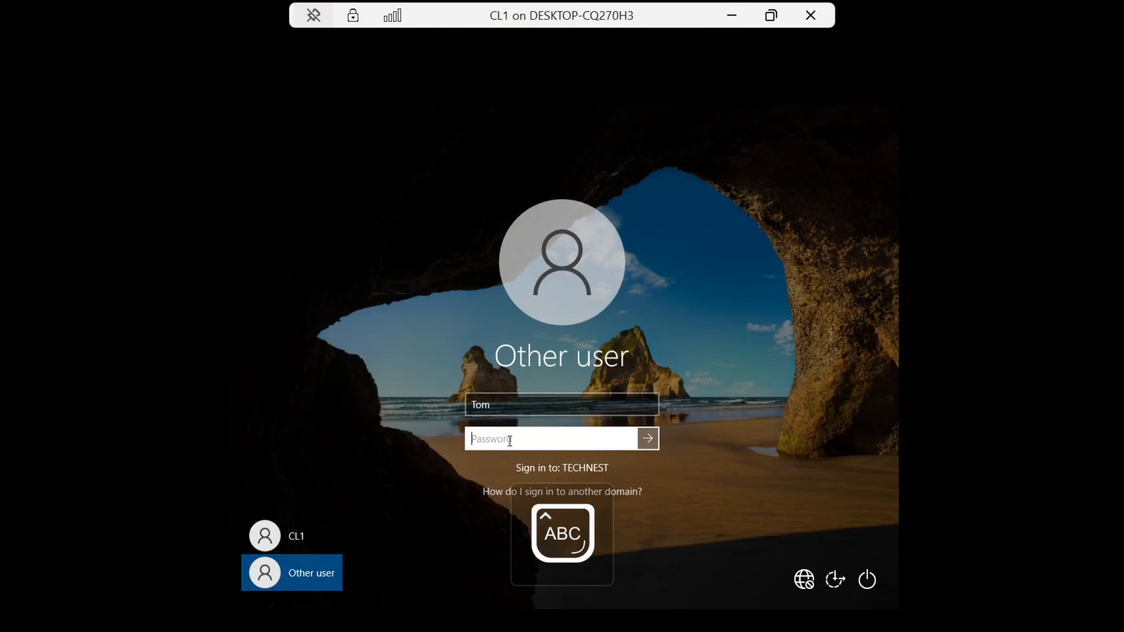
{"action": "type", "text": "•"}
{"action": "key", "text": "Caps_Lock"}
{"action": "type", "text": "•••••"}
{"action": "key", "text": "Caps_Lock"}
{"action": "type", "text": "•"}
{"action": "key", "text": "Caps_Lock"}
{"action": "type", "text": "•••••••"}
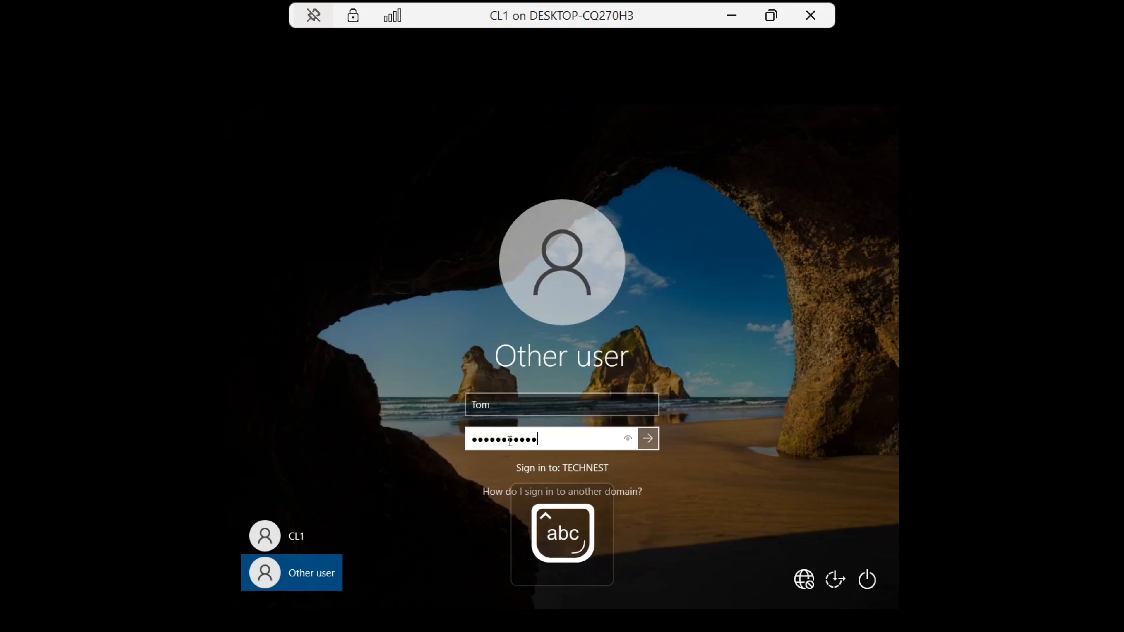
{"action": "key", "text": "Return"}
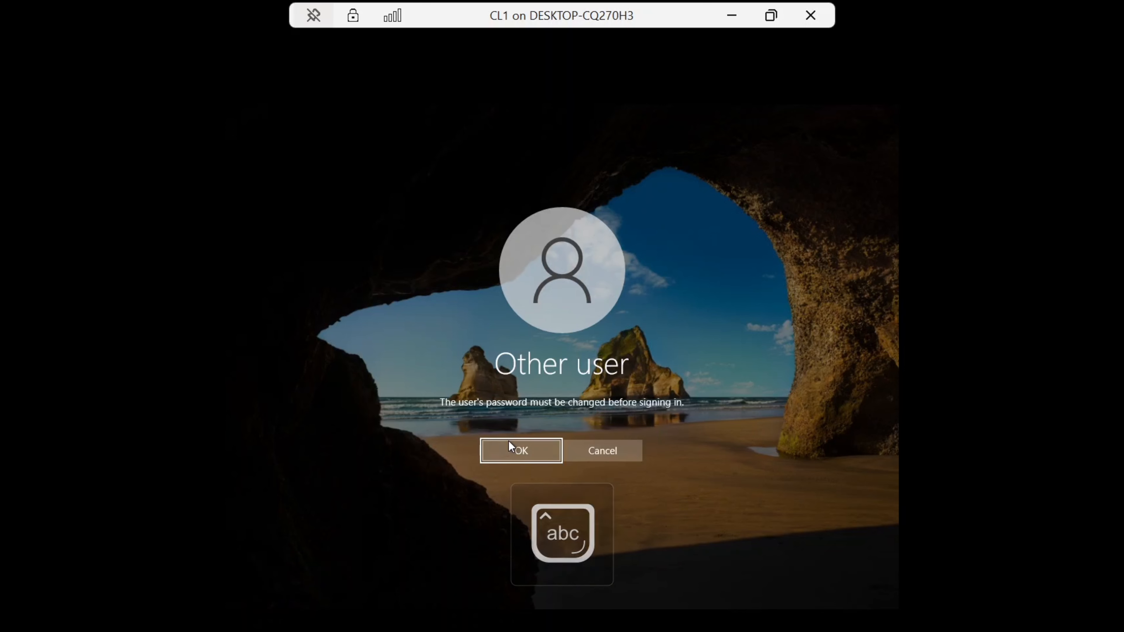
Step: Set a new password for the domain user, entering and confirming it, and acknowledge the change
{"action": "left_click", "coordinate": [510, 442]}
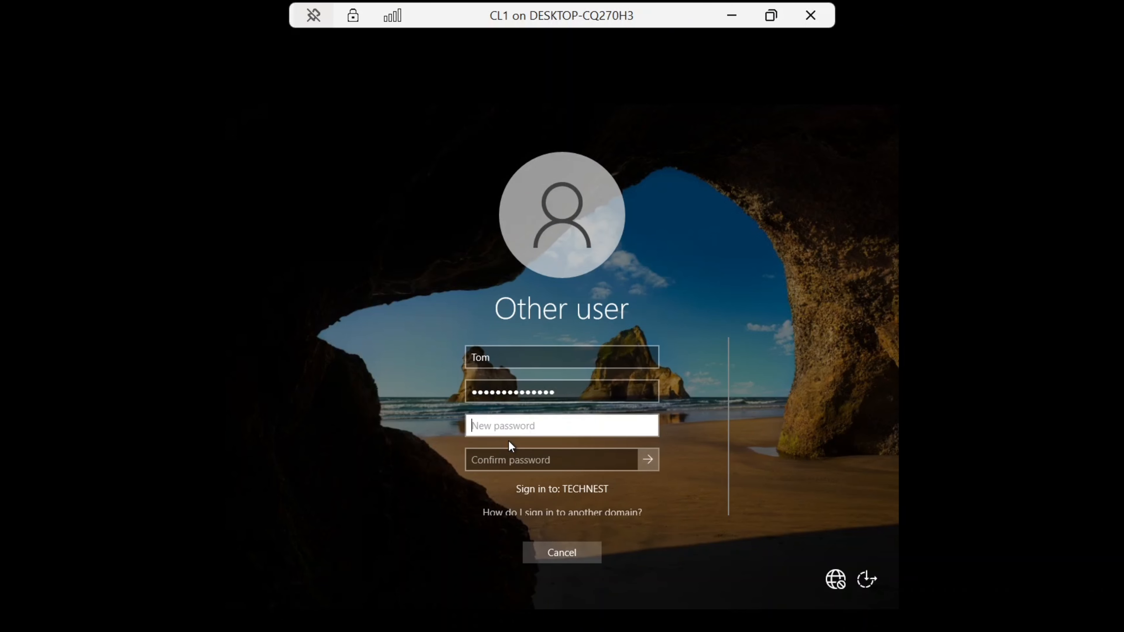
{"action": "key", "text": "Caps_Lock"}
{"action": "type", "text": "•"}
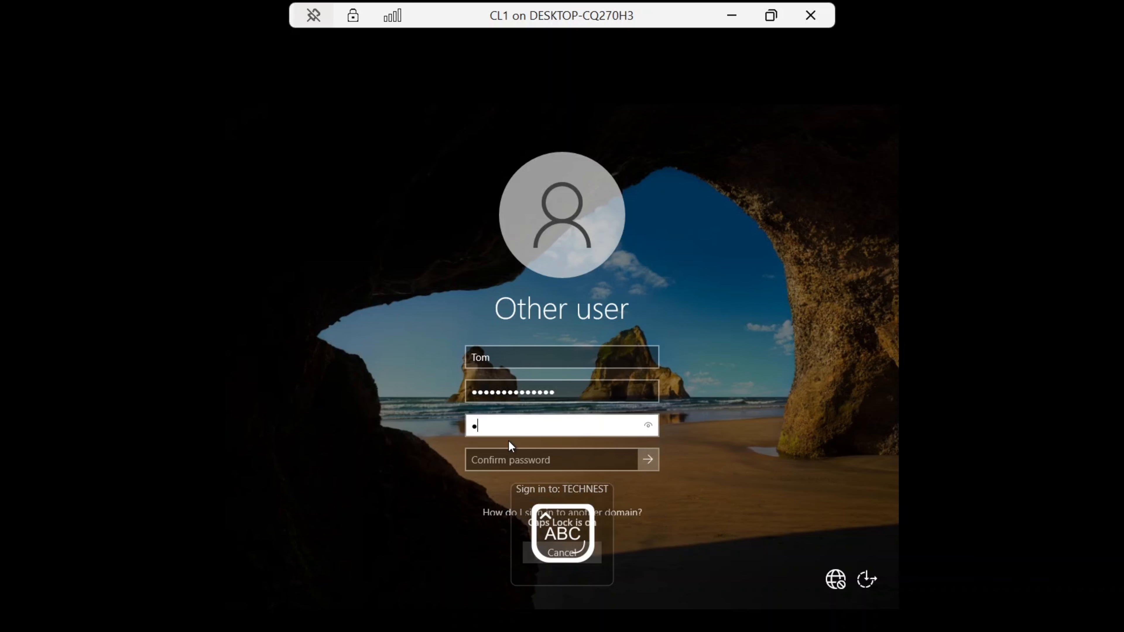
{"action": "type", "text": "•"}
{"action": "key", "text": "Caps_Lock"}
{"action": "type", "text": "••••"}
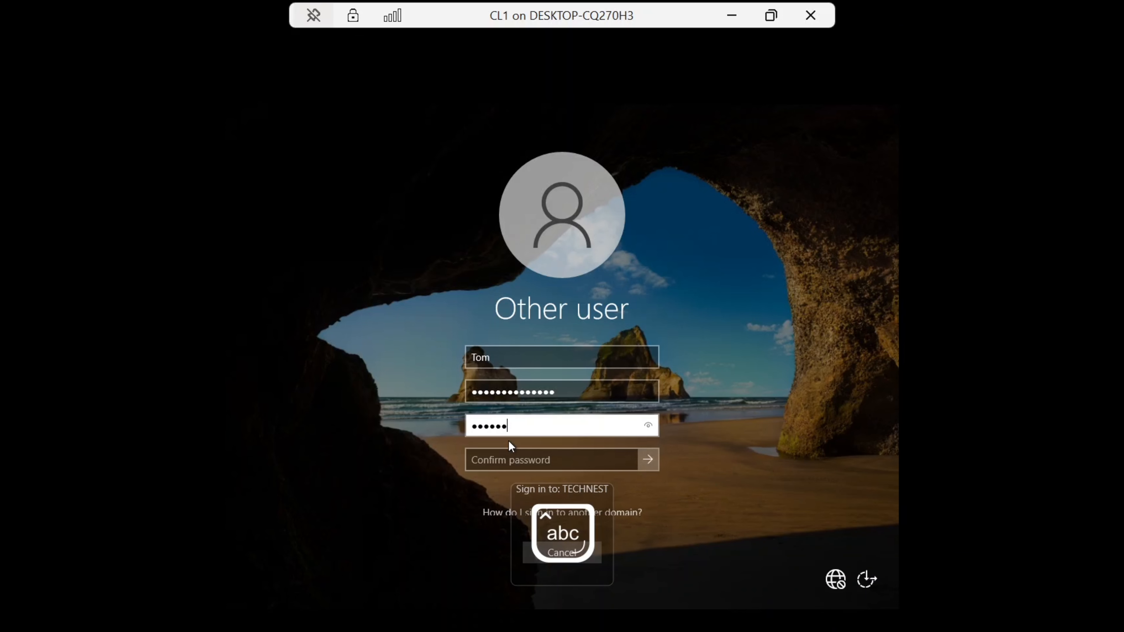
{"action": "type", "text": "••••"}
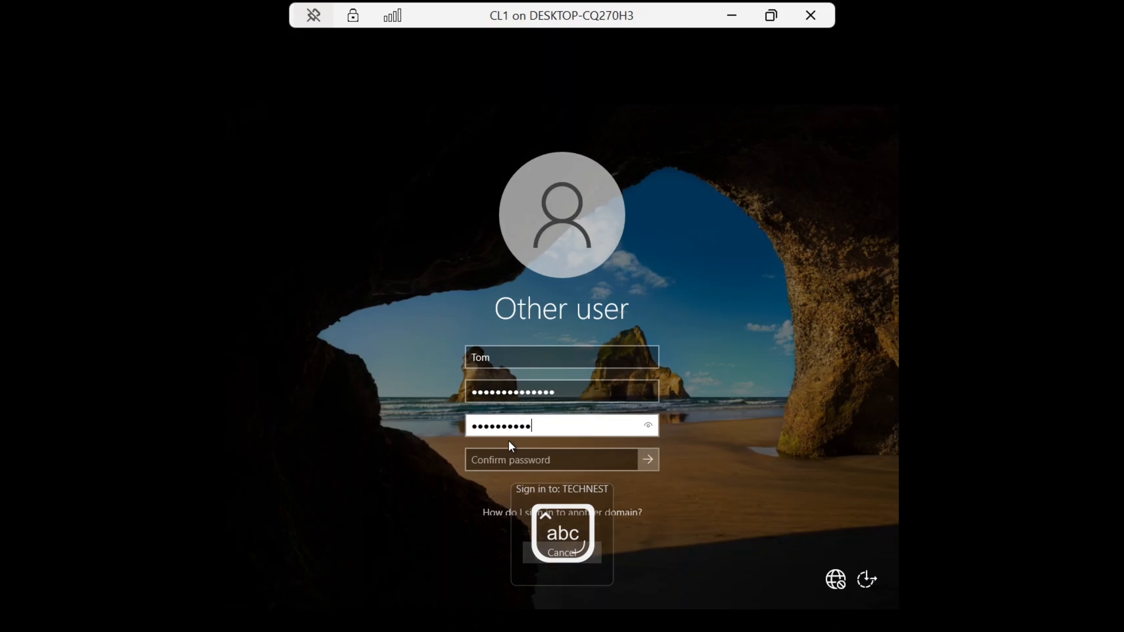
{"action": "left_click", "coordinate": [511, 451]}
{"action": "type", "text": "•"}
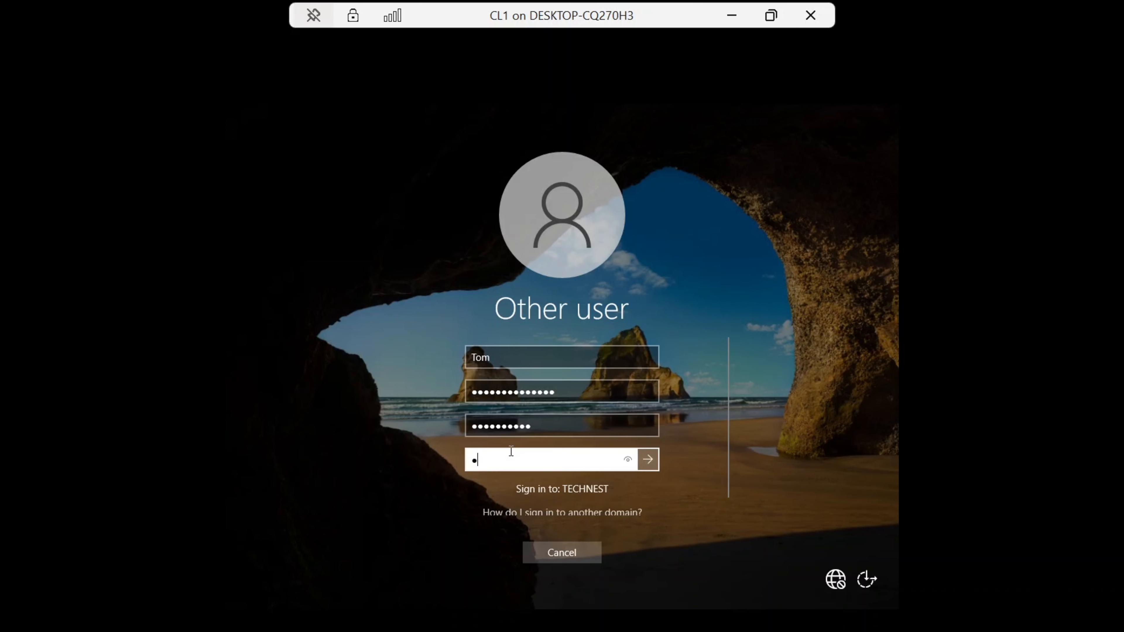
{"action": "key", "text": "Caps_Lock"}
{"action": "type", "text": "•"}
{"action": "key", "text": "Caps_Lock"}
{"action": "type", "text": "••••••"}
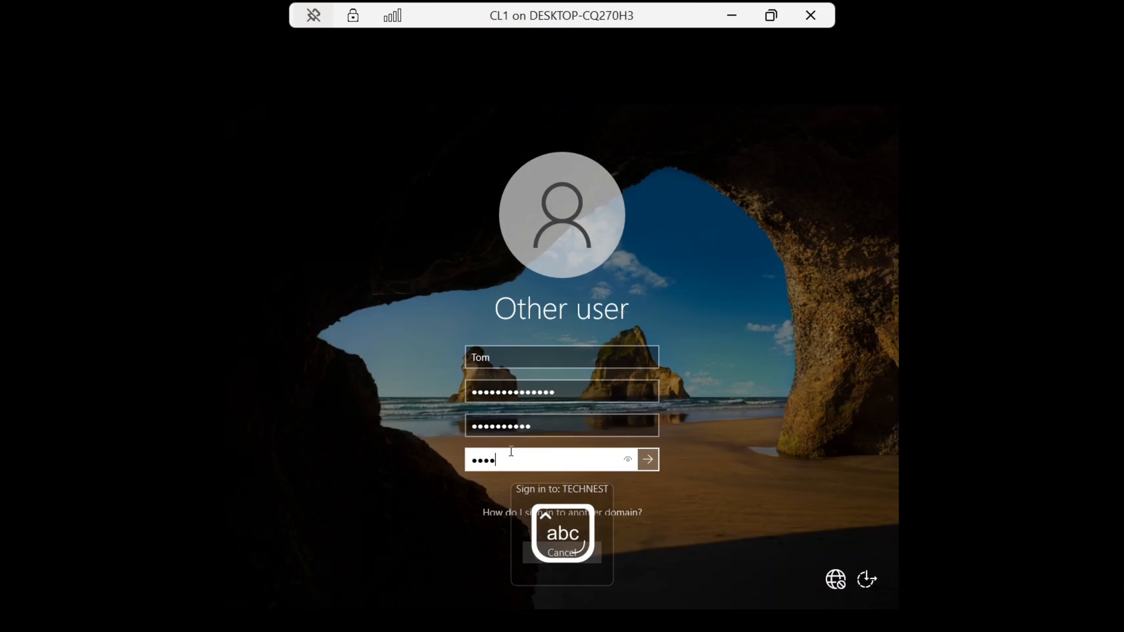
{"action": "type", "text": "••"}
{"action": "key", "text": "Return"}
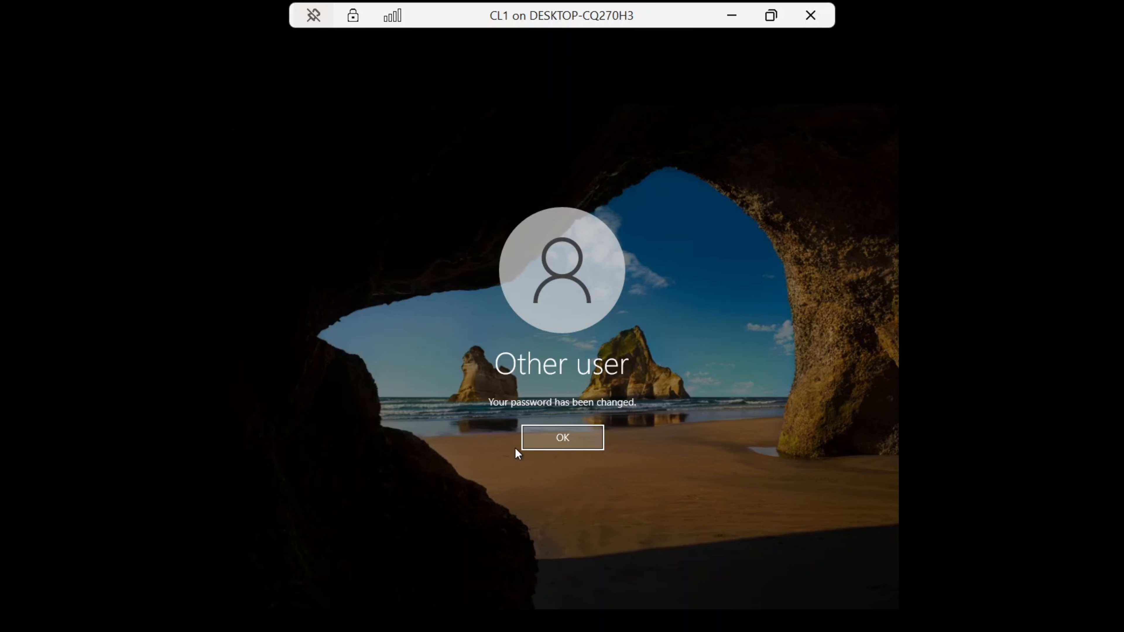
{"action": "left_click", "coordinate": [553, 436]}
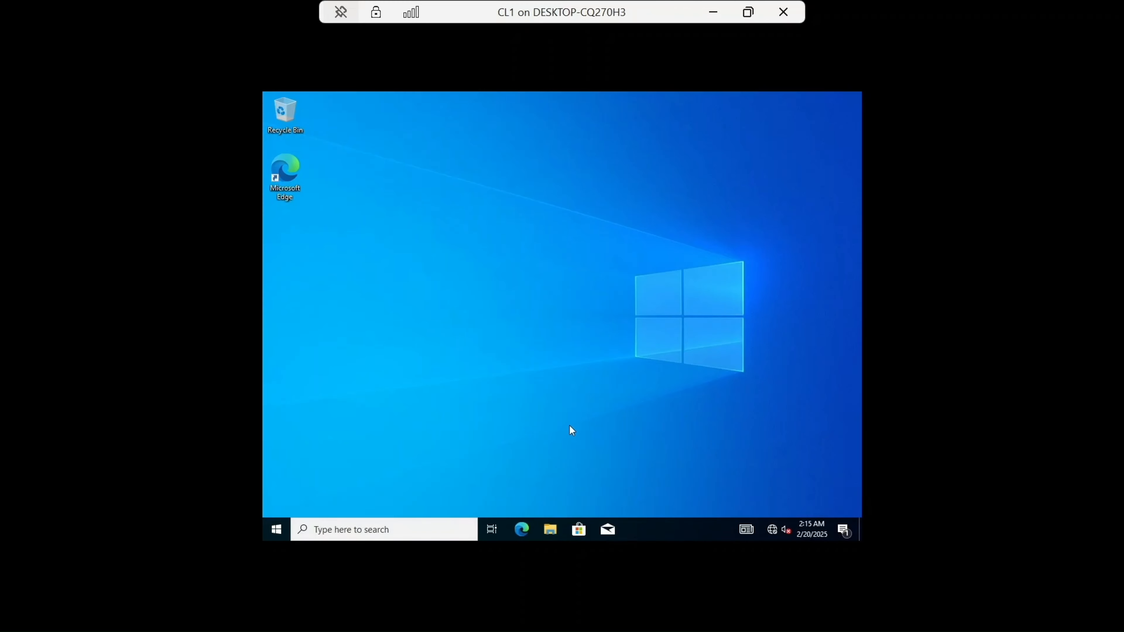
Step: Open File Explorer, browse to the \\fs\DATA share and open its IT folder
{"action": "left_click", "coordinate": [542, 530]}
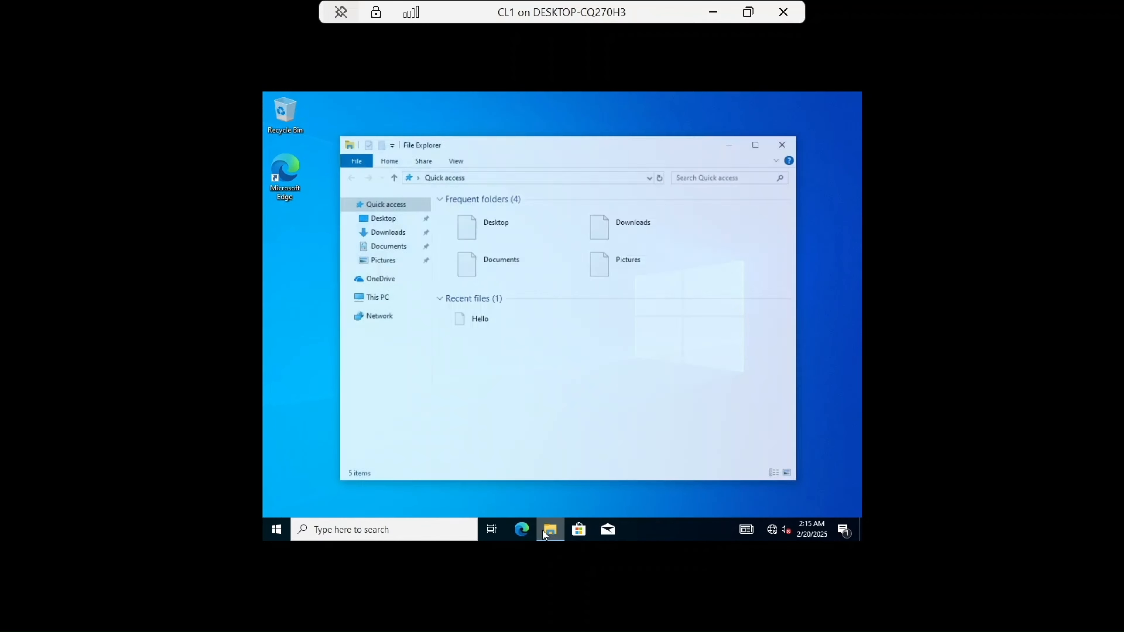
{"action": "left_click", "coordinate": [504, 174]}
{"action": "type", "text": "\\\\"}
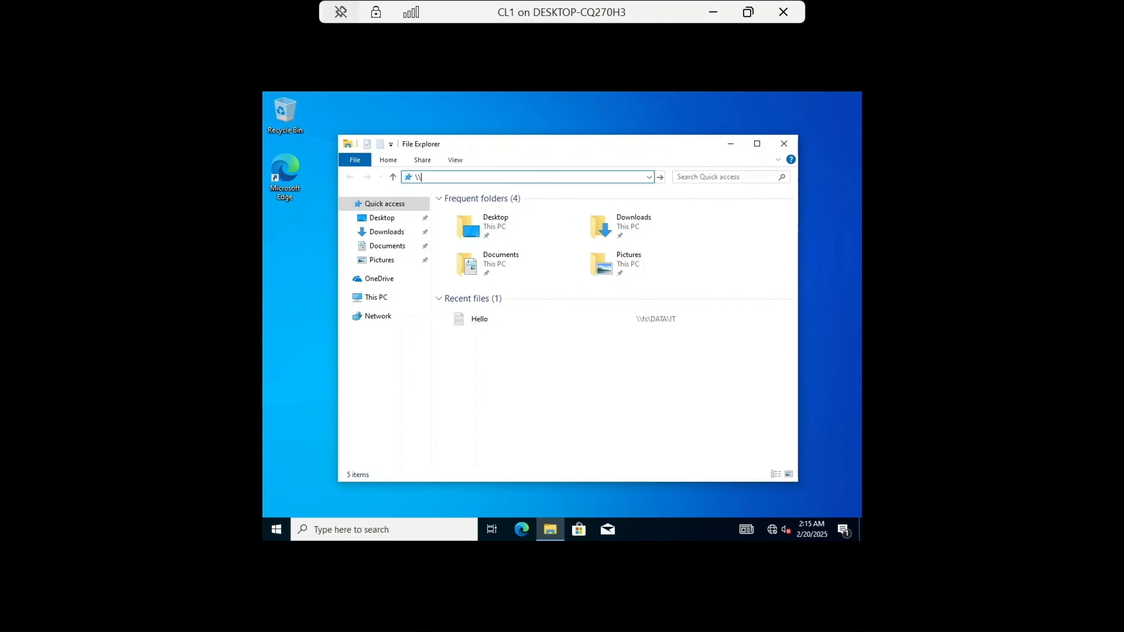
{"action": "type", "text": "fs\\"}
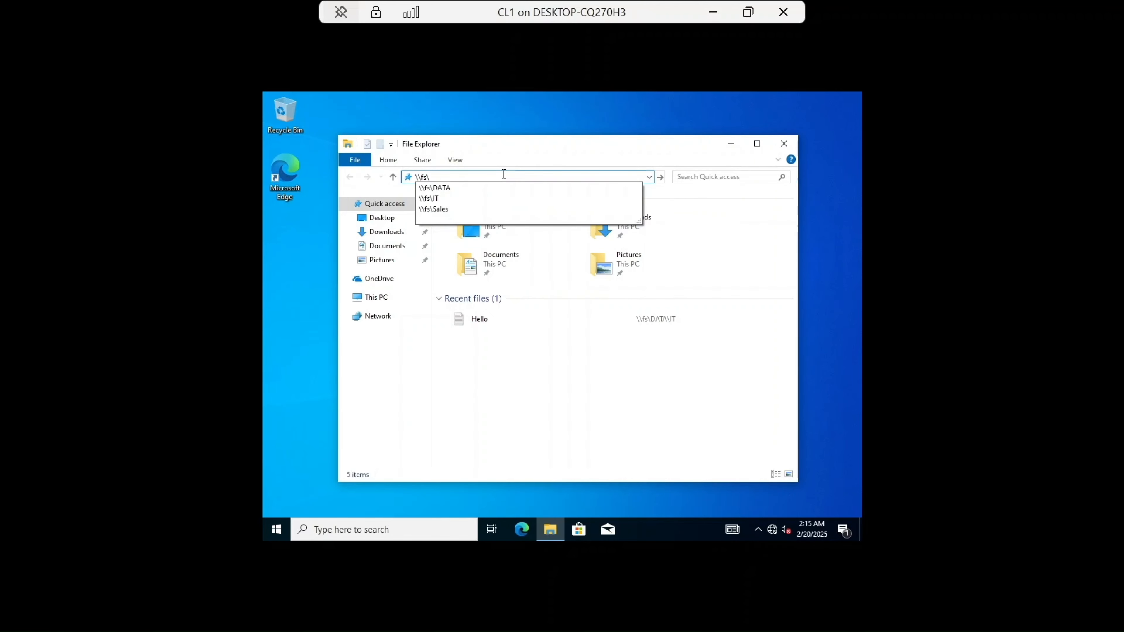
{"action": "left_click", "coordinate": [473, 189]}
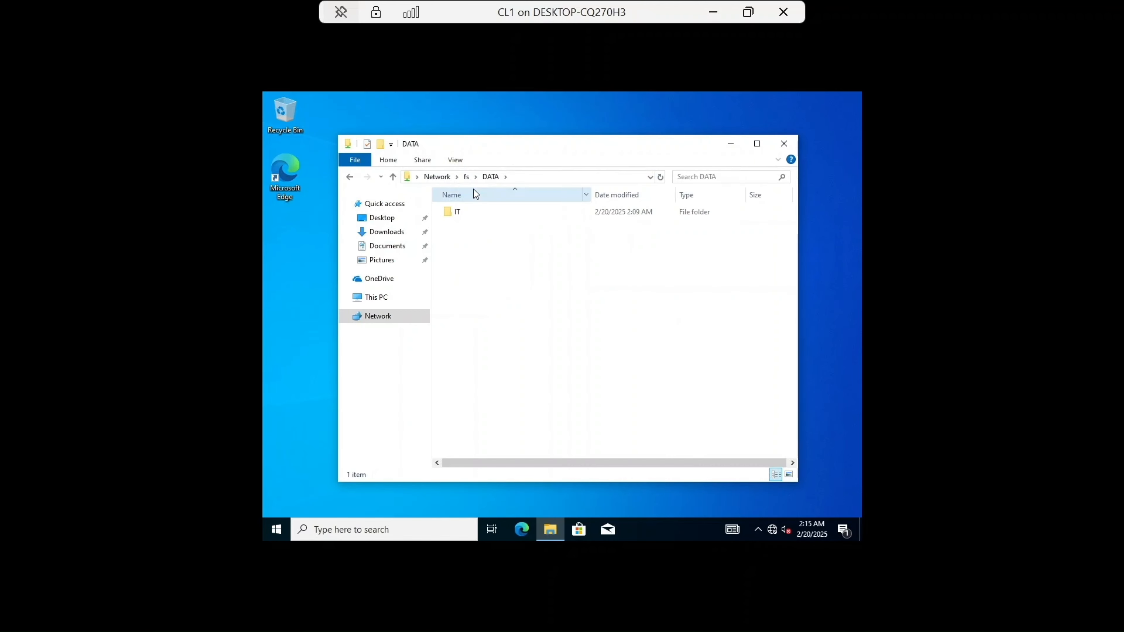
{"action": "double_click", "coordinate": [475, 212]}
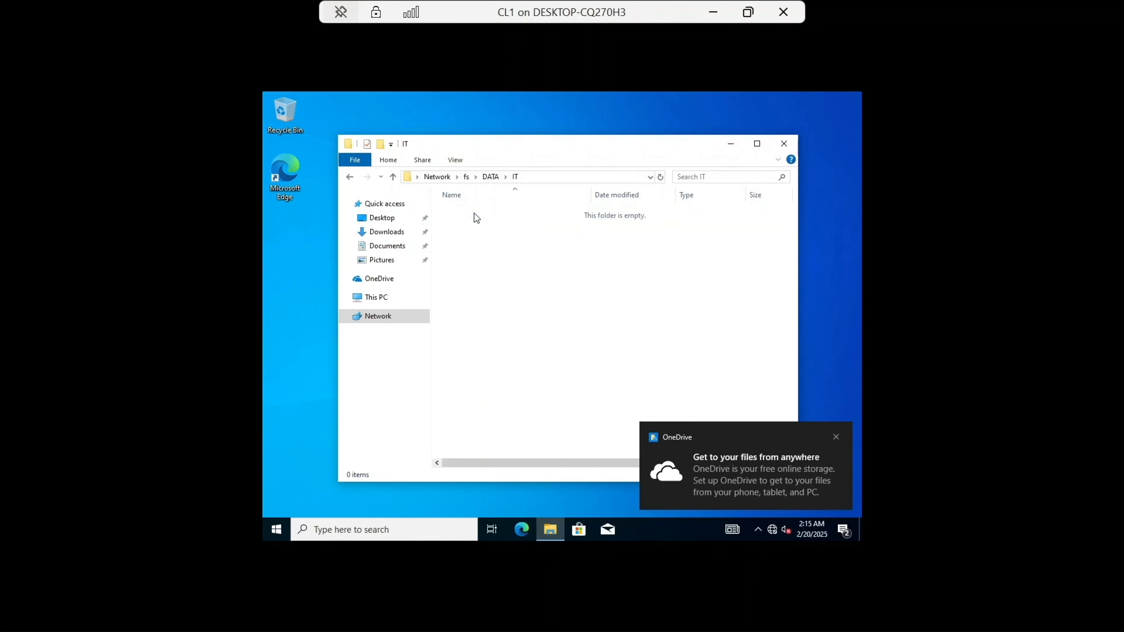
Step: Create a new text document named Hello in the shared IT folder
{"action": "right_click", "coordinate": [481, 229]}
{"action": "mouse_move", "coordinate": [532, 337]}
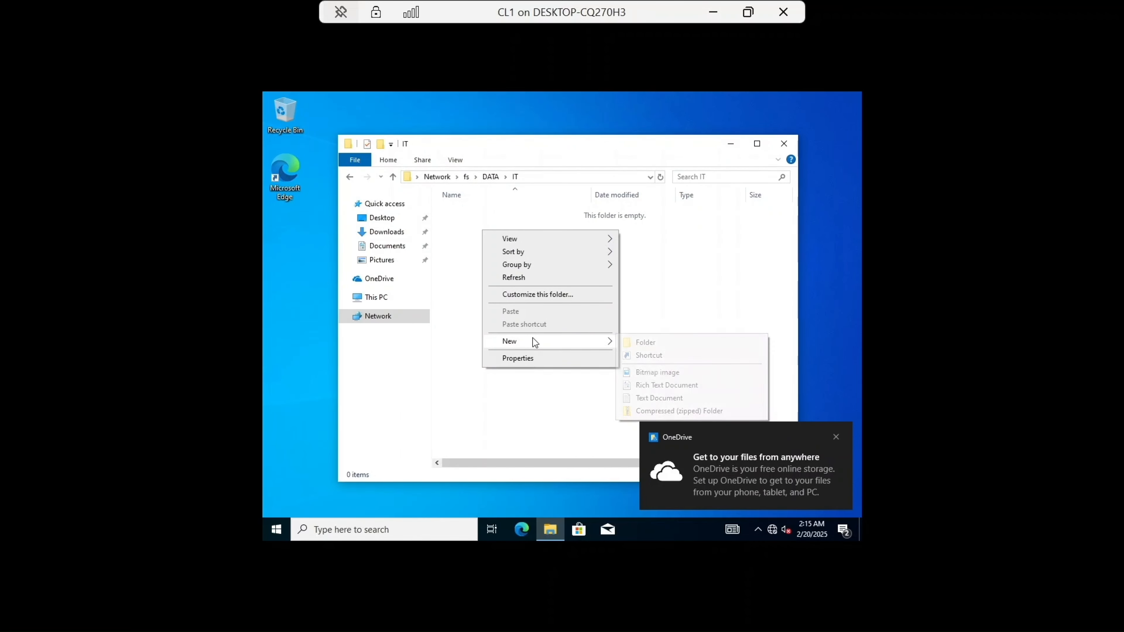
{"action": "left_click", "coordinate": [659, 397]}
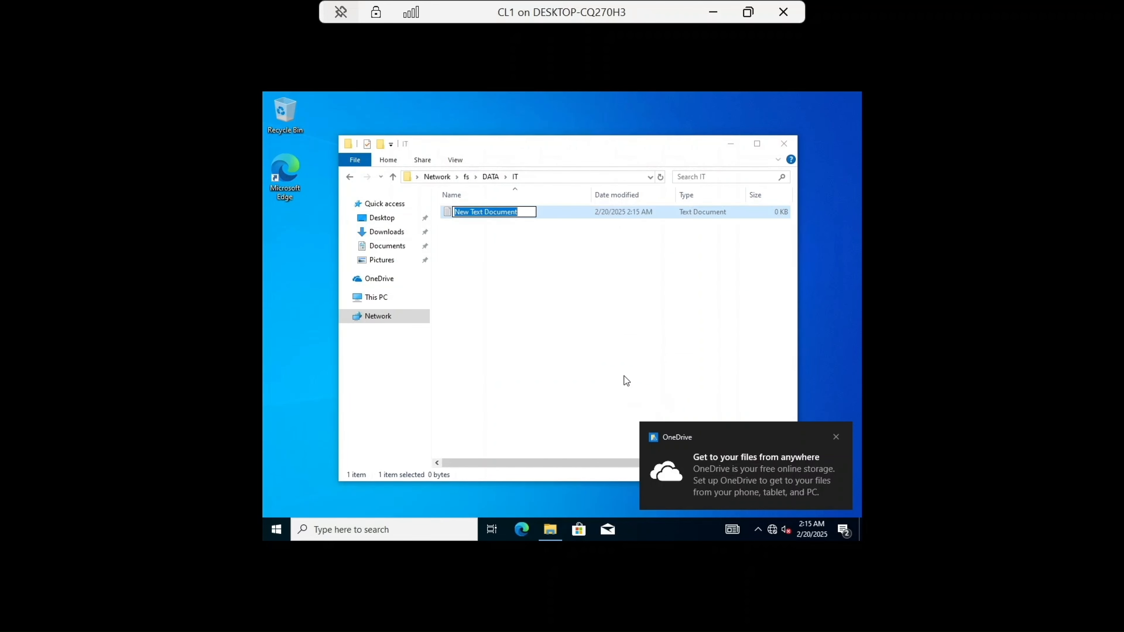
{"action": "type", "text": "H"}
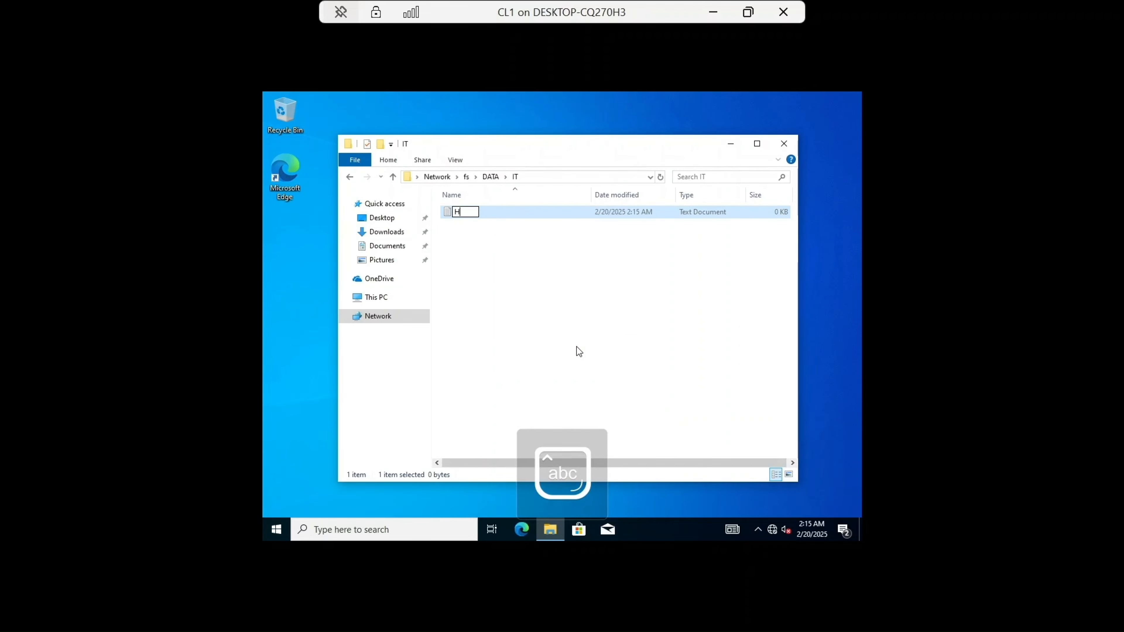
{"action": "type", "text": "ello"}
{"action": "key", "text": "Return"}
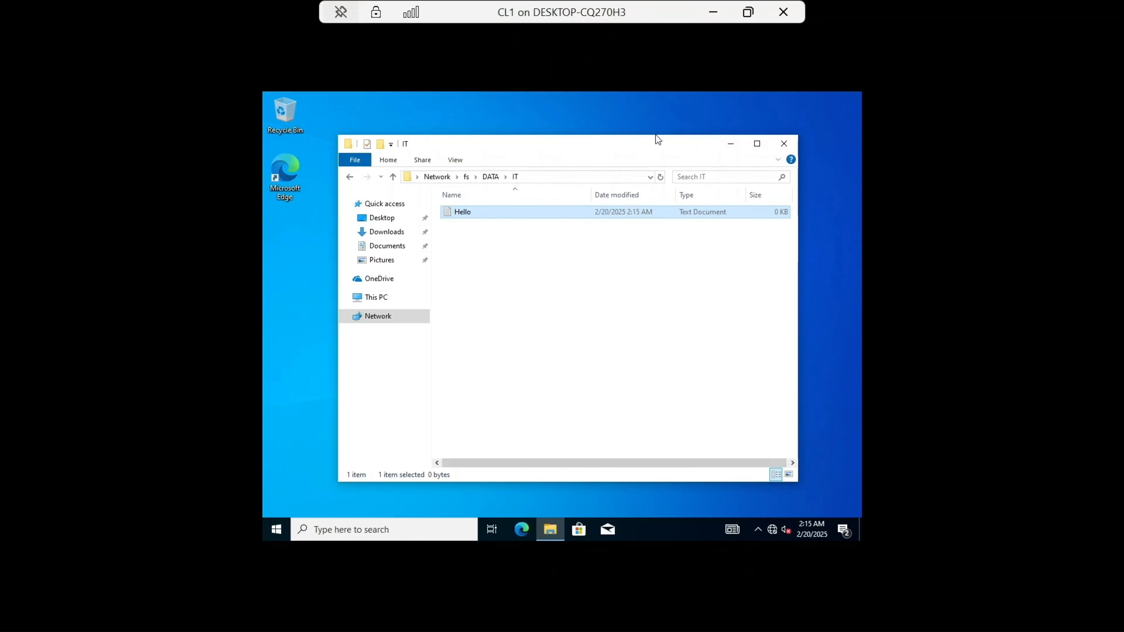
Step: Switch to the FS virtual machine, close the DATA Properties dialog and open the DATA folder
{"action": "left_click", "coordinate": [715, 10]}
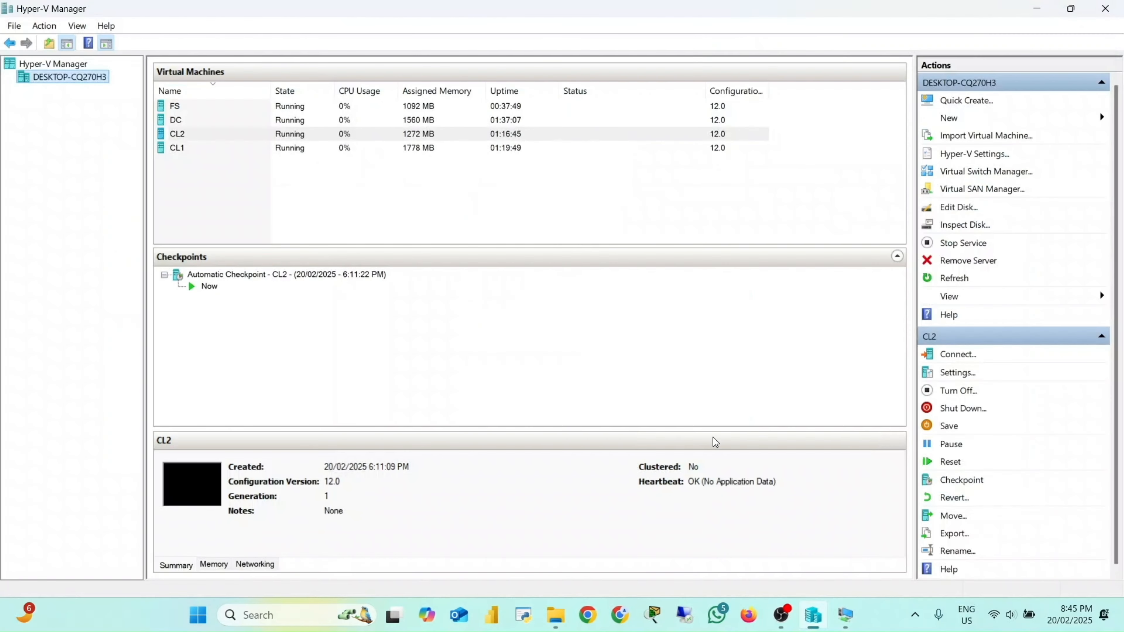
{"action": "mouse_move", "coordinate": [845, 614]}
{"action": "left_click", "coordinate": [774, 534]}
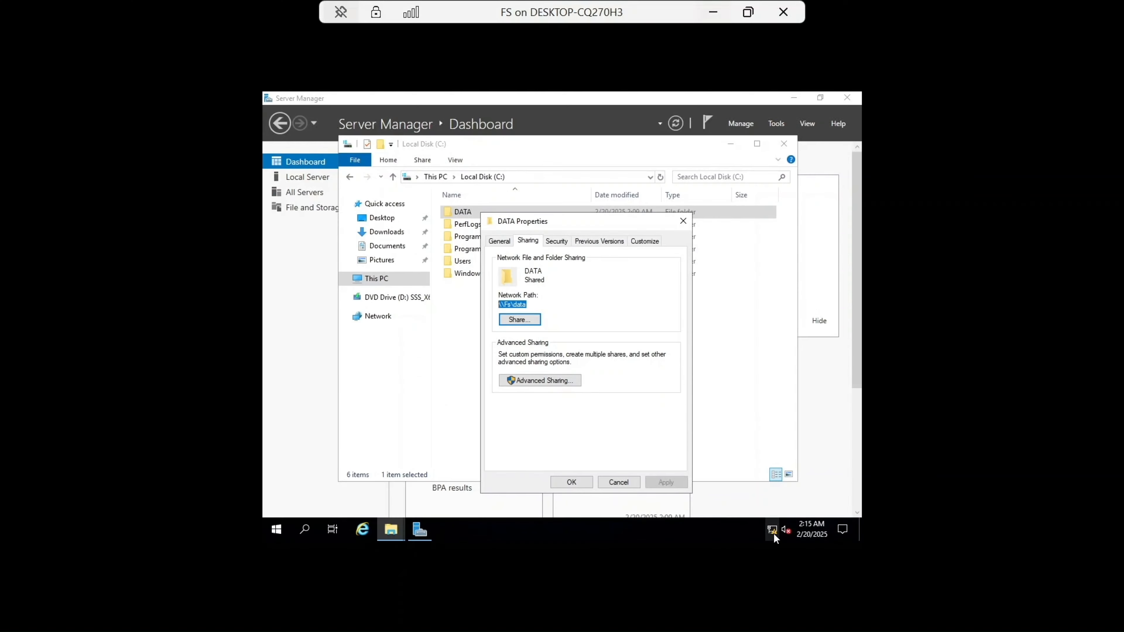
{"action": "left_click", "coordinate": [682, 220]}
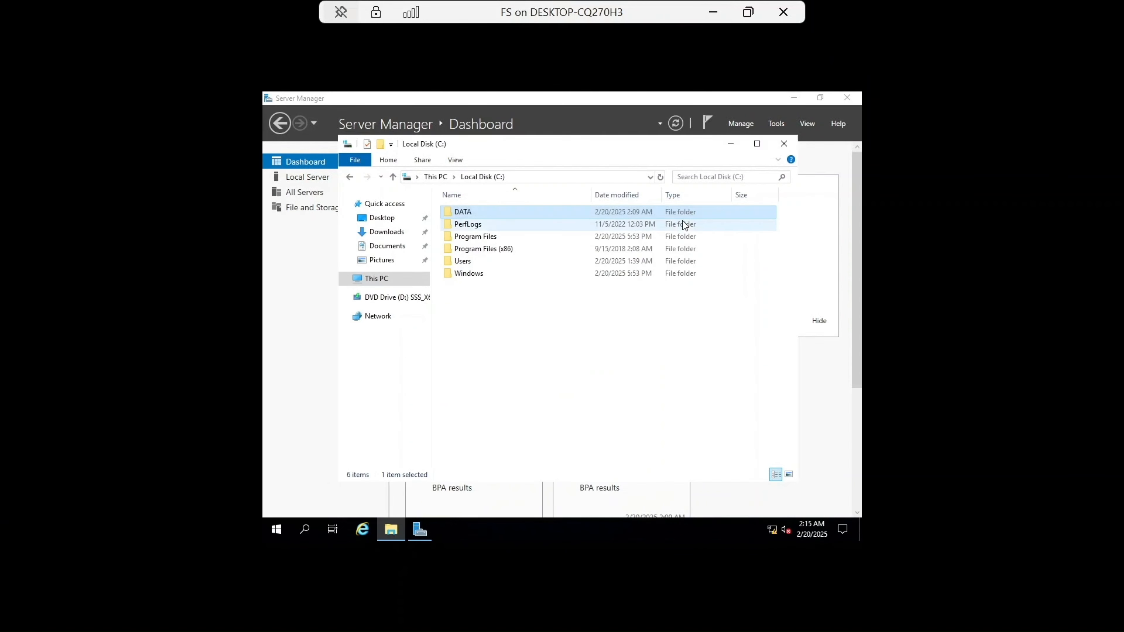
{"action": "double_click", "coordinate": [465, 211]}
{"action": "double_click", "coordinate": [466, 212]}
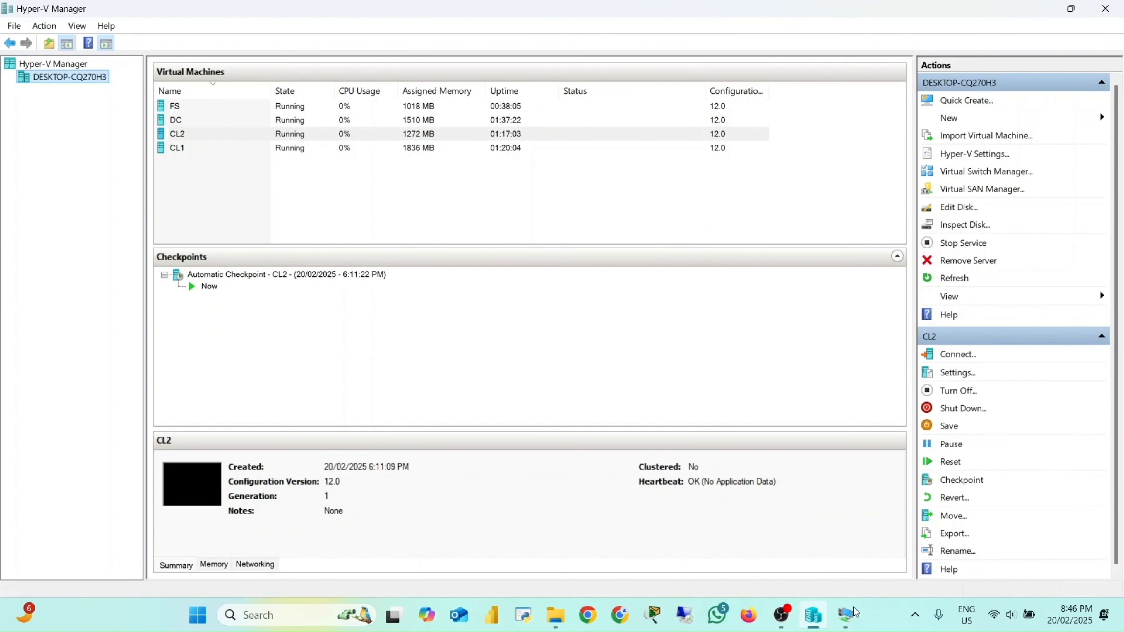
Step: Switch to the DC virtual machine and sign in as TECHNEST\Administrator with the account password
{"action": "mouse_move", "coordinate": [853, 620]}
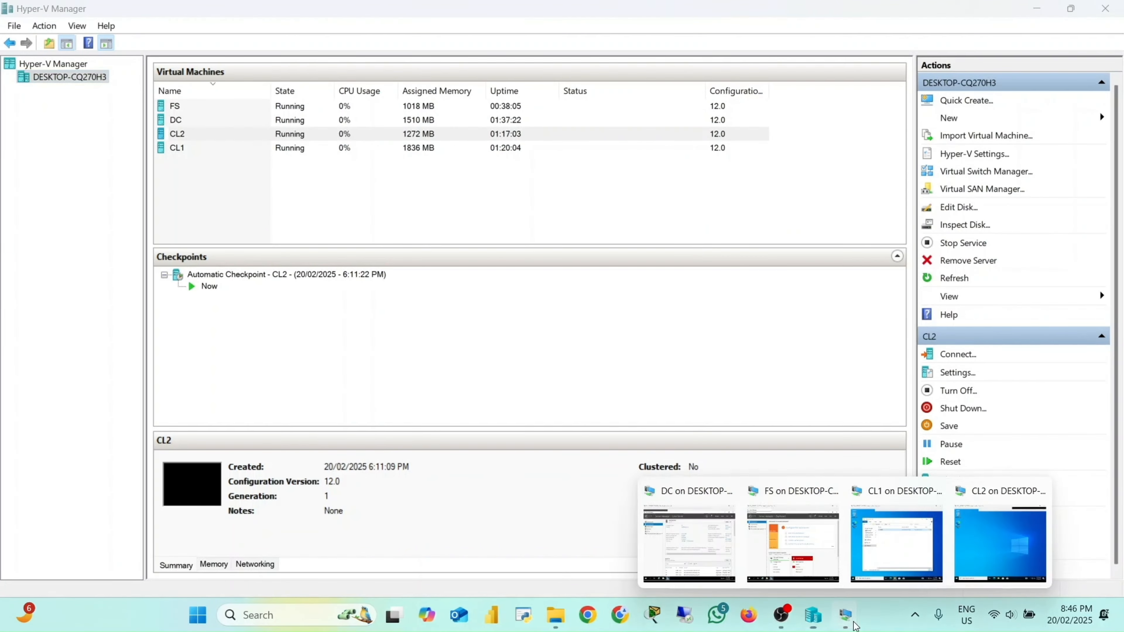
{"action": "left_click", "coordinate": [688, 553]}
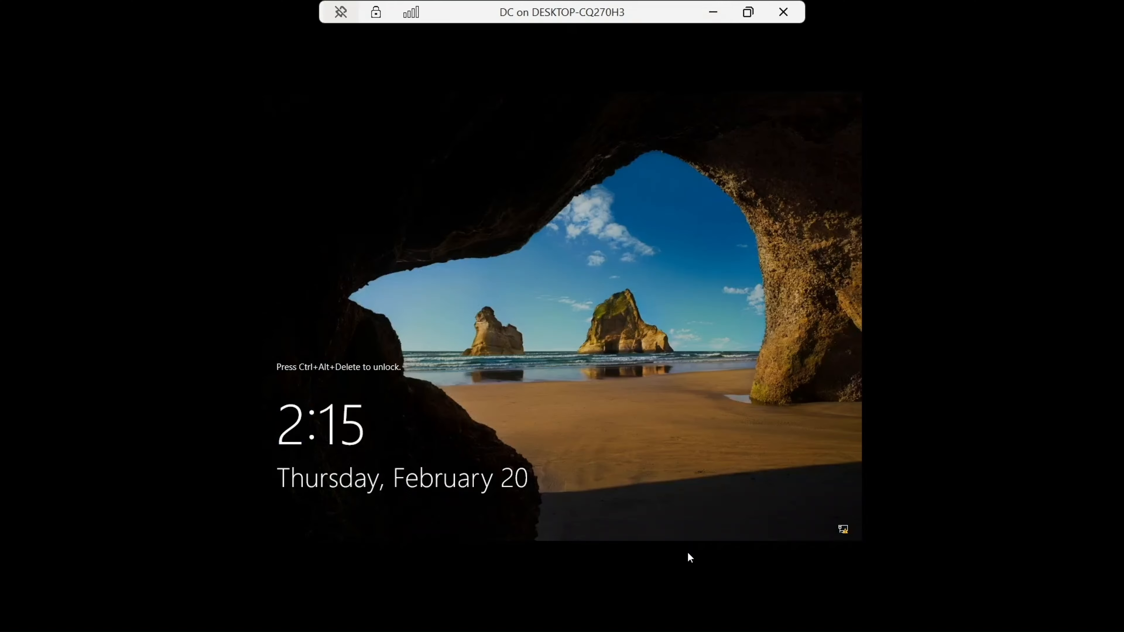
{"action": "left_click", "coordinate": [748, 12]}
{"action": "left_click", "coordinate": [369, 59]}
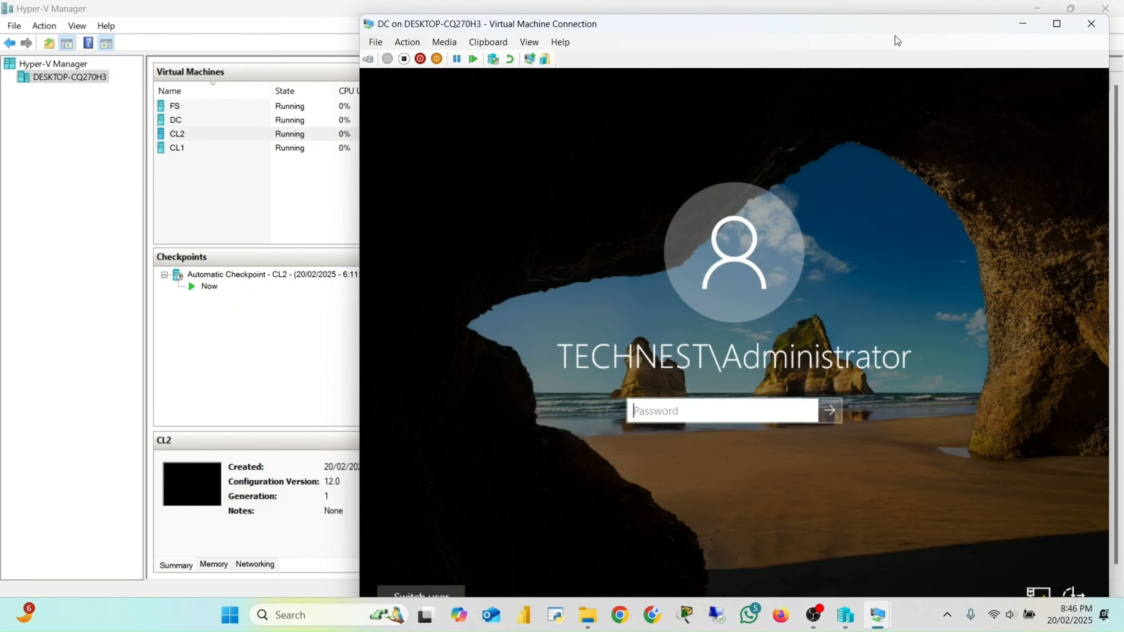
{"action": "key", "text": "Caps_Lock"}
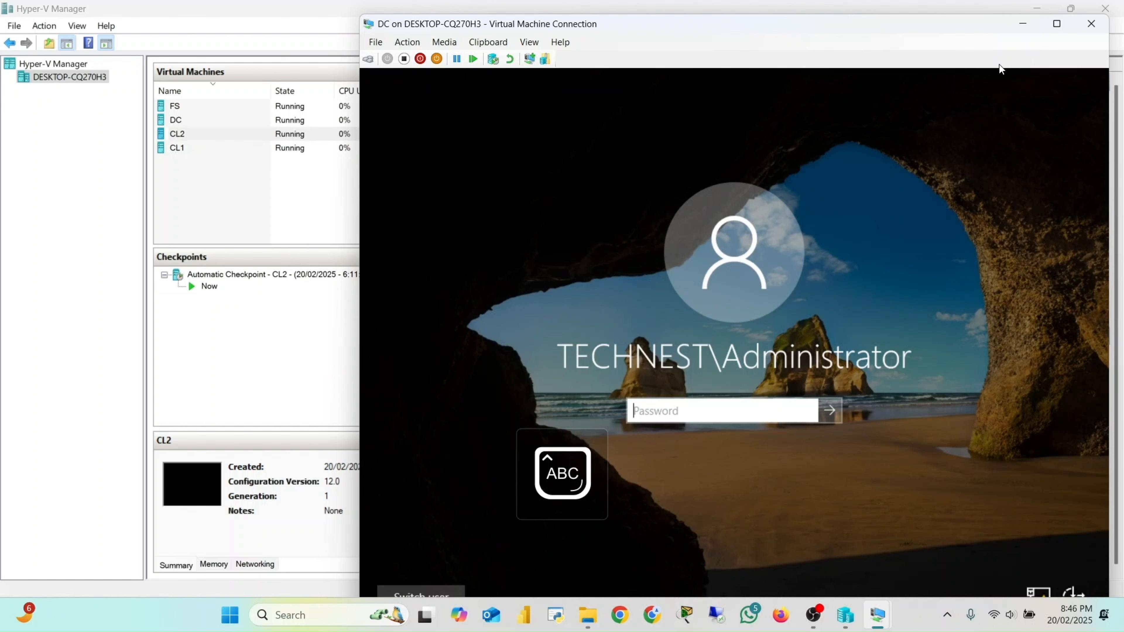
{"action": "type", "text": "•"}
{"action": "key", "text": "Caps_Lock"}
{"action": "type", "text": "•••••"}
{"action": "key", "text": "Caps_Lock"}
{"action": "type", "text": "••"}
{"action": "key", "text": "Caps_Lock"}
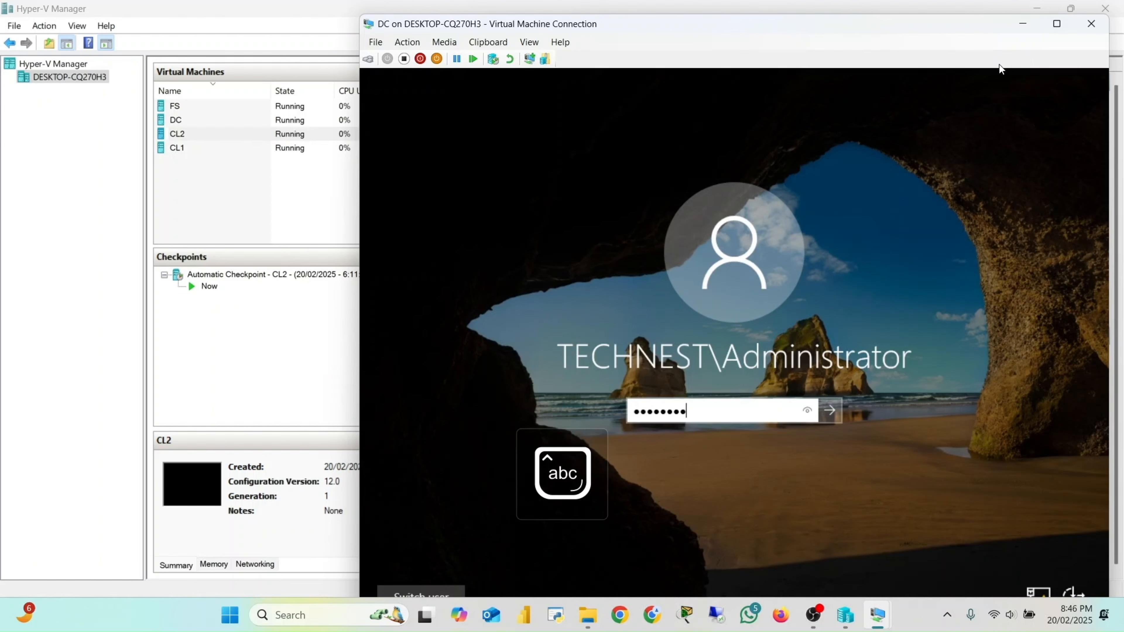
{"action": "type", "text": "••••••"}
{"action": "key", "text": "Return"}
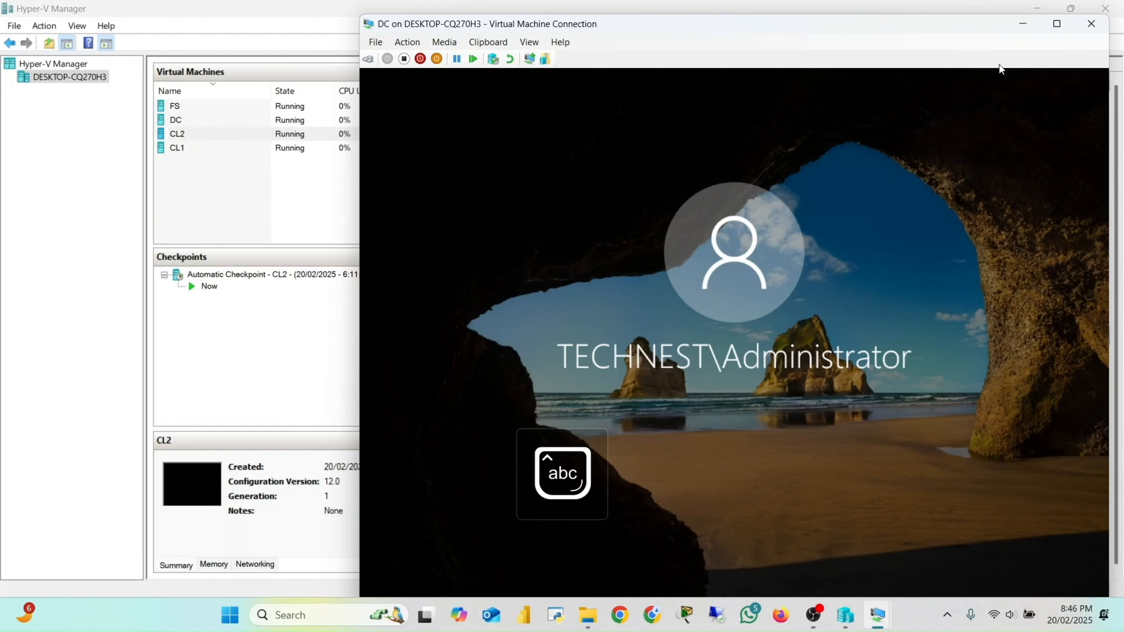
Step: Open Group Policy Management from Server Manager on the DC
{"action": "left_click", "coordinate": [1057, 23]}
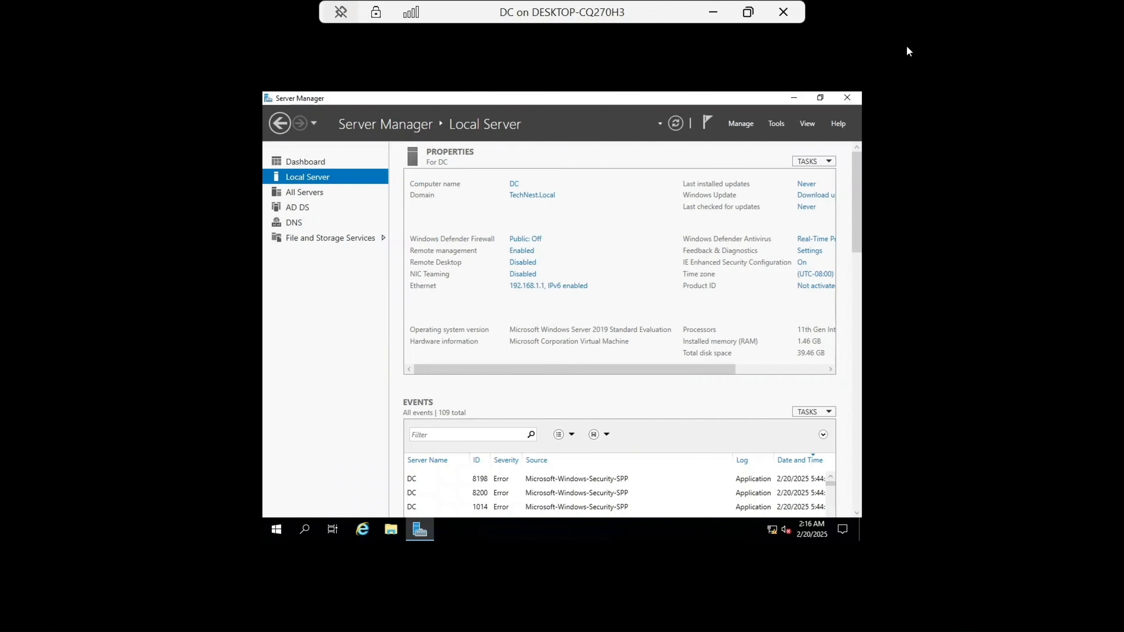
{"action": "left_click", "coordinate": [776, 124]}
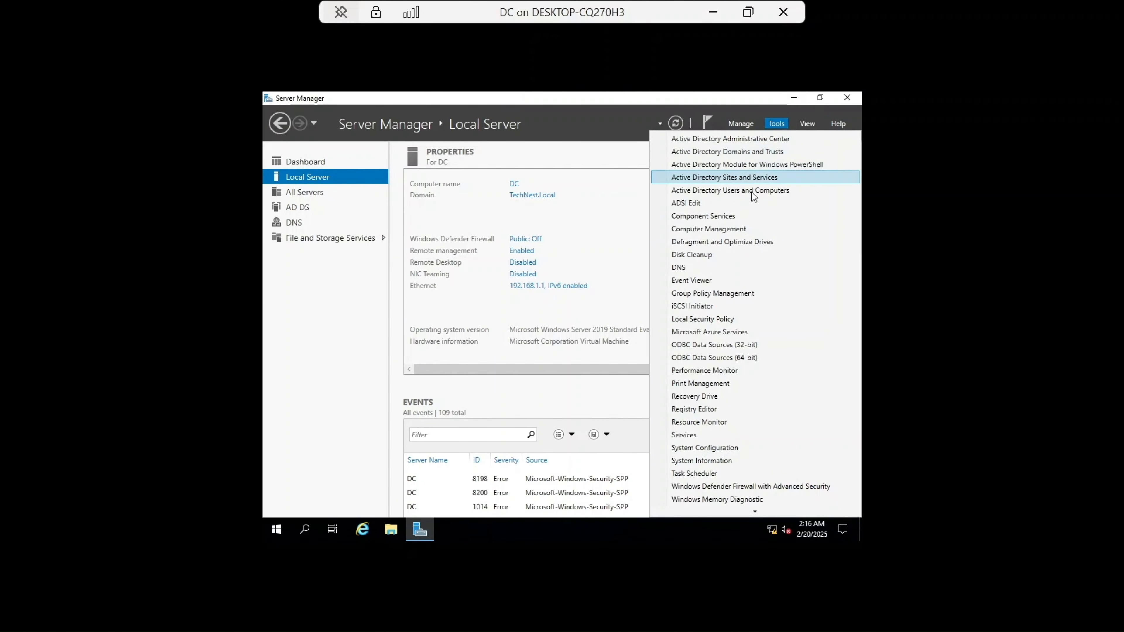
{"action": "left_click", "coordinate": [738, 297]}
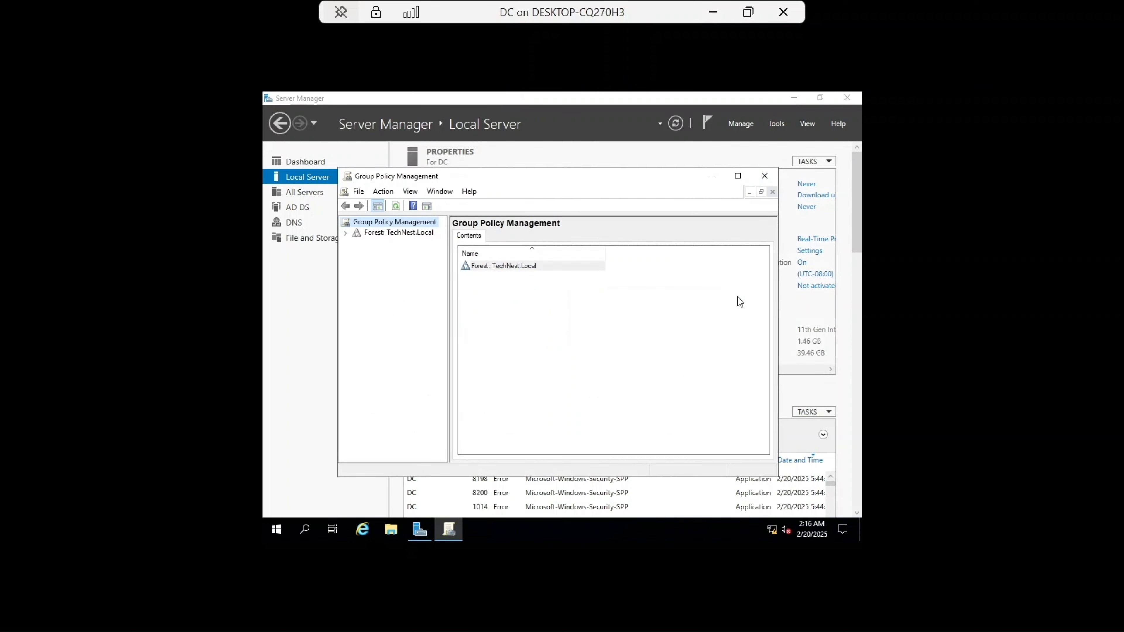
Step: Create a GPO named Drive Map For IT Group and link it to the Australia Users OU
{"action": "left_click", "coordinate": [346, 234]}
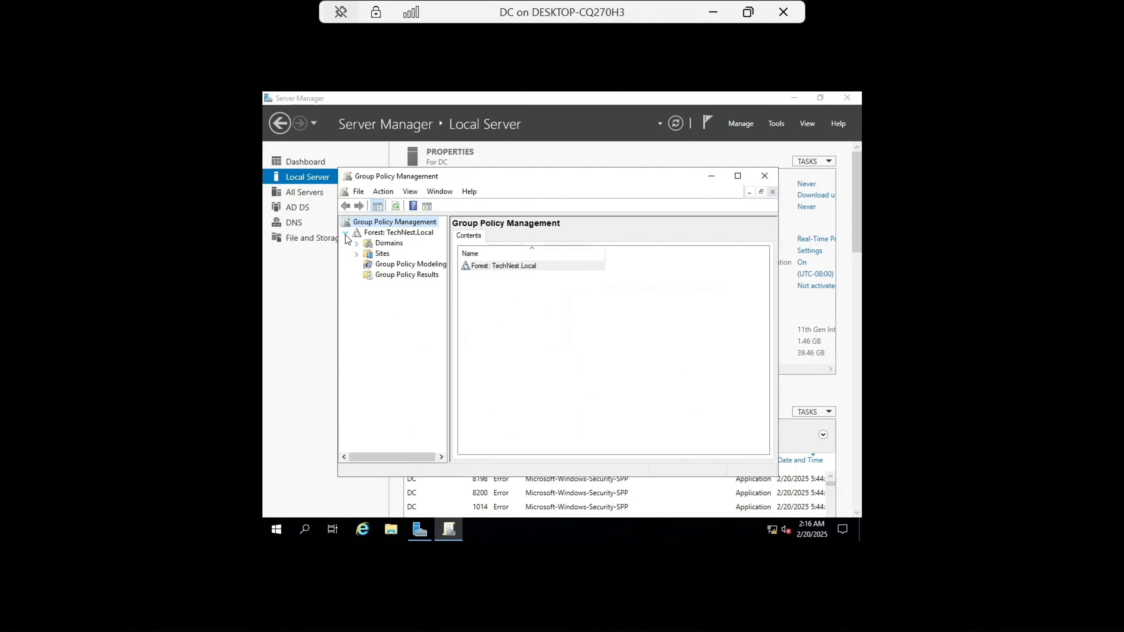
{"action": "left_click", "coordinate": [357, 243]}
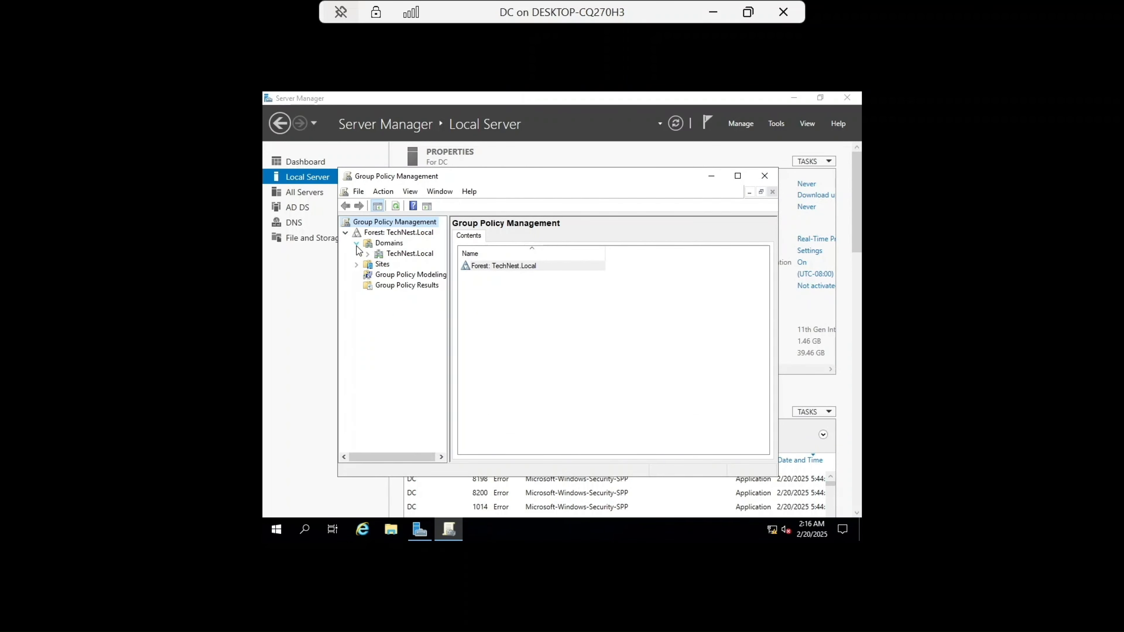
{"action": "left_click", "coordinate": [366, 254]}
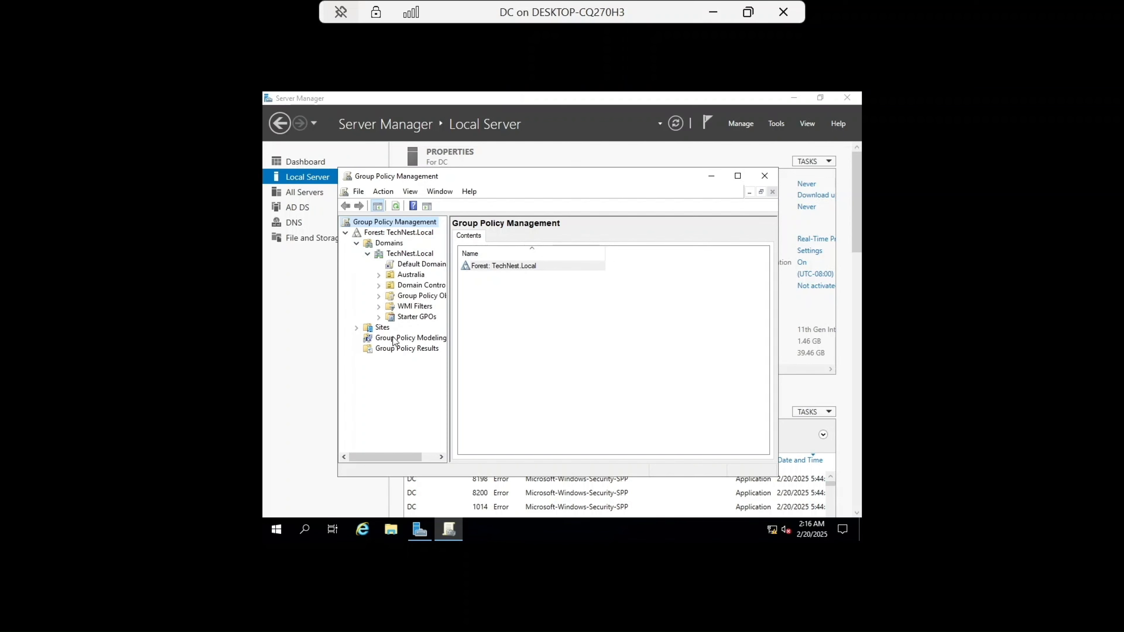
{"action": "left_click", "coordinate": [378, 297]}
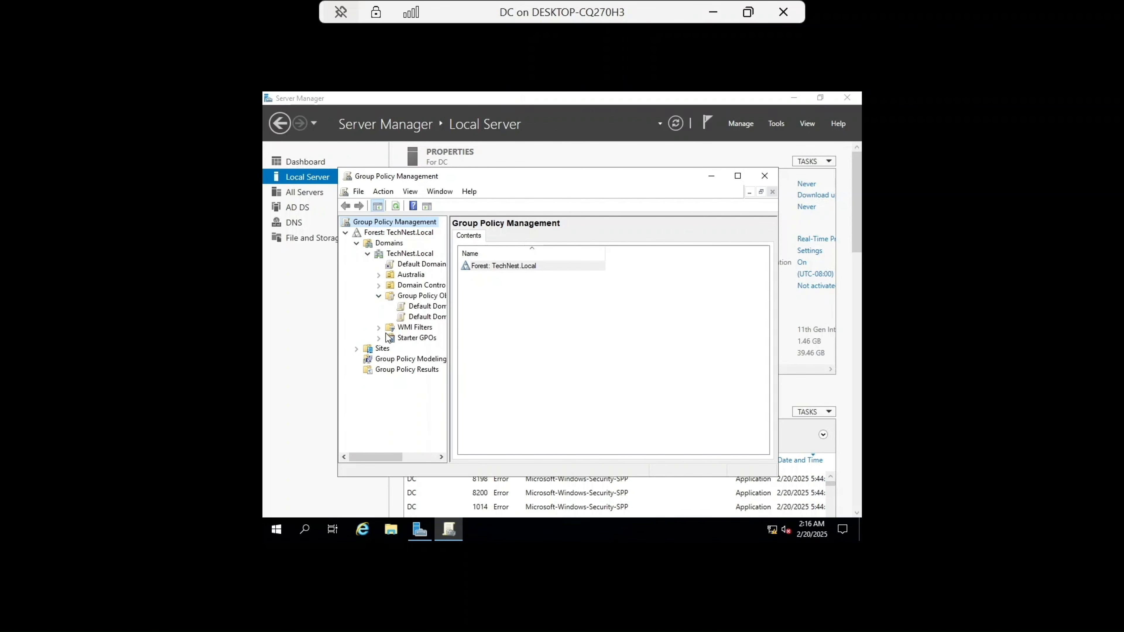
{"action": "left_click", "coordinate": [378, 274]}
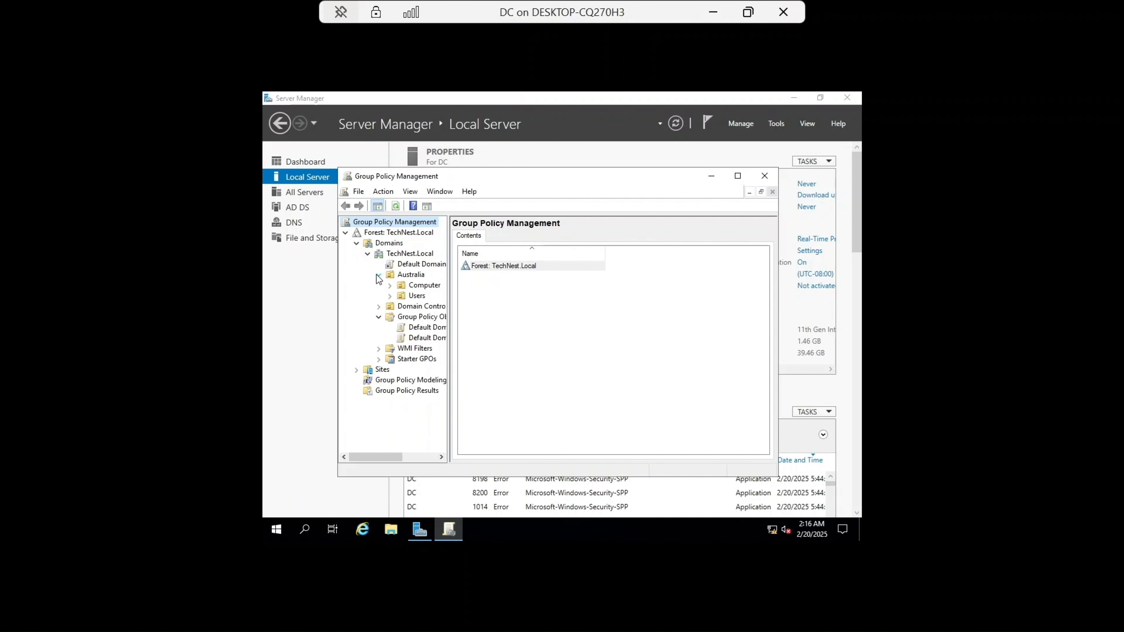
{"action": "right_click", "coordinate": [406, 296]}
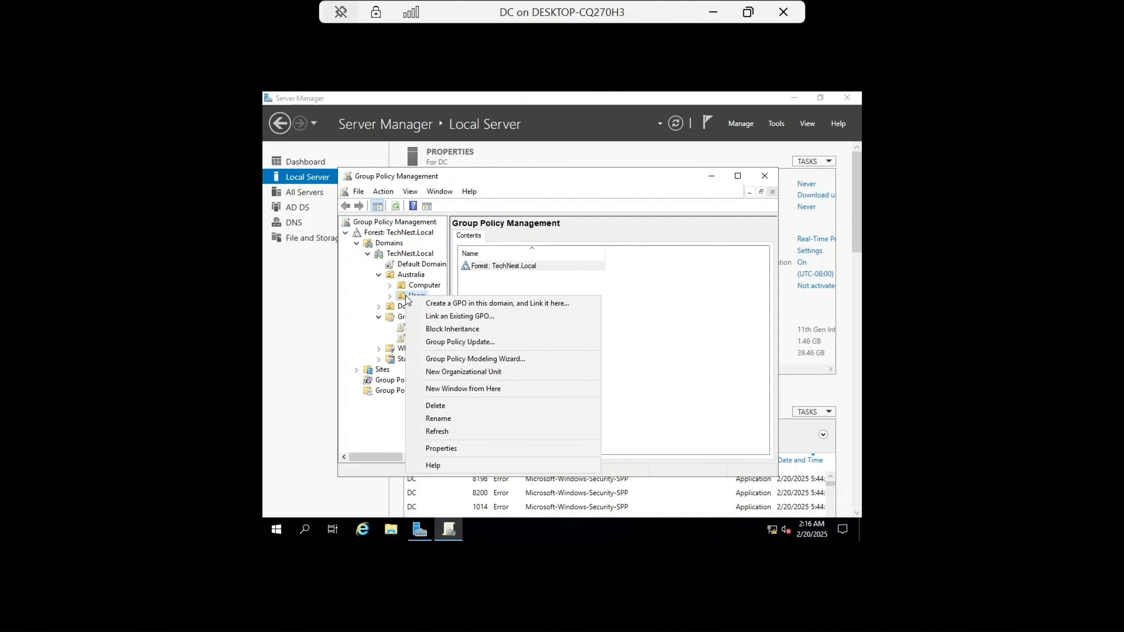
{"action": "left_click", "coordinate": [460, 304]}
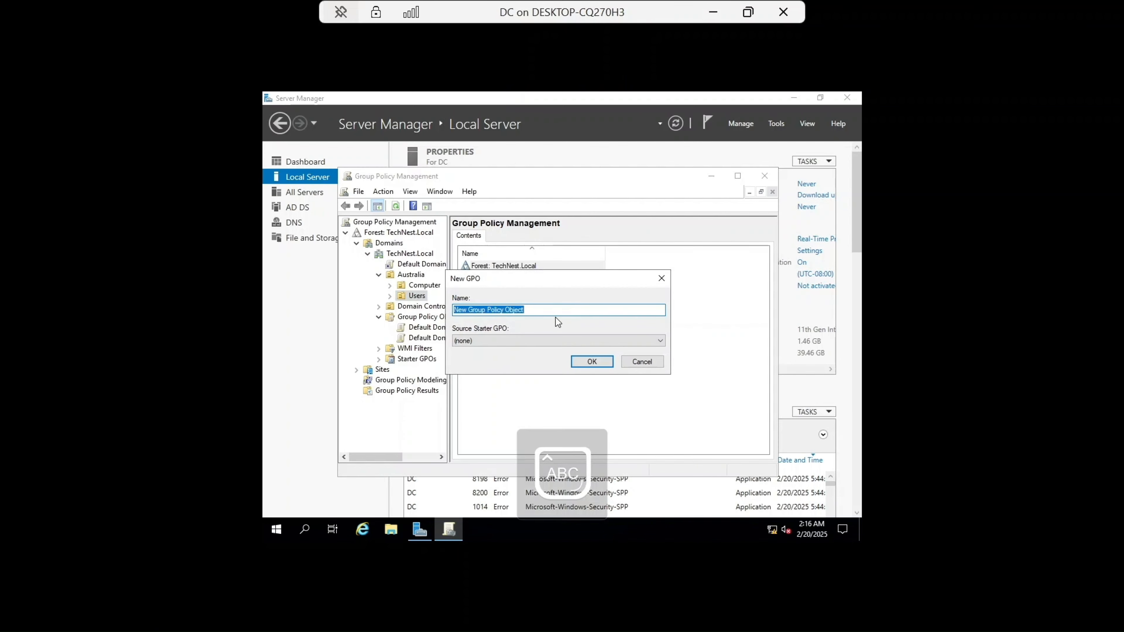
{"action": "type", "text": "Drive "}
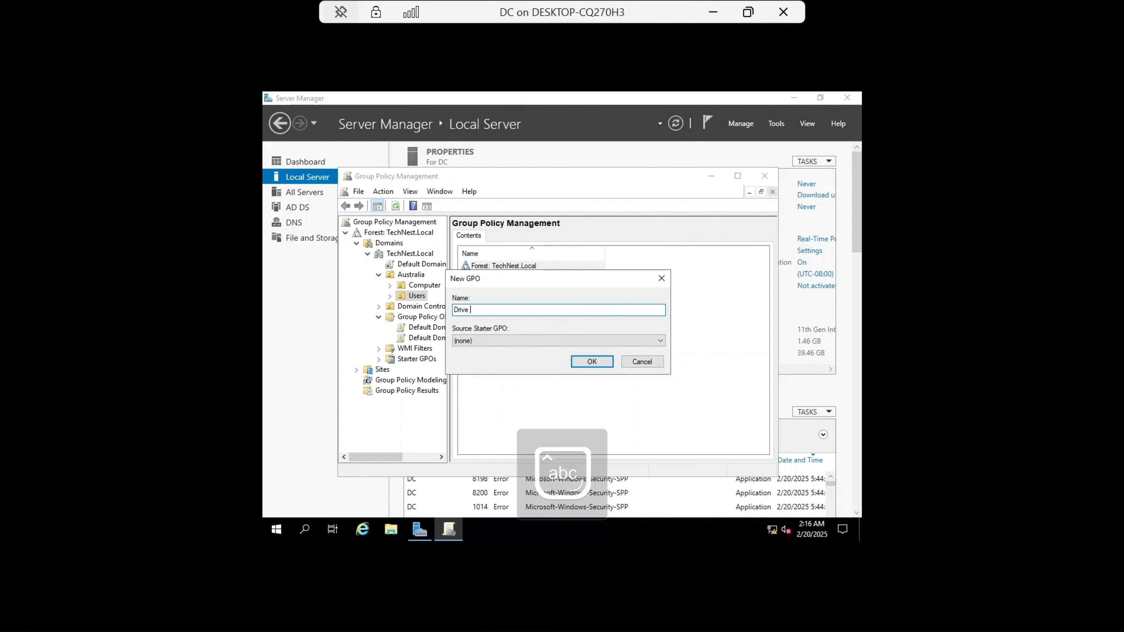
{"action": "type", "text": "Map For IT Group"}
{"action": "key", "text": "Return"}
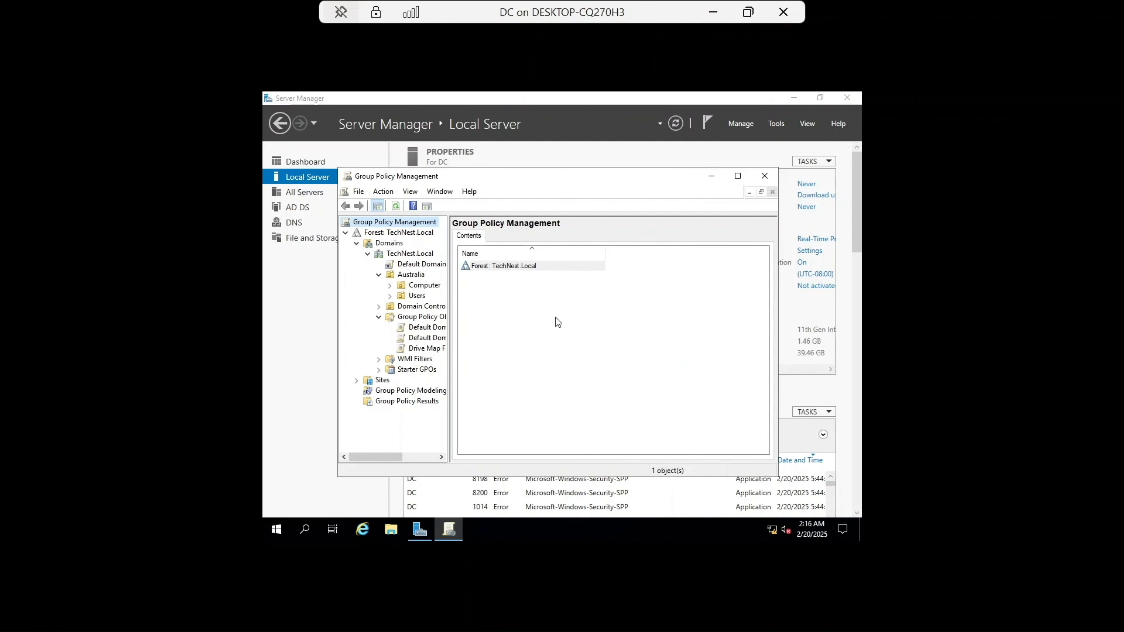
Step: Edit the Drive Map For IT Group GPO and open the user Preferences Drive Maps node
{"action": "left_click_drag", "start_coordinate": [425, 348], "coordinate": [496, 302]}
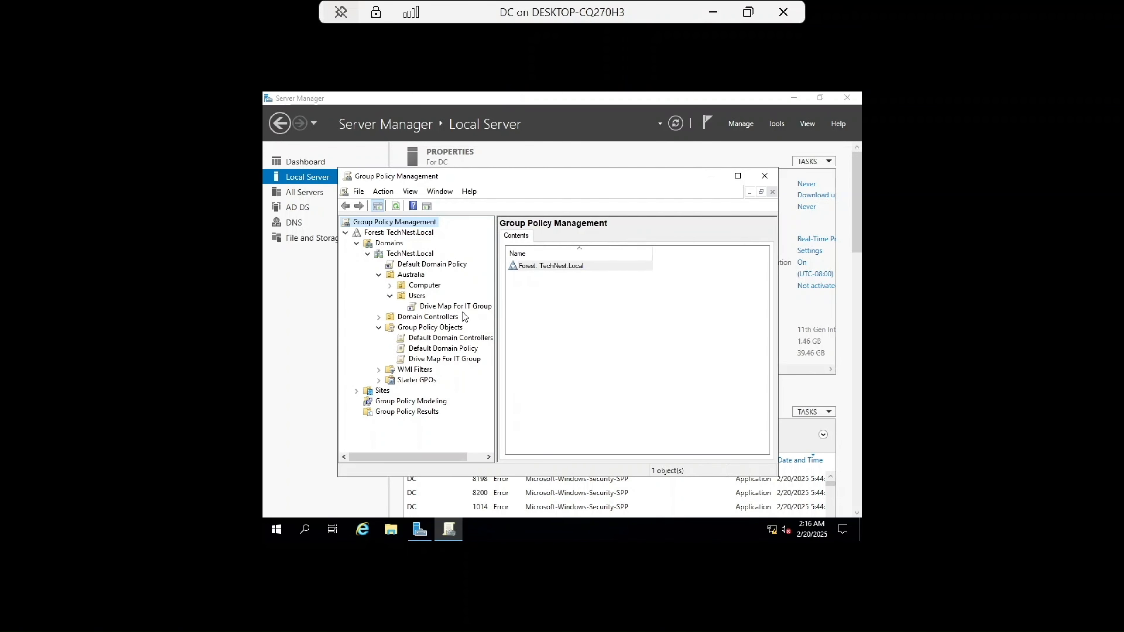
{"action": "right_click", "coordinate": [447, 309]}
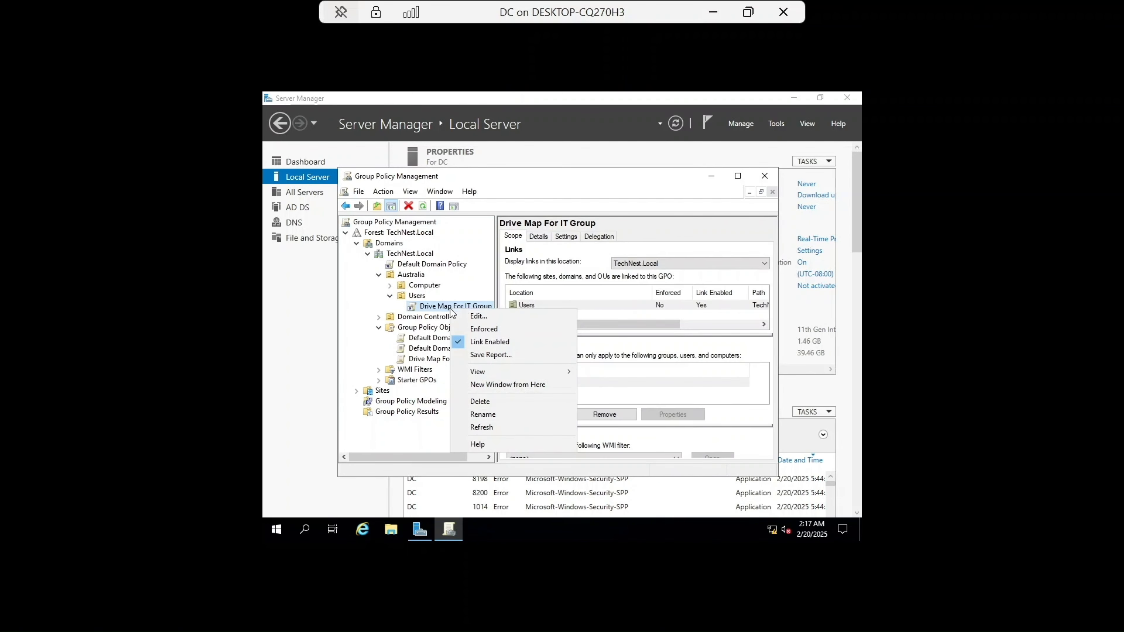
{"action": "left_click", "coordinate": [491, 316]}
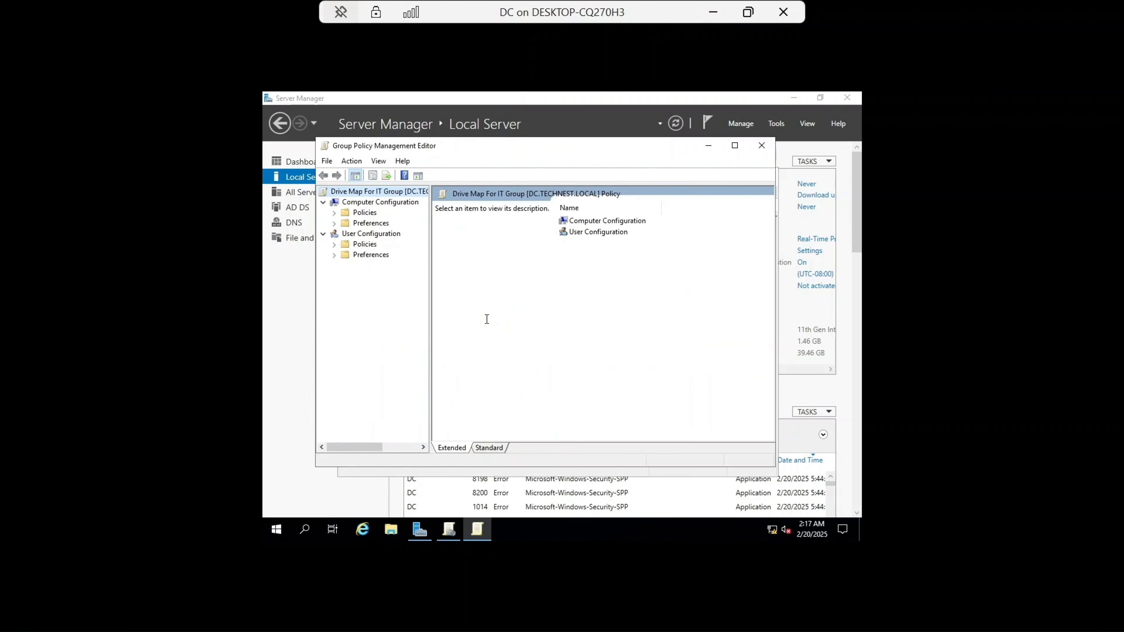
{"action": "left_click", "coordinate": [338, 256]}
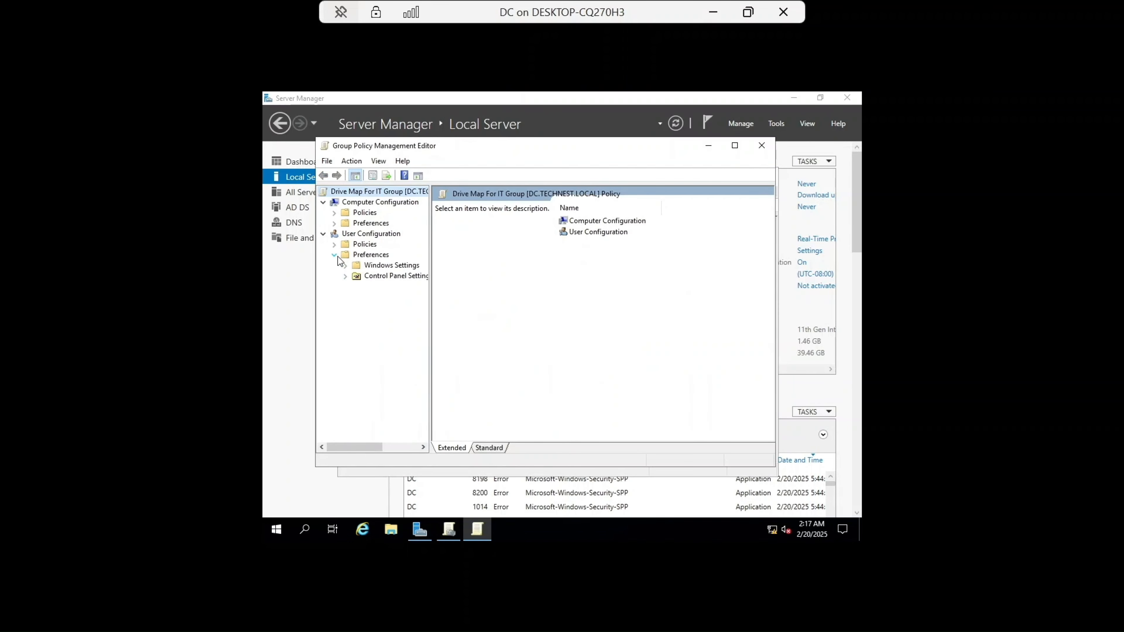
{"action": "left_click", "coordinate": [347, 266]}
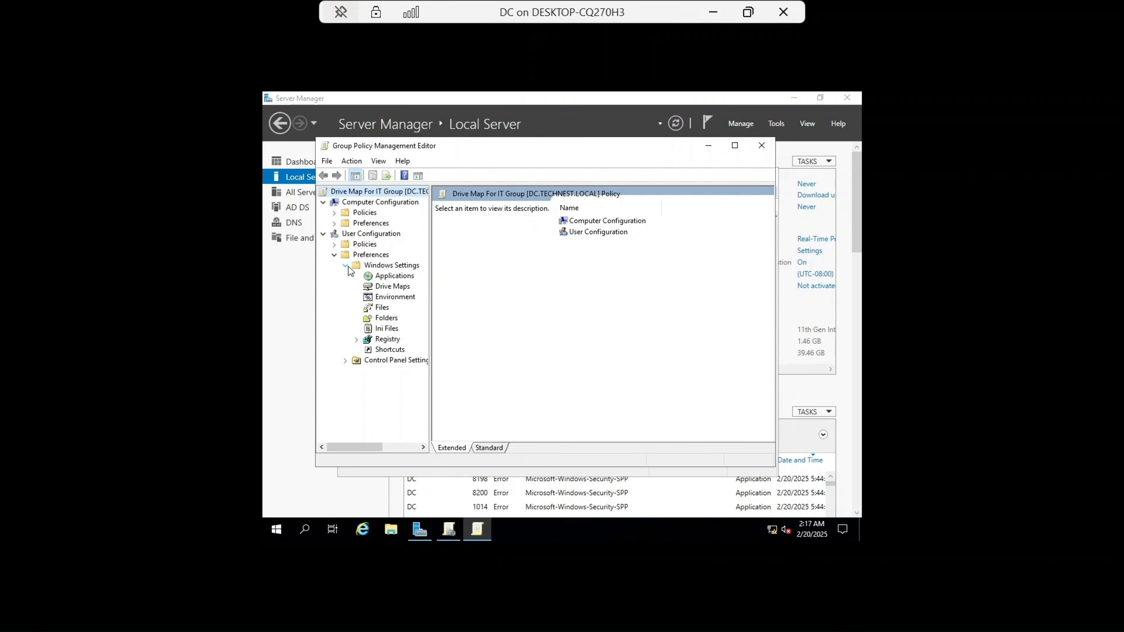
{"action": "left_click", "coordinate": [404, 290]}
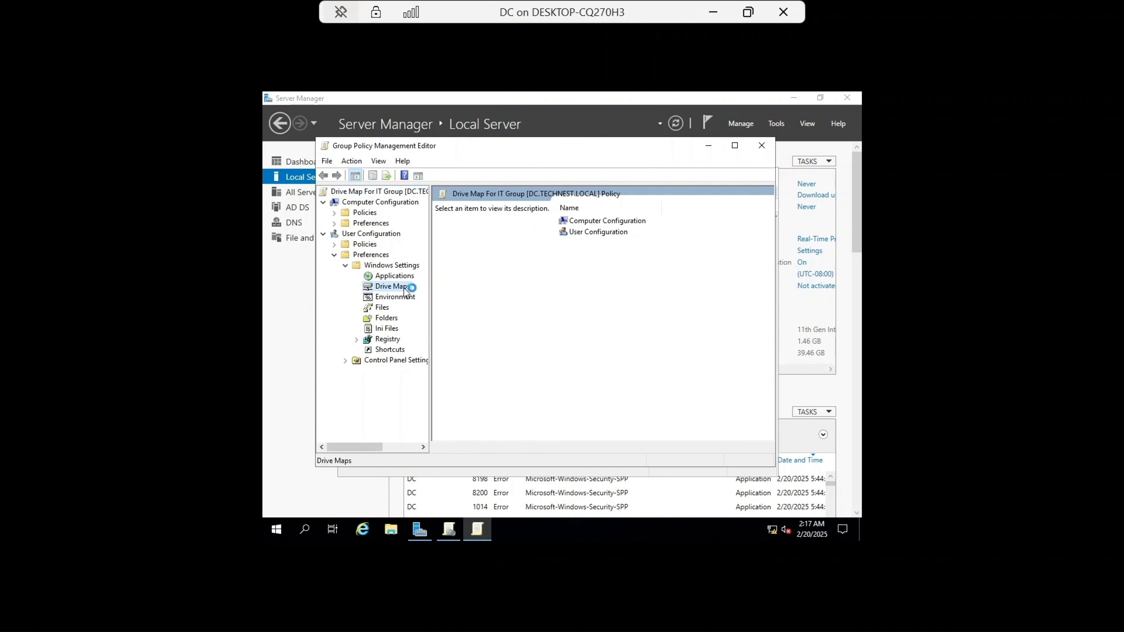
Step: Add a new mapped drive to the Drive Map For IT Group GPO and set its action to Create
{"action": "right_click", "coordinate": [591, 264]}
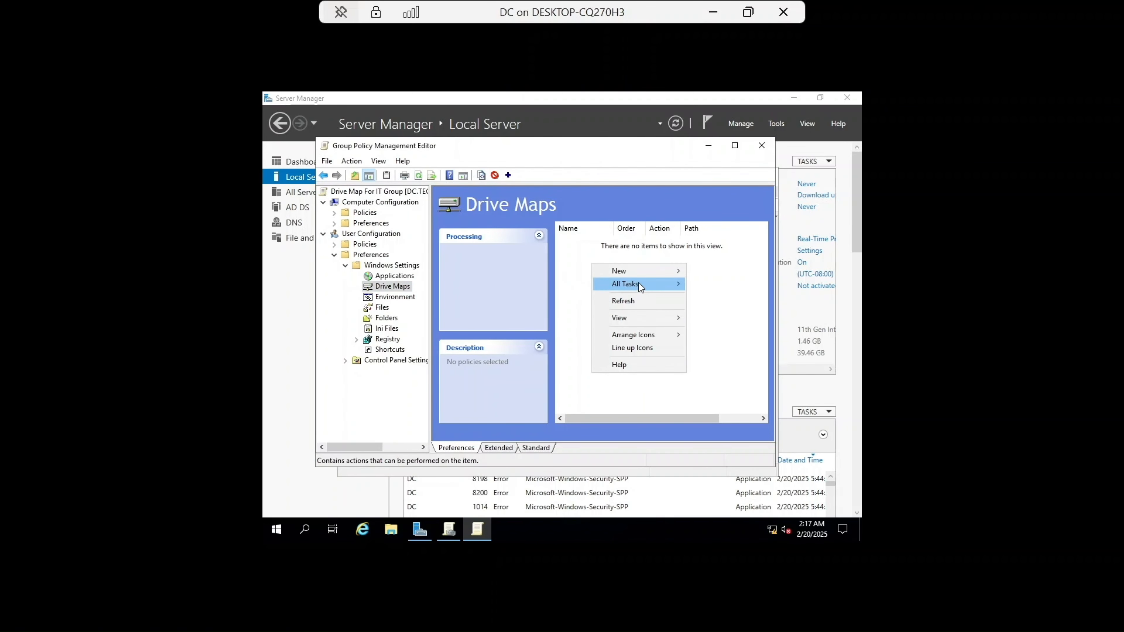
{"action": "mouse_move", "coordinate": [642, 274]}
{"action": "left_click", "coordinate": [722, 273]}
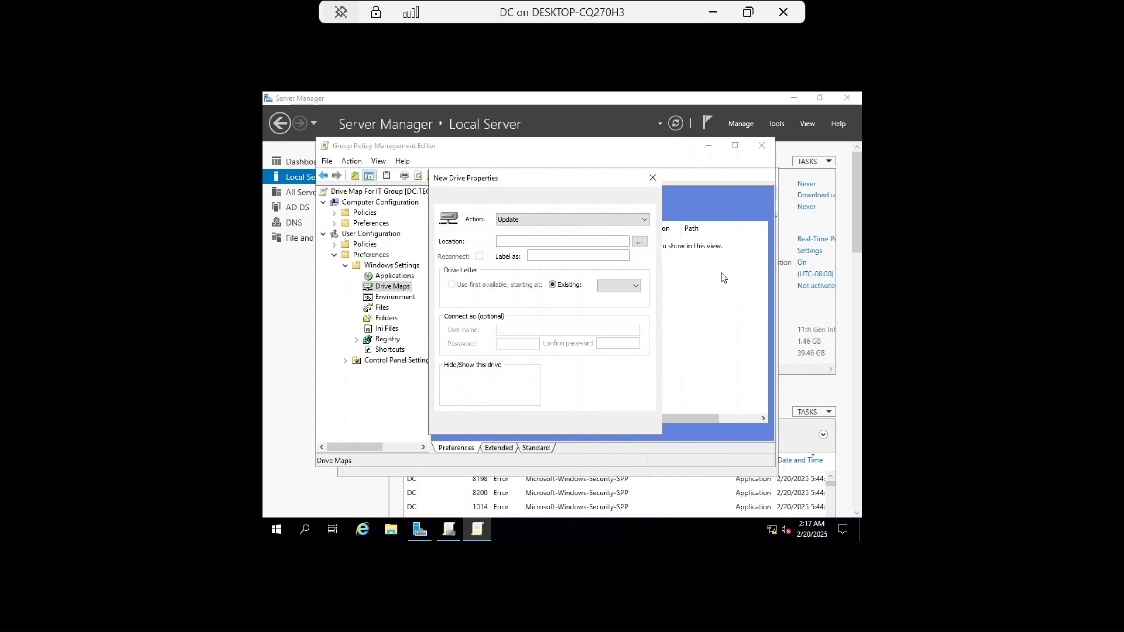
{"action": "left_click", "coordinate": [590, 222]}
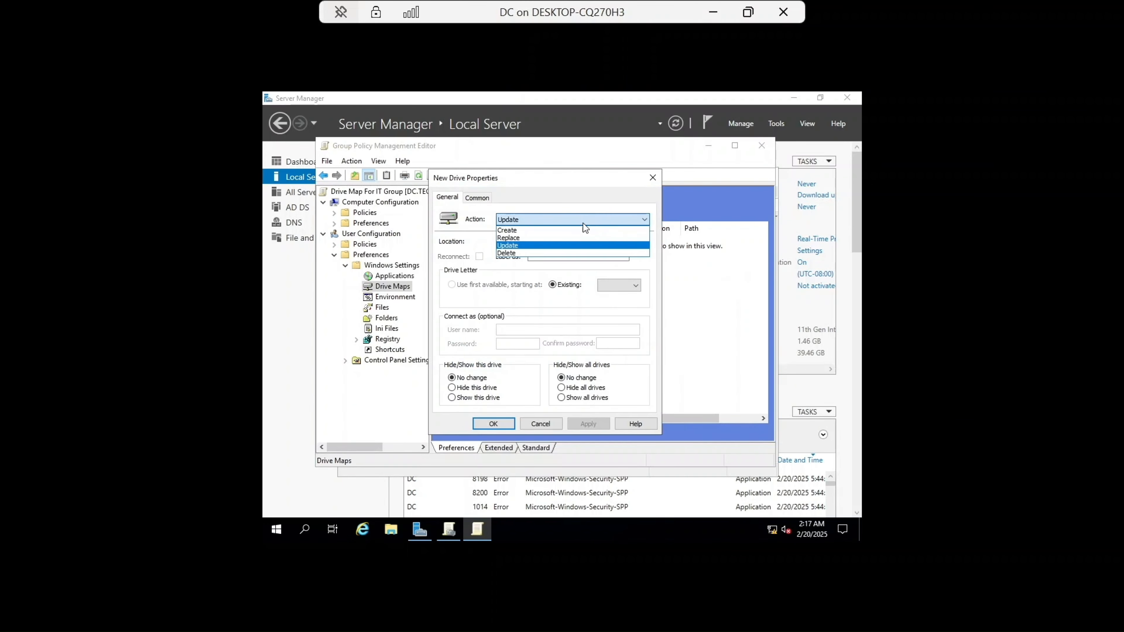
{"action": "left_click", "coordinate": [560, 229]}
{"action": "left_click", "coordinate": [552, 243]}
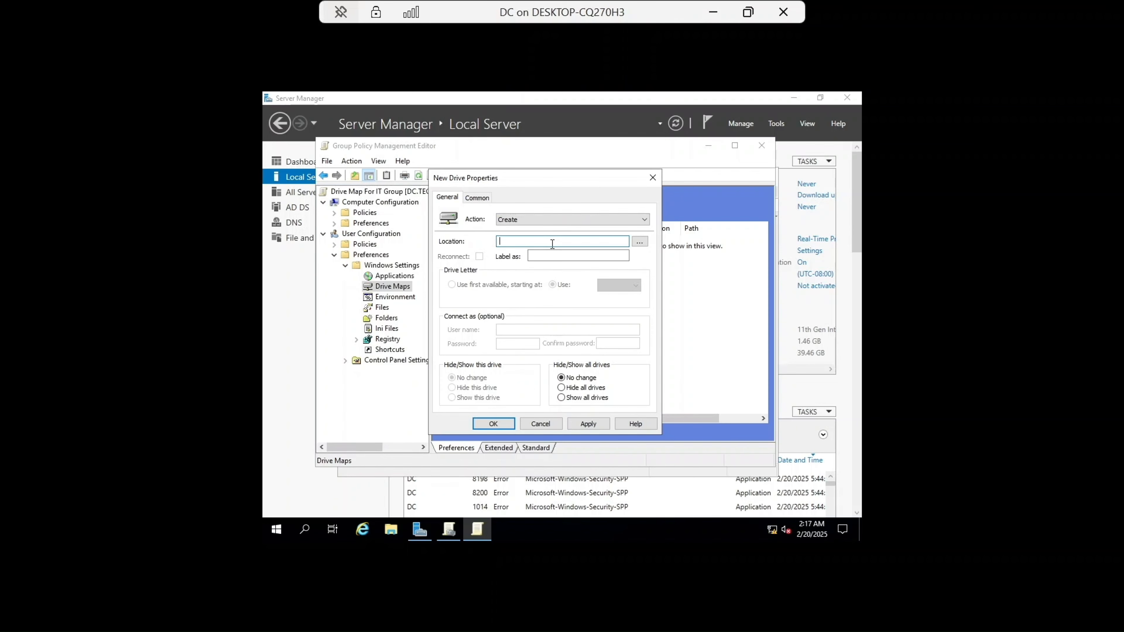
Step: Map \\FS\DATA\IT as drive I labelled IT, save the mapped drive, and close the policy editor
{"action": "type", "text": "\\\\"}
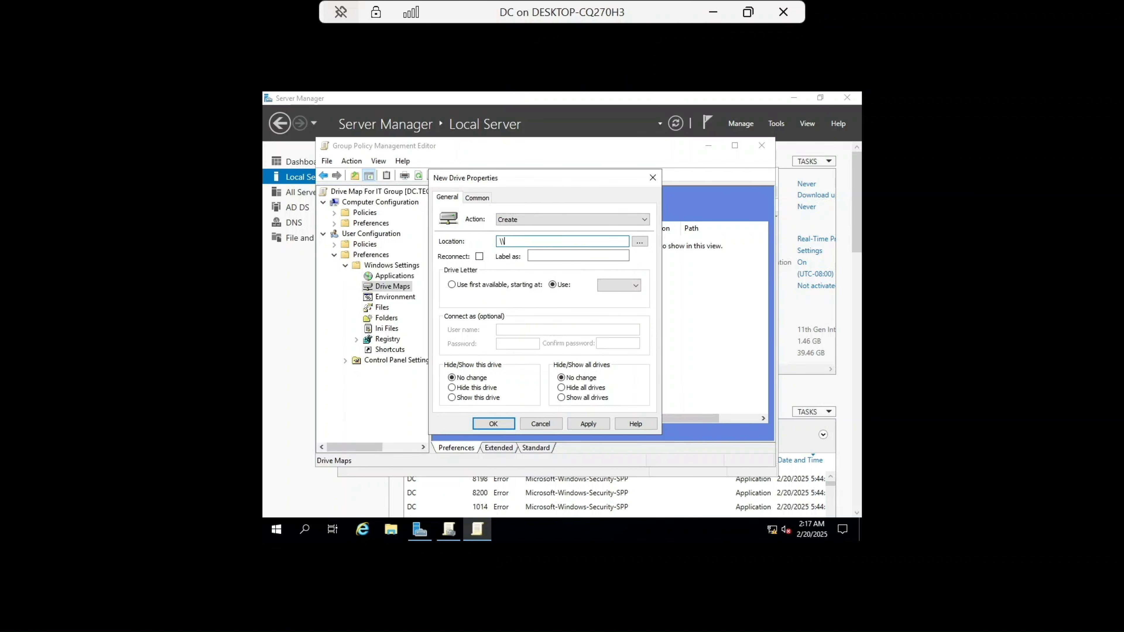
{"action": "key", "text": "Caps_Lock"}
{"action": "type", "text": "FS\\"}
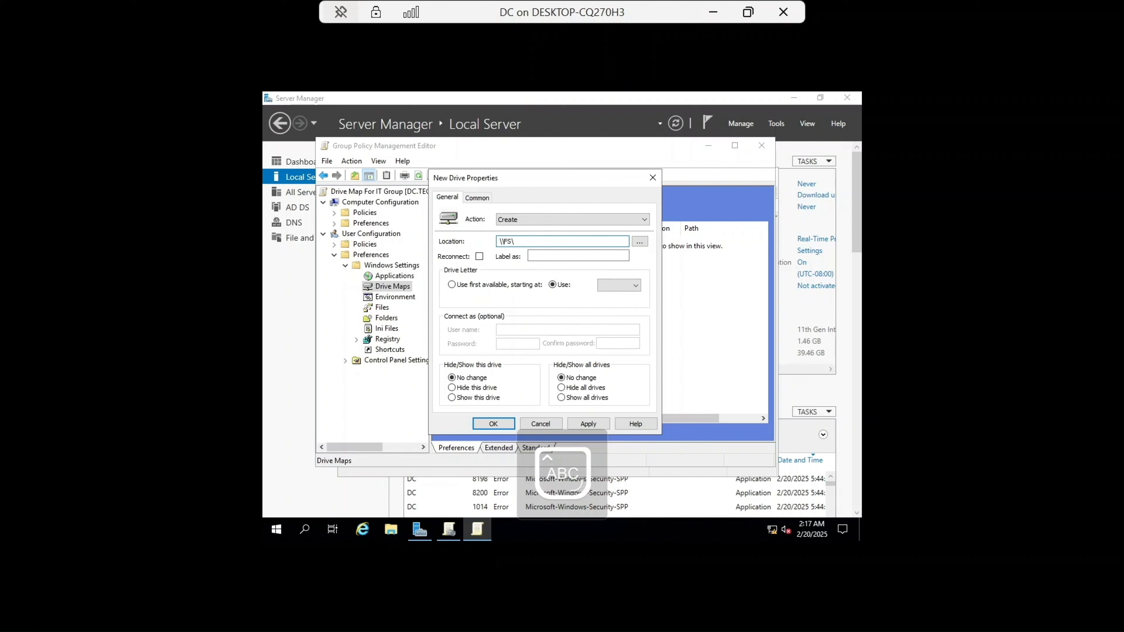
{"action": "type", "text": "DATA\\IT"}
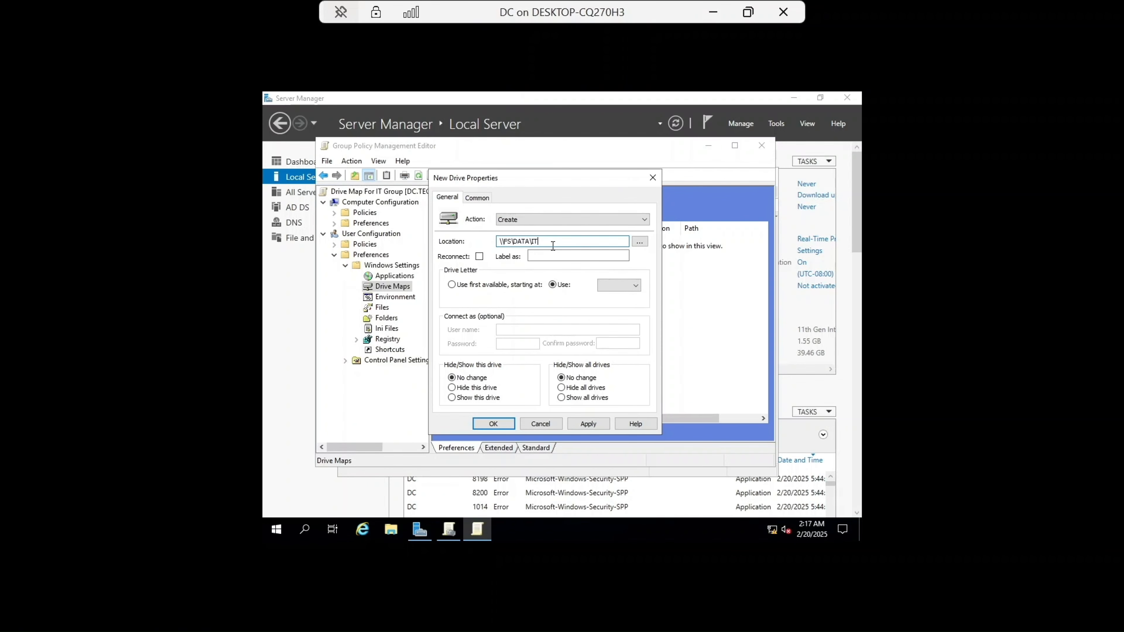
{"action": "left_click", "coordinate": [553, 256]}
{"action": "type", "text": "IT"}
{"action": "left_click", "coordinate": [610, 286]}
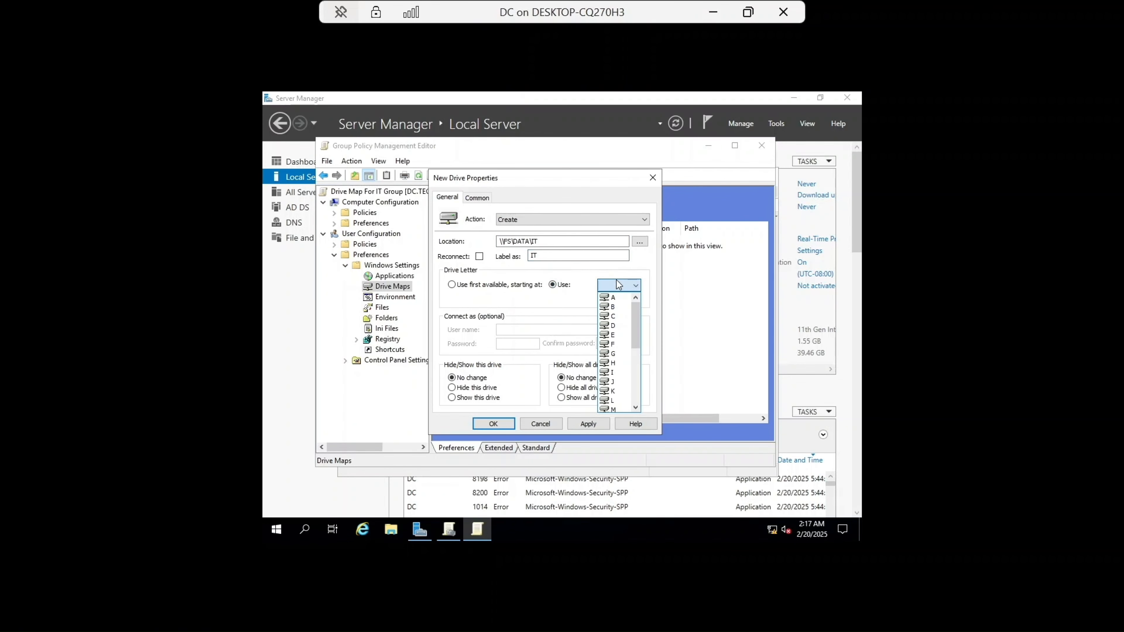
{"action": "left_click", "coordinate": [609, 372]}
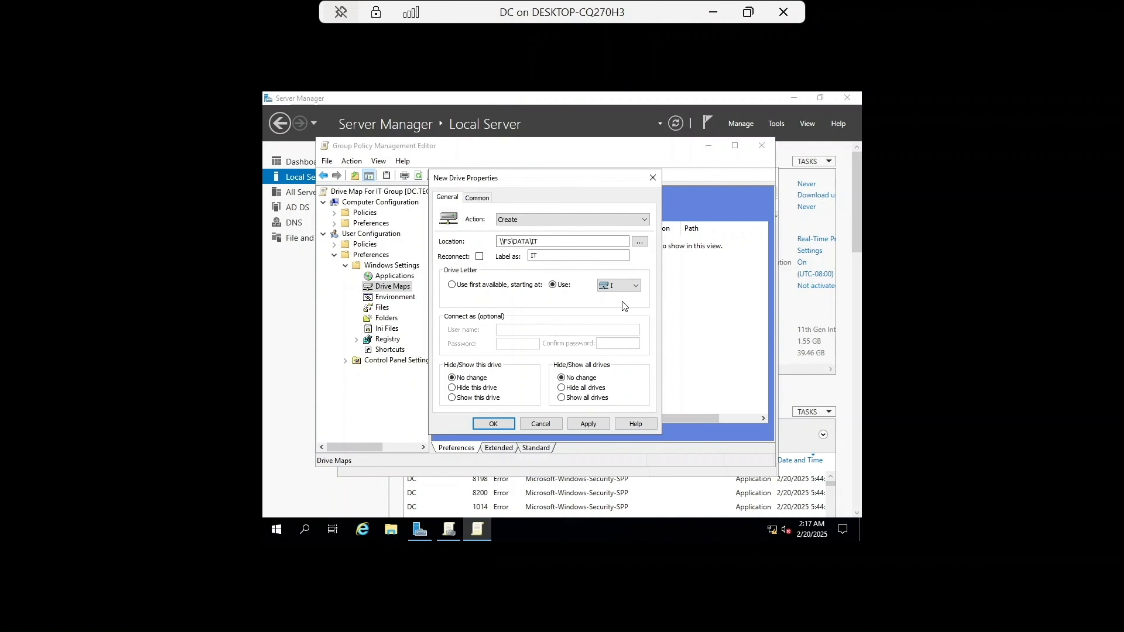
{"action": "left_click", "coordinate": [588, 423]}
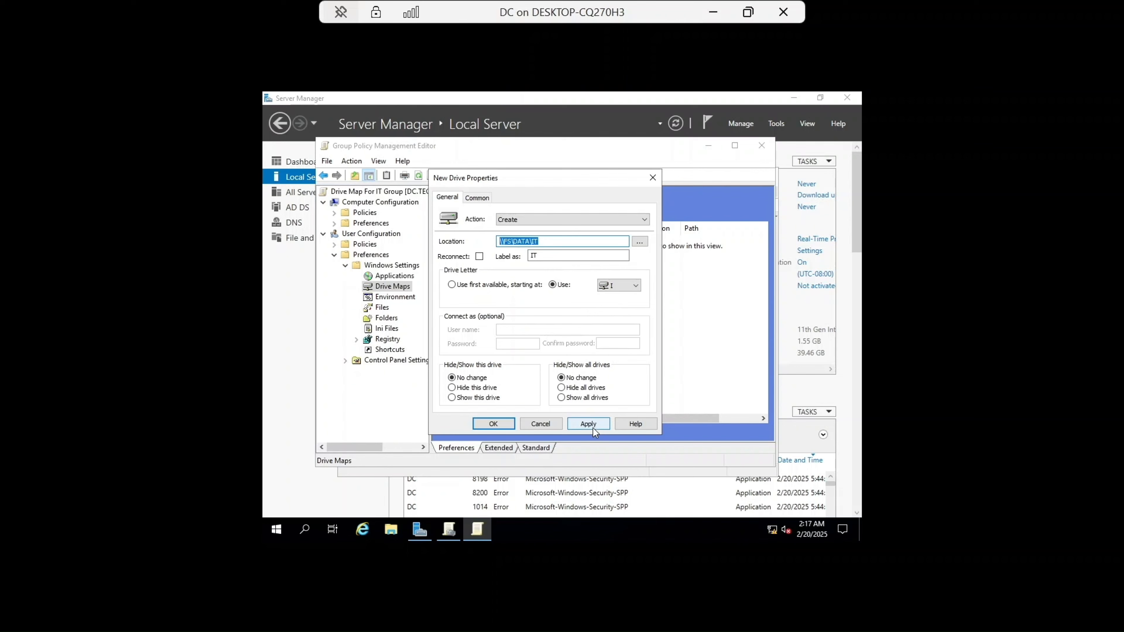
{"action": "left_click", "coordinate": [494, 424]}
{"action": "left_click", "coordinate": [761, 145]}
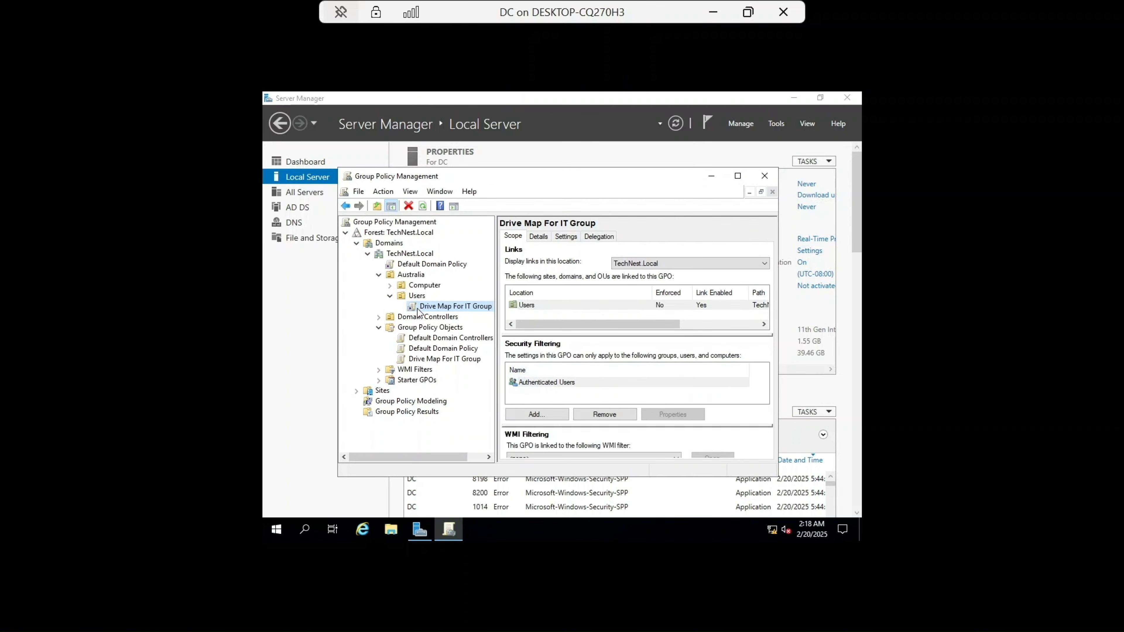
Step: Create a GPO named Drive Map For Sales Group and link it to the Australia Users OU
{"action": "right_click", "coordinate": [416, 295]}
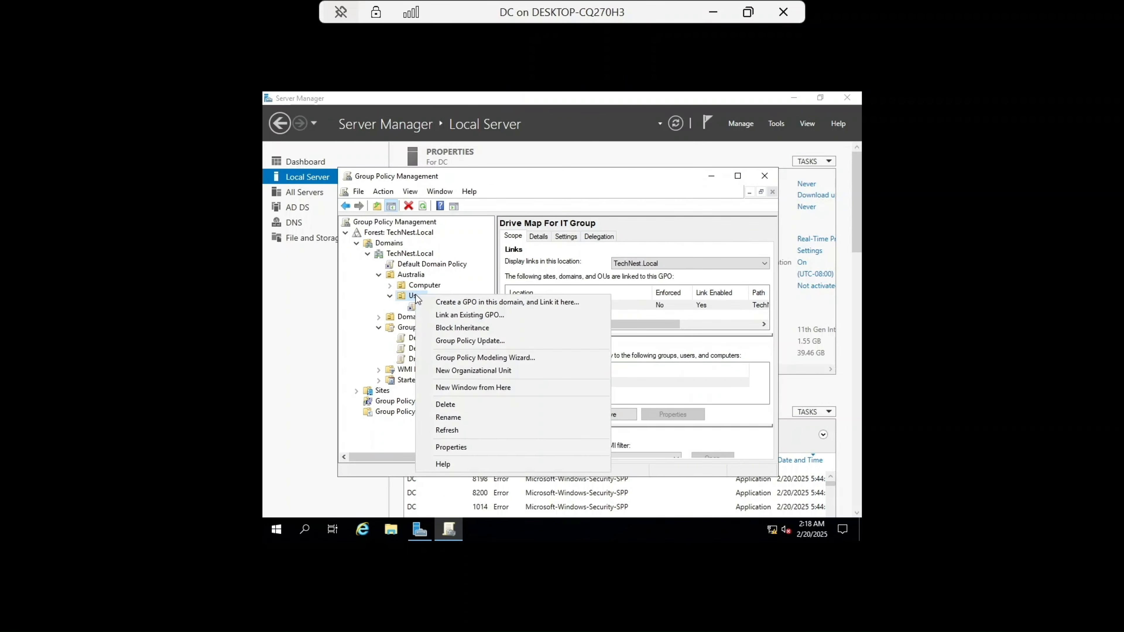
{"action": "left_click", "coordinate": [457, 299]}
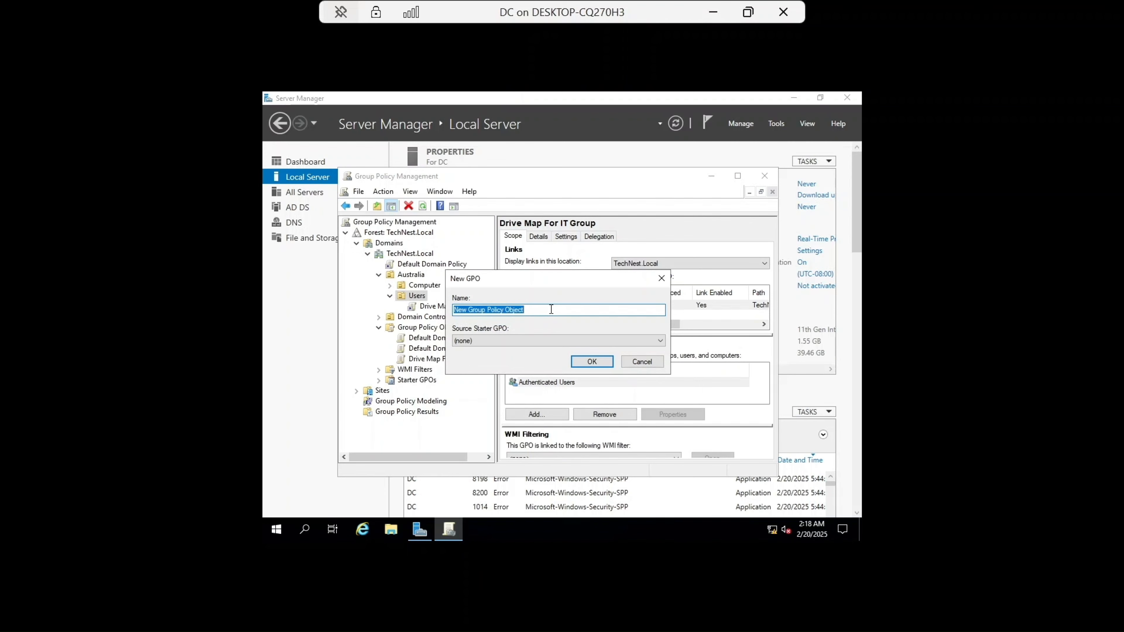
{"action": "key", "text": "Caps_Lock"}
{"action": "type", "text": "Dr"}
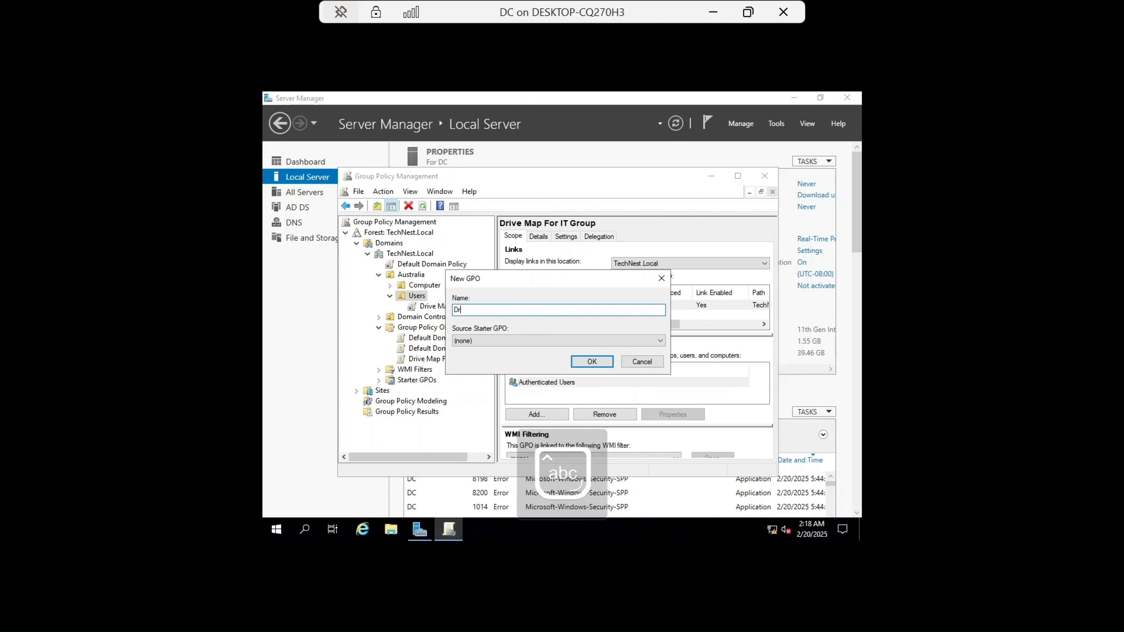
{"action": "type", "text": "ive Map For"}
{"action": "key", "text": "Caps_Lock"}
{"action": "type", "text": "S"}
{"action": "key", "text": "Caps_Lock"}
{"action": "type", "text": "ales"}
{"action": "key", "text": "Caps_Lock"}
{"action": "type", "text": "G"}
{"action": "key", "text": "Caps_Lock"}
{"action": "type", "text": "roup"}
{"action": "key", "text": "Return"}
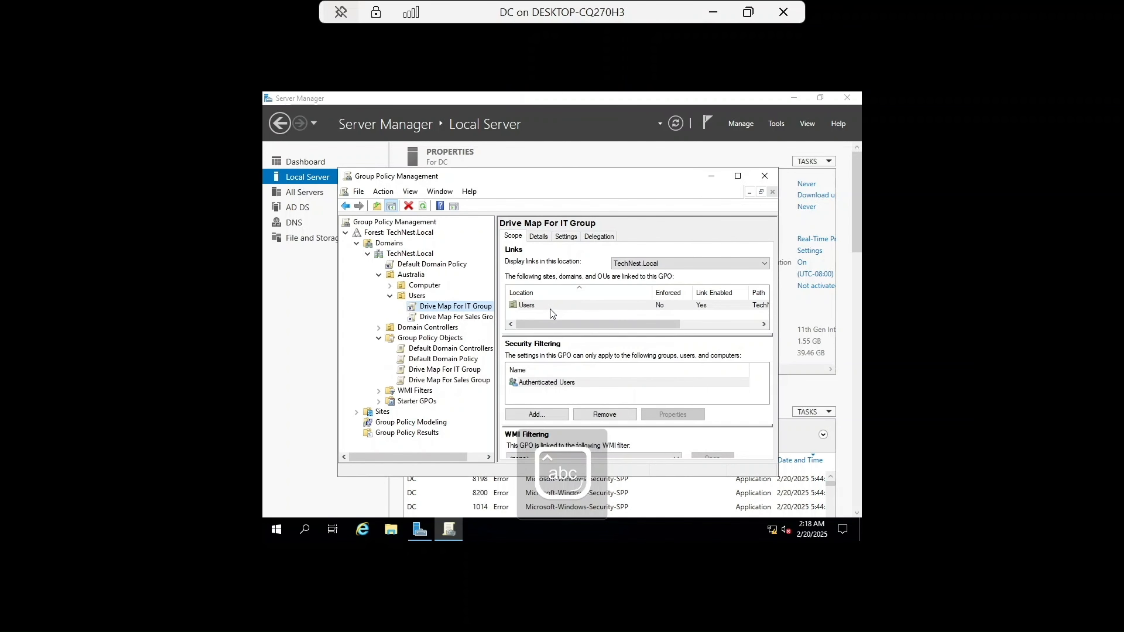
Step: Edit the Drive Map For Sales Group GPO and open the user Preferences Drive Maps node
{"action": "left_click", "coordinate": [456, 316]}
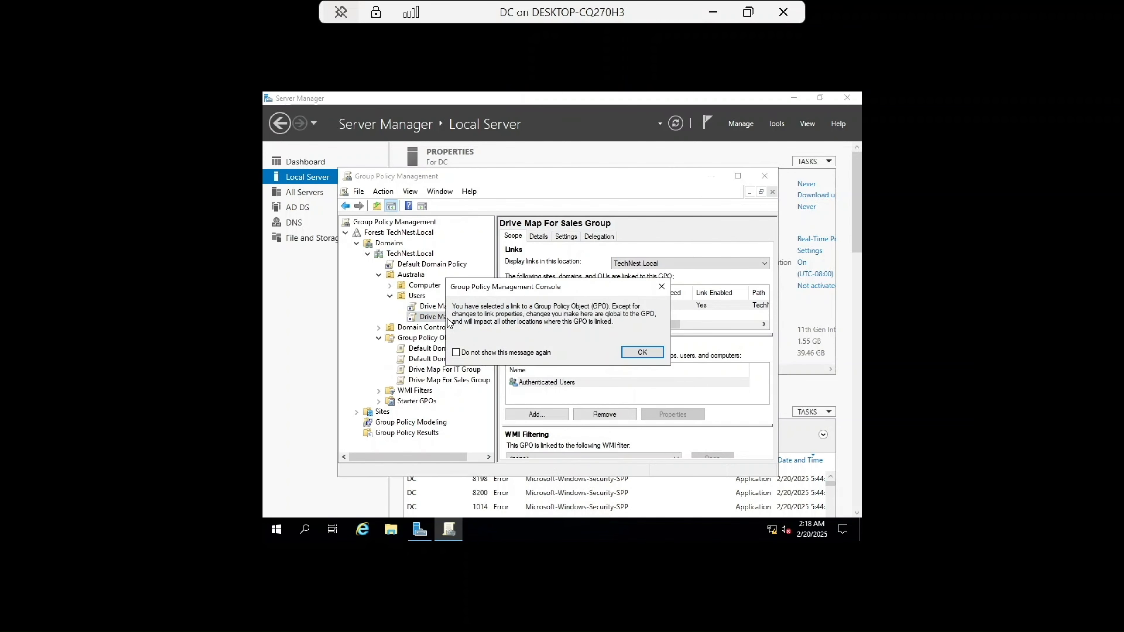
{"action": "left_click", "coordinate": [635, 355]}
{"action": "right_click", "coordinate": [469, 317]}
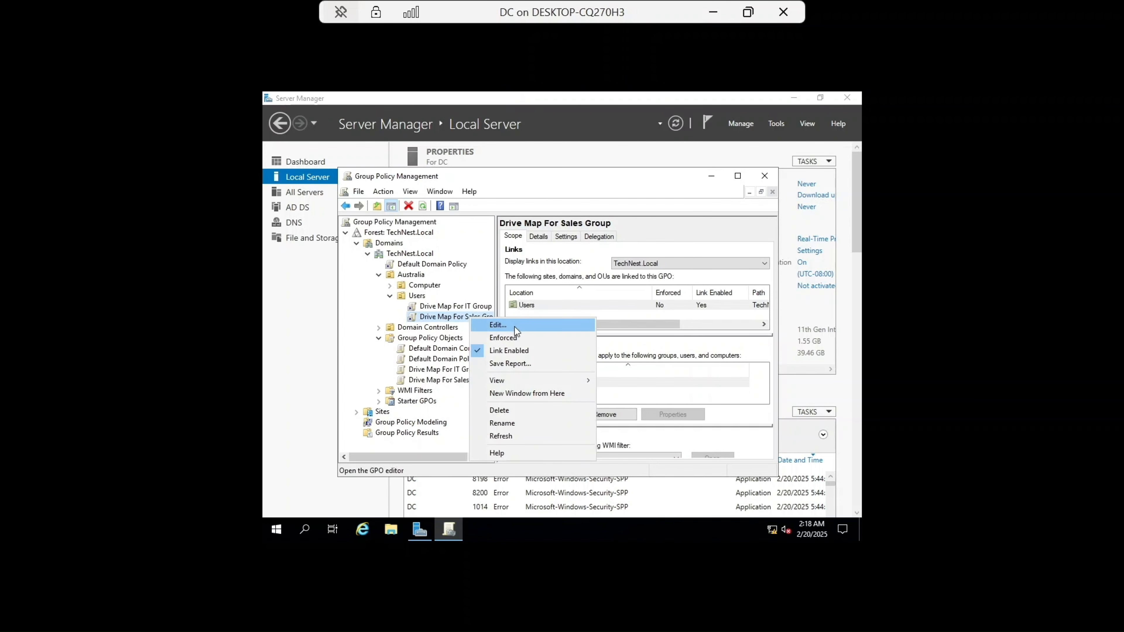
{"action": "left_click", "coordinate": [514, 327]}
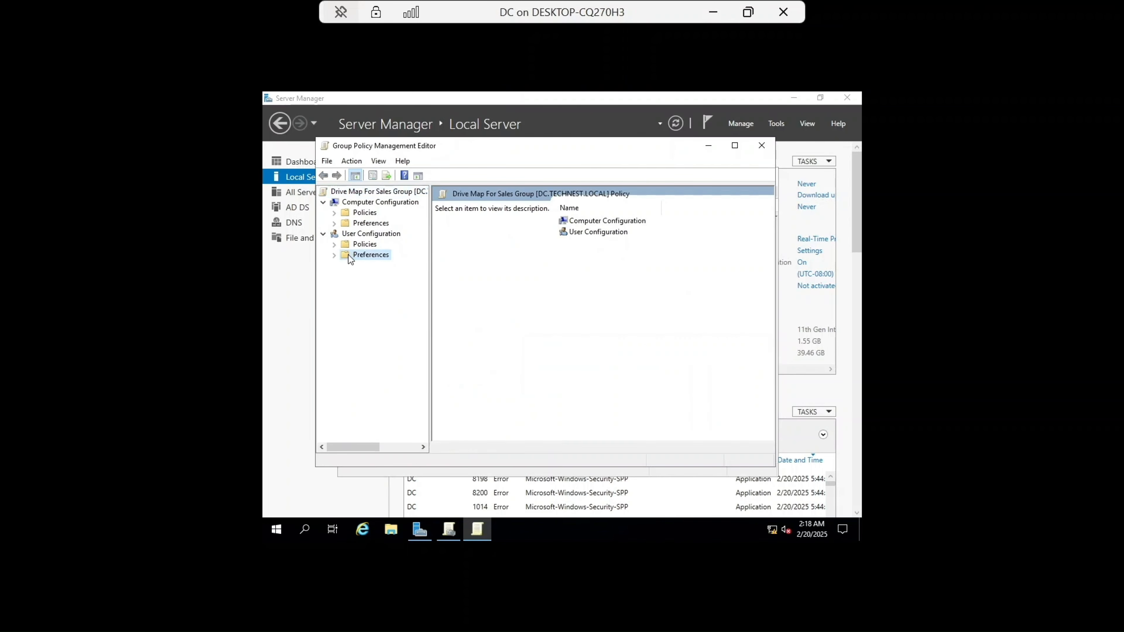
{"action": "left_click", "coordinate": [347, 254]}
{"action": "left_click", "coordinate": [333, 256]}
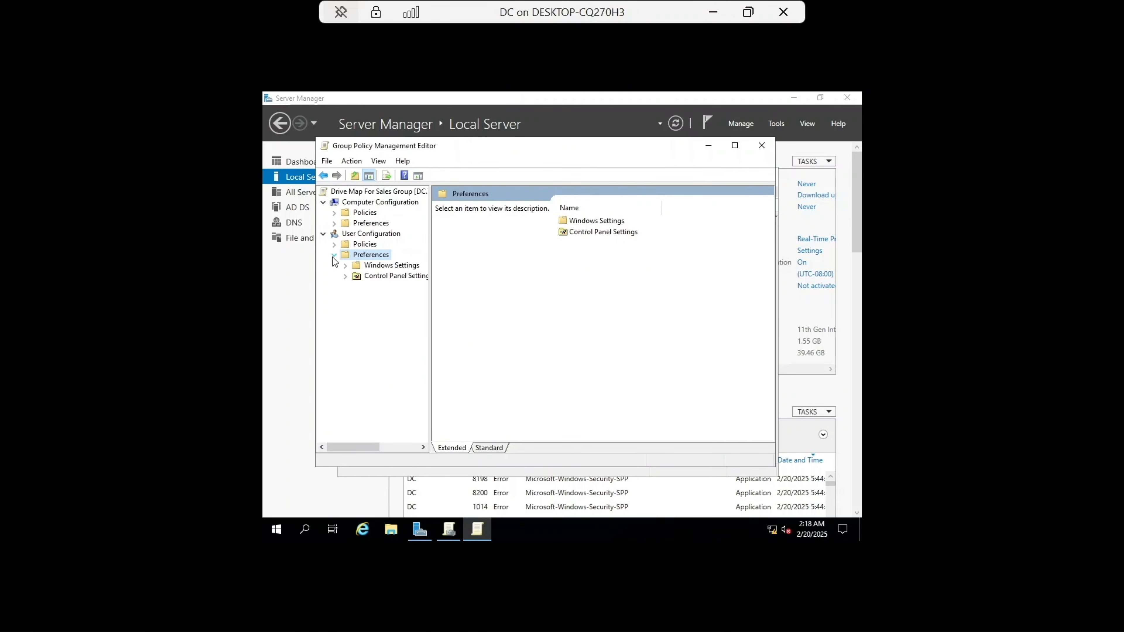
{"action": "left_click", "coordinate": [377, 265]}
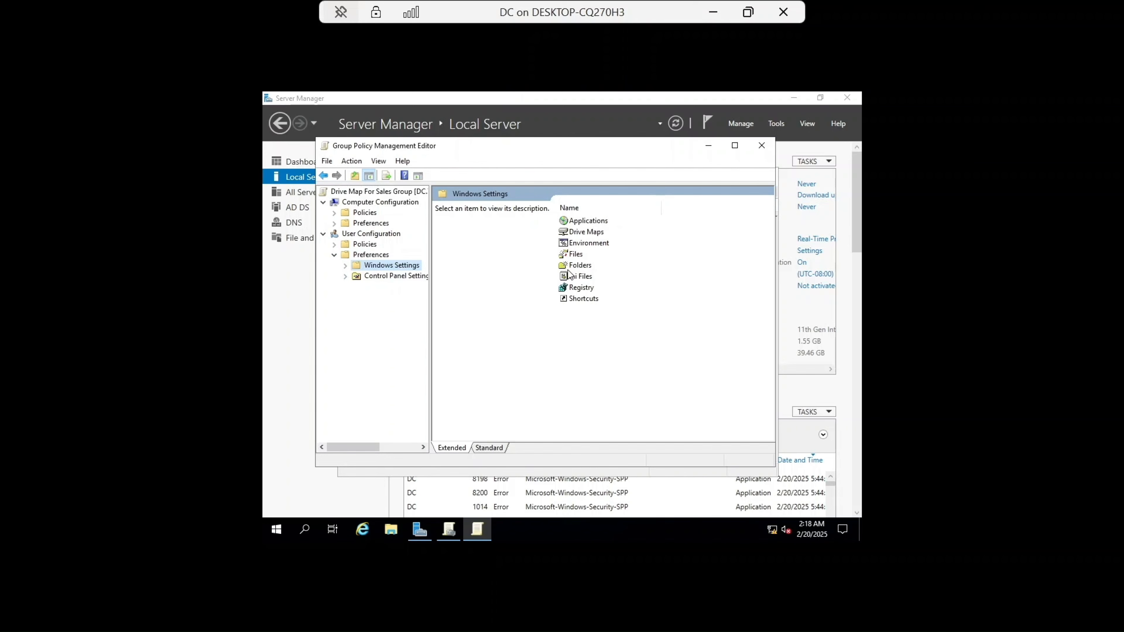
{"action": "left_click", "coordinate": [585, 234]}
{"action": "double_click", "coordinate": [585, 234]}
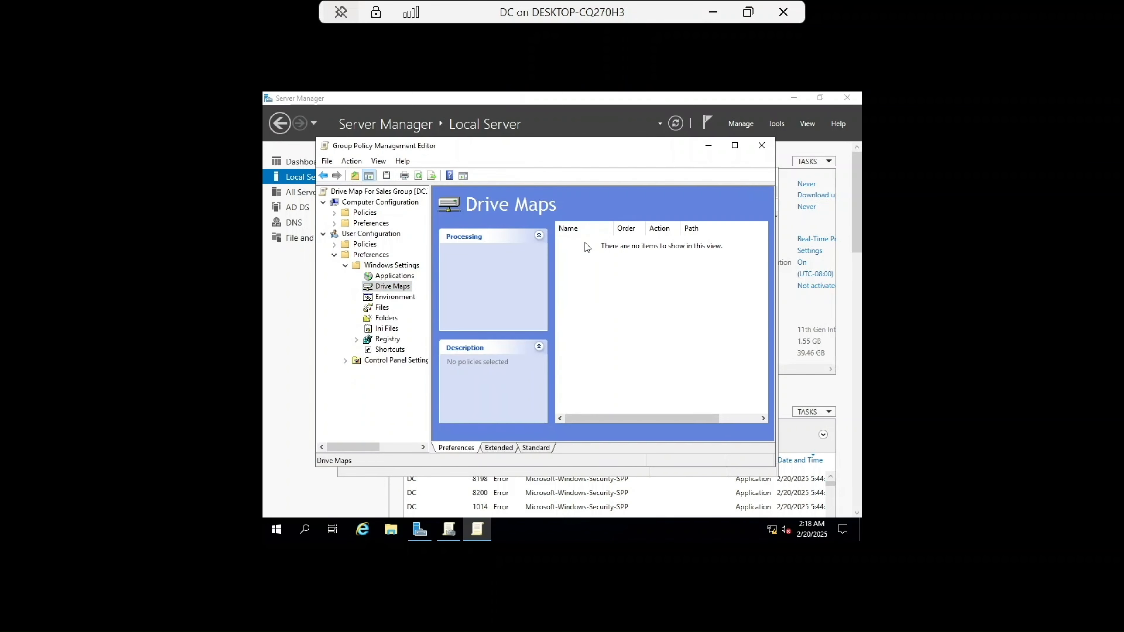
Step: Add a new mapped drive to the Sales GPO and set its action to Create
{"action": "right_click", "coordinate": [586, 272]}
{"action": "mouse_move", "coordinate": [619, 299]}
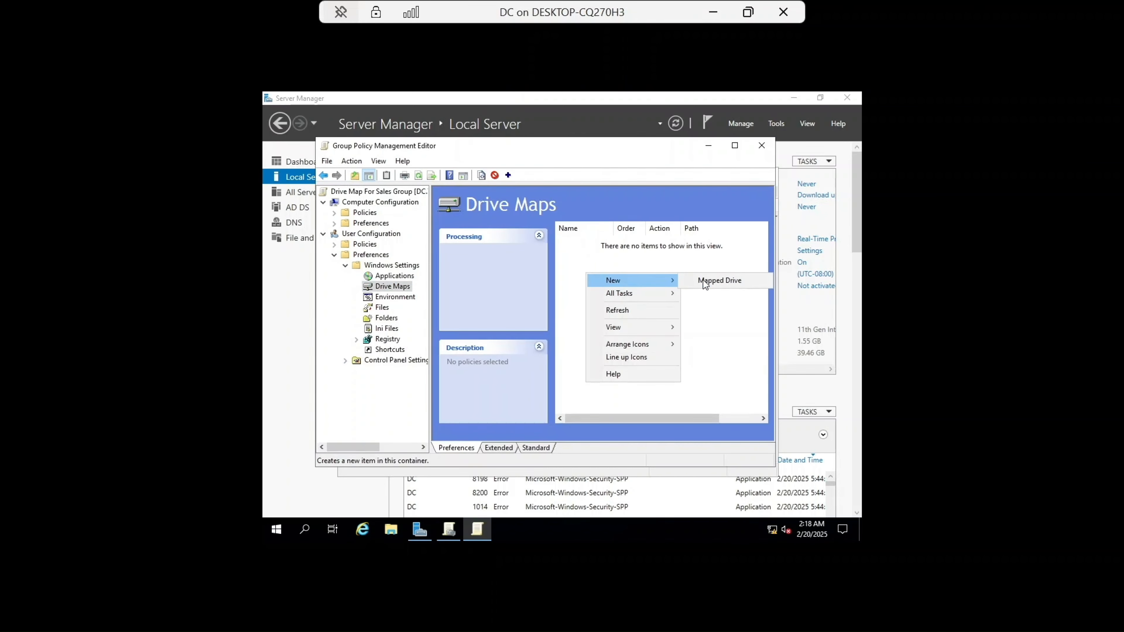
{"action": "left_click", "coordinate": [707, 281]}
{"action": "left_click", "coordinate": [547, 214]}
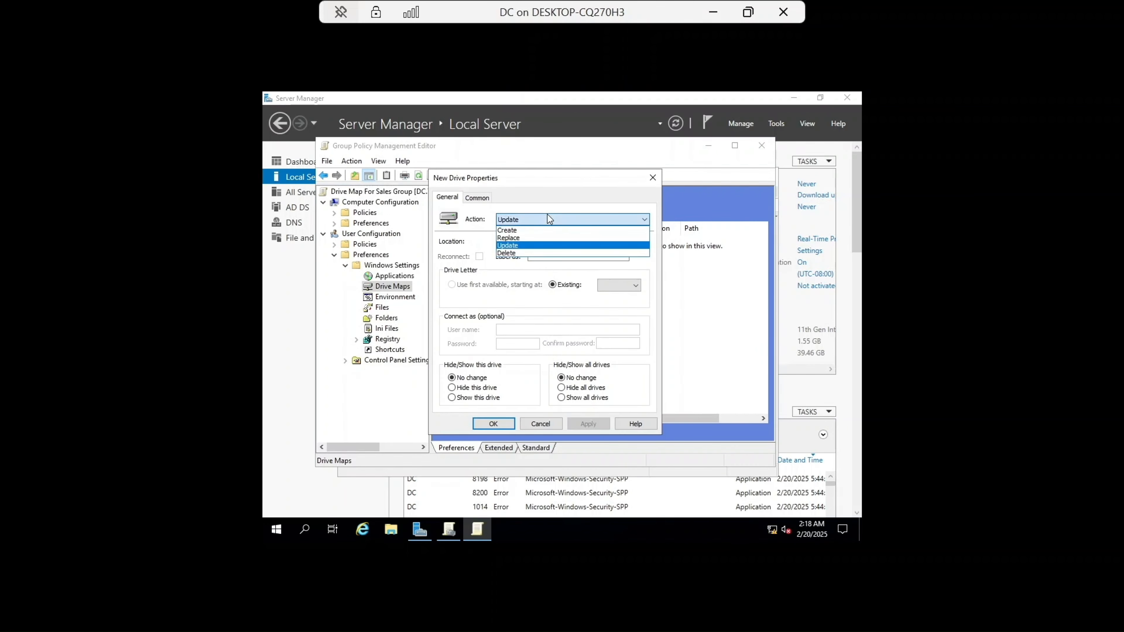
{"action": "left_click", "coordinate": [541, 231]}
{"action": "left_click", "coordinate": [541, 241]}
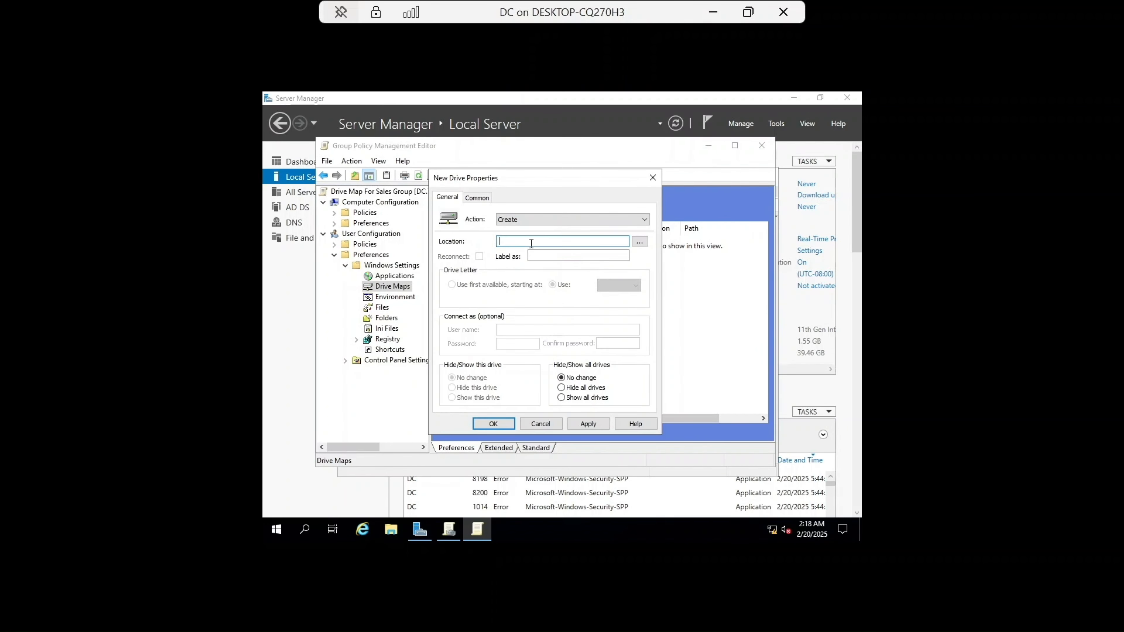
Step: Map \\FS\DATA\Sales as drive S labelled Sales, save it, and close the policy editor and Group Policy Management
{"action": "type", "text": "\\\\FS"}
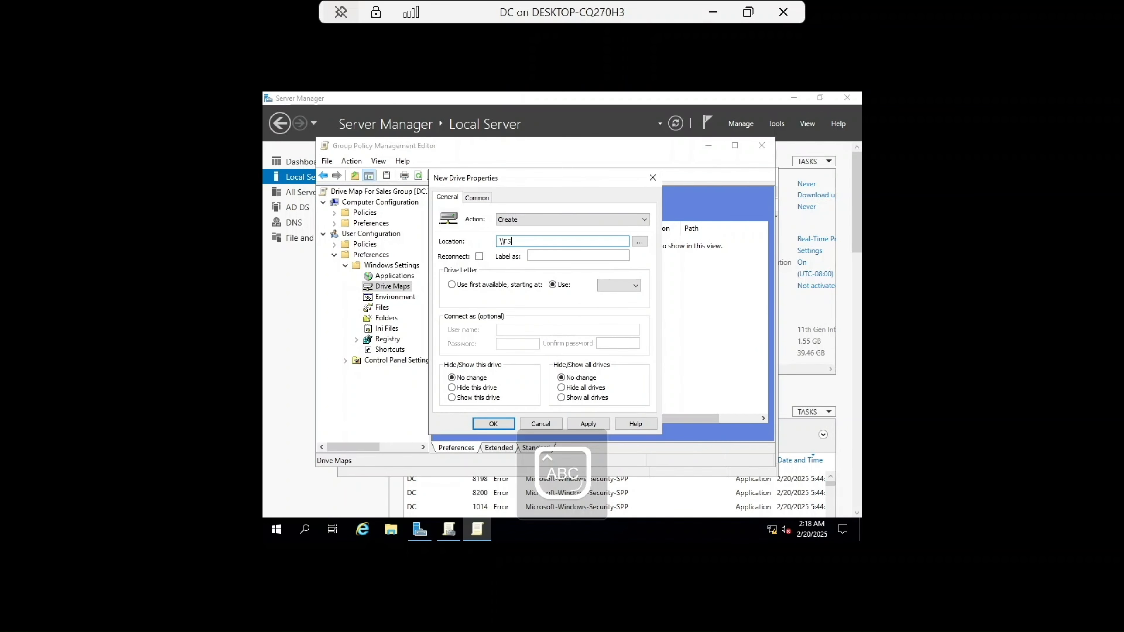
{"action": "type", "text": "\\DATA\\Sales"}
{"action": "left_click", "coordinate": [550, 256]}
{"action": "type", "text": "Sales"}
{"action": "left_click", "coordinate": [628, 284]}
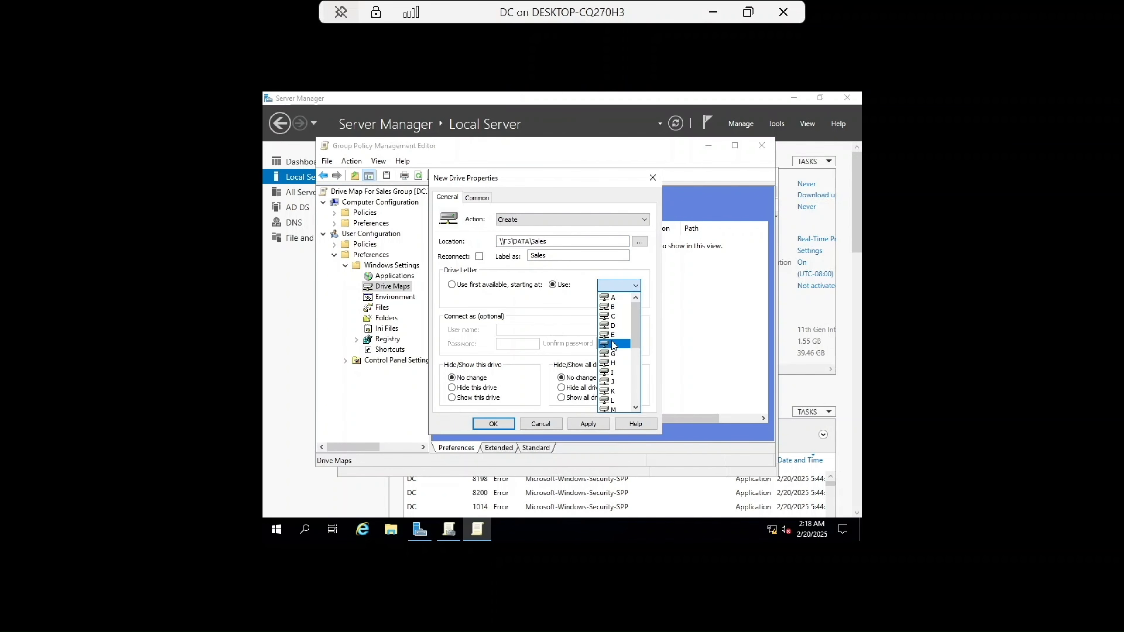
{"action": "left_click", "coordinate": [613, 382]}
{"action": "left_click", "coordinate": [585, 425]}
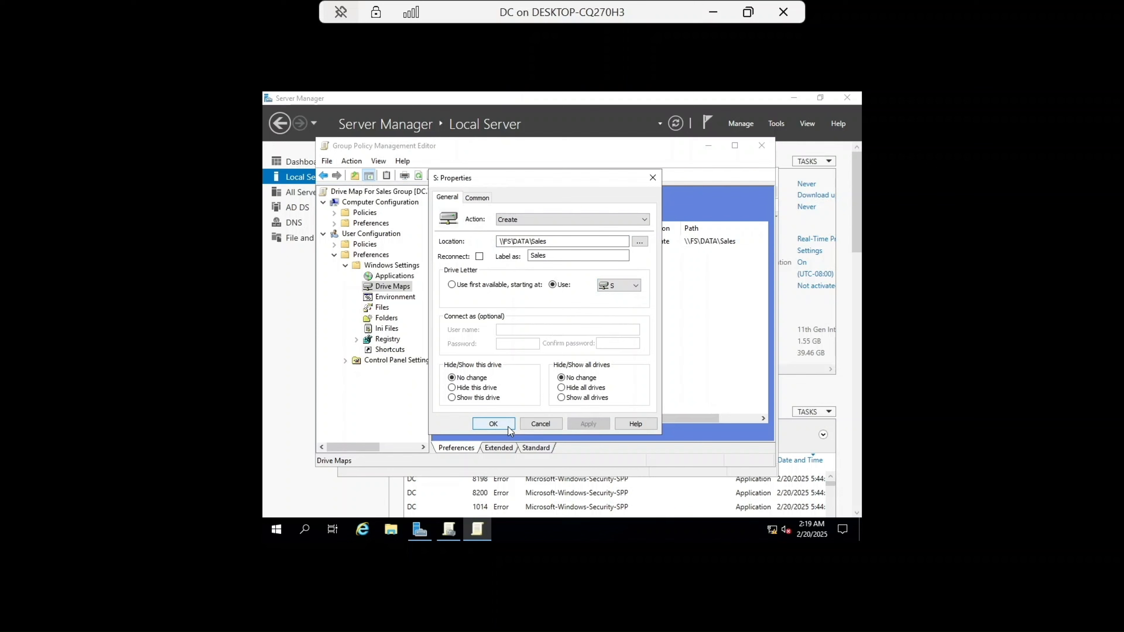
{"action": "left_click", "coordinate": [493, 424]}
{"action": "left_click", "coordinate": [762, 145]}
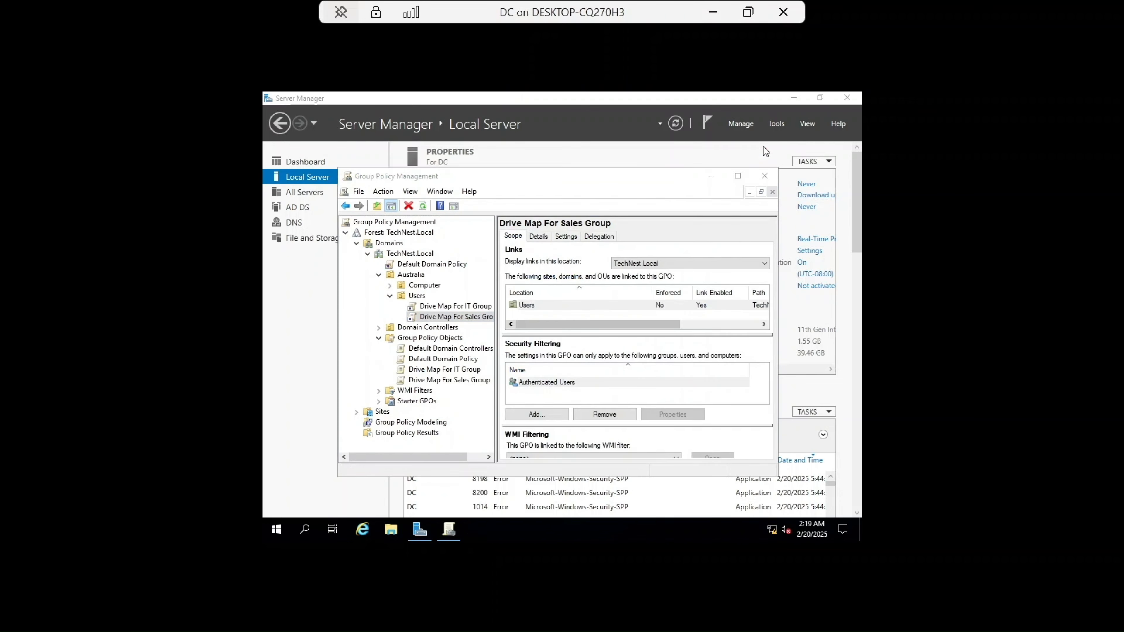
{"action": "left_click", "coordinate": [765, 177]}
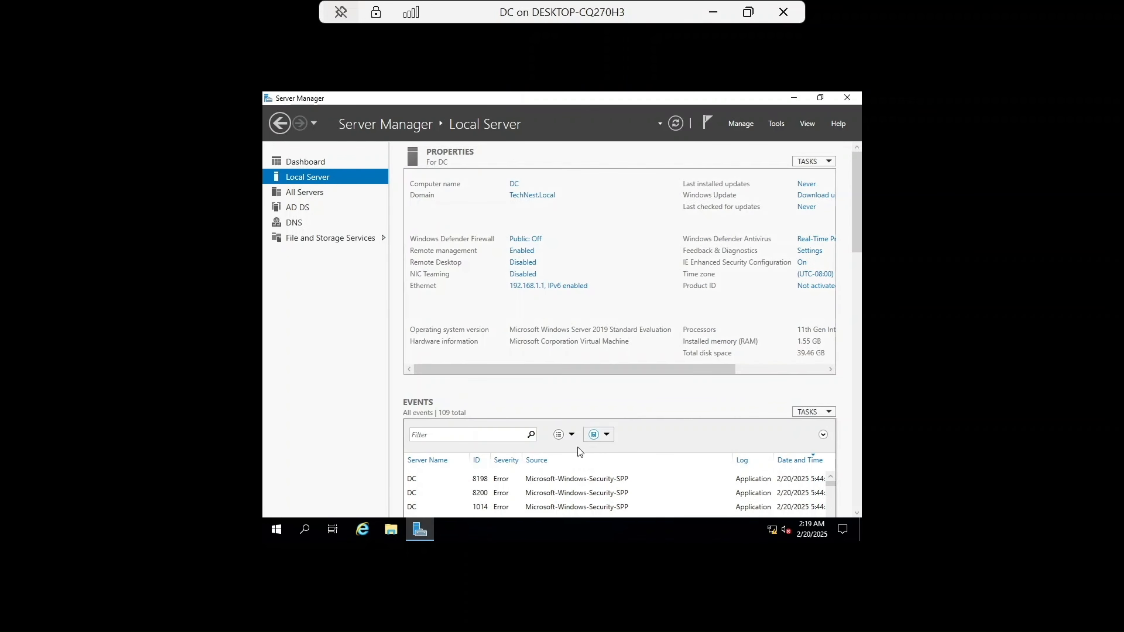
Step: Open Command Prompt on the DC and run gpupdate /force
{"action": "left_click", "coordinate": [314, 525]}
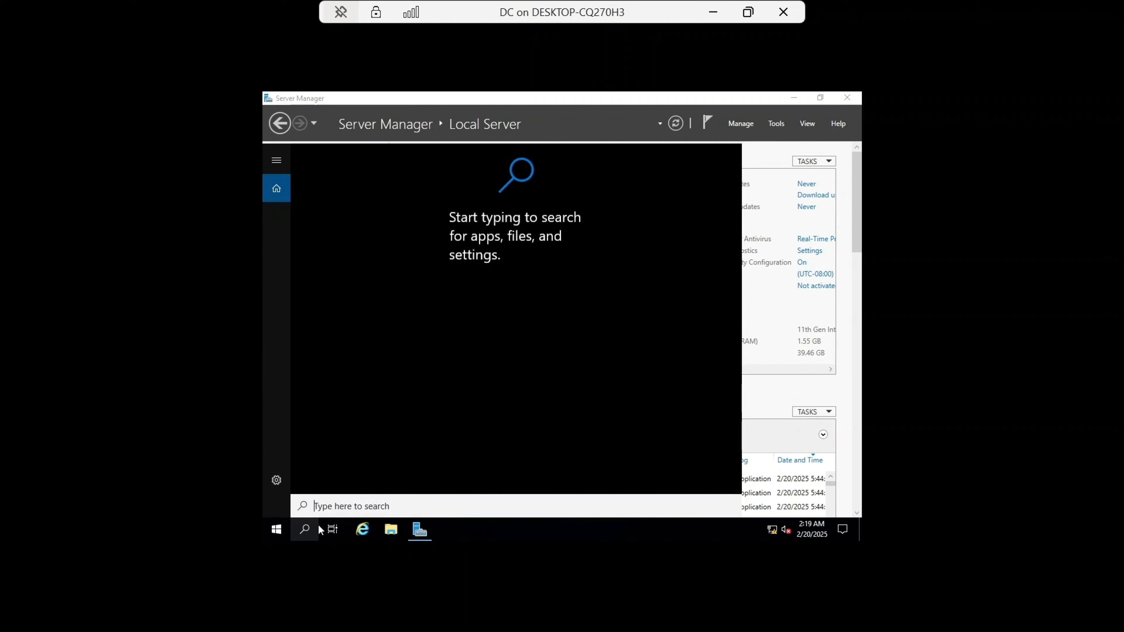
{"action": "type", "text": "cmd"}
{"action": "key", "text": "Return"}
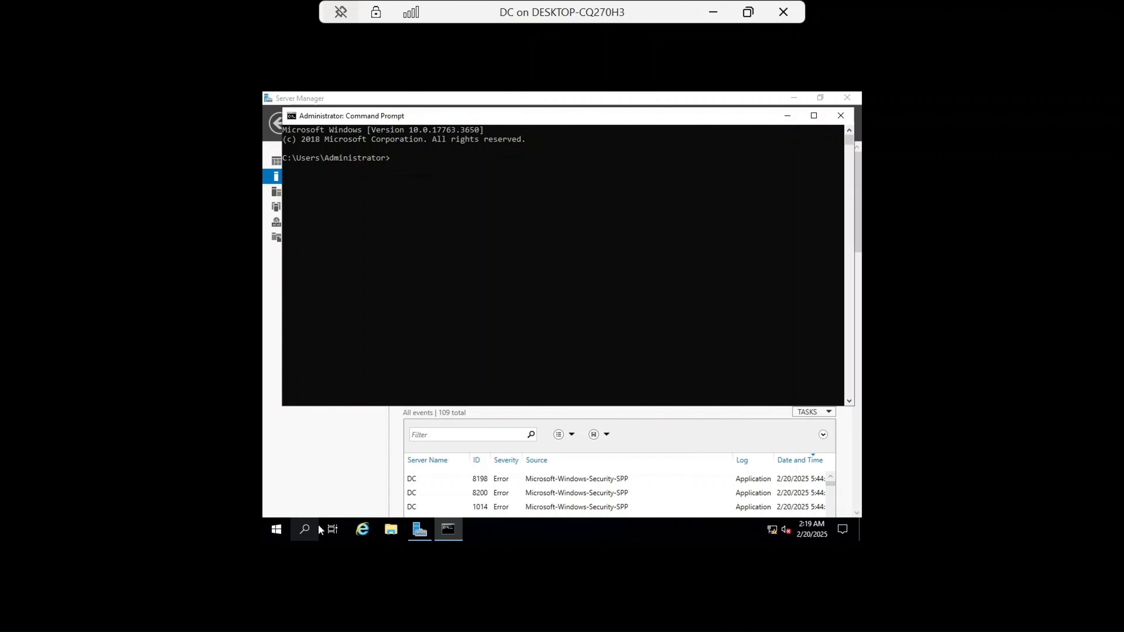
{"action": "type", "text": "gpupdate /force"}
{"action": "key", "text": "Return"}
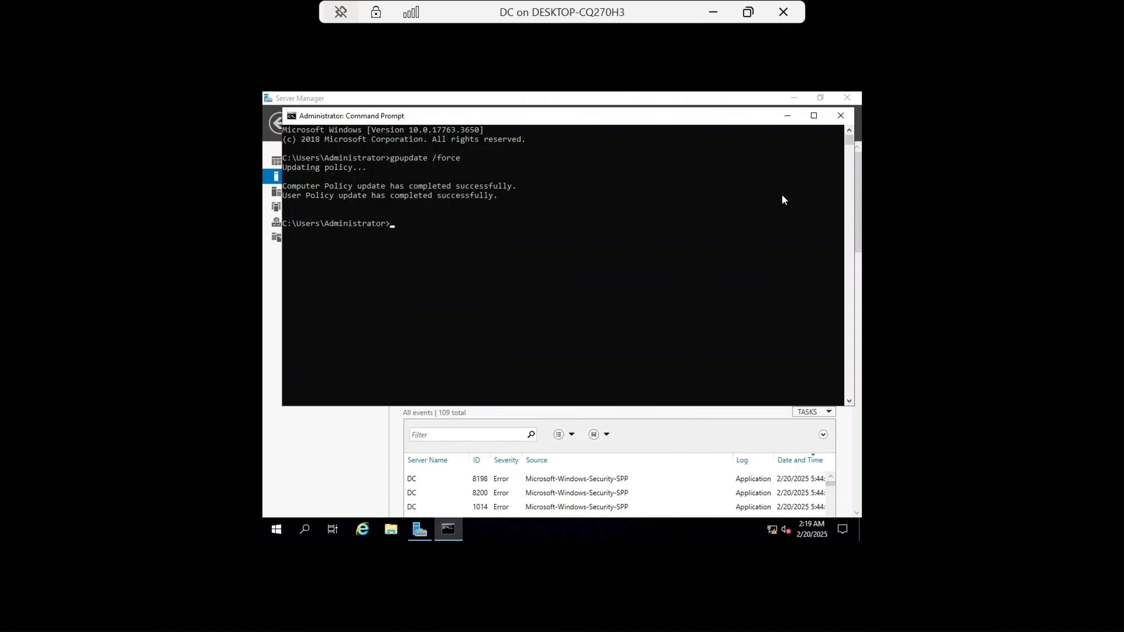
Step: Close Command Prompt and switch to the CL1 virtual machine window
{"action": "left_click", "coordinate": [837, 116]}
{"action": "left_click", "coordinate": [713, 12]}
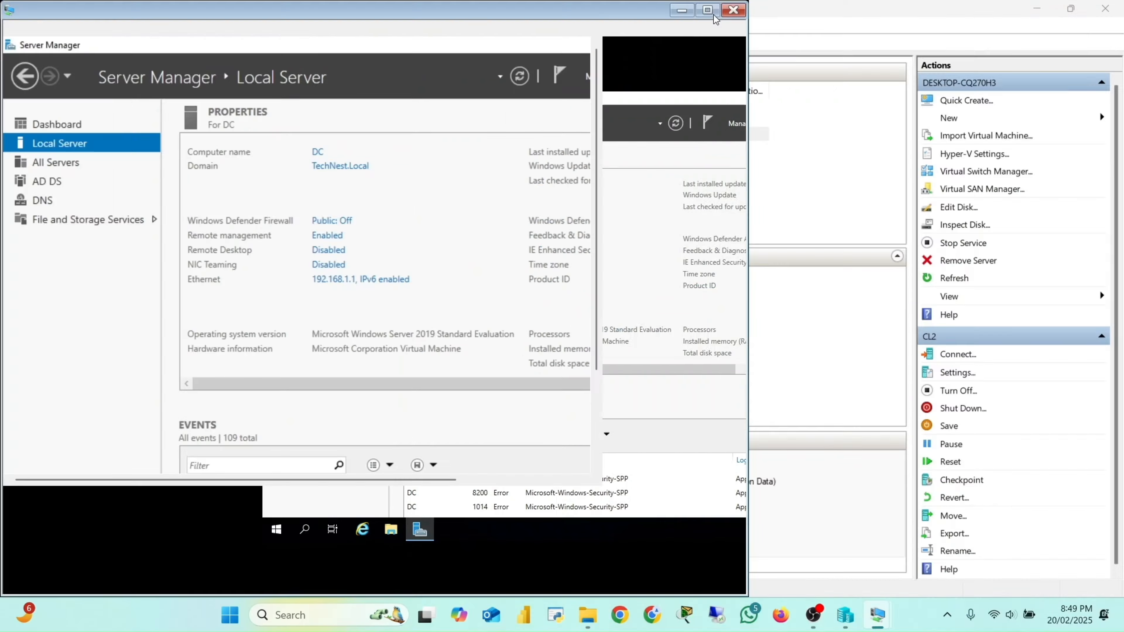
{"action": "mouse_move", "coordinate": [851, 620]}
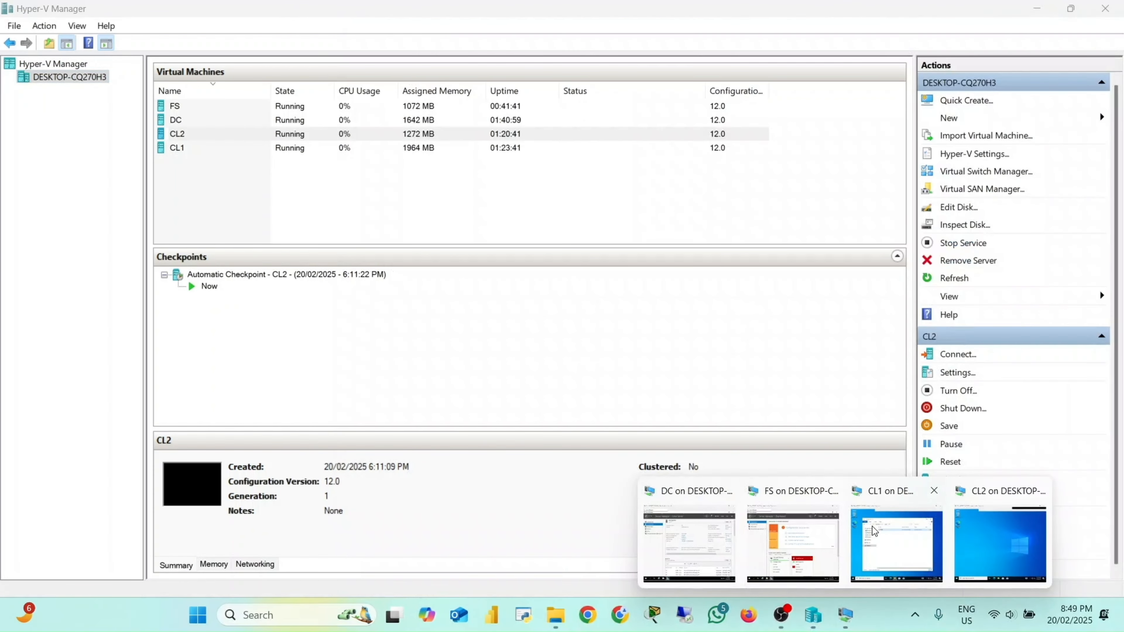
{"action": "left_click", "coordinate": [871, 526]}
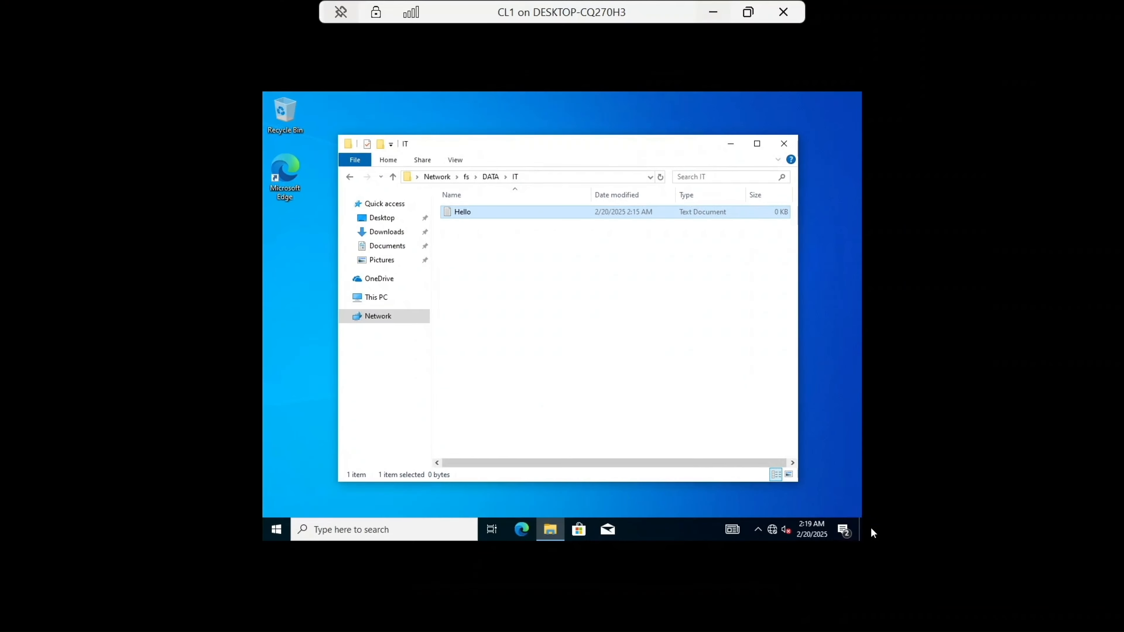
Step: Close the IT folder window and open Command Prompt on CL1 from the search box
{"action": "left_click", "coordinate": [784, 144]}
{"action": "left_click", "coordinate": [304, 530]}
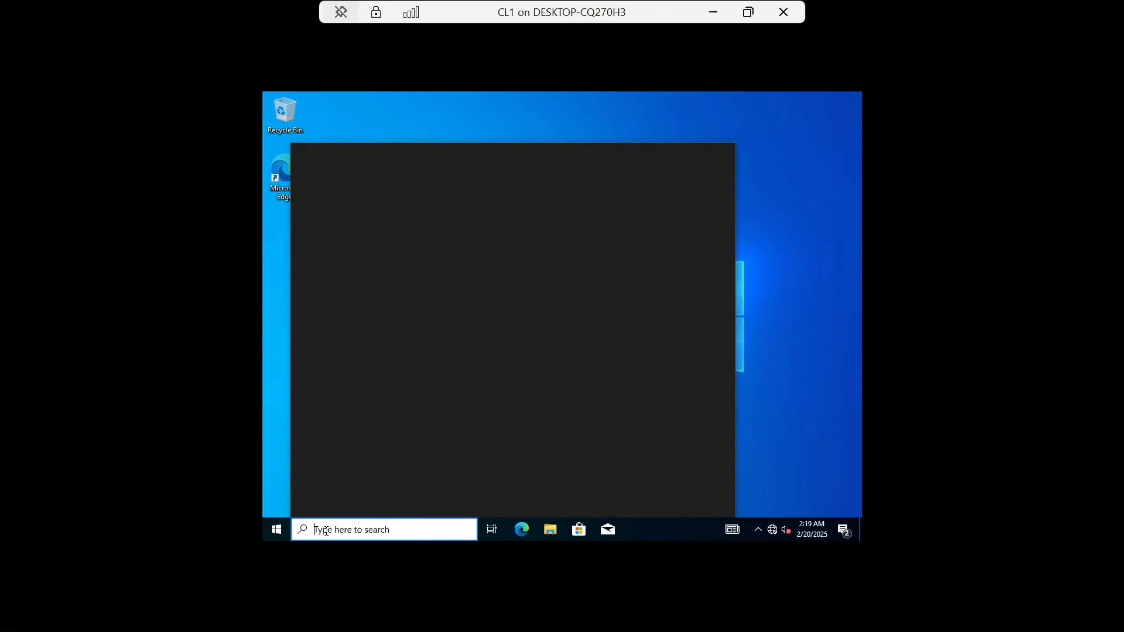
{"action": "type", "text": "cmd"}
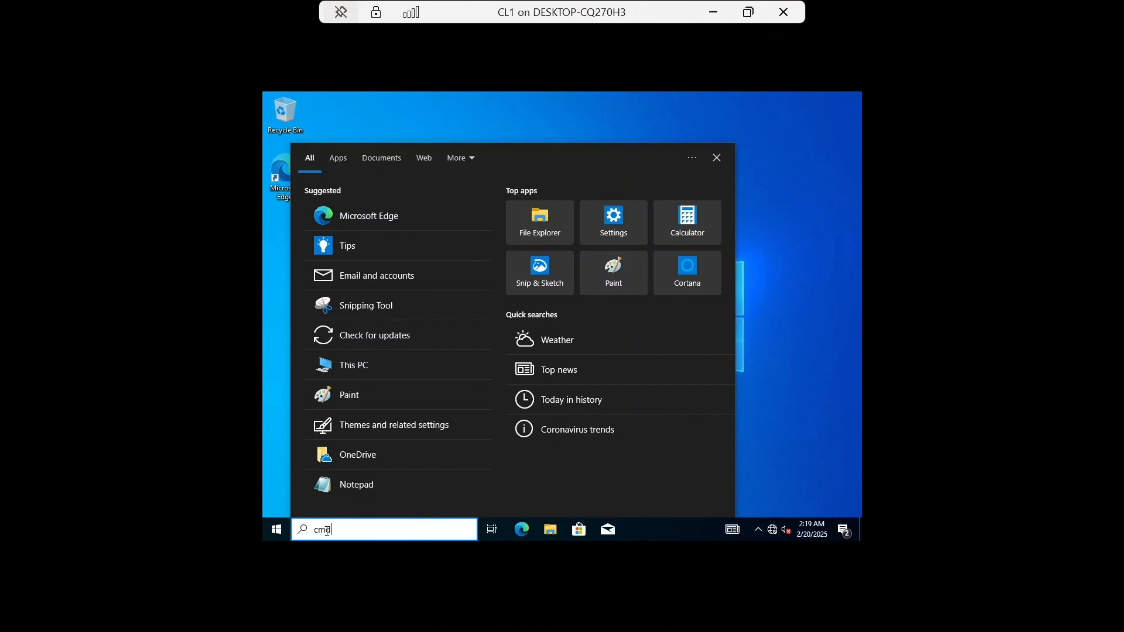
{"action": "key", "text": "Return"}
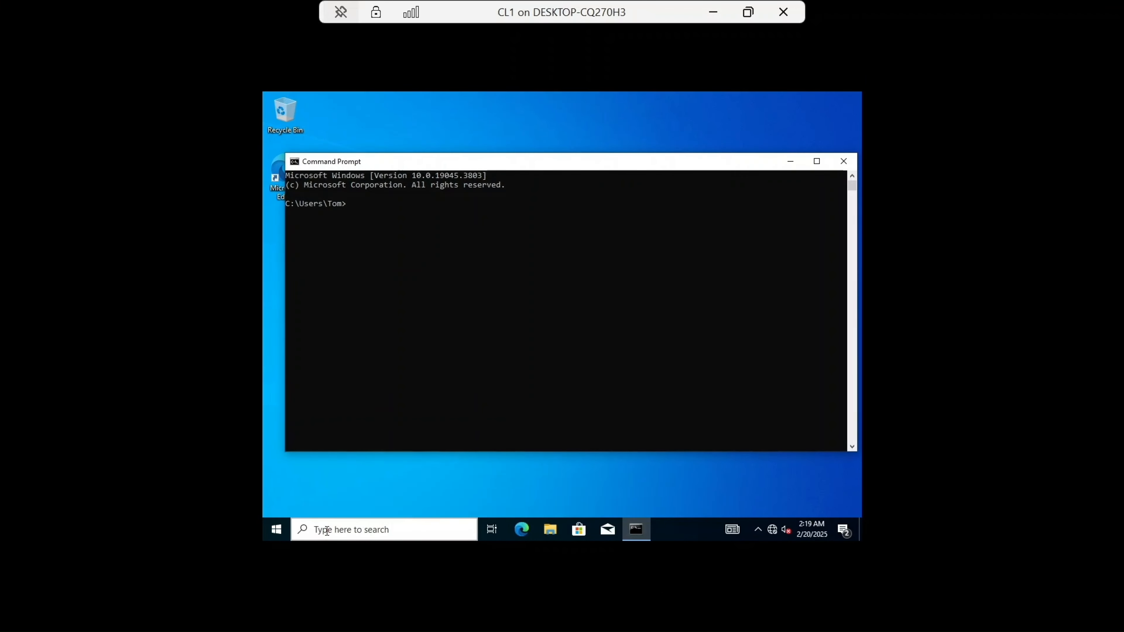
Step: Run gpupdate /force on CL1 and close Command Prompt
{"action": "type", "text": "gpupdate /force"}
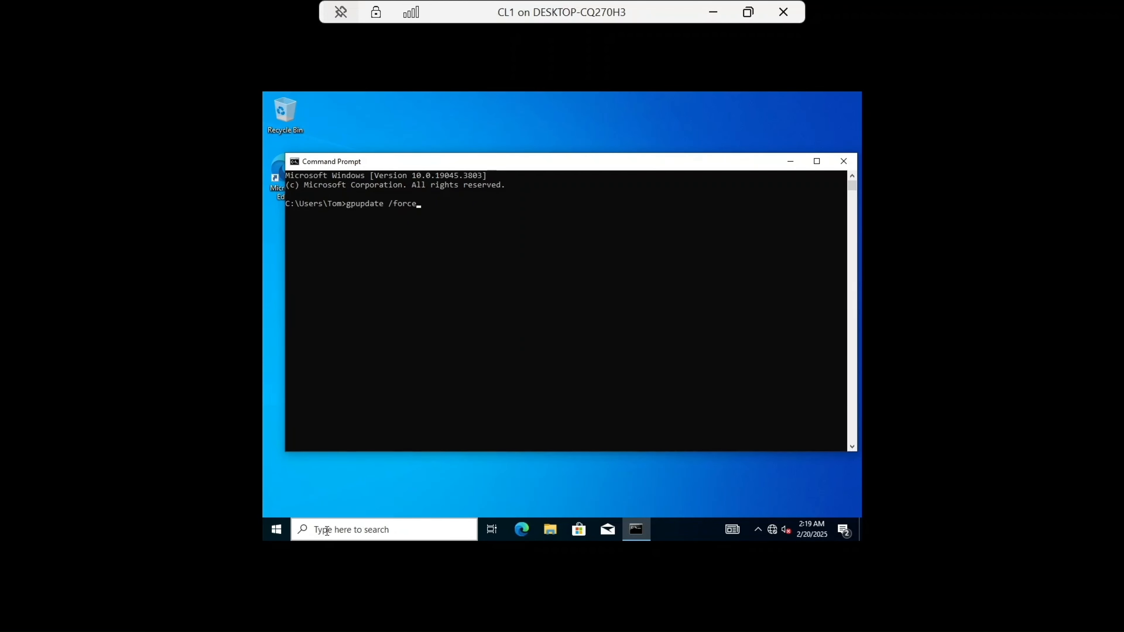
{"action": "key", "text": "Return"}
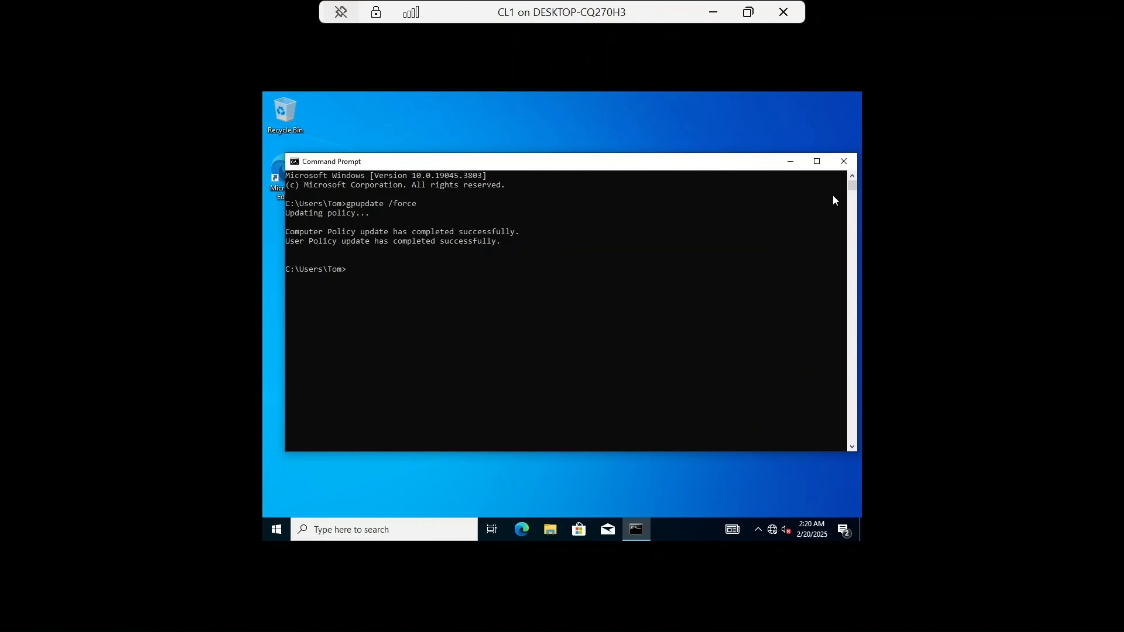
{"action": "left_click", "coordinate": [840, 165]}
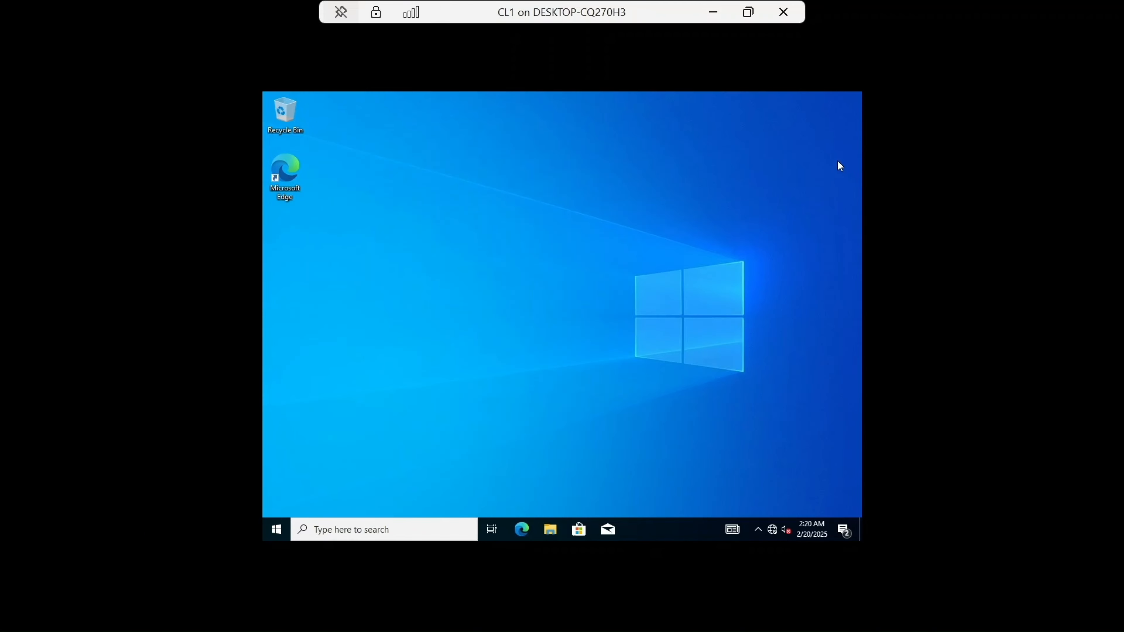
Step: Open File Explorer and check the network locations under This PC for the mapped drive
{"action": "left_click", "coordinate": [546, 528]}
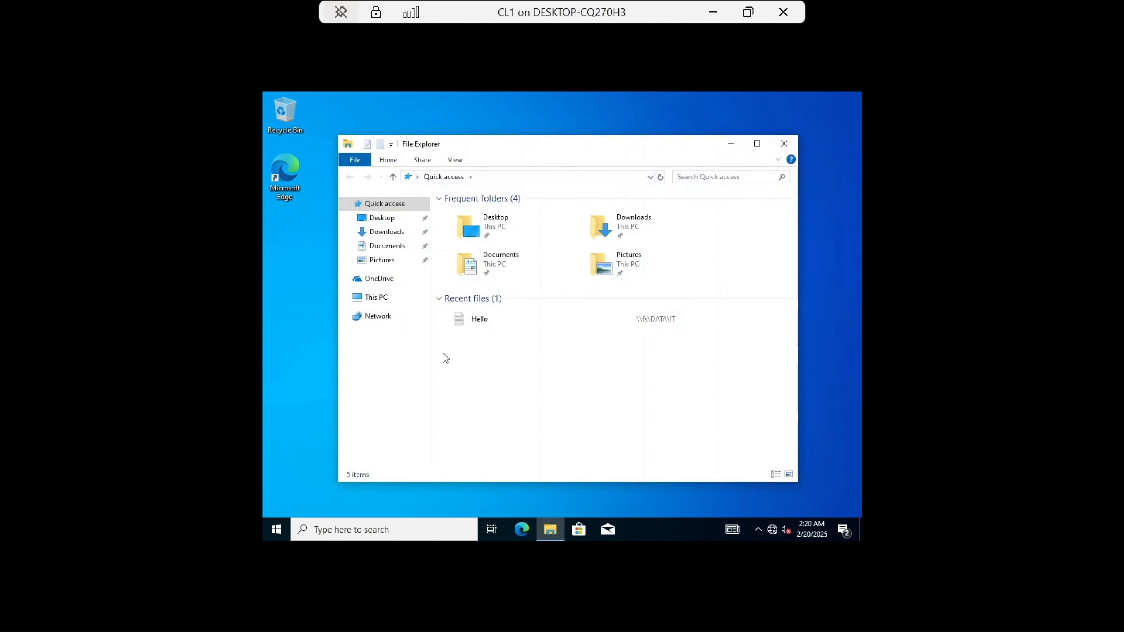
{"action": "left_click", "coordinate": [379, 297]}
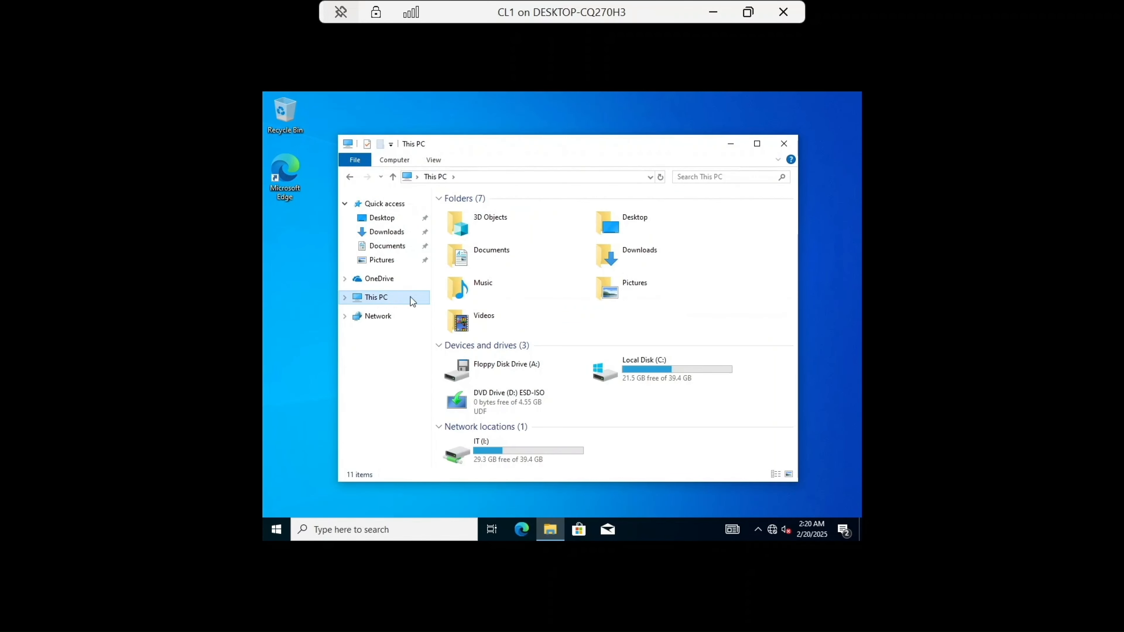
{"action": "left_click", "coordinate": [509, 448]}
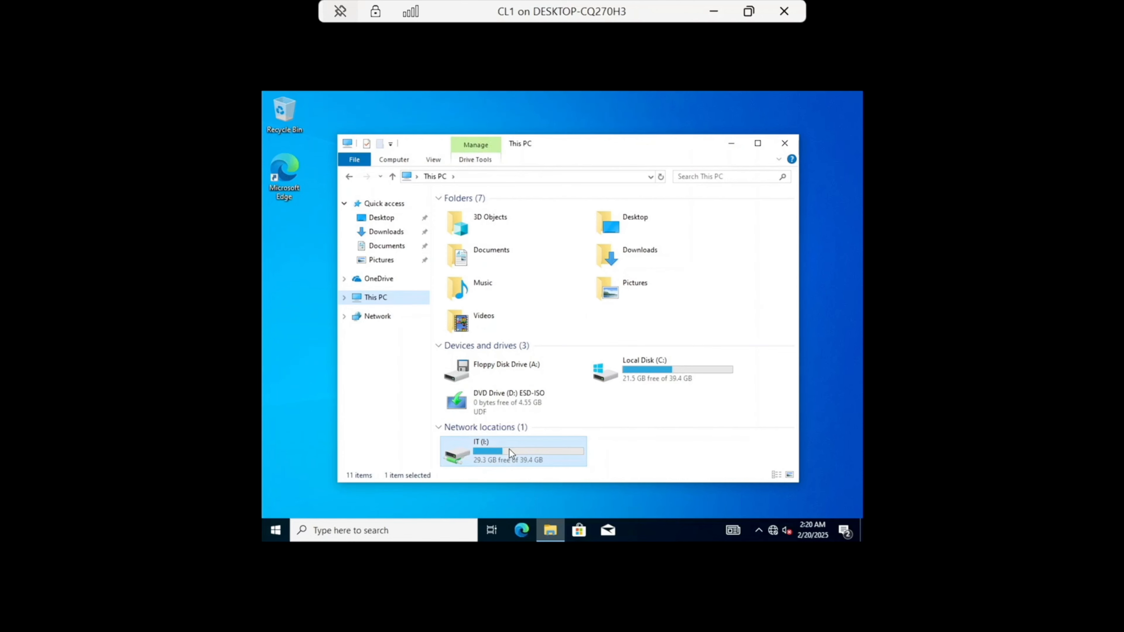
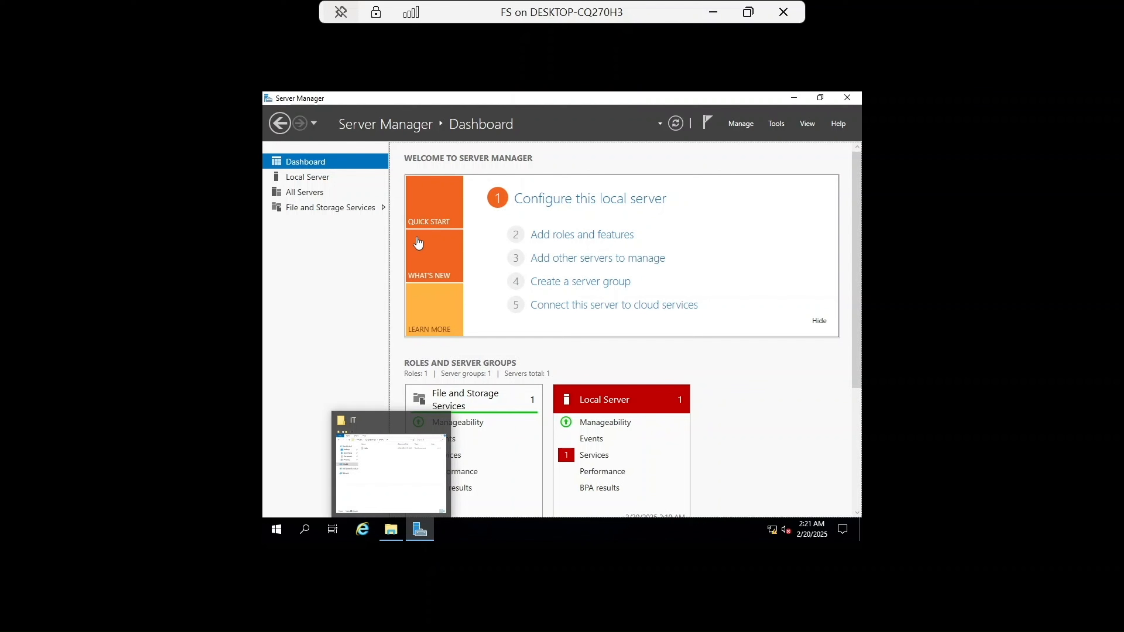
Step: Open the Shares view and start the New Share Wizard with the SMB Share - Quick profile
{"action": "left_click", "coordinate": [302, 208]}
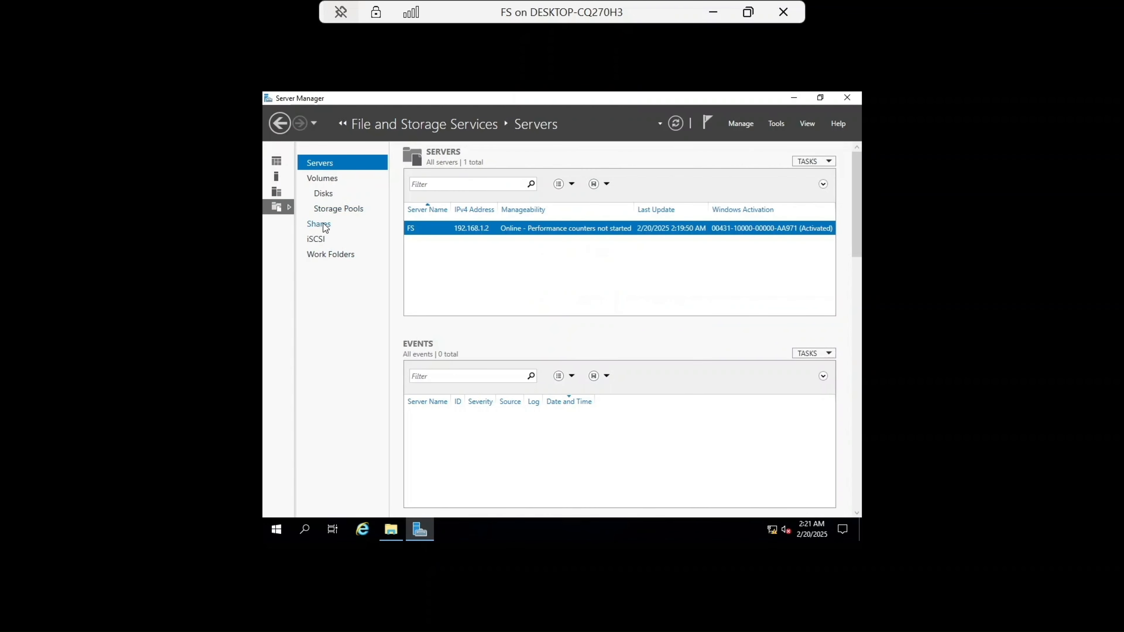
{"action": "left_click", "coordinate": [323, 223]}
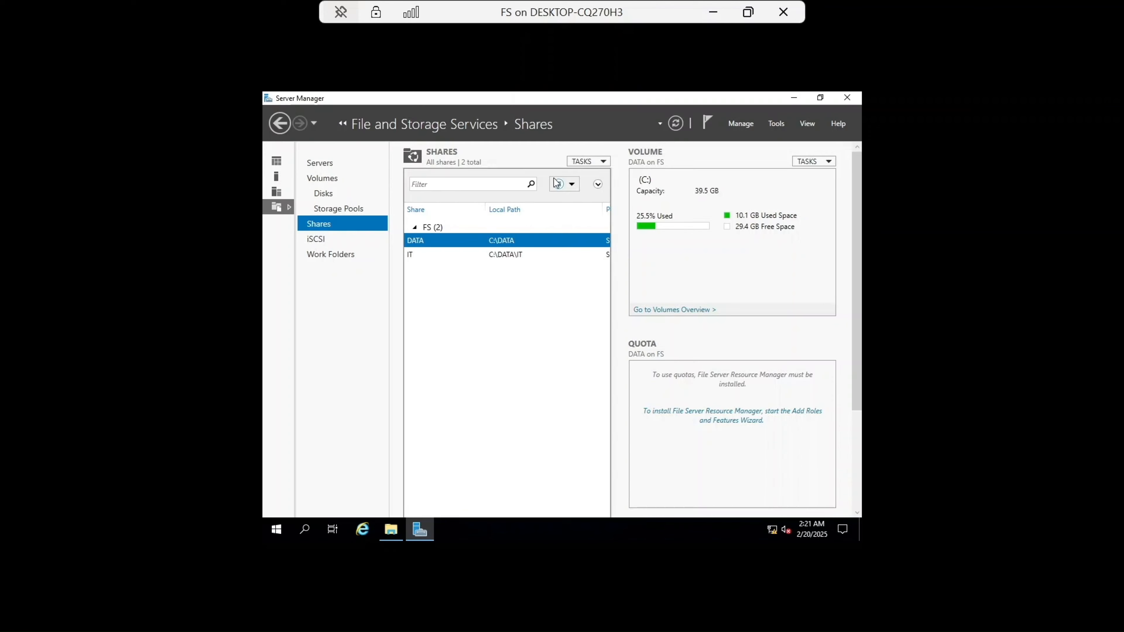
{"action": "left_click", "coordinate": [603, 162]}
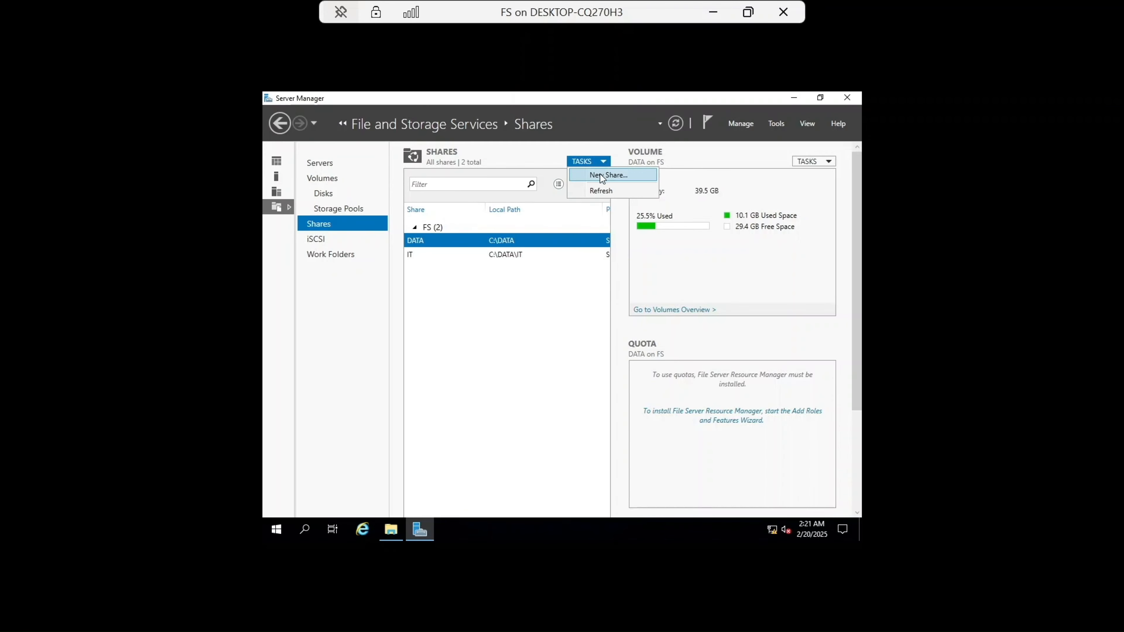
{"action": "left_click", "coordinate": [600, 174]}
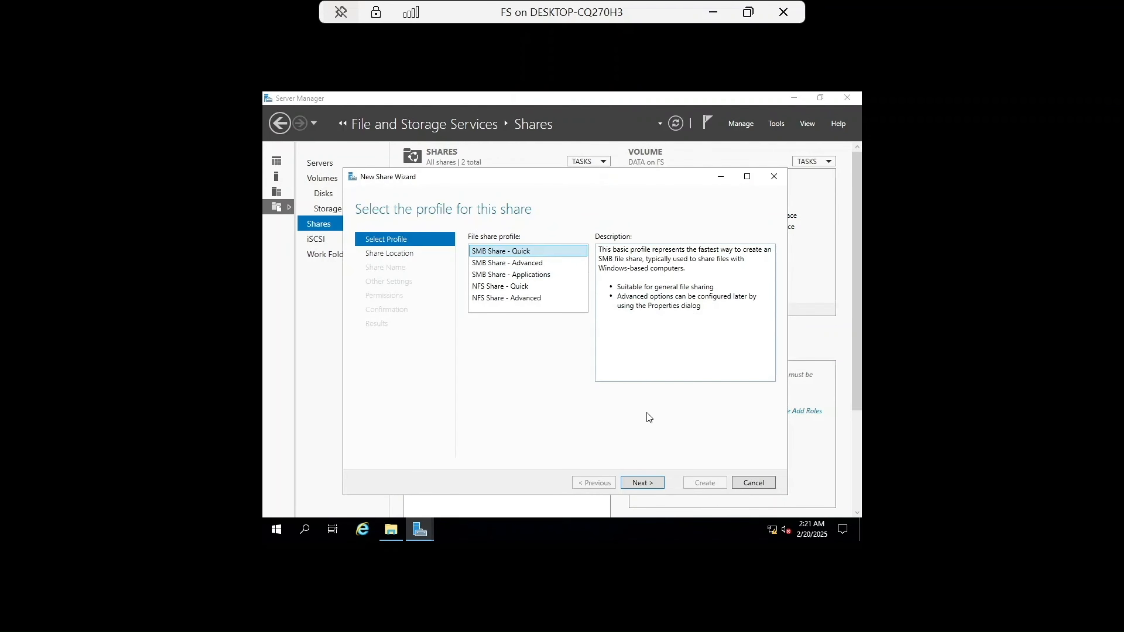
{"action": "left_click", "coordinate": [652, 482]}
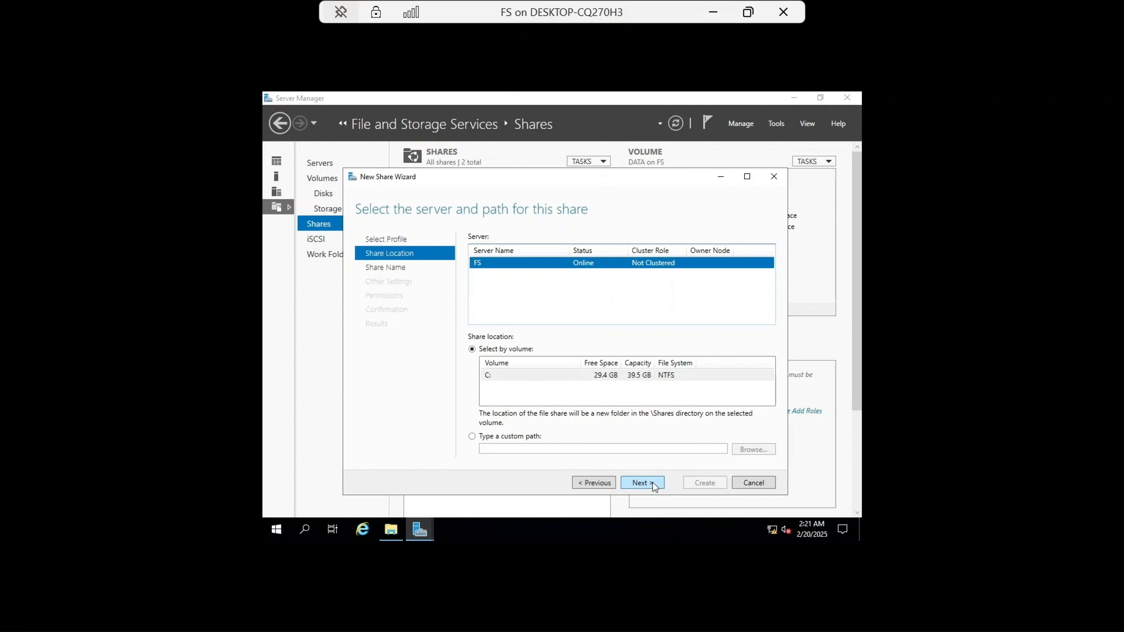
Step: Set a custom share path by creating and selecting a new folder C:\FolderRedirect
{"action": "left_click", "coordinate": [472, 436]}
{"action": "left_click", "coordinate": [760, 450]}
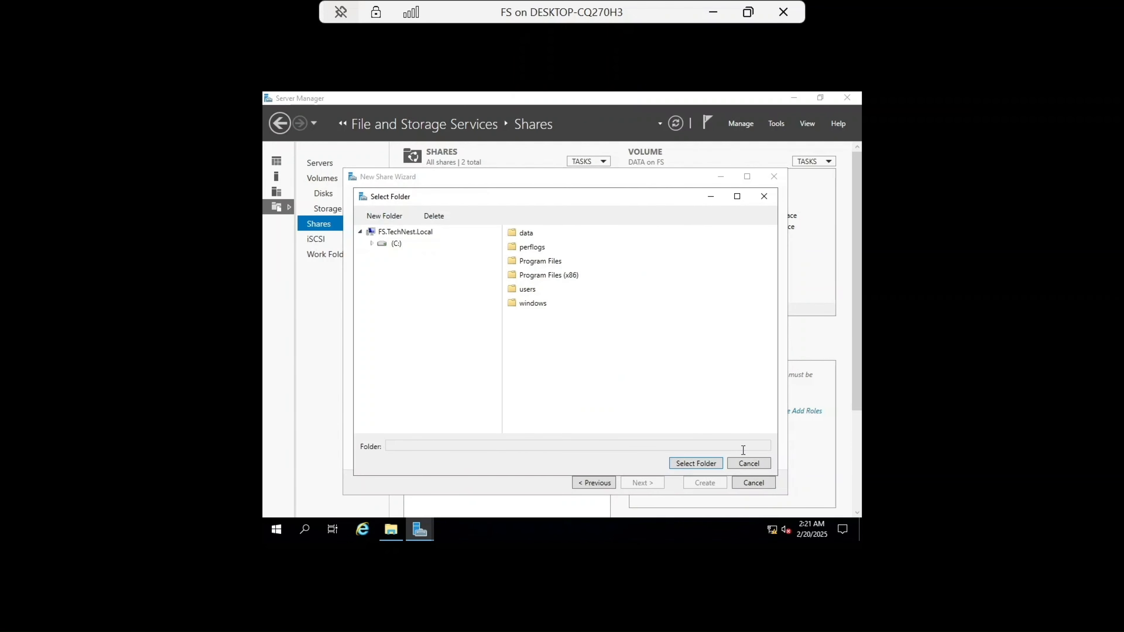
{"action": "left_click", "coordinate": [394, 244]}
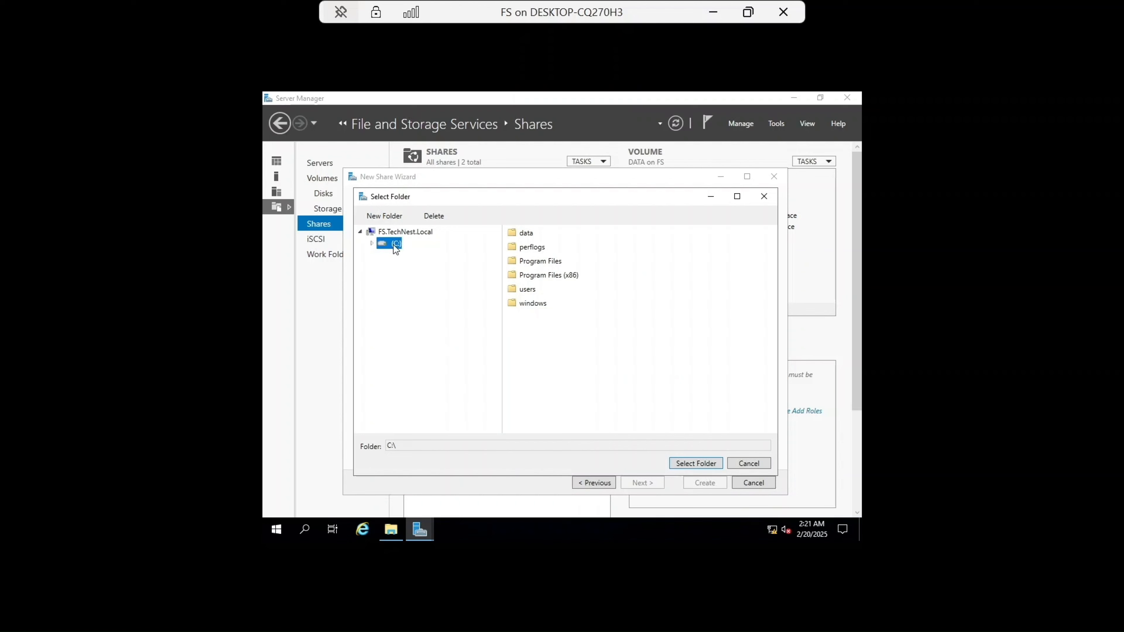
{"action": "left_click", "coordinate": [384, 216]}
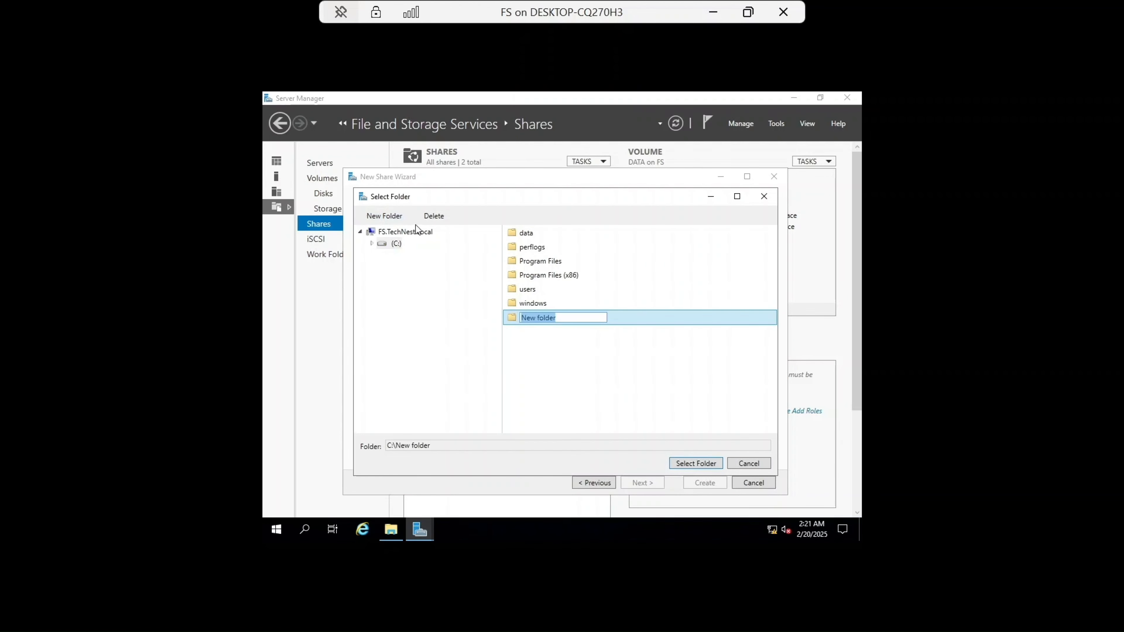
{"action": "type", "text": "Fol"}
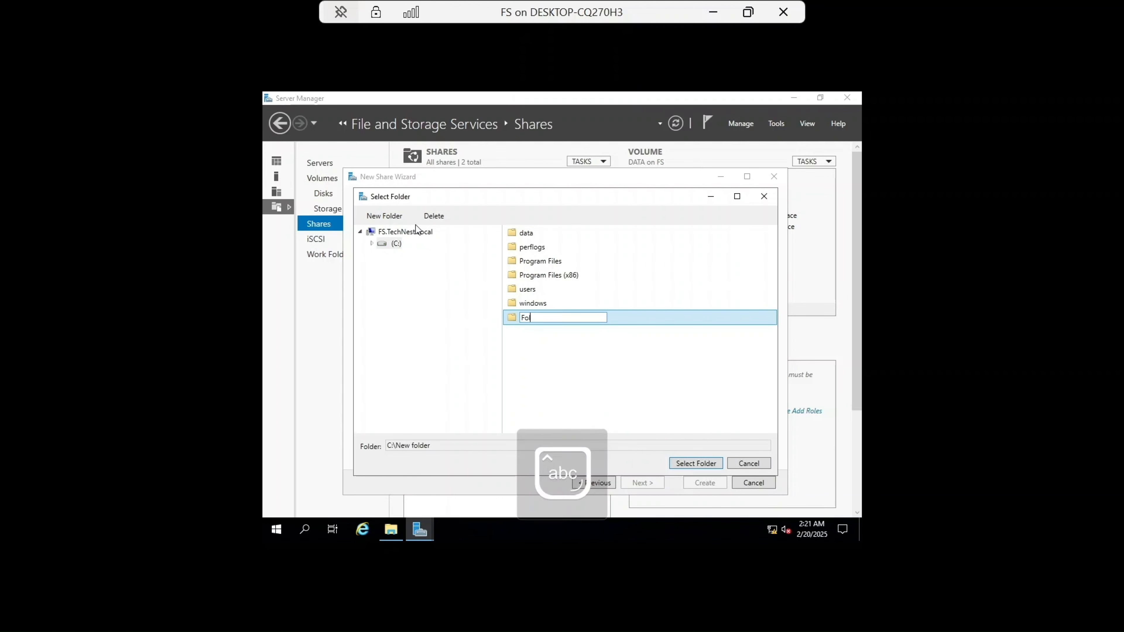
{"action": "type", "text": "derRedirect"}
{"action": "key", "text": "Return"}
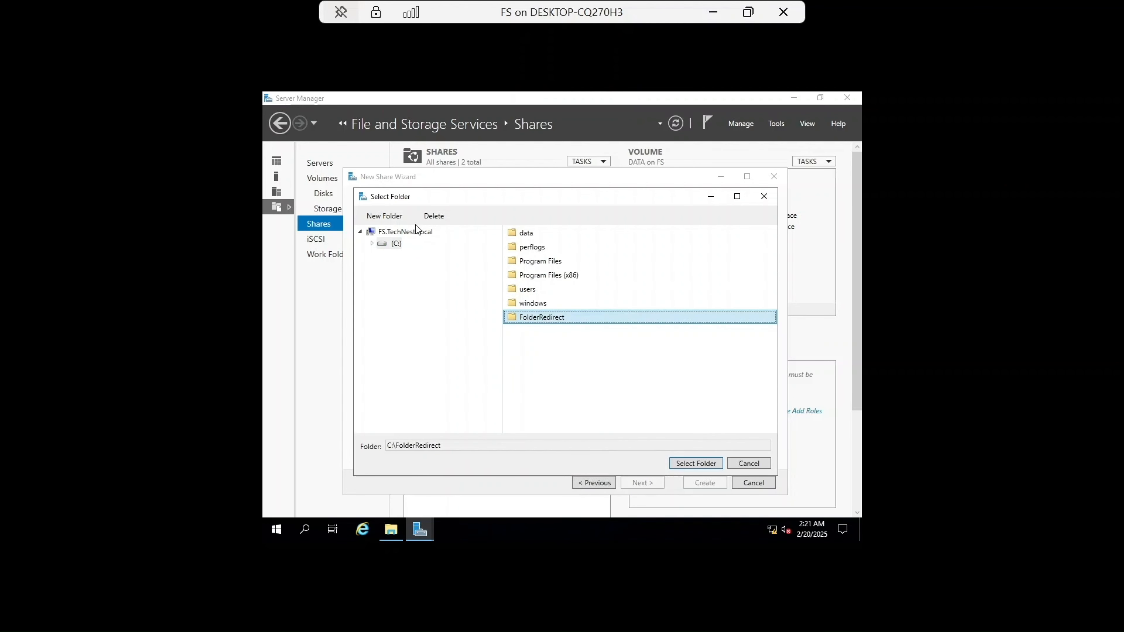
{"action": "left_click", "coordinate": [694, 464]}
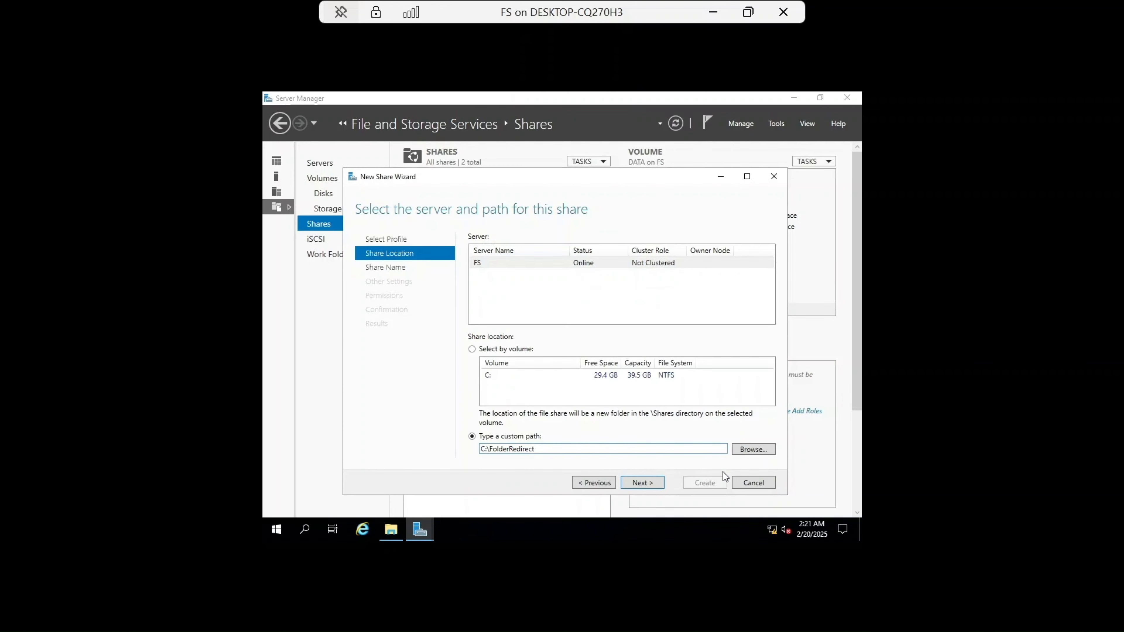
Step: Keep the default share name FolderRedirect and share settings, then open permission customization
{"action": "left_click", "coordinate": [649, 482]}
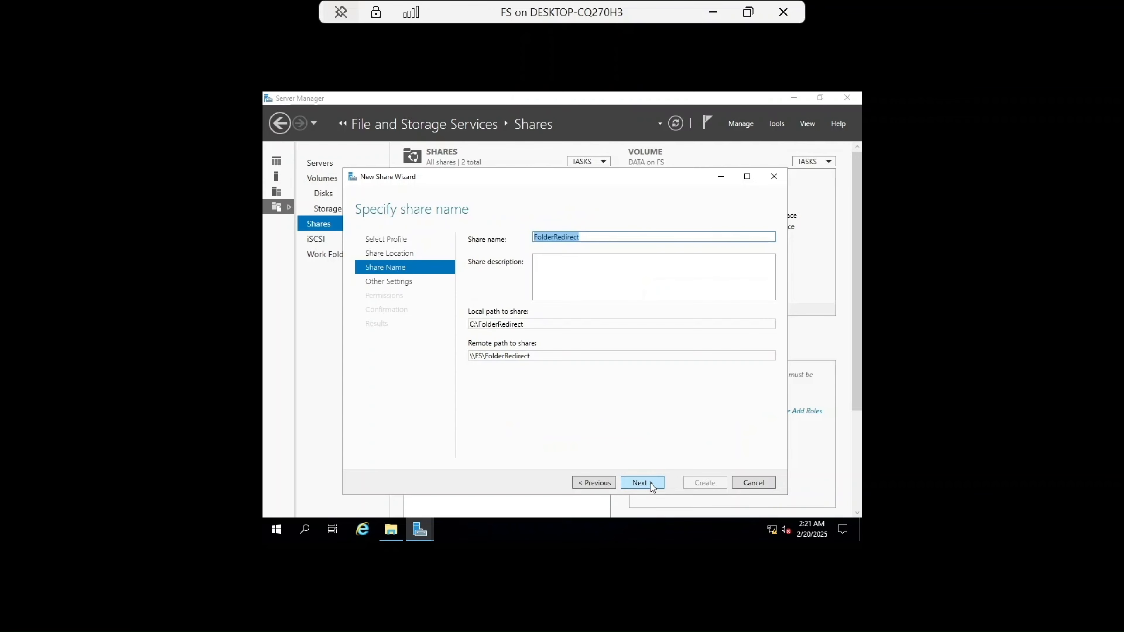
{"action": "left_click", "coordinate": [650, 483]}
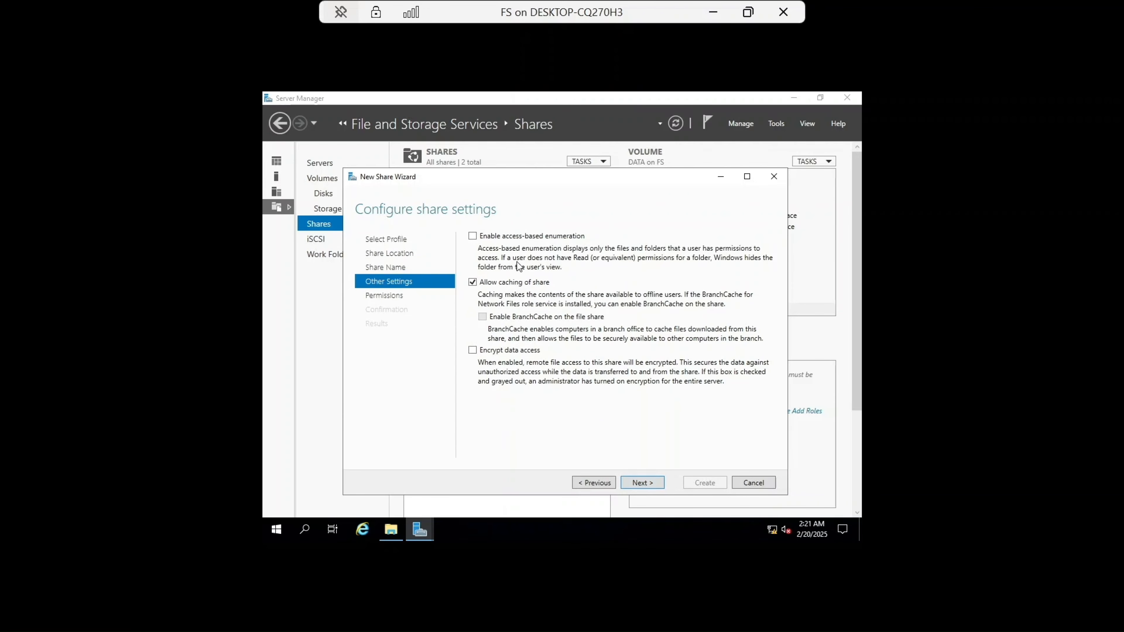
{"action": "left_click", "coordinate": [641, 481]}
{"action": "left_click", "coordinate": [548, 376]}
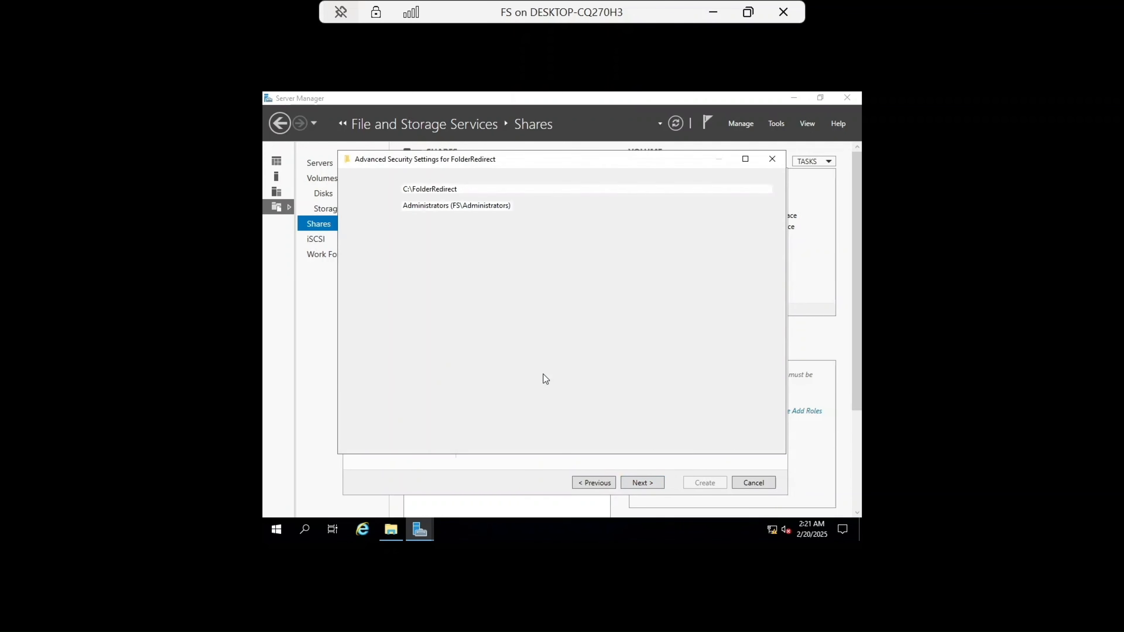
Step: Disable inheritance, converting inherited entries into explicit ones, and remove both Users (FS\Users) permission entries
{"action": "left_click", "coordinate": [390, 402]}
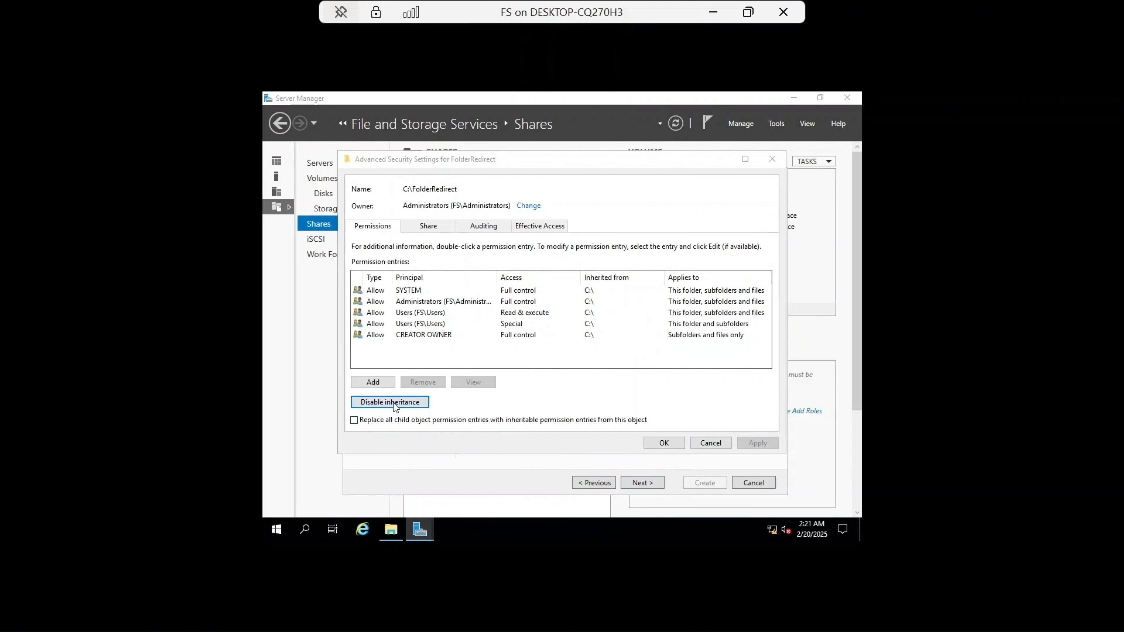
{"action": "left_click", "coordinate": [500, 305]}
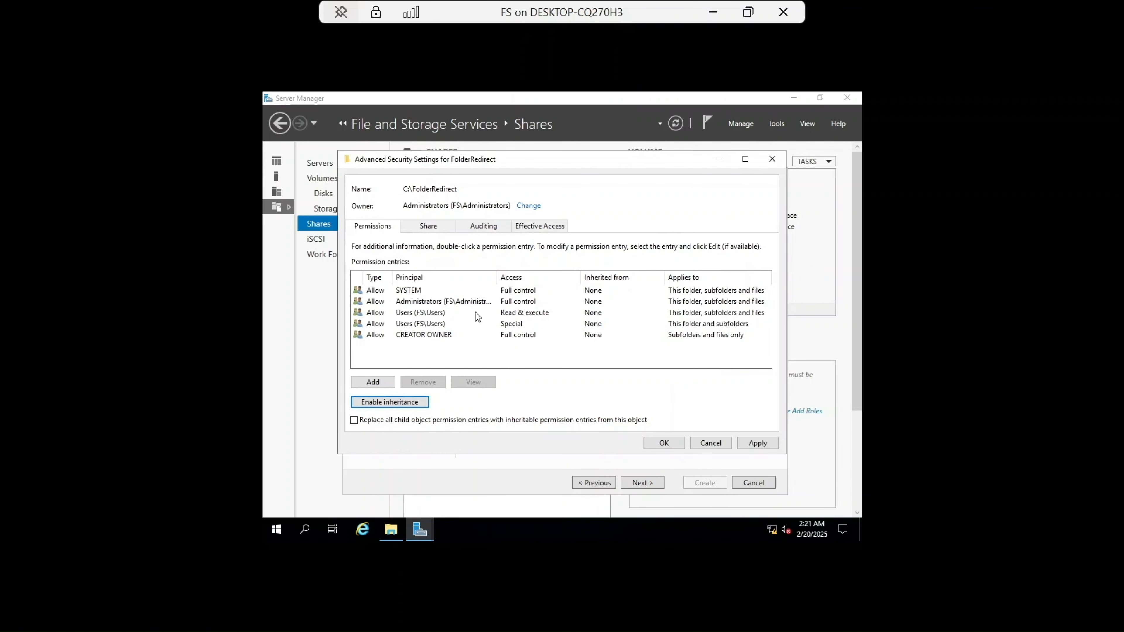
{"action": "left_click", "coordinate": [407, 328]}
{"action": "left_click", "coordinate": [422, 382]}
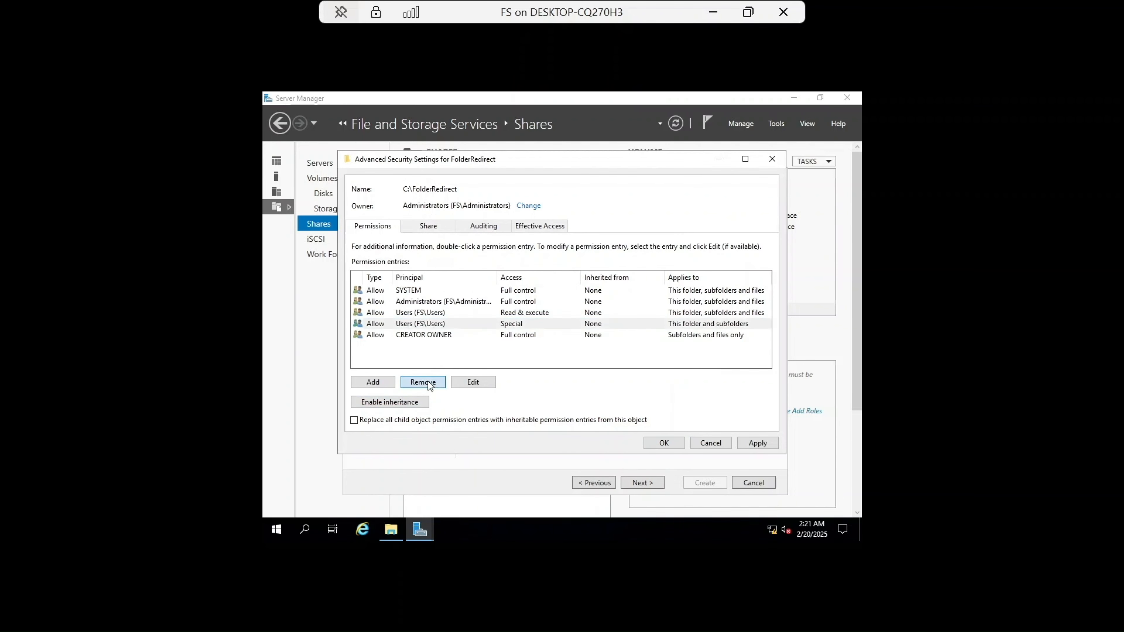
{"action": "left_click", "coordinate": [419, 314]}
{"action": "left_click", "coordinate": [423, 382]}
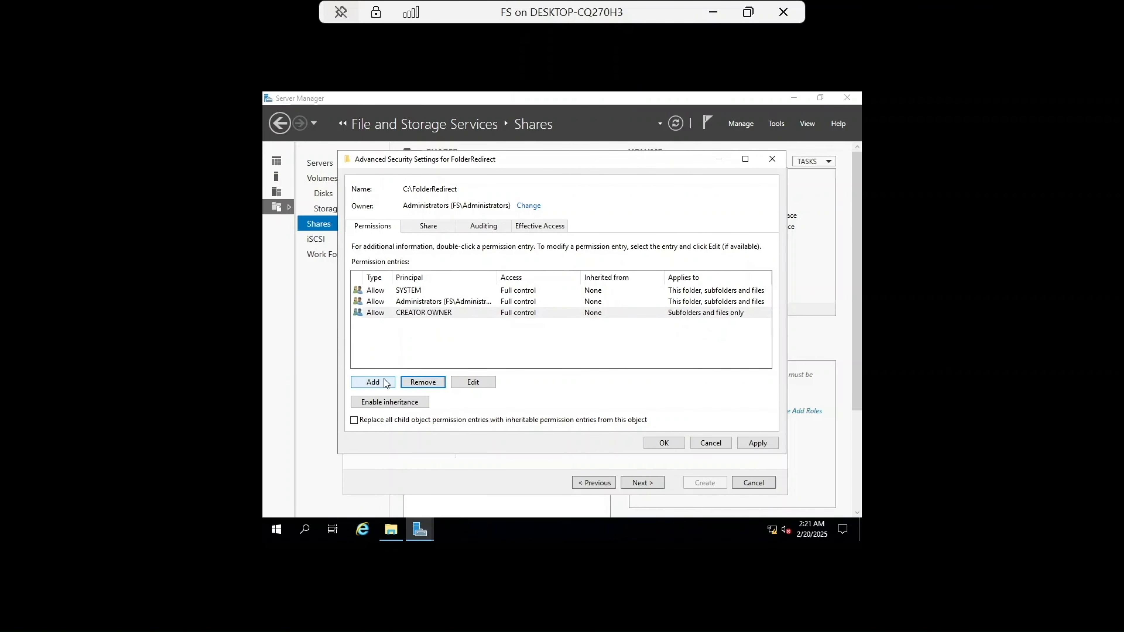
Step: Add an Allow entry for IT Group with Modify permission applying to This folder only
{"action": "left_click", "coordinate": [368, 381]}
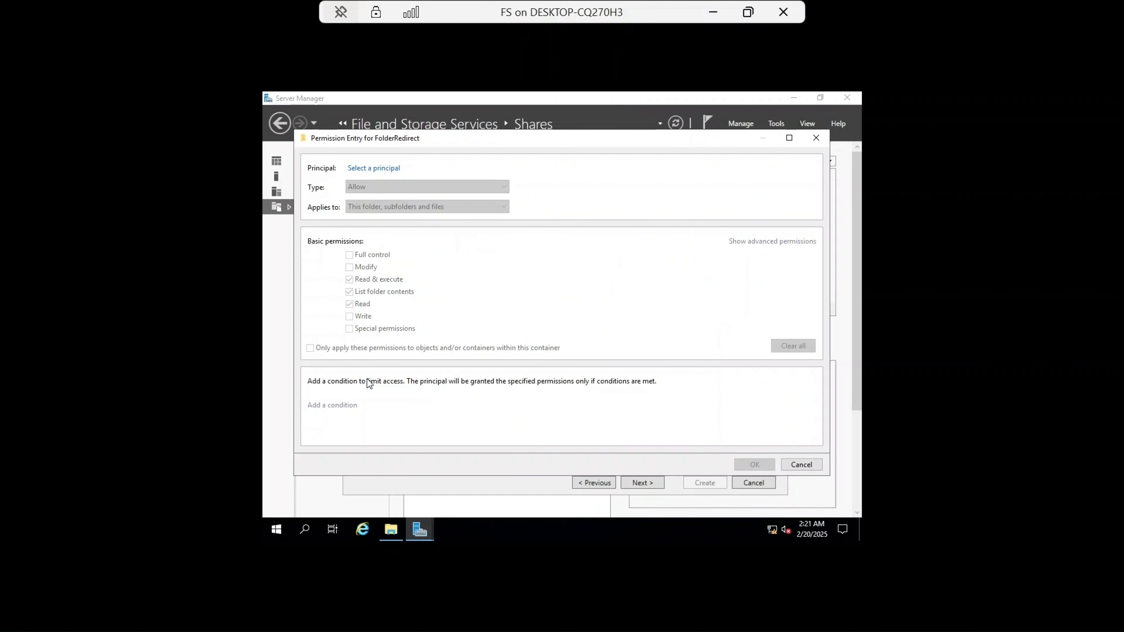
{"action": "left_click", "coordinate": [383, 167]}
{"action": "type", "text": "IT"}
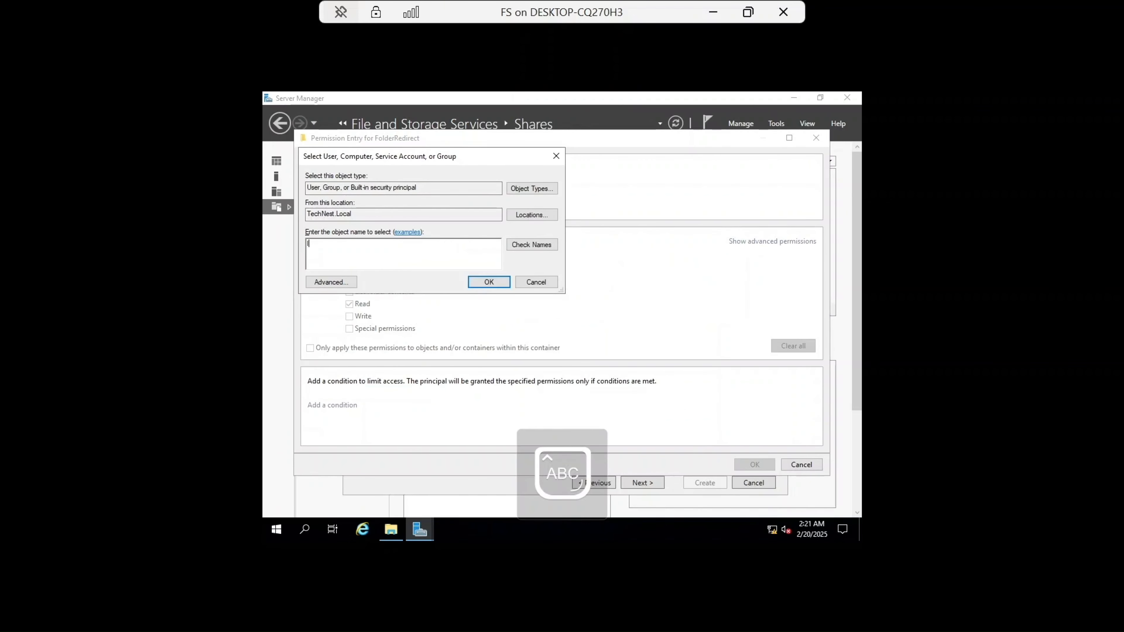
{"action": "left_click", "coordinate": [539, 243]}
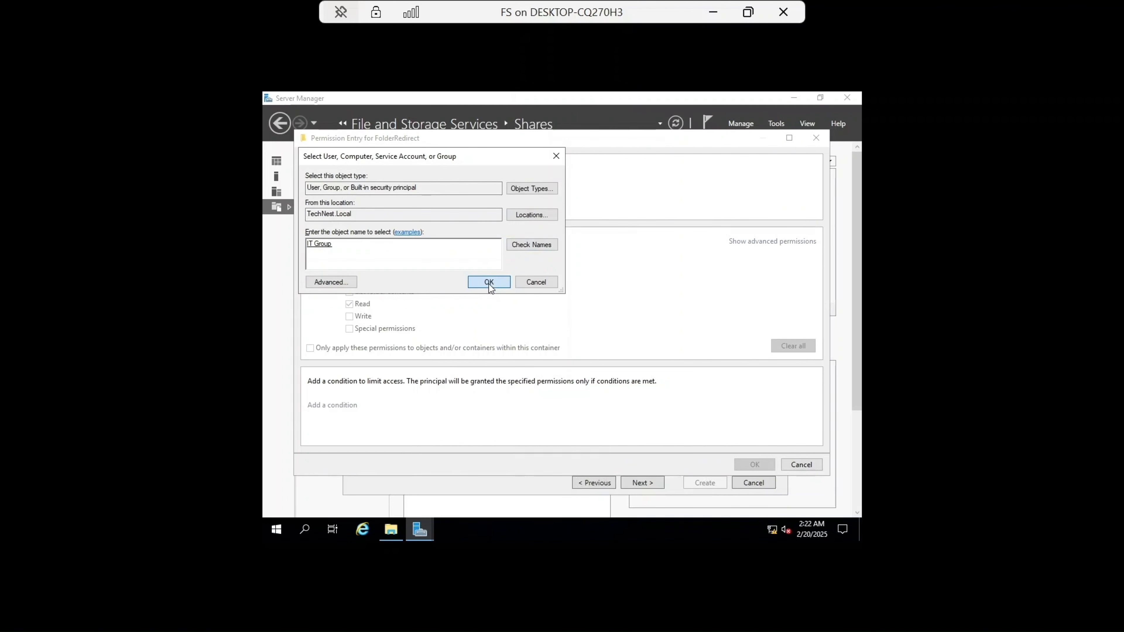
{"action": "left_click", "coordinate": [488, 282]}
{"action": "left_click", "coordinate": [468, 208]}
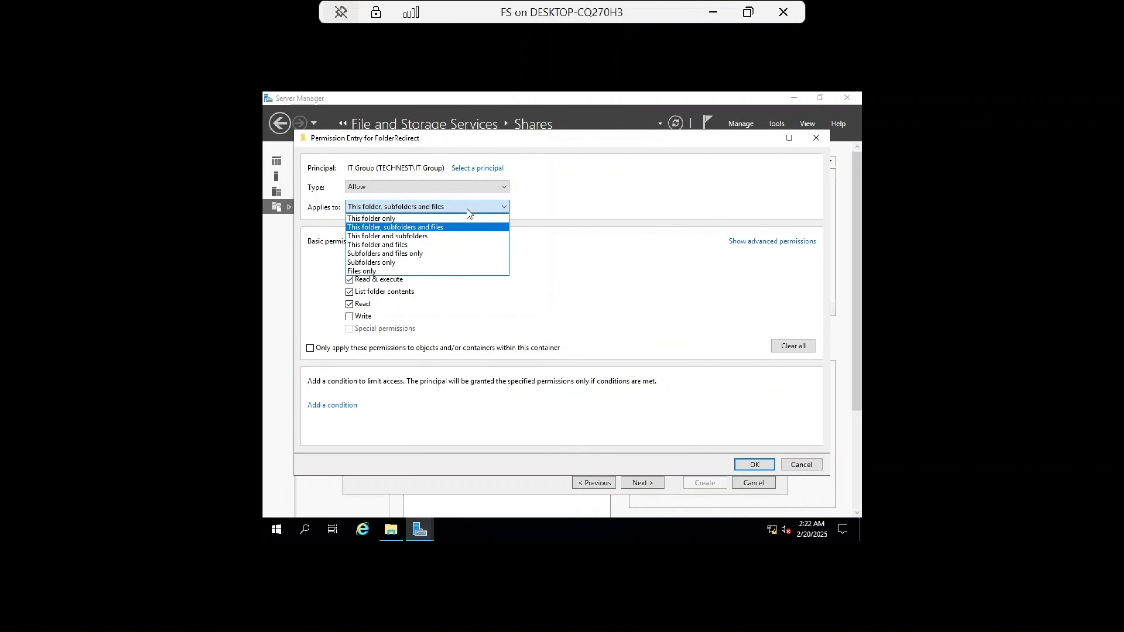
{"action": "left_click", "coordinate": [443, 219]}
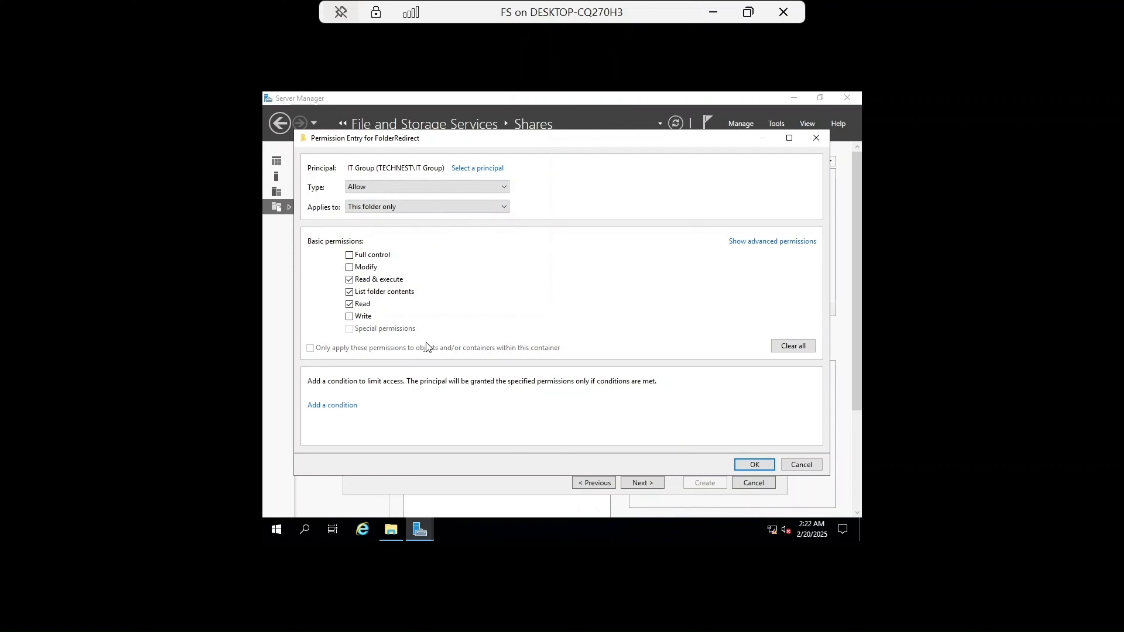
{"action": "left_click", "coordinate": [350, 268]}
{"action": "left_click", "coordinate": [759, 466]}
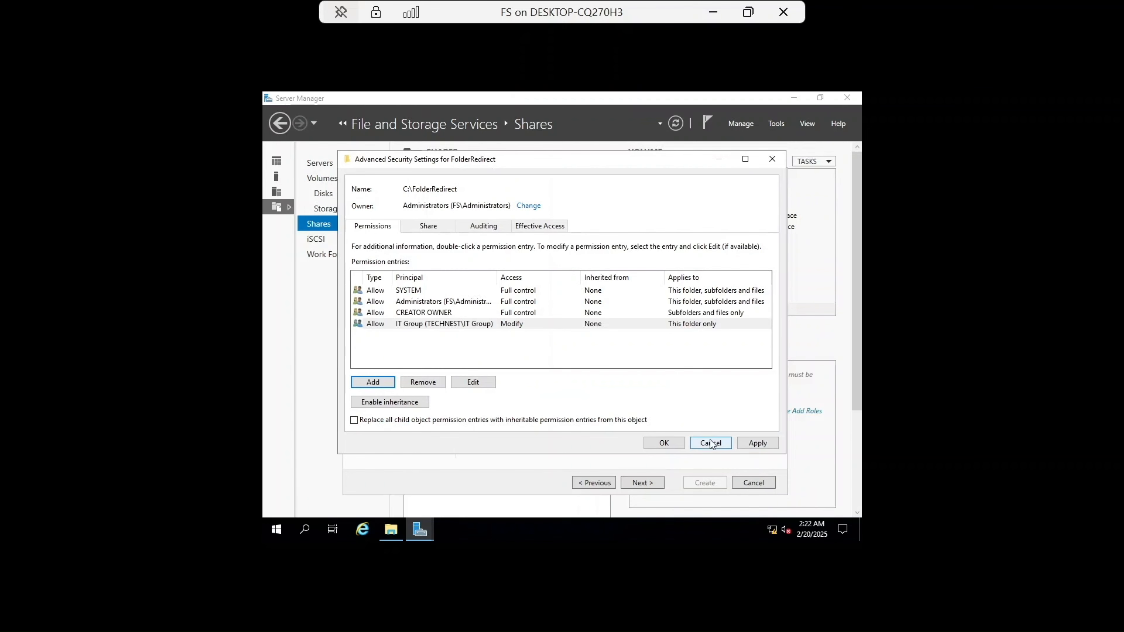
Step: Add an Allow entry for Sales Group with Modify permission applying to This folder only
{"action": "left_click", "coordinate": [370, 381]}
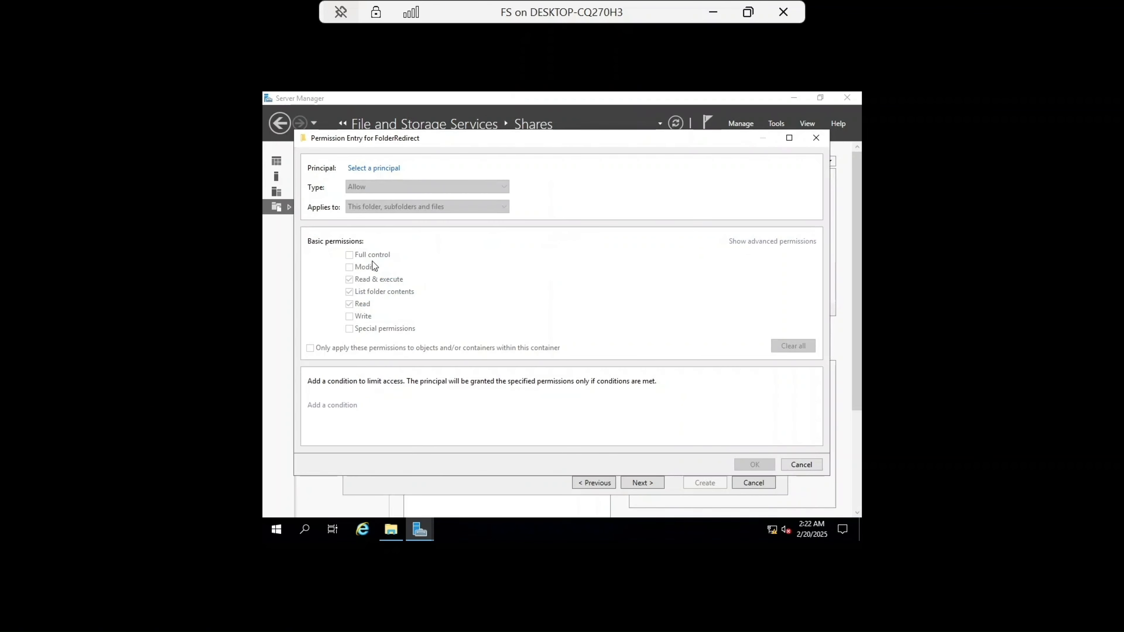
{"action": "left_click", "coordinate": [363, 171]}
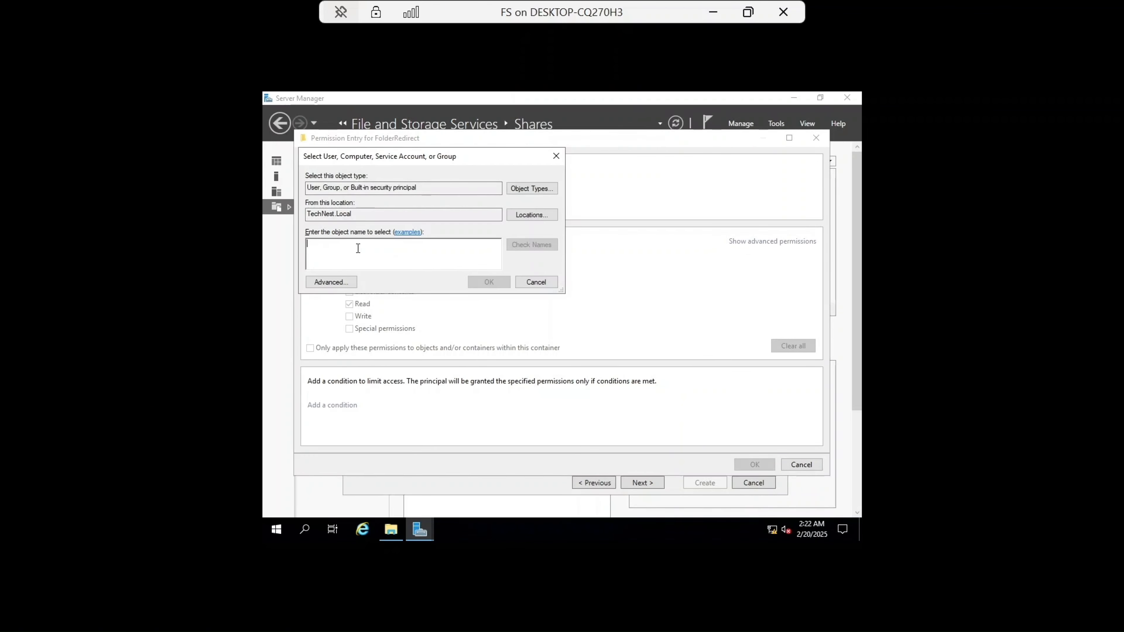
{"action": "type", "text": "Sa"}
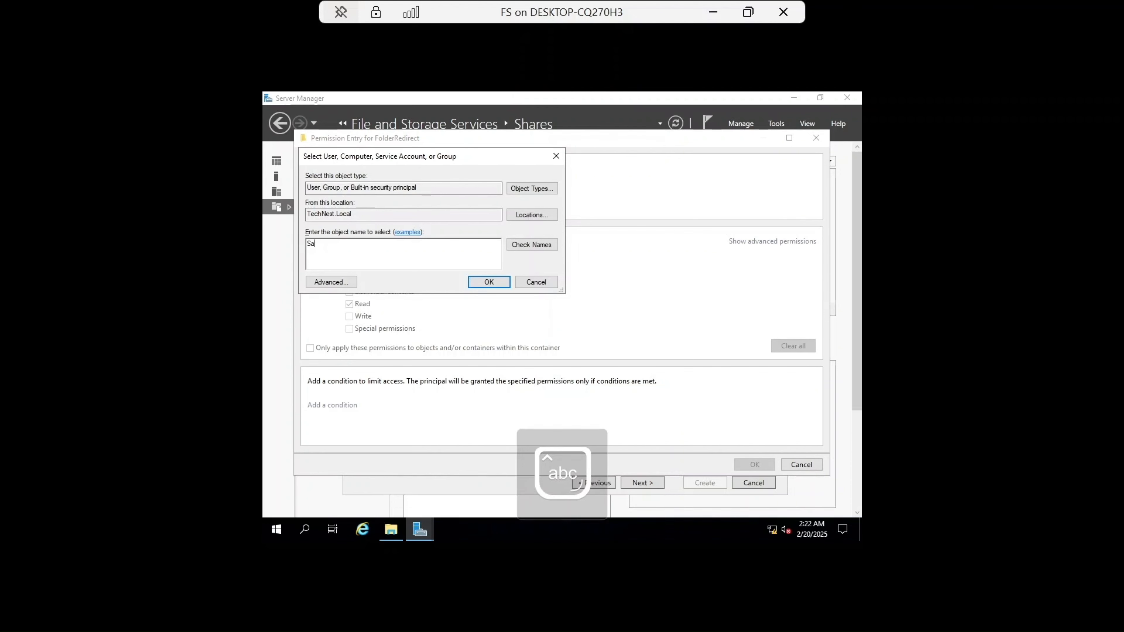
{"action": "type", "text": "les"}
{"action": "left_click", "coordinate": [538, 245]}
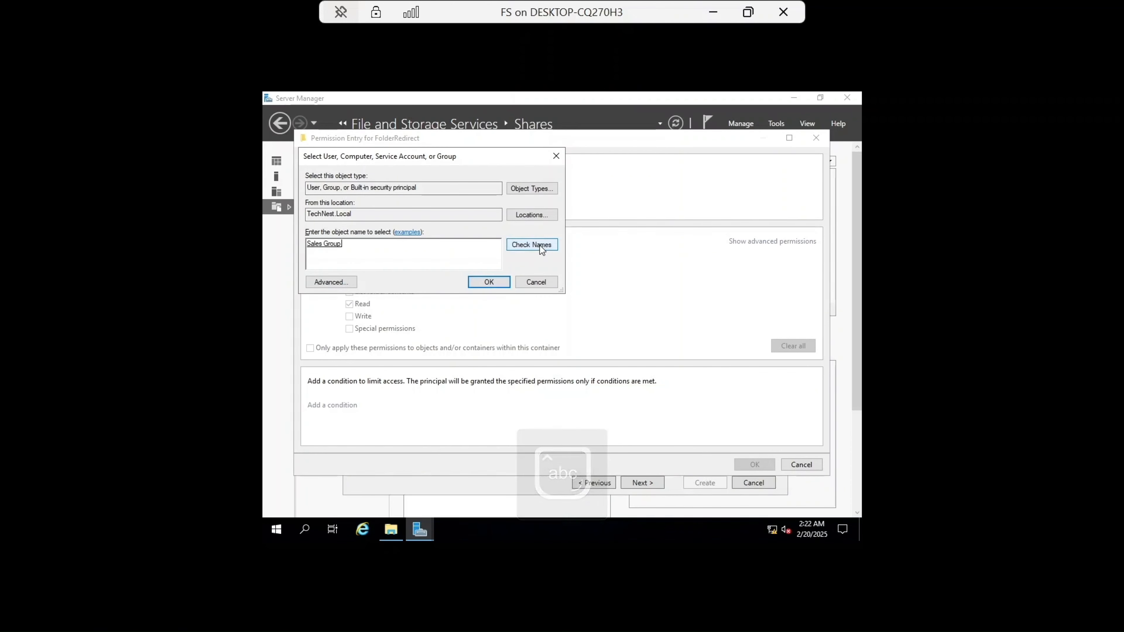
{"action": "left_click", "coordinate": [489, 282]}
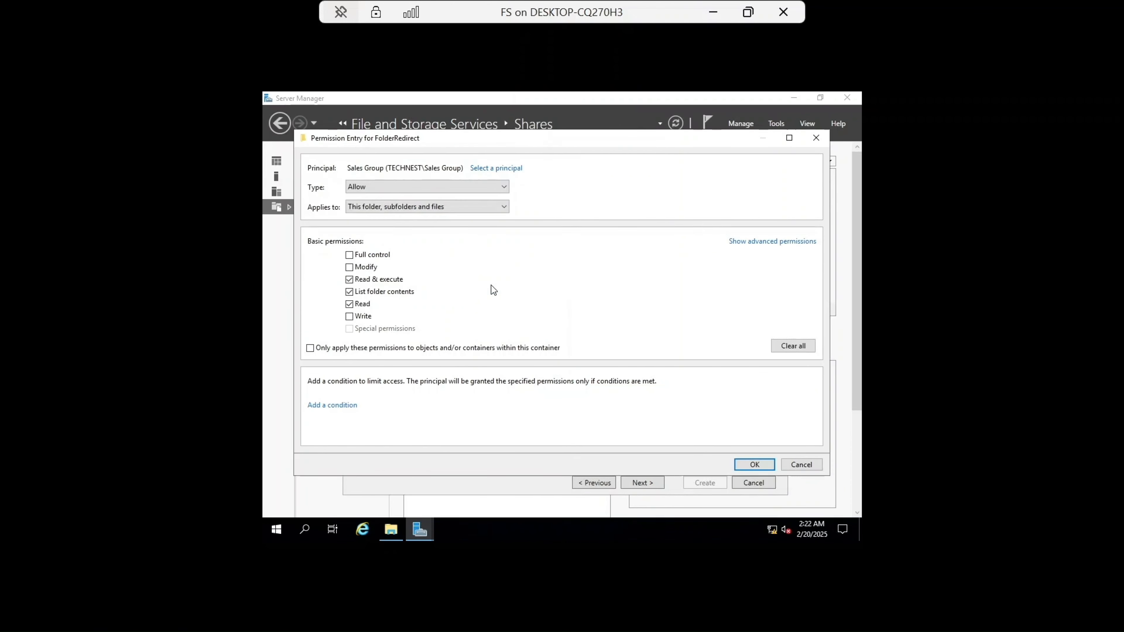
{"action": "left_click", "coordinate": [407, 203]}
{"action": "left_click", "coordinate": [403, 219]}
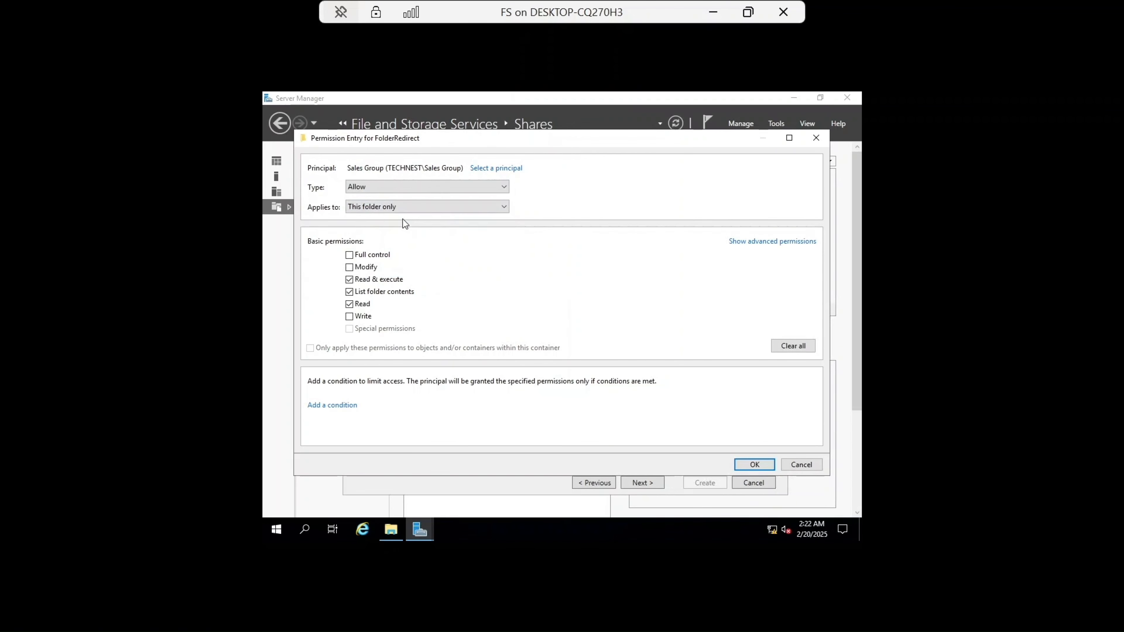
{"action": "left_click", "coordinate": [350, 267]}
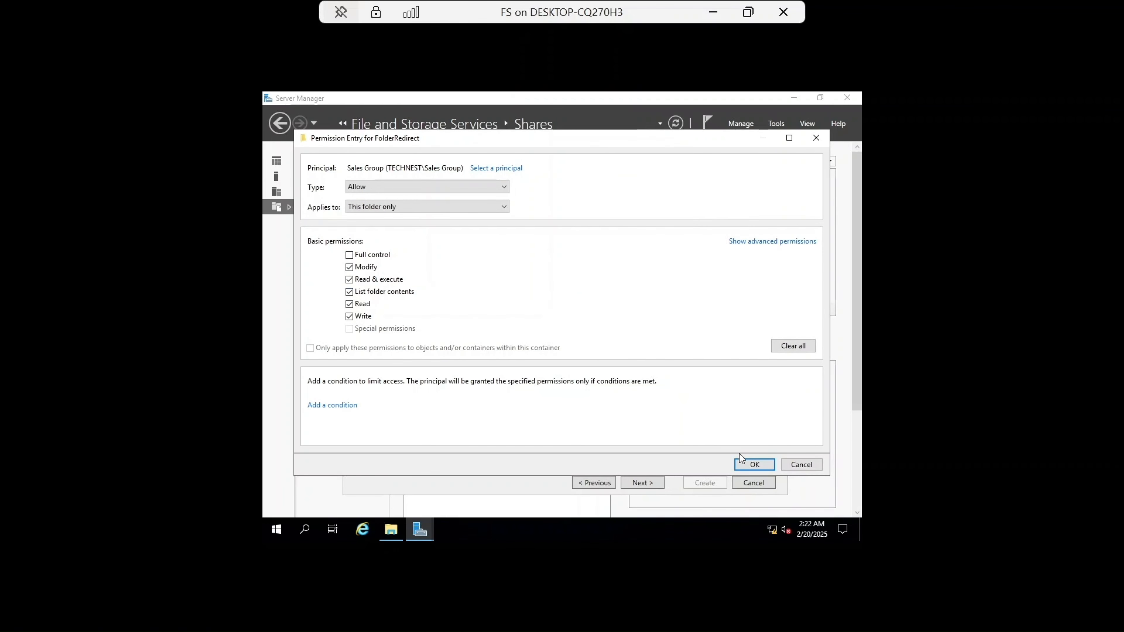
{"action": "left_click", "coordinate": [751, 464]}
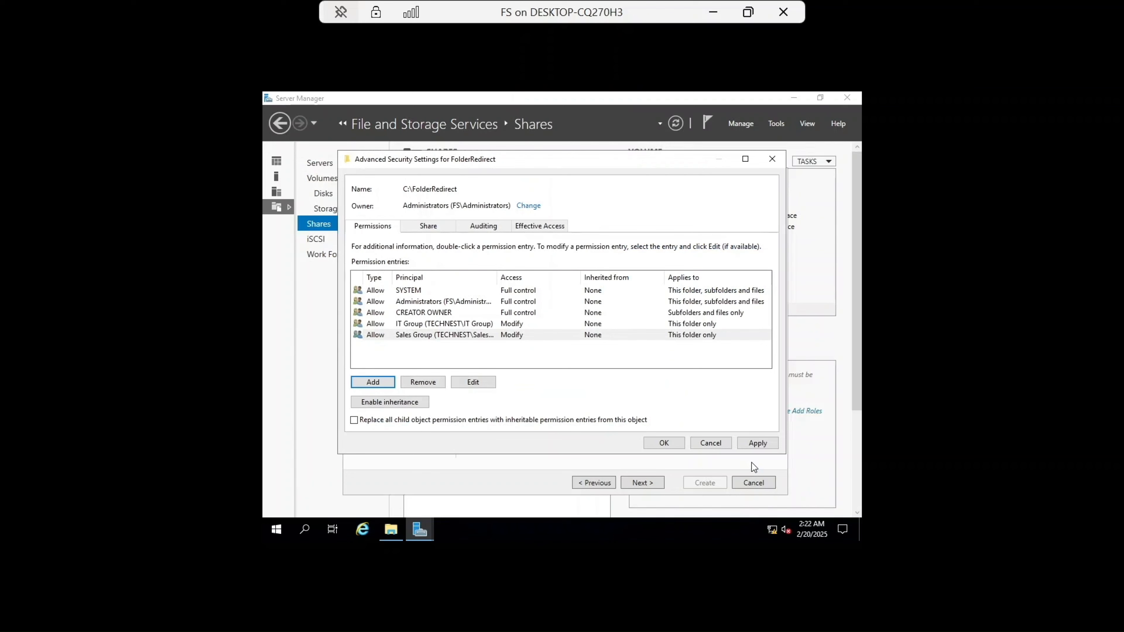
Step: Apply the permission changes and finish the wizard by creating the FolderRedirect share
{"action": "left_click", "coordinate": [753, 443]}
{"action": "left_click", "coordinate": [674, 444]}
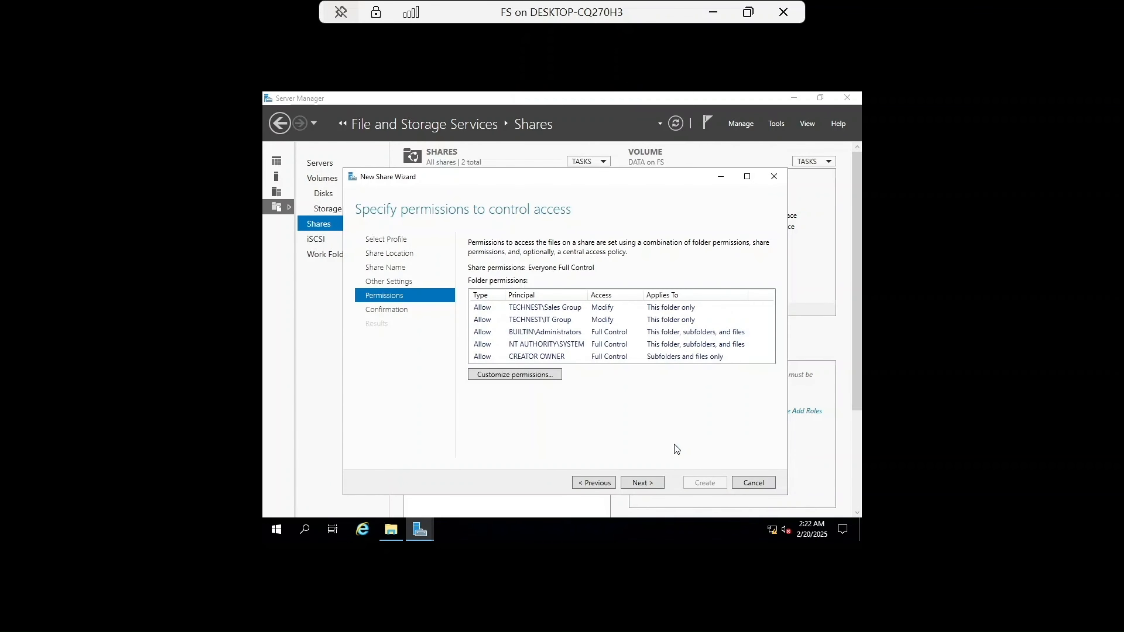
{"action": "left_click", "coordinate": [640, 481]}
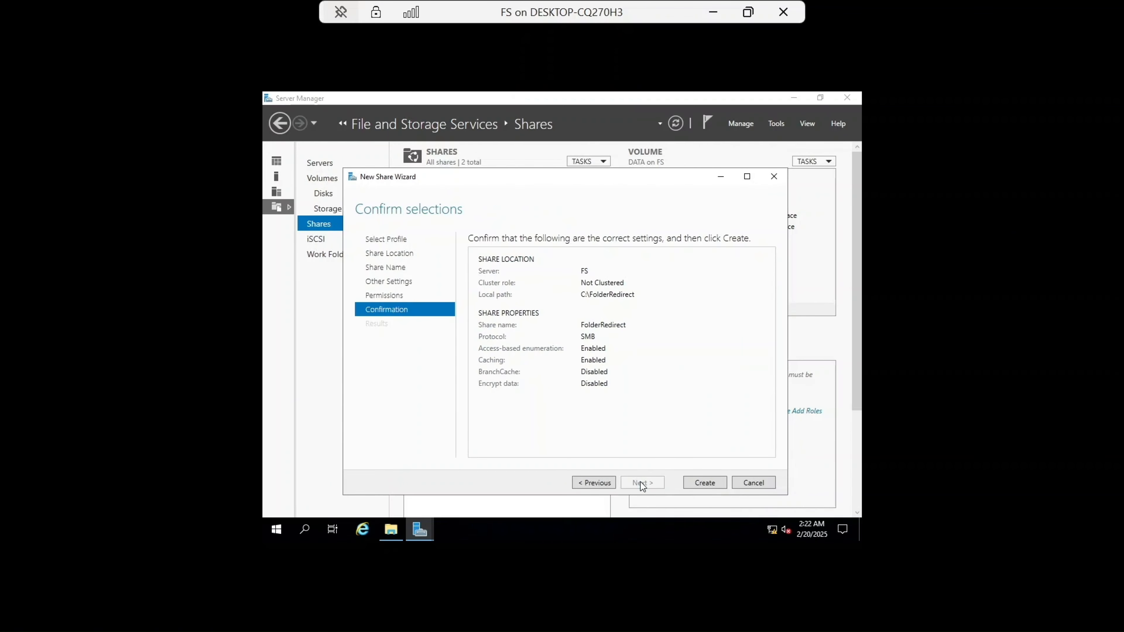
{"action": "left_click", "coordinate": [704, 483]}
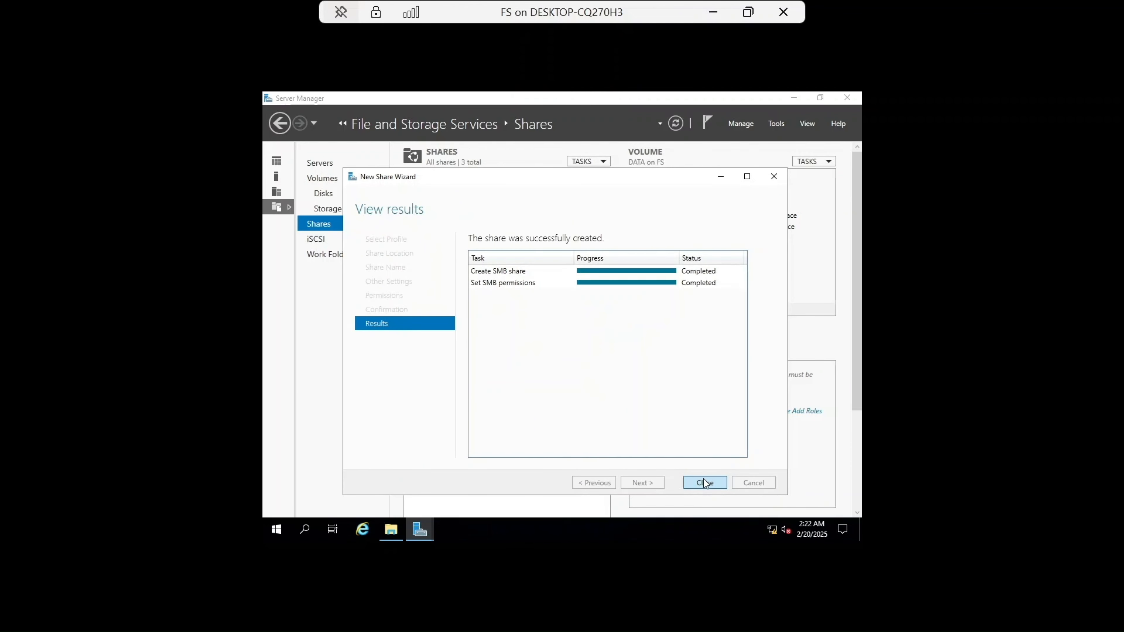
Step: Close the share wizard, switch to the DC virtual machine, and open Group Policy Management
{"action": "left_click", "coordinate": [703, 482]}
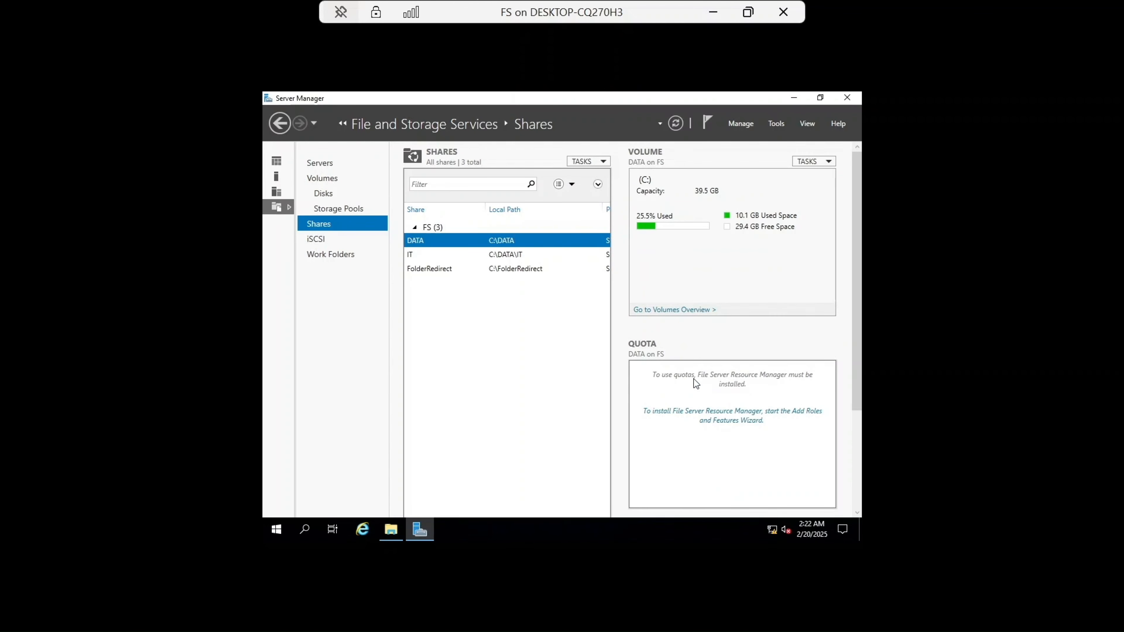
{"action": "left_click", "coordinate": [713, 12]}
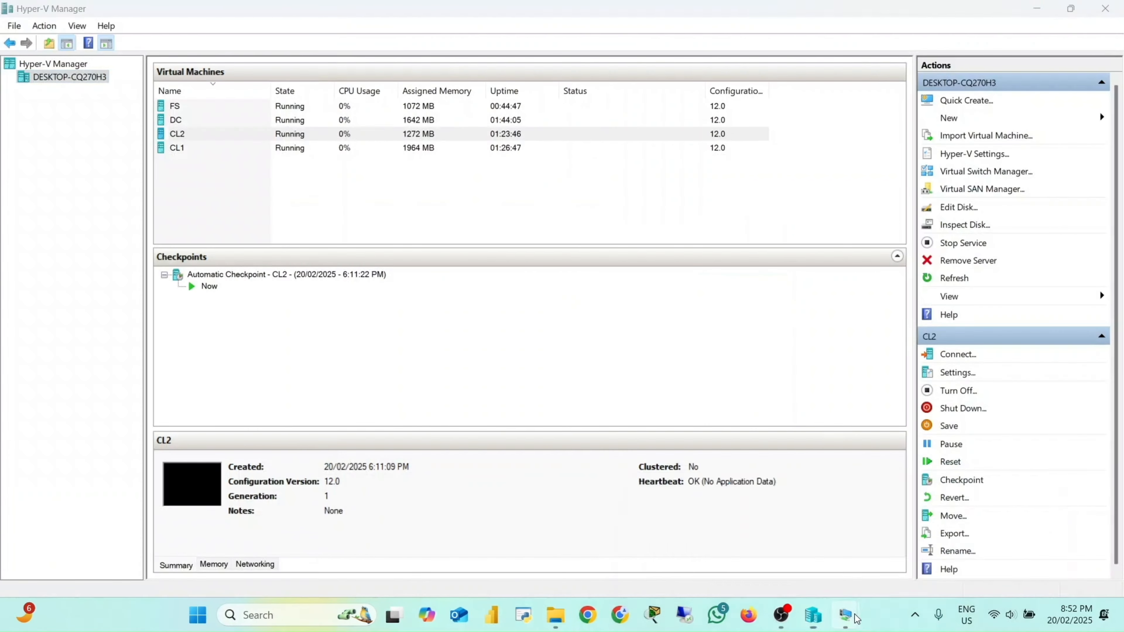
{"action": "mouse_move", "coordinate": [848, 606]}
{"action": "left_click", "coordinate": [688, 559]}
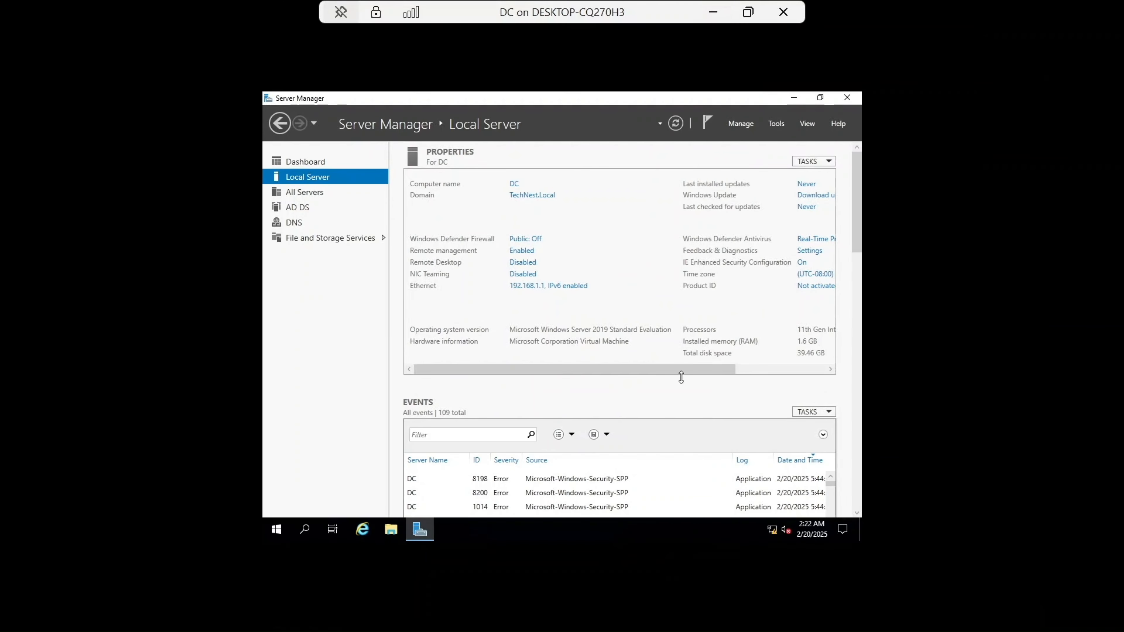
{"action": "left_click", "coordinate": [776, 124]}
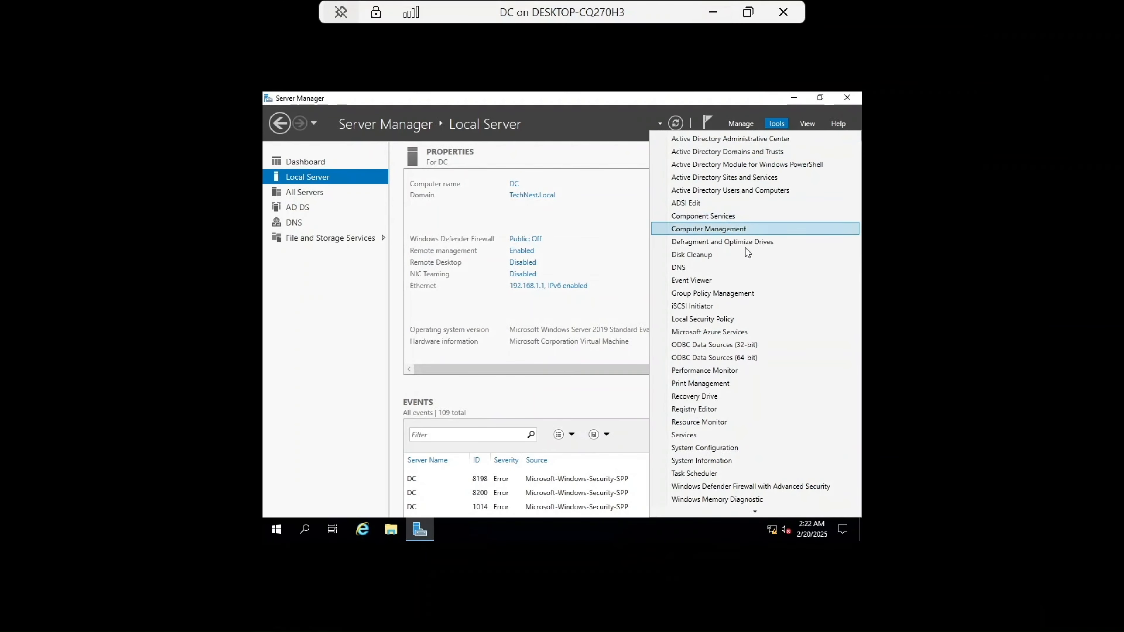
{"action": "left_click", "coordinate": [734, 294]}
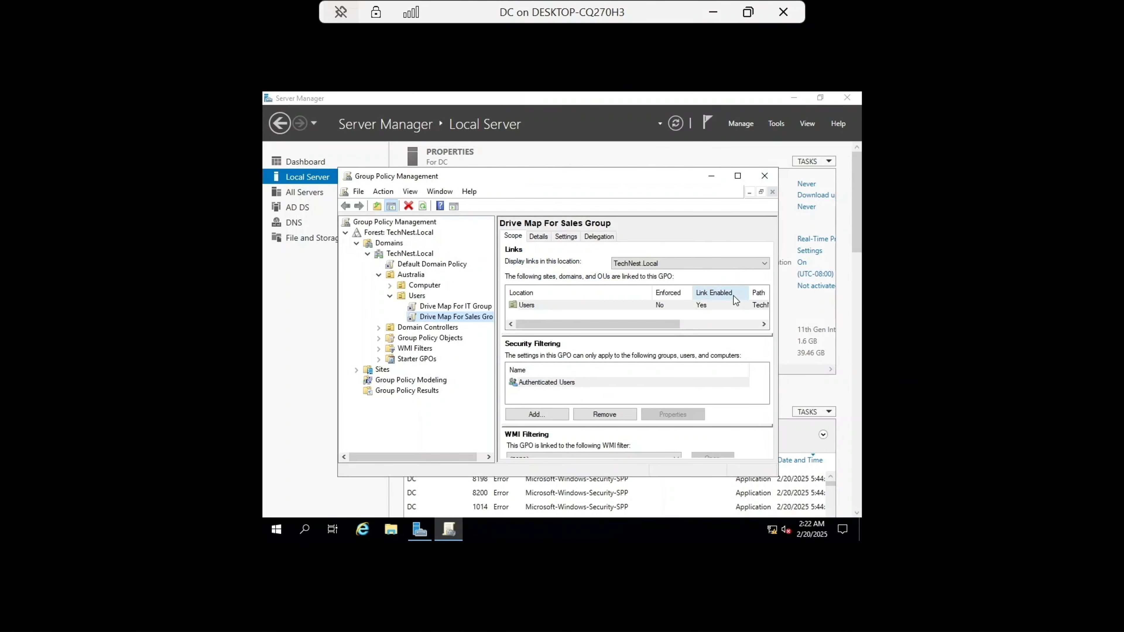
Step: Create a GPO named Folder Redirection linked to the Users OU under Australia
{"action": "right_click", "coordinate": [409, 295]}
{"action": "left_click", "coordinate": [454, 304]}
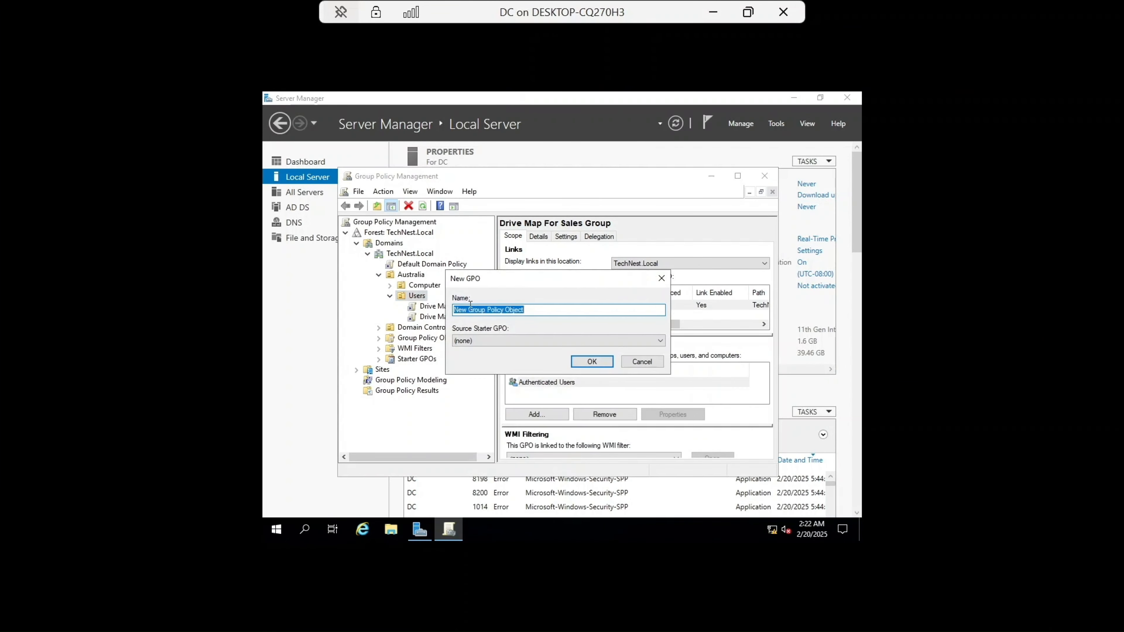
{"action": "key", "text": "Caps_Lock"}
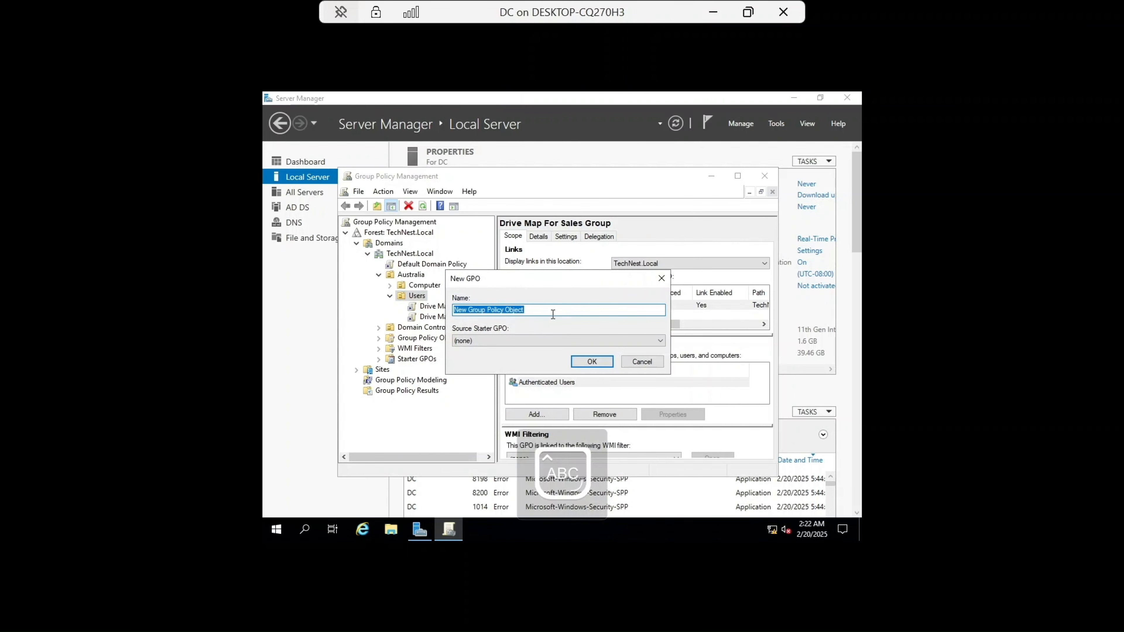
{"action": "type", "text": "Folder"}
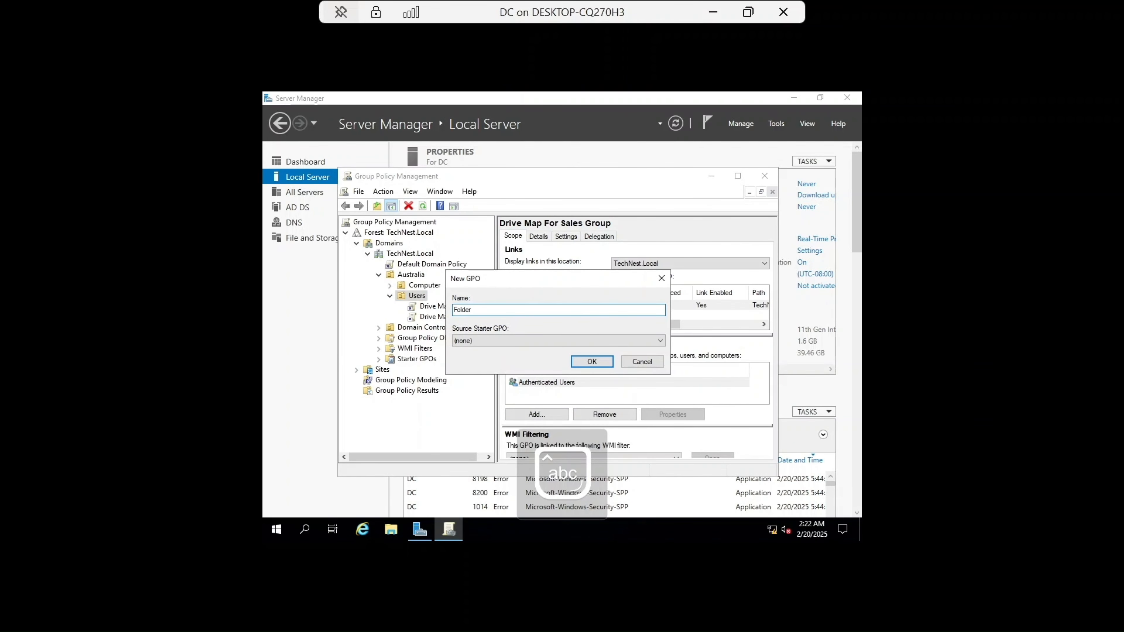
{"action": "type", "text": " Redirection"}
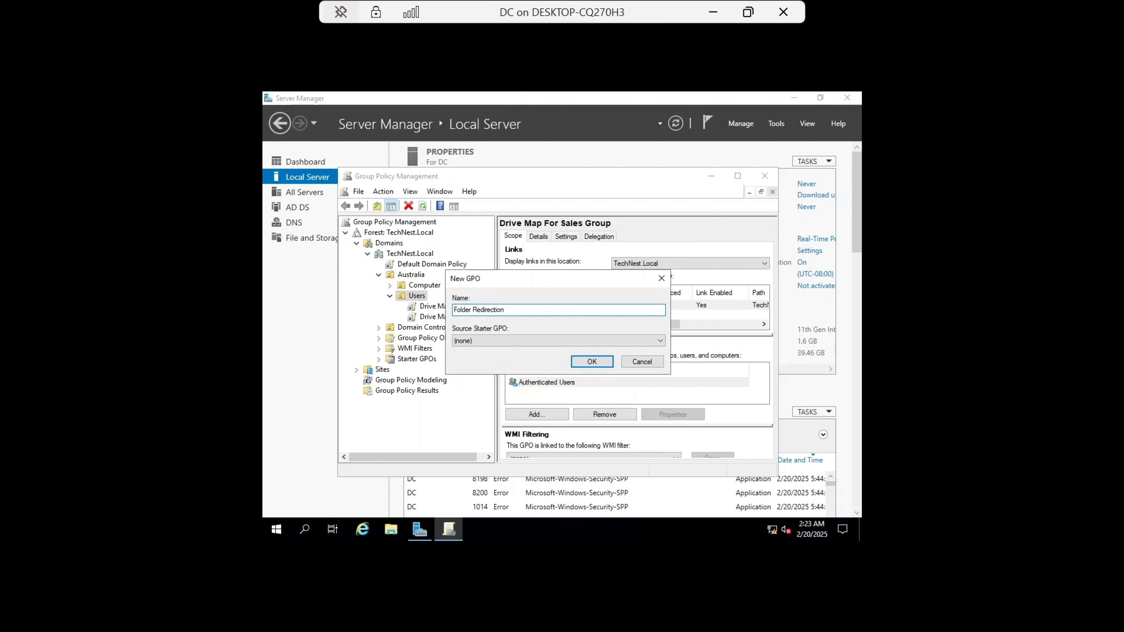
{"action": "key", "text": "Return"}
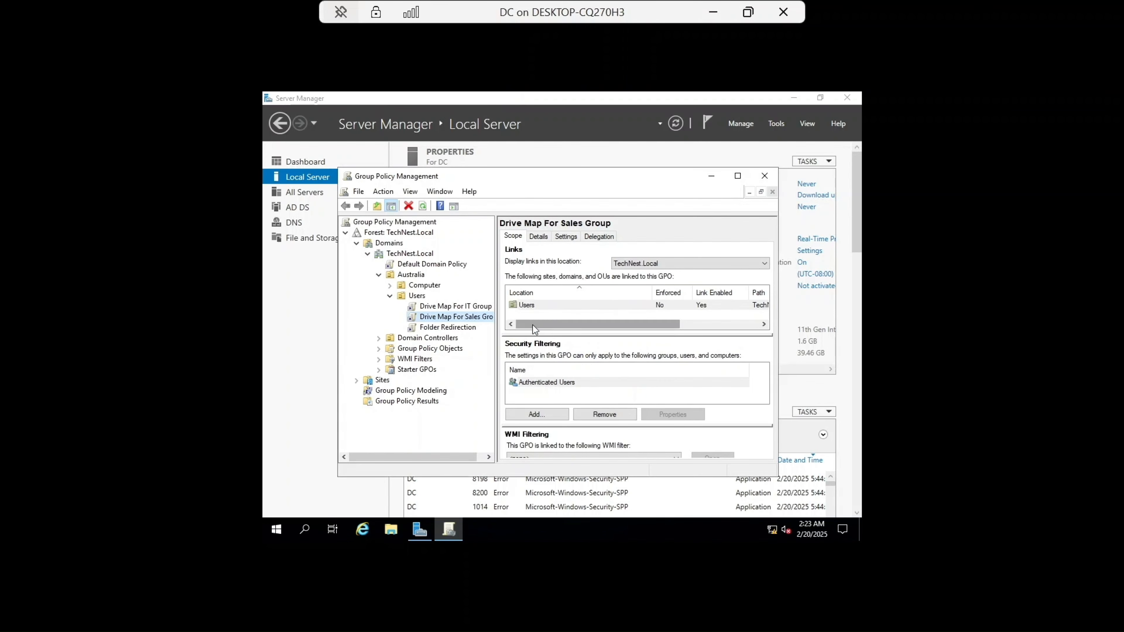
Step: Edit the Folder Redirection GPO and open the Desktop folder's redirection properties under User Configuration
{"action": "right_click", "coordinate": [471, 330]}
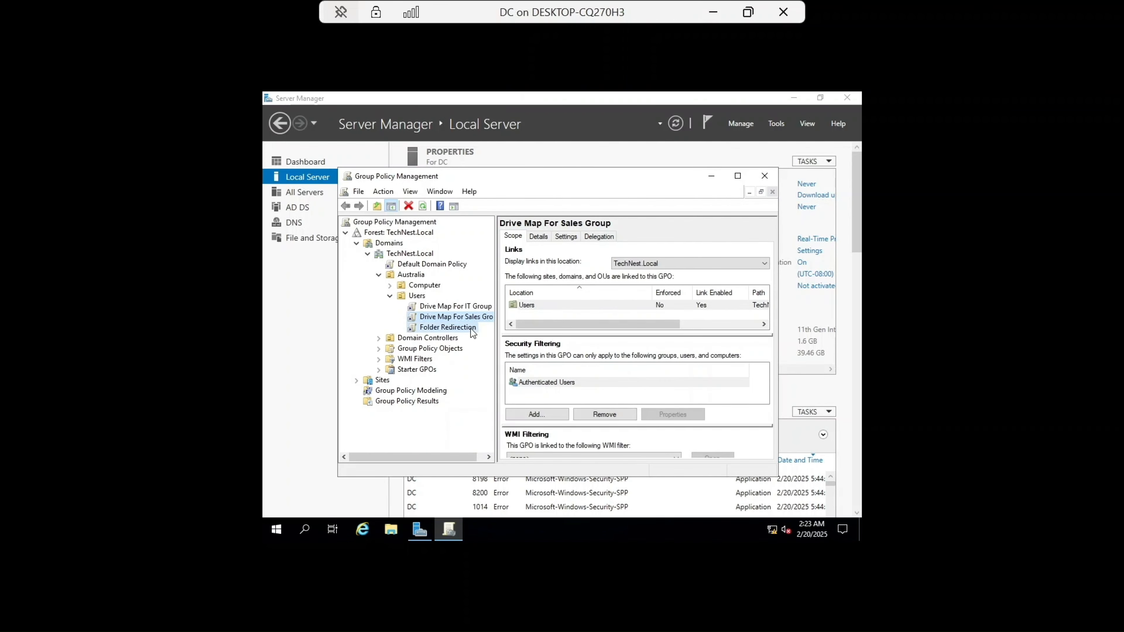
{"action": "left_click", "coordinate": [505, 338]}
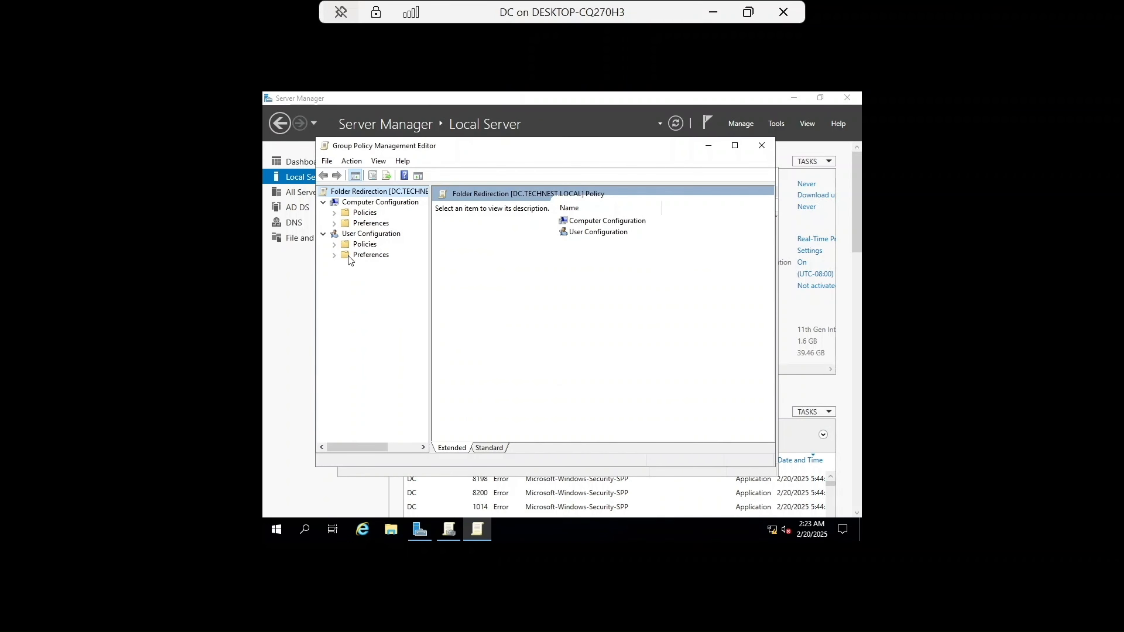
{"action": "left_click", "coordinate": [334, 245]}
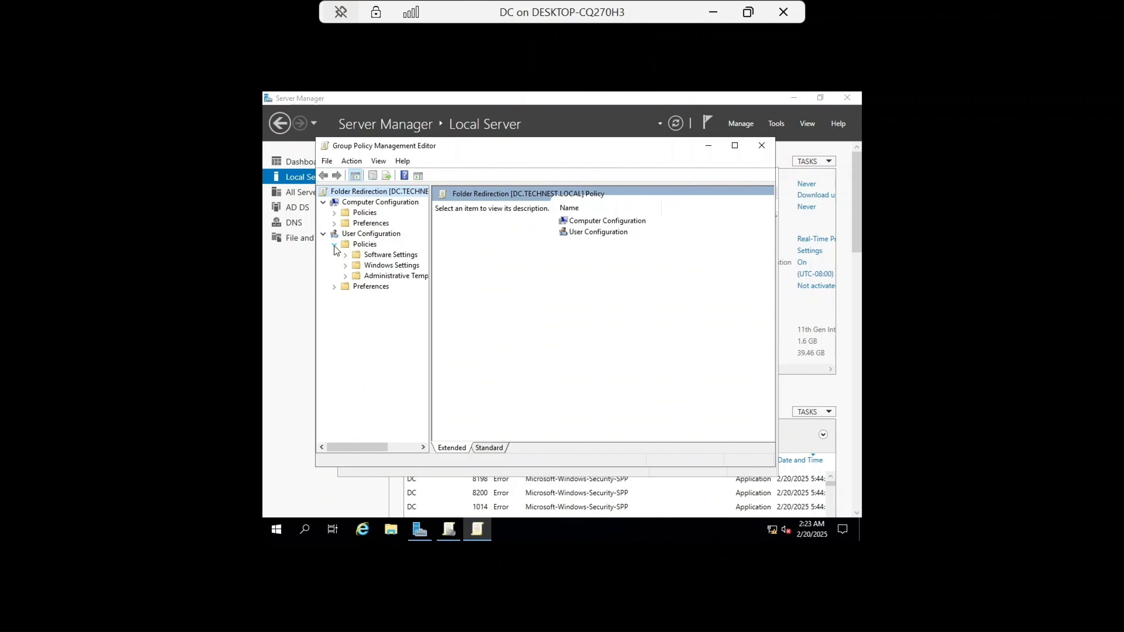
{"action": "left_click", "coordinate": [346, 265]}
{"action": "double_click", "coordinate": [400, 297]}
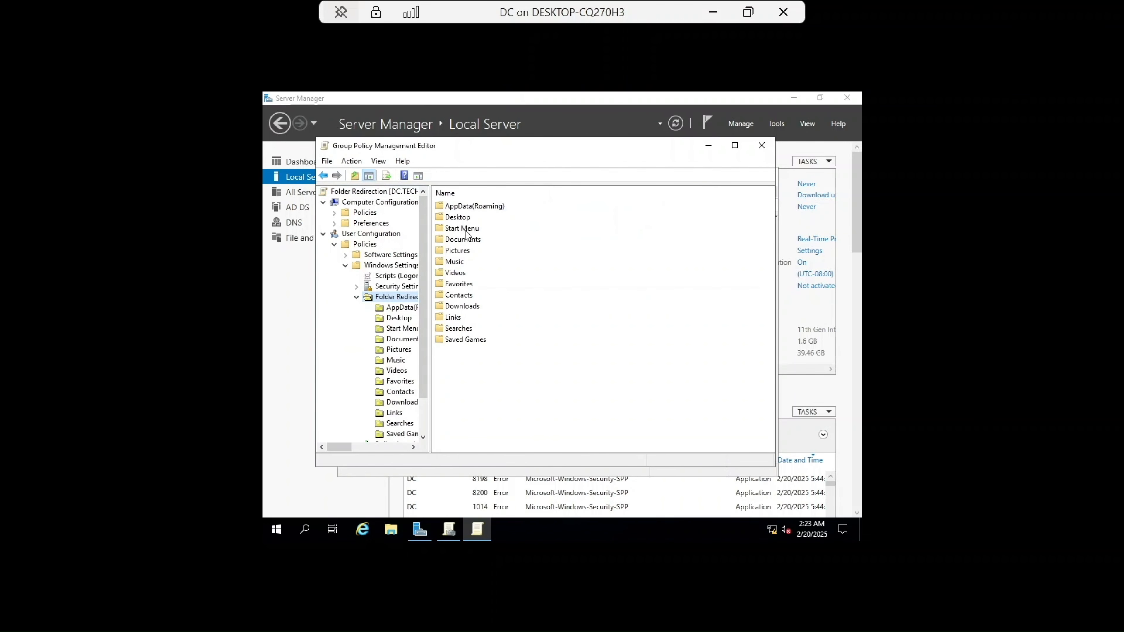
{"action": "left_click", "coordinate": [457, 218]}
{"action": "right_click", "coordinate": [458, 217]}
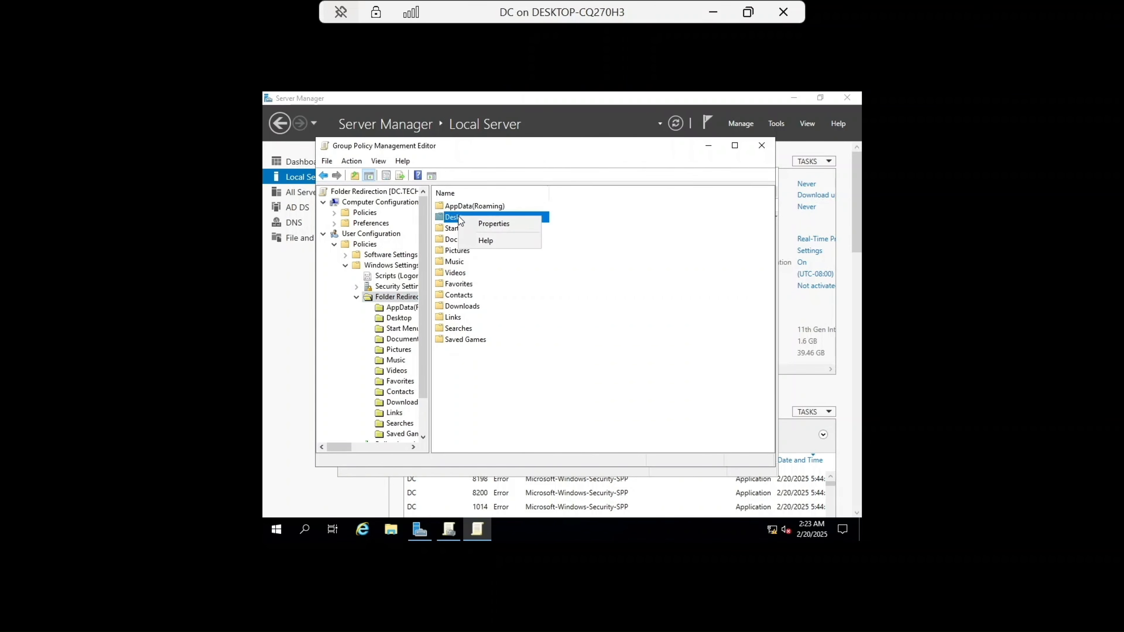
{"action": "left_click", "coordinate": [491, 224]}
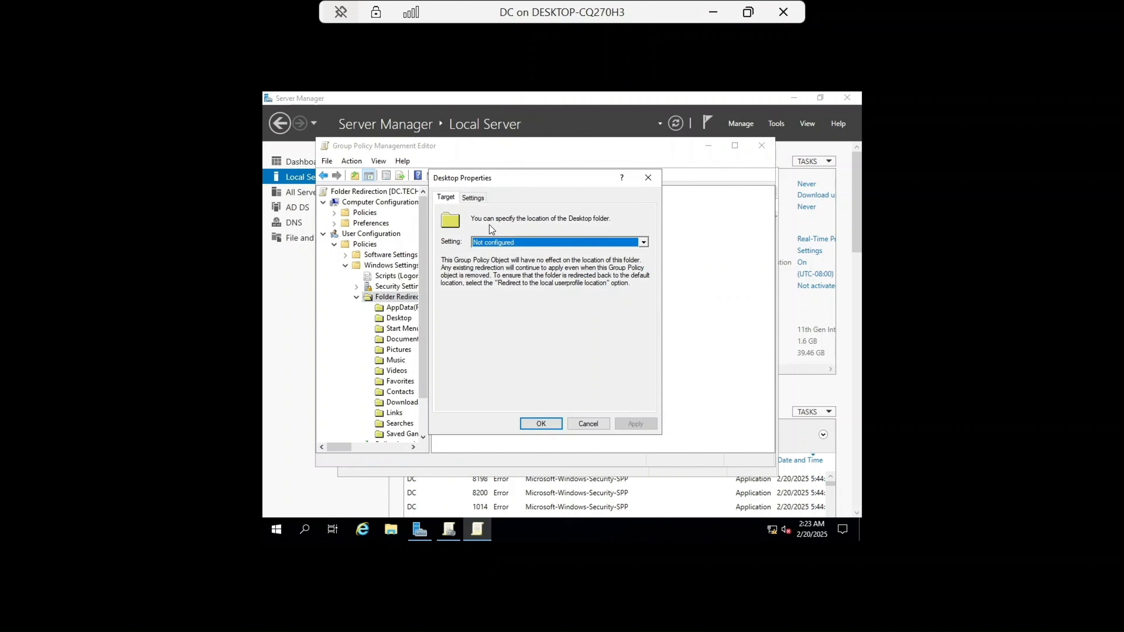
Step: Set Desktop redirection to Basic, creating a folder for each user under the root path, and start the root path with \\
{"action": "left_click", "coordinate": [635, 243]}
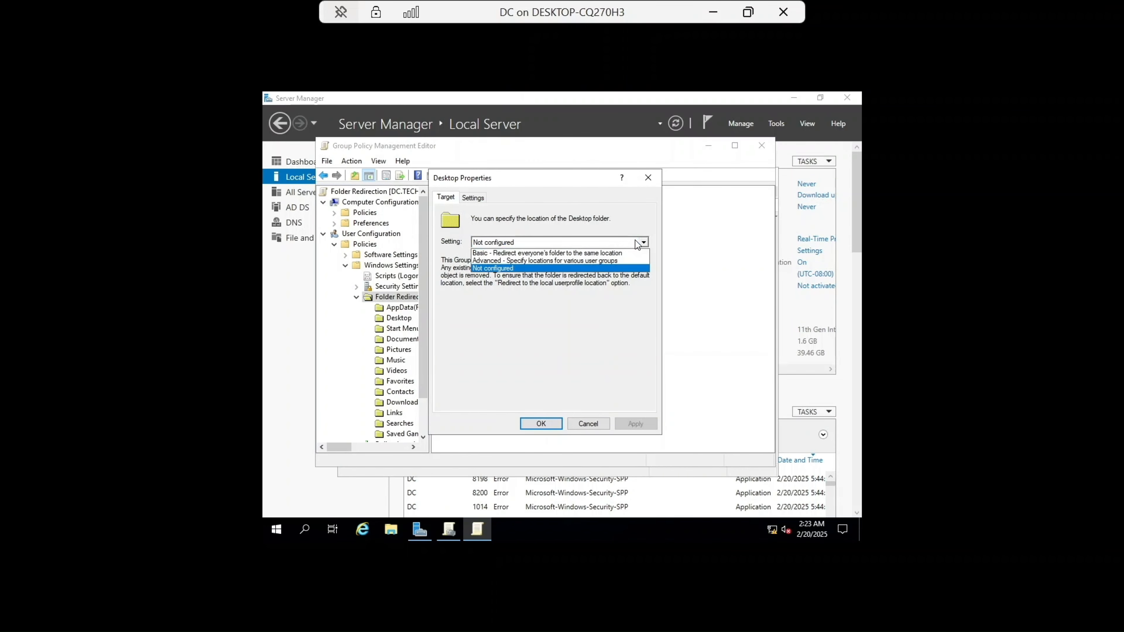
{"action": "left_click", "coordinate": [598, 255]}
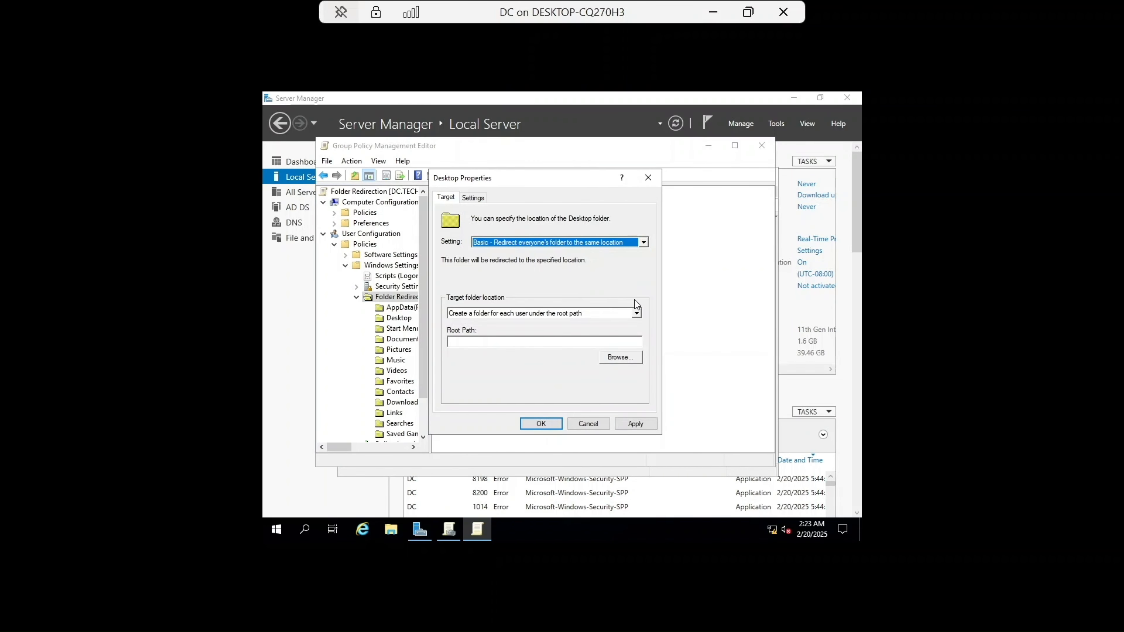
{"action": "left_click", "coordinate": [635, 313]}
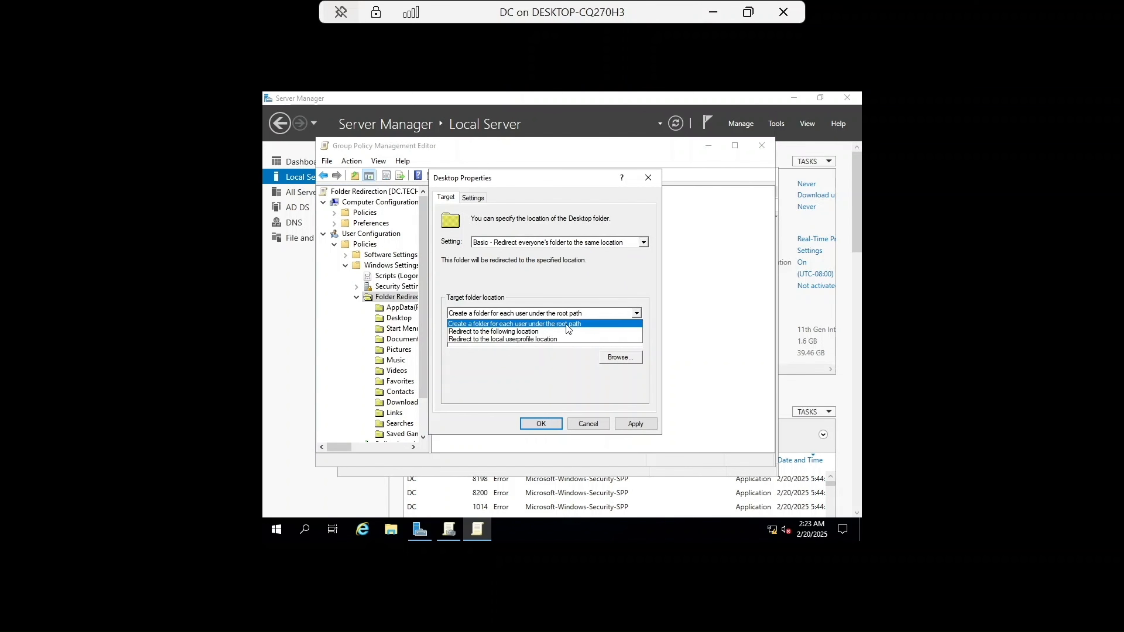
{"action": "left_click", "coordinate": [567, 325]}
{"action": "left_click", "coordinate": [536, 340]}
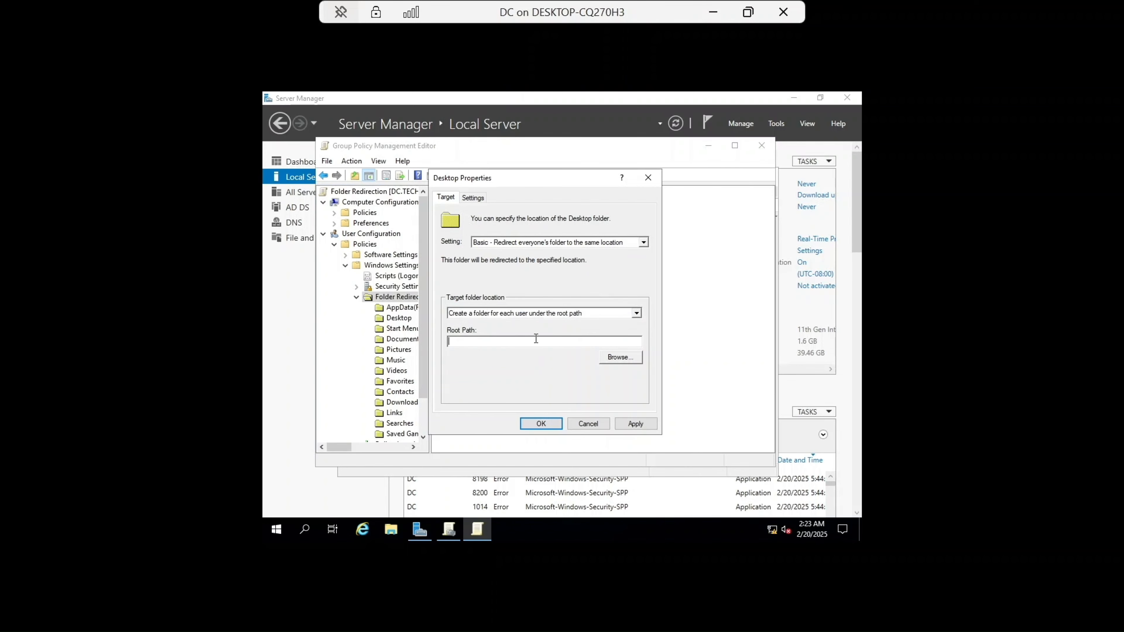
{"action": "type", "text": "\\\\"}
Step: On the file server, check the network path shown on the Sharing tab of the FolderRedirect folder's properties
{"action": "left_click", "coordinate": [713, 12]}
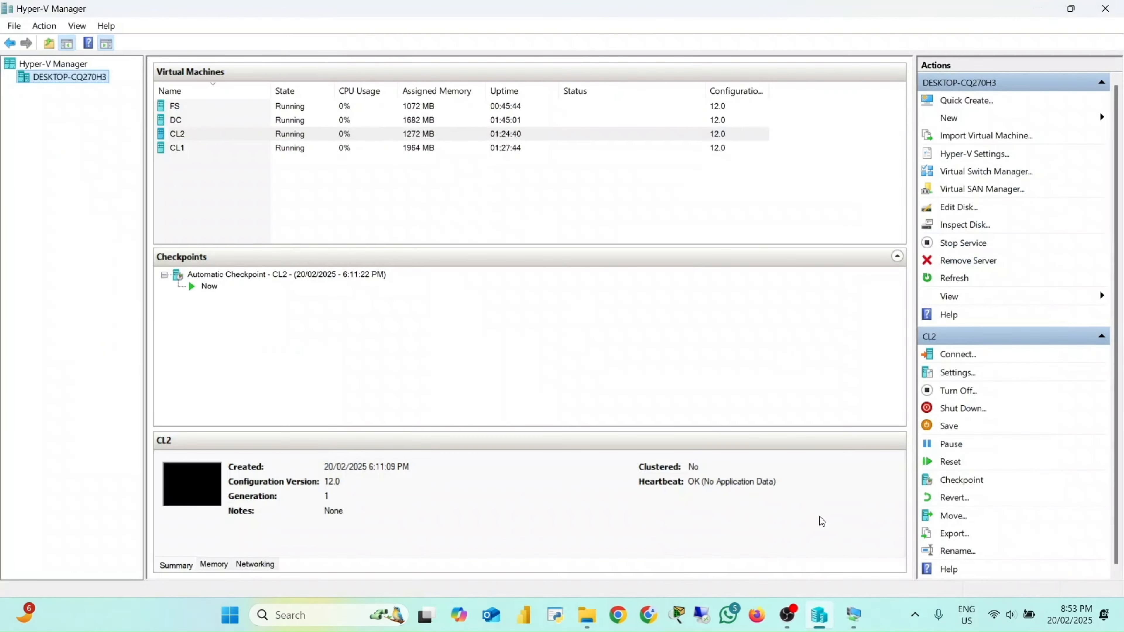
{"action": "mouse_move", "coordinate": [853, 614]}
{"action": "left_click", "coordinate": [811, 566]}
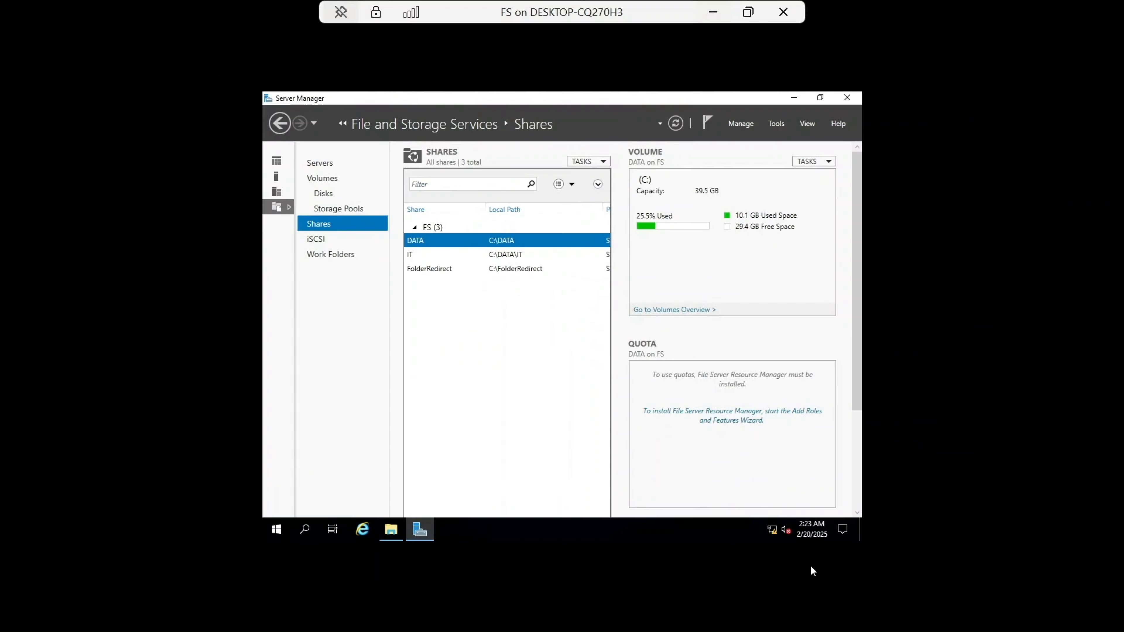
{"action": "left_click", "coordinate": [394, 532]}
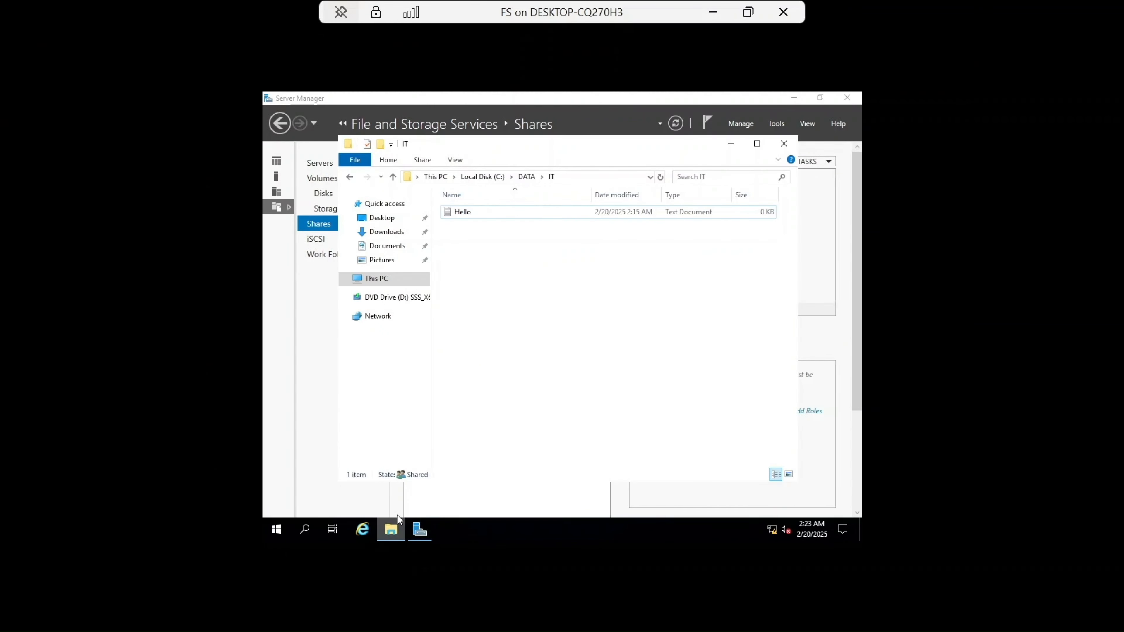
{"action": "left_click", "coordinate": [390, 279]}
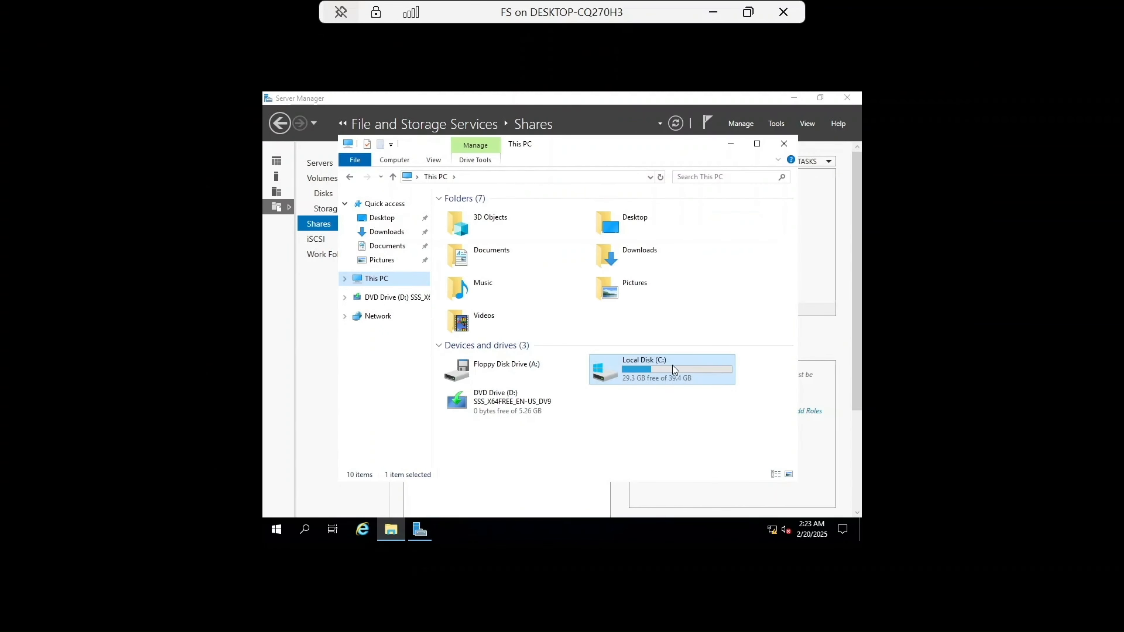
{"action": "double_click", "coordinate": [670, 370]}
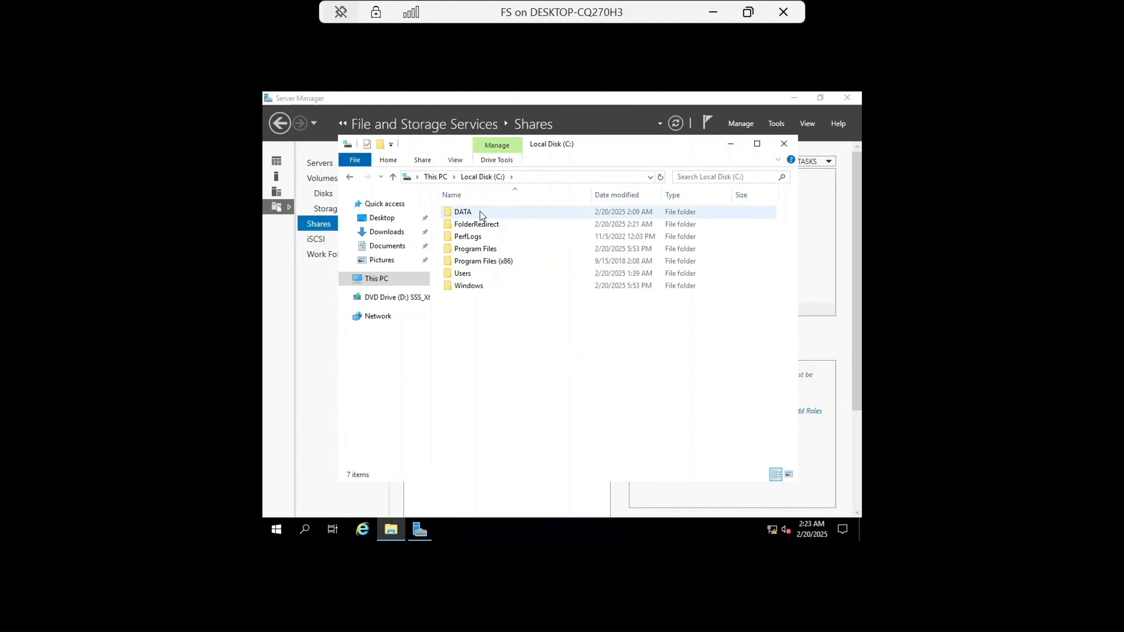
{"action": "left_click", "coordinate": [483, 225]}
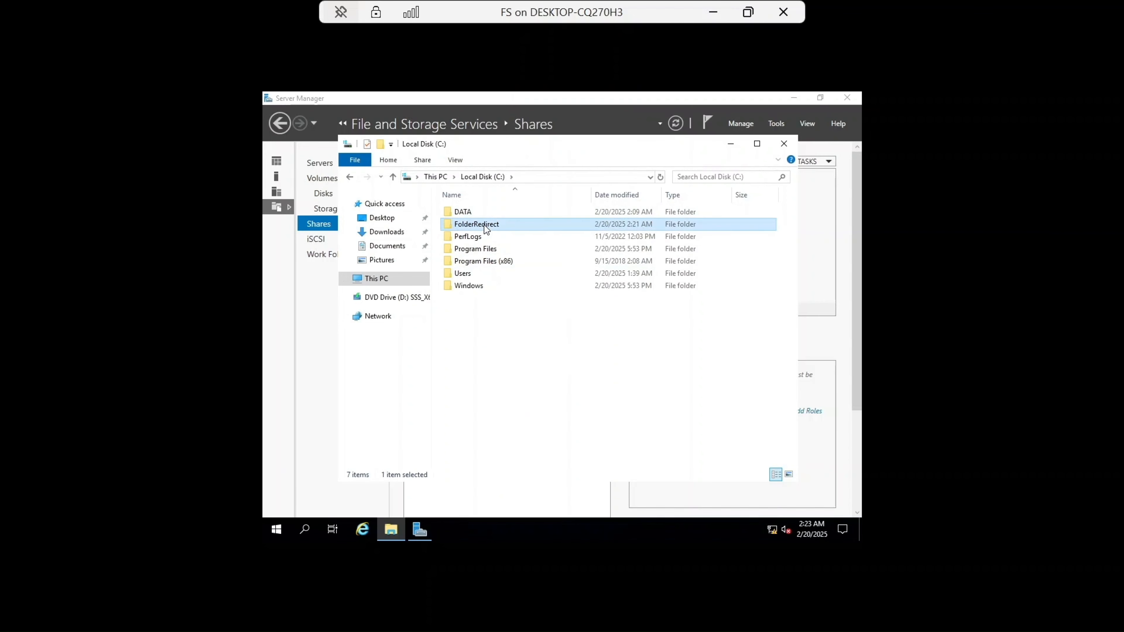
{"action": "right_click", "coordinate": [483, 225]}
{"action": "left_click", "coordinate": [542, 424]}
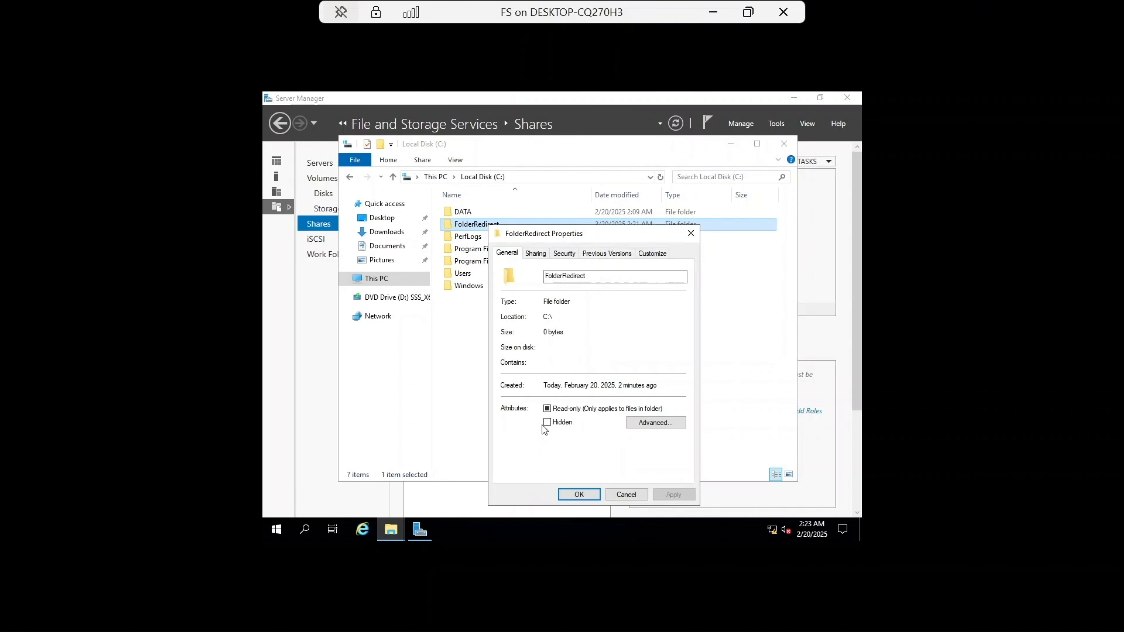
{"action": "left_click", "coordinate": [535, 255]}
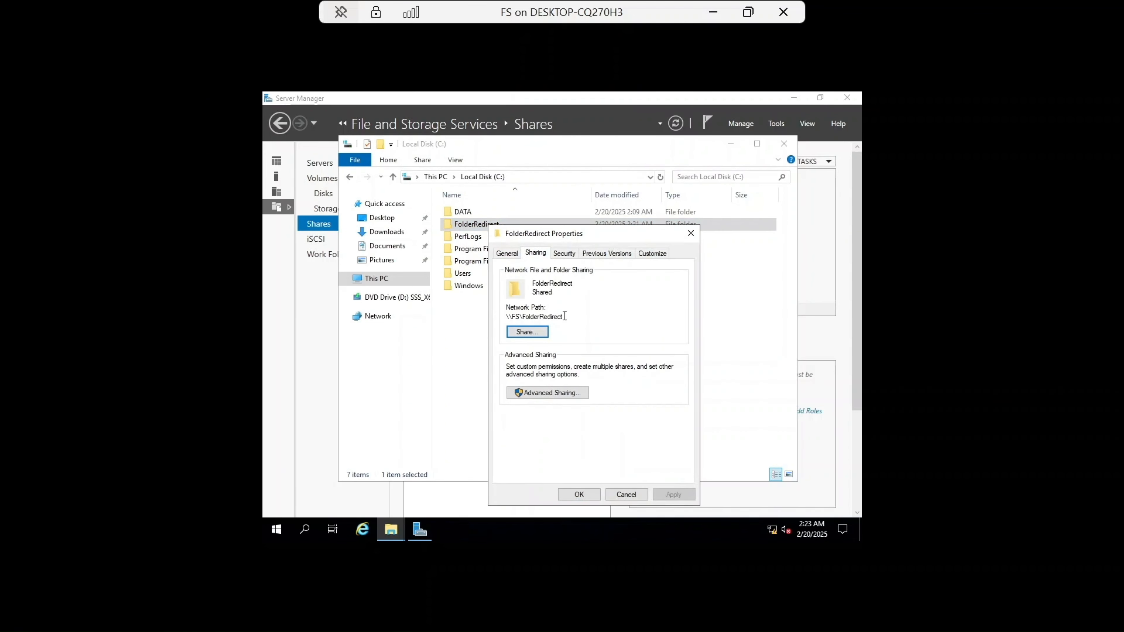
{"action": "left_click_drag", "start_coordinate": [571, 318], "coordinate": [501, 317]}
{"action": "key", "text": "ctrl+c"}
{"action": "left_click", "coordinate": [712, 12]}
Step: Back on the DC, complete the Desktop root path as \\FS\FolderRedirect and apply it
{"action": "mouse_move", "coordinate": [574, 620]}
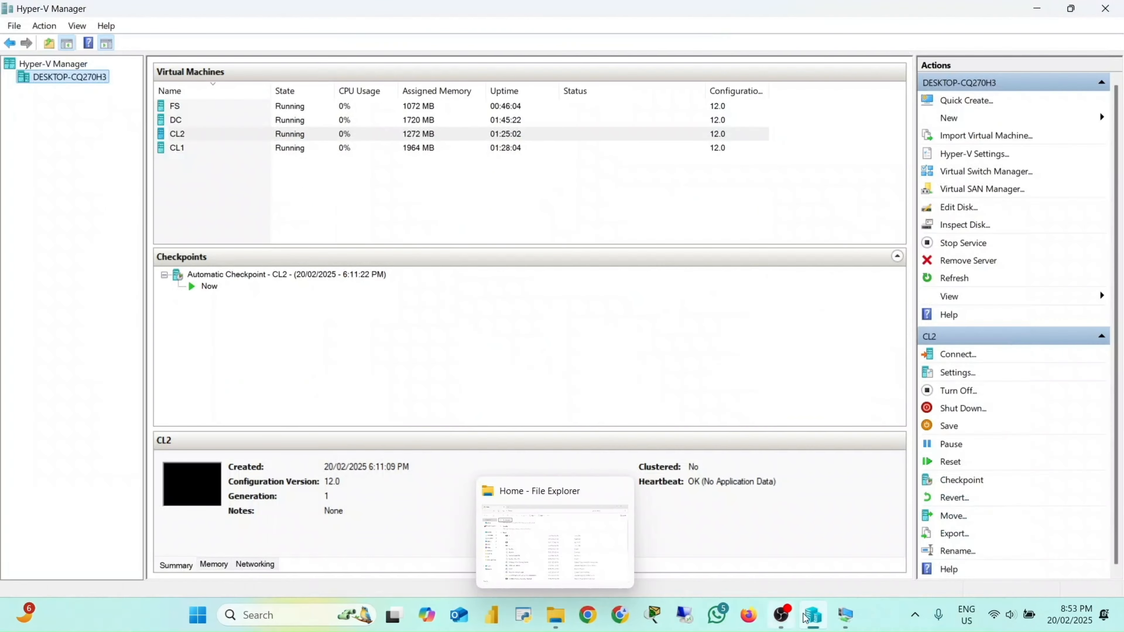
{"action": "mouse_move", "coordinate": [837, 619]}
{"action": "left_click", "coordinate": [705, 557]}
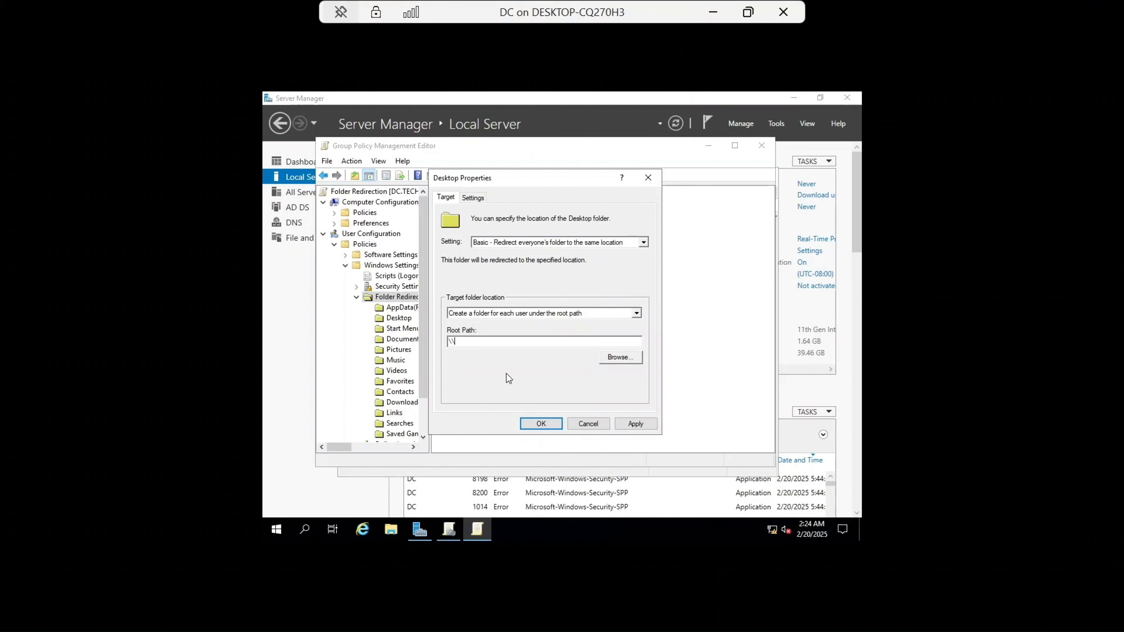
{"action": "key", "text": "Caps_Lock"}
{"action": "type", "text": "FS"}
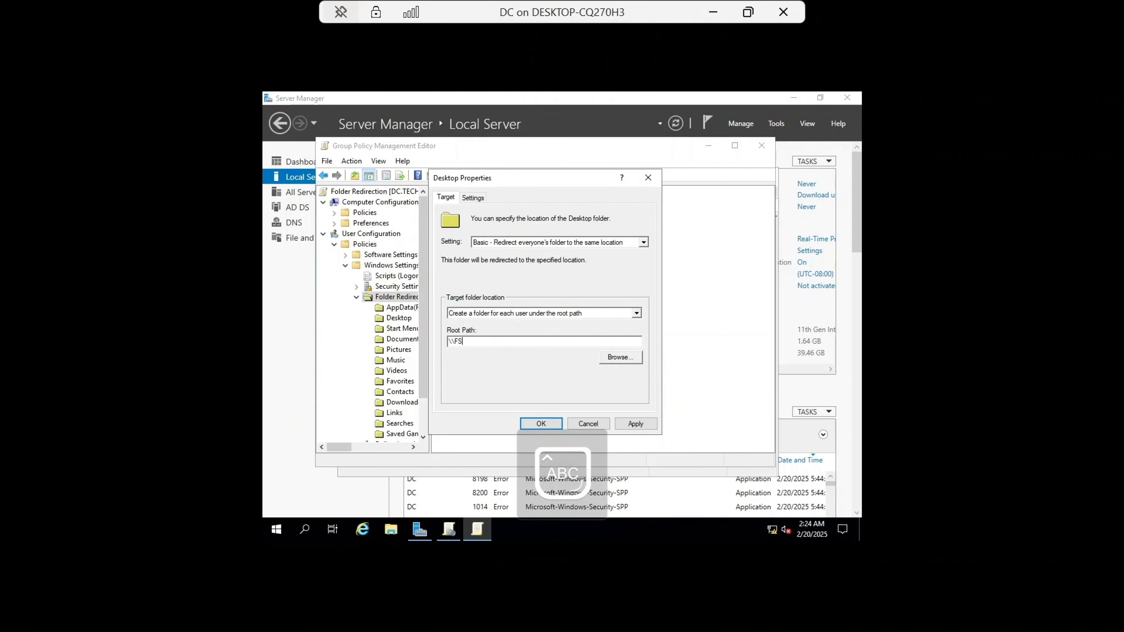
{"action": "key", "text": "Caps_Lock"}
{"action": "type", "text": "\\Folder"}
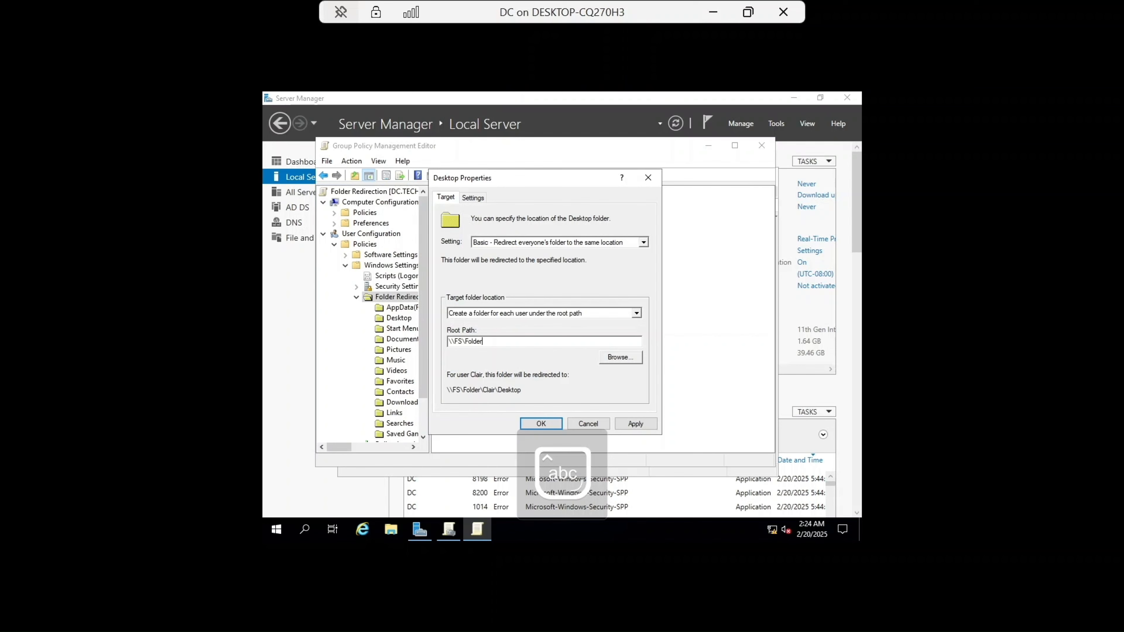
{"action": "type", "text": "Redirect"}
{"action": "left_click", "coordinate": [642, 423]}
{"action": "left_click", "coordinate": [605, 369]}
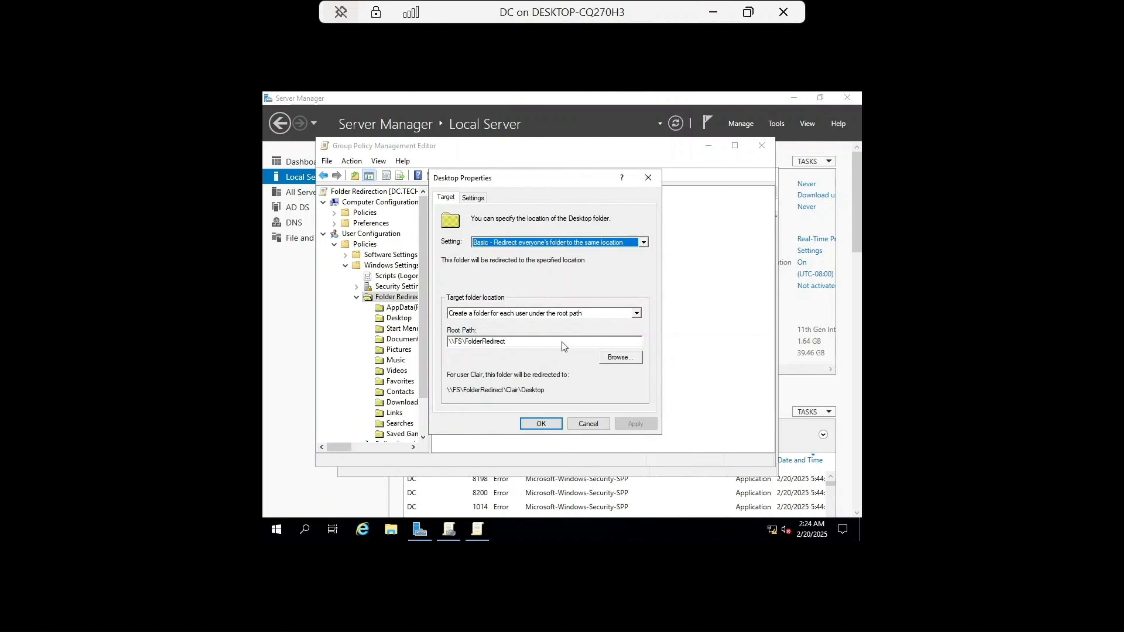
Step: Enable applying the redirection policy to Windows 2000, XP and Server 2003 systems, then apply and close the Desktop properties
{"action": "left_click", "coordinate": [485, 198]}
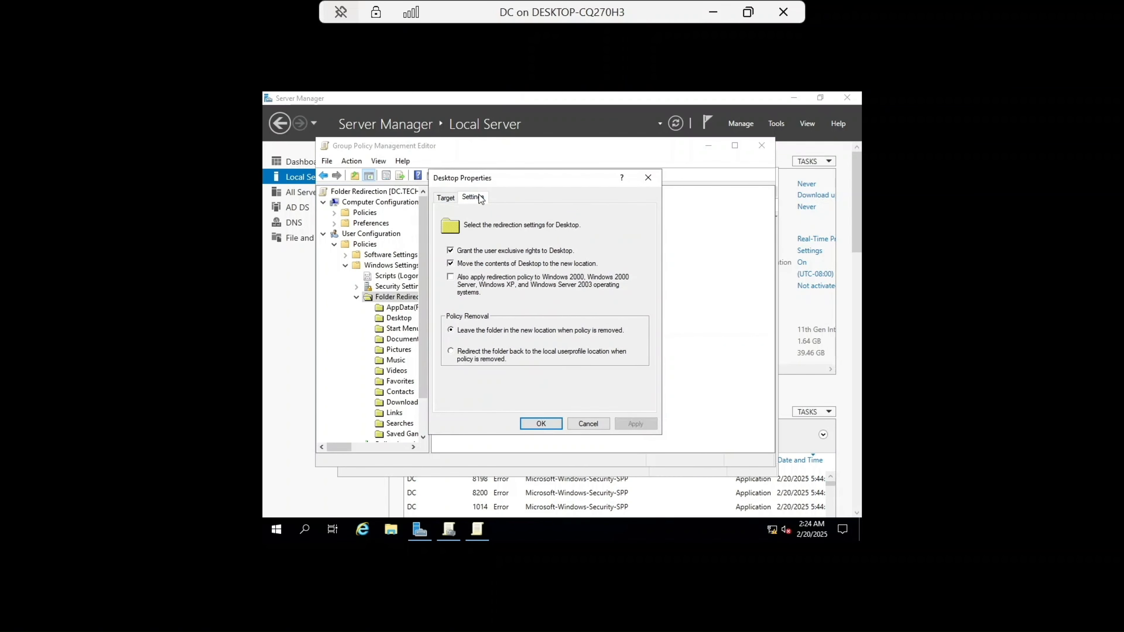
{"action": "left_click", "coordinate": [451, 277]}
{"action": "left_click", "coordinate": [635, 424]}
{"action": "left_click", "coordinate": [540, 424]}
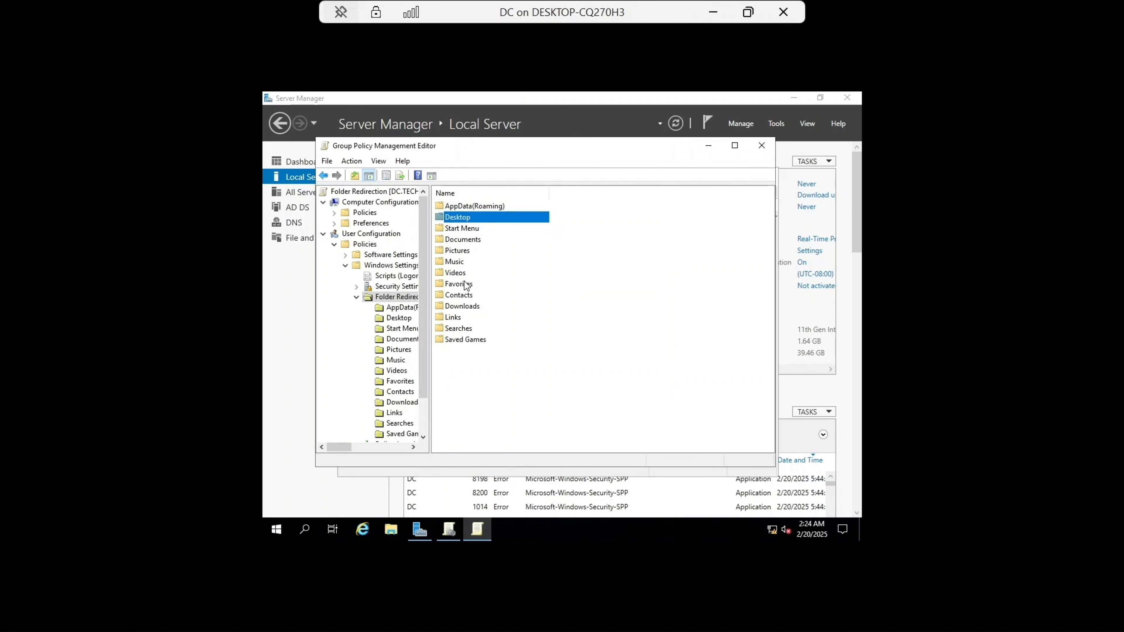
Step: Open the Documents folder's redirection properties, set it to Basic with a folder per user, and paste the root path \\FS\FolderRedirect
{"action": "left_click", "coordinate": [462, 240]}
{"action": "right_click", "coordinate": [463, 240]}
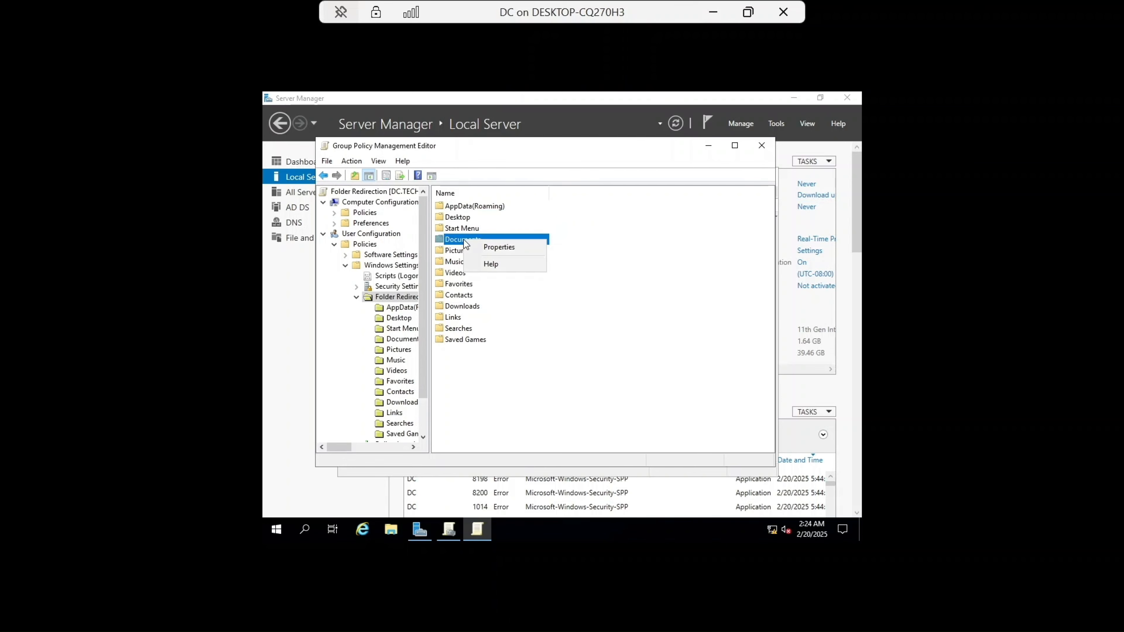
{"action": "left_click", "coordinate": [499, 248]}
{"action": "left_click", "coordinate": [604, 242]}
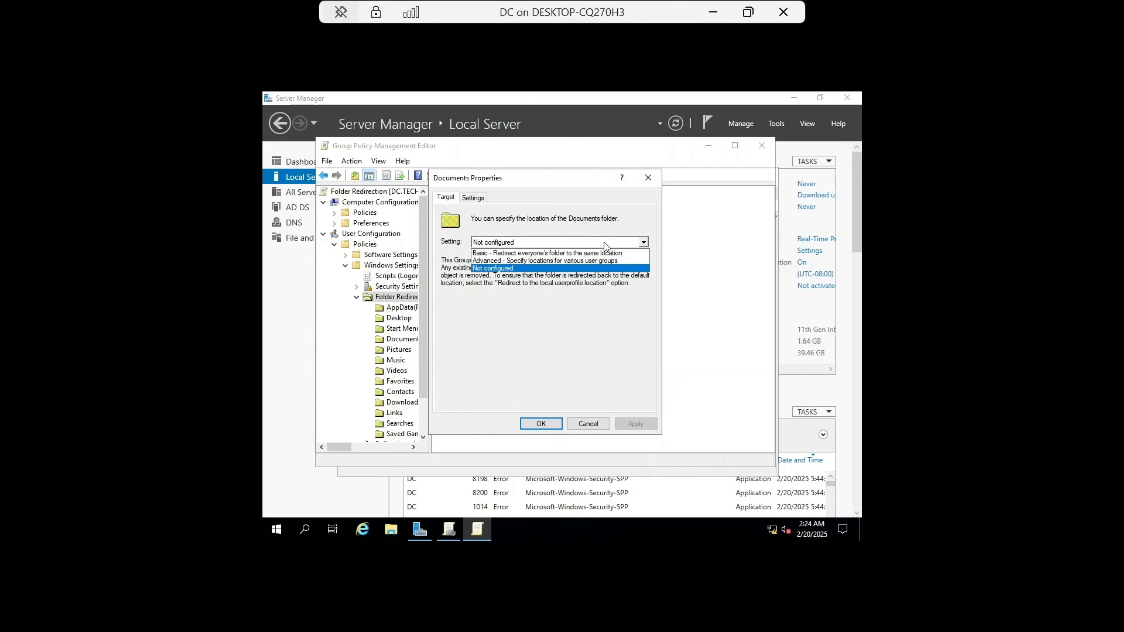
{"action": "left_click", "coordinate": [582, 253]}
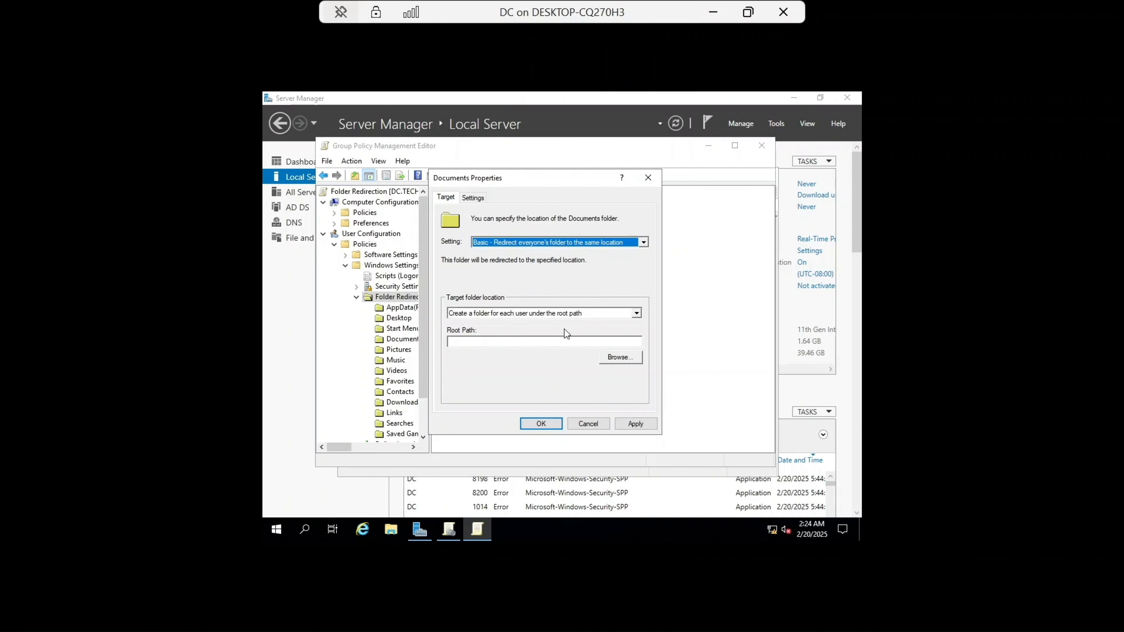
{"action": "left_click", "coordinate": [553, 341]}
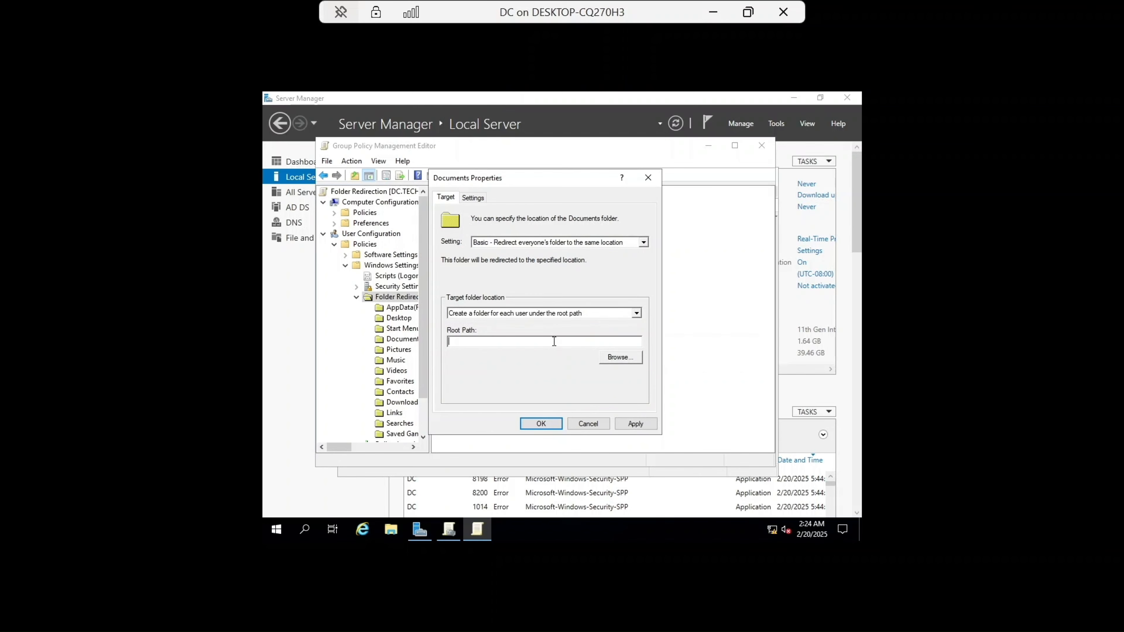
{"action": "key", "text": "ctrl+v"}
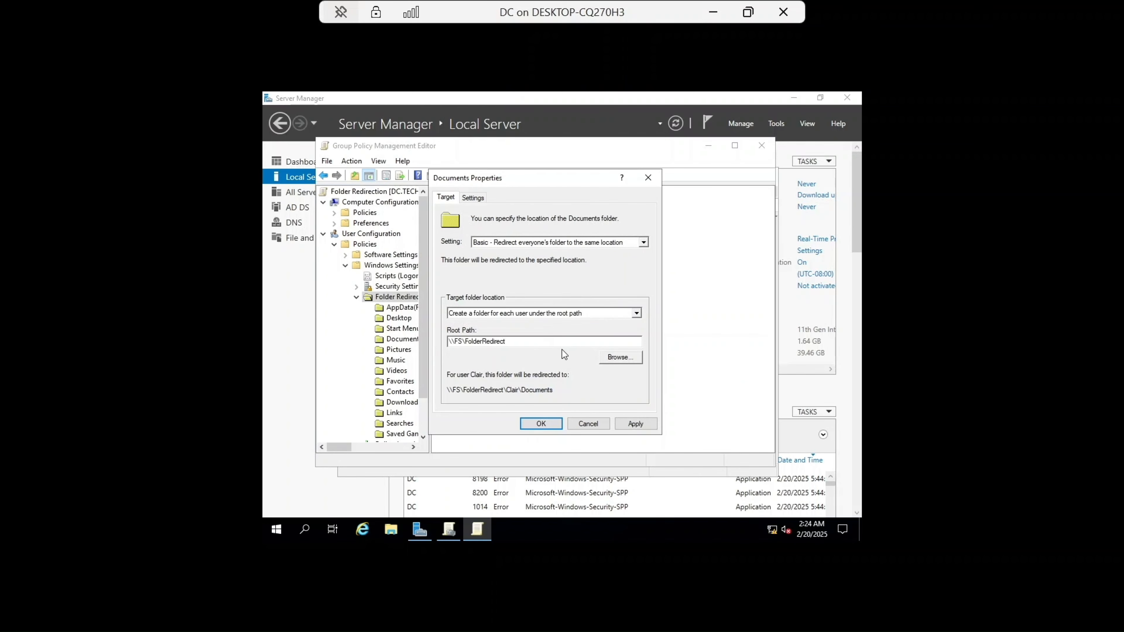
Step: Enable applying the Documents redirection to Windows 2000, XP and Server 2003 systems, accept the warning, and close the properties
{"action": "left_click", "coordinate": [473, 197]}
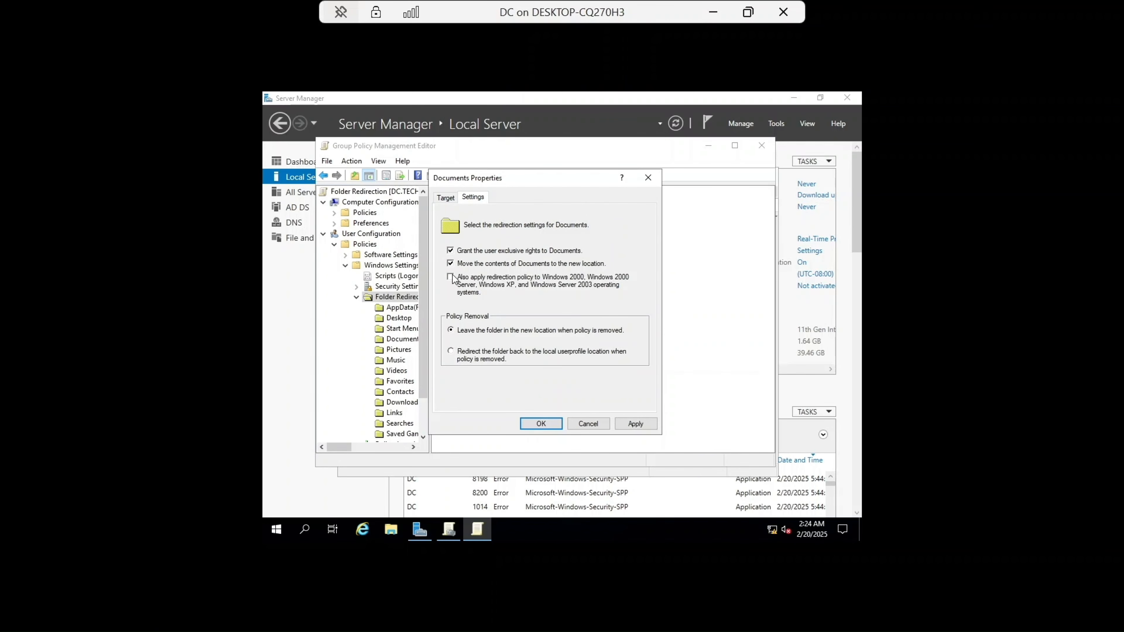
{"action": "left_click", "coordinate": [646, 424]}
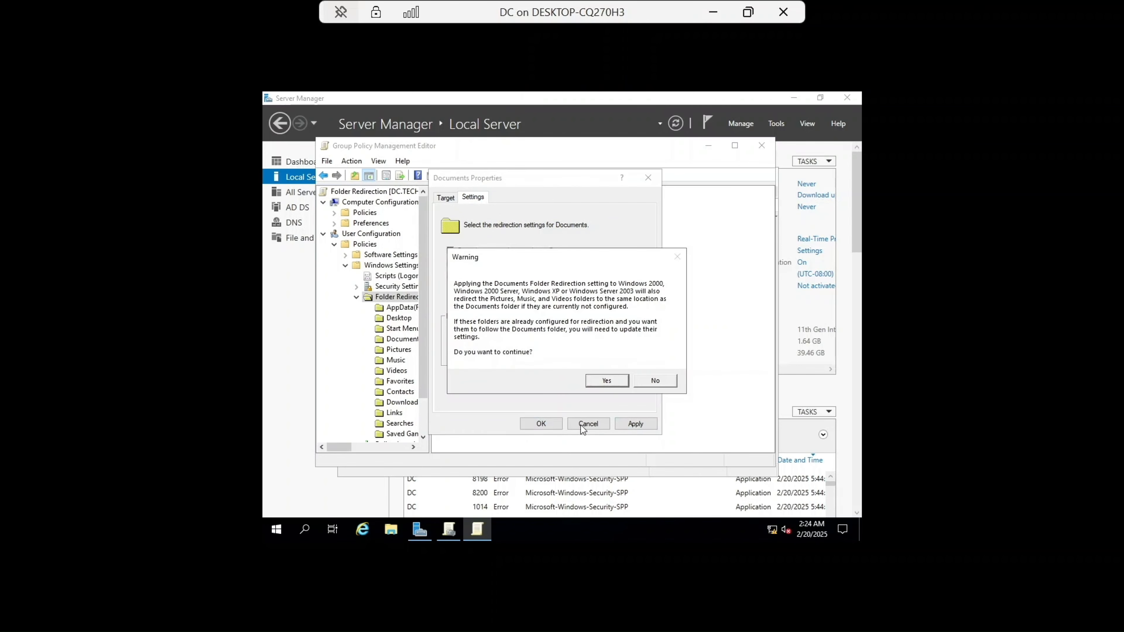
{"action": "left_click", "coordinate": [604, 383]}
{"action": "left_click", "coordinate": [542, 425]}
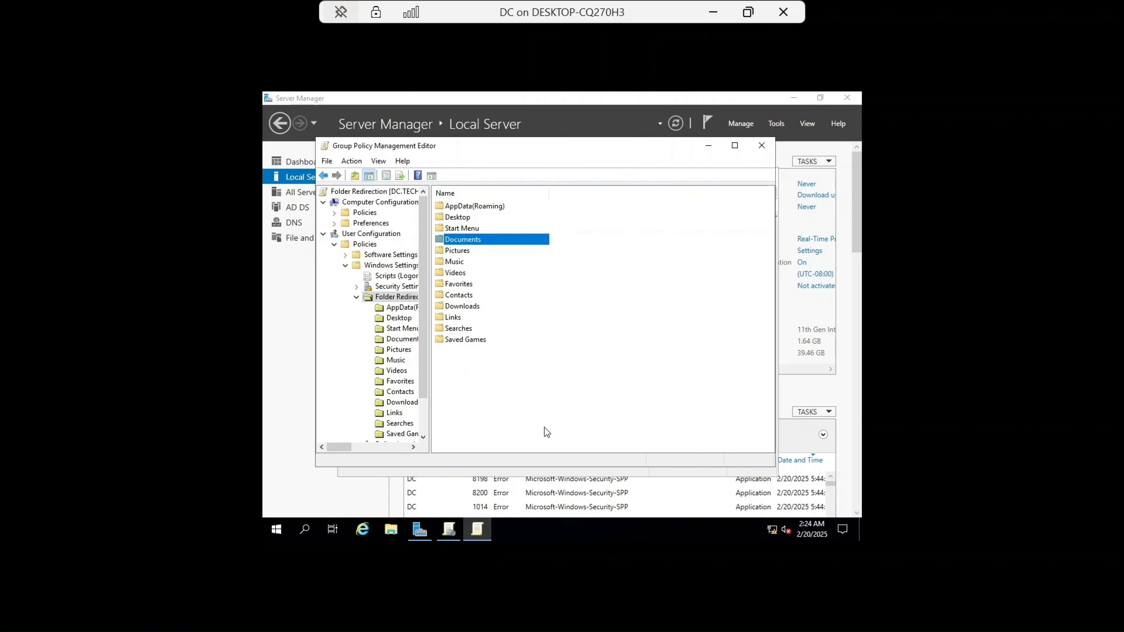
Step: Close the Group Policy editors and run gpupdate /force in a Command Prompt on the DC
{"action": "left_click", "coordinate": [760, 148]}
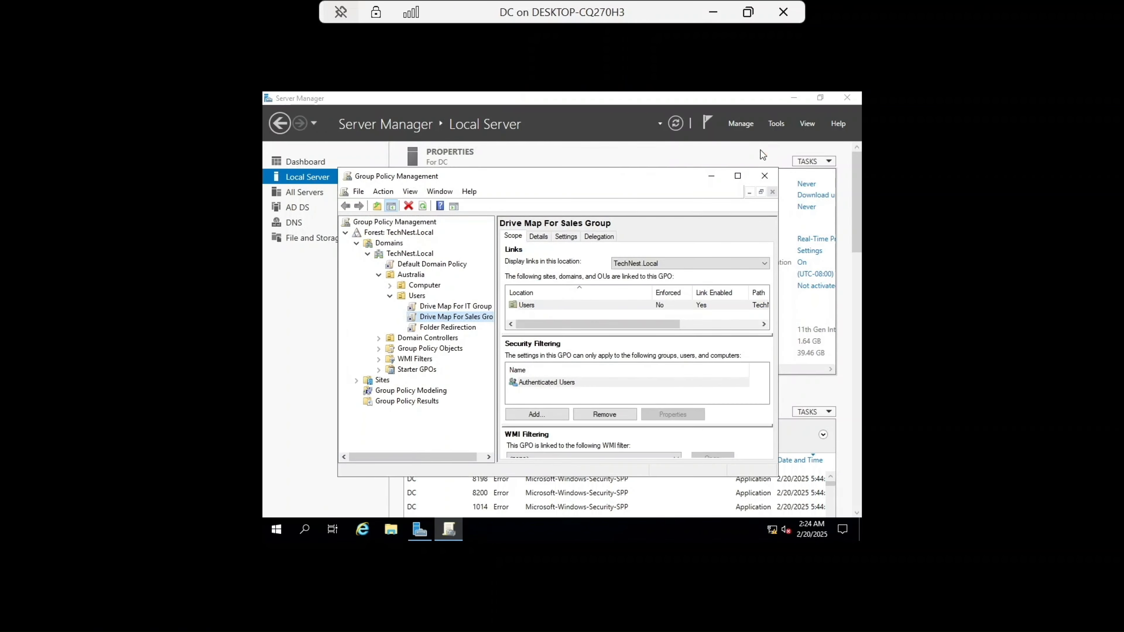
{"action": "left_click", "coordinate": [765, 178]}
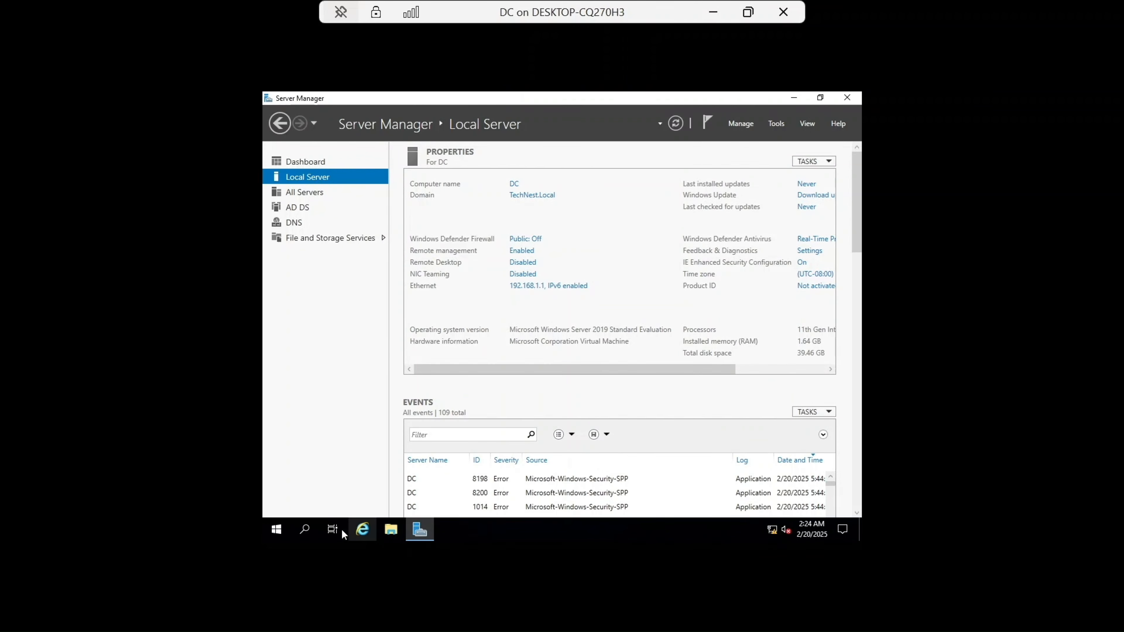
{"action": "left_click", "coordinate": [311, 529]}
{"action": "type", "text": "cmd"}
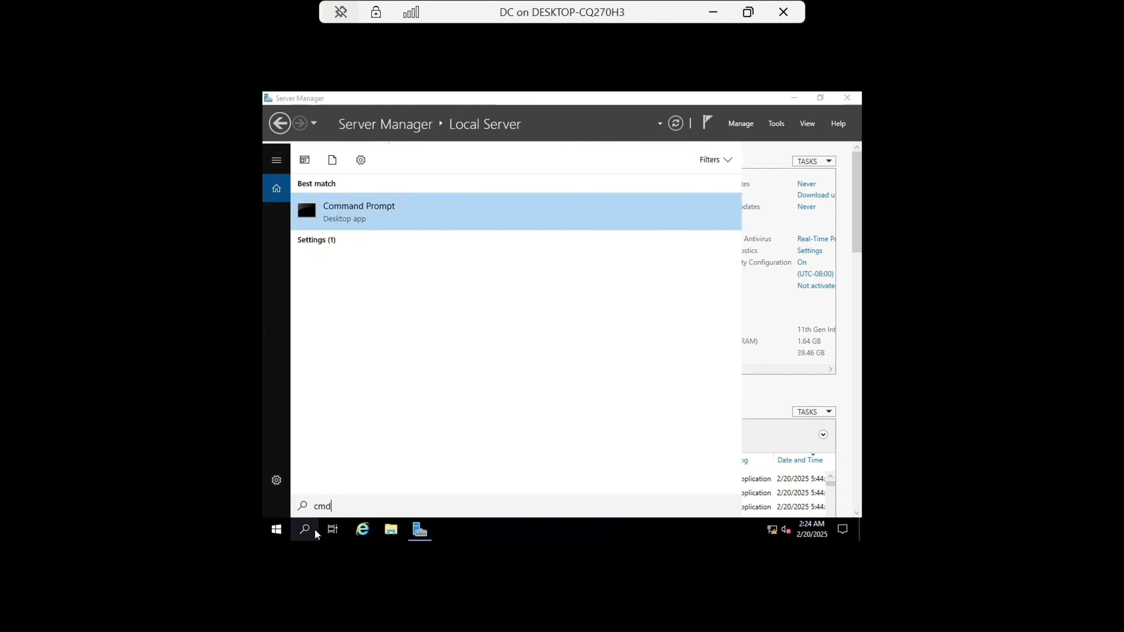
{"action": "key", "text": "Return"}
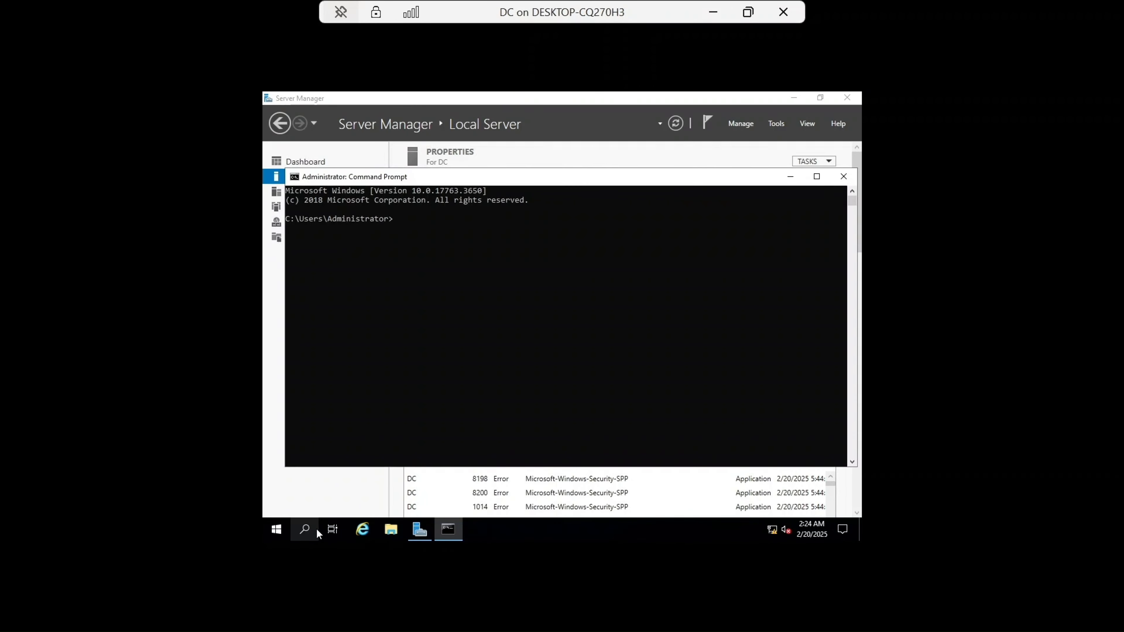
{"action": "type", "text": "gpupdate /force"}
{"action": "key", "text": "Return"}
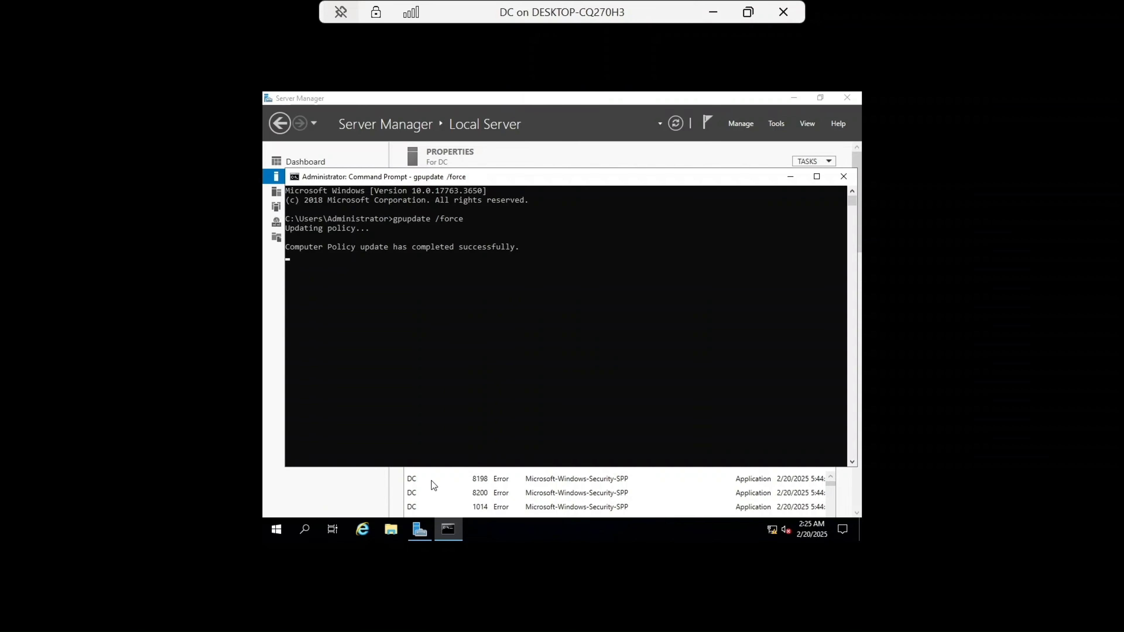
Step: Switch to the CL1 client, run gpupdate /force in Command Prompt and agree to log off
{"action": "left_click", "coordinate": [719, 16]}
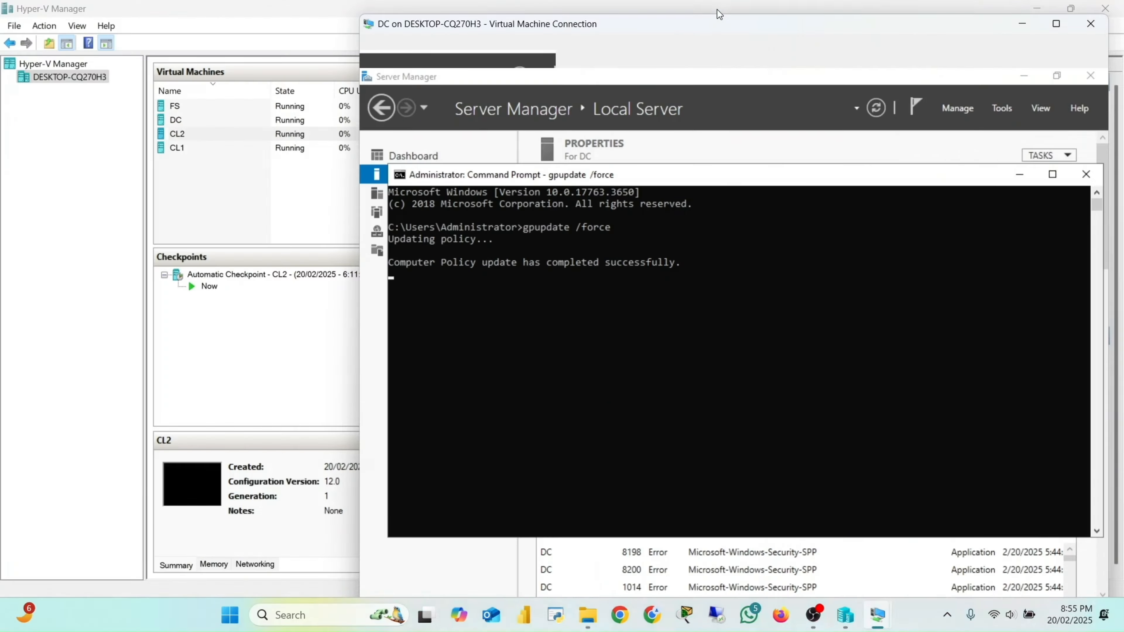
{"action": "mouse_move", "coordinate": [850, 622]}
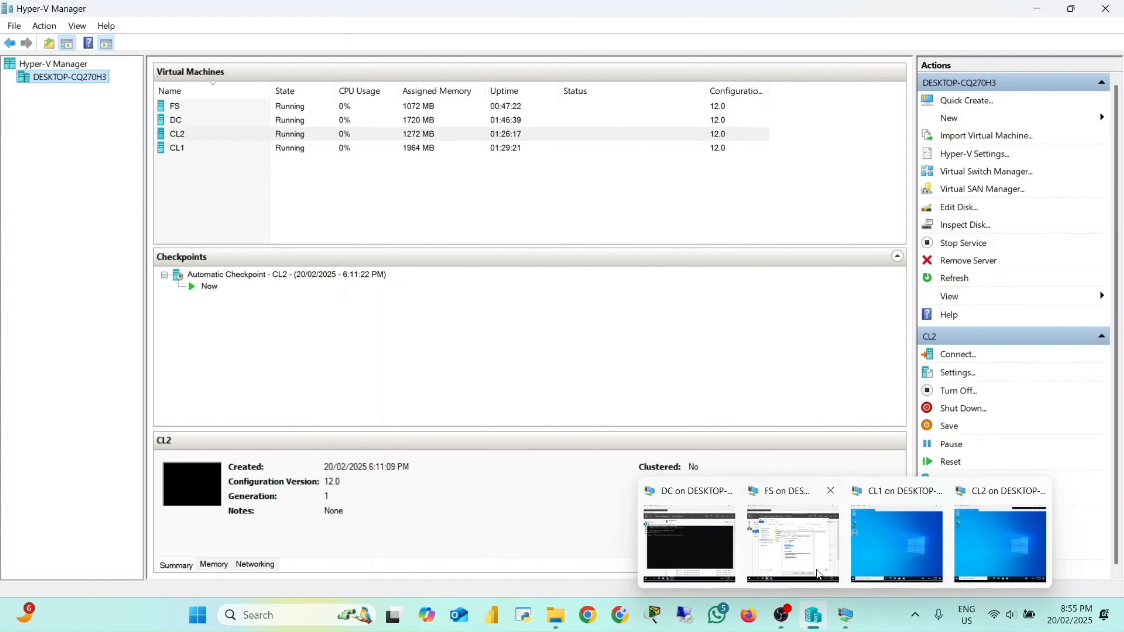
{"action": "left_click", "coordinate": [878, 533]}
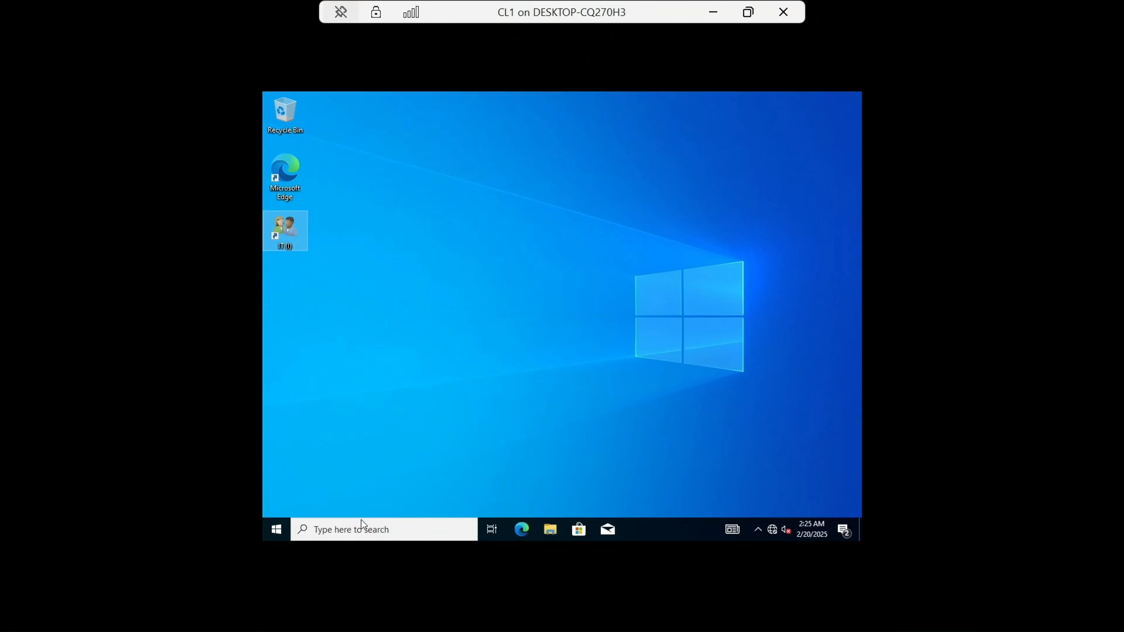
{"action": "left_click", "coordinate": [371, 530]}
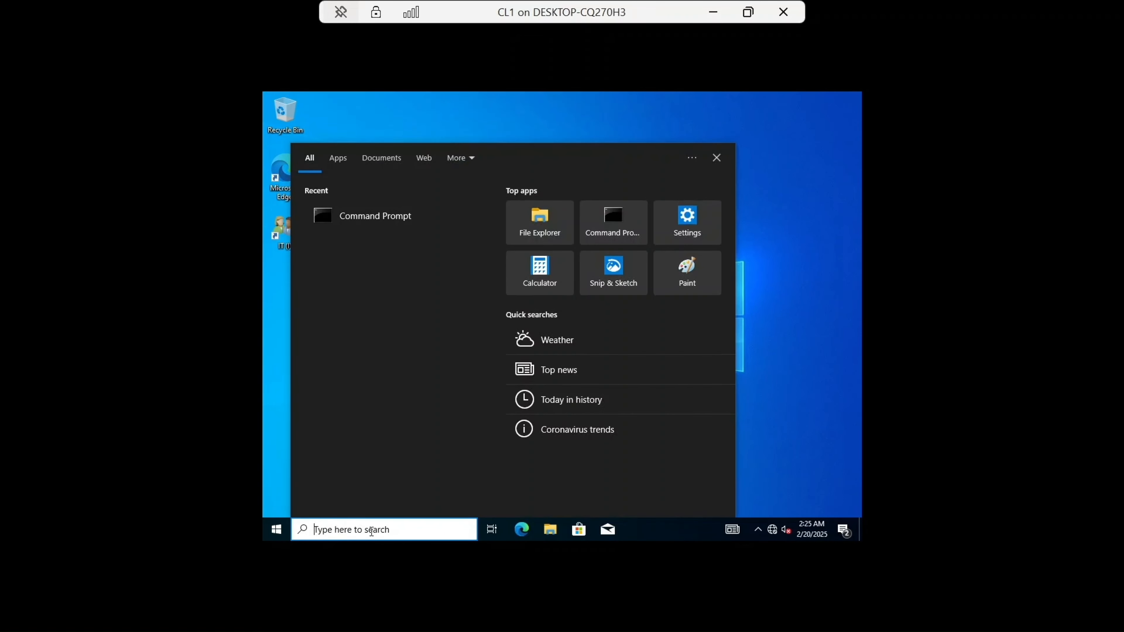
{"action": "left_click", "coordinate": [384, 215]}
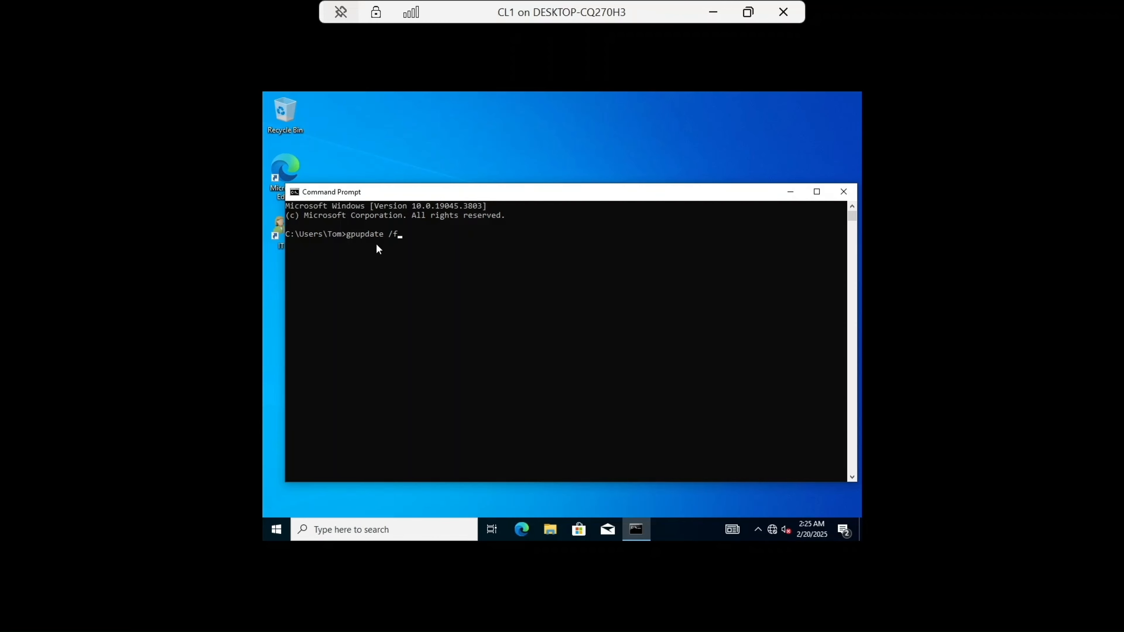
{"action": "key", "text": "Return"}
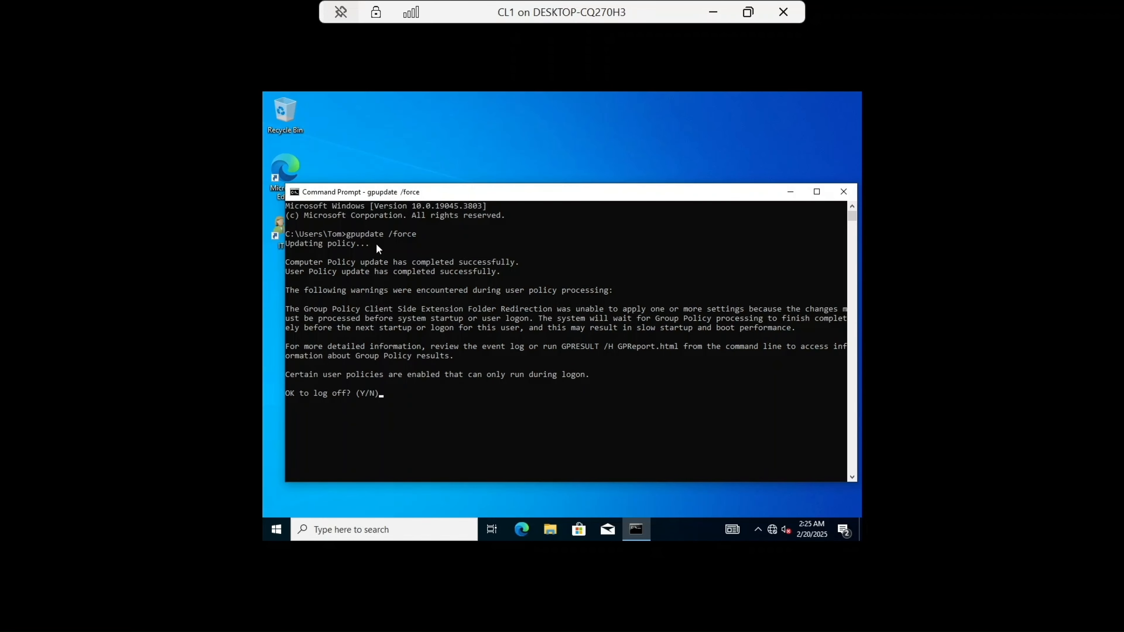
{"action": "type", "text": "y"}
{"action": "key", "text": "Return"}
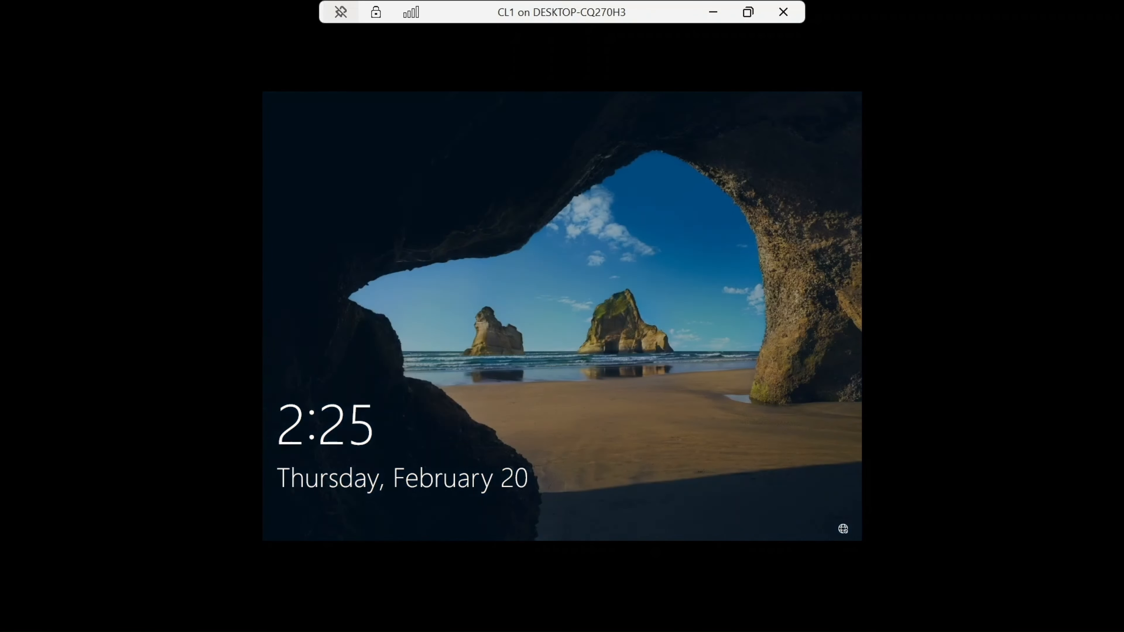
Step: Sign back in to CL1 as Tom by entering the account password
{"action": "left_click", "coordinate": [563, 357]}
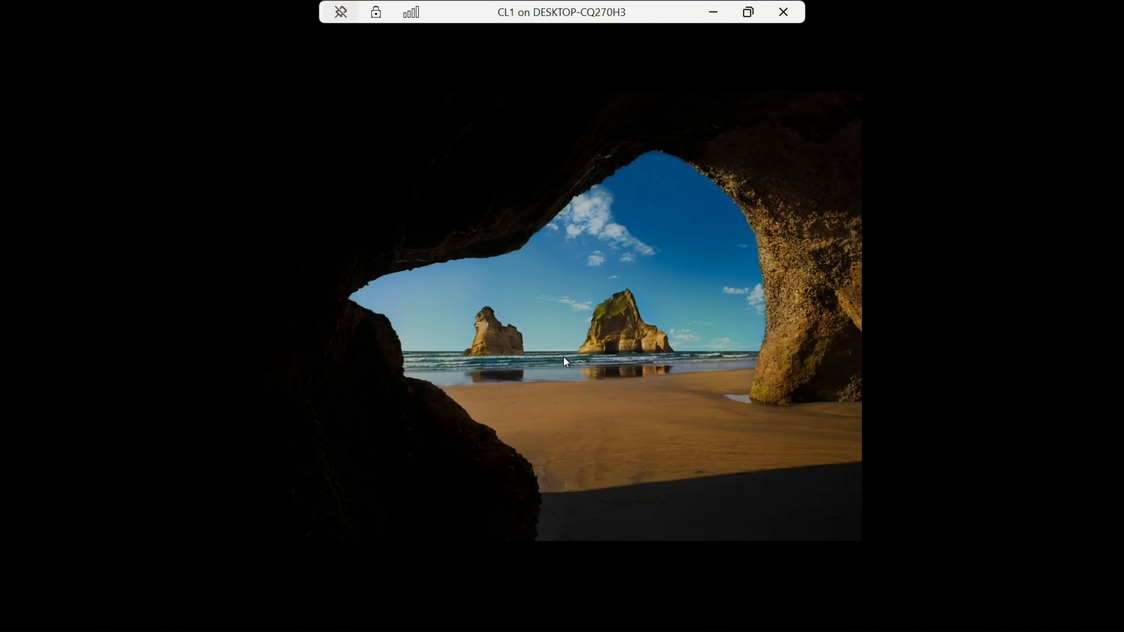
{"action": "type", "text": "•"}
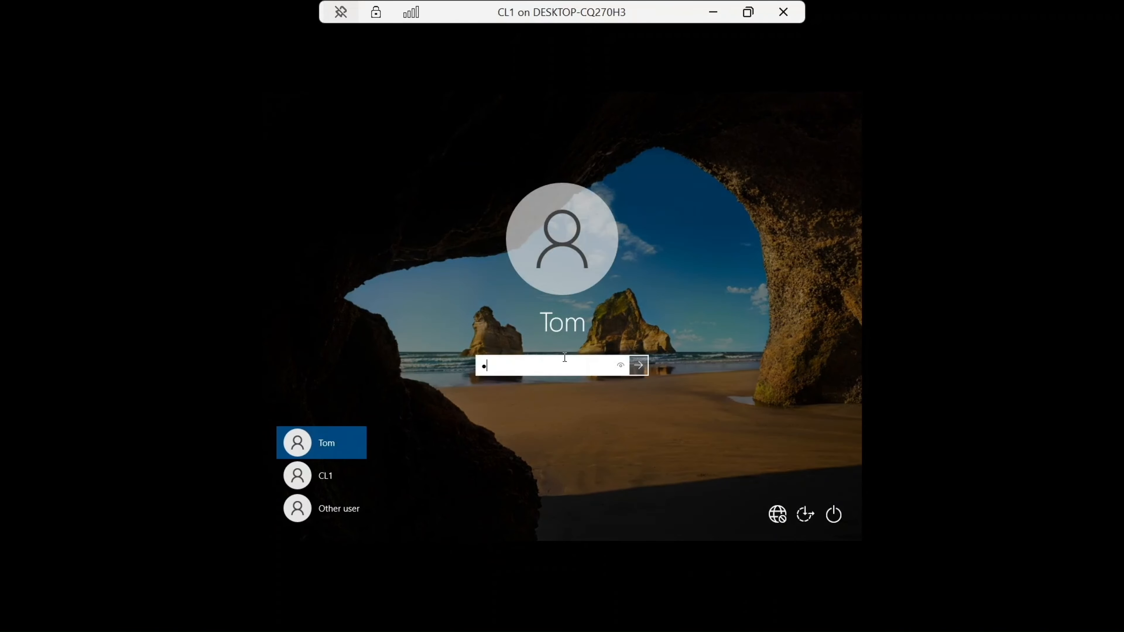
{"action": "key", "text": "Caps_Lock"}
{"action": "type", "text": "•"}
{"action": "key", "text": "Caps_Lock"}
{"action": "type", "text": "•••••••••••"}
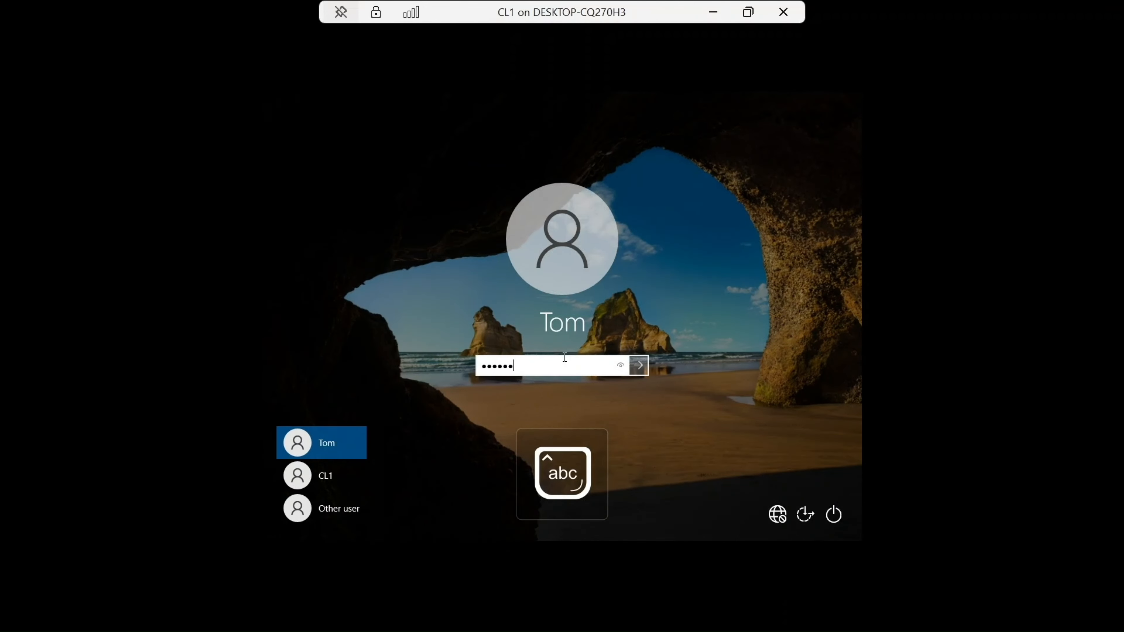
{"action": "key", "text": "Return"}
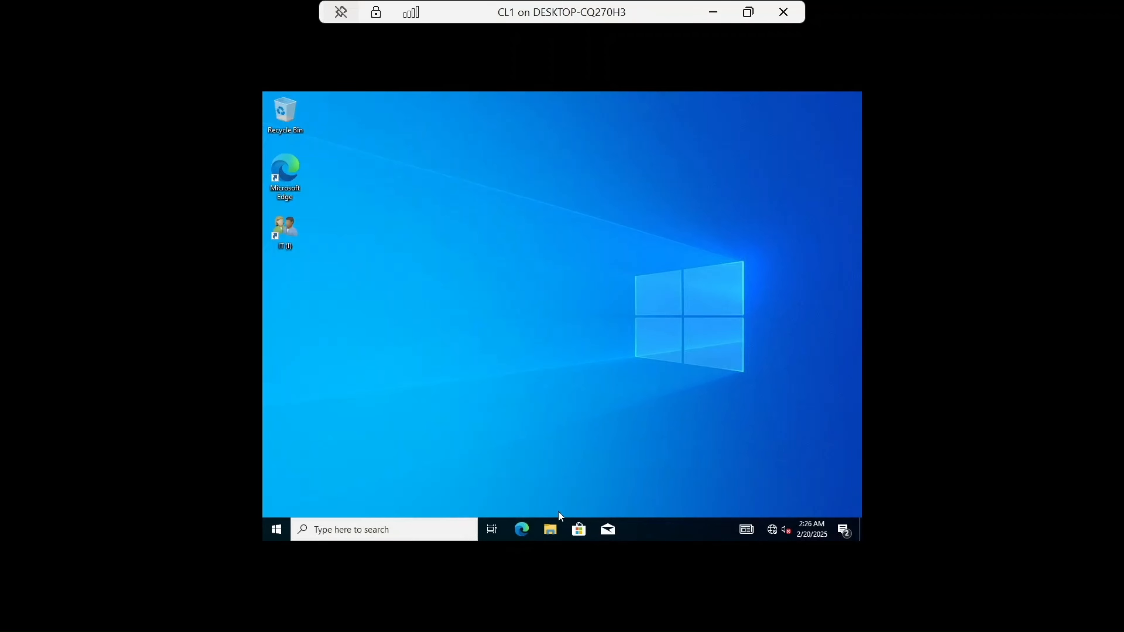
Step: In File Explorer, open Documents and create a new folder named Tom Document
{"action": "left_click", "coordinate": [550, 531]}
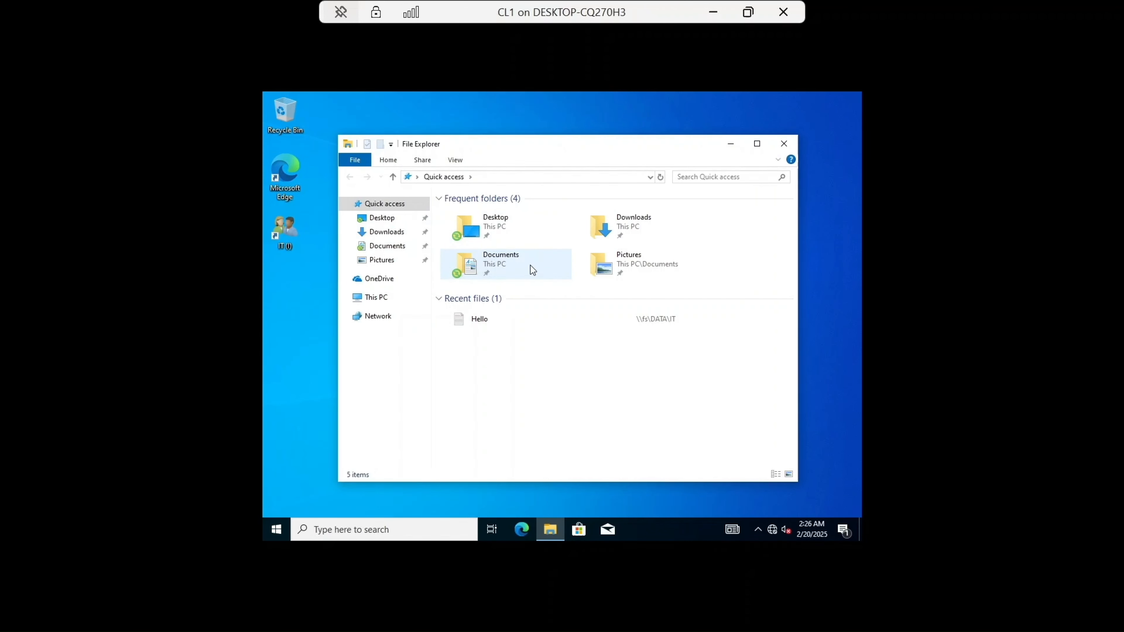
{"action": "double_click", "coordinate": [517, 267]}
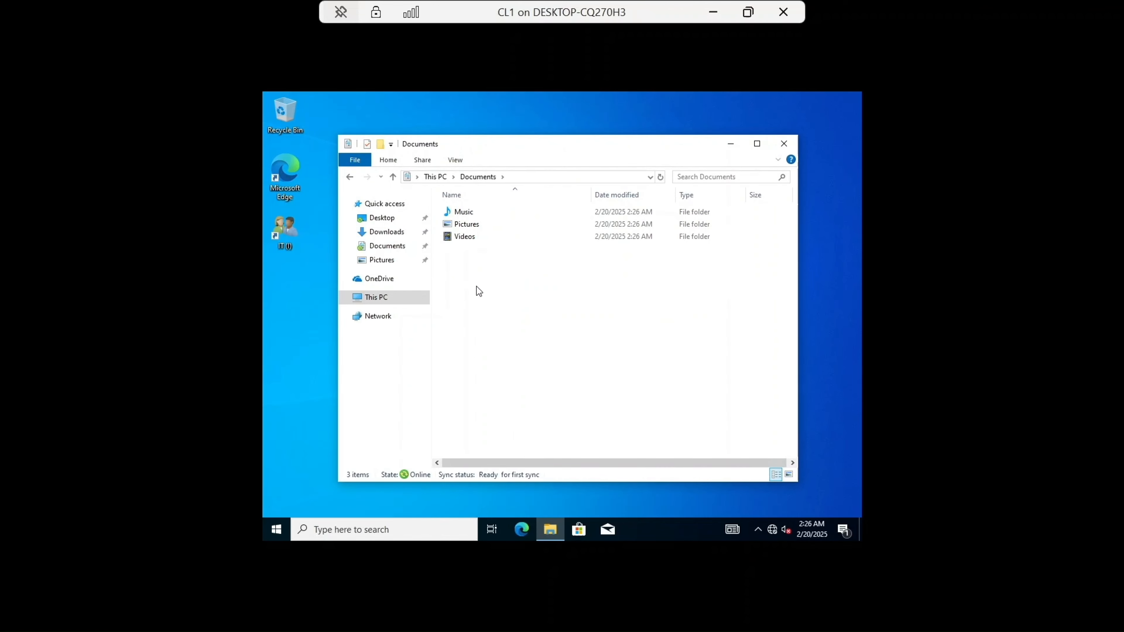
{"action": "right_click", "coordinate": [477, 268]}
{"action": "mouse_move", "coordinate": [515, 379]}
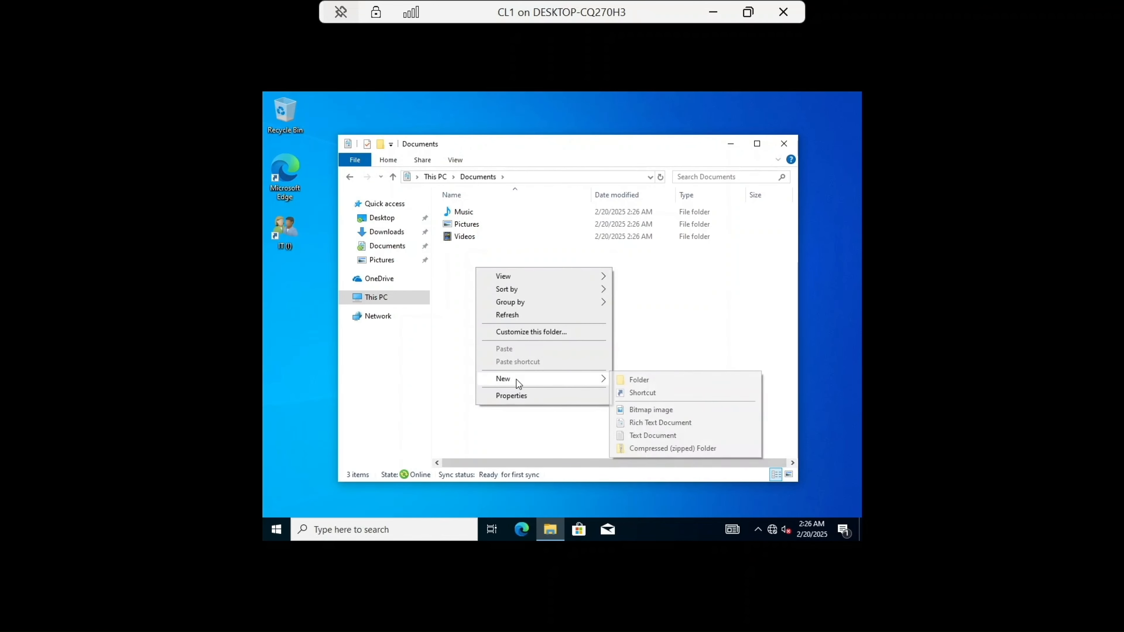
{"action": "left_click", "coordinate": [651, 379]}
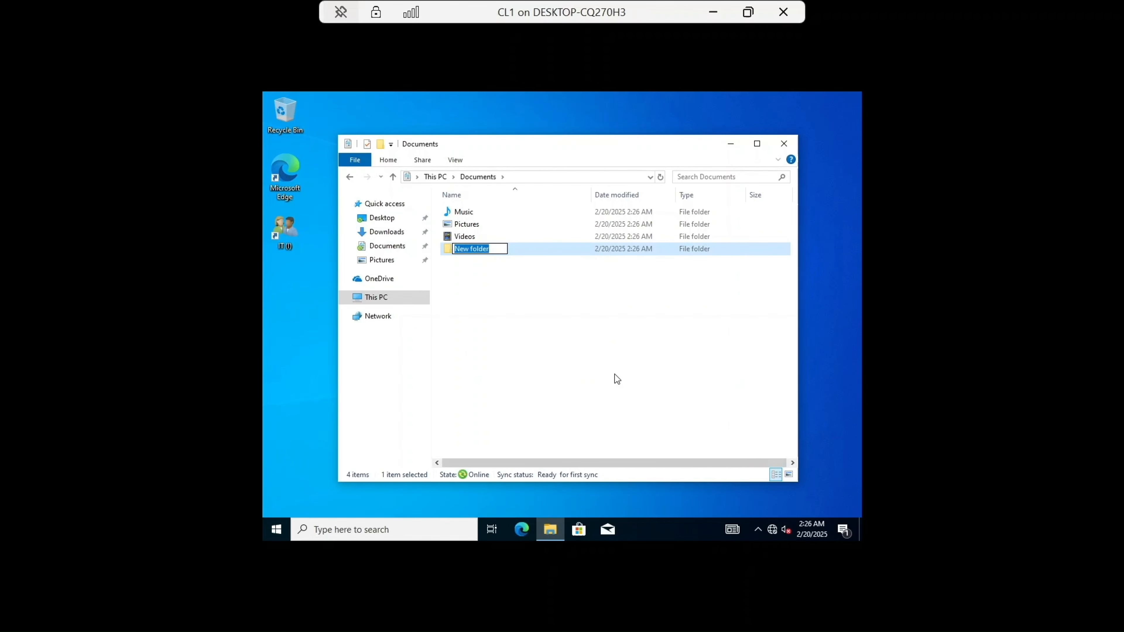
{"action": "type", "text": "Tom"}
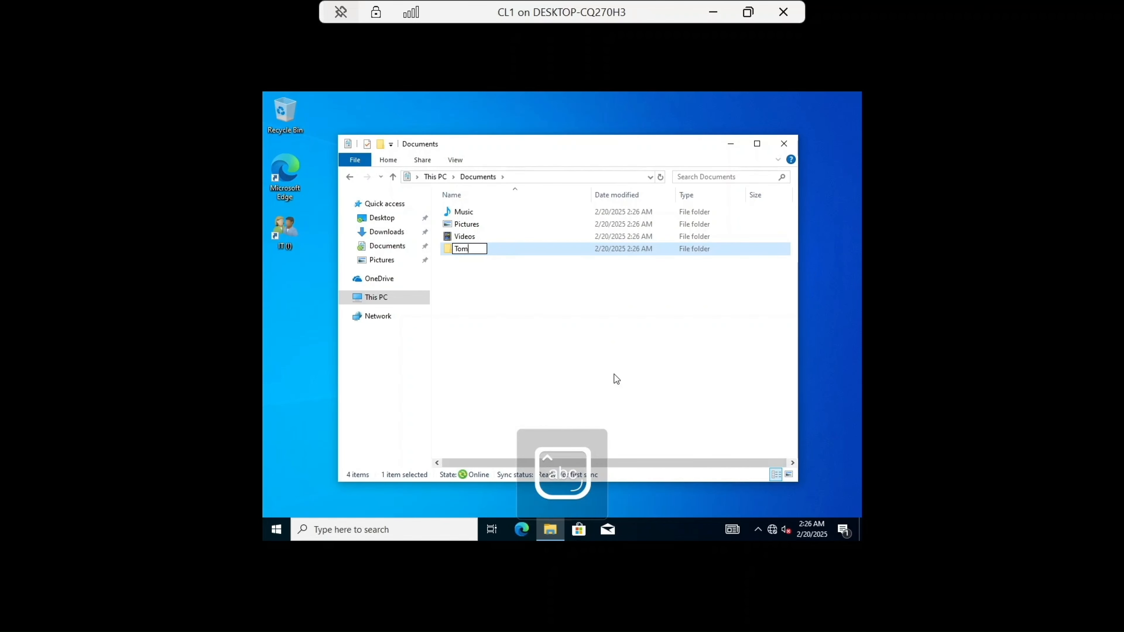
{"action": "type", "text": " Document"}
{"action": "key", "text": "Return"}
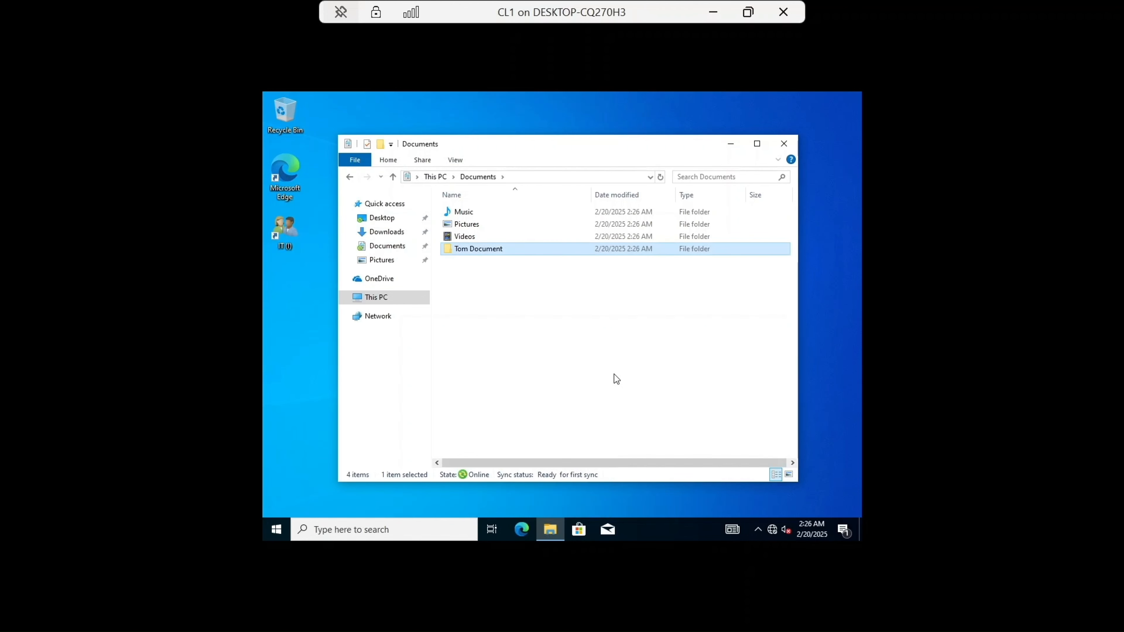
Step: Switch to the file server and browse into the FolderRedirect share's Tom folder to check the redirected folders
{"action": "left_click", "coordinate": [788, 147]}
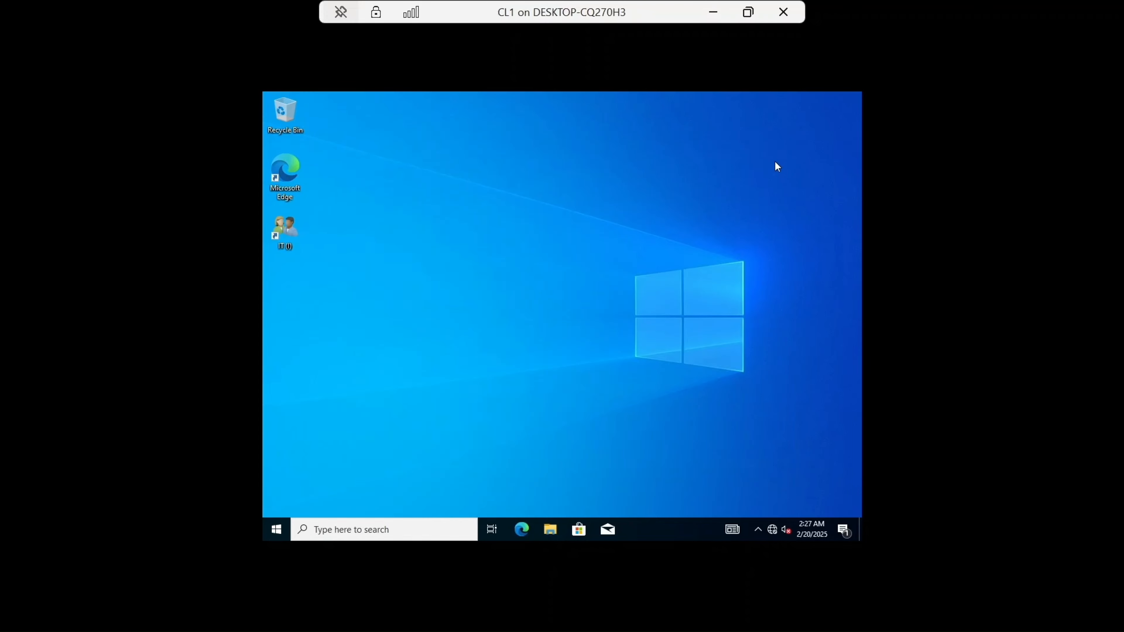
{"action": "left_click", "coordinate": [713, 12]}
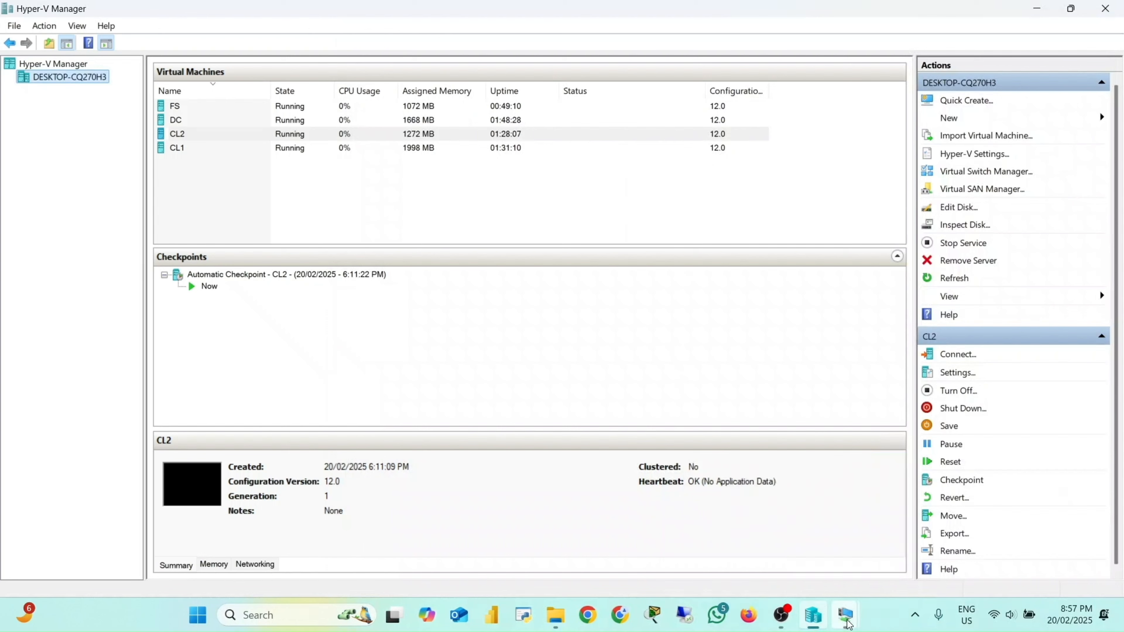
{"action": "mouse_move", "coordinate": [845, 616]}
{"action": "left_click", "coordinate": [789, 546]}
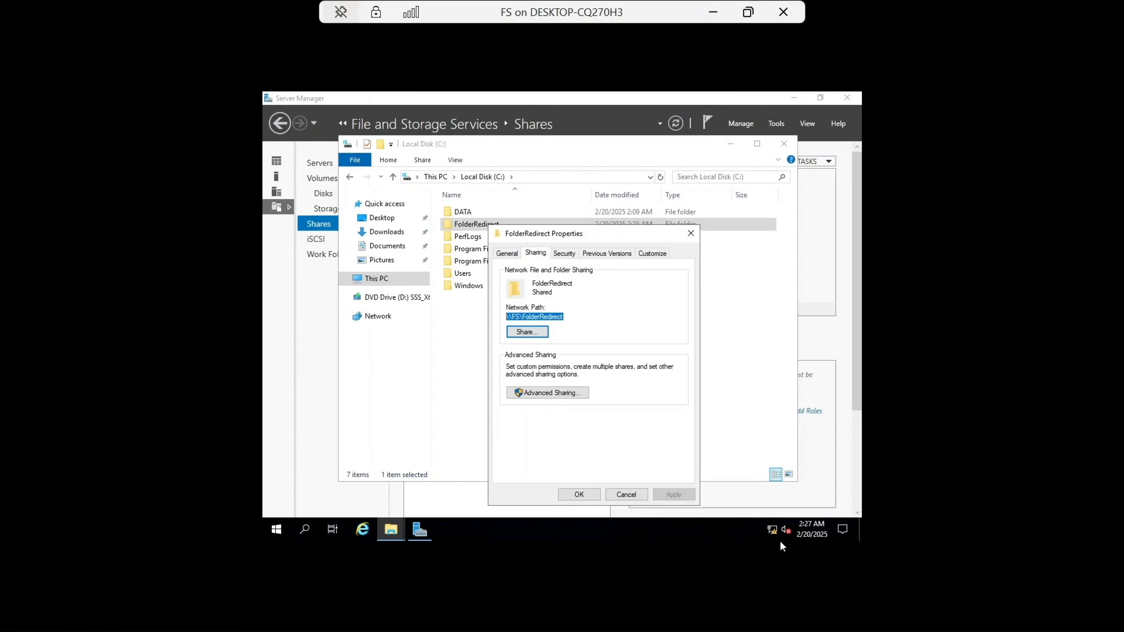
{"action": "left_click", "coordinate": [691, 237]}
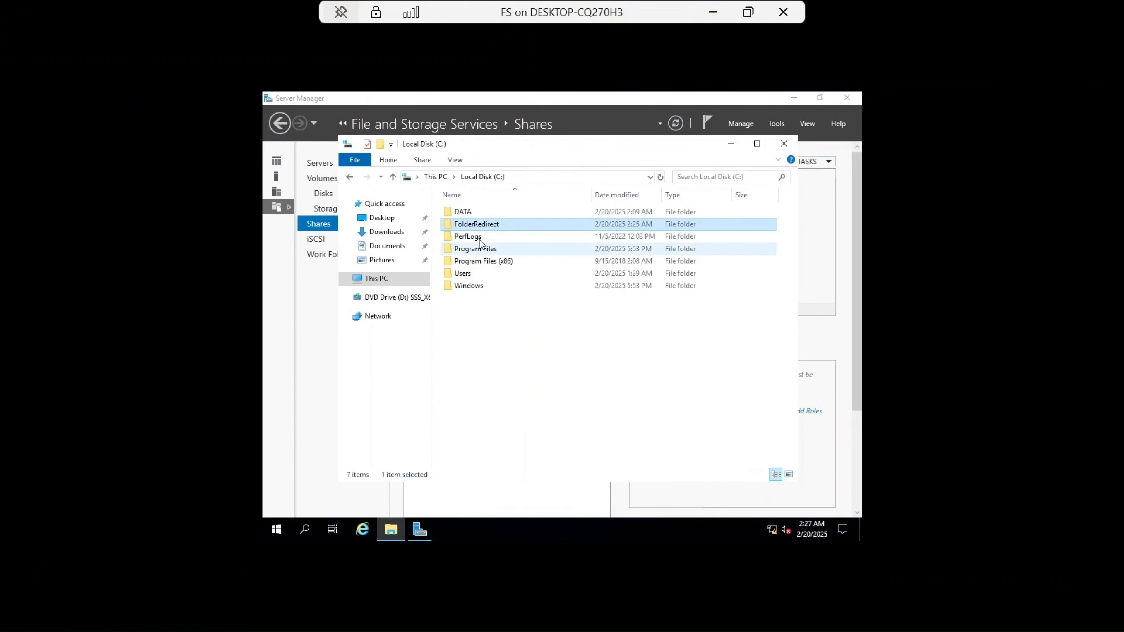
{"action": "double_click", "coordinate": [477, 223]}
{"action": "left_click", "coordinate": [470, 212]}
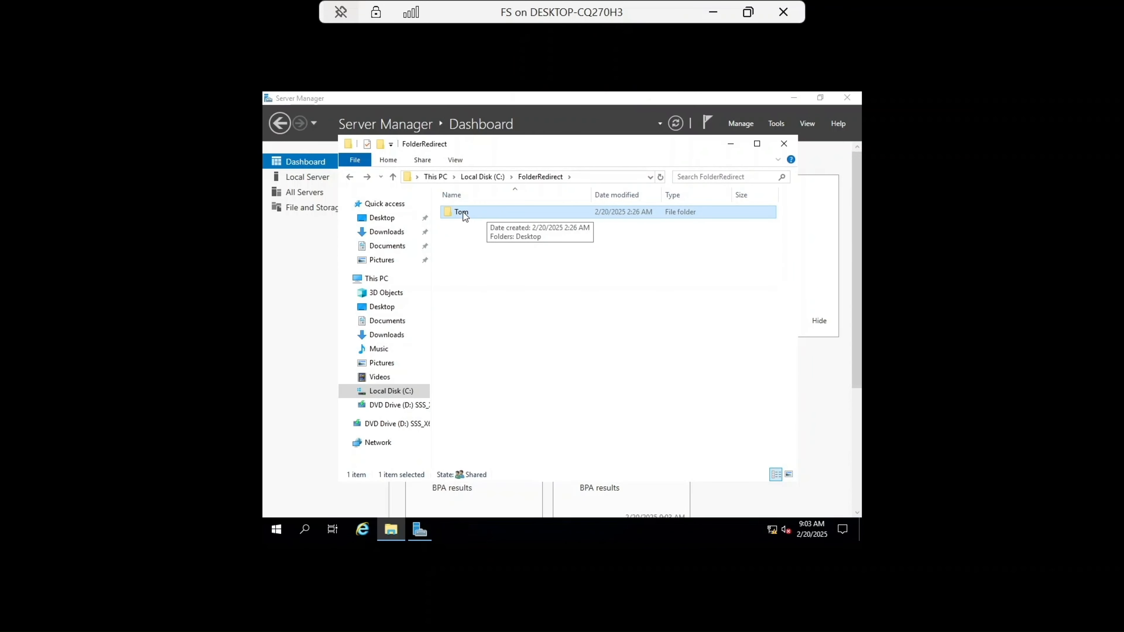
{"action": "double_click", "coordinate": [463, 212]}
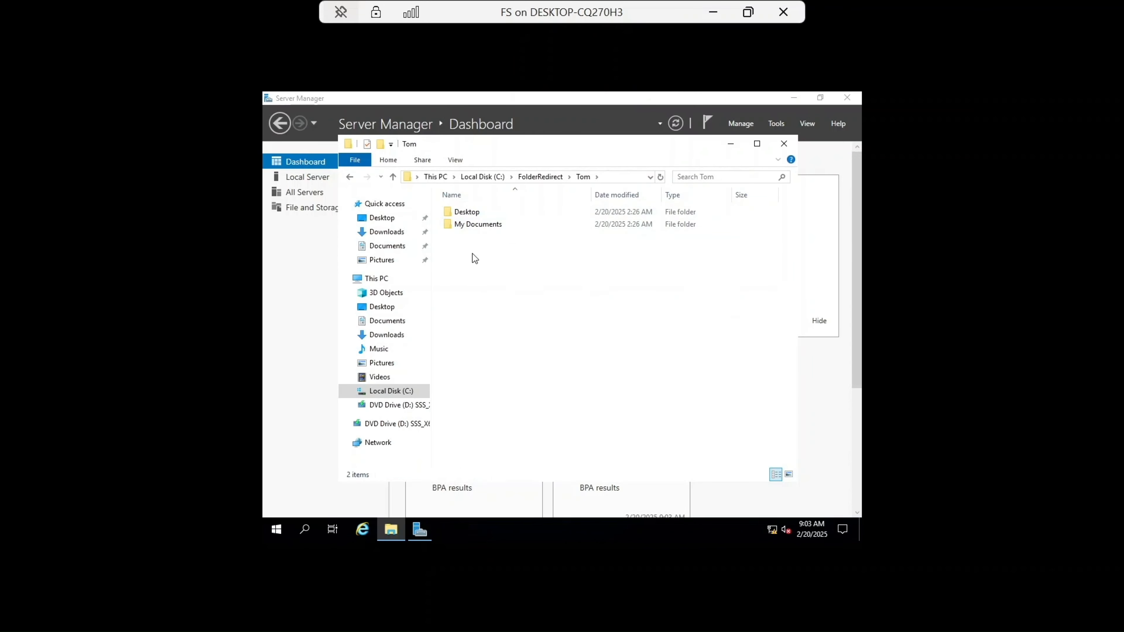